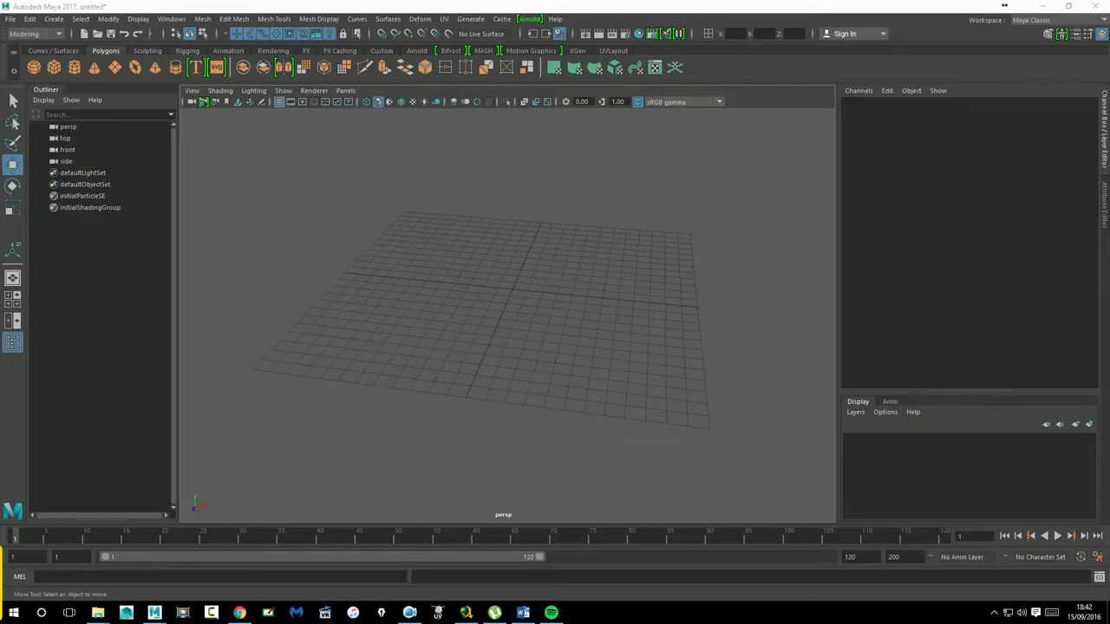
Show the Modeling Toolkit panel and orbit the empty grid to a tilted view
{"action": "left_click", "coordinate": [1048, 36]}
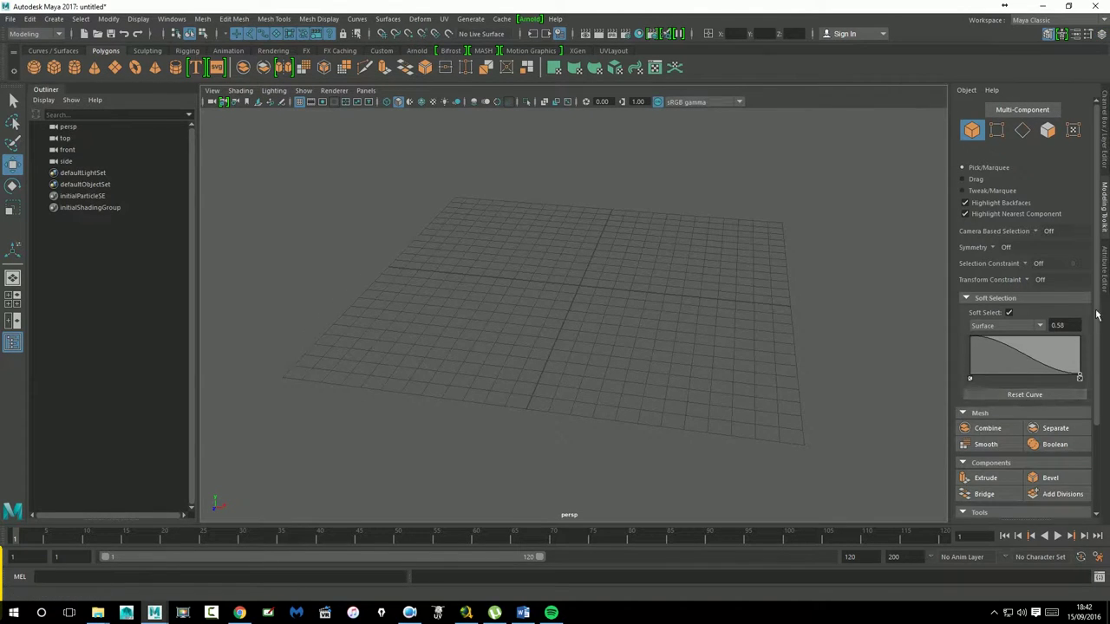
{"action": "scroll", "coordinate": [1097, 315], "scroll_direction": "down", "scroll_amount": 3}
{"action": "scroll", "coordinate": [1094, 266], "scroll_direction": "up", "scroll_amount": 3}
{"action": "left_click_drag", "start_coordinate": [402, 248], "coordinate": [558, 230], "text": "alt"}
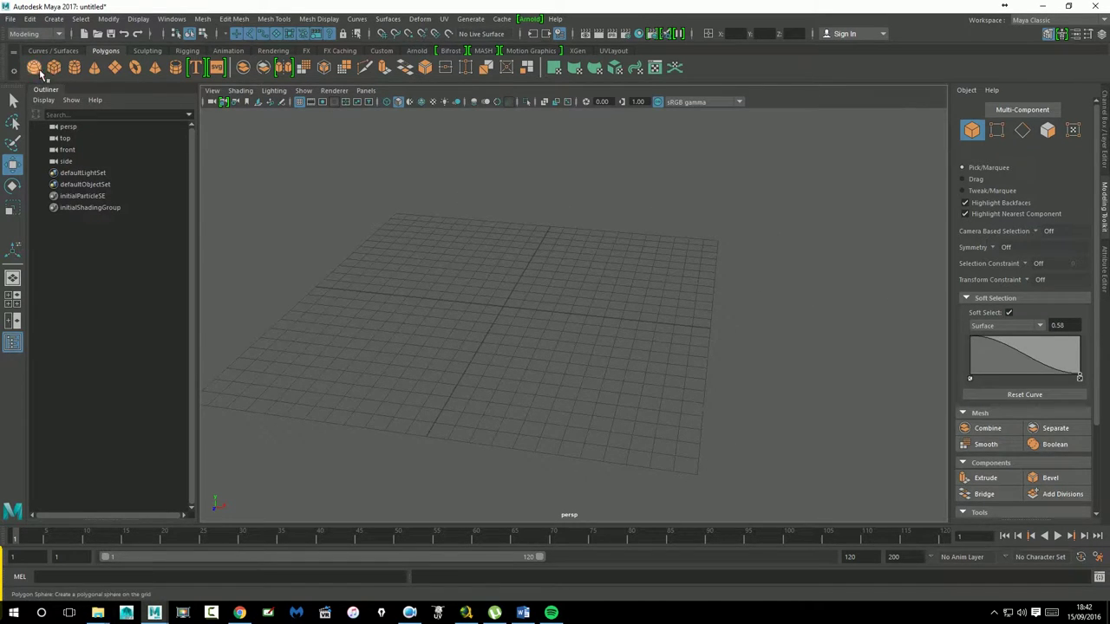
Create a polygon sphere, pSphere1, from the shelf and frame it in the view
{"action": "left_click", "coordinate": [35, 69]}
{"action": "scroll", "coordinate": [564, 340], "scroll_direction": "up", "scroll_amount": 5}
{"action": "scroll", "coordinate": [572, 321], "scroll_direction": "up", "scroll_amount": 2}
{"action": "middle_click_drag", "start_coordinate": [592, 298], "coordinate": [681, 310], "text": "alt"}
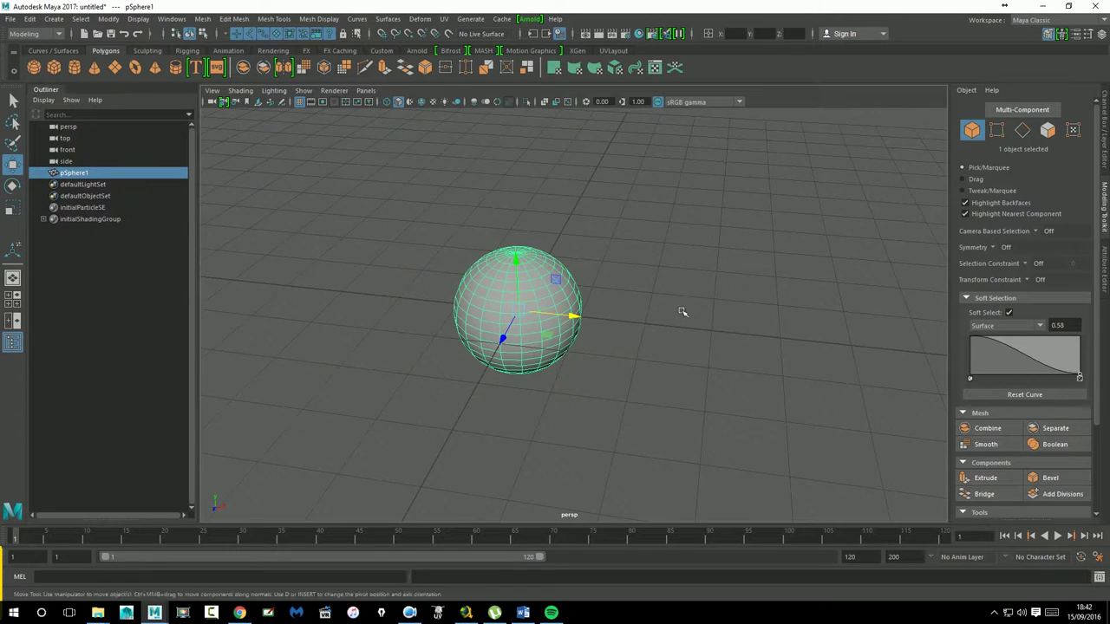
{"action": "left_click_drag", "start_coordinate": [669, 309], "coordinate": [699, 311], "text": "alt"}
{"action": "right_click_drag", "start_coordinate": [698, 311], "coordinate": [760, 324], "text": "alt"}
{"action": "left_click_drag", "start_coordinate": [761, 324], "coordinate": [731, 322], "text": "alt"}
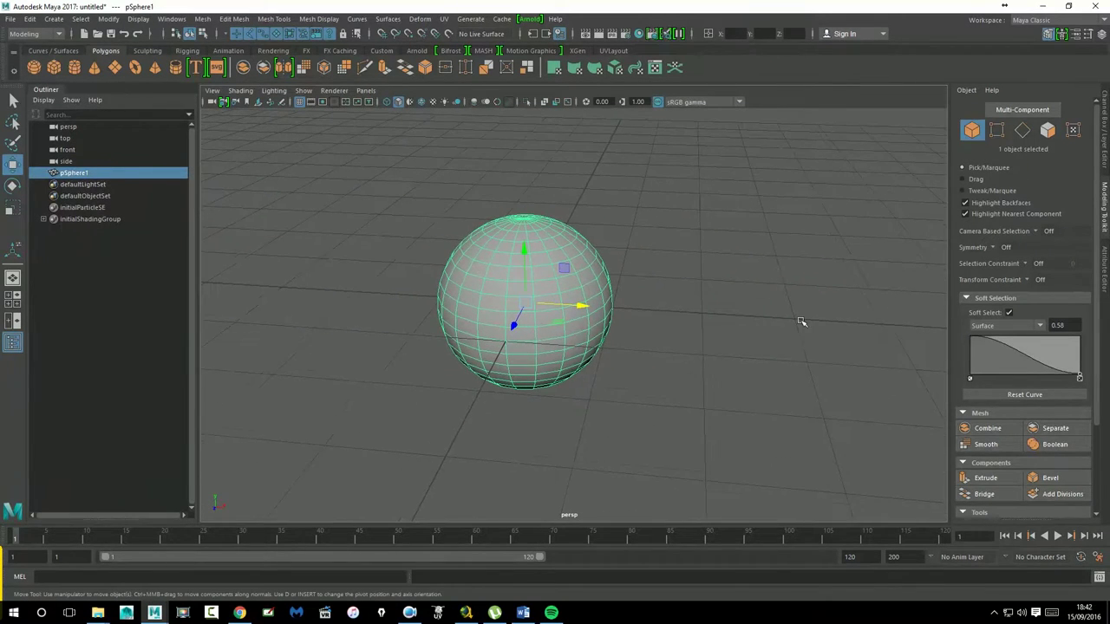
Open the Modeling Toolkit's Object menu of visibility and freeze options
{"action": "left_click", "coordinate": [967, 91]}
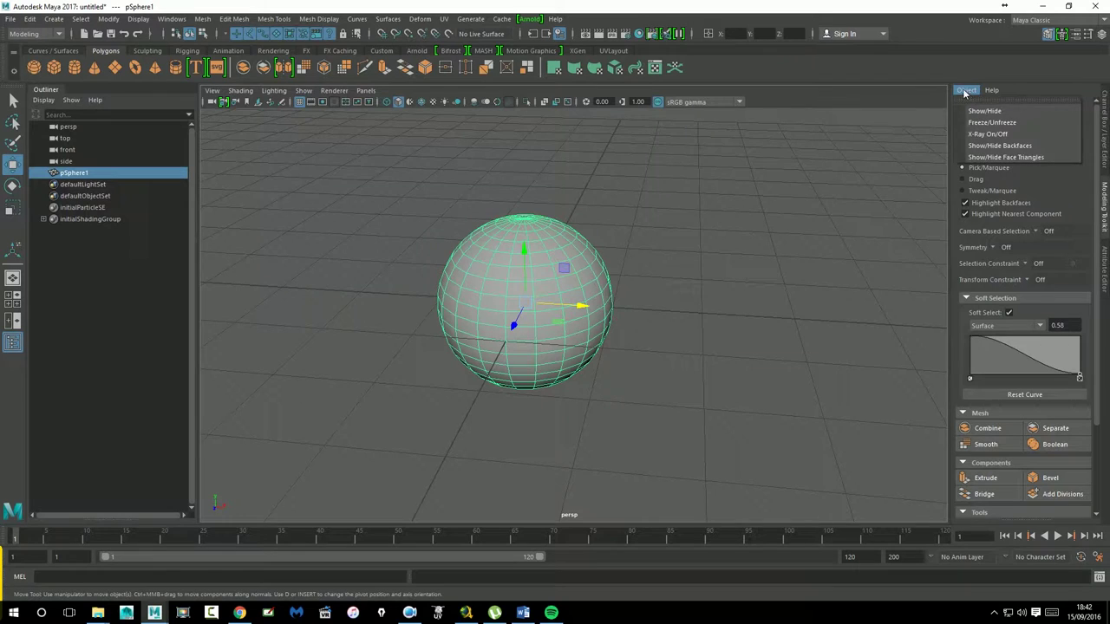
{"action": "left_click", "coordinate": [965, 91]}
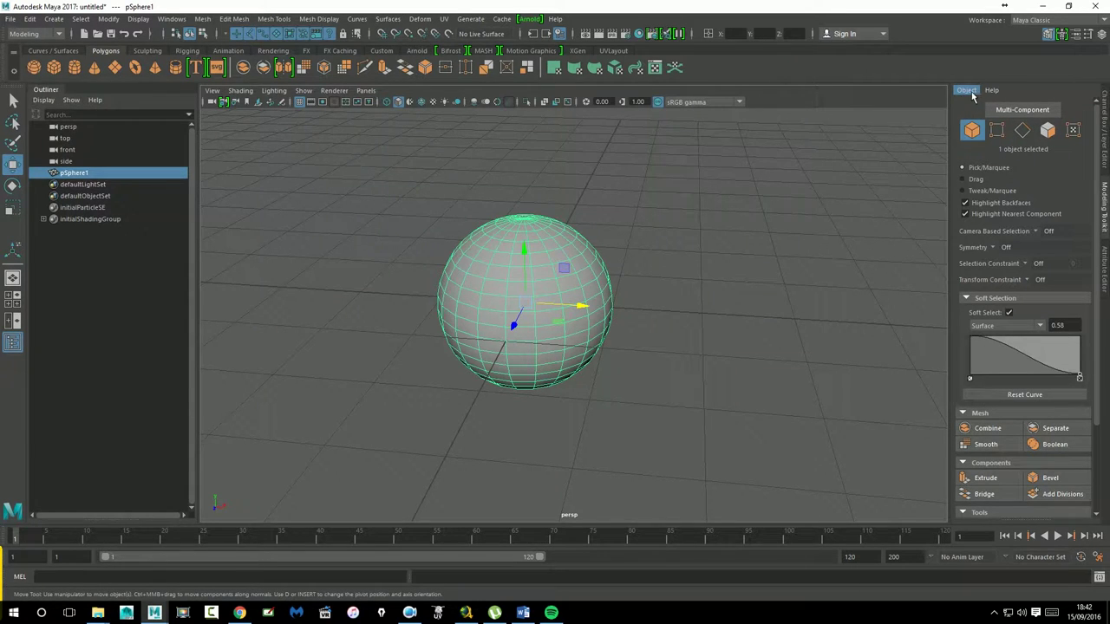
{"action": "left_click", "coordinate": [966, 91]}
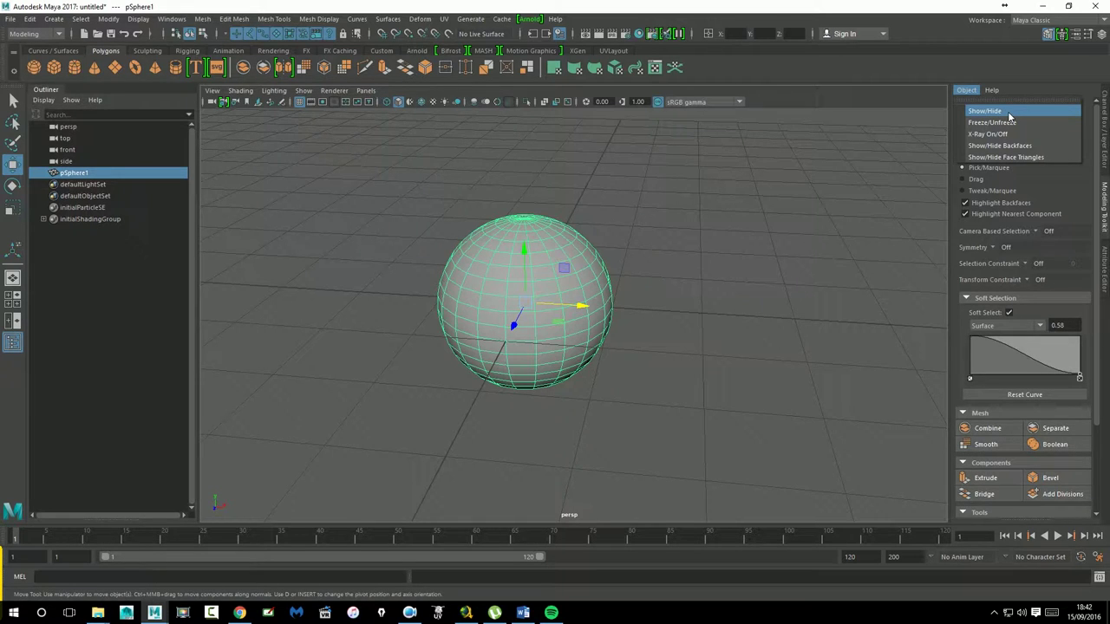
Hide pSphere1 with Object > Show/Hide, select it in the Outliner, and show the Channel Box
{"action": "left_click", "coordinate": [993, 113]}
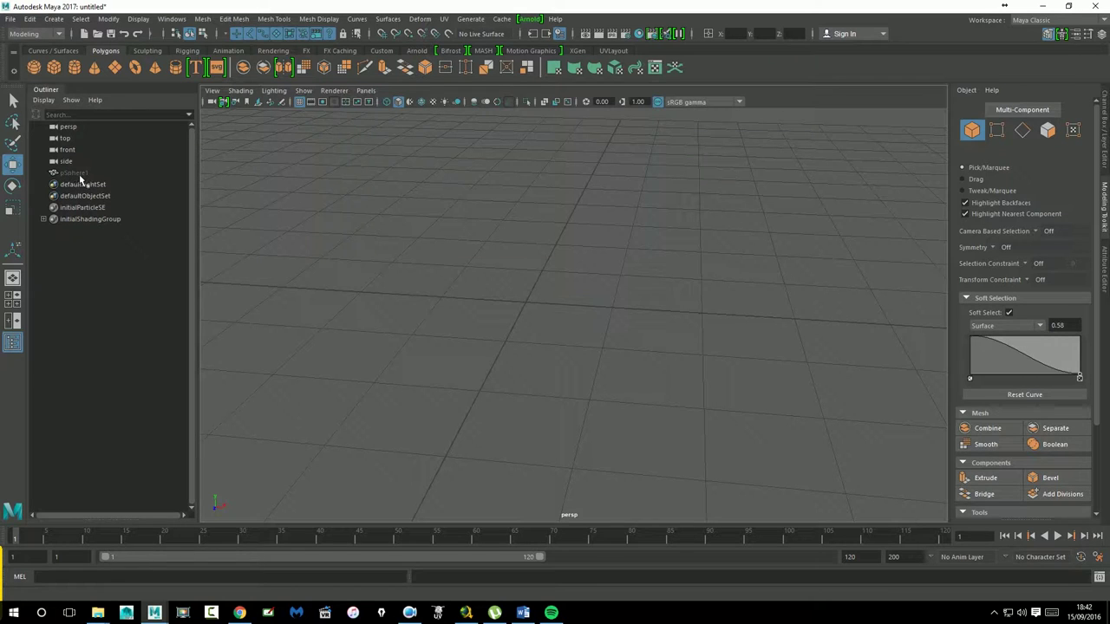
{"action": "left_click", "coordinate": [80, 176]}
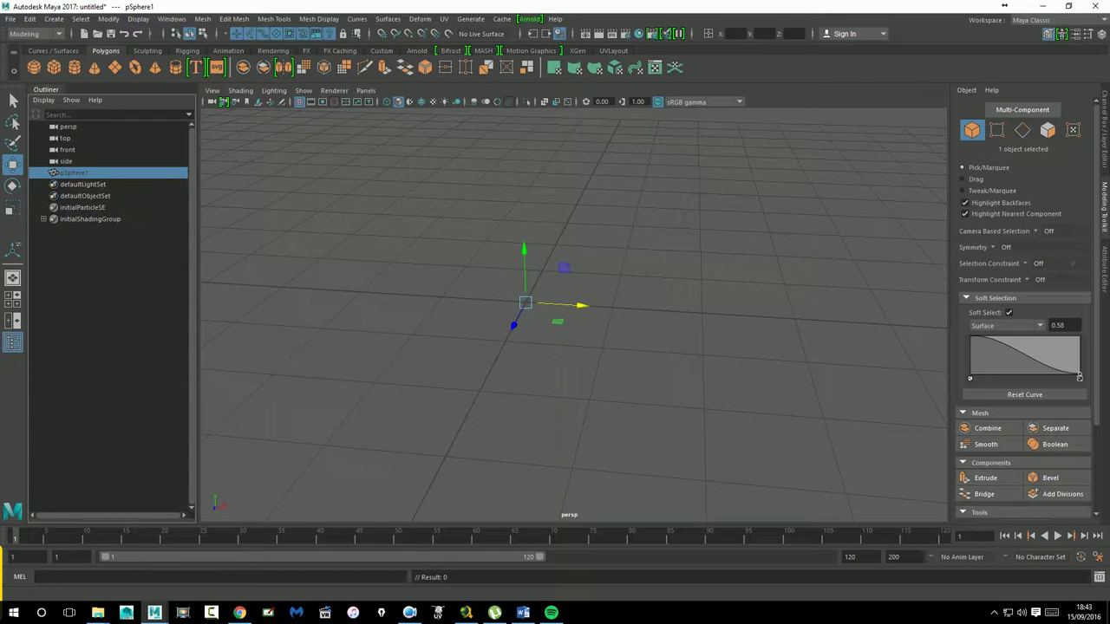
{"action": "key", "text": "ctrl+a"}
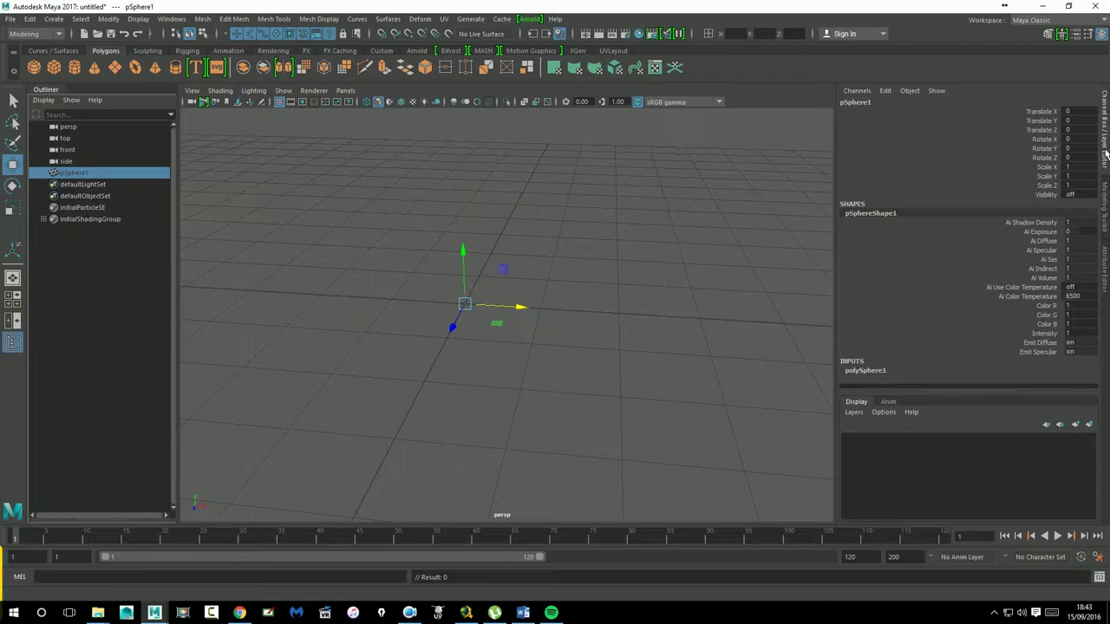
Set pSphere1's Visibility to 1, then back to 0, leaving the sphere hidden
{"action": "left_click", "coordinate": [1102, 34]}
{"action": "left_click", "coordinate": [1101, 35]}
{"action": "double_click", "coordinate": [1084, 198]}
{"action": "type", "text": "1"}
{"action": "key", "text": "Return"}
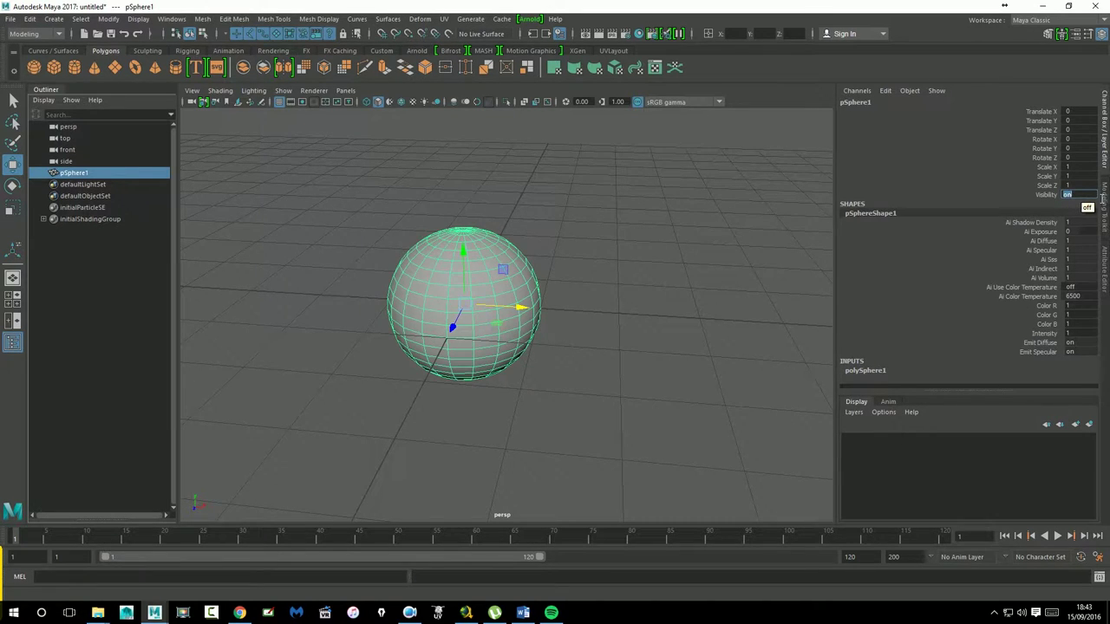
{"action": "key", "text": "Return"}
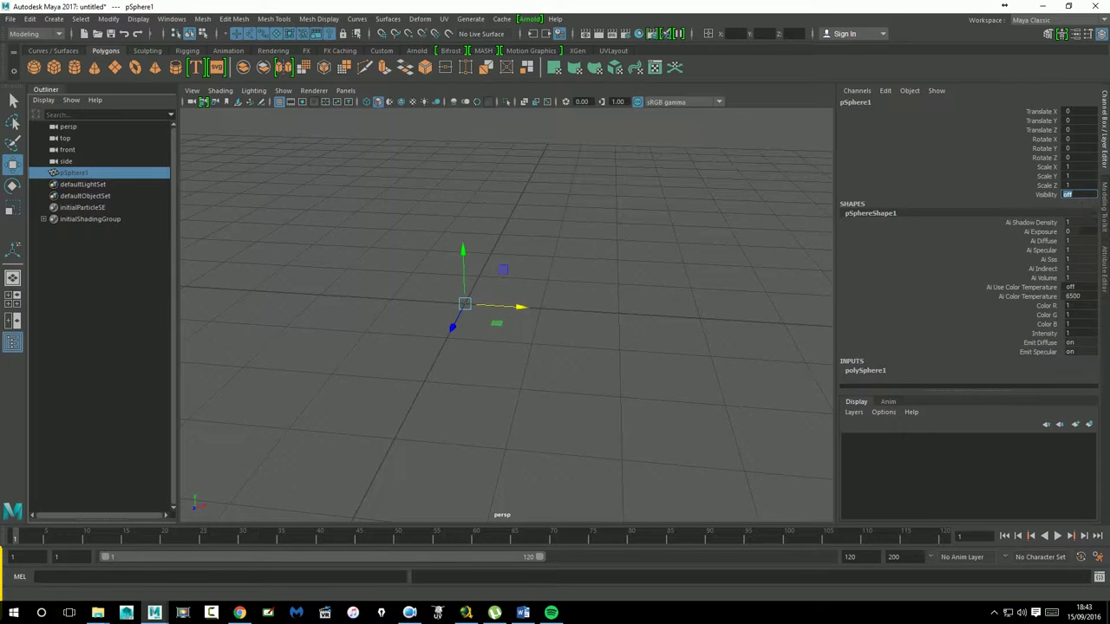
{"action": "left_click", "coordinate": [1104, 206]}
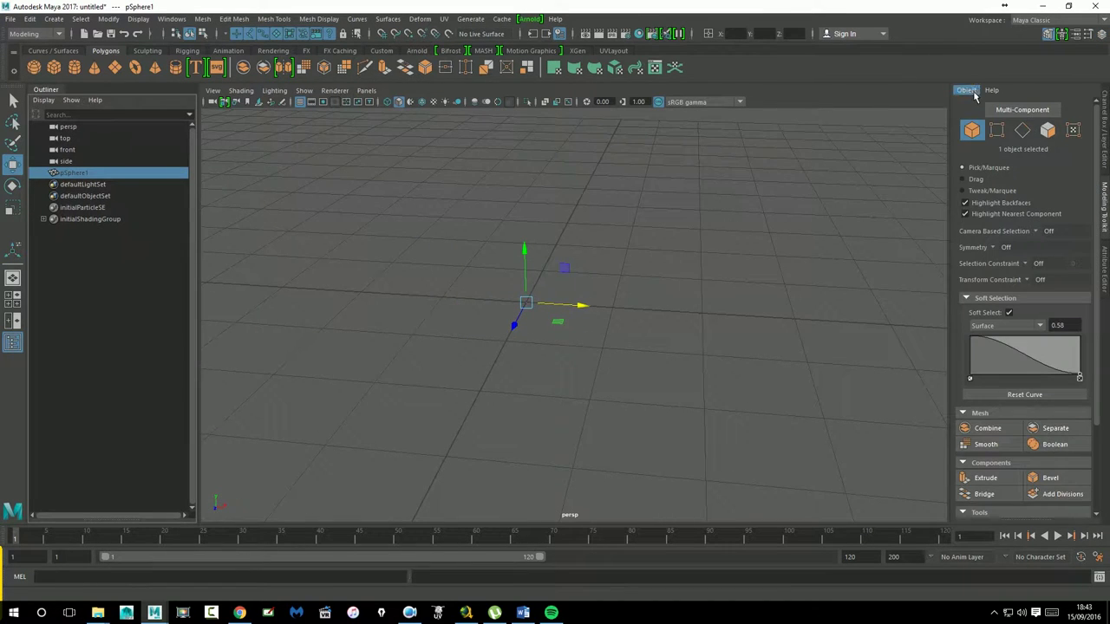
Unhide pSphere1 via Object > Show/Hide and display its channel attributes with Visibility on
{"action": "left_click", "coordinate": [964, 90]}
{"action": "left_click", "coordinate": [818, 334]}
{"action": "left_click", "coordinate": [76, 174]}
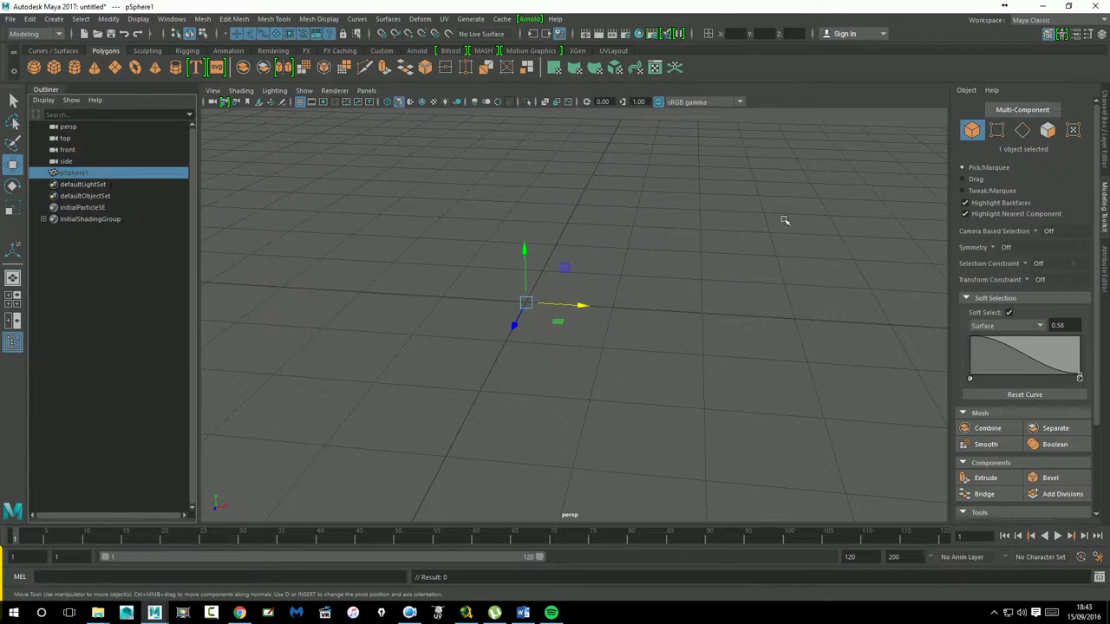
{"action": "left_click", "coordinate": [965, 90]}
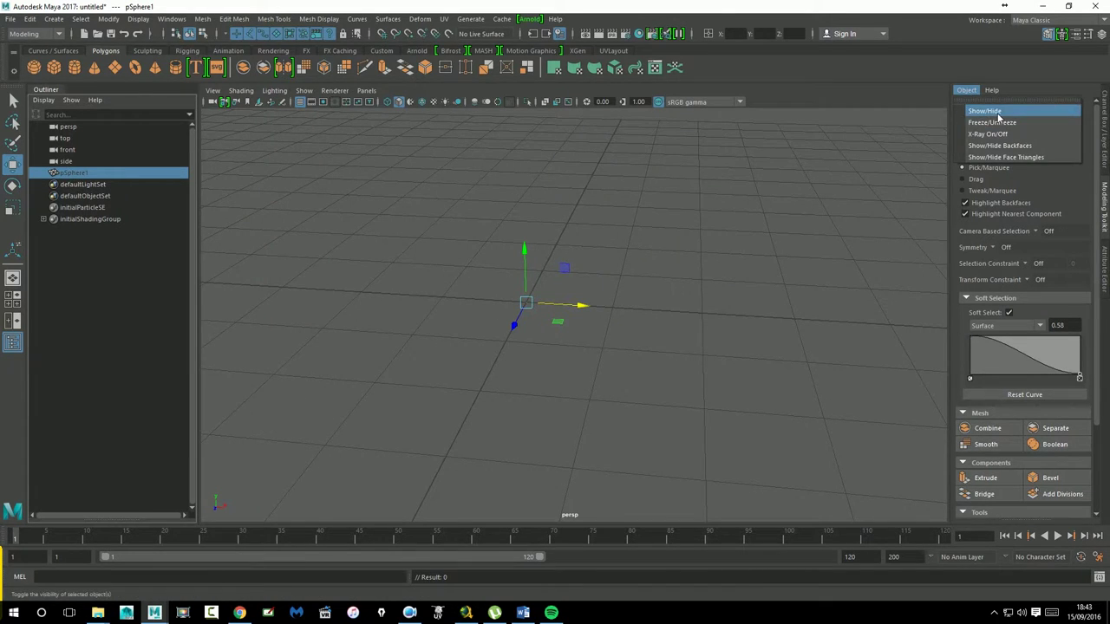
{"action": "left_click", "coordinate": [997, 117]}
{"action": "left_click", "coordinate": [967, 92]}
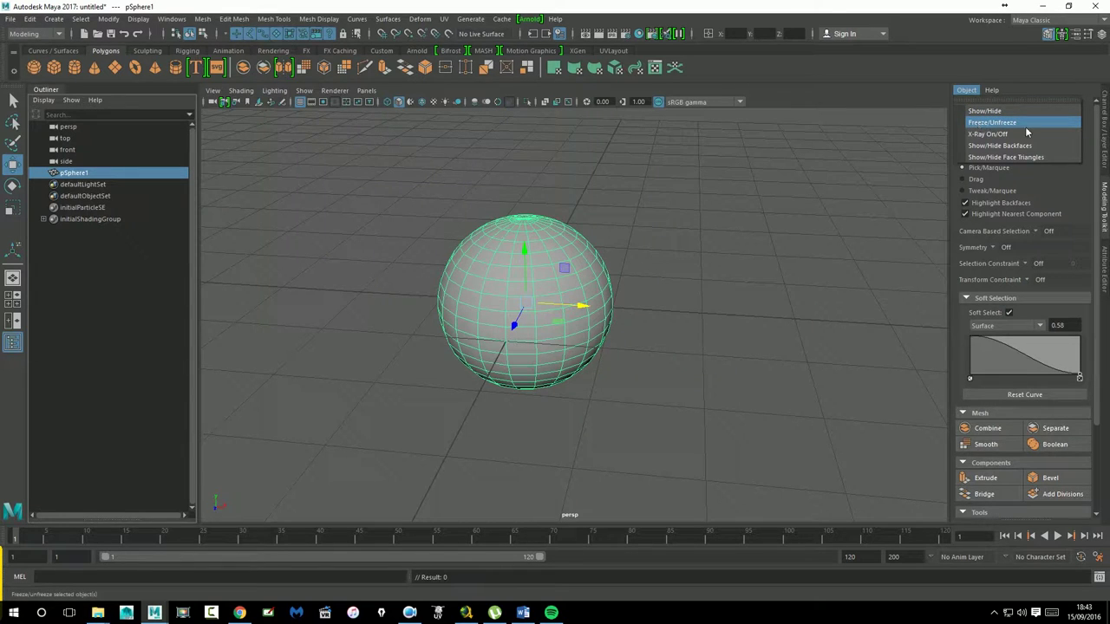
{"action": "left_click", "coordinate": [878, 178]}
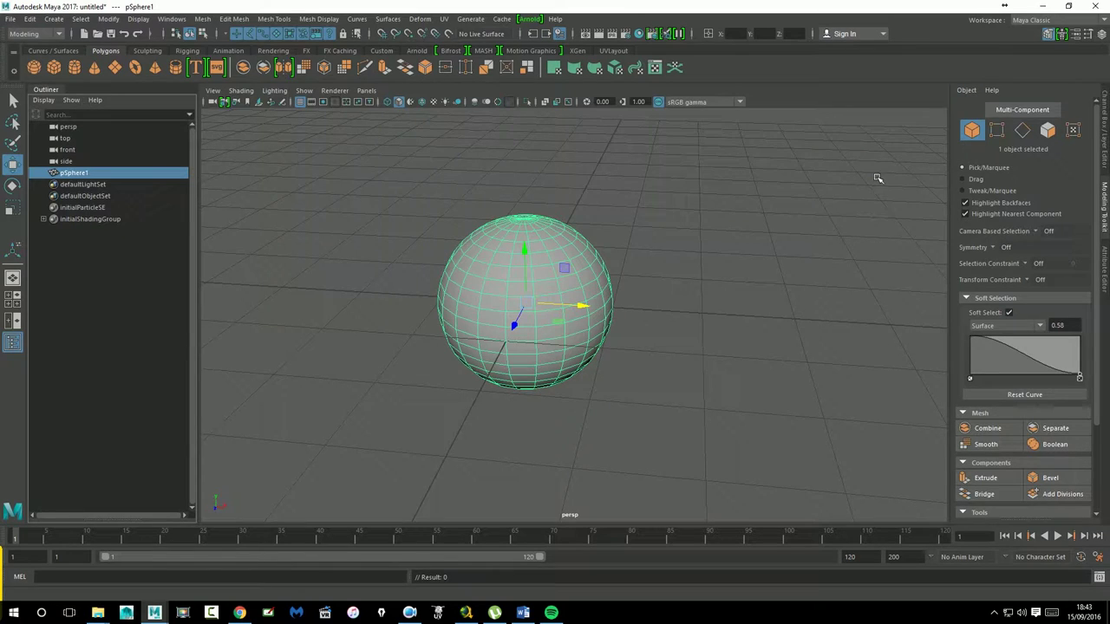
{"action": "left_click", "coordinate": [1106, 144]}
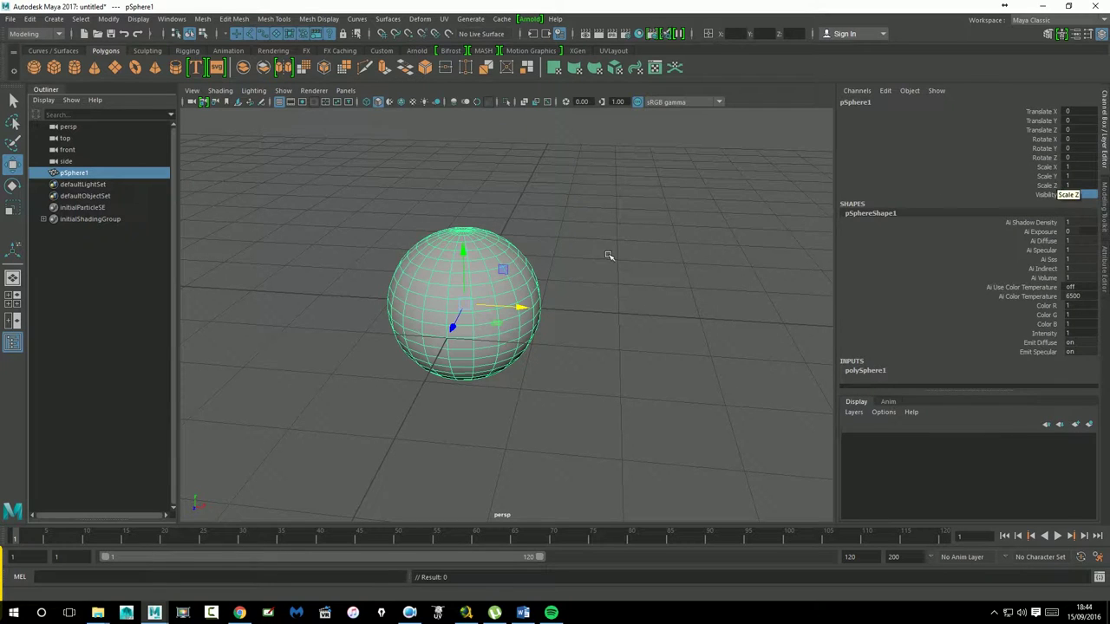
Scale pSphere1 uniformly to 2.939 and move it left to Translate X -5.475
{"action": "left_click", "coordinate": [12, 184]}
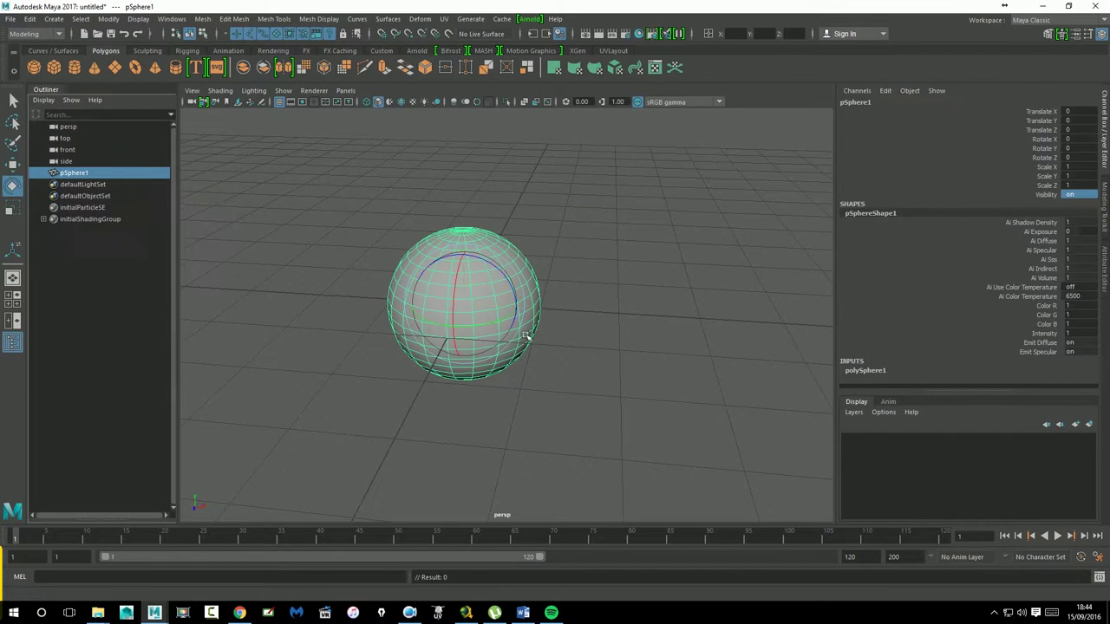
{"action": "left_click", "coordinate": [13, 209]}
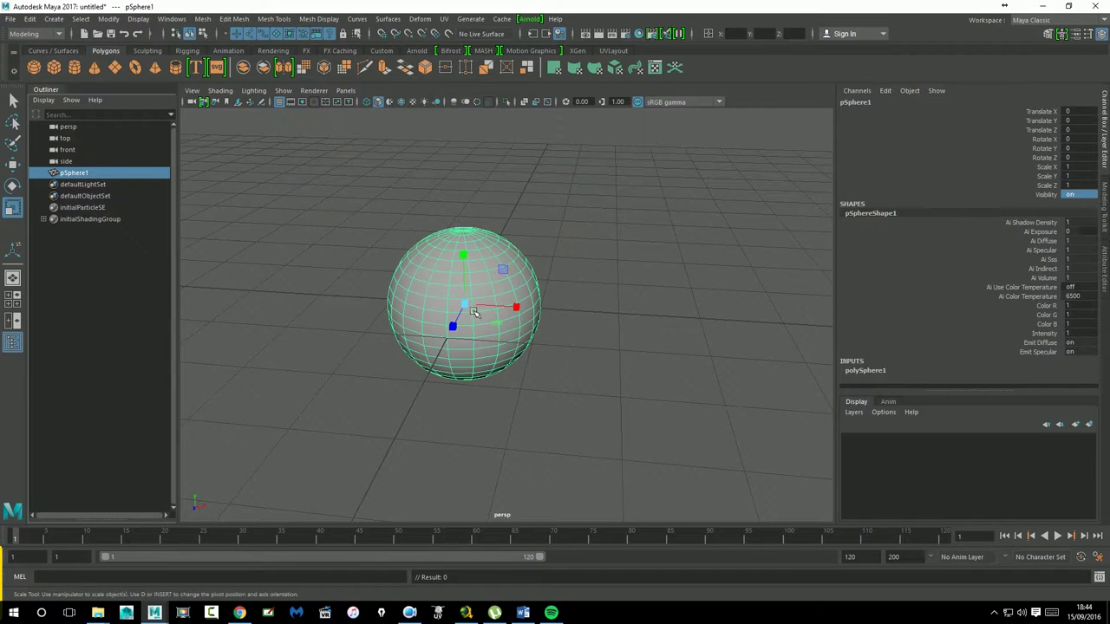
{"action": "left_click_drag", "start_coordinate": [473, 313], "coordinate": [693, 272]}
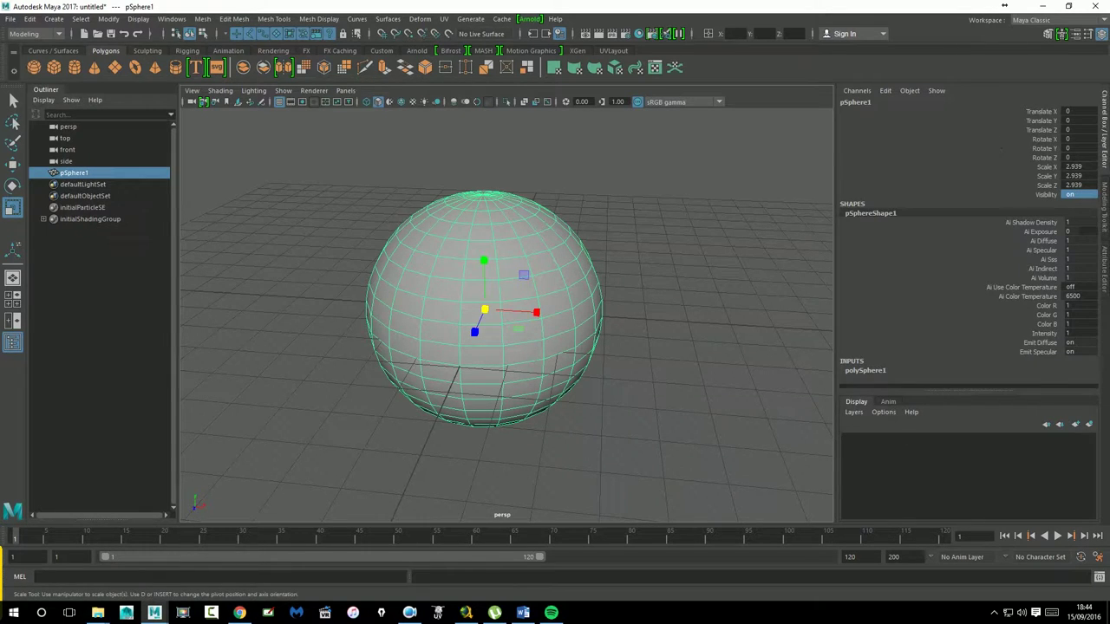
{"action": "left_click", "coordinate": [13, 165]}
{"action": "mouse_move", "coordinate": [539, 326]}
{"action": "left_mouse_down"}
{"action": "mouse_move", "coordinate": [392, 305]}
{"action": "mouse_move", "coordinate": [508, 317]}
{"action": "left_mouse_up"}
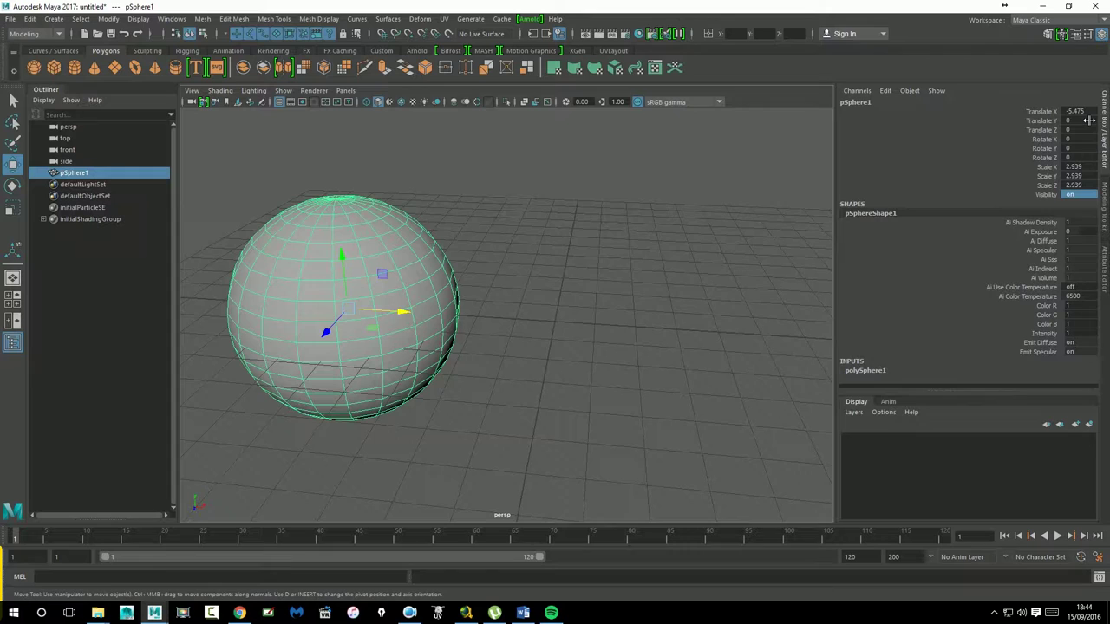
{"action": "left_click", "coordinate": [1105, 217]}
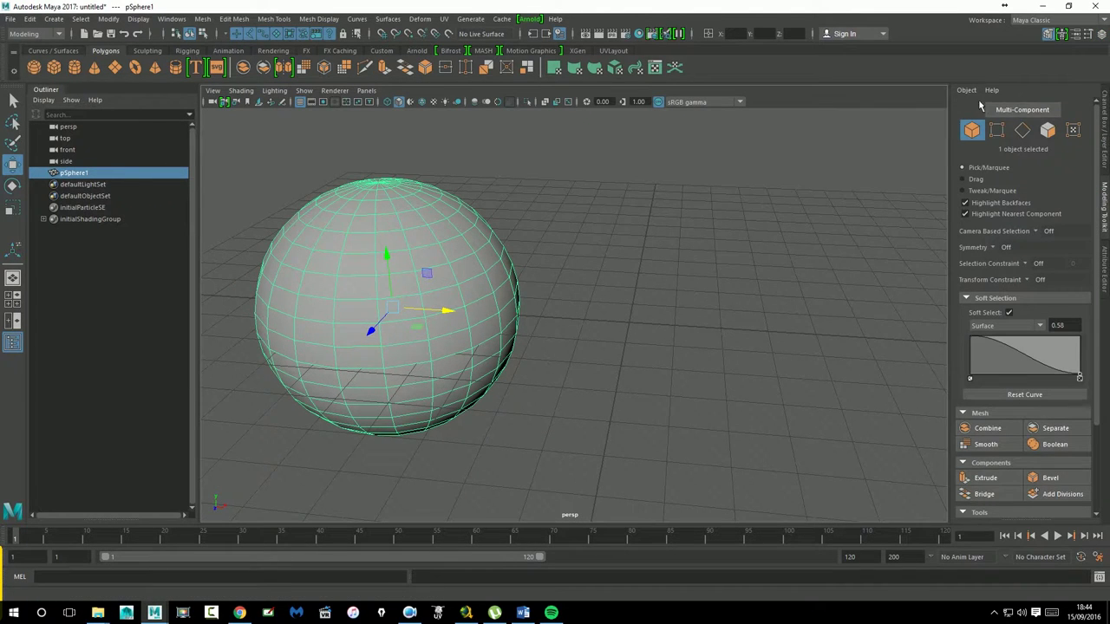
Freeze pSphere1 with Object > Freeze/Unfreeze, then return to its channel attributes
{"action": "left_click", "coordinate": [966, 90]}
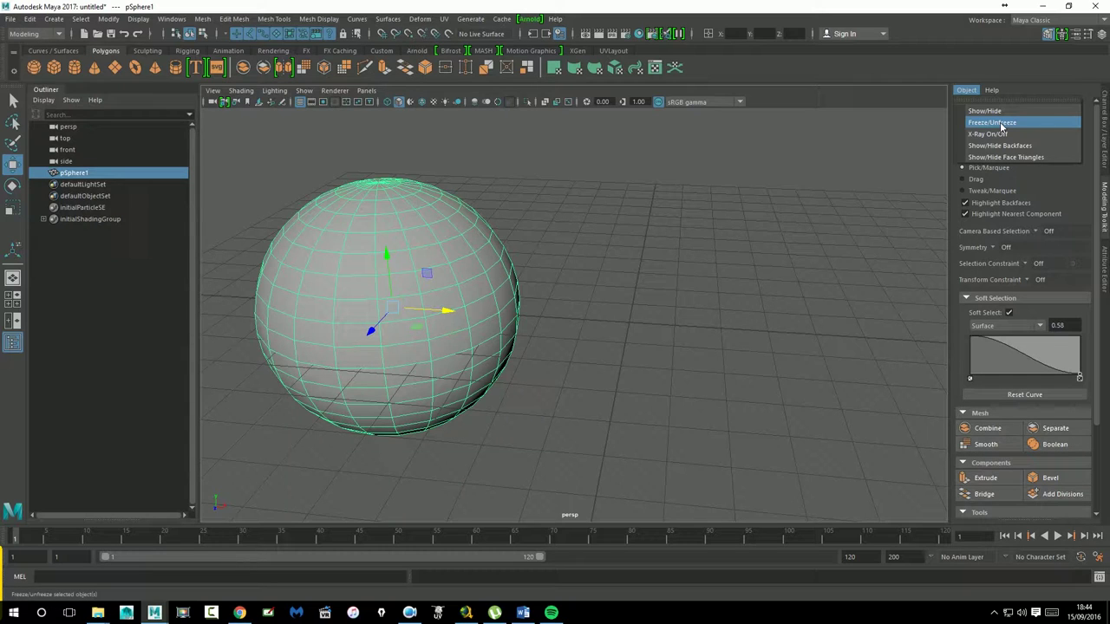
{"action": "left_click", "coordinate": [1106, 162]}
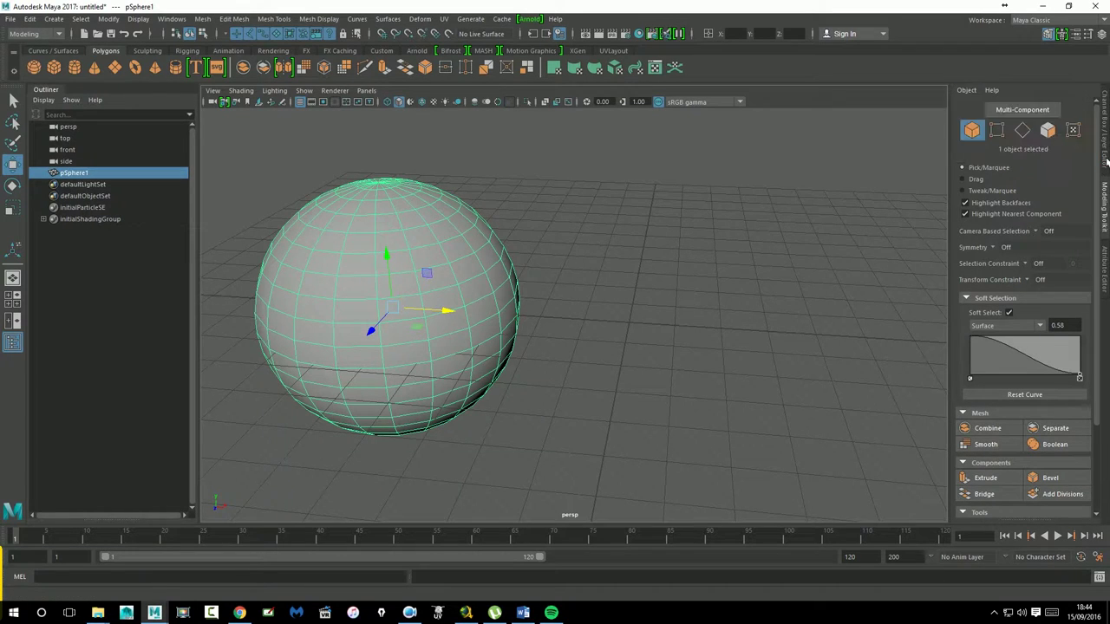
{"action": "left_click", "coordinate": [1105, 160]}
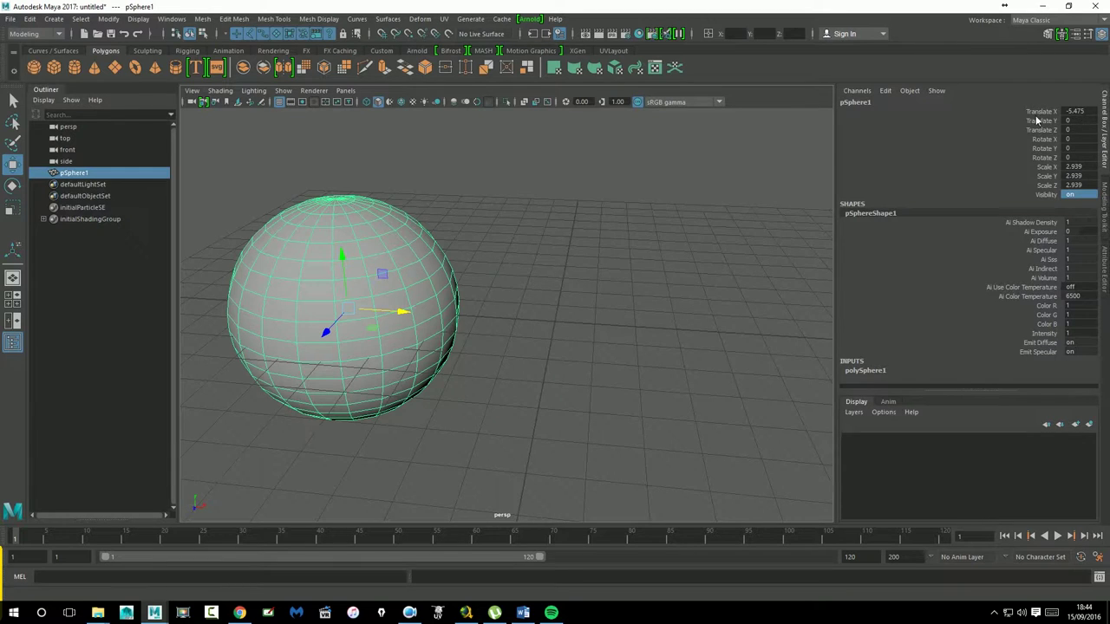
{"action": "left_click", "coordinate": [1105, 205]}
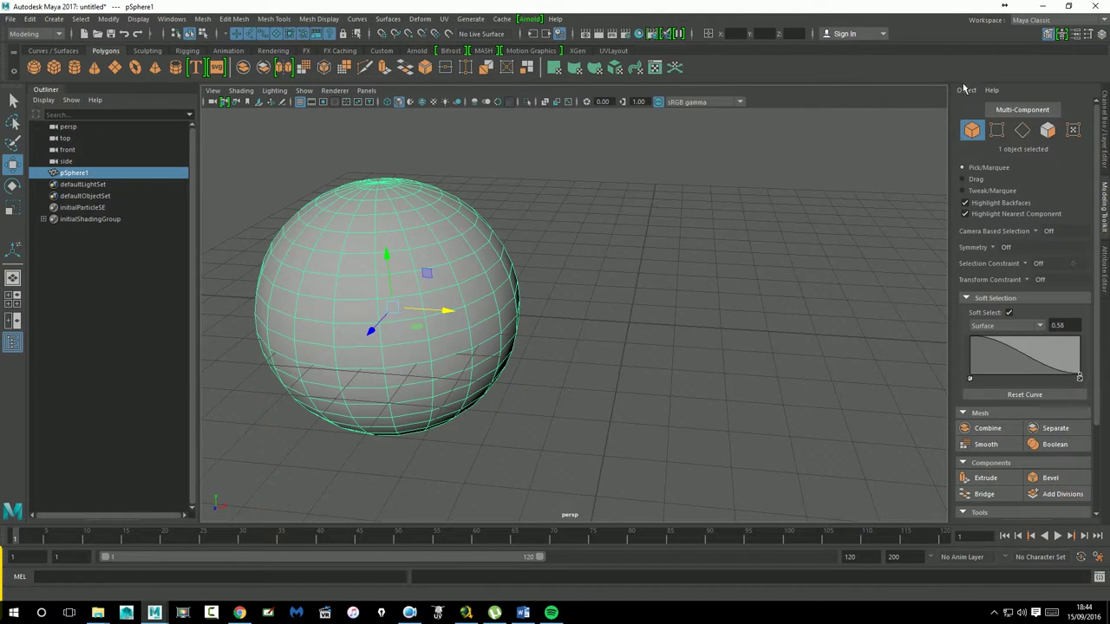
{"action": "left_click", "coordinate": [966, 90]}
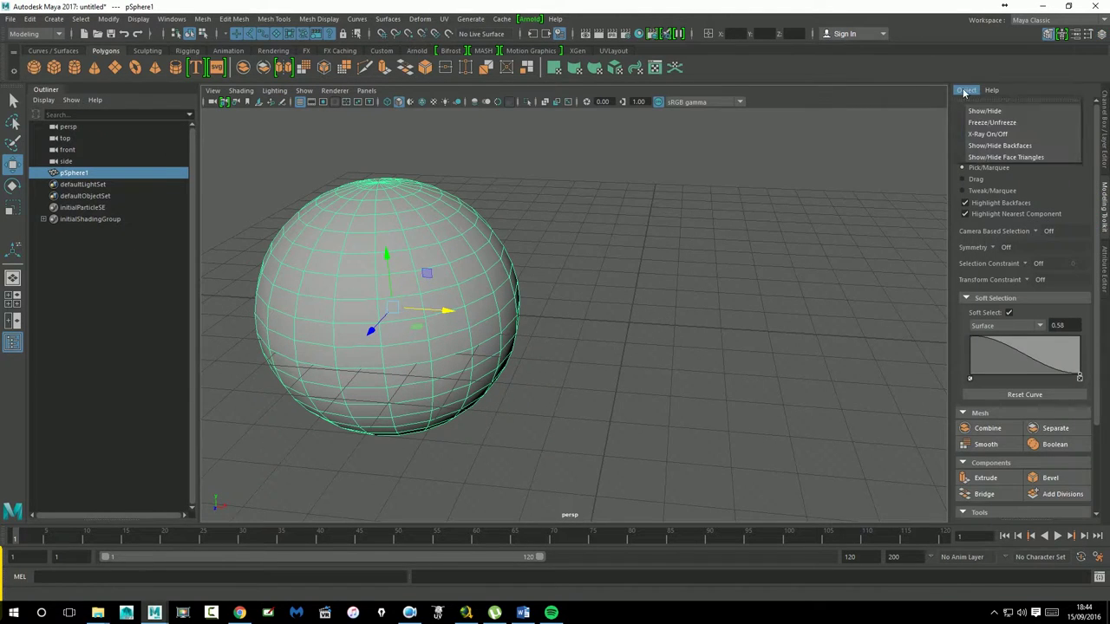
{"action": "left_click", "coordinate": [1006, 124]}
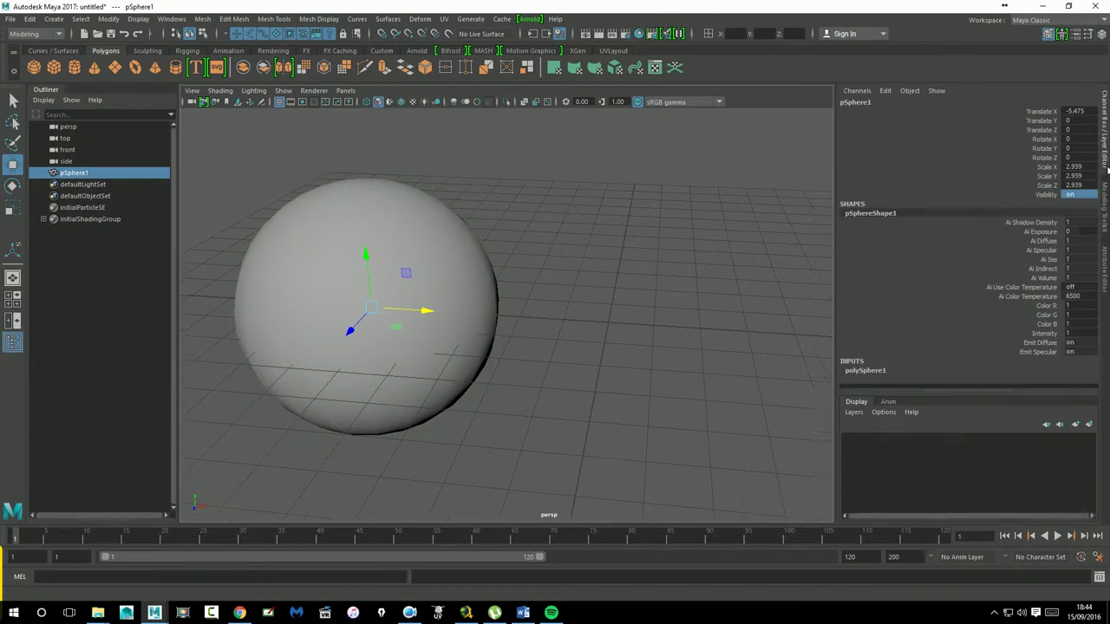
{"action": "left_click", "coordinate": [1105, 156]}
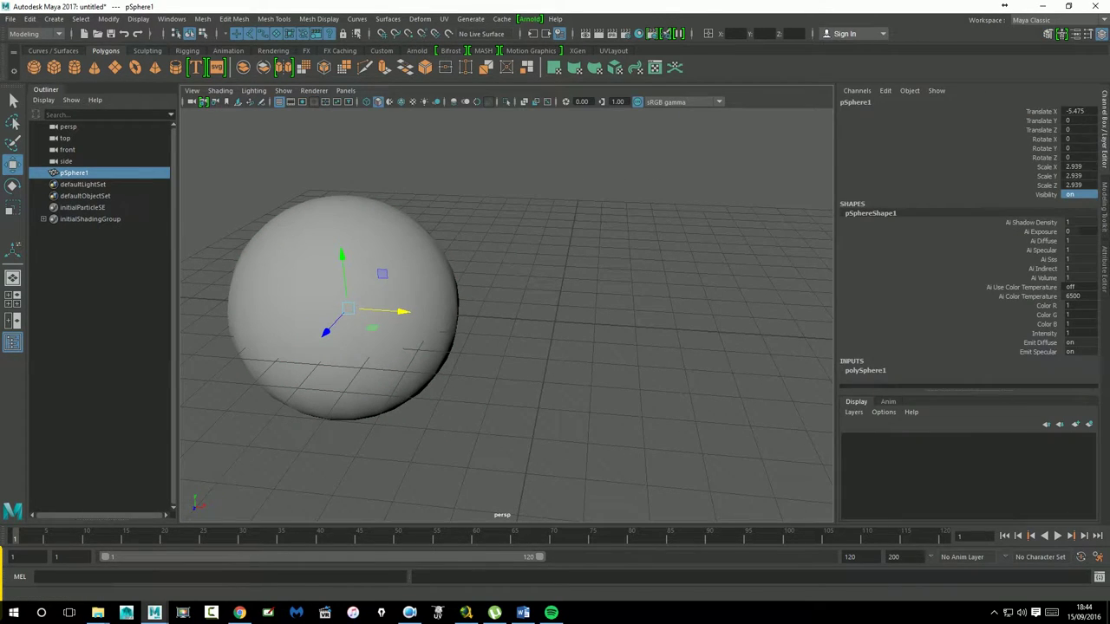
Deselect the sphere, bring up the Modeling Toolkit, and pan the view around pSphere1
{"action": "left_click", "coordinate": [582, 240]}
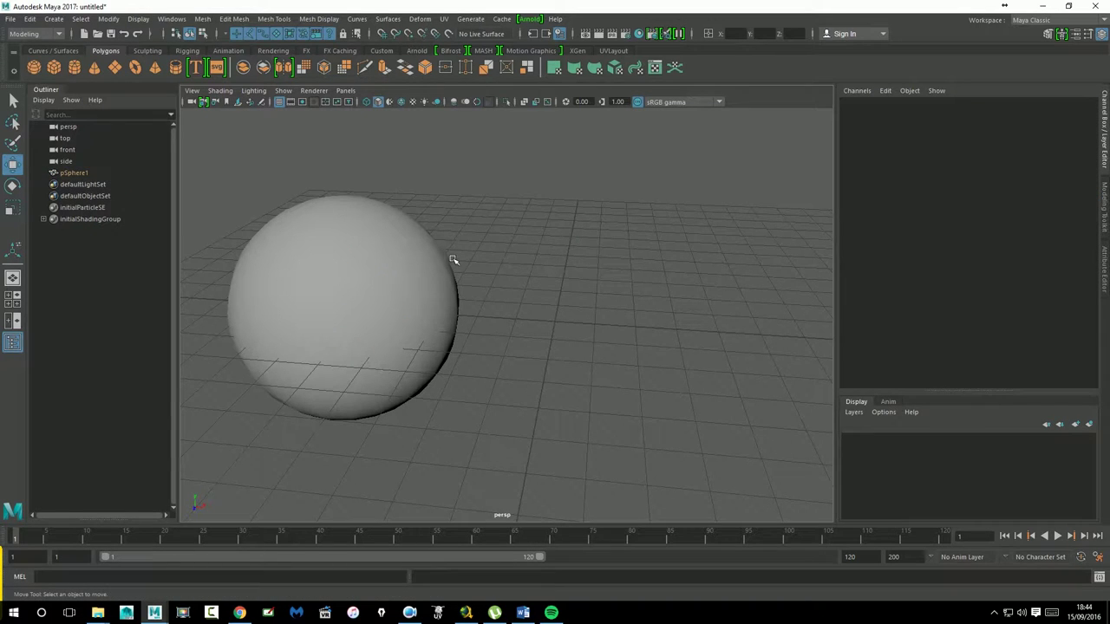
{"action": "left_click", "coordinate": [1106, 212]}
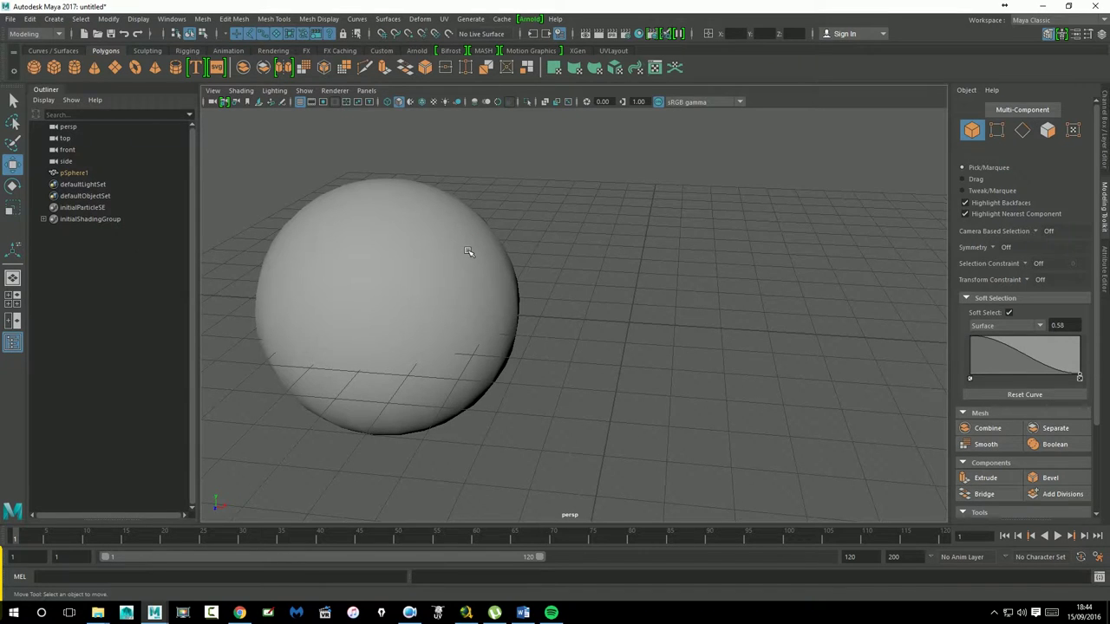
{"action": "left_click", "coordinate": [314, 183]}
{"action": "left_click_drag", "start_coordinate": [471, 188], "coordinate": [555, 372]}
{"action": "mouse_move", "coordinate": [555, 372]}
{"action": "middle_mouse_down"}
{"action": "mouse_move", "coordinate": [465, 289]}
{"action": "mouse_move", "coordinate": [571, 318]}
{"action": "middle_mouse_up"}
{"action": "left_click_drag", "start_coordinate": [578, 188], "coordinate": [401, 401]}
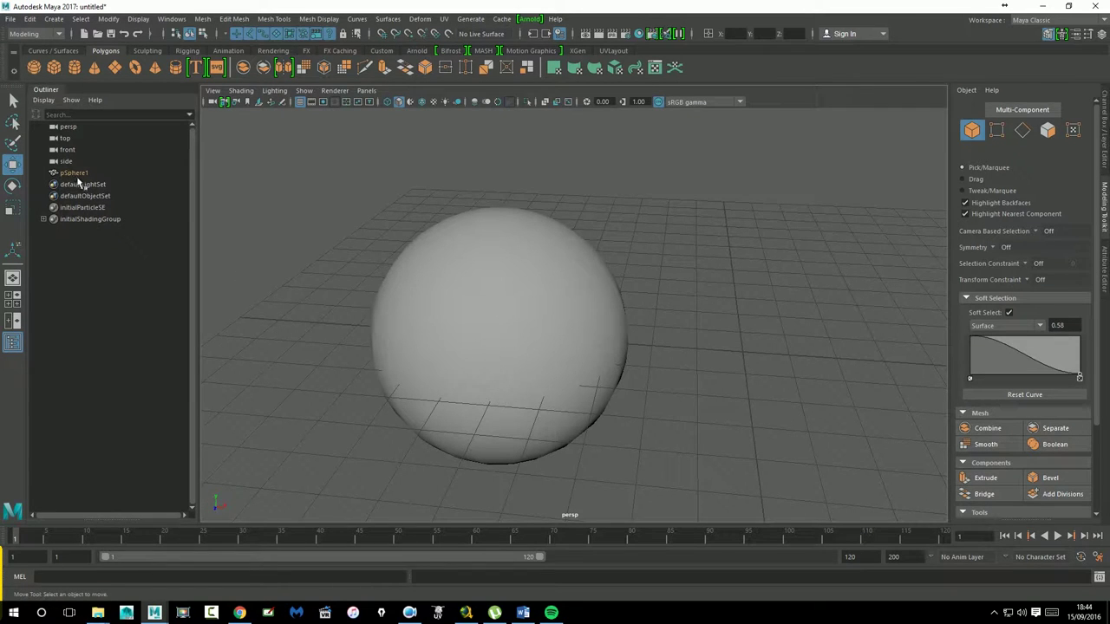
{"action": "left_click_drag", "start_coordinate": [375, 180], "coordinate": [772, 486]}
{"action": "middle_click_drag", "start_coordinate": [771, 485], "coordinate": [697, 418], "text": "alt"}
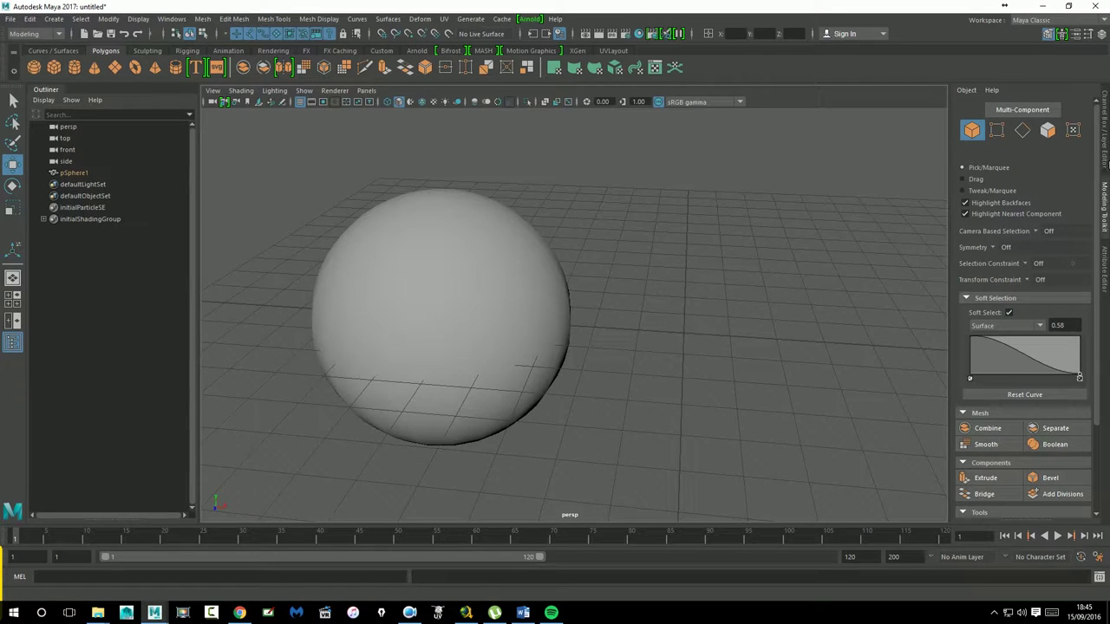
Toggle Freeze/Unfreeze on pSphere1, box-select it, and apply Freeze again
{"action": "left_click", "coordinate": [966, 90]}
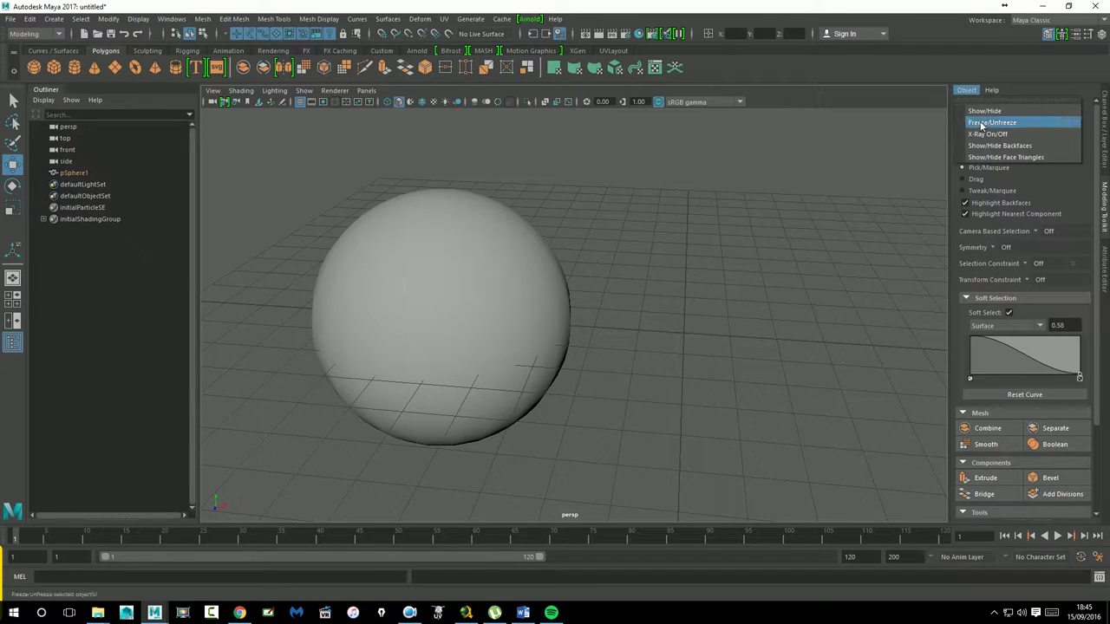
{"action": "left_click", "coordinate": [968, 124]}
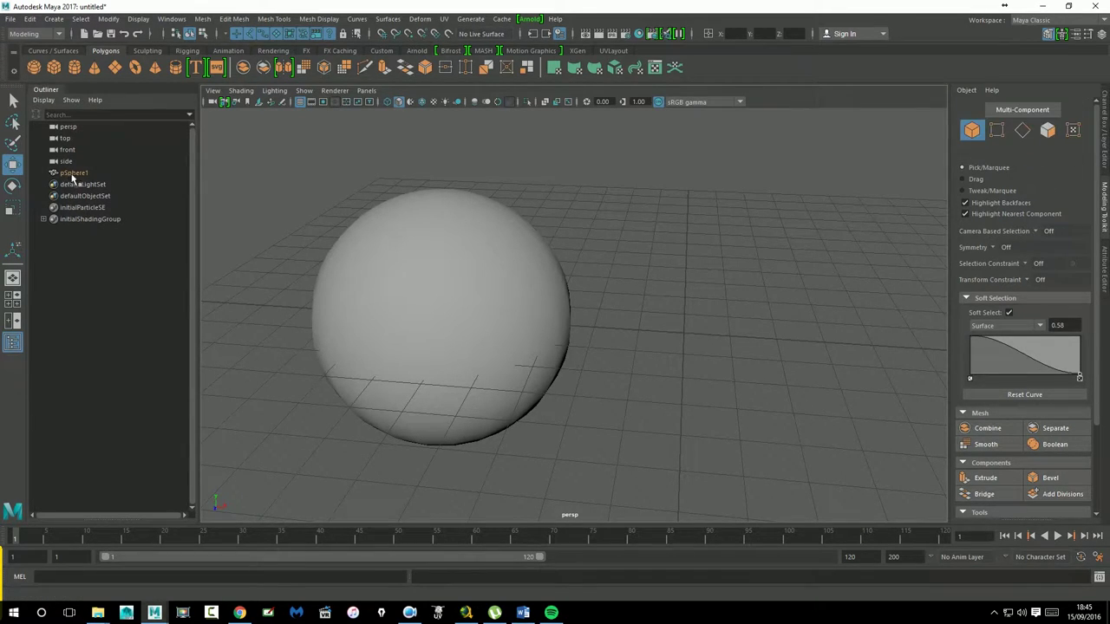
{"action": "left_click", "coordinate": [965, 90]}
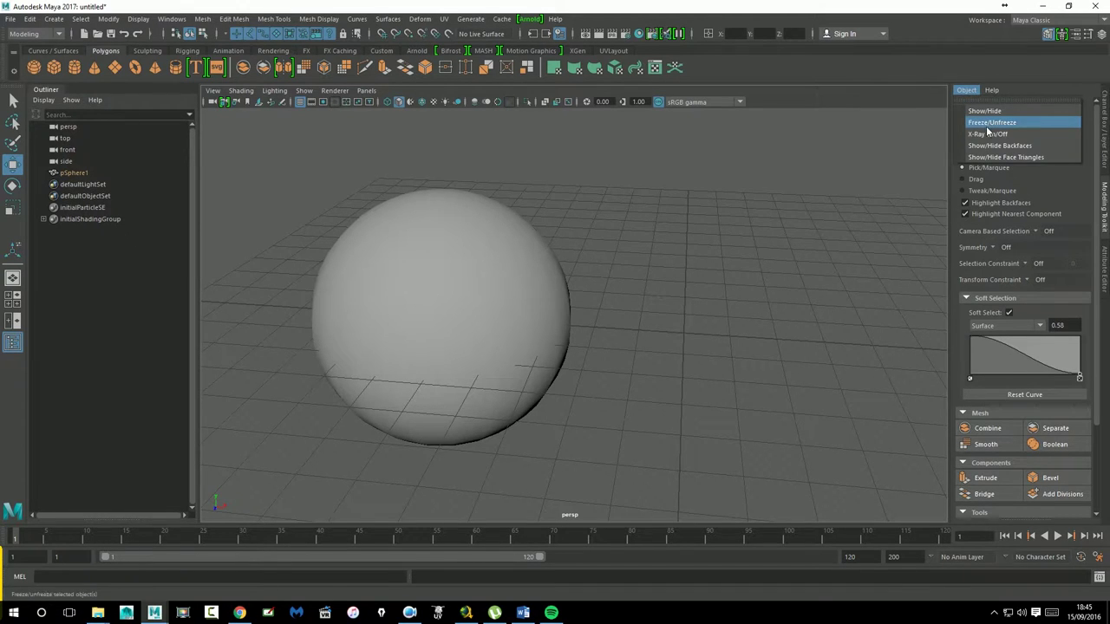
{"action": "left_click", "coordinate": [988, 128]}
{"action": "left_click_drag", "start_coordinate": [331, 228], "coordinate": [537, 371]}
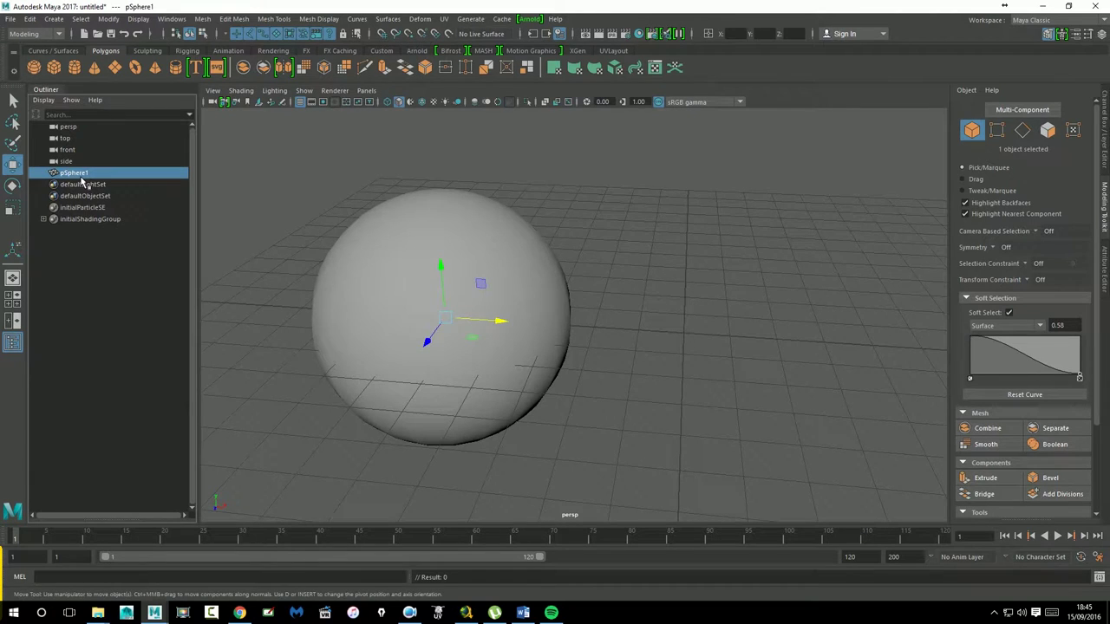
{"action": "left_click", "coordinate": [966, 90]}
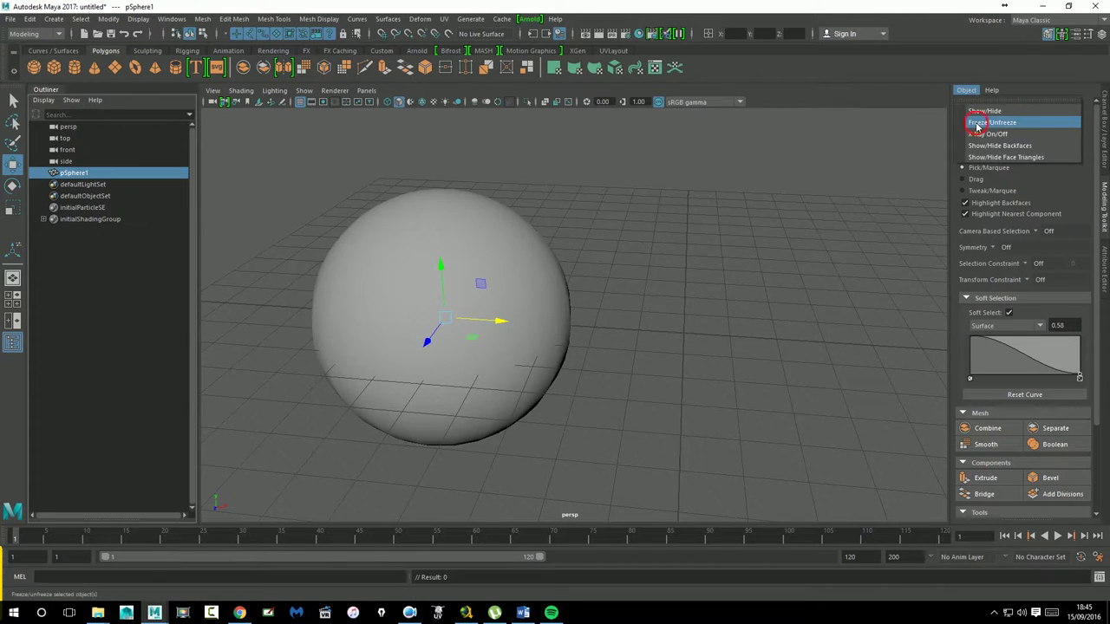
{"action": "left_click", "coordinate": [976, 122]}
{"action": "left_click", "coordinate": [797, 342]}
{"action": "left_click", "coordinate": [367, 276]}
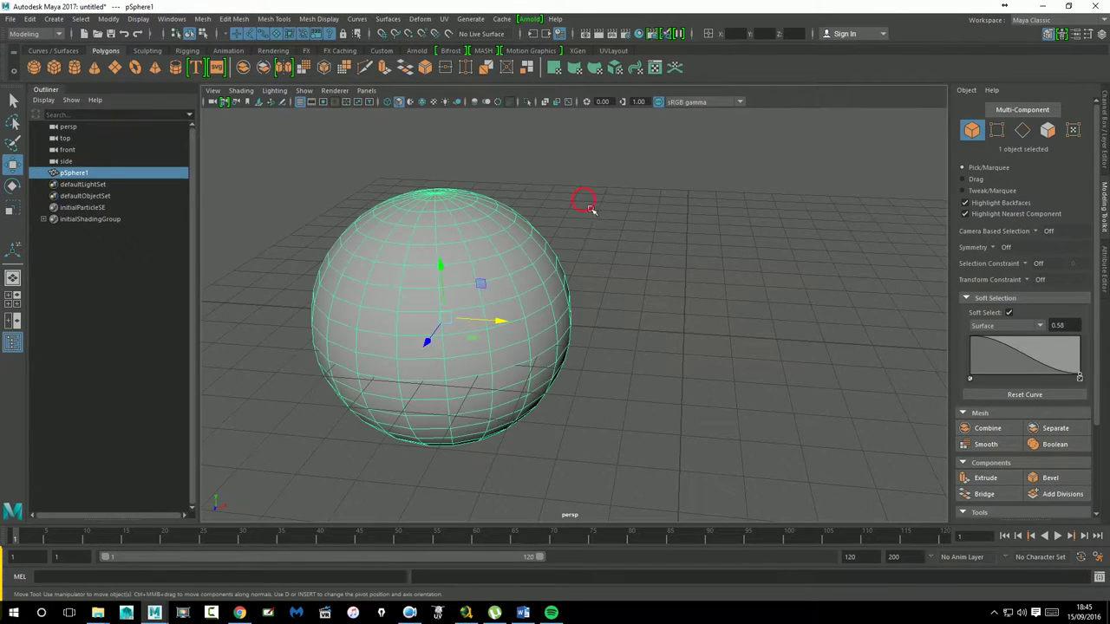
{"action": "left_click", "coordinate": [1106, 151]}
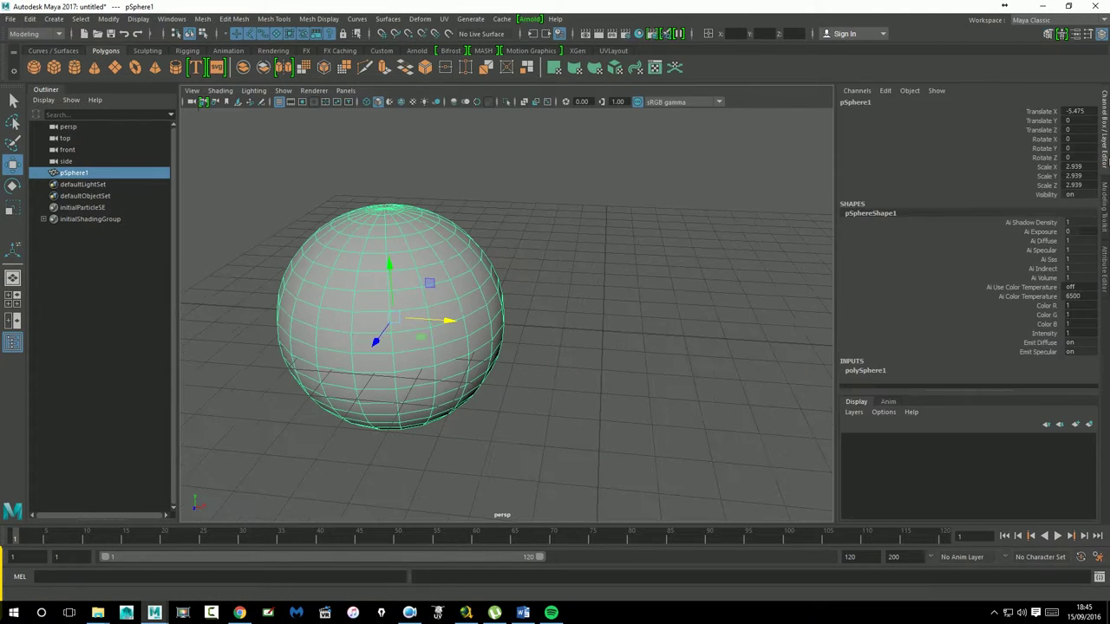
{"action": "left_click", "coordinate": [1046, 113]}
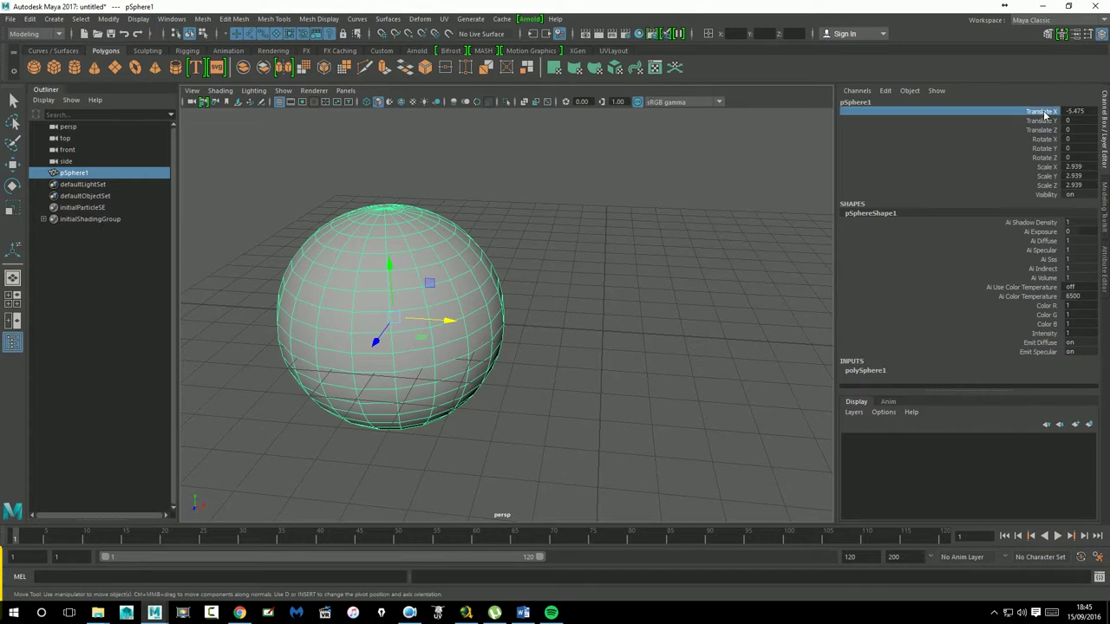
{"action": "right_click", "coordinate": [1046, 113]}
{"action": "mouse_move", "coordinate": [997, 317]}
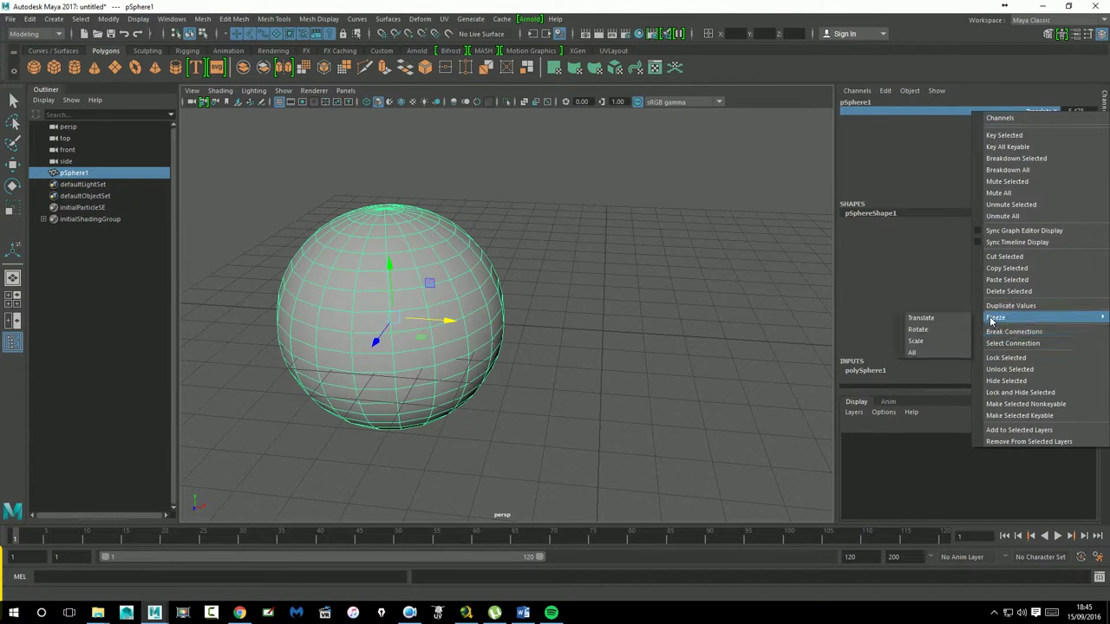
{"action": "left_click", "coordinate": [920, 354]}
{"action": "key", "text": "w"}
{"action": "left_click", "coordinate": [610, 339]}
{"action": "left_click", "coordinate": [396, 277]}
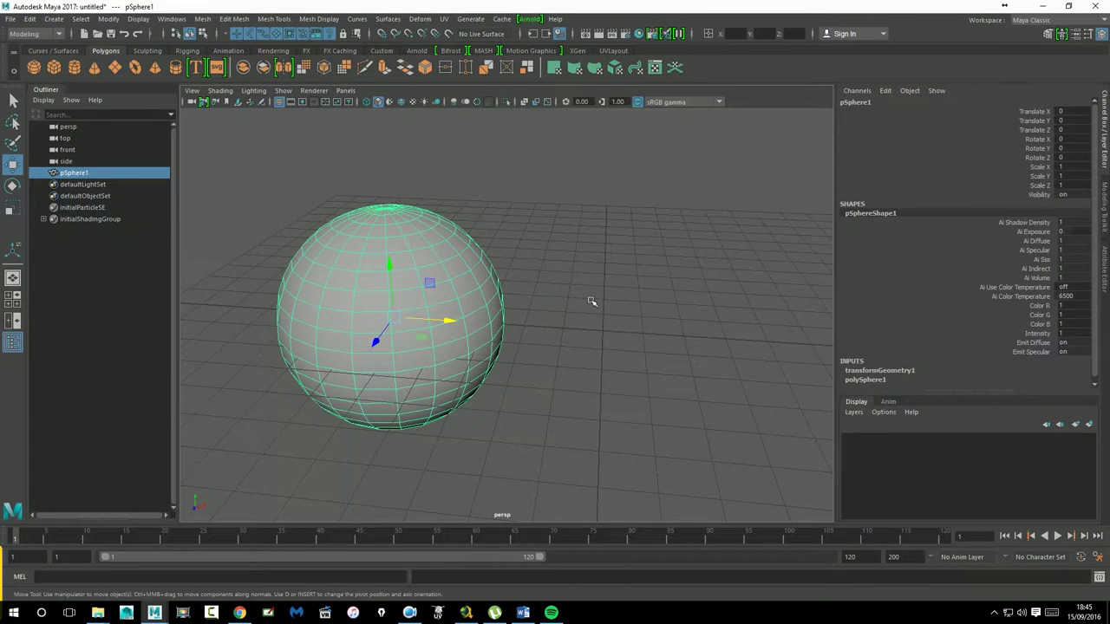
{"action": "key", "text": "ctrl+z"}
{"action": "key", "text": "ctrl+z"}
{"action": "key", "text": "ctrl+z"}
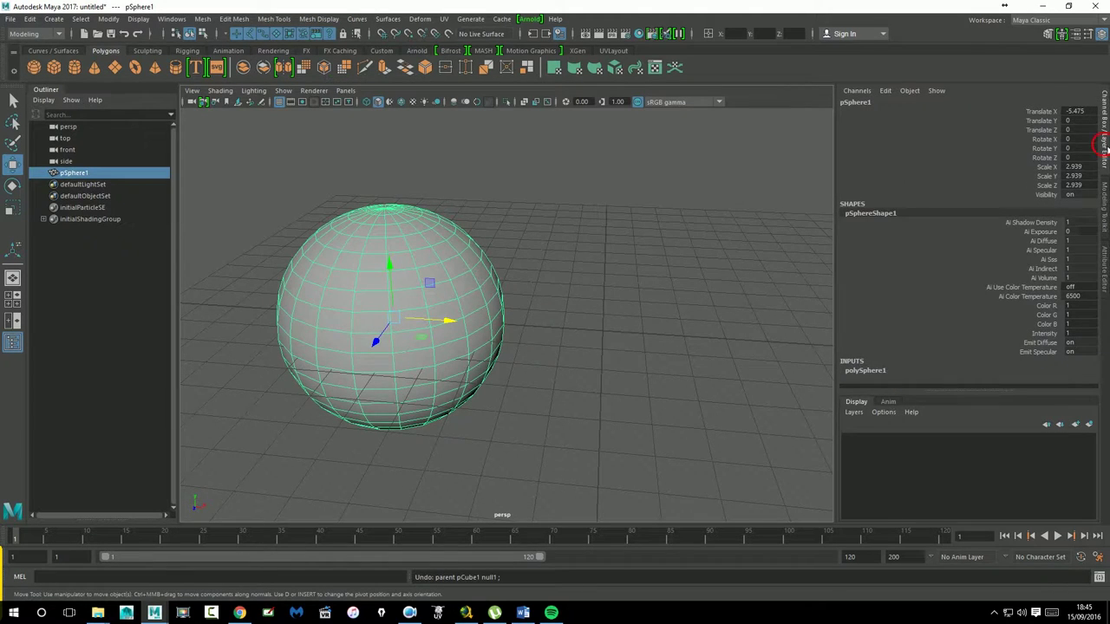
{"action": "left_click", "coordinate": [1103, 146]}
{"action": "left_click", "coordinate": [1105, 201]}
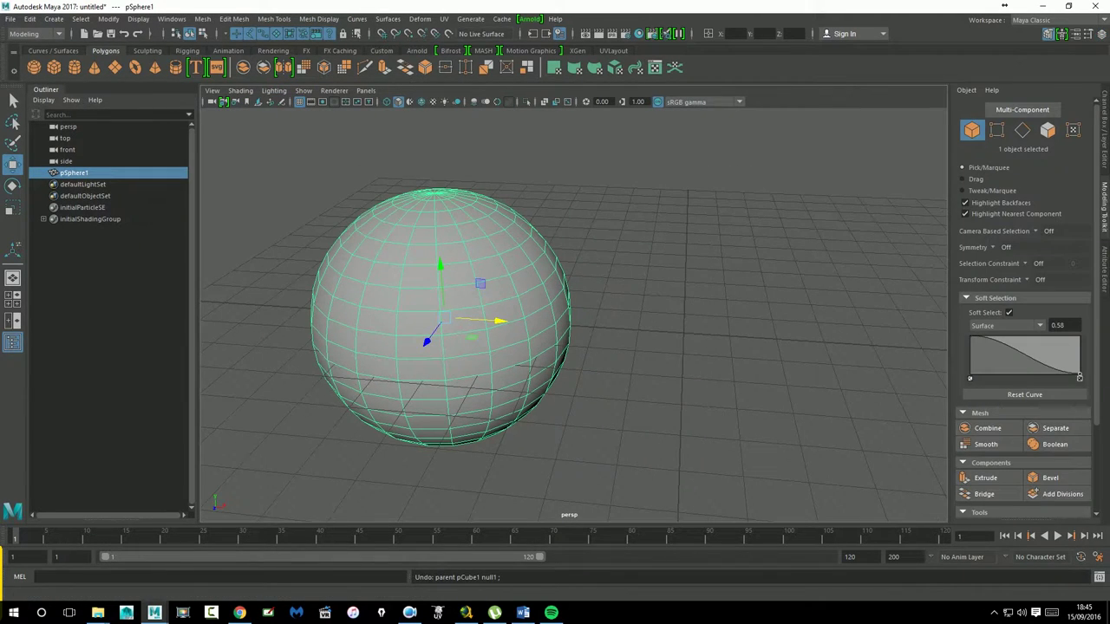
Unfreeze pSphere1, reselect it in the Outliner, refreeze it, and drag it right of centre
{"action": "left_click", "coordinate": [969, 90]}
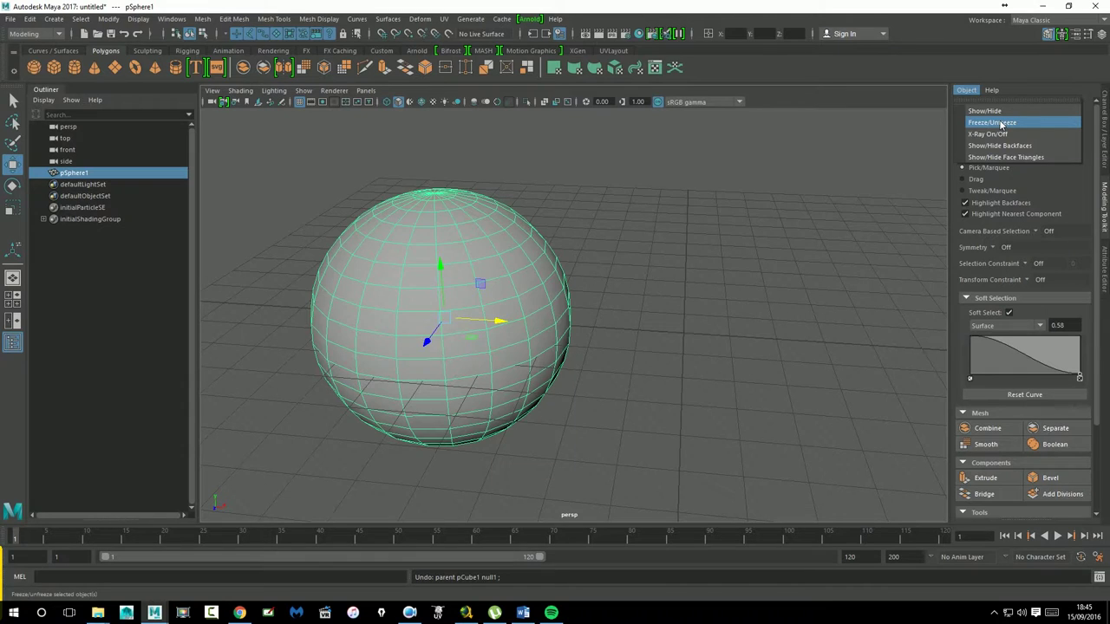
{"action": "left_click", "coordinate": [1000, 124]}
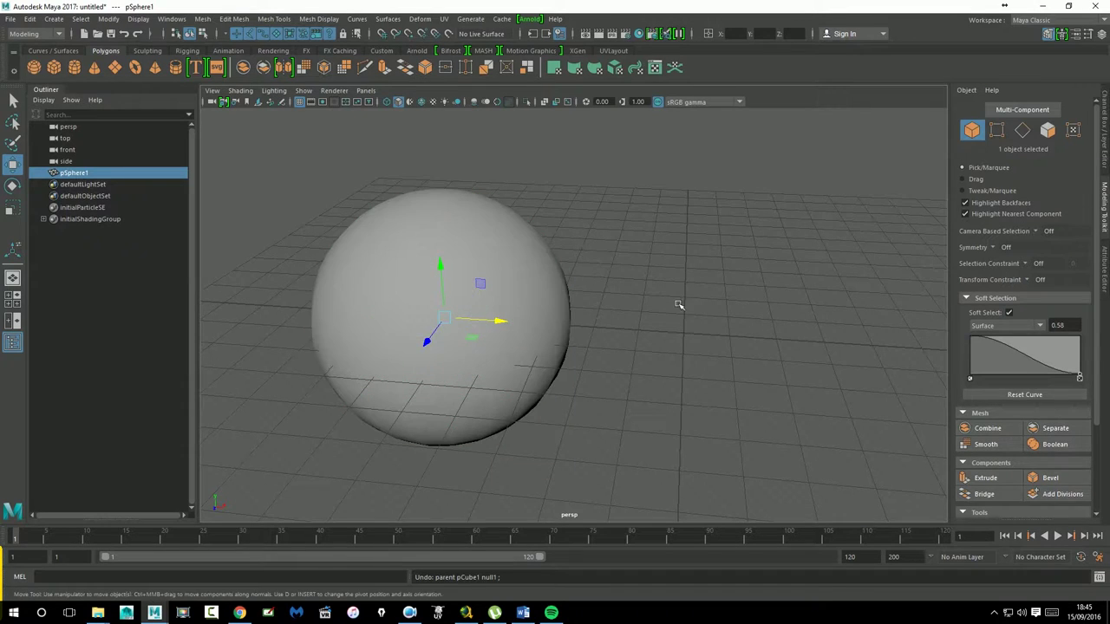
{"action": "left_click", "coordinate": [359, 202]}
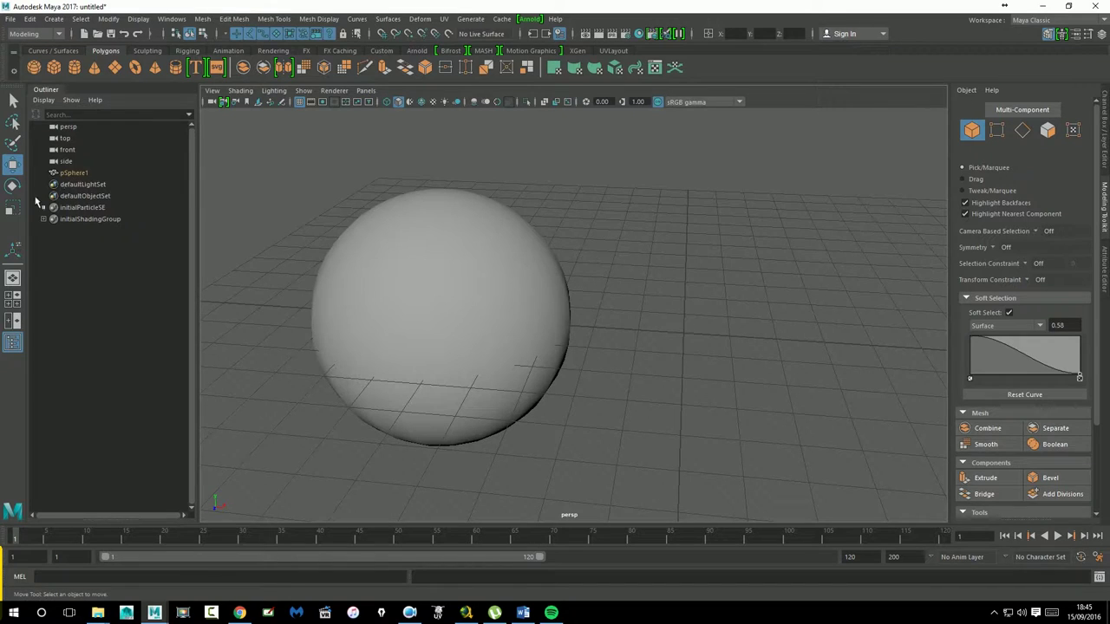
{"action": "left_click", "coordinate": [69, 174]}
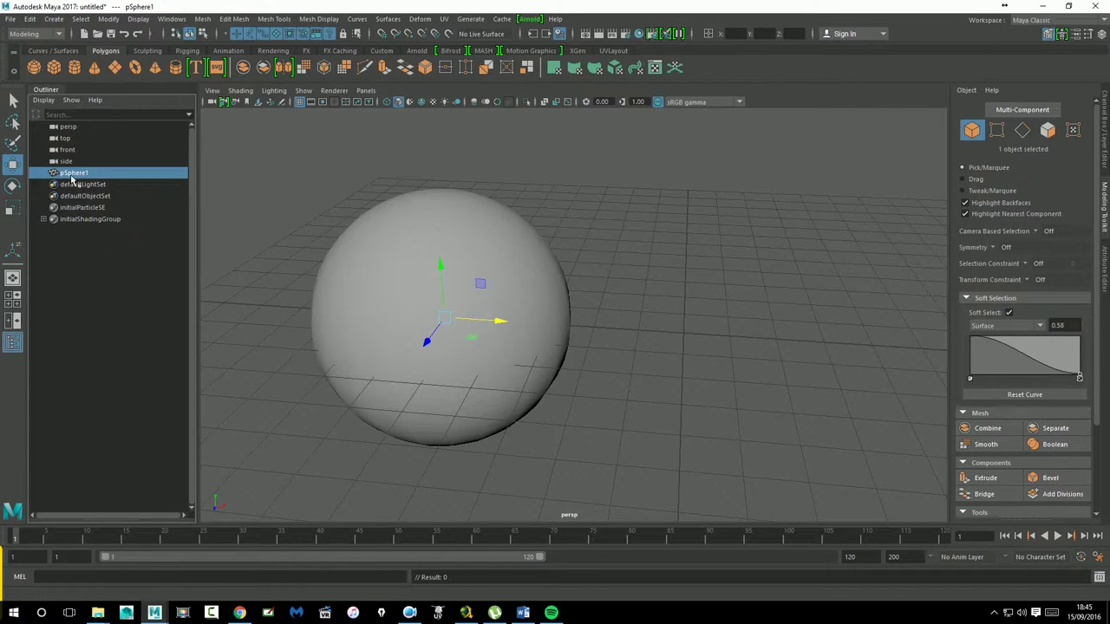
{"action": "left_click", "coordinate": [966, 90]}
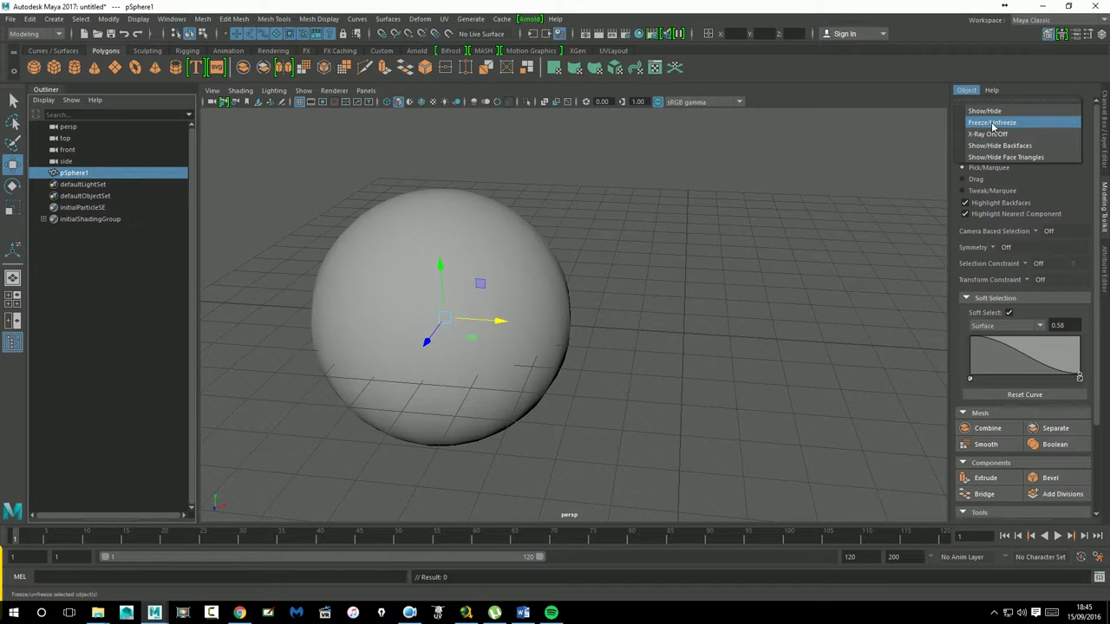
{"action": "left_click", "coordinate": [993, 123]}
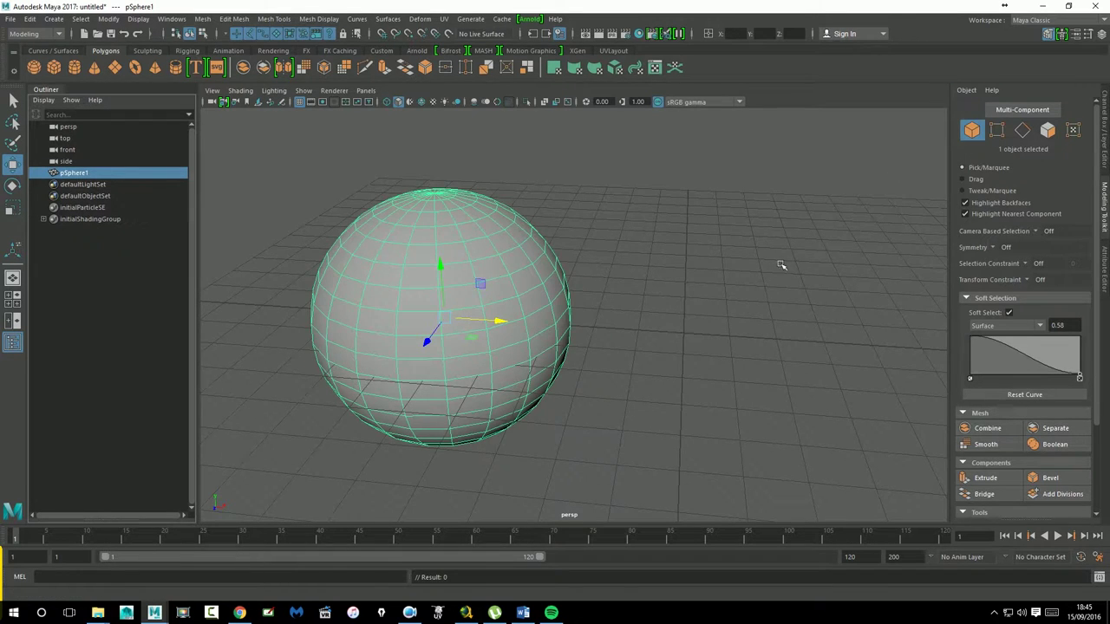
{"action": "left_click", "coordinate": [768, 303]}
{"action": "left_click_drag", "start_coordinate": [711, 308], "coordinate": [564, 282]}
{"action": "left_click", "coordinate": [589, 314]}
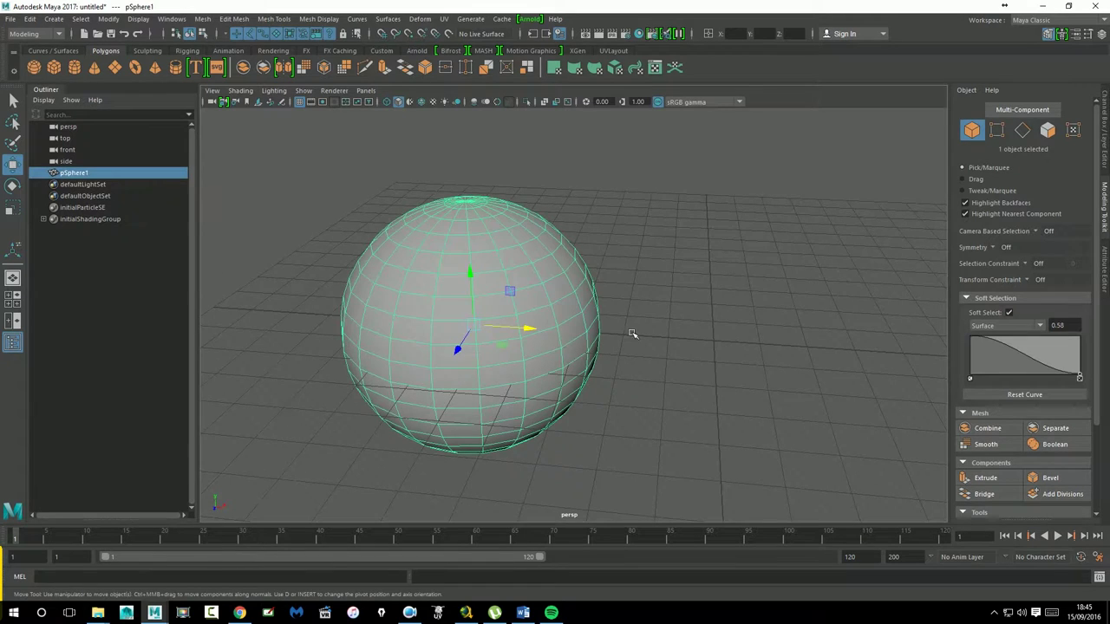
{"action": "left_click_drag", "start_coordinate": [536, 344], "coordinate": [628, 342]}
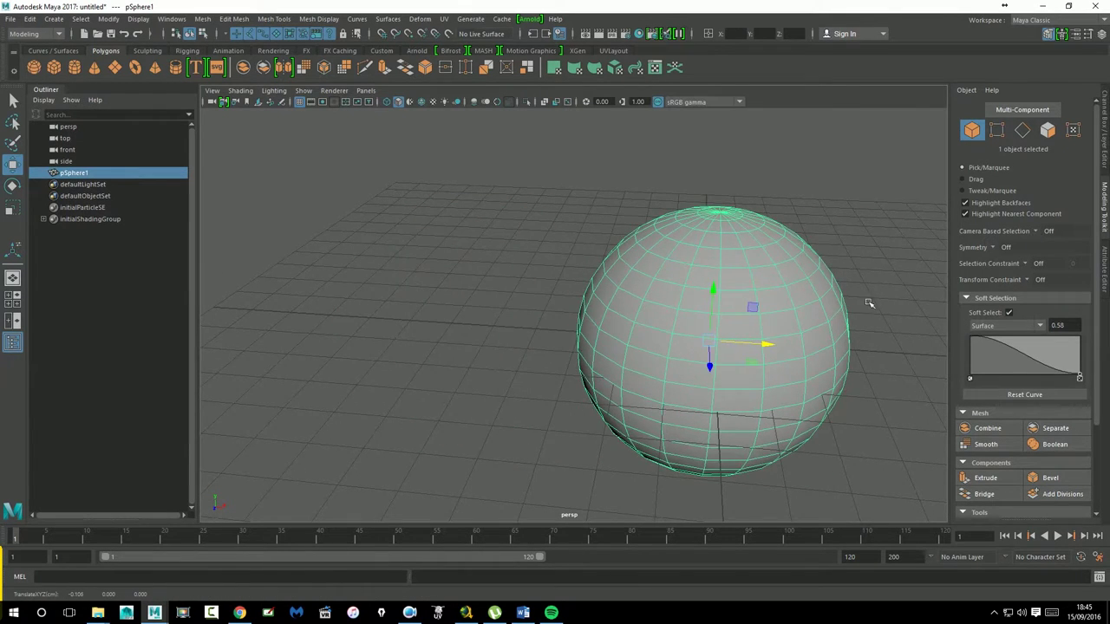
In the Channel Box set Translate X to 0 and Scale X, Y, Z to 1
{"action": "left_click", "coordinate": [1105, 161]}
{"action": "double_click", "coordinate": [1083, 112]}
{"action": "key", "text": "Return"}
{"action": "left_click_drag", "start_coordinate": [1084, 166], "coordinate": [1087, 189]}
{"action": "type", "text": "1"}
{"action": "key", "text": "Return"}
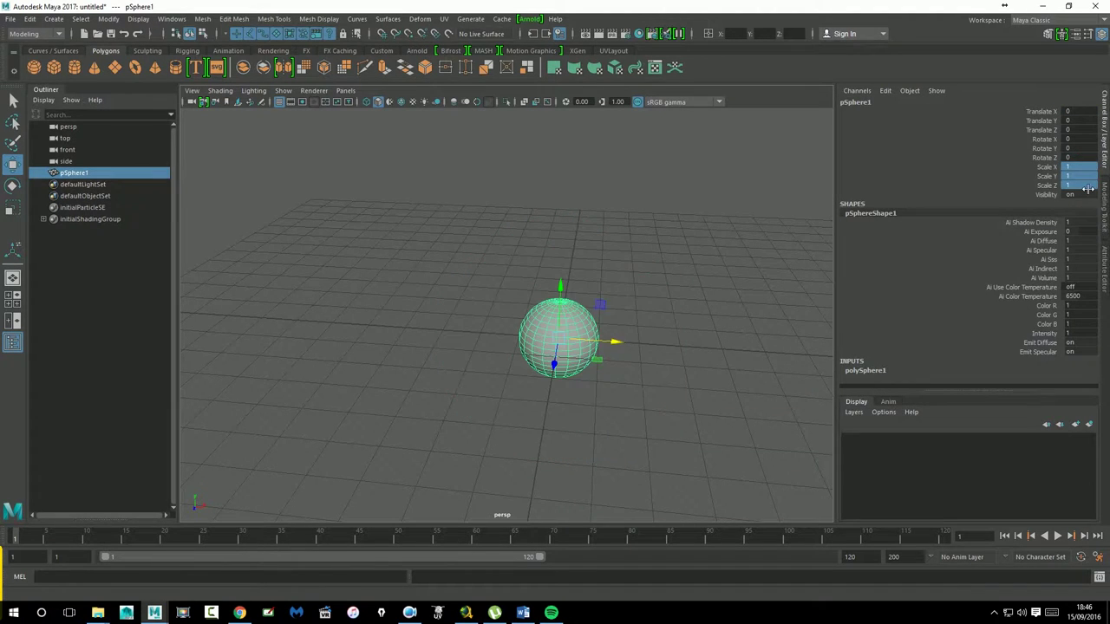
{"action": "left_click", "coordinate": [13, 164]}
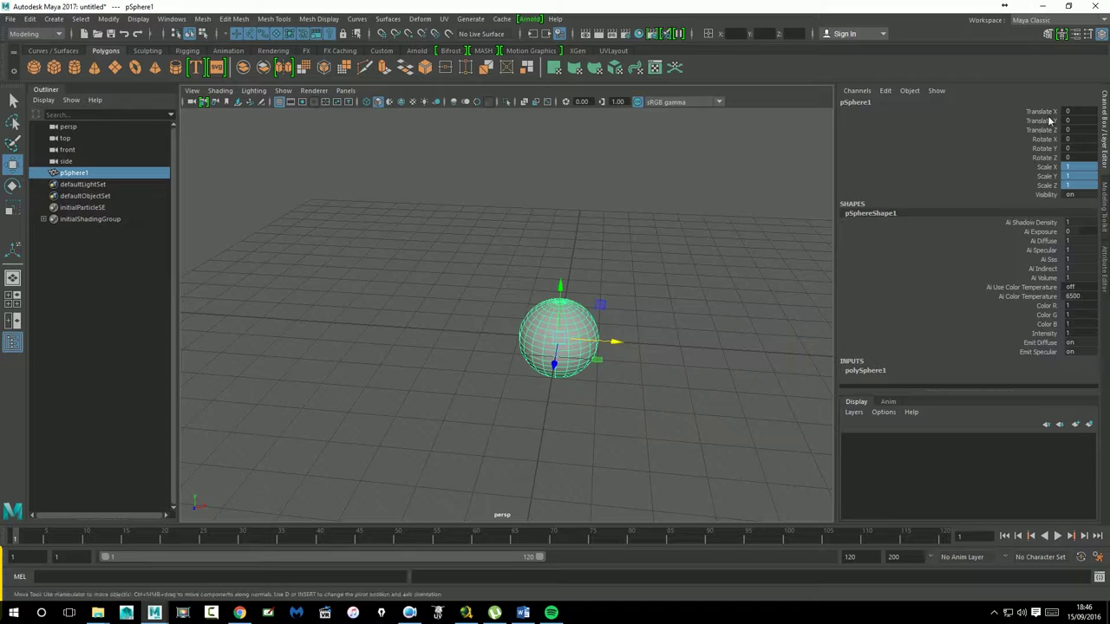
{"action": "left_click", "coordinate": [1105, 211]}
{"action": "left_click", "coordinate": [966, 90]}
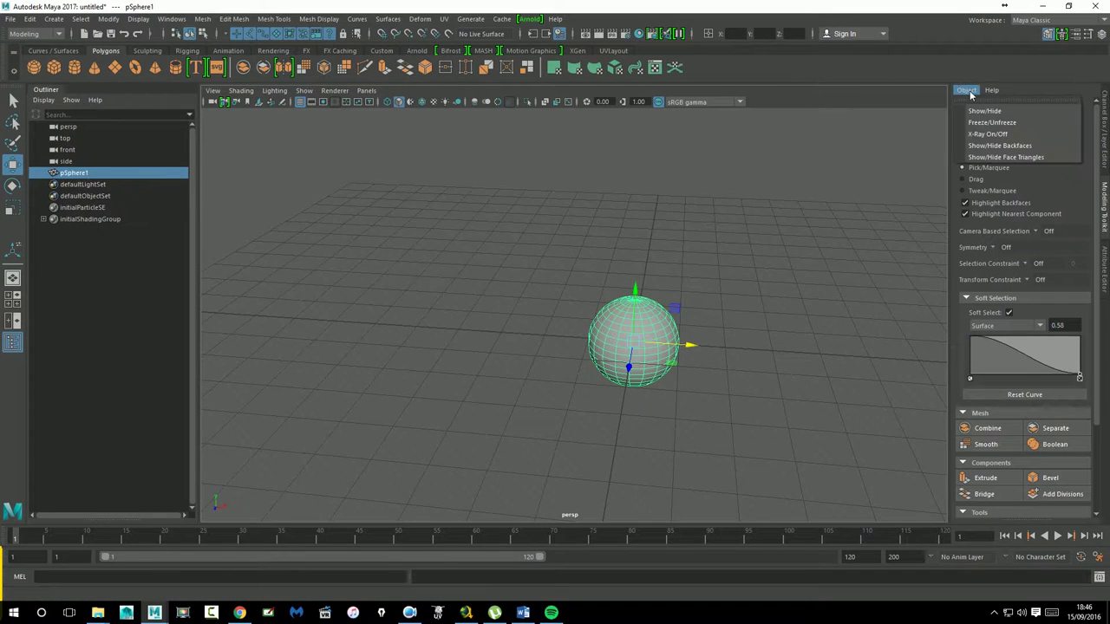
Frame the sphere with F and toggle X-Ray display on it
{"action": "left_click", "coordinate": [989, 134]}
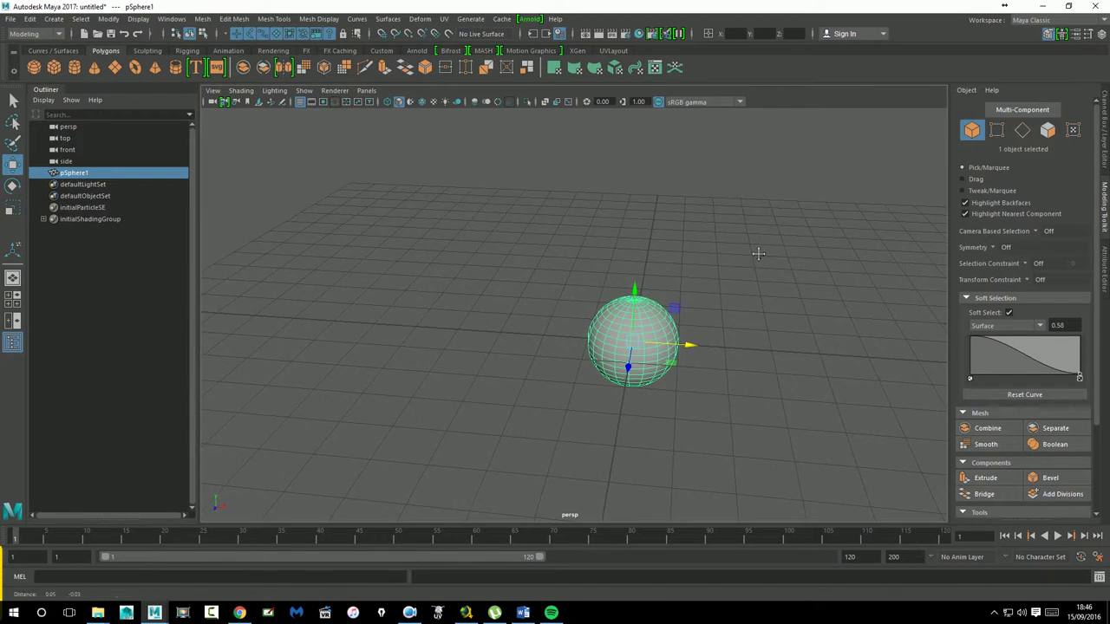
{"action": "key", "text": "f"}
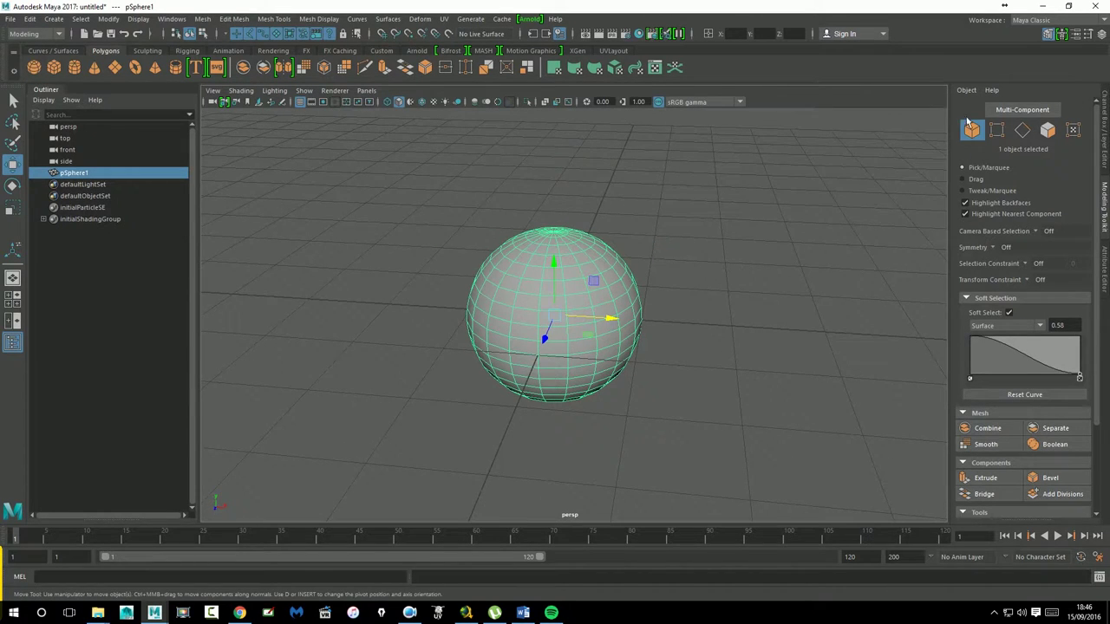
{"action": "left_click", "coordinate": [966, 90]}
{"action": "left_click", "coordinate": [988, 132]}
{"action": "left_click", "coordinate": [803, 306]}
{"action": "mouse_move", "coordinate": [803, 305]}
{"action": "left_mouse_down", "text": "alt"}
{"action": "mouse_move", "coordinate": [788, 285]}
{"action": "mouse_move", "coordinate": [736, 285]}
{"action": "mouse_move", "coordinate": [772, 306]}
{"action": "mouse_move", "coordinate": [821, 276]}
{"action": "left_mouse_up", "text": "alt"}
Reselect pSphere1 in the Outliner and turn X-Ray off so it shows solid
{"action": "left_click", "coordinate": [966, 90]}
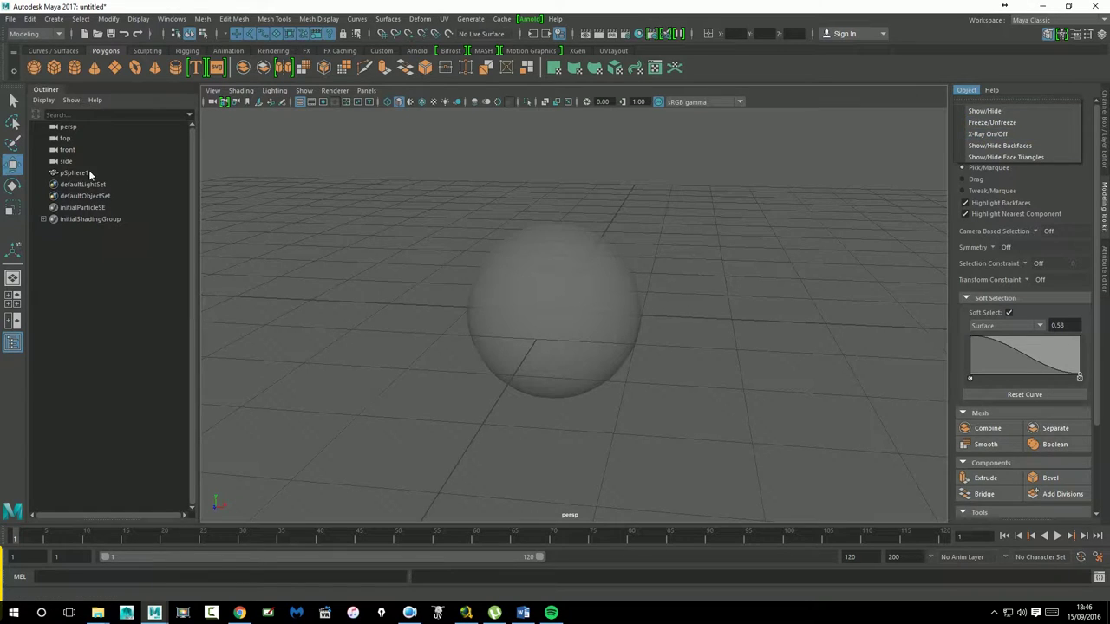
{"action": "left_click", "coordinate": [90, 176]}
{"action": "left_click", "coordinate": [77, 174]}
{"action": "left_click", "coordinate": [965, 91]}
{"action": "left_click", "coordinate": [989, 134]}
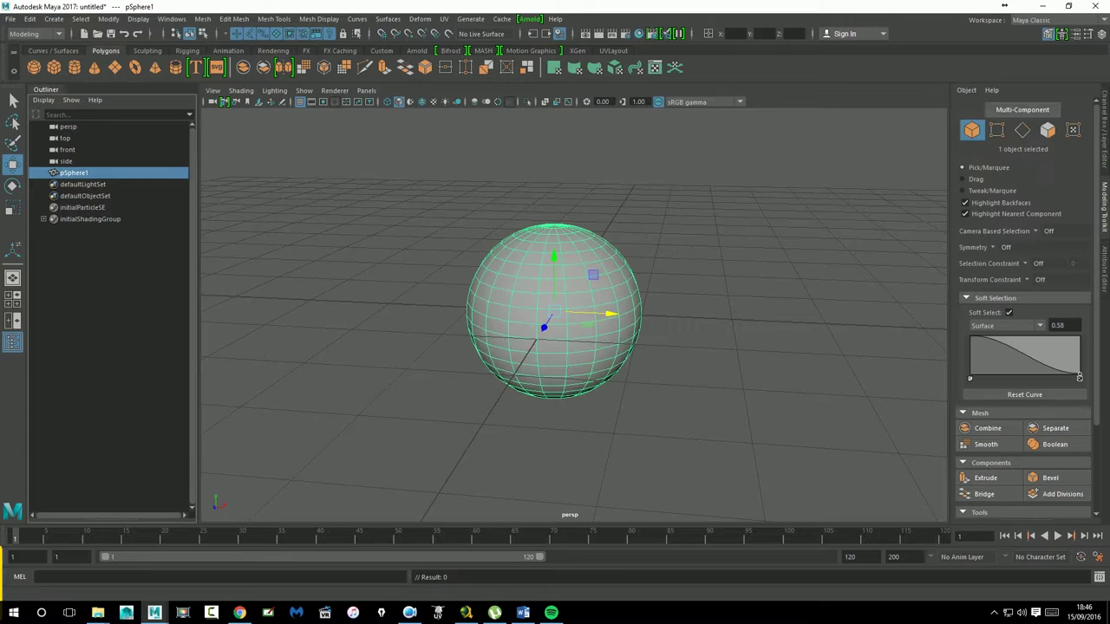
{"action": "left_click", "coordinate": [724, 347]}
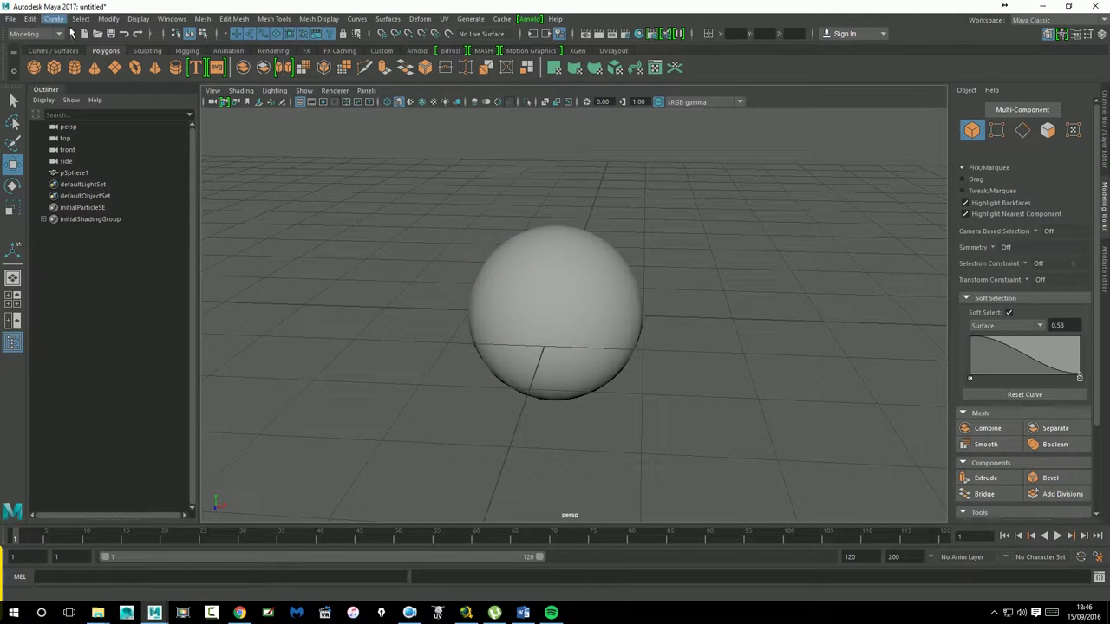
{"action": "left_click", "coordinate": [74, 69]}
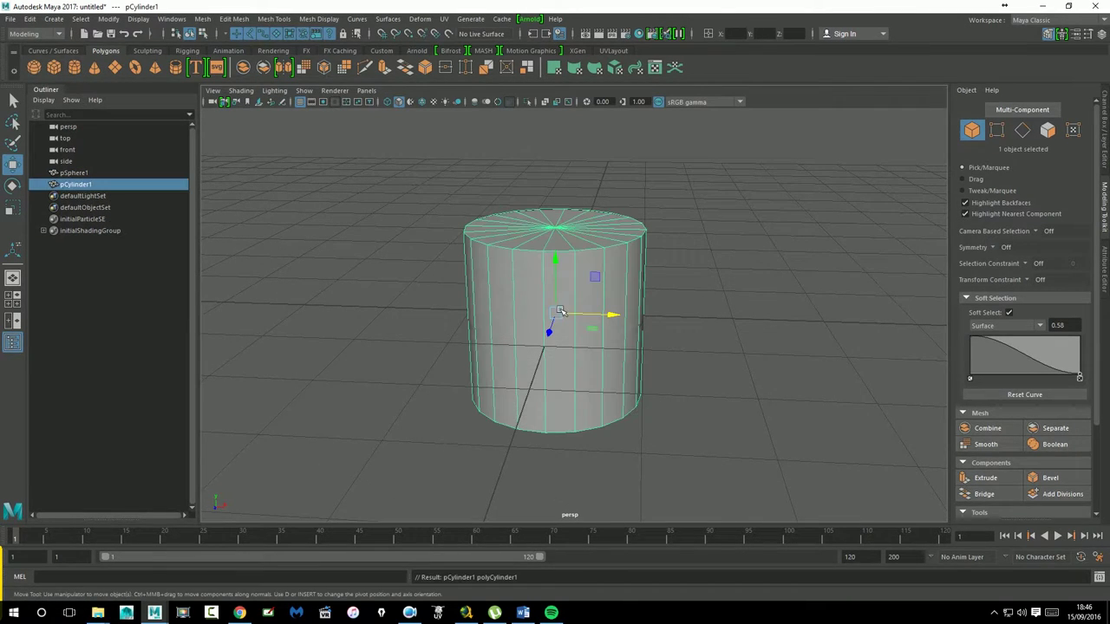
{"action": "middle_click_drag", "start_coordinate": [560, 344], "coordinate": [630, 260]}
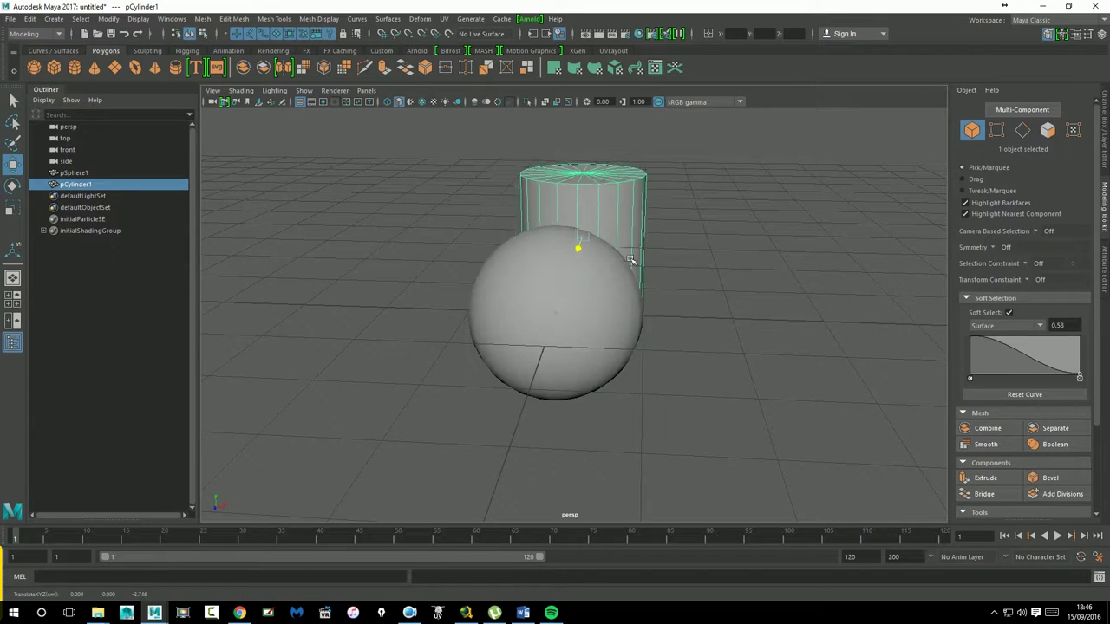
{"action": "left_click", "coordinate": [718, 312]}
{"action": "mouse_move", "coordinate": [718, 312]}
{"action": "left_mouse_down", "text": "alt"}
{"action": "mouse_move", "coordinate": [708, 330]}
{"action": "mouse_move", "coordinate": [649, 294]}
{"action": "left_mouse_up", "text": "alt"}
{"action": "left_click", "coordinate": [646, 295]}
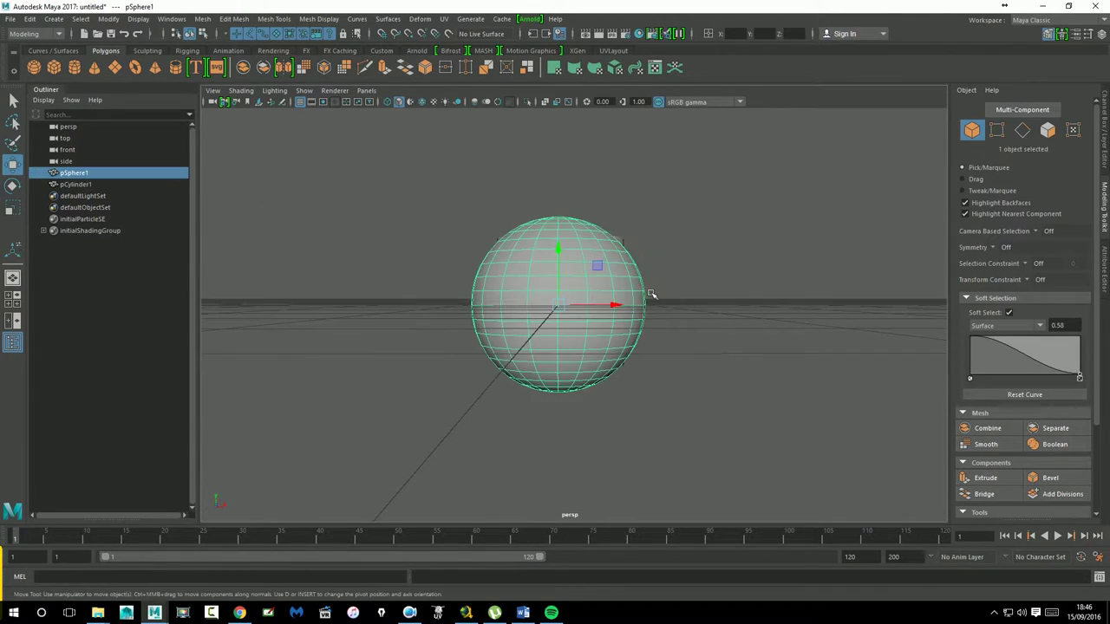
{"action": "left_click", "coordinate": [966, 90]}
{"action": "left_click", "coordinate": [986, 134]}
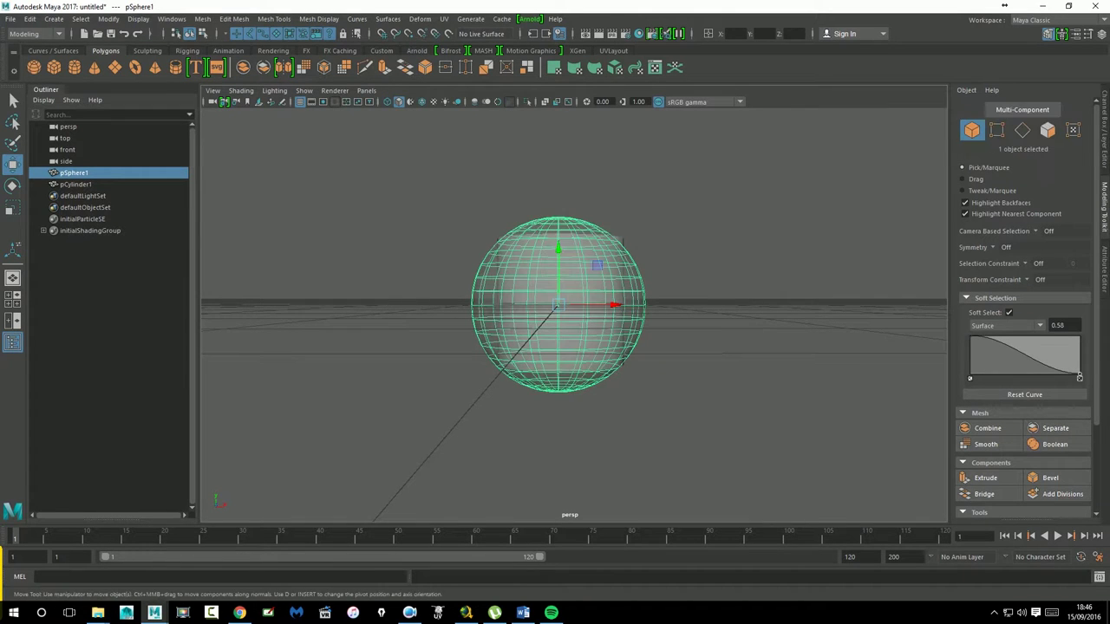
{"action": "left_click", "coordinate": [724, 312]}
{"action": "left_click_drag", "start_coordinate": [659, 349], "coordinate": [657, 334], "text": "alt"}
{"action": "left_click", "coordinate": [646, 323]}
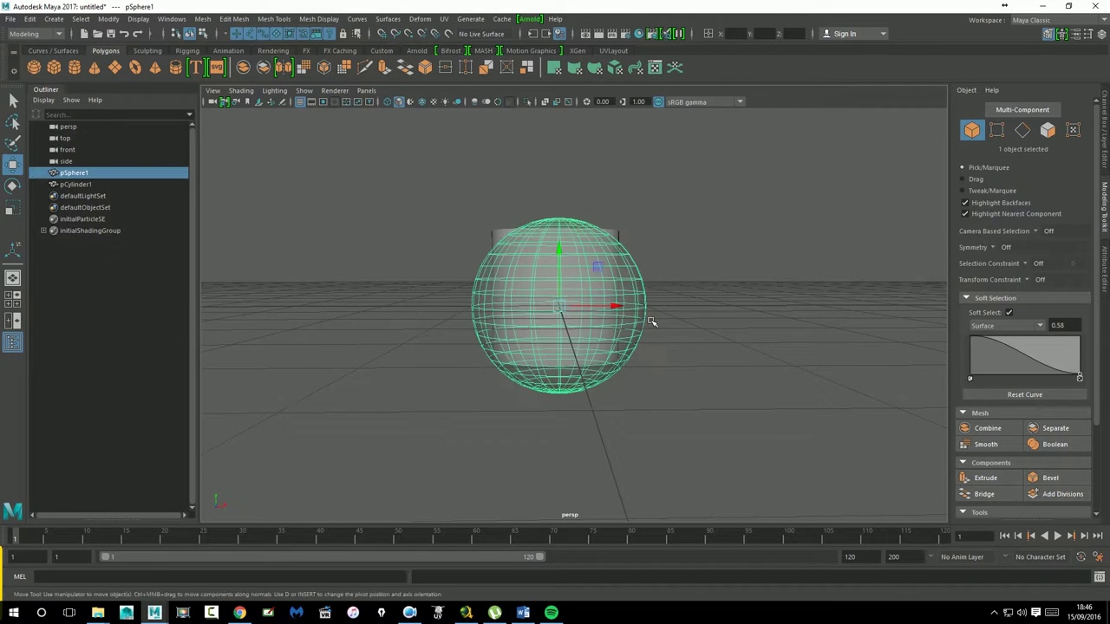
{"action": "left_click", "coordinate": [966, 90]}
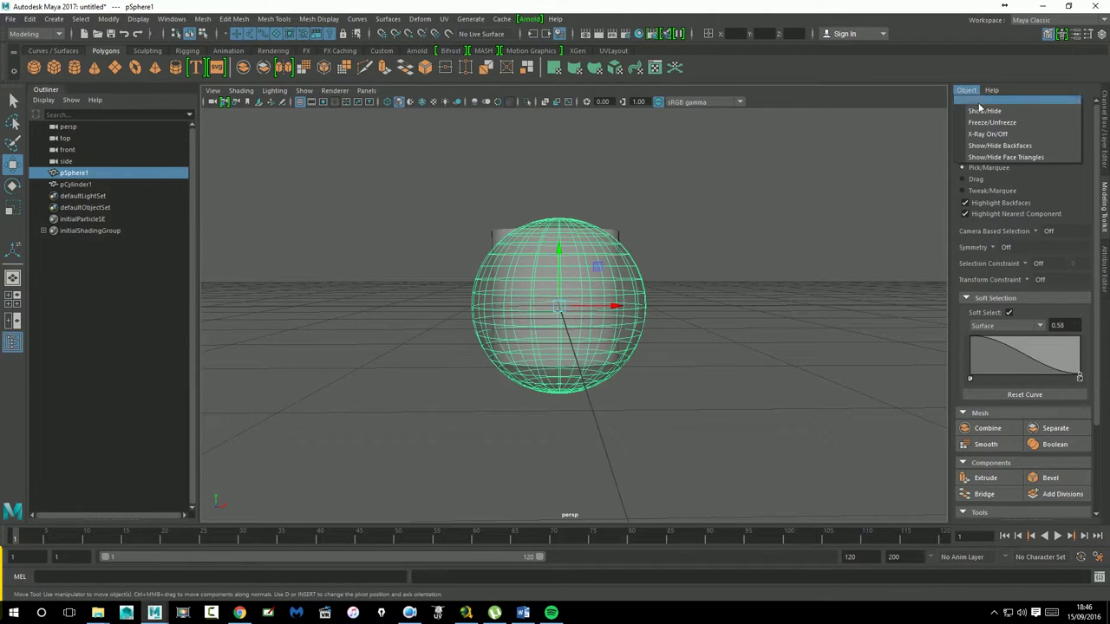
{"action": "left_click", "coordinate": [987, 134]}
{"action": "left_click", "coordinate": [781, 285]}
{"action": "left_click_drag", "start_coordinate": [780, 286], "coordinate": [761, 295], "text": "alt"}
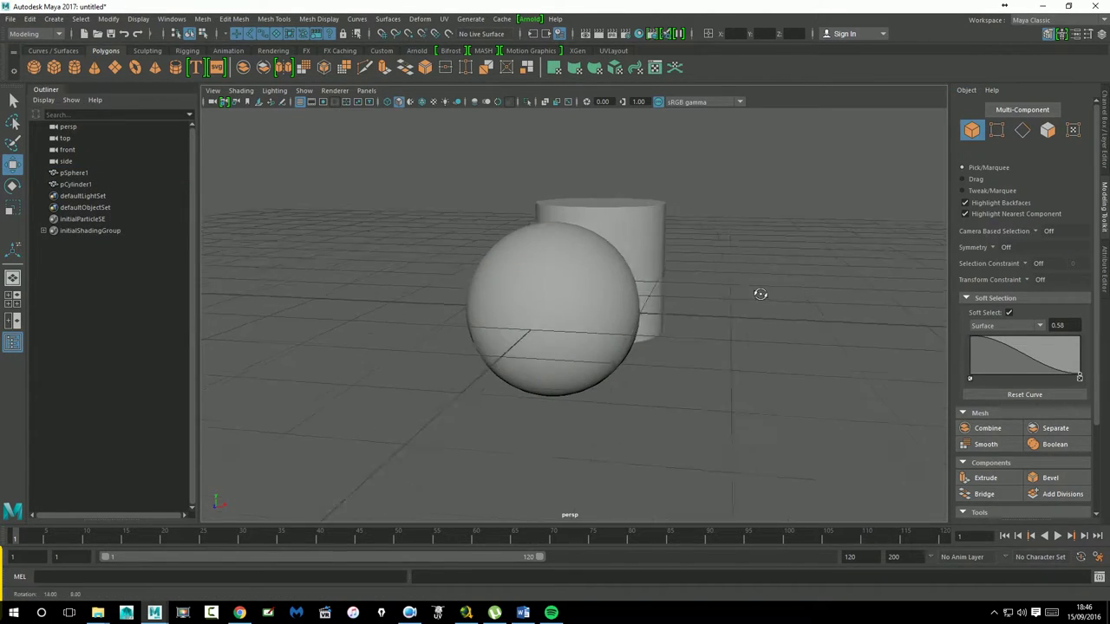
{"action": "left_click", "coordinate": [661, 225]}
{"action": "key", "text": "Delete"}
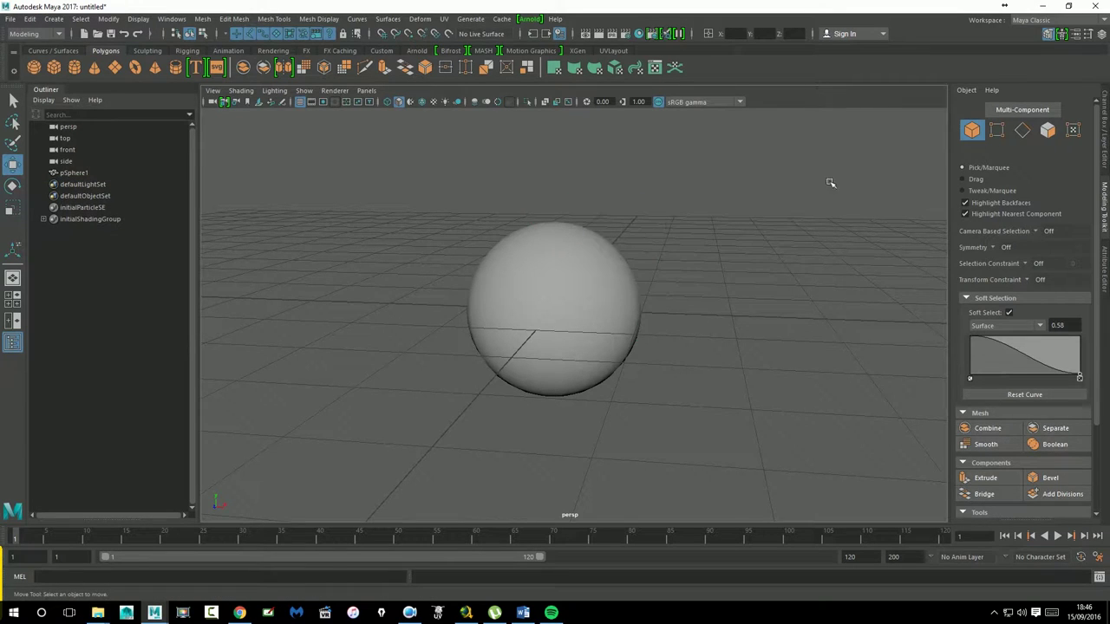
Select pSphere1 and delete it, leaving the Outliner empty
{"action": "left_click", "coordinate": [966, 90]}
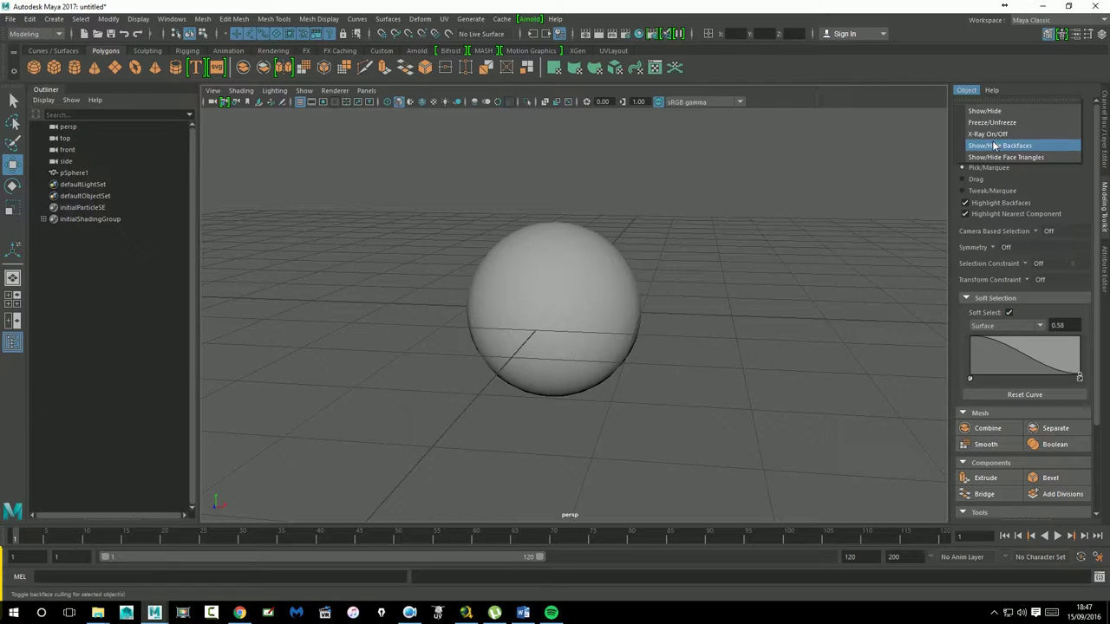
{"action": "left_click", "coordinate": [685, 244]}
{"action": "left_click", "coordinate": [620, 293]}
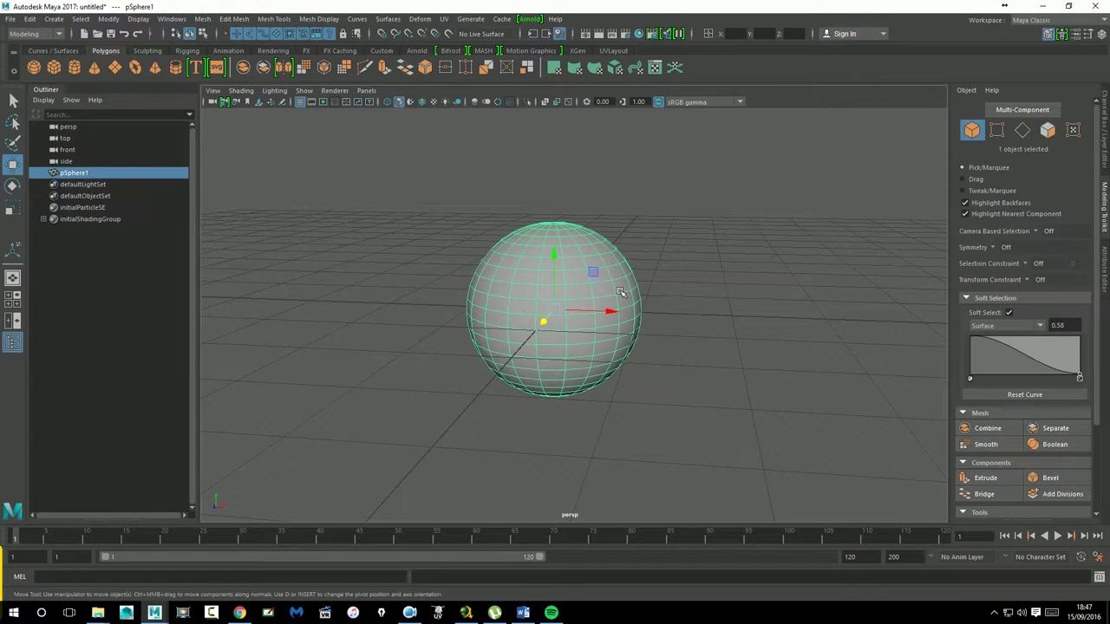
{"action": "key", "text": "Delete"}
Create a default polygon cube, pCube1, at the grid centre
{"action": "left_click", "coordinate": [54, 18]}
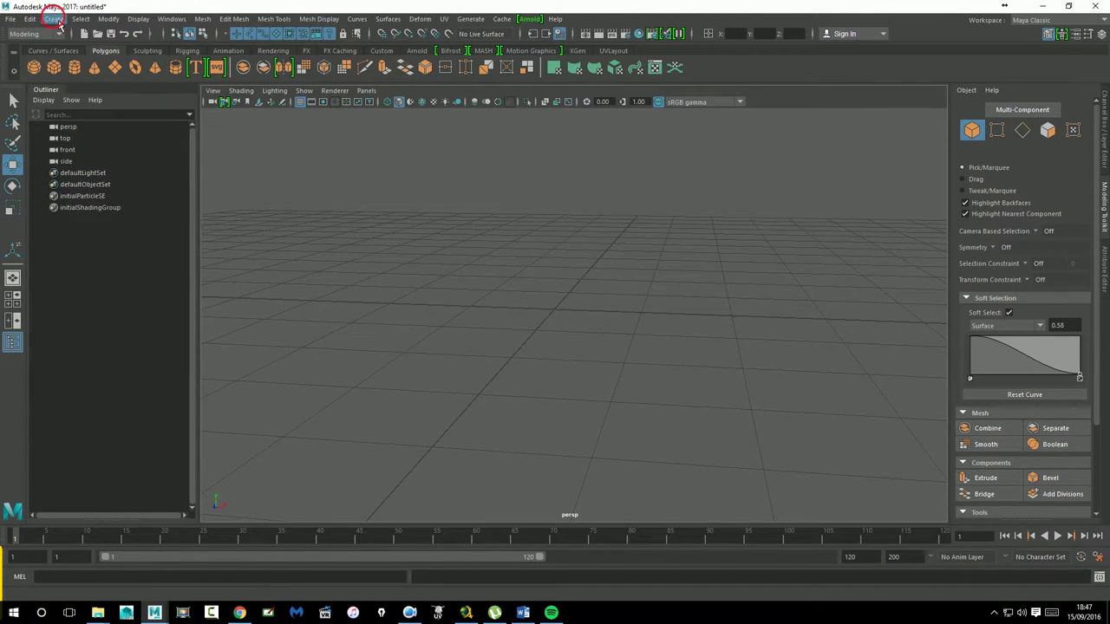
{"action": "left_click", "coordinate": [220, 81]}
{"action": "left_click_drag", "start_coordinate": [615, 381], "coordinate": [564, 385], "text": "alt"}
{"action": "scroll", "coordinate": [555, 347], "scroll_direction": "up", "scroll_amount": 5}
With soft selection off, delete the cube's right side face to open a hole
{"action": "right_click_drag", "start_coordinate": [628, 280], "coordinate": [629, 310]}
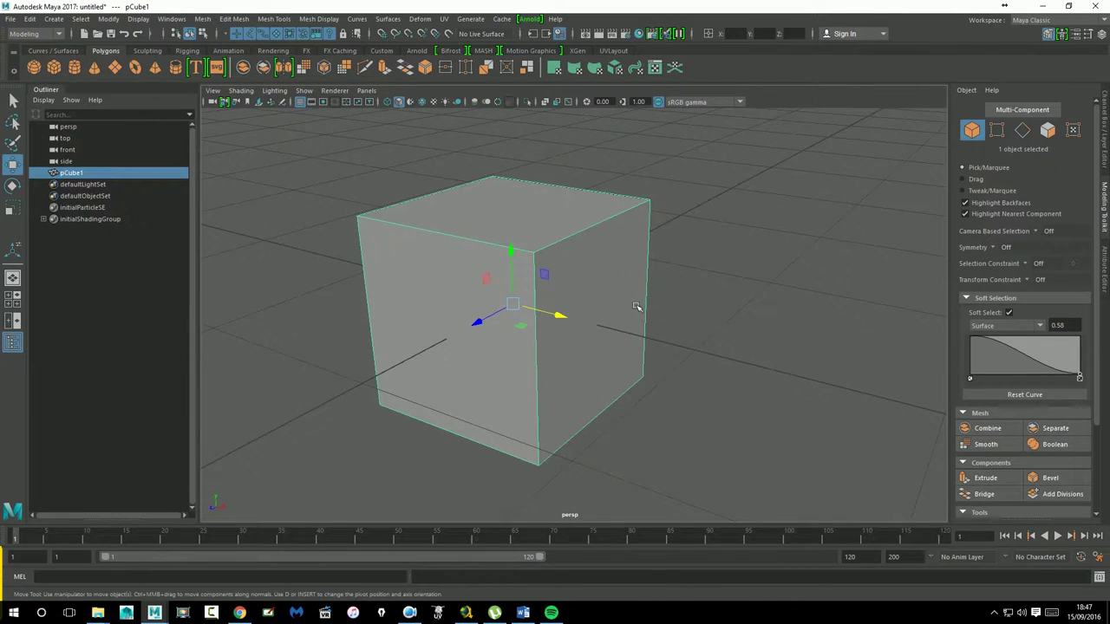
{"action": "left_click", "coordinate": [629, 314]}
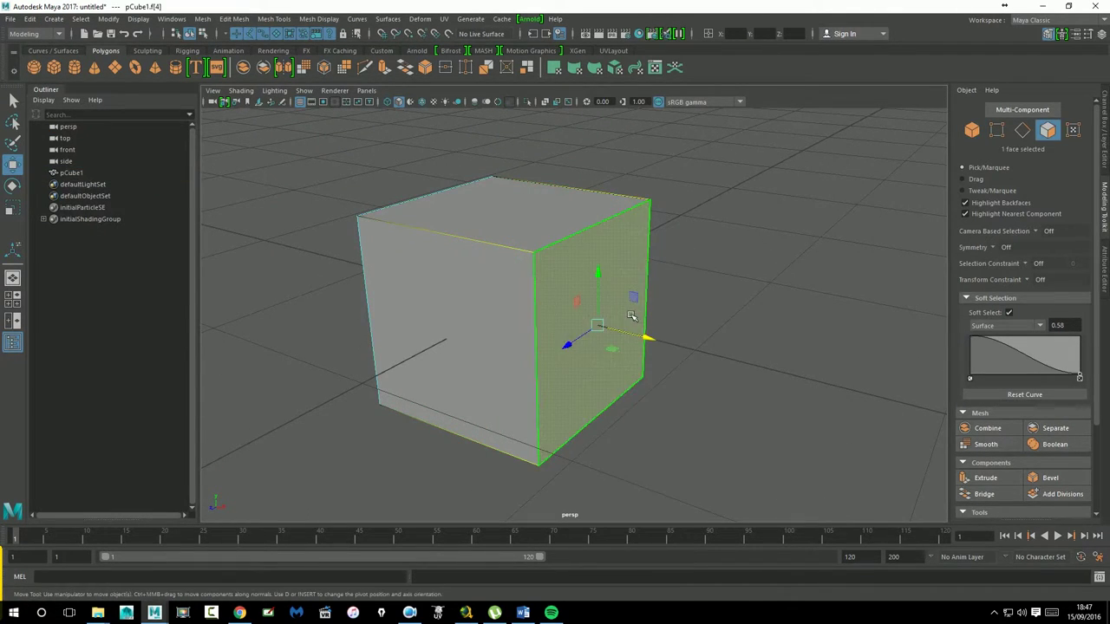
{"action": "key", "text": "b"}
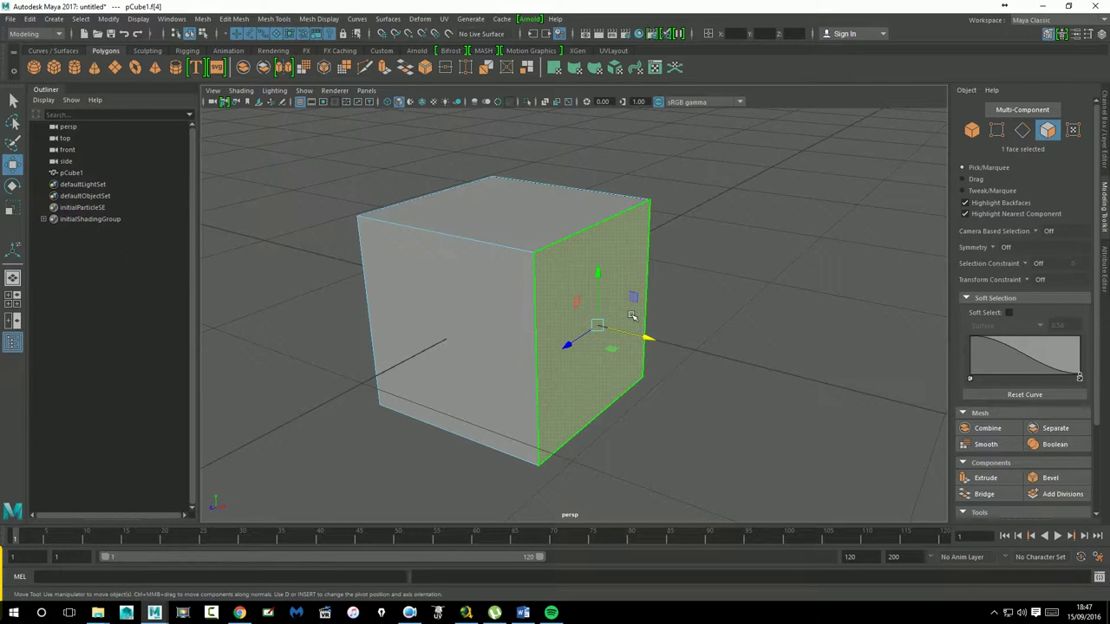
{"action": "key", "text": "Delete"}
{"action": "left_click_drag", "start_coordinate": [729, 360], "coordinate": [808, 370], "text": "alt"}
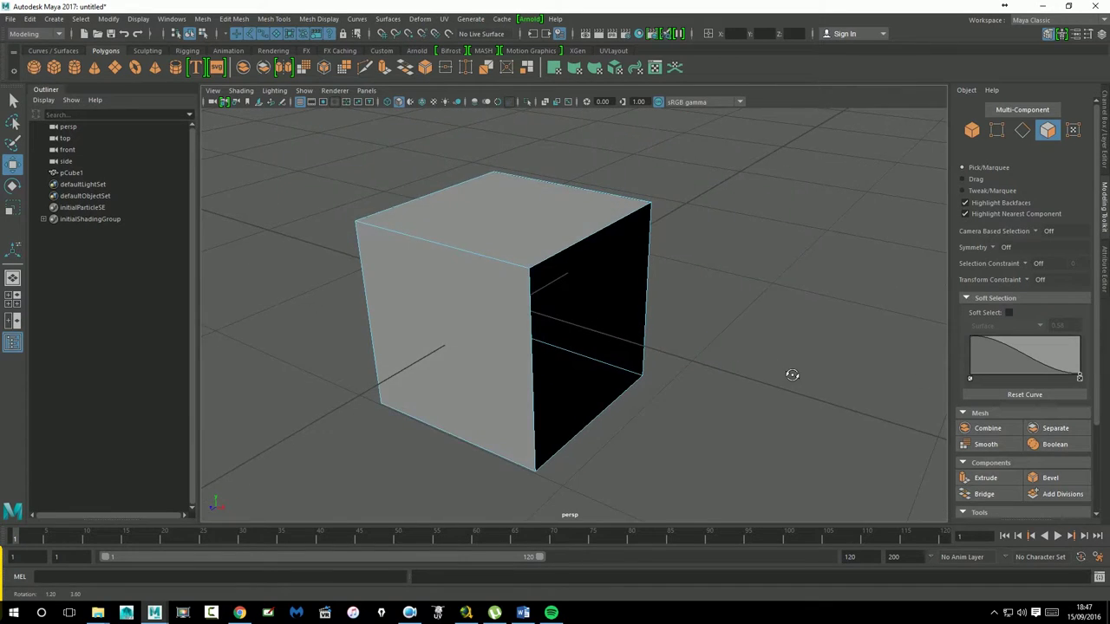
{"action": "left_click_drag", "start_coordinate": [808, 370], "coordinate": [741, 277], "text": "alt"}
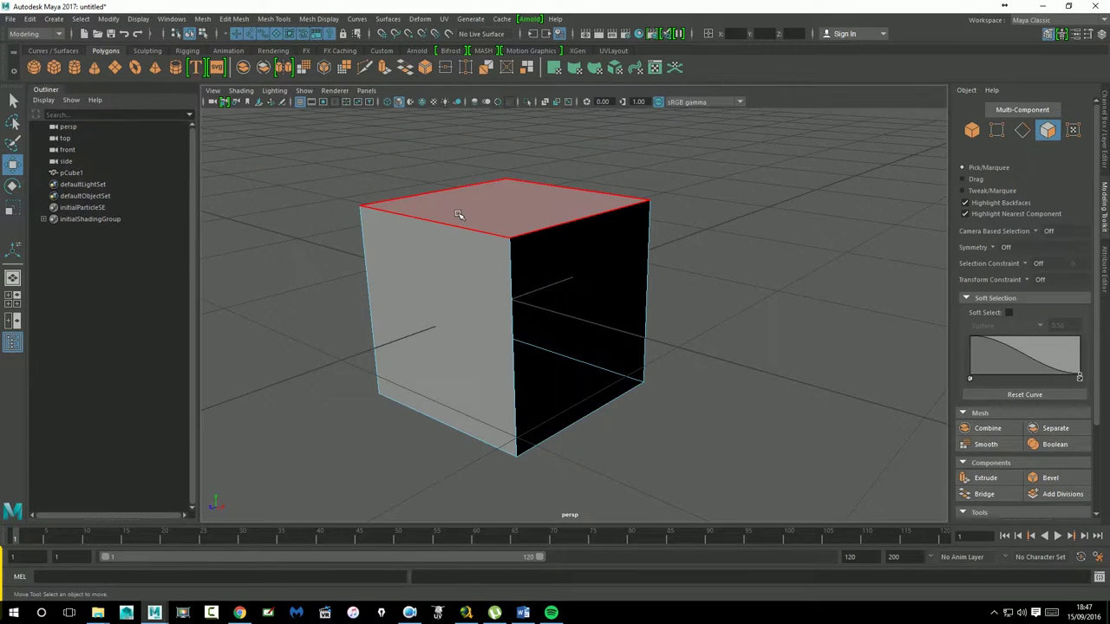
{"action": "mouse_move", "coordinate": [639, 318]}
{"action": "left_mouse_down", "text": "alt"}
{"action": "mouse_move", "coordinate": [686, 322]}
{"action": "mouse_move", "coordinate": [471, 335]}
{"action": "left_mouse_up", "text": "alt"}
{"action": "left_click_drag", "start_coordinate": [772, 339], "coordinate": [799, 336], "text": "alt"}
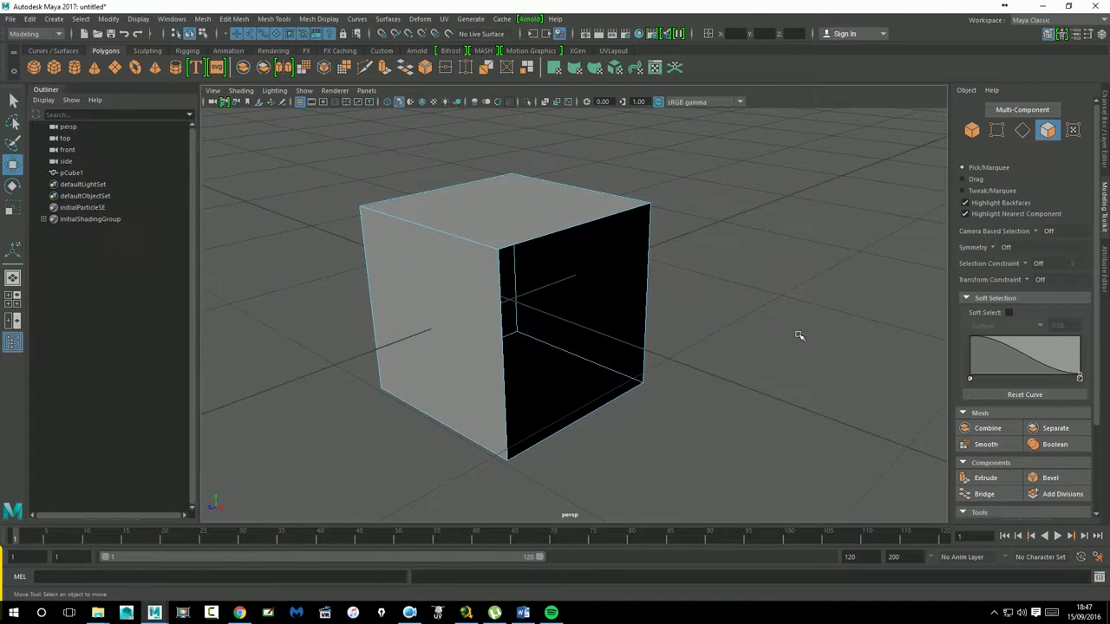
Return to Object mode and reselect the cube
{"action": "right_click_drag", "start_coordinate": [377, 241], "coordinate": [421, 216]}
{"action": "left_click", "coordinate": [424, 226]}
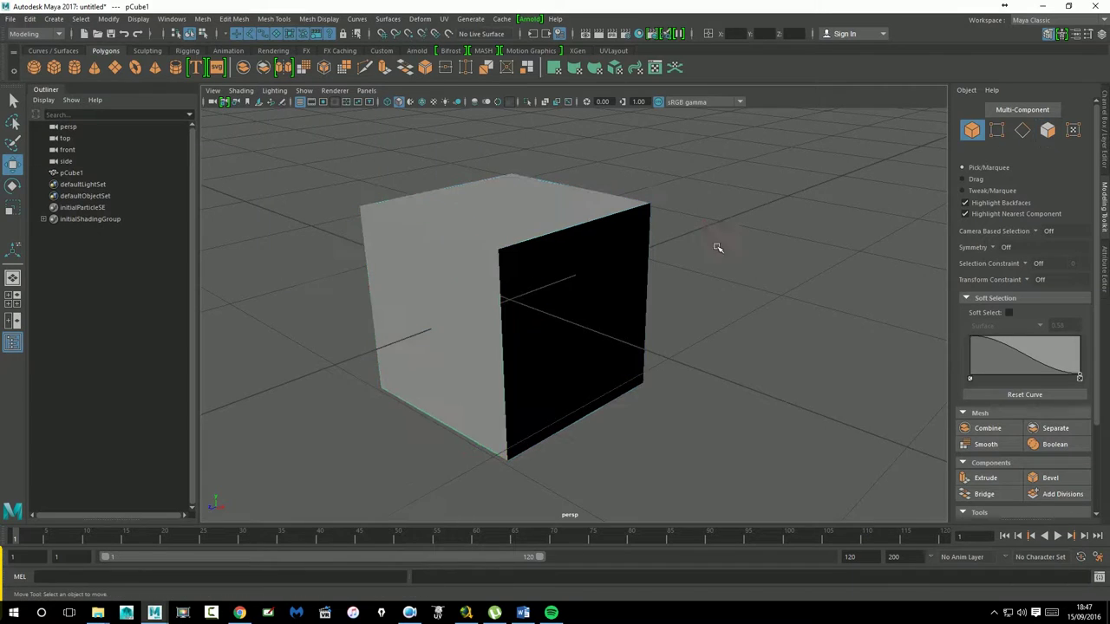
{"action": "left_click", "coordinate": [501, 216]}
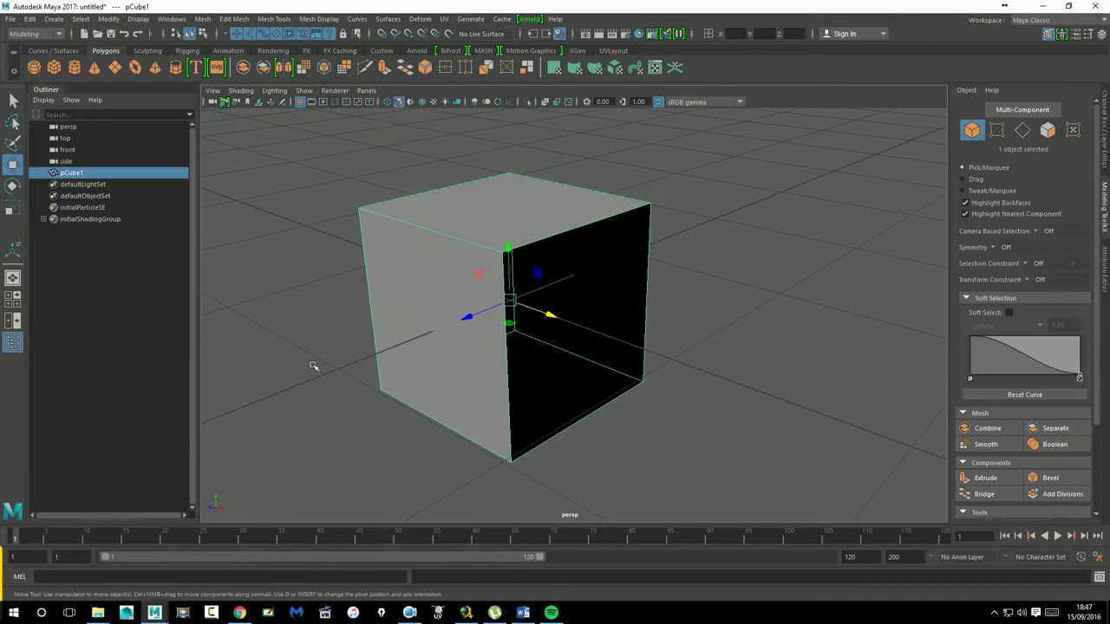
{"action": "left_click", "coordinate": [966, 90]}
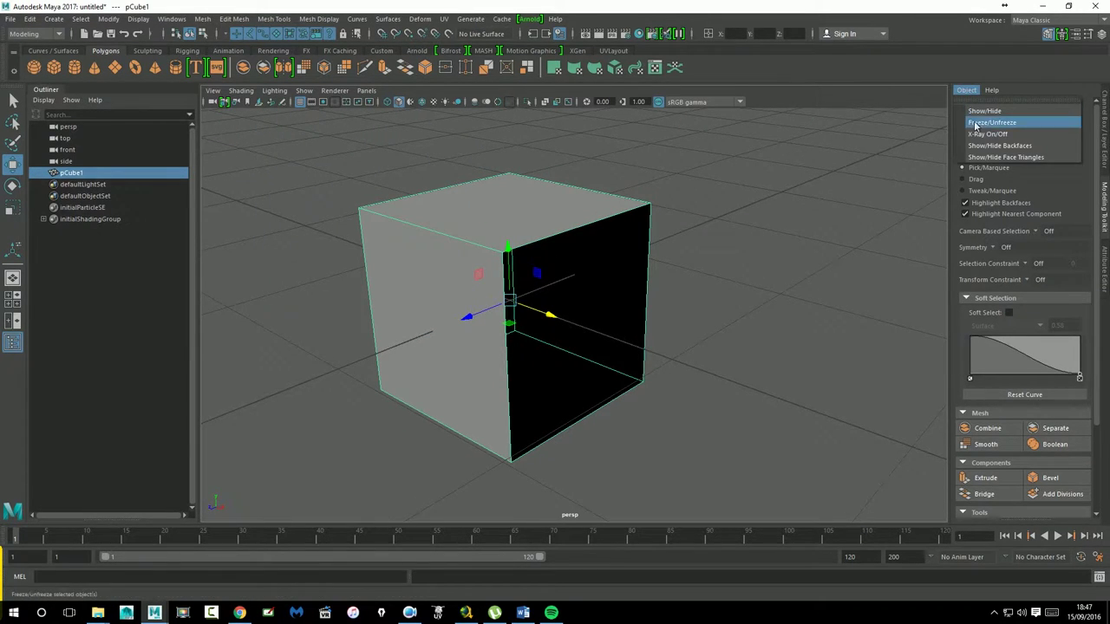
Toggle Show/Hide Backfaces off and back on, orbiting to view the cube's inside
{"action": "left_click", "coordinate": [1008, 153]}
{"action": "mouse_move", "coordinate": [885, 260]}
{"action": "left_mouse_down", "text": "alt"}
{"action": "mouse_move", "coordinate": [788, 235]}
{"action": "mouse_move", "coordinate": [748, 246]}
{"action": "mouse_move", "coordinate": [734, 265]}
{"action": "mouse_move", "coordinate": [833, 265]}
{"action": "mouse_move", "coordinate": [758, 272]}
{"action": "mouse_move", "coordinate": [774, 272]}
{"action": "mouse_move", "coordinate": [782, 228]}
{"action": "mouse_move", "coordinate": [669, 299]}
{"action": "mouse_move", "coordinate": [740, 285]}
{"action": "left_mouse_up", "text": "alt"}
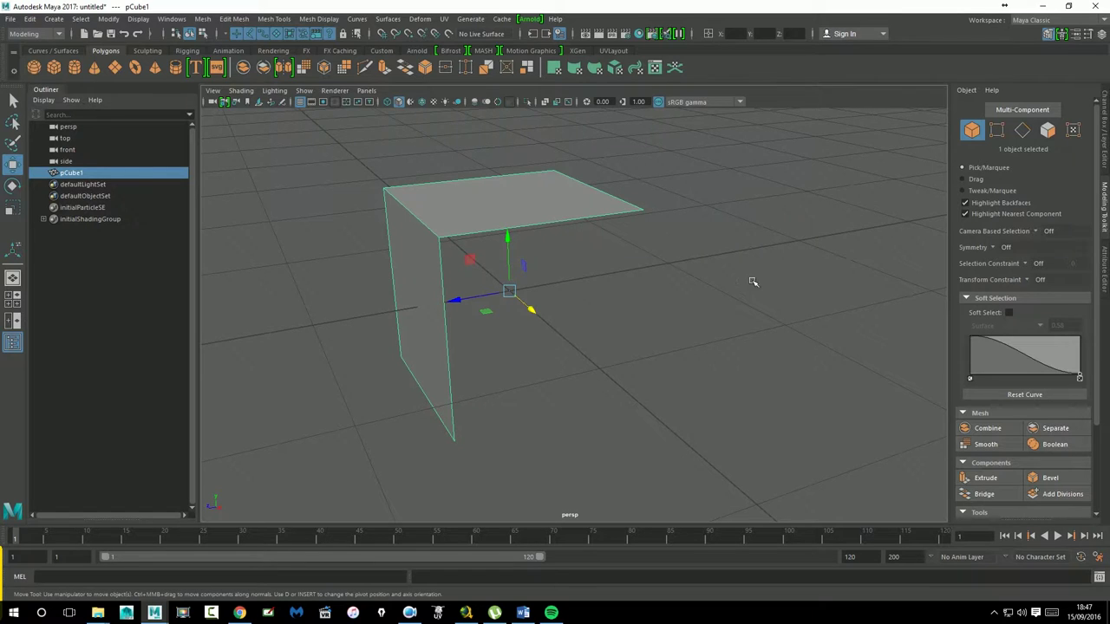
{"action": "left_click", "coordinate": [966, 90]}
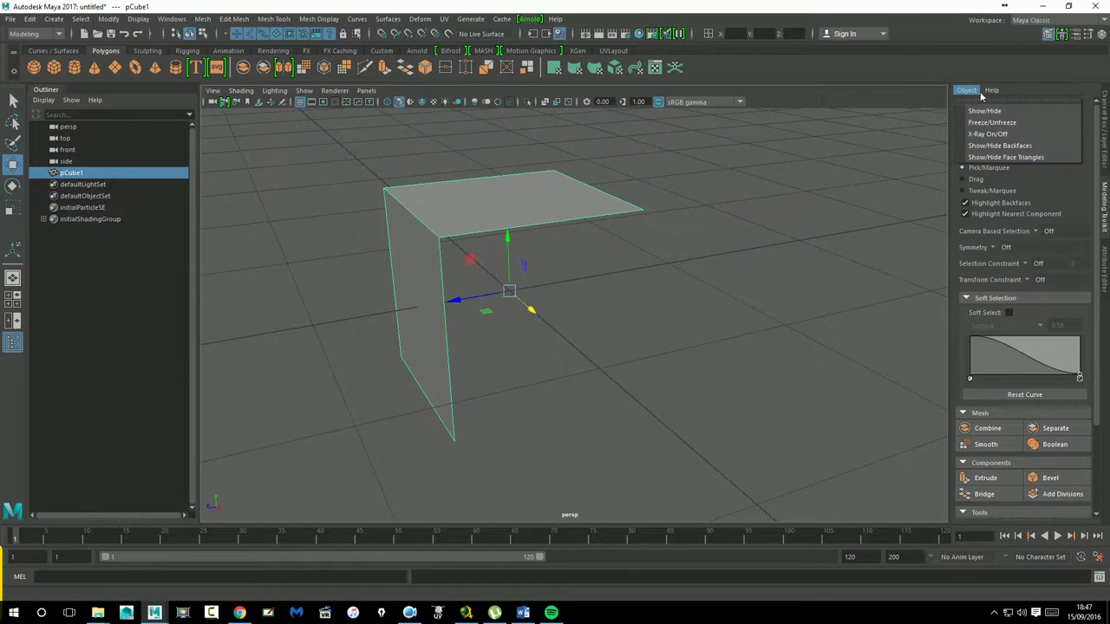
{"action": "left_click", "coordinate": [1000, 146]}
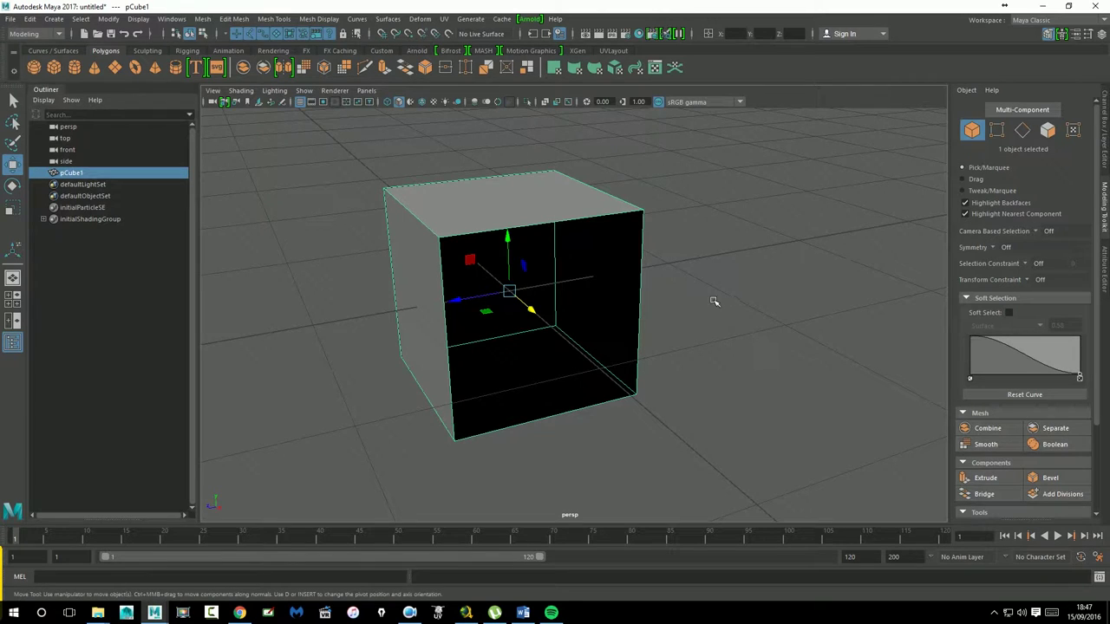
{"action": "left_click_drag", "start_coordinate": [665, 280], "coordinate": [737, 269], "text": "alt"}
Turn on face triangle display and orbit to inspect the open side
{"action": "left_click", "coordinate": [966, 91]}
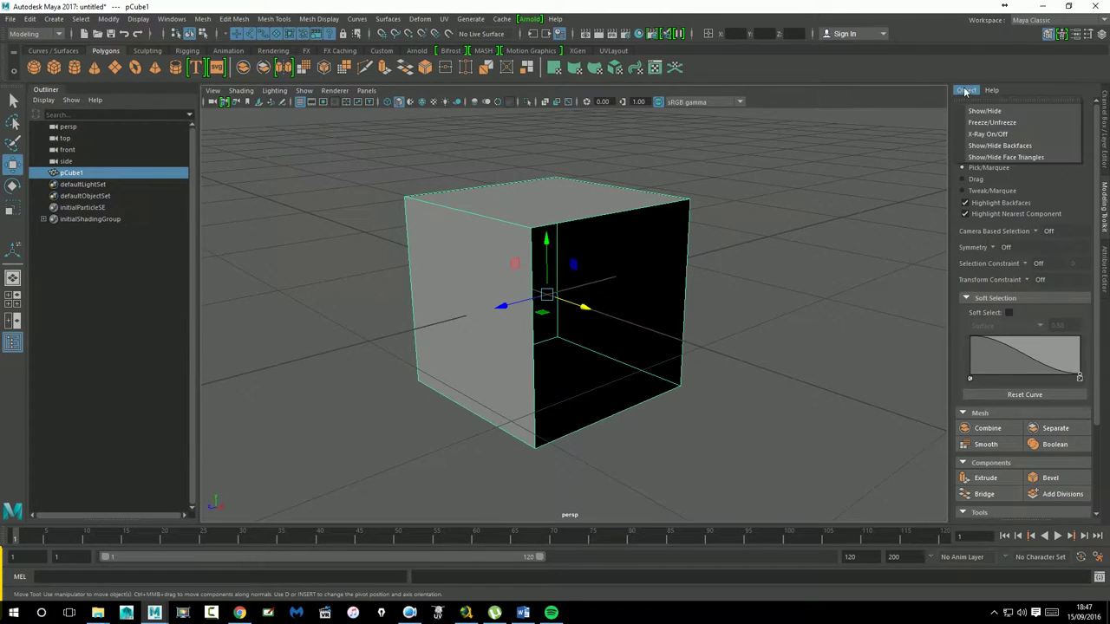
{"action": "left_click", "coordinate": [1005, 158]}
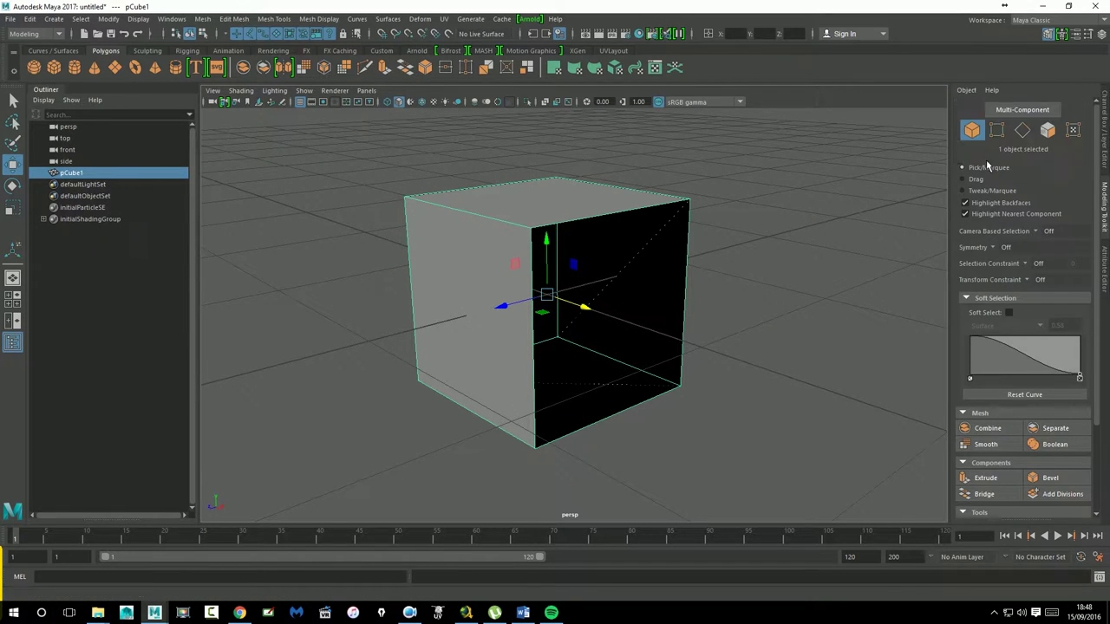
{"action": "left_click_drag", "start_coordinate": [817, 186], "coordinate": [692, 288], "text": "alt"}
{"action": "mouse_move", "coordinate": [762, 308]}
{"action": "left_mouse_down", "text": "alt"}
{"action": "mouse_move", "coordinate": [724, 305]}
{"action": "mouse_move", "coordinate": [736, 307]}
{"action": "left_mouse_up", "text": "alt"}
{"action": "mouse_move", "coordinate": [741, 258]}
{"action": "left_mouse_down", "text": "alt"}
{"action": "mouse_move", "coordinate": [770, 255]}
{"action": "mouse_move", "coordinate": [756, 249]}
{"action": "left_mouse_up", "text": "alt"}
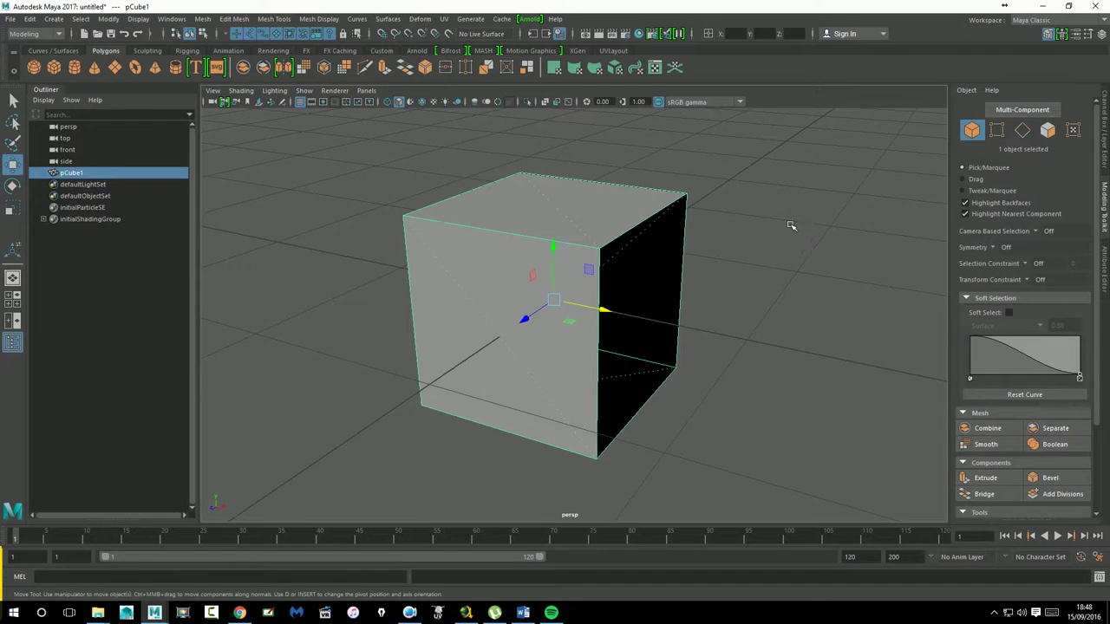
Select pCube1 and delete it
{"action": "left_click", "coordinate": [790, 227]}
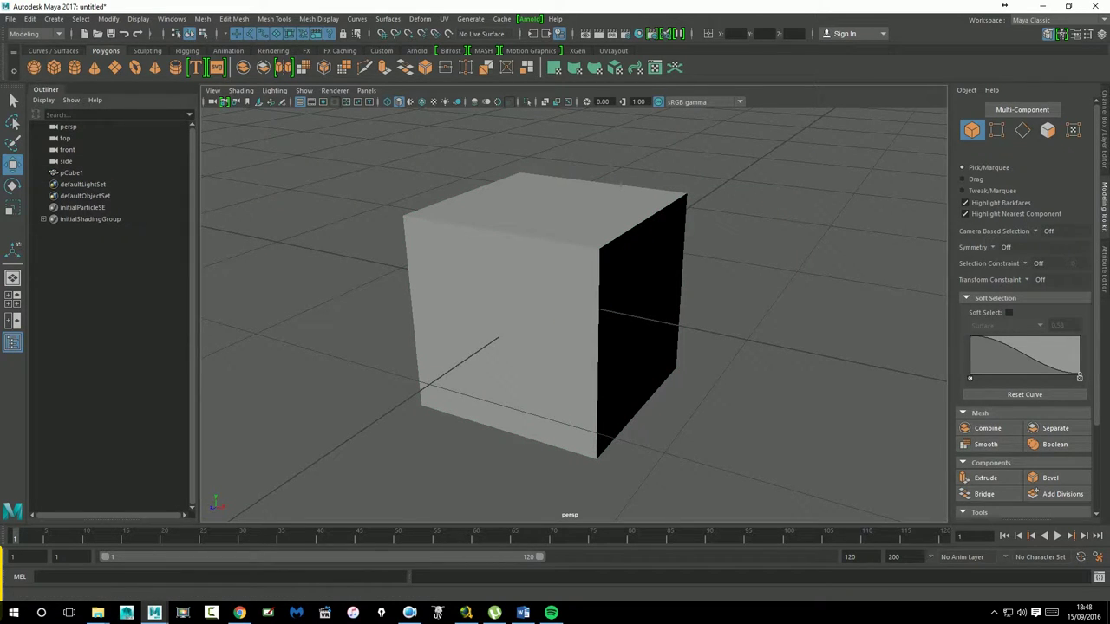
{"action": "left_click_drag", "start_coordinate": [468, 242], "coordinate": [508, 228], "text": "alt"}
{"action": "left_click", "coordinate": [512, 233]}
{"action": "key", "text": "Delete"}
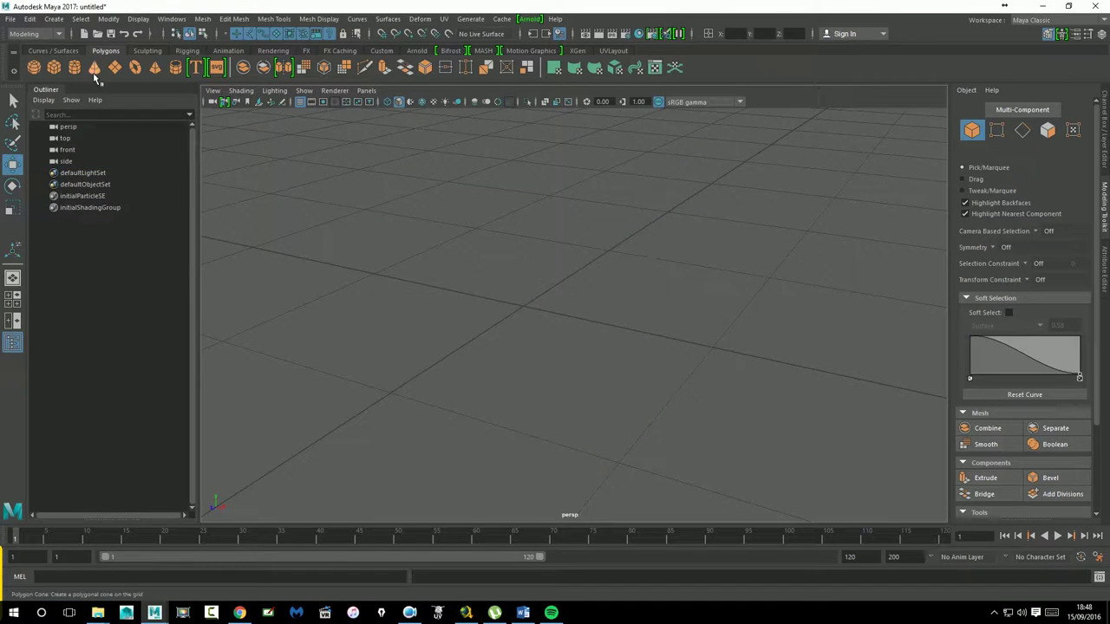
Create pSphere1 from the Polygon Sphere shelf icon and select it in Object mode
{"action": "left_click", "coordinate": [34, 68]}
{"action": "mouse_move", "coordinate": [642, 314]}
{"action": "right_mouse_down", "text": "alt"}
{"action": "mouse_move", "coordinate": [783, 305]}
{"action": "mouse_move", "coordinate": [682, 272]}
{"action": "right_mouse_up", "text": "alt"}
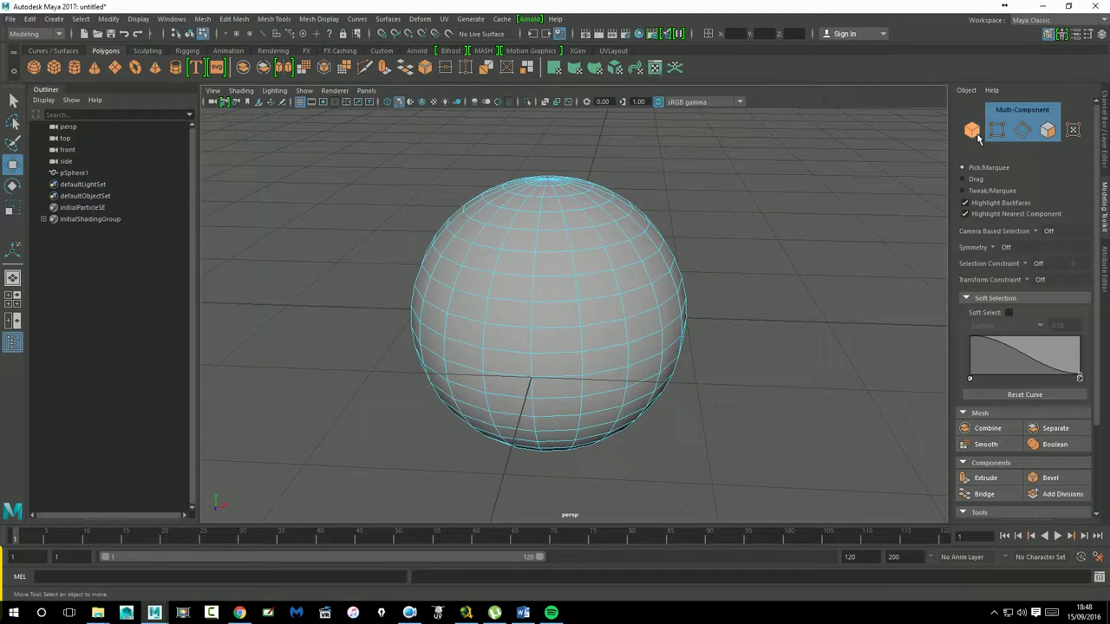
{"action": "left_click", "coordinate": [977, 137]}
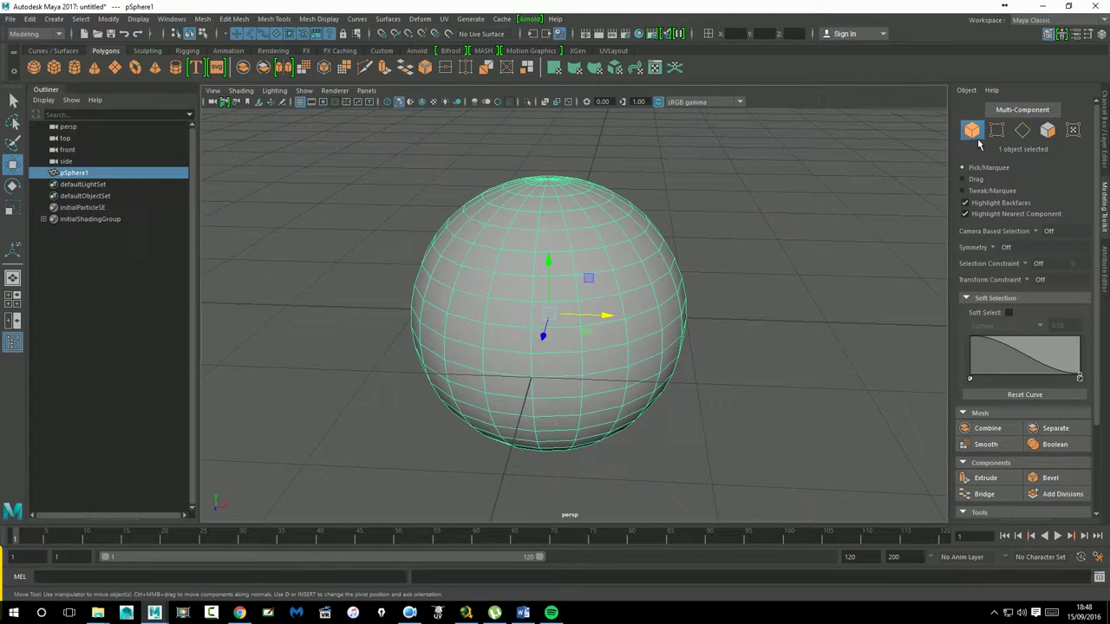
Switch to Vertex mode and pick single vertices on the sphere
{"action": "key", "text": "F8"}
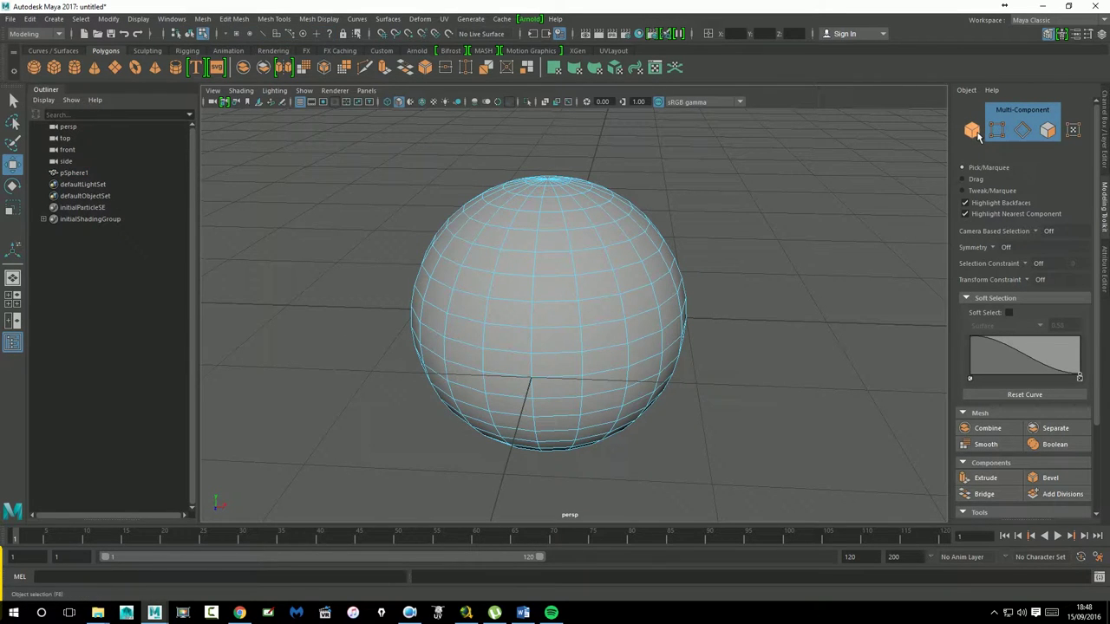
{"action": "left_click", "coordinate": [977, 135]}
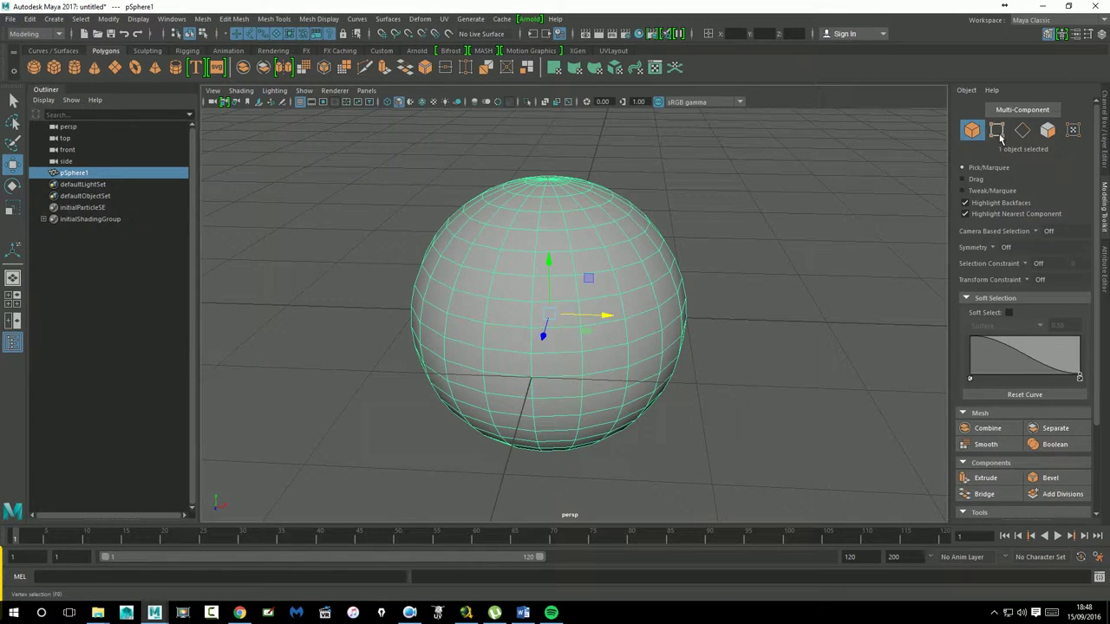
{"action": "left_click", "coordinate": [1000, 136]}
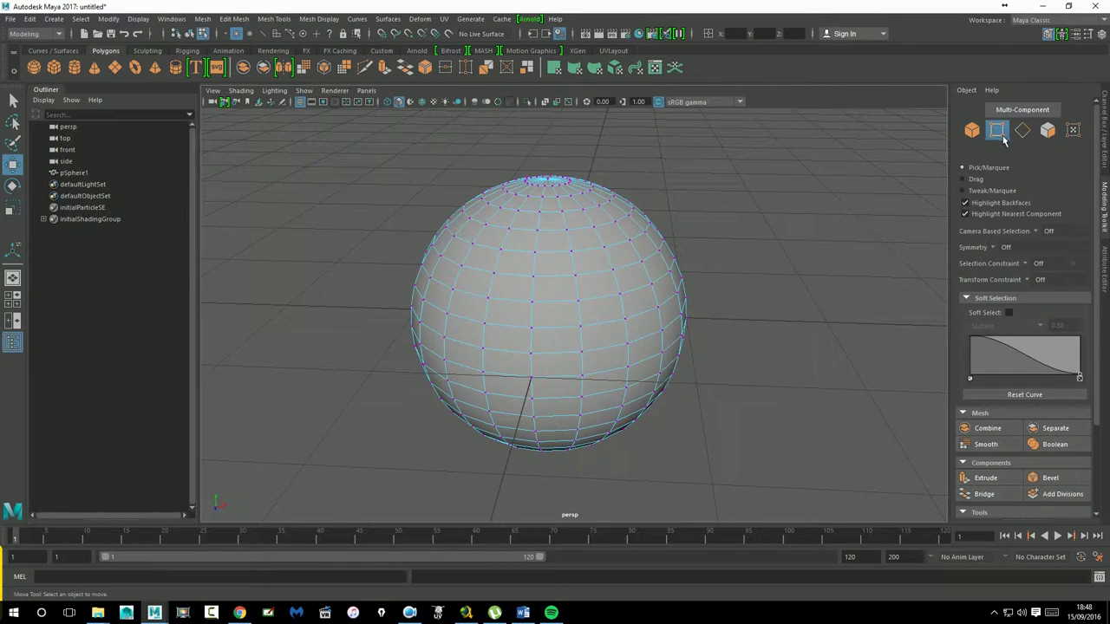
{"action": "left_click", "coordinate": [570, 252]}
{"action": "left_click", "coordinate": [566, 276]}
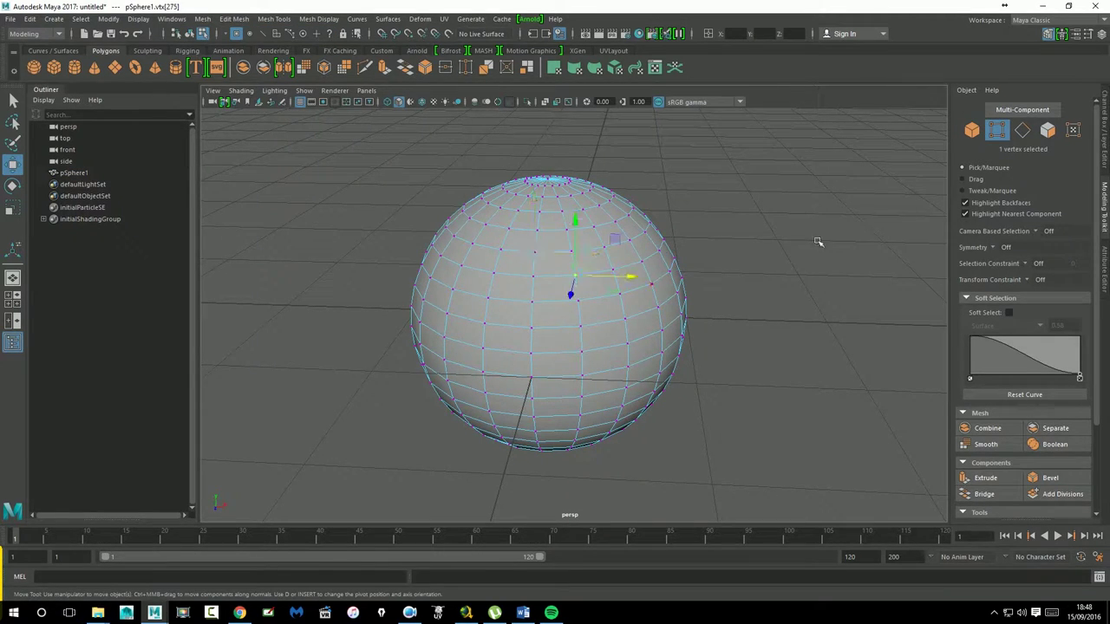
Pick one edge in Edge mode, then one face in Face mode
{"action": "left_click", "coordinate": [1024, 137]}
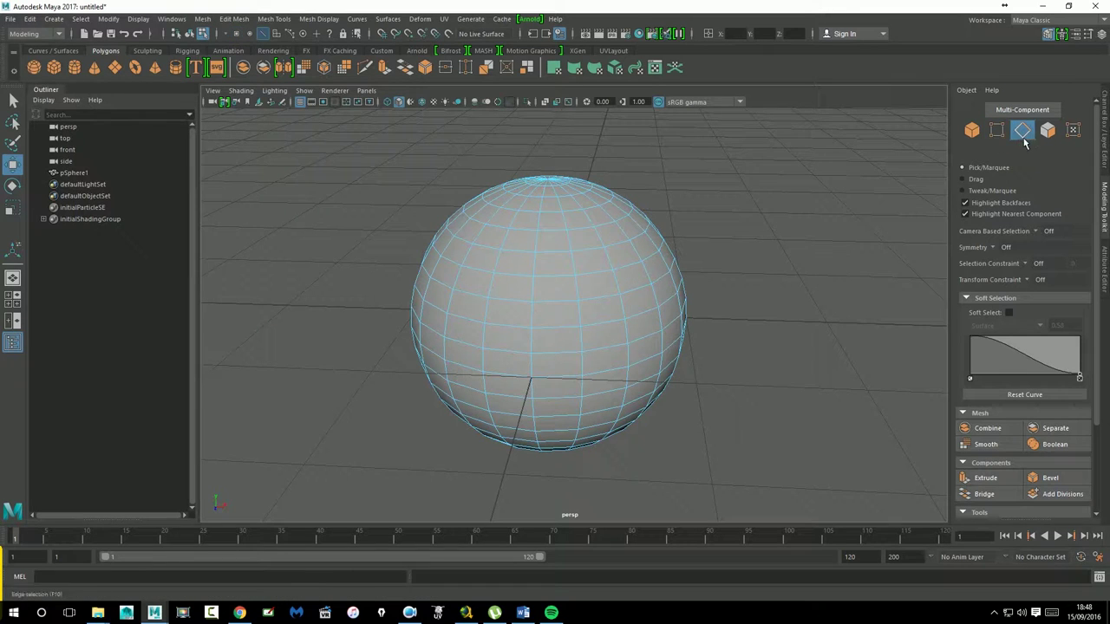
{"action": "left_click", "coordinate": [574, 271]}
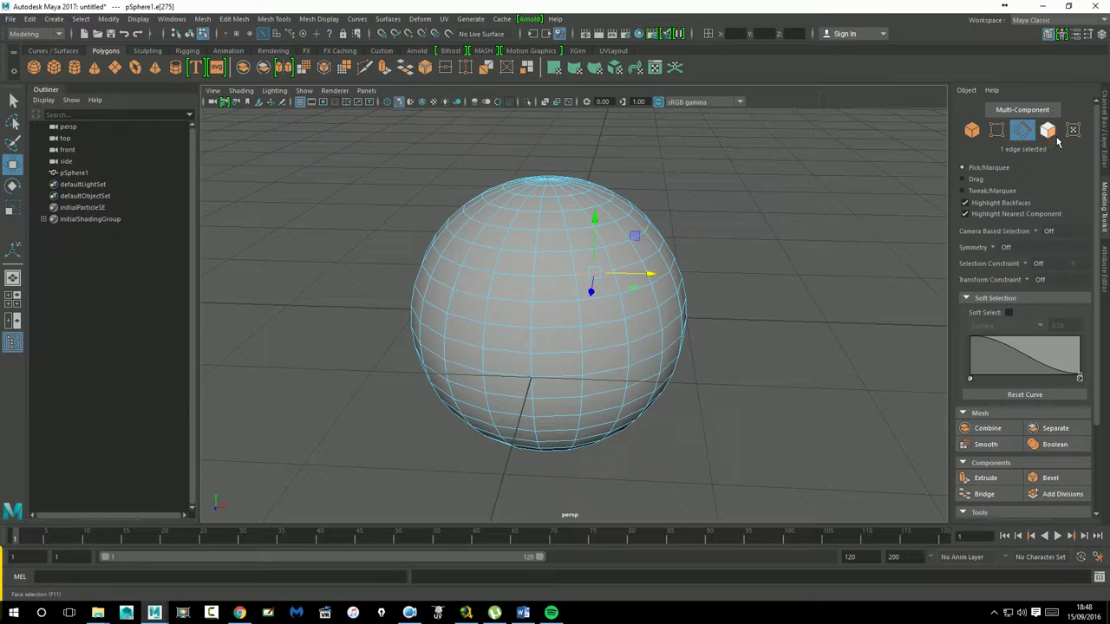
{"action": "left_click", "coordinate": [1051, 134]}
{"action": "left_click", "coordinate": [562, 263]}
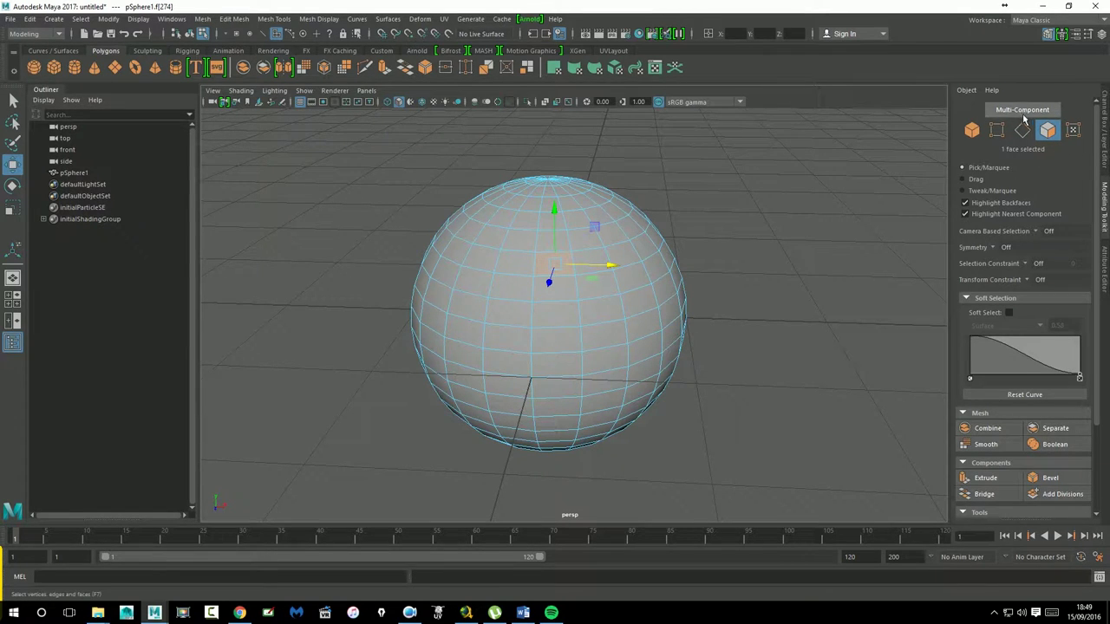
Turn on Multi-Component selection and zoom in on the sphere
{"action": "left_click", "coordinate": [972, 130]}
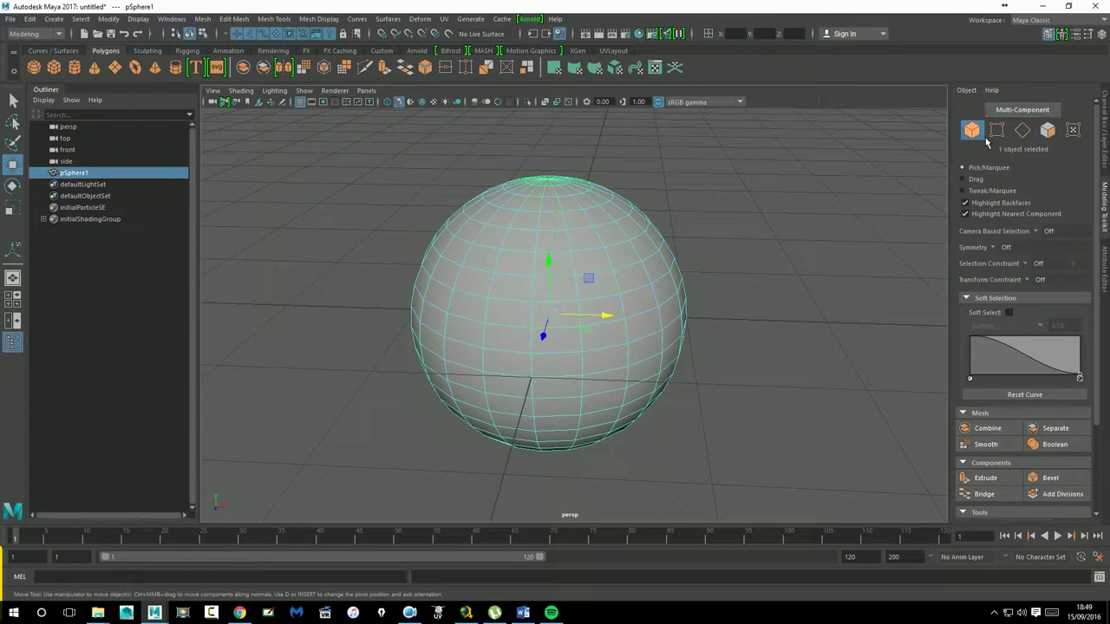
{"action": "left_click", "coordinate": [1024, 117]}
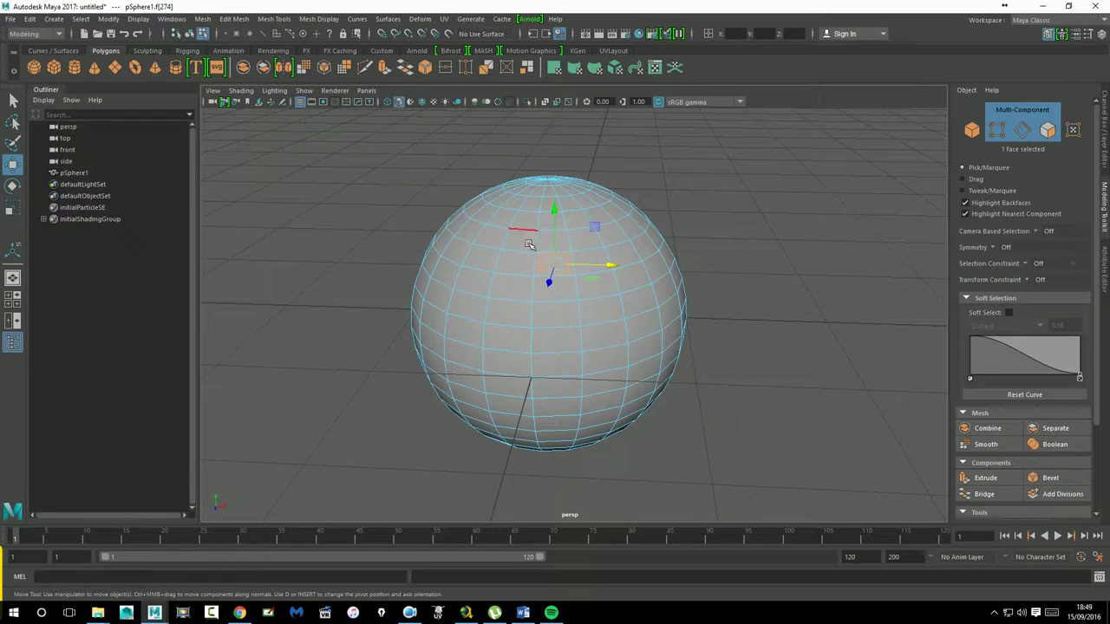
{"action": "scroll", "coordinate": [520, 243], "scroll_direction": "up", "scroll_amount": 2}
{"action": "scroll", "coordinate": [503, 238], "scroll_direction": "up", "scroll_amount": 2}
{"action": "scroll", "coordinate": [486, 232], "scroll_direction": "up", "scroll_amount": 2}
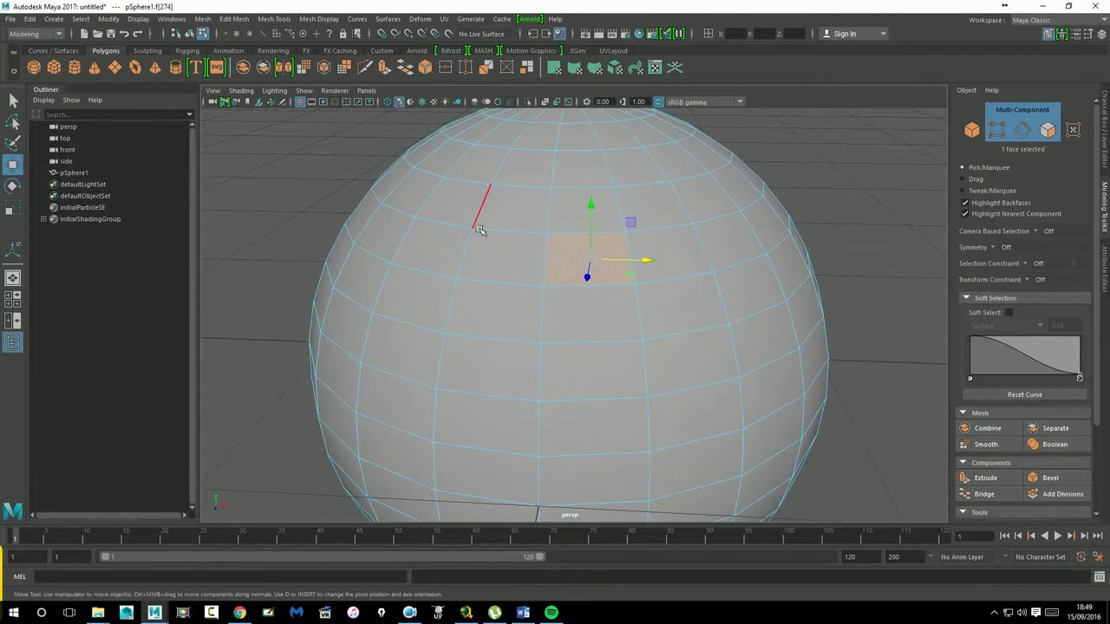
Build a mixed selection of vertices, faces and edges on the sphere
{"action": "left_click", "coordinate": [471, 228]}
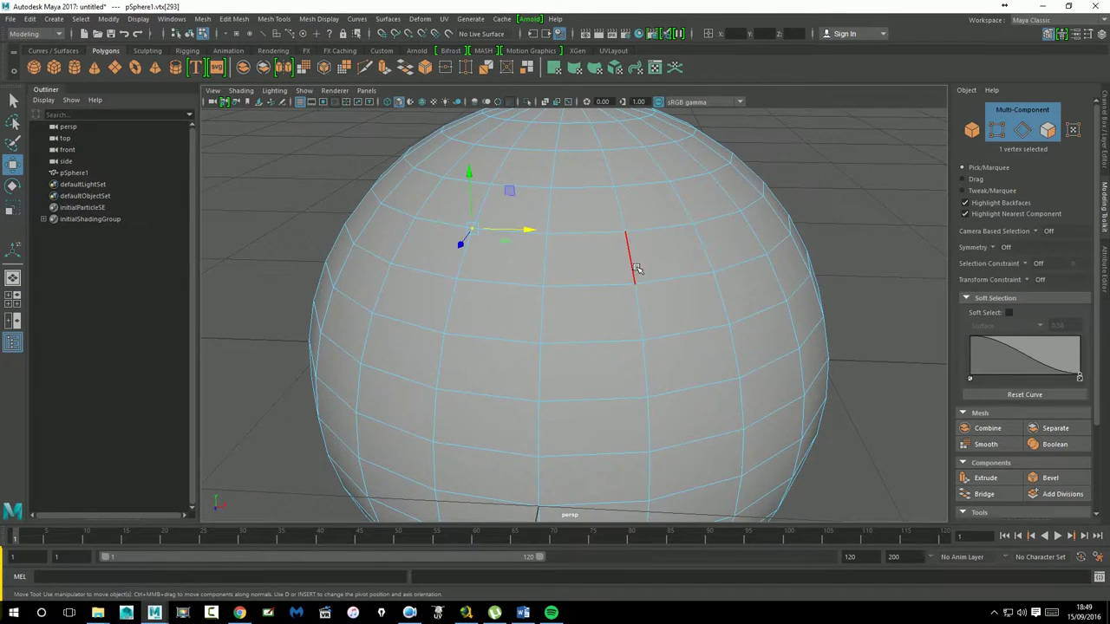
{"action": "left_click", "coordinate": [596, 265]}
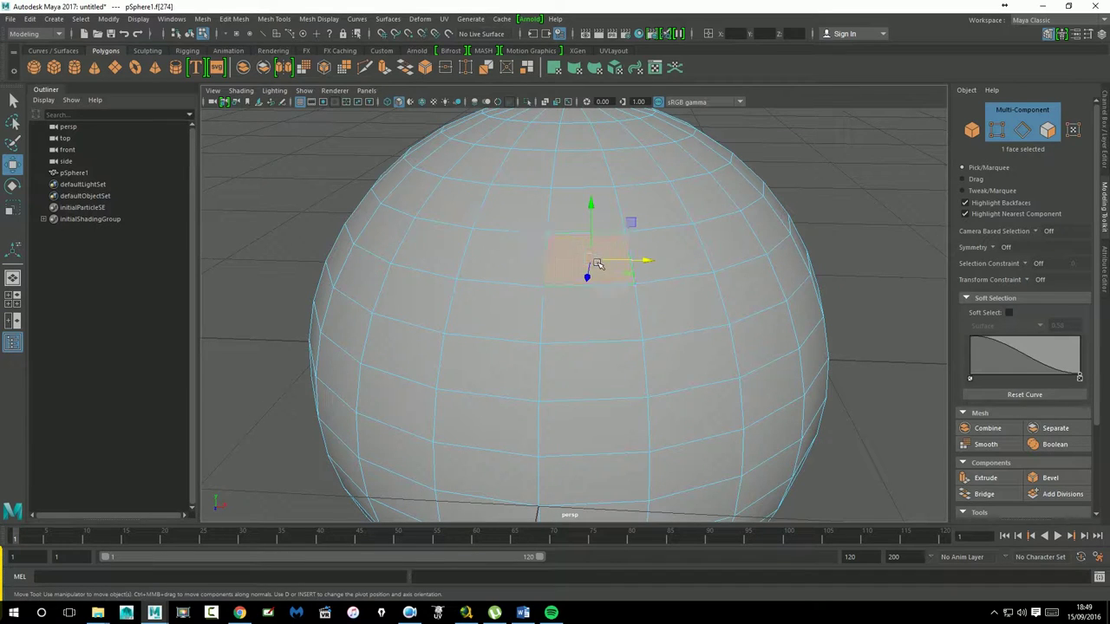
{"action": "left_click", "coordinate": [494, 188]}
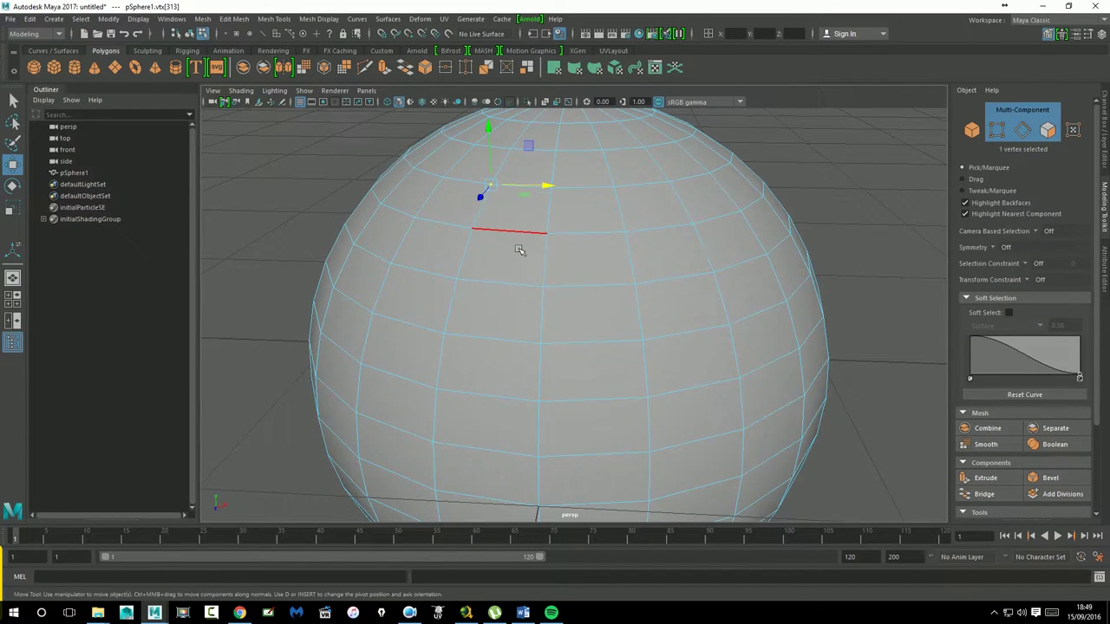
{"action": "left_click", "coordinate": [520, 222], "text": "shift"}
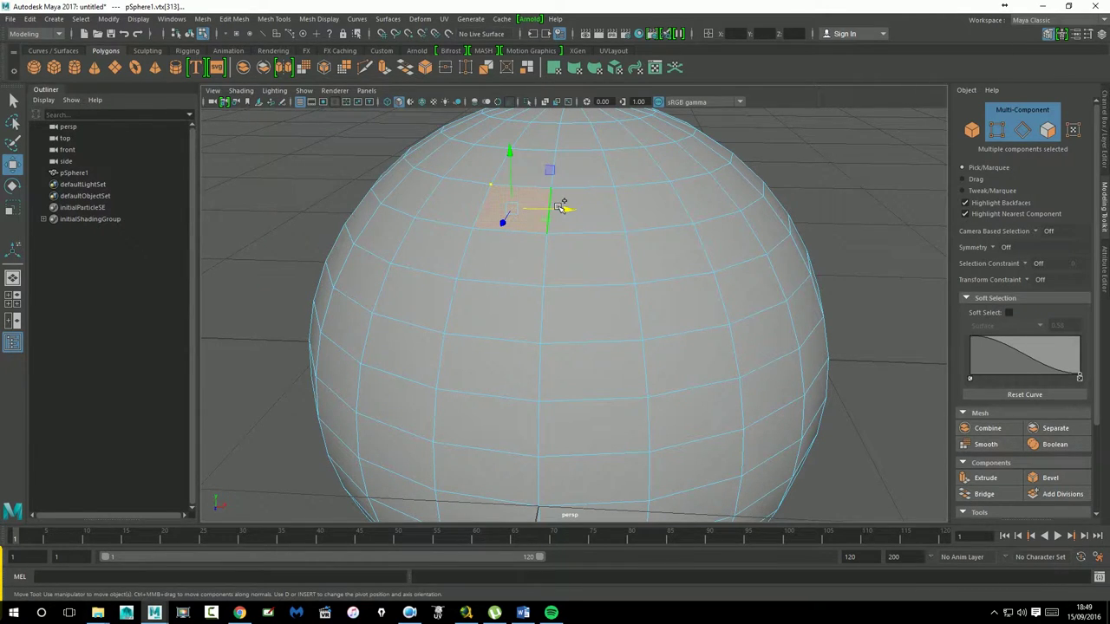
{"action": "left_click", "coordinate": [676, 290], "text": "shift"}
{"action": "left_click", "coordinate": [599, 342], "text": "shift"}
{"action": "left_click", "coordinate": [448, 303], "text": "shift"}
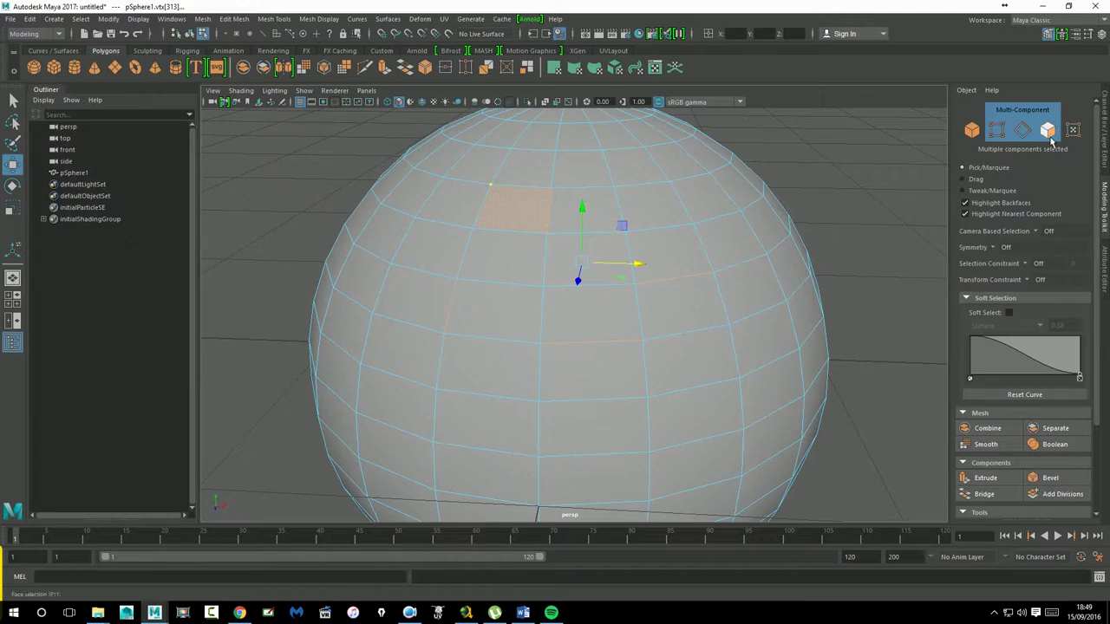
Toggle Multi-Component and Object mode with F8, then click empty space to deselect
{"action": "left_click", "coordinate": [1023, 115]}
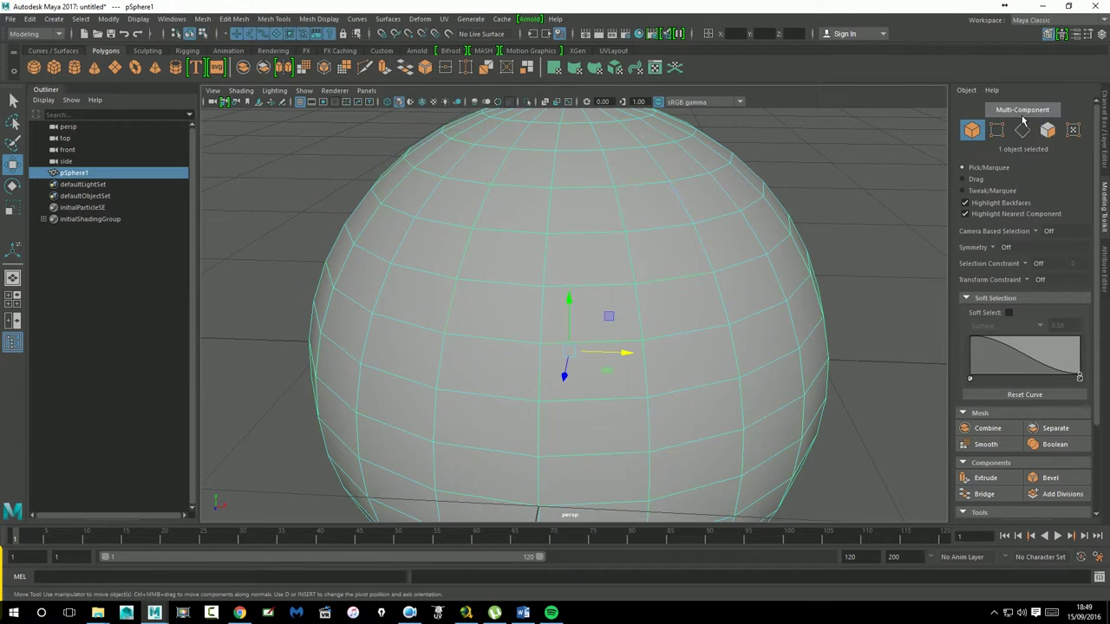
{"action": "left_click", "coordinate": [1021, 115]}
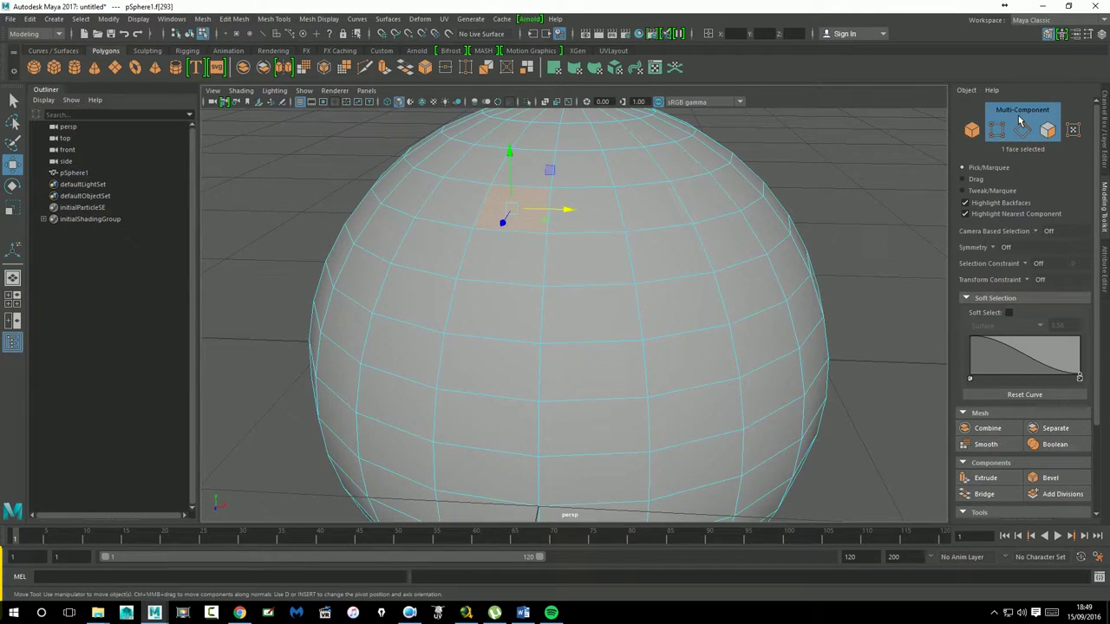
{"action": "left_click", "coordinate": [1021, 117]}
{"action": "key", "text": "F8"}
{"action": "left_click", "coordinate": [978, 137]}
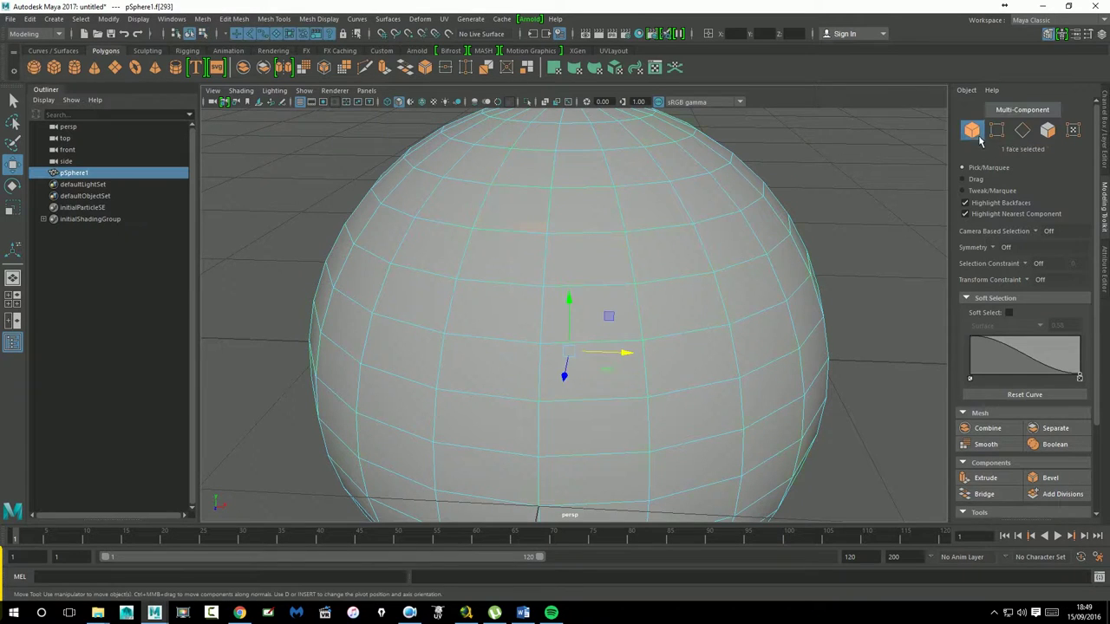
{"action": "key", "text": "F8"}
{"action": "left_click", "coordinate": [979, 132]}
{"action": "left_click", "coordinate": [847, 220]}
{"action": "scroll", "coordinate": [772, 282], "scroll_direction": "down", "scroll_amount": 5}
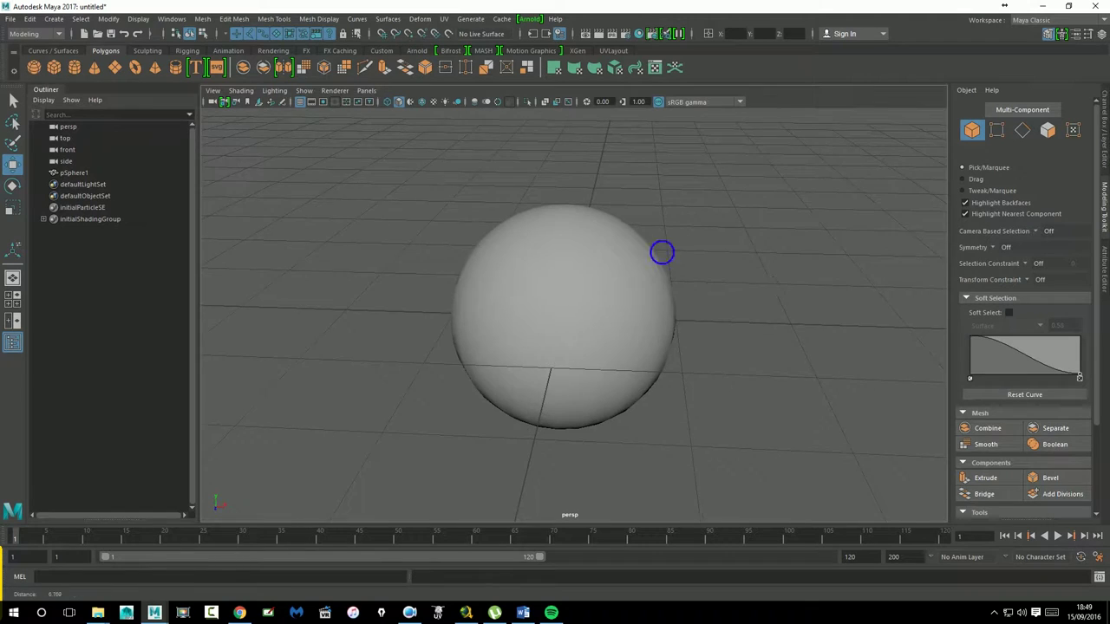
Switch the sphere to Face mode and select a face near its top
{"action": "scroll", "coordinate": [791, 257], "scroll_direction": "up", "scroll_amount": 3}
{"action": "scroll", "coordinate": [792, 257], "scroll_direction": "up", "scroll_amount": 2}
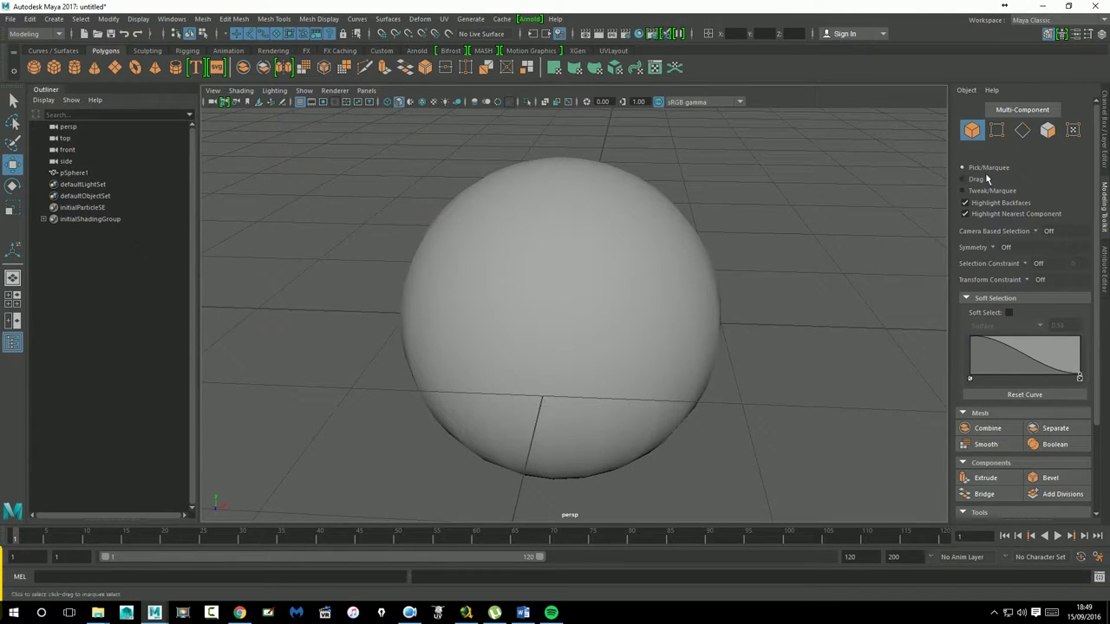
{"action": "left_click", "coordinate": [611, 253]}
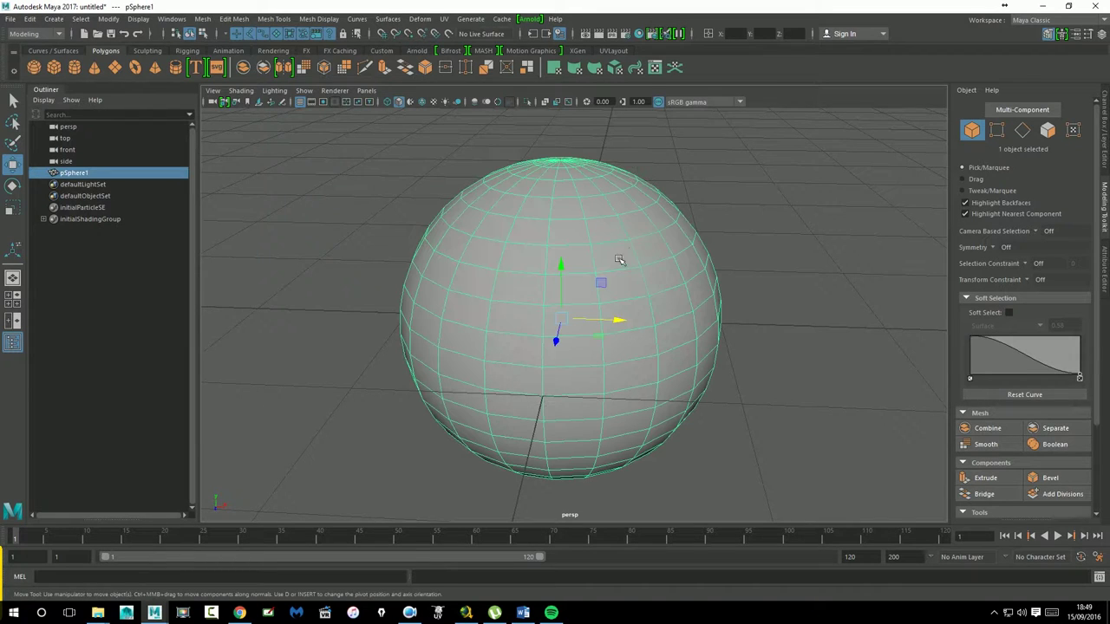
{"action": "right_click_drag", "start_coordinate": [611, 253], "coordinate": [611, 286]}
{"action": "left_click", "coordinate": [526, 233]}
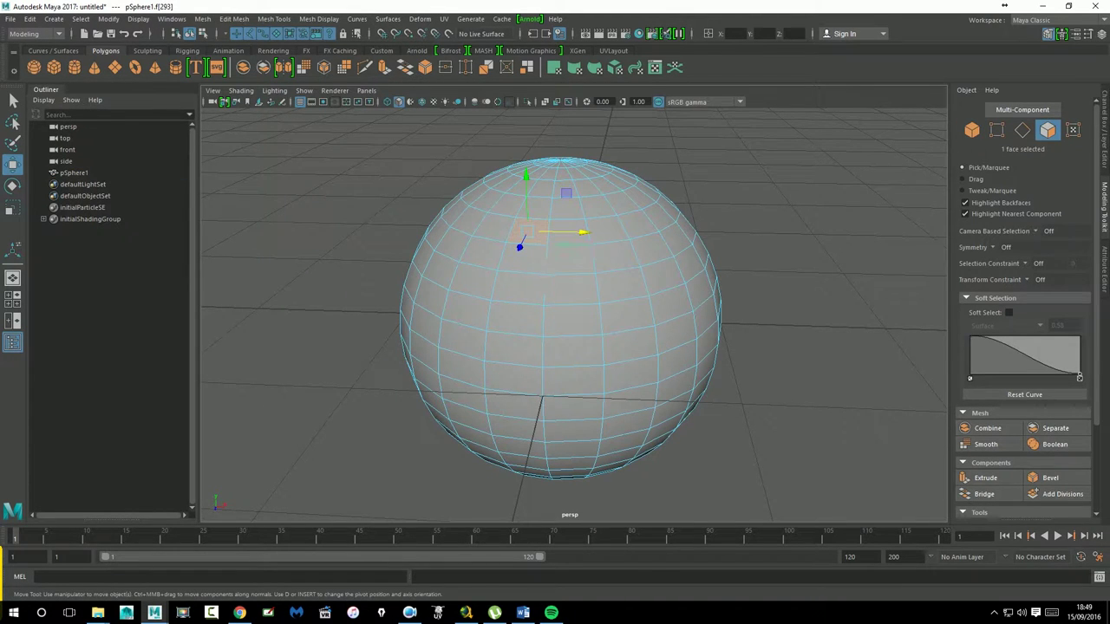
{"action": "left_click", "coordinate": [623, 264]}
Pull the face up along Y, undo it, and set selection style to Pick/Marquee
{"action": "left_click_drag", "start_coordinate": [629, 208], "coordinate": [619, 218]}
{"action": "key", "text": "ctrl+z"}
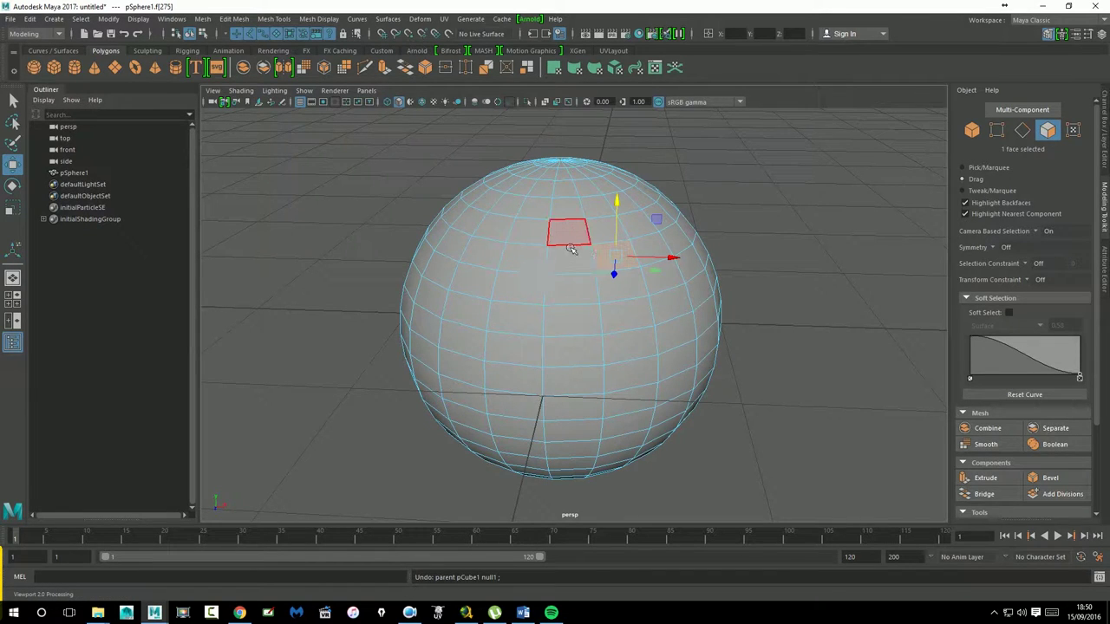
{"action": "left_click", "coordinate": [991, 169]}
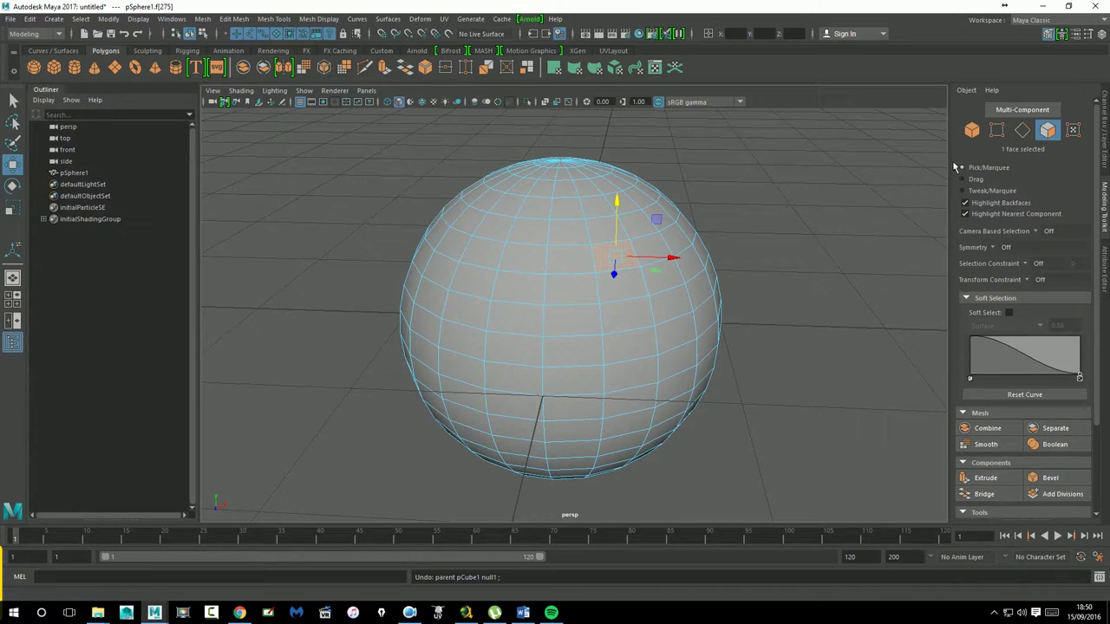
Select a face and add neighbouring faces above and to the right
{"action": "left_click", "coordinate": [568, 240]}
{"action": "left_click", "coordinate": [520, 291]}
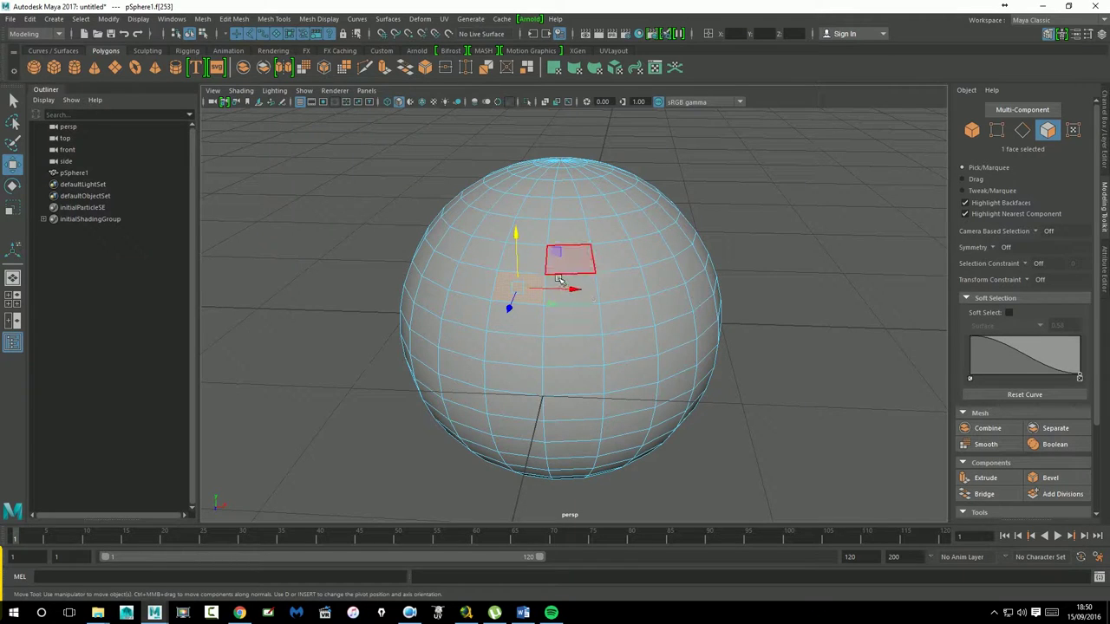
{"action": "left_click", "coordinate": [528, 255], "text": "shift"}
{"action": "left_click", "coordinate": [530, 231], "text": "shift"}
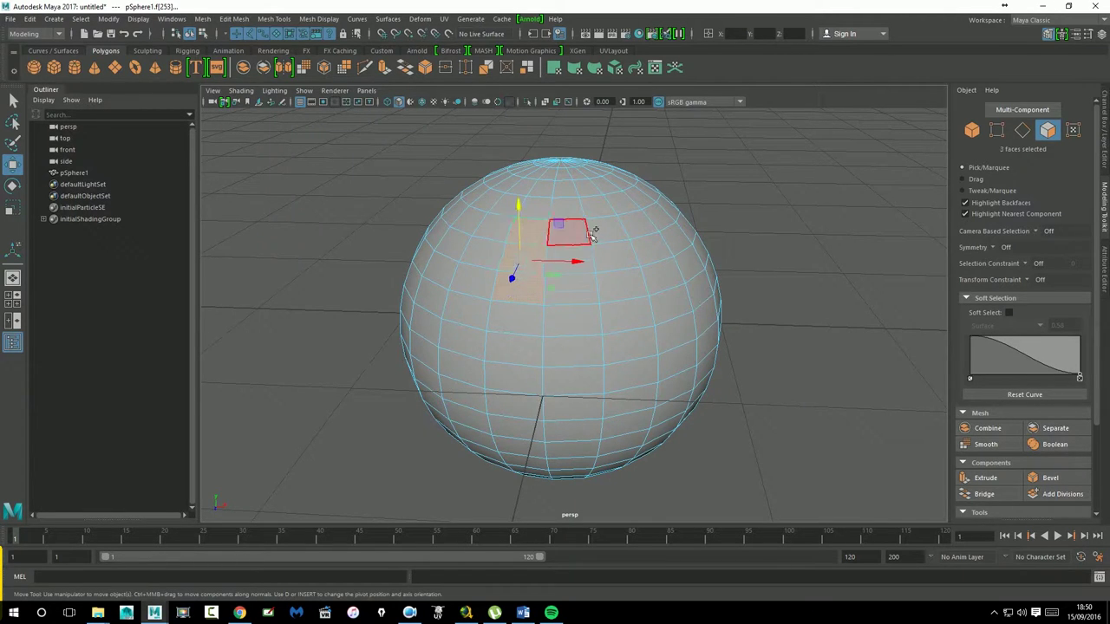
{"action": "left_click", "coordinate": [588, 240], "text": "shift"}
{"action": "left_click", "coordinate": [607, 240], "text": "shift"}
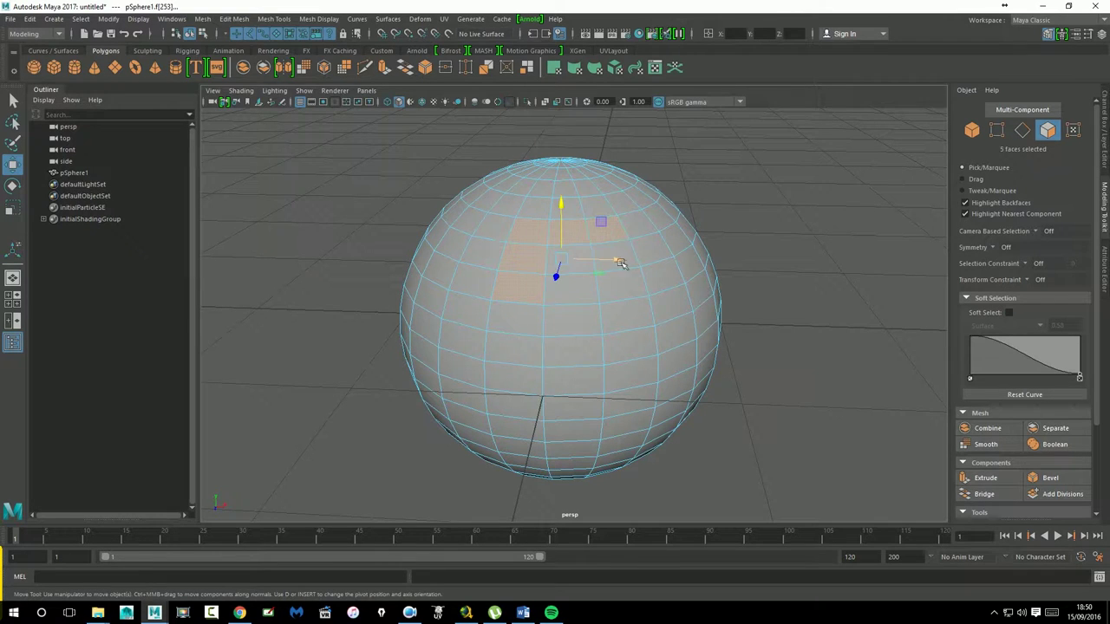
Extend the selection to ten faces, then switch selection style to Drag and clear it
{"action": "left_click", "coordinate": [626, 253], "text": "shift"}
{"action": "left_click", "coordinate": [651, 256], "text": "shift"}
{"action": "left_click", "coordinate": [660, 276], "text": "shift"}
{"action": "left_click", "coordinate": [667, 319], "text": "shift"}
{"action": "left_click", "coordinate": [646, 326], "text": "shift"}
{"action": "left_click", "coordinate": [892, 242]}
{"action": "left_click", "coordinate": [961, 178]}
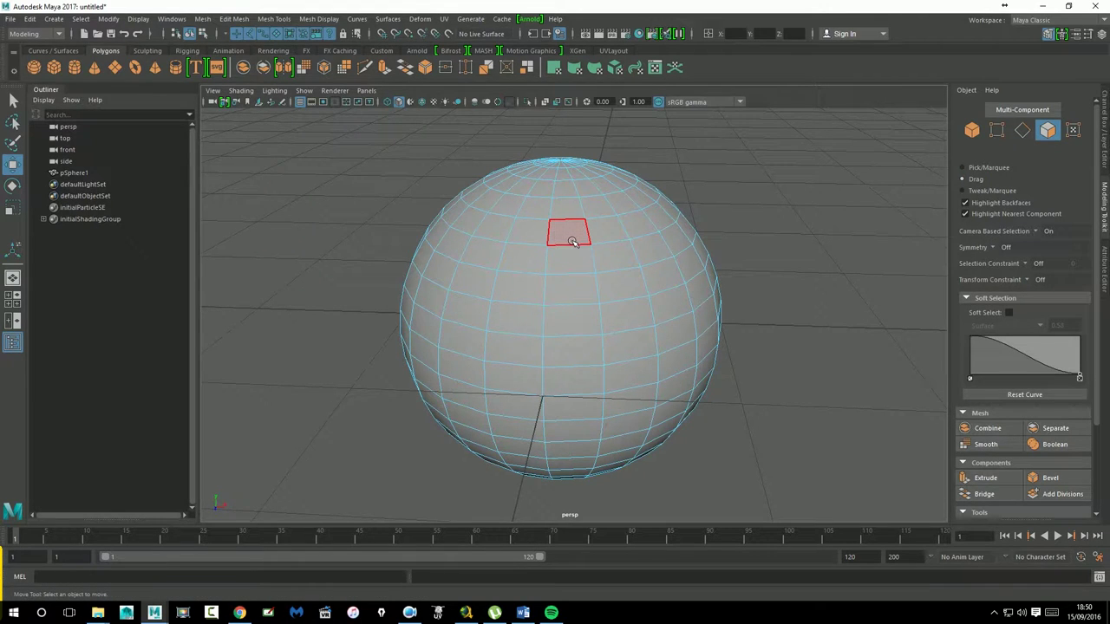
Drag-sweep five faces, then drag-select vertices: a row of four, then twelve
{"action": "mouse_move", "coordinate": [572, 242]}
{"action": "left_mouse_down"}
{"action": "mouse_move", "coordinate": [483, 296]}
{"action": "mouse_move", "coordinate": [634, 300]}
{"action": "mouse_move", "coordinate": [627, 255]}
{"action": "mouse_move", "coordinate": [588, 192]}
{"action": "mouse_move", "coordinate": [542, 195]}
{"action": "mouse_move", "coordinate": [544, 218]}
{"action": "left_mouse_up"}
{"action": "left_click", "coordinate": [997, 130]}
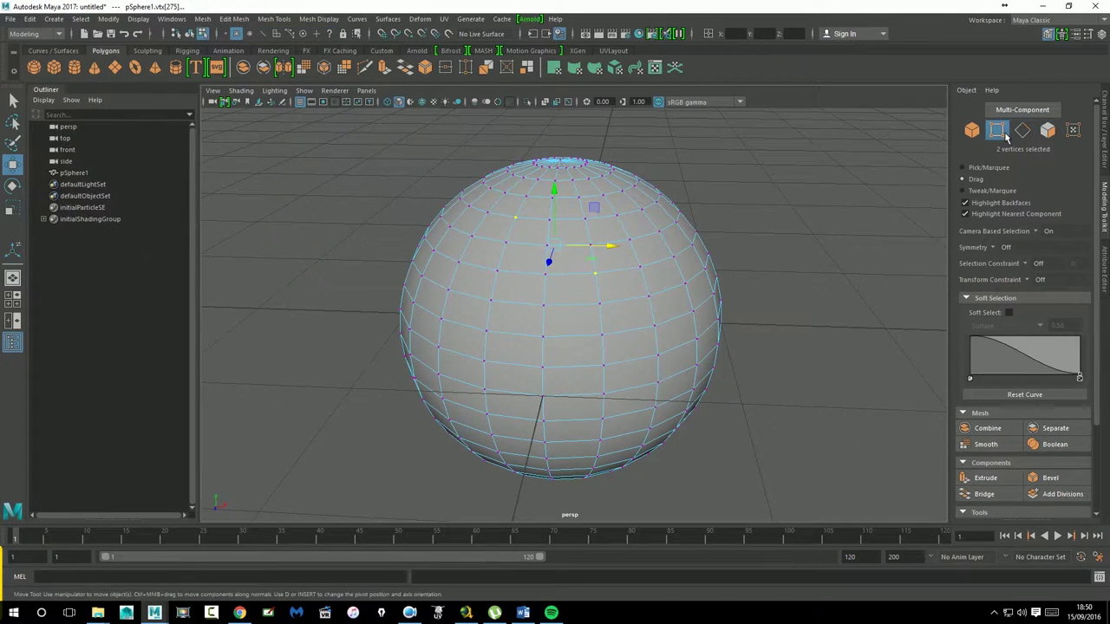
{"action": "left_click_drag", "start_coordinate": [446, 295], "coordinate": [475, 288]}
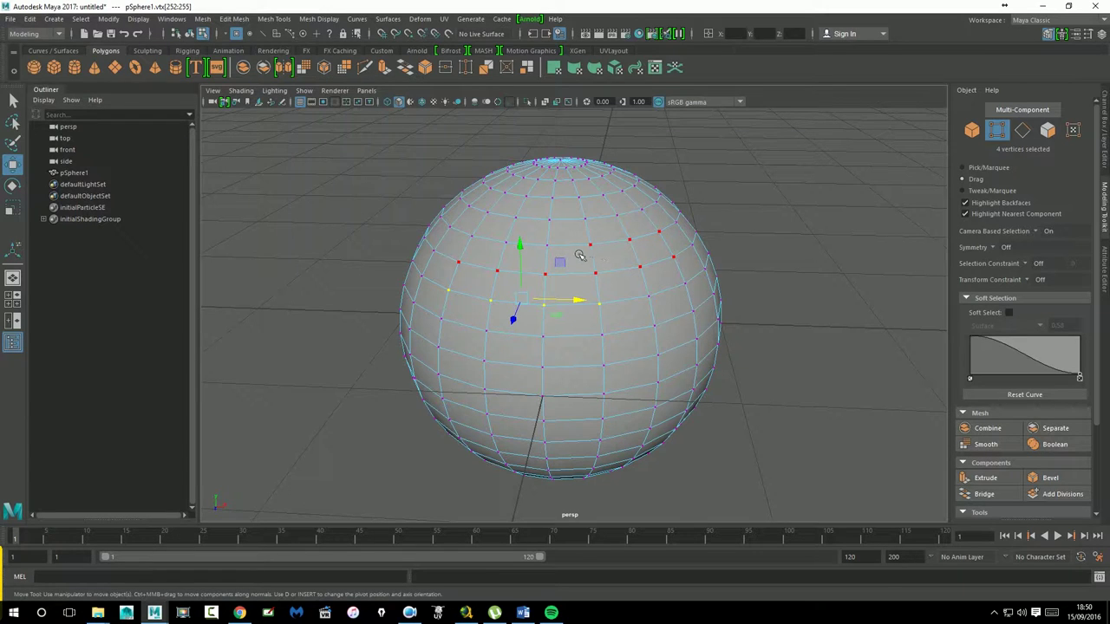
{"action": "left_click_drag", "start_coordinate": [477, 249], "coordinate": [745, 529]}
Sweep a path of edges in Edge mode, then clear the edge selection
{"action": "left_click", "coordinate": [1022, 129]}
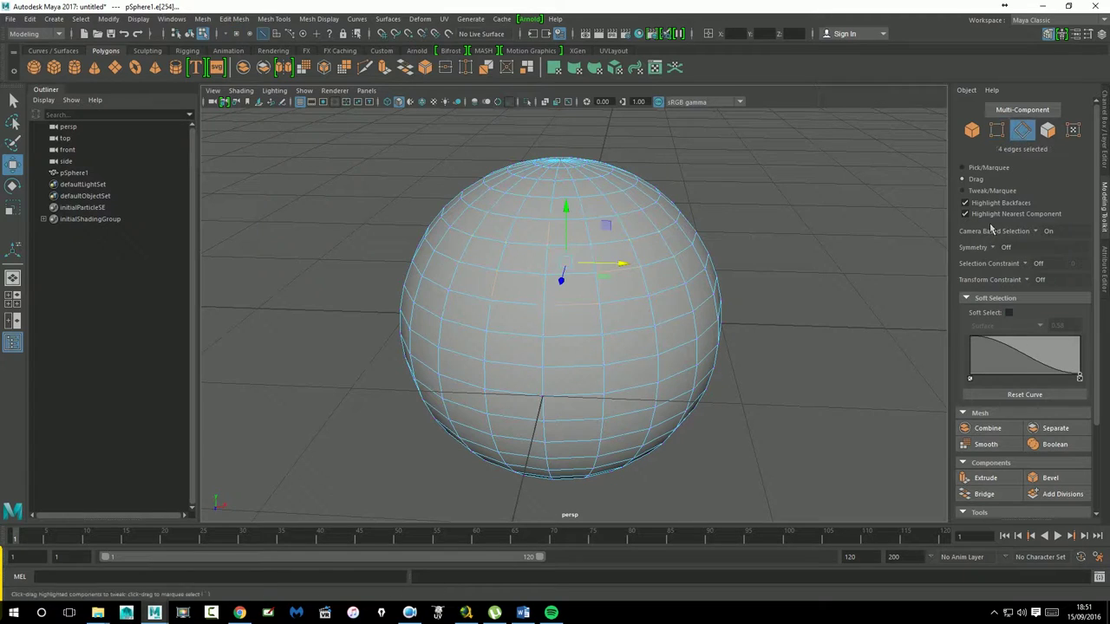
{"action": "left_click_drag", "start_coordinate": [628, 316], "coordinate": [598, 349]}
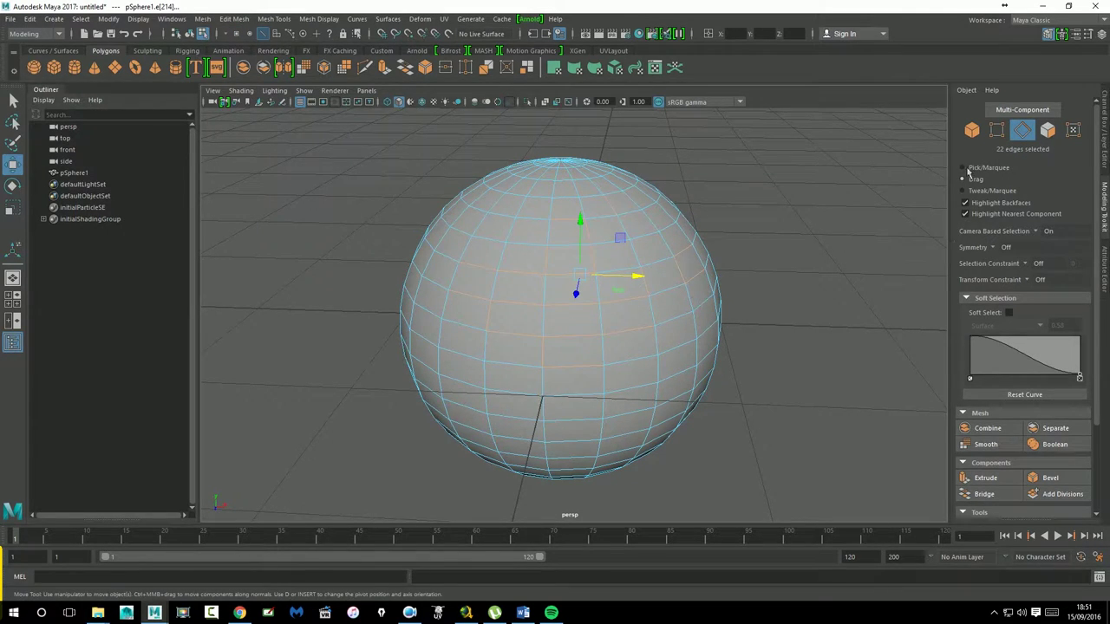
{"action": "left_click", "coordinate": [800, 299]}
Set selection style to Tweak/Marquee, drag a face into a spike, then undo
{"action": "left_click", "coordinate": [1047, 129]}
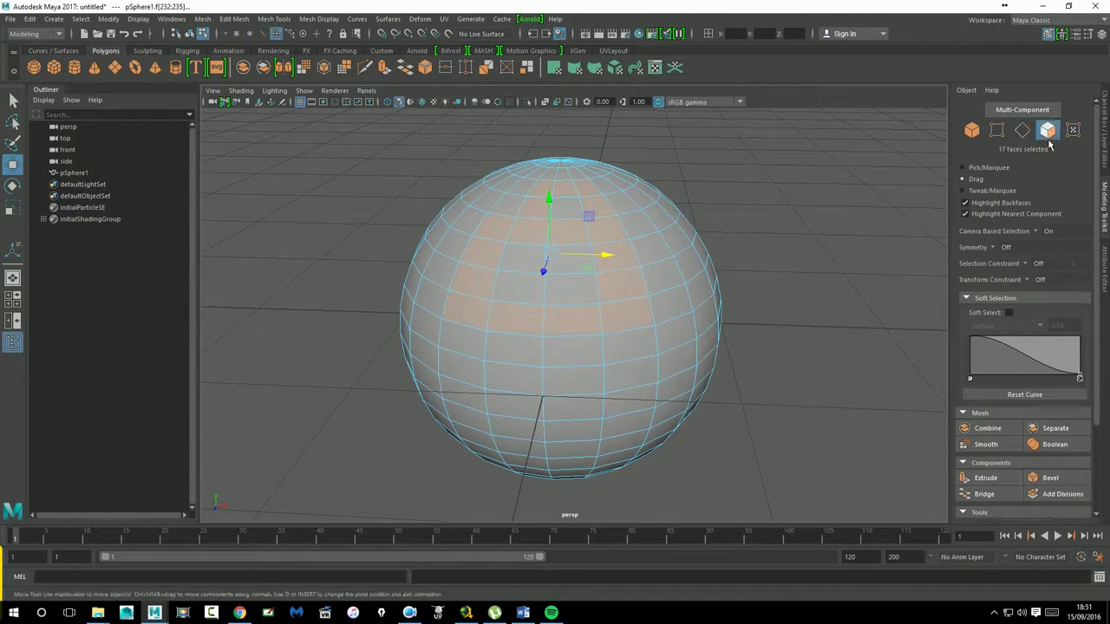
{"action": "left_click", "coordinate": [988, 194]}
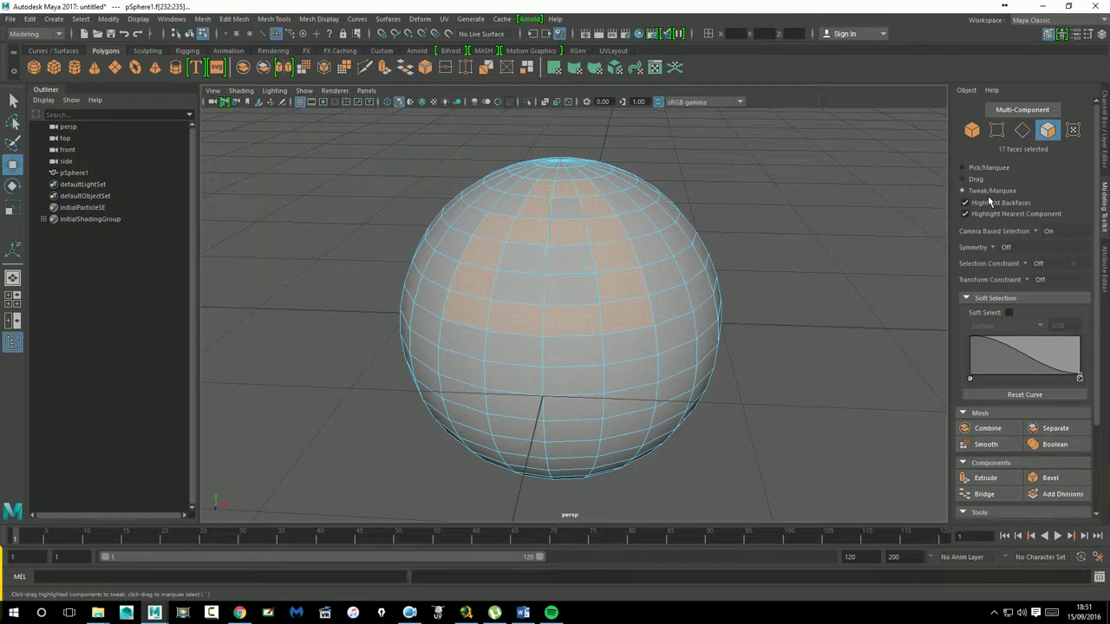
{"action": "left_click", "coordinate": [762, 260]}
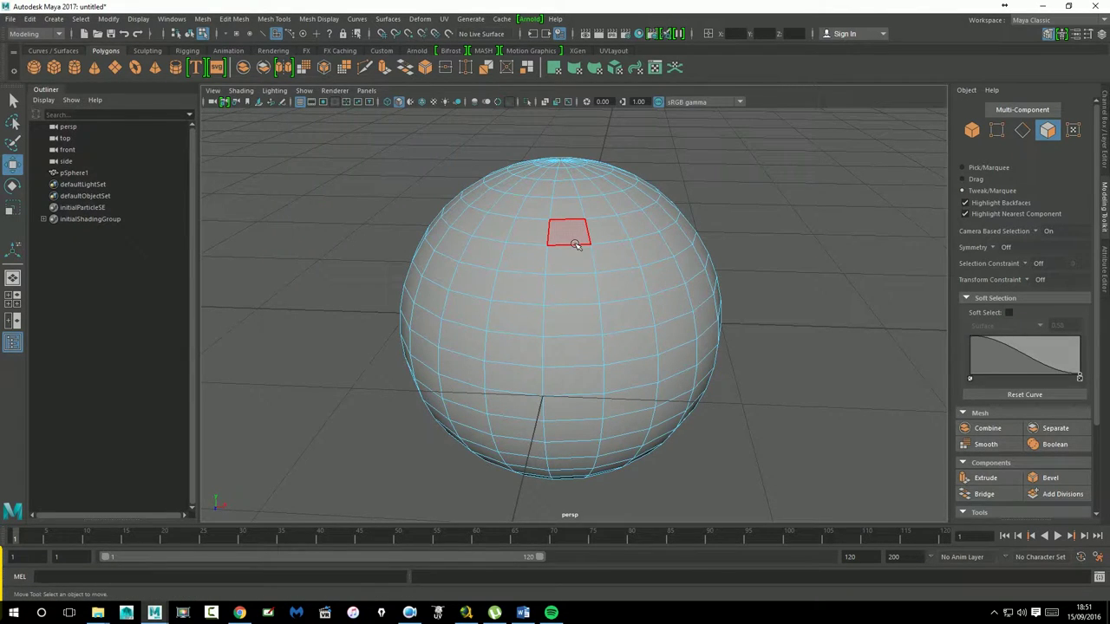
{"action": "left_click", "coordinate": [575, 244]}
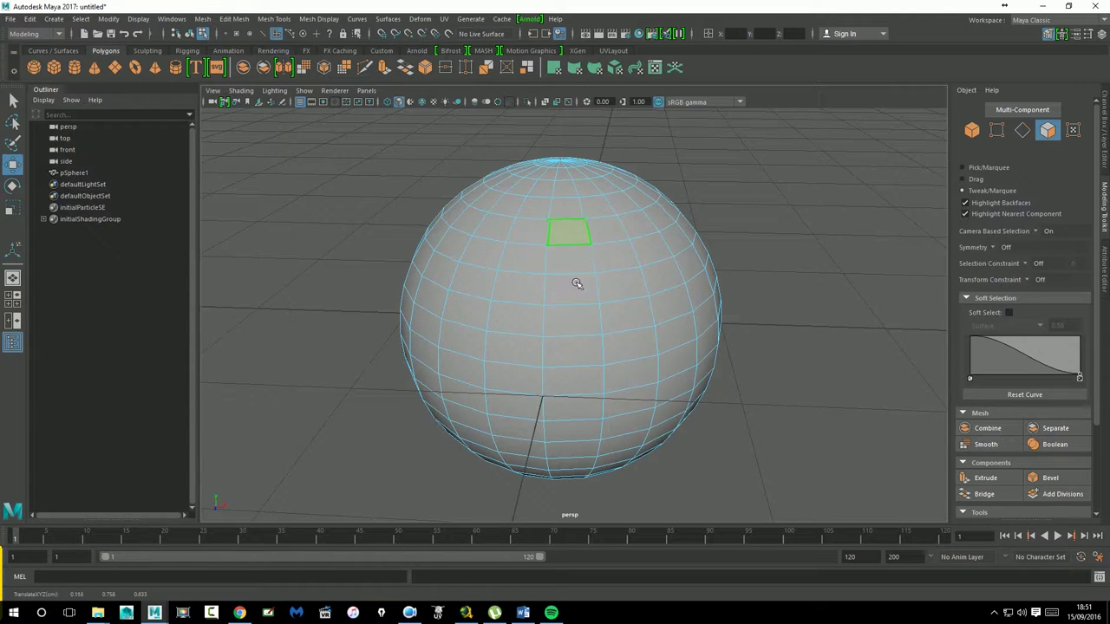
{"action": "mouse_move", "coordinate": [567, 378]}
{"action": "left_mouse_down"}
{"action": "mouse_move", "coordinate": [411, 282]}
{"action": "mouse_move", "coordinate": [808, 280]}
{"action": "mouse_move", "coordinate": [612, 280]}
{"action": "mouse_move", "coordinate": [758, 297]}
{"action": "mouse_move", "coordinate": [737, 299]}
{"action": "mouse_move", "coordinate": [901, 298]}
{"action": "left_mouse_up"}
{"action": "key", "text": "ctrl+z"}
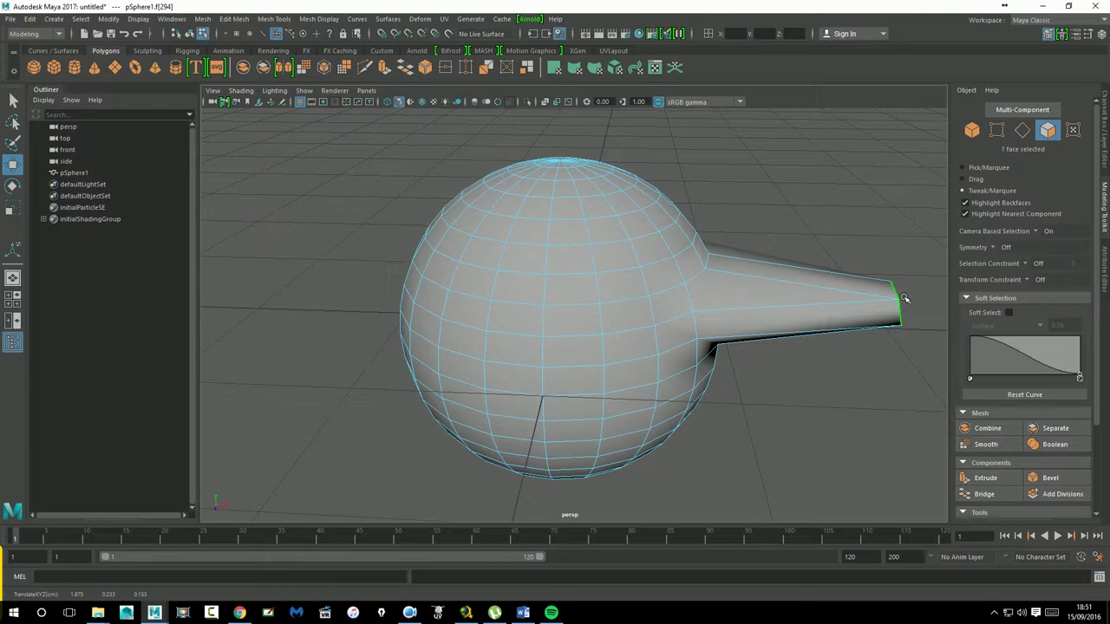
Stretch the spike longer and thinner, then undo back to the plain sphere
{"action": "left_click", "coordinate": [855, 296]}
{"action": "mouse_move", "coordinate": [857, 233]}
{"action": "middle_mouse_down"}
{"action": "mouse_move", "coordinate": [880, 342]}
{"action": "mouse_move", "coordinate": [871, 263]}
{"action": "mouse_move", "coordinate": [760, 282]}
{"action": "middle_mouse_up"}
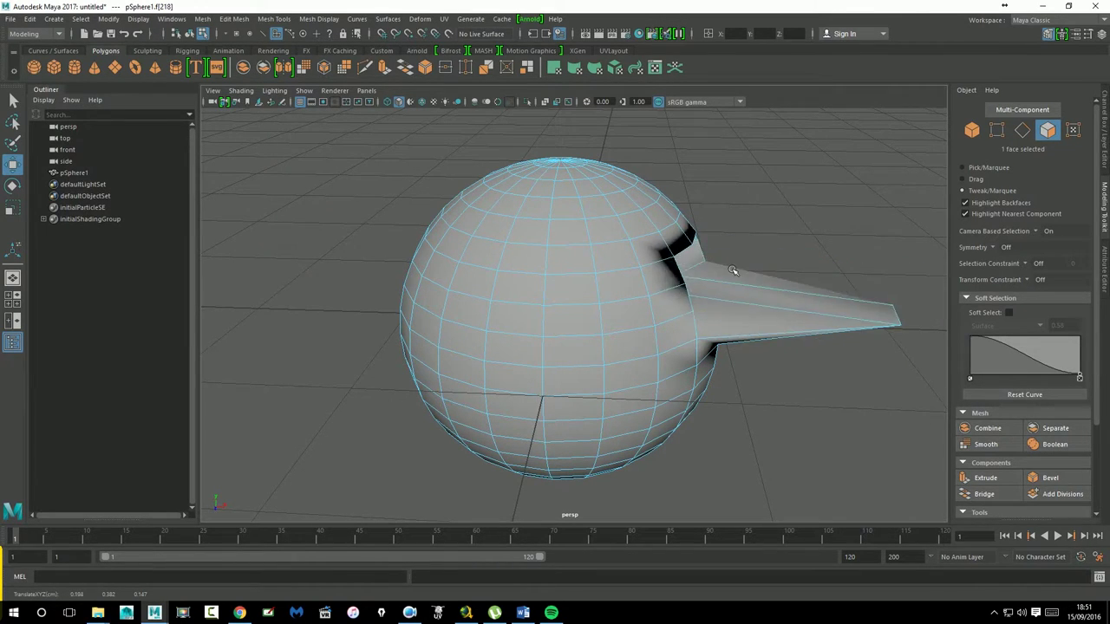
{"action": "key", "text": "ctrl+z"}
{"action": "key", "text": "ctrl+z"}
{"action": "key", "text": "ctrl+z"}
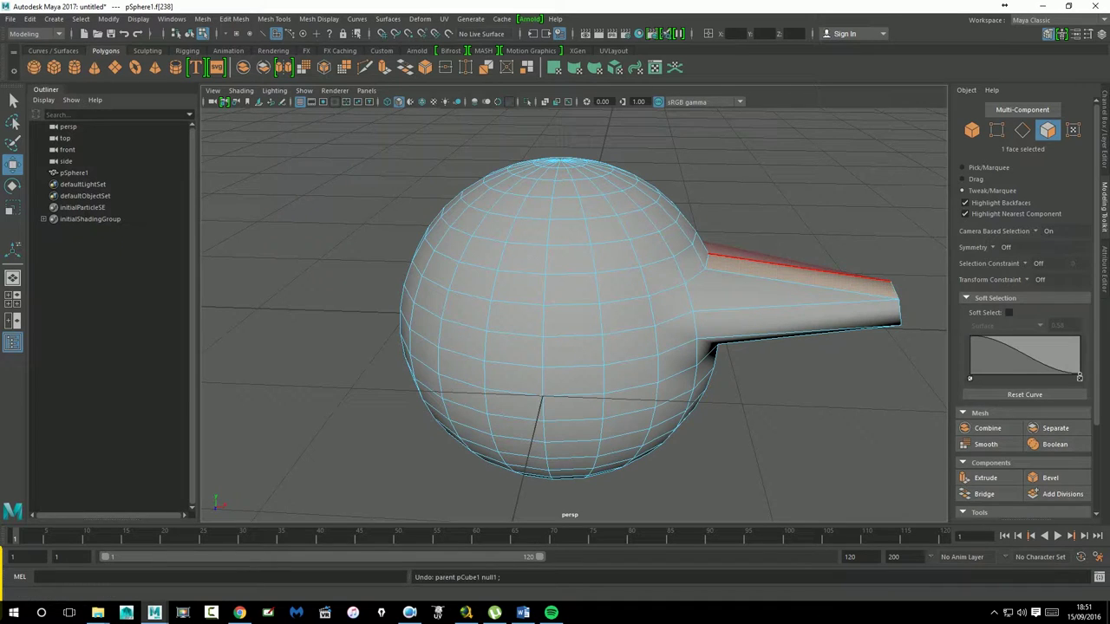
{"action": "key", "text": "ctrl+z"}
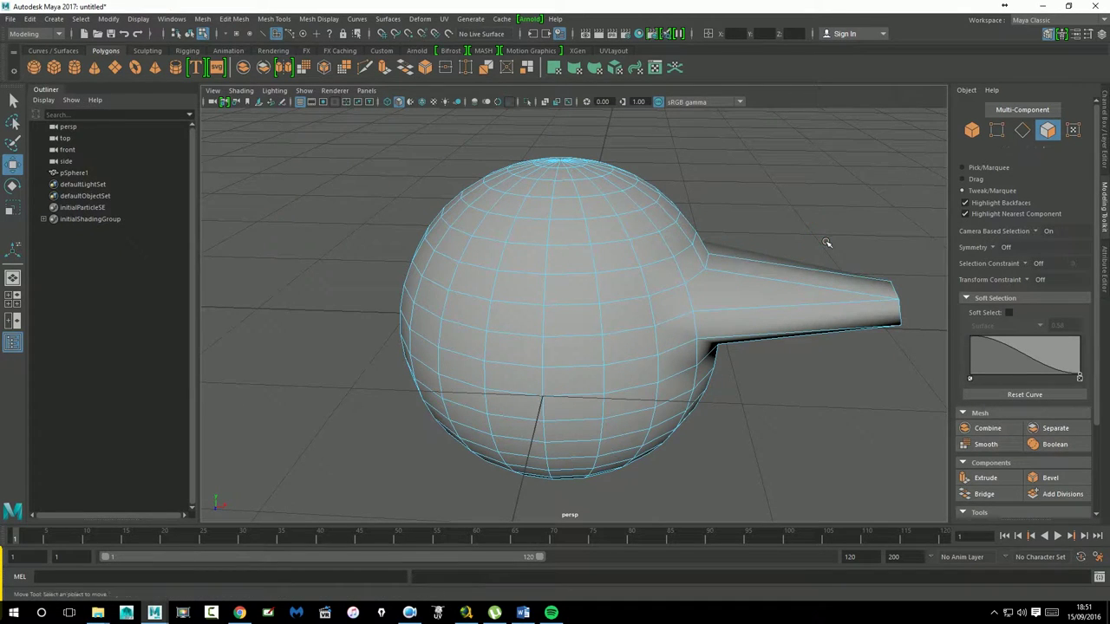
{"action": "key", "text": "ctrl+z"}
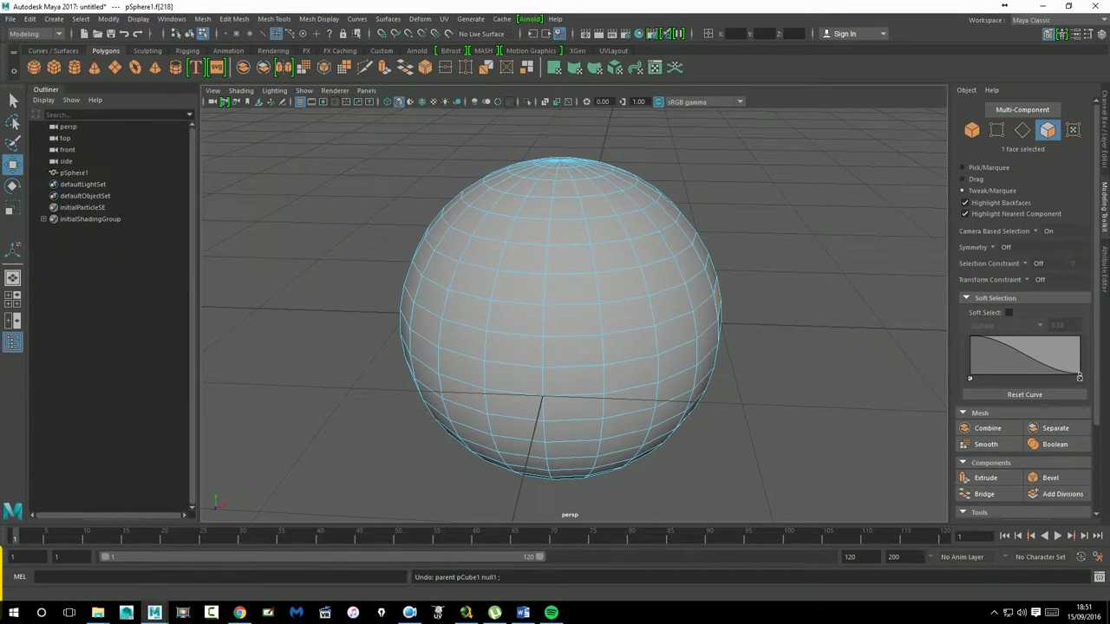
{"action": "key", "text": "ctrl+z"}
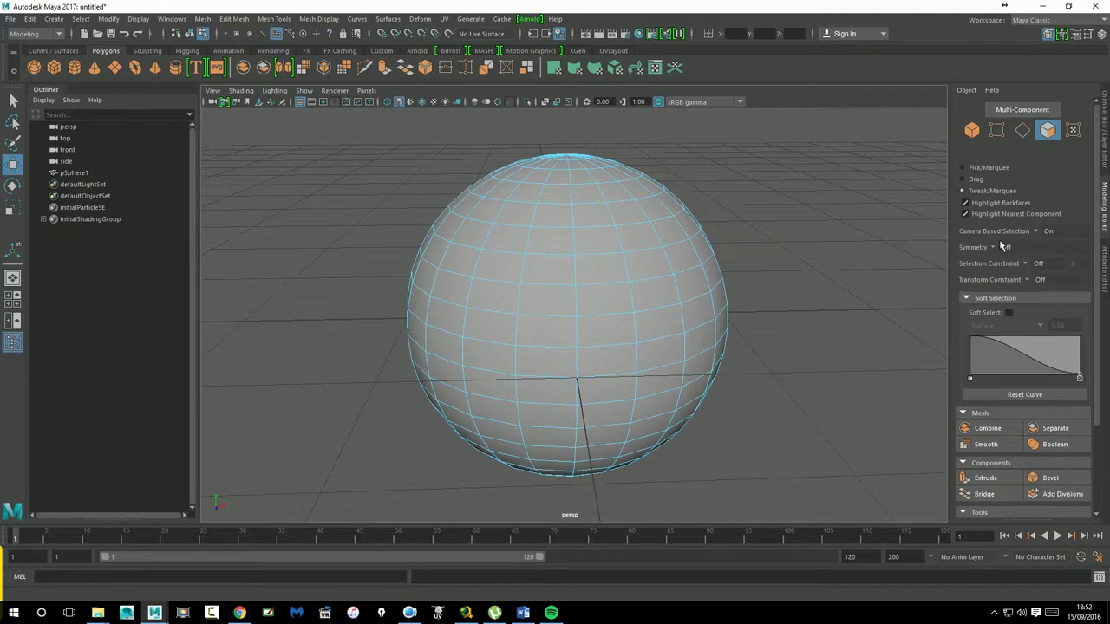
Collapse the Soft Selection, Mesh and Components sections to reveal Move Settings
{"action": "left_click", "coordinate": [966, 299]}
{"action": "left_click", "coordinate": [970, 316]}
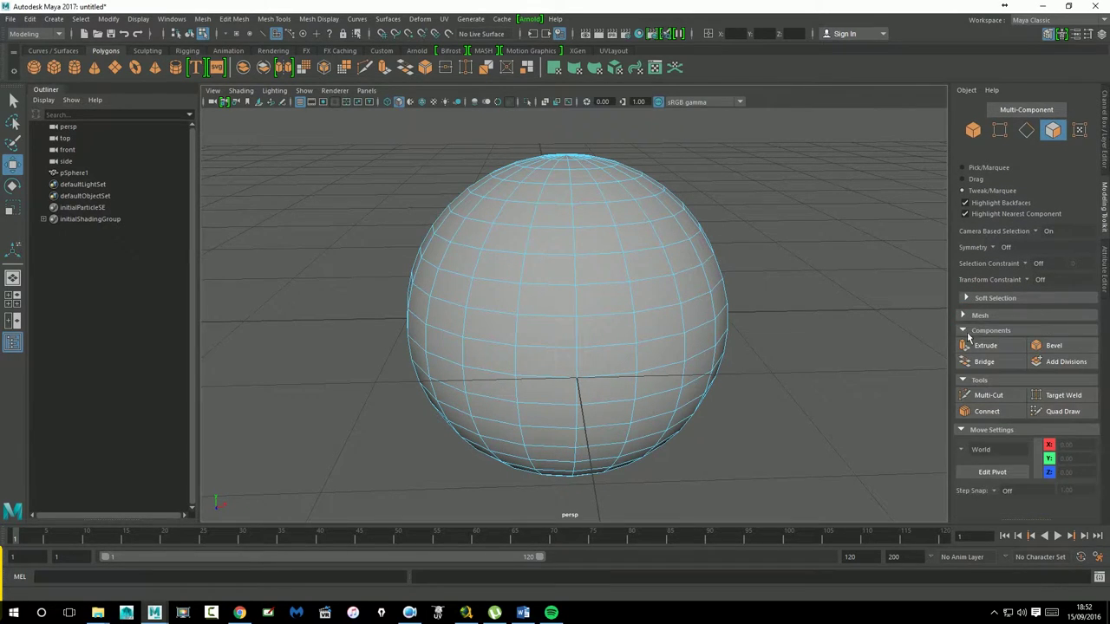
{"action": "left_click", "coordinate": [969, 330]}
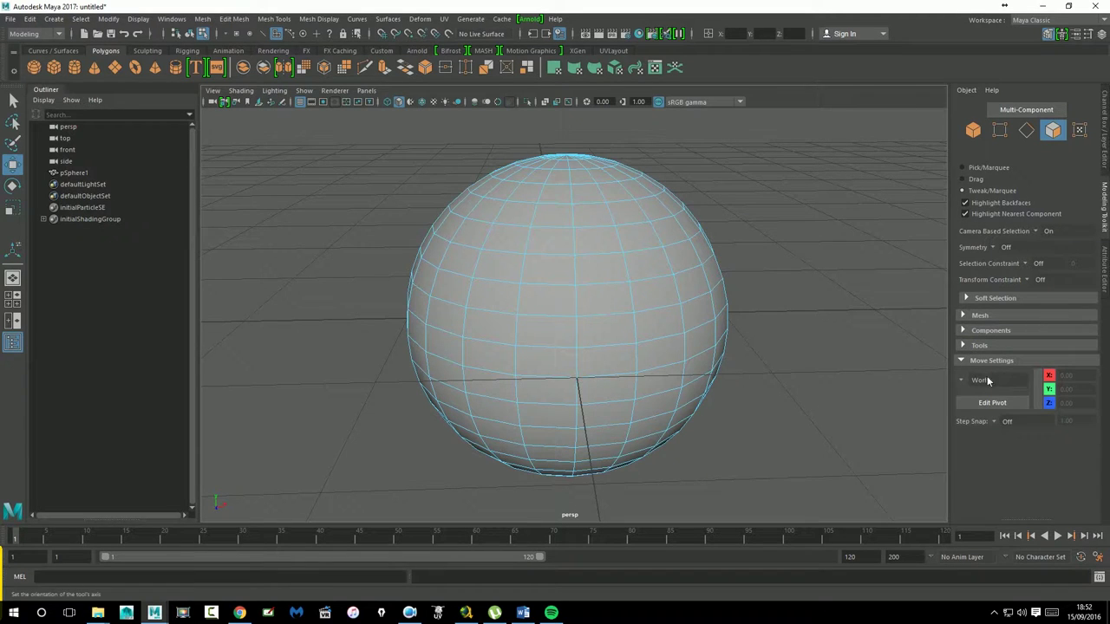
Tweak a top face freely, then restricted to the Y and Z axes, undoing the dent
{"action": "left_click", "coordinate": [564, 284]}
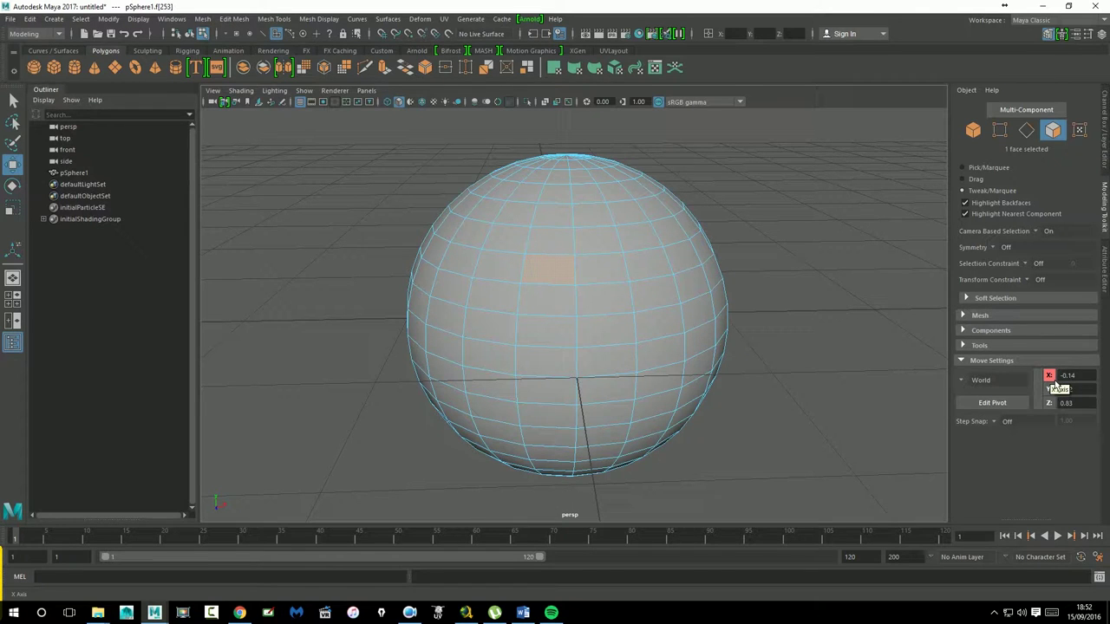
{"action": "mouse_move", "coordinate": [557, 278]}
{"action": "left_mouse_down"}
{"action": "mouse_move", "coordinate": [707, 279]}
{"action": "mouse_move", "coordinate": [434, 272]}
{"action": "mouse_move", "coordinate": [855, 289]}
{"action": "mouse_move", "coordinate": [483, 303]}
{"action": "mouse_move", "coordinate": [546, 305]}
{"action": "left_mouse_up"}
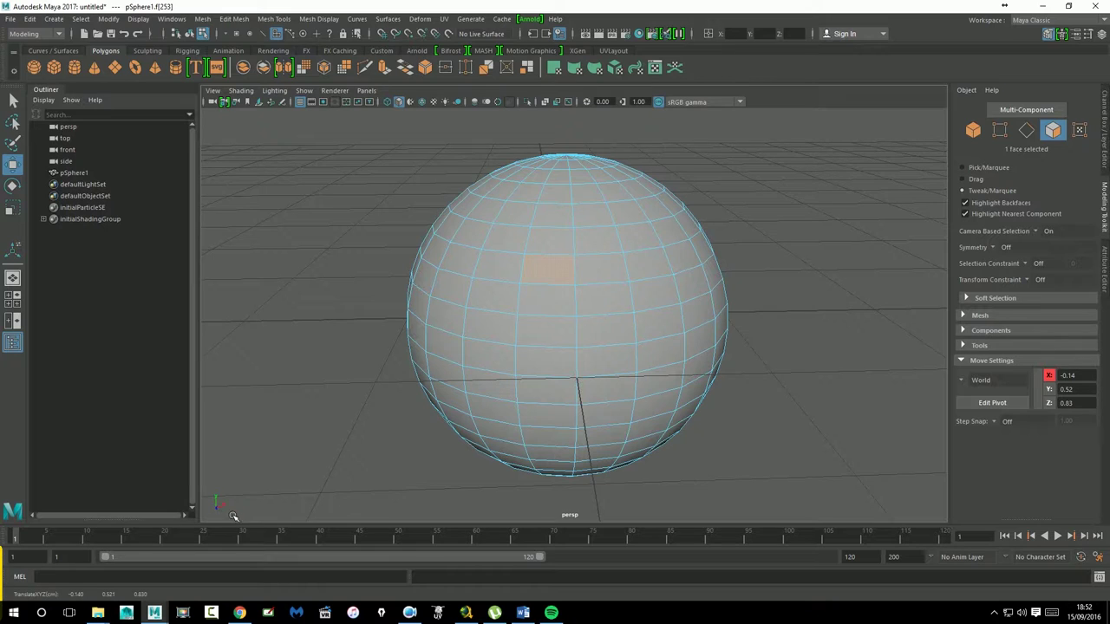
{"action": "left_click", "coordinate": [1050, 390]}
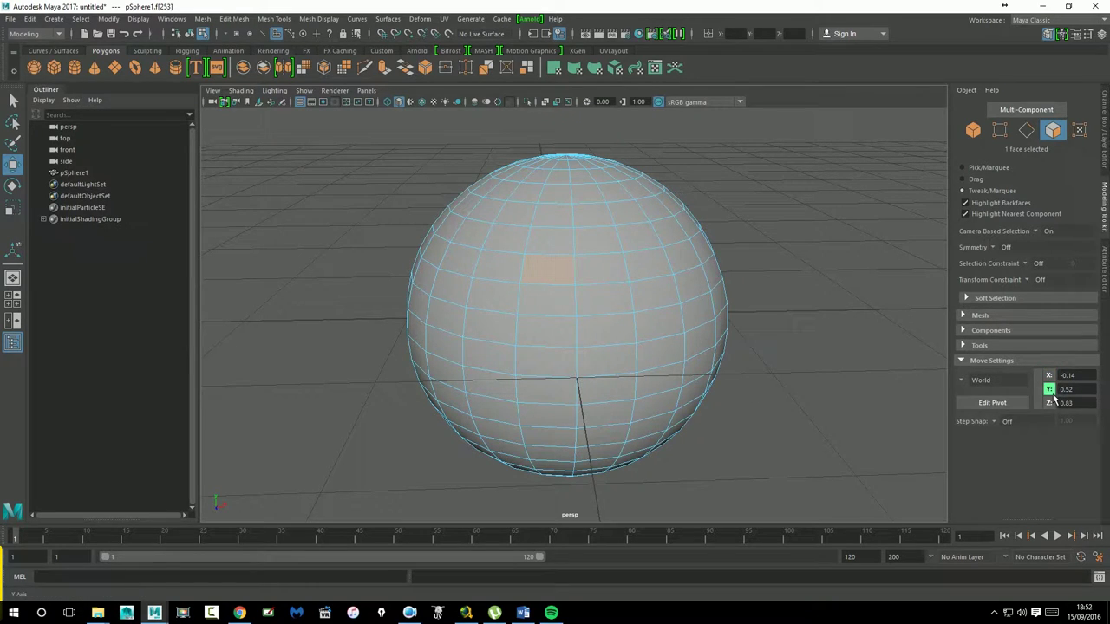
{"action": "mouse_move", "coordinate": [550, 280]}
{"action": "left_mouse_down"}
{"action": "mouse_move", "coordinate": [551, 139]}
{"action": "mouse_move", "coordinate": [573, 265]}
{"action": "mouse_move", "coordinate": [555, 312]}
{"action": "mouse_move", "coordinate": [550, 161]}
{"action": "mouse_move", "coordinate": [540, 202]}
{"action": "mouse_move", "coordinate": [535, 179]}
{"action": "mouse_move", "coordinate": [534, 272]}
{"action": "left_mouse_up"}
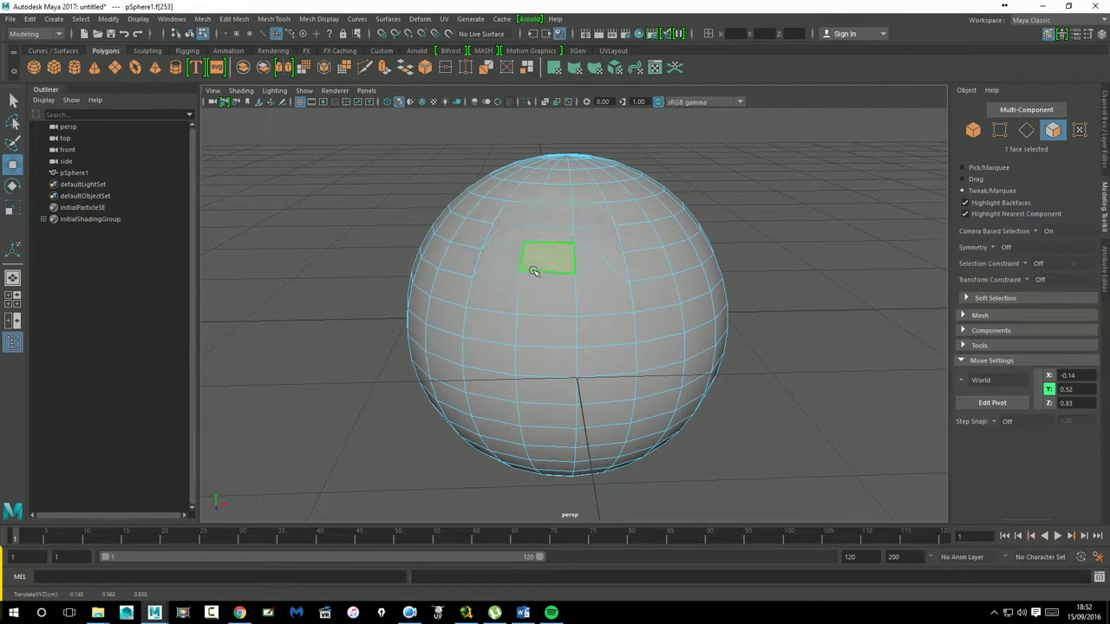
{"action": "left_click", "coordinate": [1049, 403]}
{"action": "mouse_move", "coordinate": [653, 294]}
{"action": "left_mouse_down"}
{"action": "mouse_move", "coordinate": [693, 383]}
{"action": "mouse_move", "coordinate": [633, 190]}
{"action": "mouse_move", "coordinate": [719, 396]}
{"action": "mouse_move", "coordinate": [642, 255]}
{"action": "mouse_move", "coordinate": [659, 283]}
{"action": "left_mouse_up"}
{"action": "key", "text": "ctrl+z"}
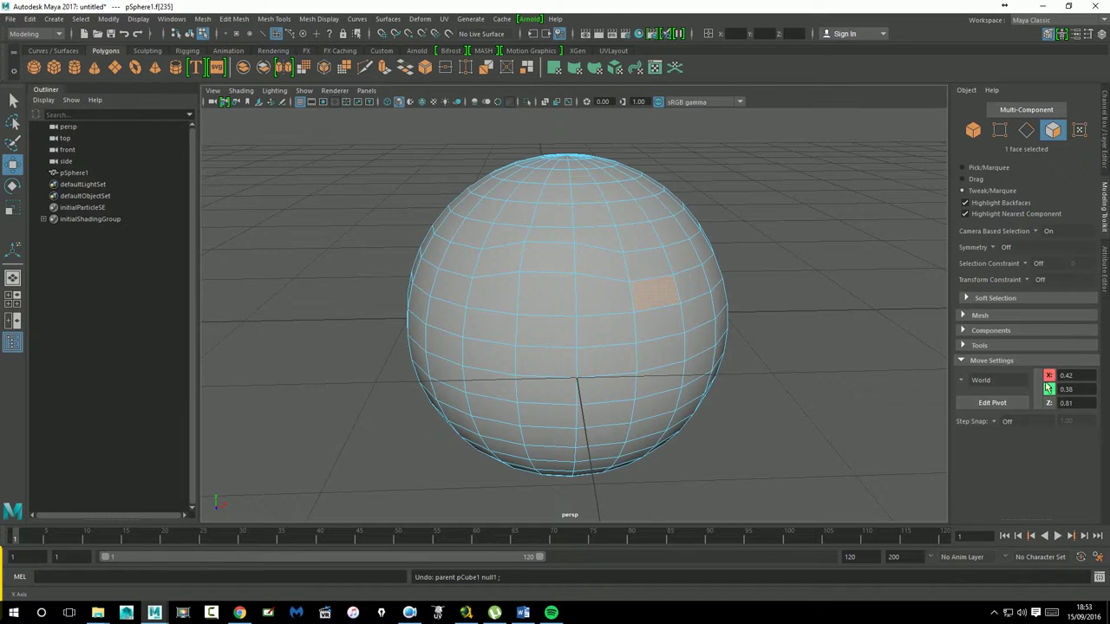
Pull faces out into spikes and undo each change, leaving the sphere undeformed
{"action": "left_click_drag", "start_coordinate": [567, 309], "coordinate": [354, 373]}
{"action": "key", "text": "ctrl+z"}
{"action": "left_click_drag", "start_coordinate": [528, 260], "coordinate": [415, 191]}
{"action": "key", "text": "ctrl+z"}
{"action": "key", "text": "ctrl+z"}
{"action": "left_click_drag", "start_coordinate": [620, 313], "coordinate": [617, 319]}
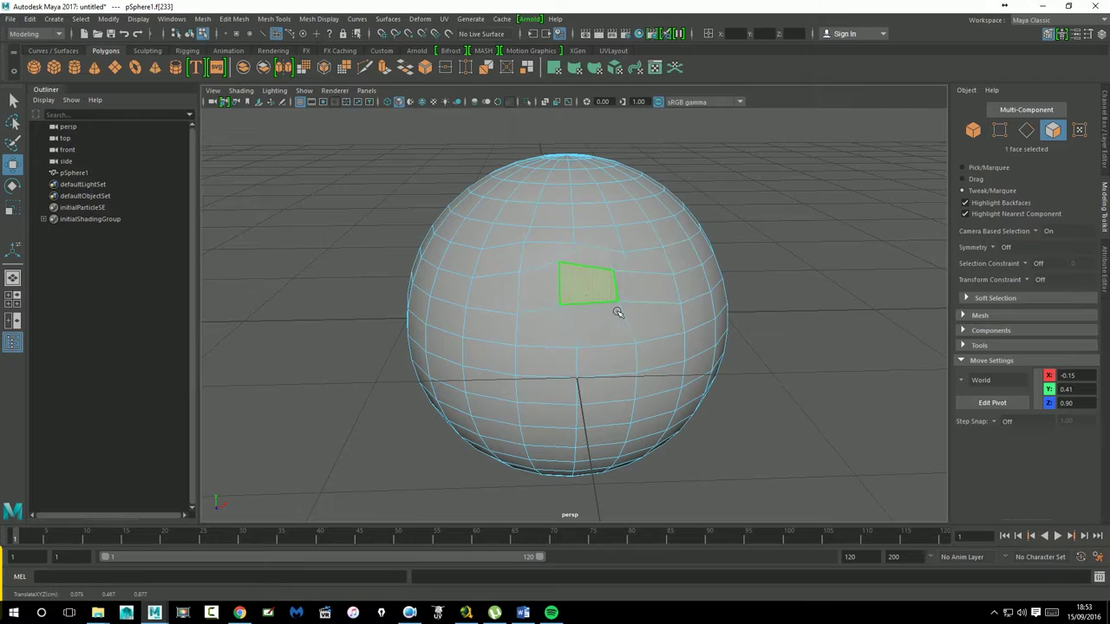
{"action": "key", "text": "ctrl+z"}
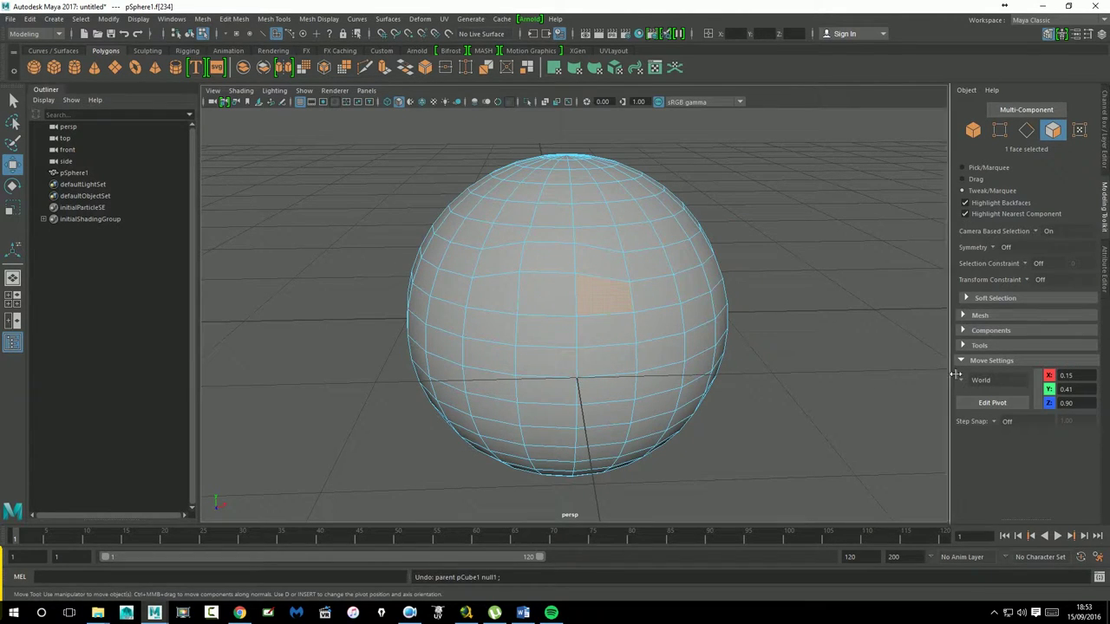
{"action": "left_click", "coordinate": [862, 367]}
{"action": "key", "text": "ctrl+z"}
{"action": "key", "text": "ctrl+z"}
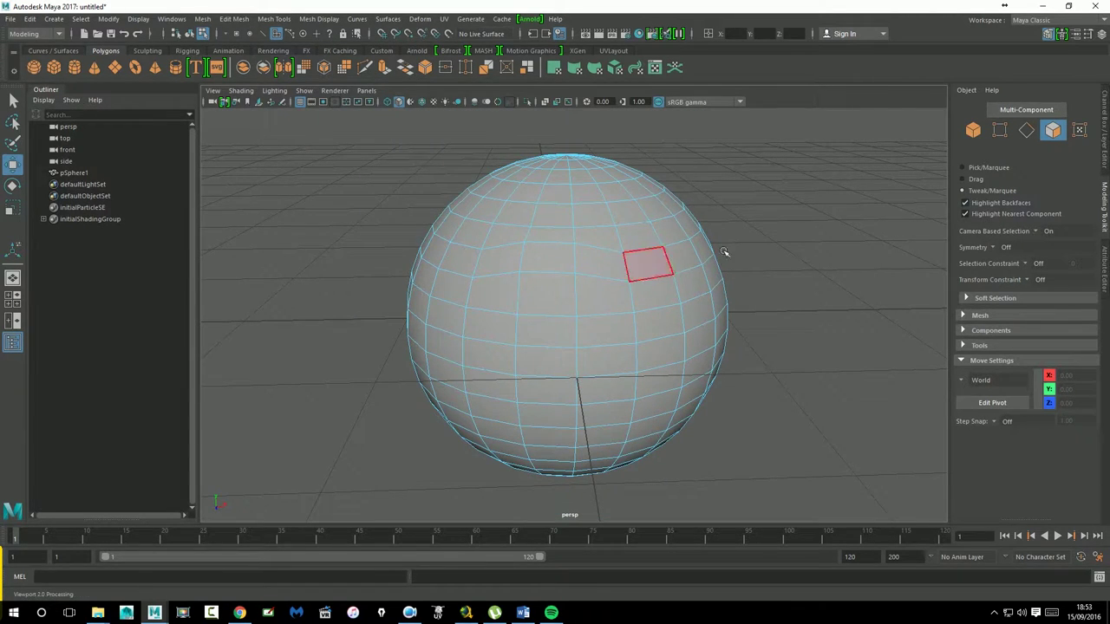
Select pSphere1 in object mode, frame it, and delete it
{"action": "left_click", "coordinate": [973, 131]}
{"action": "left_click", "coordinate": [707, 236]}
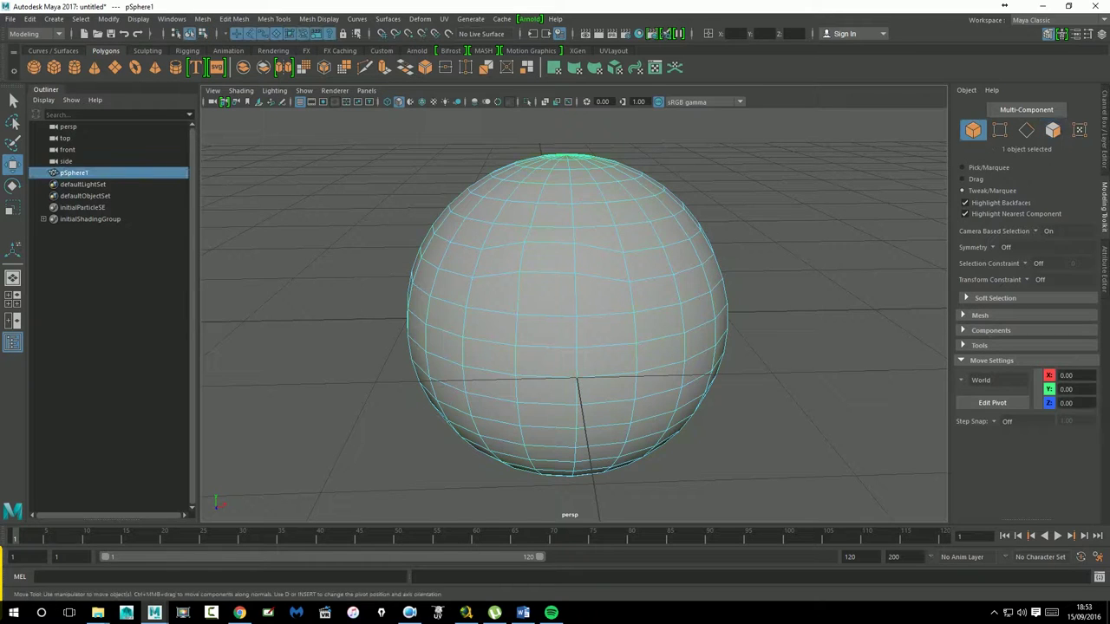
{"action": "key", "text": "f"}
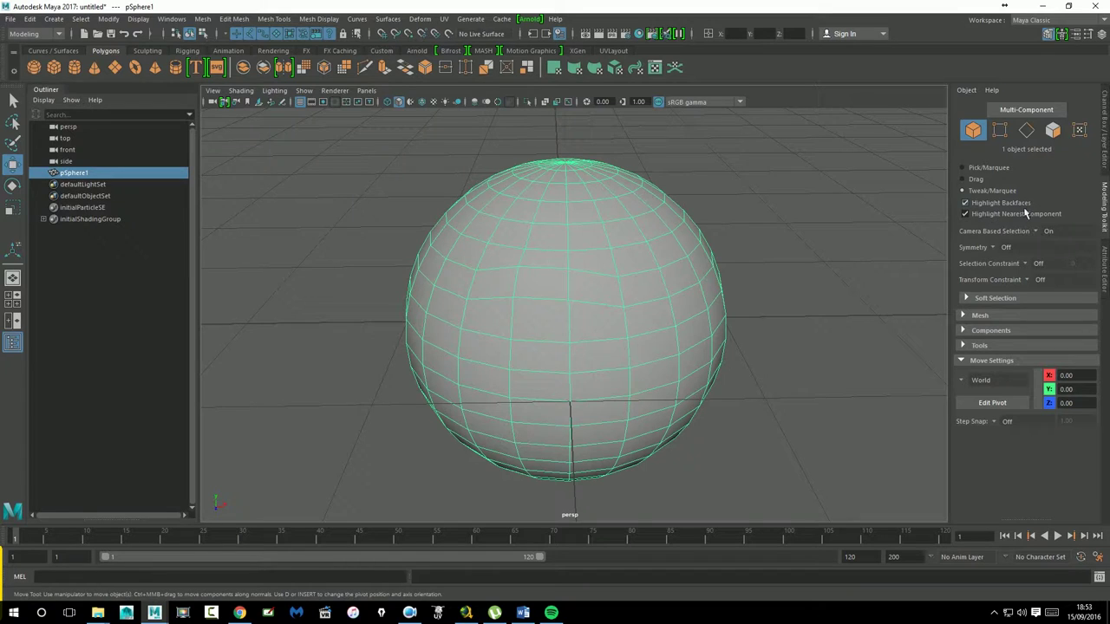
{"action": "key", "text": "w"}
{"action": "left_click", "coordinate": [818, 359]}
{"action": "left_click", "coordinate": [649, 306]}
{"action": "key", "text": "Delete"}
Create a polygon cube and delete one side face to open a hole
{"action": "left_click", "coordinate": [54, 67]}
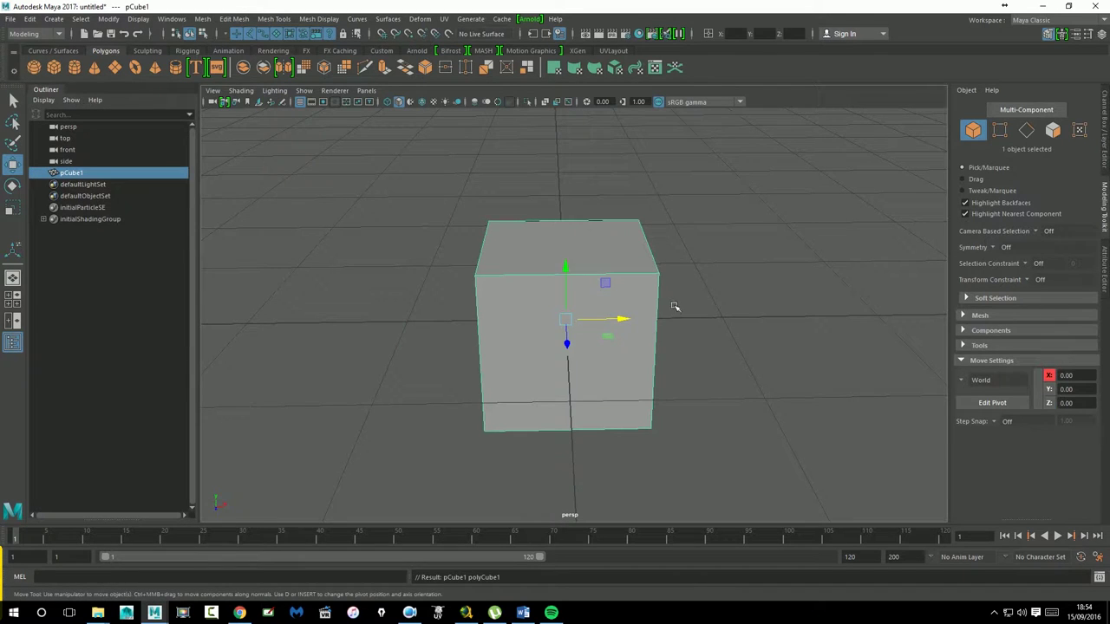
{"action": "left_click_drag", "start_coordinate": [723, 313], "coordinate": [624, 302], "text": "alt"}
{"action": "right_click_drag", "start_coordinate": [613, 279], "coordinate": [611, 321]}
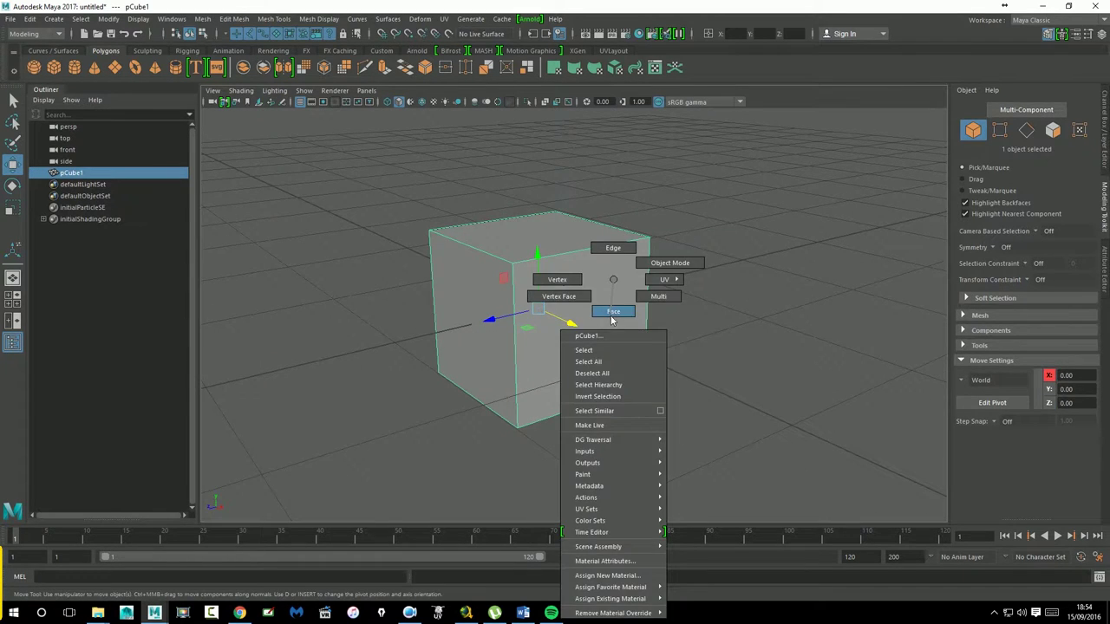
{"action": "left_click", "coordinate": [619, 317]}
{"action": "key", "text": "Delete"}
Inspect the cube's hole from several angles and change a component highlighting option
{"action": "mouse_move", "coordinate": [770, 337]}
{"action": "left_mouse_down", "text": "alt"}
{"action": "mouse_move", "coordinate": [719, 335]}
{"action": "mouse_move", "coordinate": [759, 341]}
{"action": "left_mouse_up", "text": "alt"}
{"action": "left_click", "coordinate": [965, 214]}
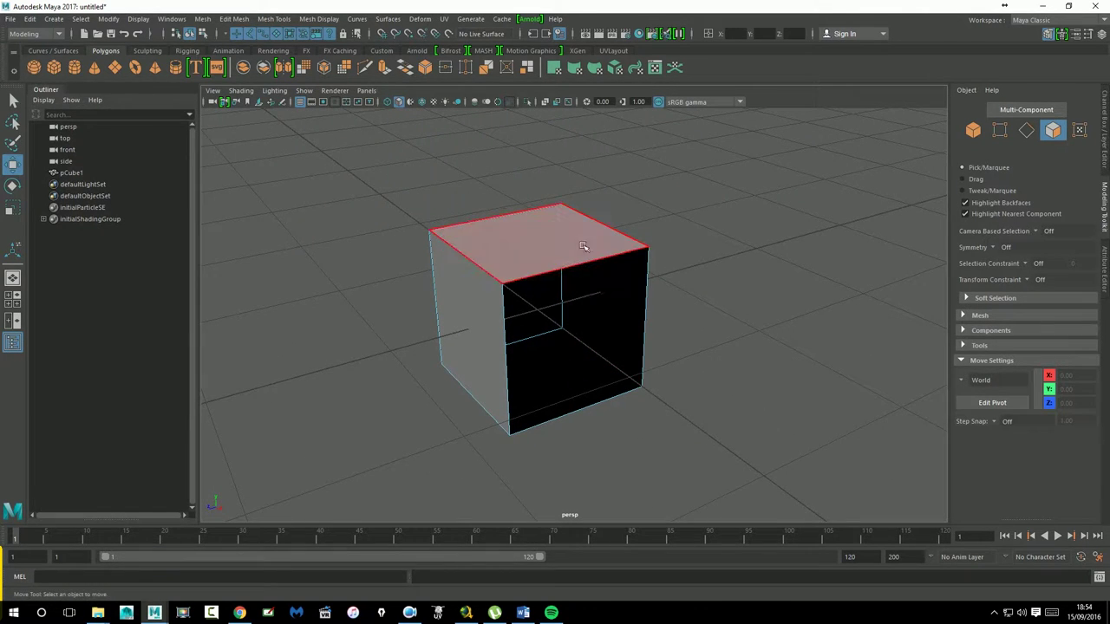
{"action": "left_click_drag", "start_coordinate": [742, 336], "coordinate": [738, 332], "text": "alt"}
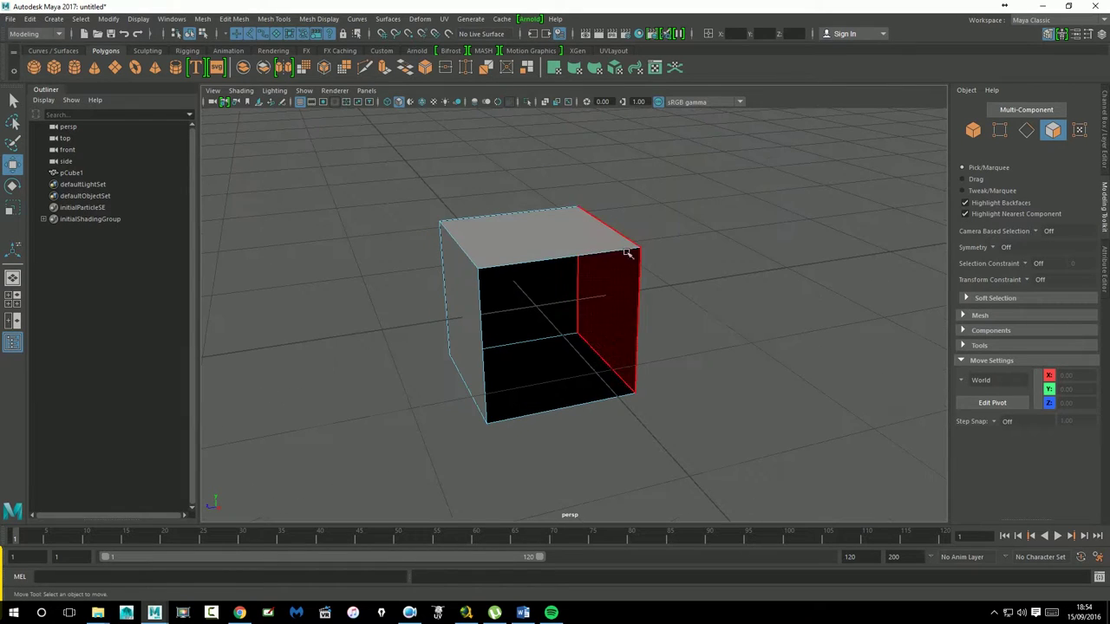
{"action": "mouse_move", "coordinate": [669, 252]}
{"action": "left_mouse_down", "text": "alt"}
{"action": "mouse_move", "coordinate": [639, 266]}
{"action": "mouse_move", "coordinate": [731, 313]}
{"action": "mouse_move", "coordinate": [721, 305]}
{"action": "left_mouse_up", "text": "alt"}
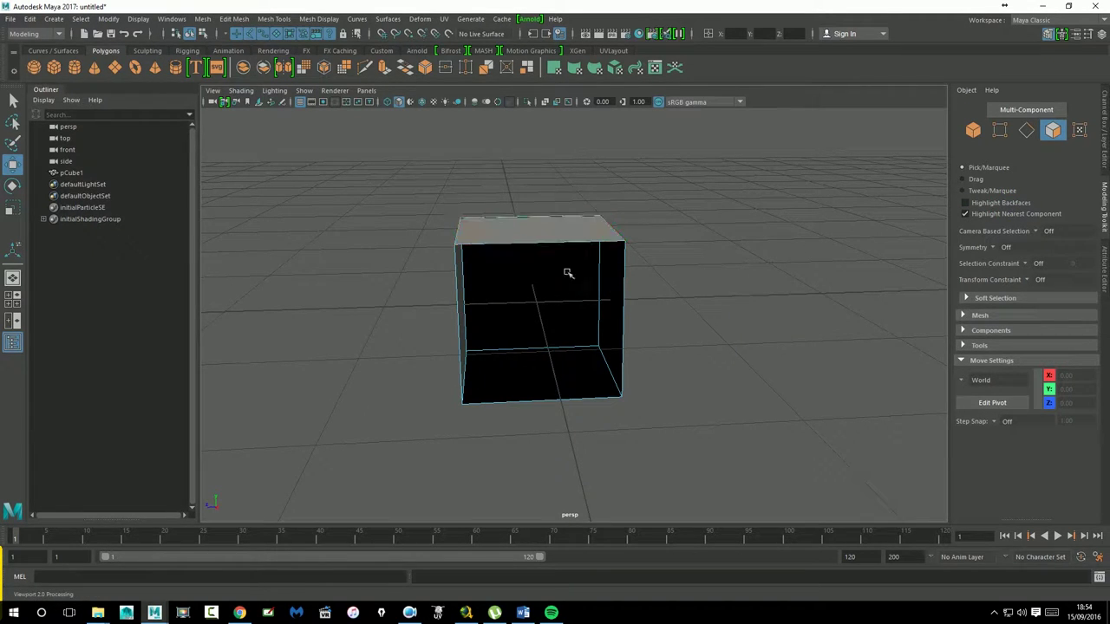
Select and delete the cube's front face
{"action": "left_click", "coordinate": [582, 305]}
{"action": "mouse_move", "coordinate": [719, 334]}
{"action": "left_mouse_down", "text": "alt"}
{"action": "mouse_move", "coordinate": [523, 336]}
{"action": "mouse_move", "coordinate": [613, 367]}
{"action": "left_mouse_up", "text": "alt"}
{"action": "key", "text": "Delete"}
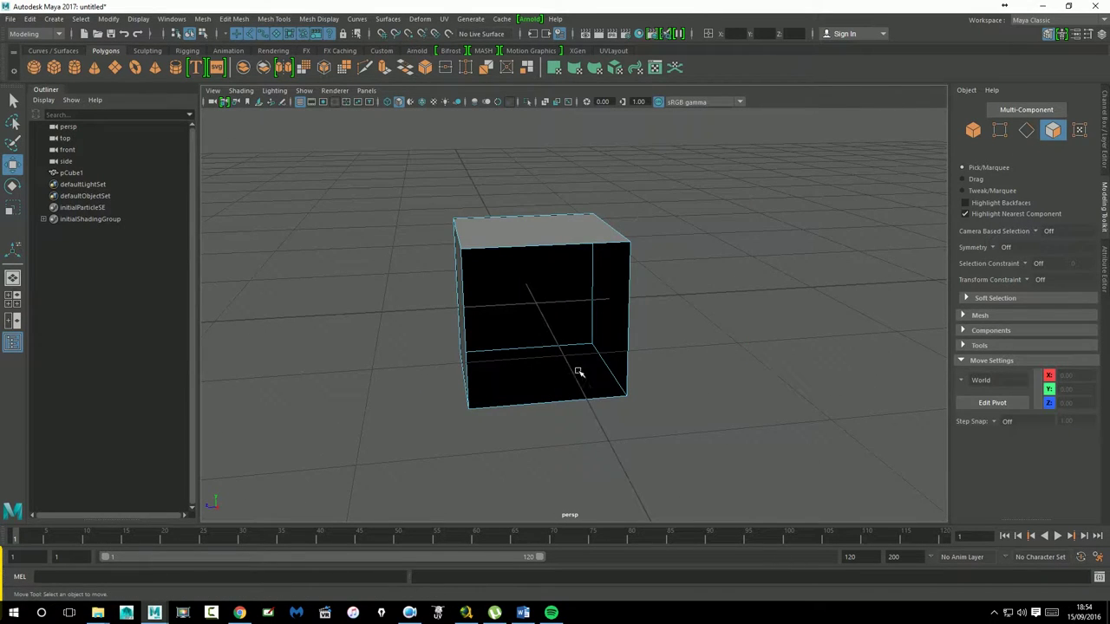
Switch to edge selection with F10, pick several cube edges, and delete the selection
{"action": "key", "text": "F10"}
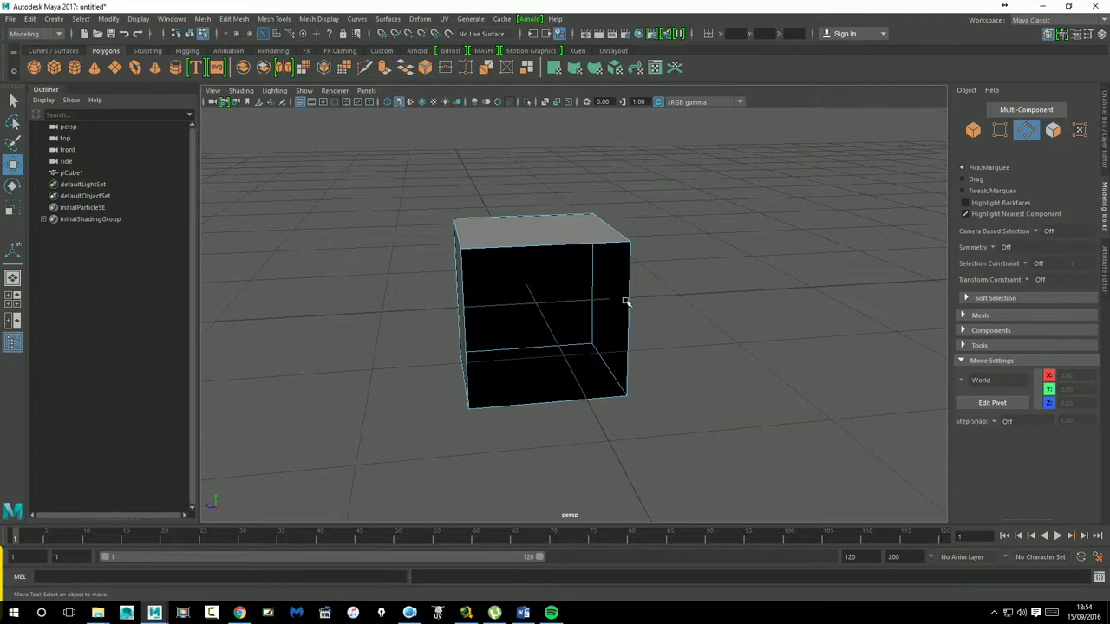
{"action": "left_click", "coordinate": [601, 303]}
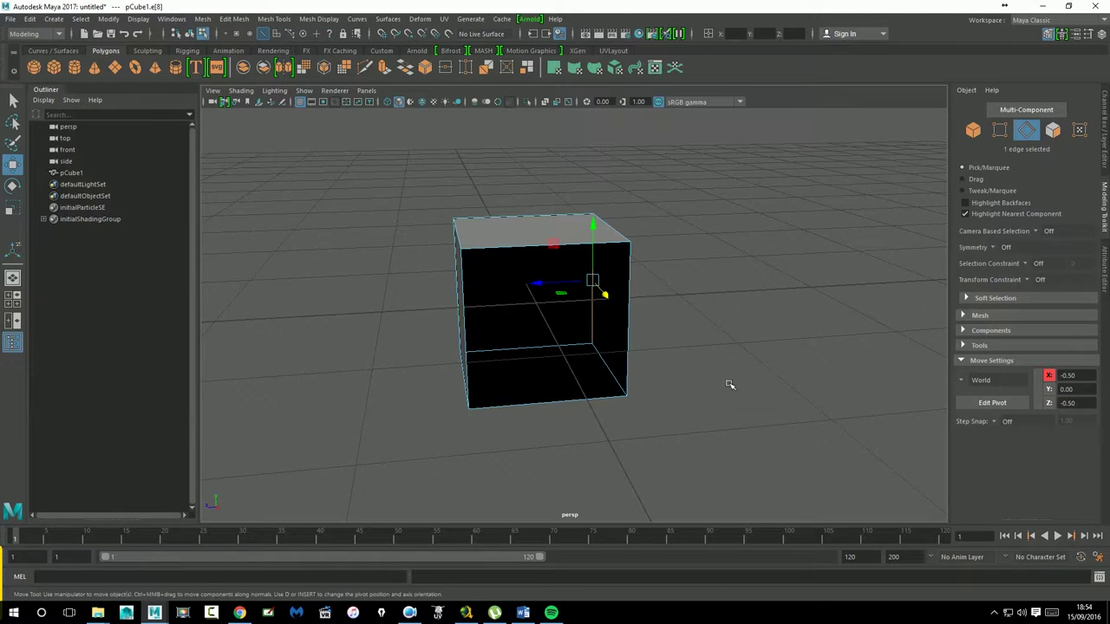
{"action": "left_click", "coordinate": [550, 350]}
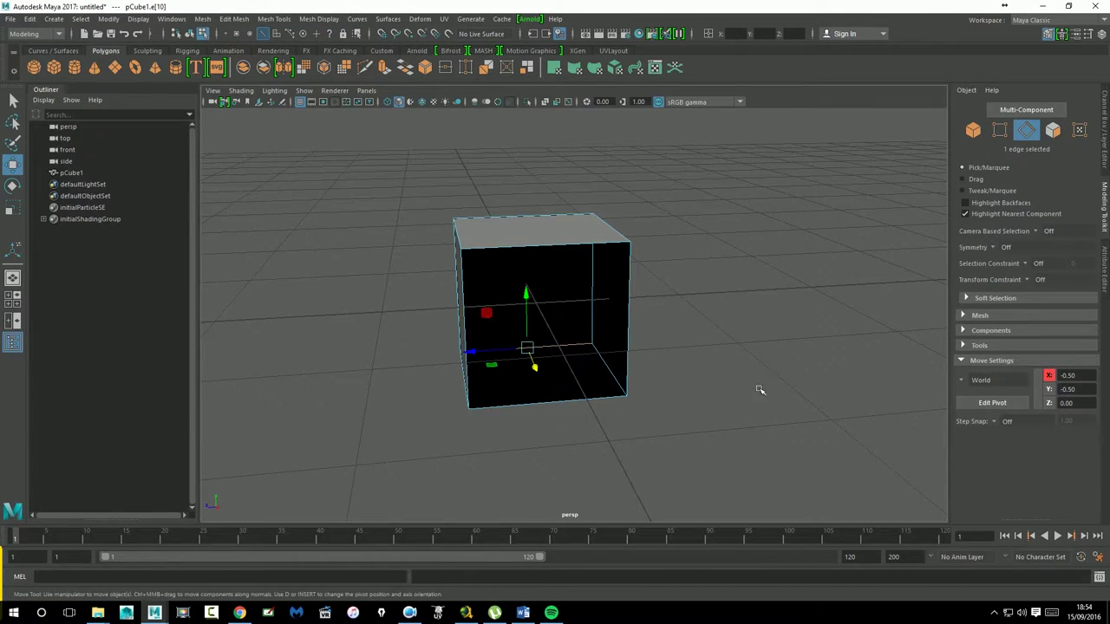
{"action": "left_click_drag", "start_coordinate": [760, 389], "coordinate": [594, 378], "text": "alt"}
{"action": "left_click", "coordinate": [641, 252]}
{"action": "mouse_move", "coordinate": [758, 463]}
{"action": "left_mouse_down", "text": "alt"}
{"action": "mouse_move", "coordinate": [689, 416]}
{"action": "mouse_move", "coordinate": [788, 411]}
{"action": "mouse_move", "coordinate": [943, 276]}
{"action": "left_mouse_up", "text": "alt"}
{"action": "key", "text": "Delete"}
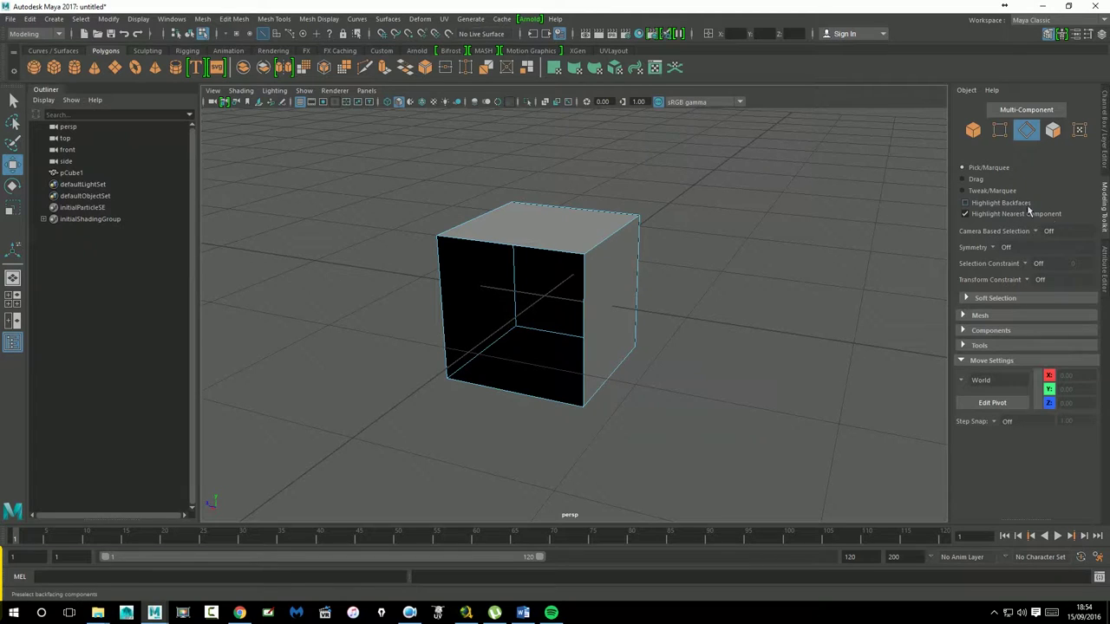
Turn on Highlight Backfaces, toggling it off and back on
{"action": "left_click", "coordinate": [965, 203]}
{"action": "left_click_drag", "start_coordinate": [555, 368], "coordinate": [665, 372], "text": "alt"}
{"action": "left_click", "coordinate": [985, 204]}
{"action": "left_click", "coordinate": [965, 203]}
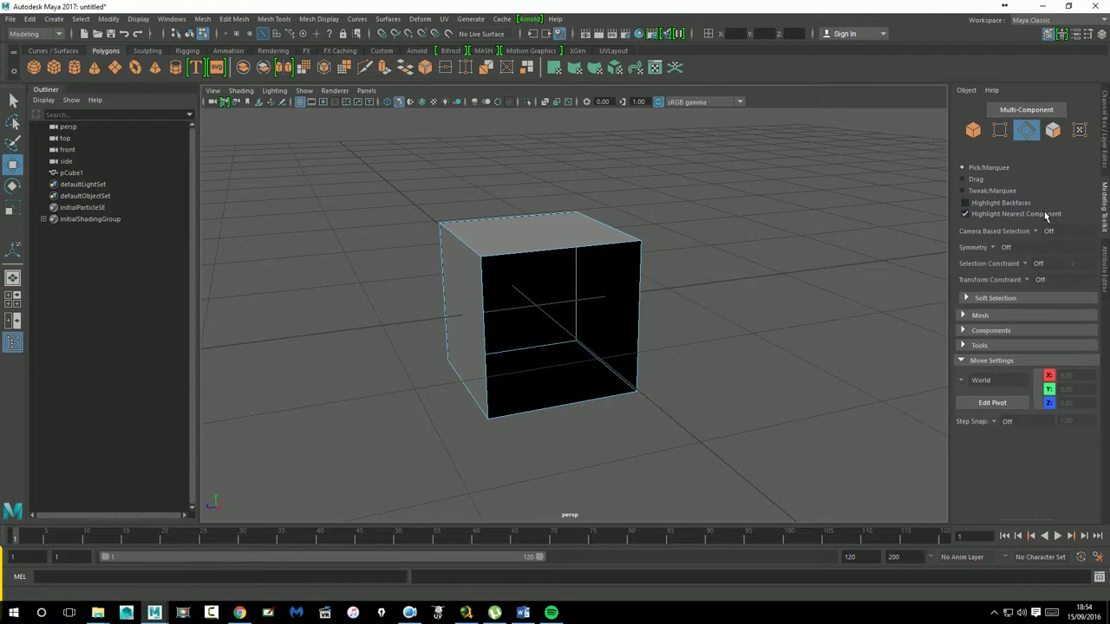
{"action": "left_click_drag", "start_coordinate": [830, 272], "coordinate": [818, 283], "text": "alt"}
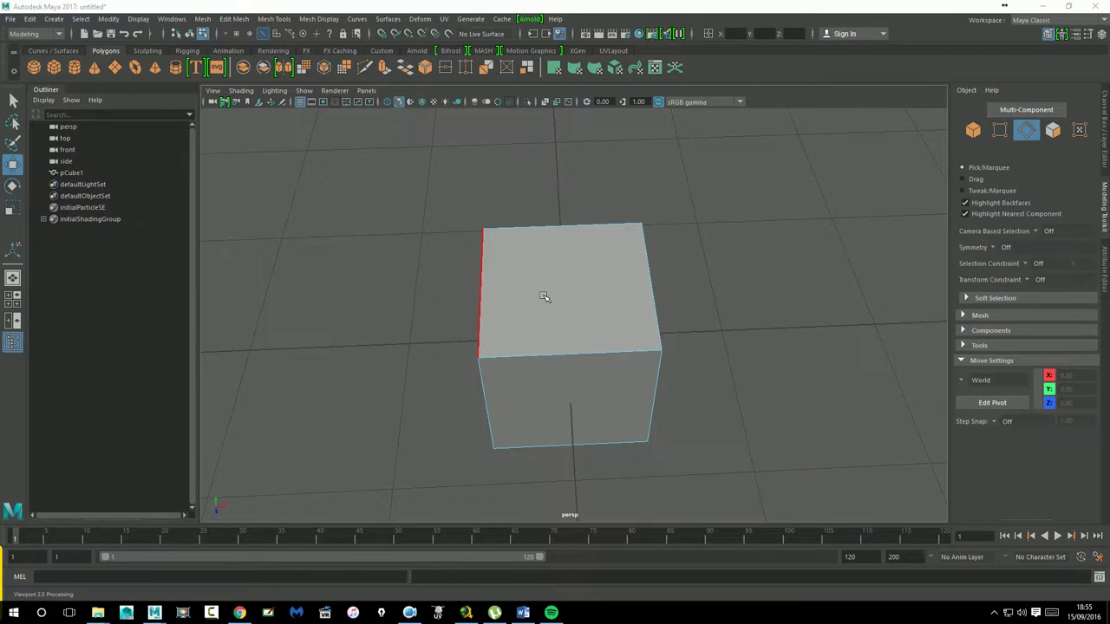
Toggle Highlight Nearest Component off and back on
{"action": "left_click", "coordinate": [970, 216]}
{"action": "left_click", "coordinate": [967, 216]}
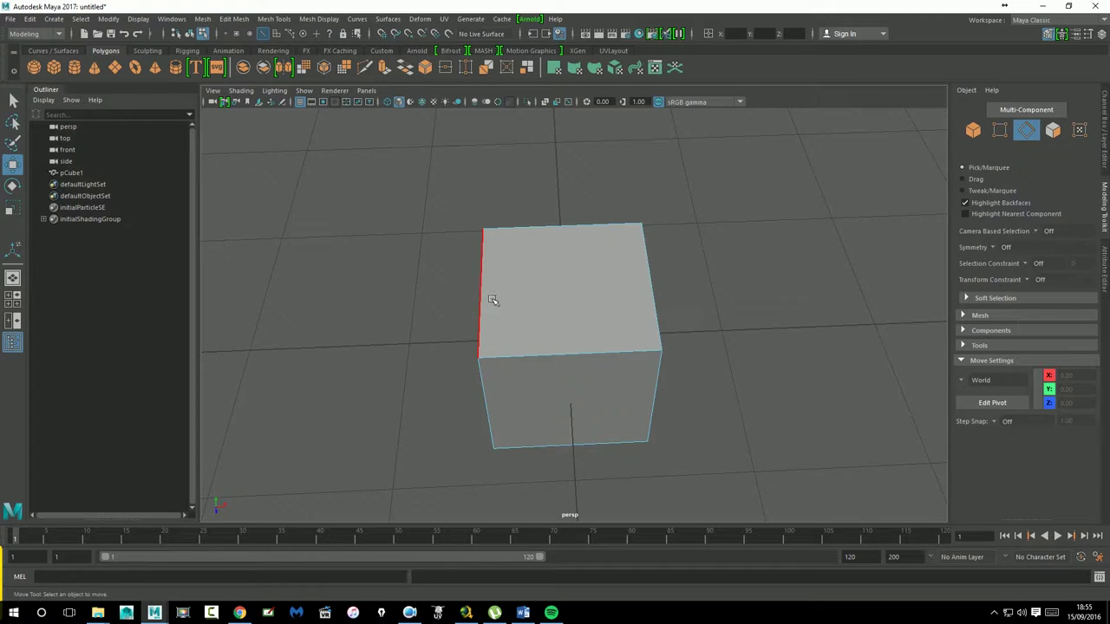
{"action": "left_click", "coordinate": [995, 215]}
{"action": "mouse_move", "coordinate": [805, 236]}
{"action": "left_mouse_down", "text": "alt"}
{"action": "mouse_move", "coordinate": [632, 240]}
{"action": "mouse_move", "coordinate": [664, 223]}
{"action": "left_mouse_up", "text": "alt"}
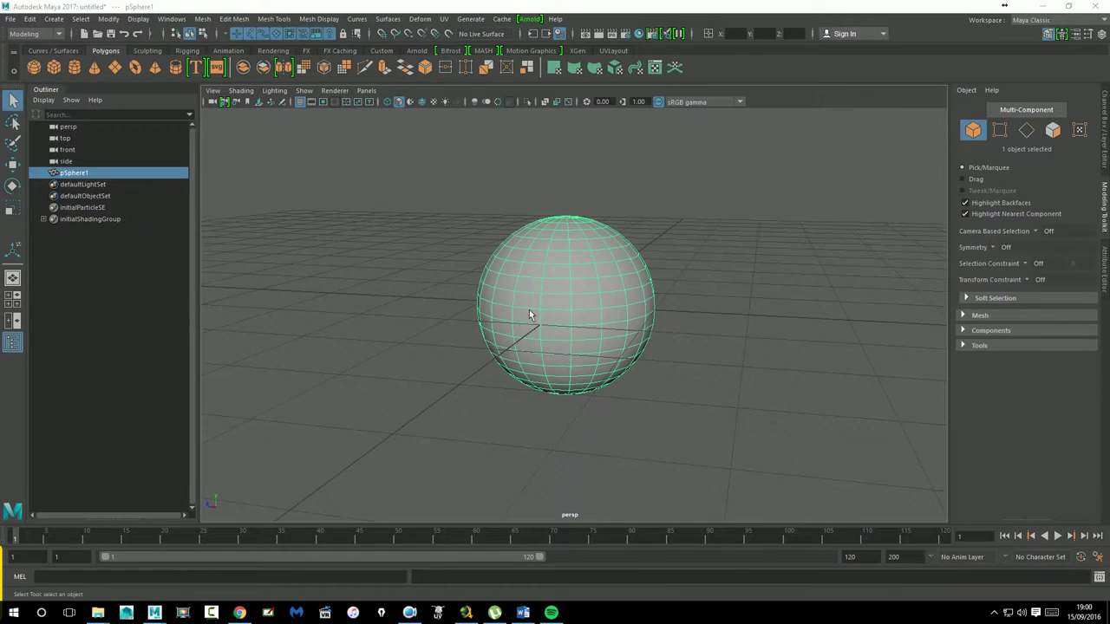
Switch the sphere to vertex mode and box-select 41 front vertices
{"action": "left_click_drag", "start_coordinate": [578, 344], "coordinate": [601, 314], "text": "alt"}
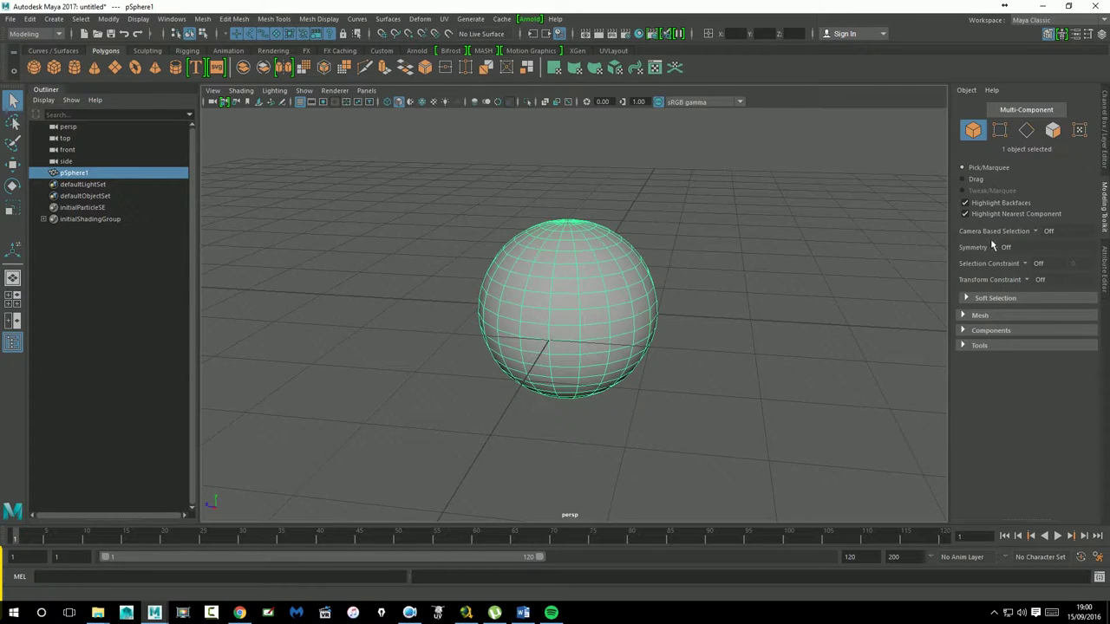
{"action": "left_click_drag", "start_coordinate": [560, 292], "coordinate": [602, 300], "text": "alt"}
{"action": "right_click", "coordinate": [563, 276]}
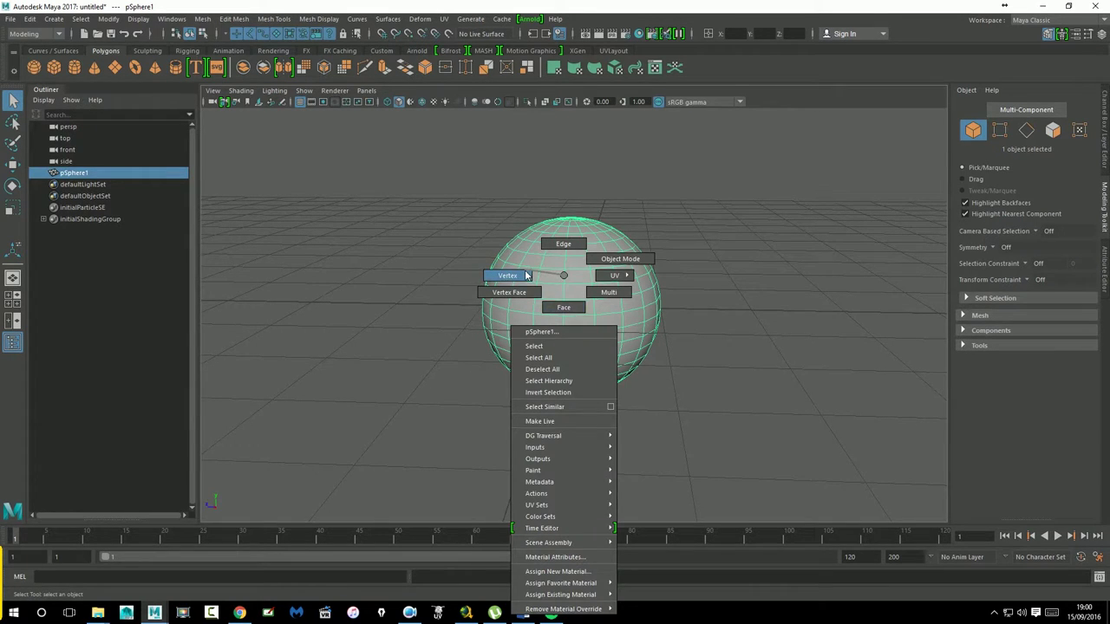
{"action": "right_click_drag", "start_coordinate": [563, 310], "coordinate": [512, 276]}
{"action": "left_click_drag", "start_coordinate": [681, 384], "coordinate": [732, 374], "text": "alt"}
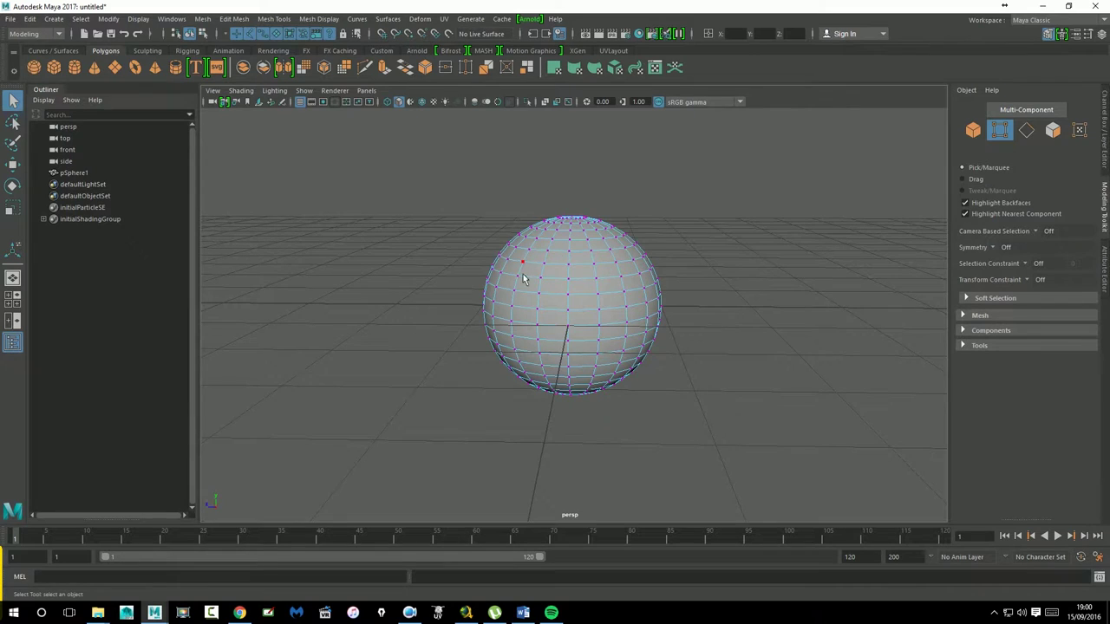
{"action": "left_click_drag", "start_coordinate": [526, 274], "coordinate": [625, 355]}
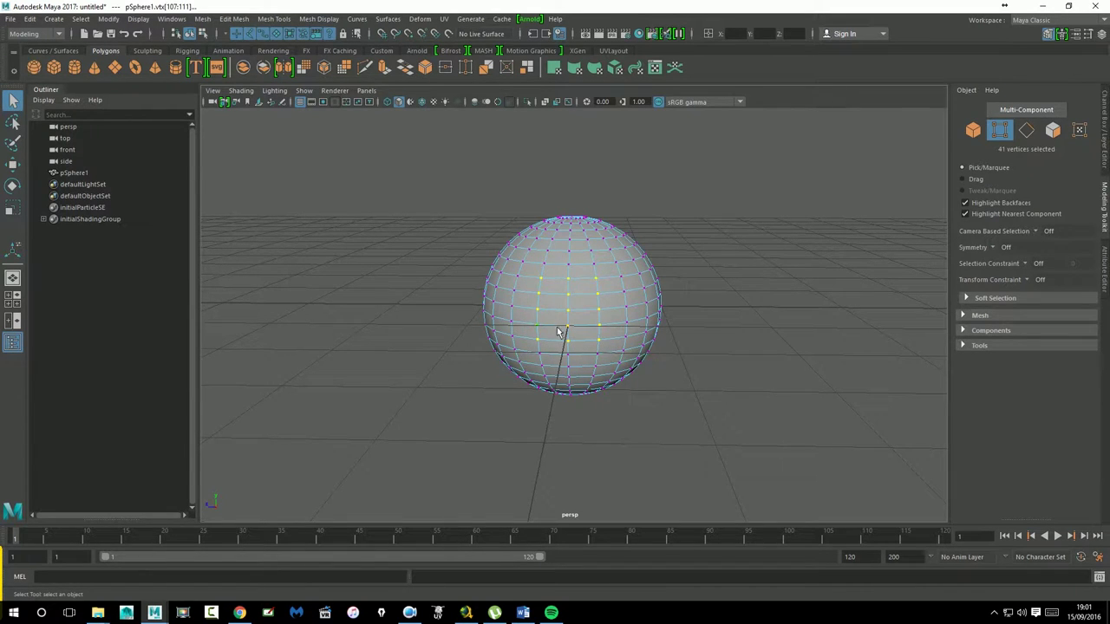
{"action": "mouse_move", "coordinate": [621, 430]}
{"action": "left_mouse_down", "text": "alt"}
{"action": "mouse_move", "coordinate": [833, 424]}
{"action": "mouse_move", "coordinate": [624, 413]}
{"action": "mouse_move", "coordinate": [572, 425]}
{"action": "left_mouse_up", "text": "alt"}
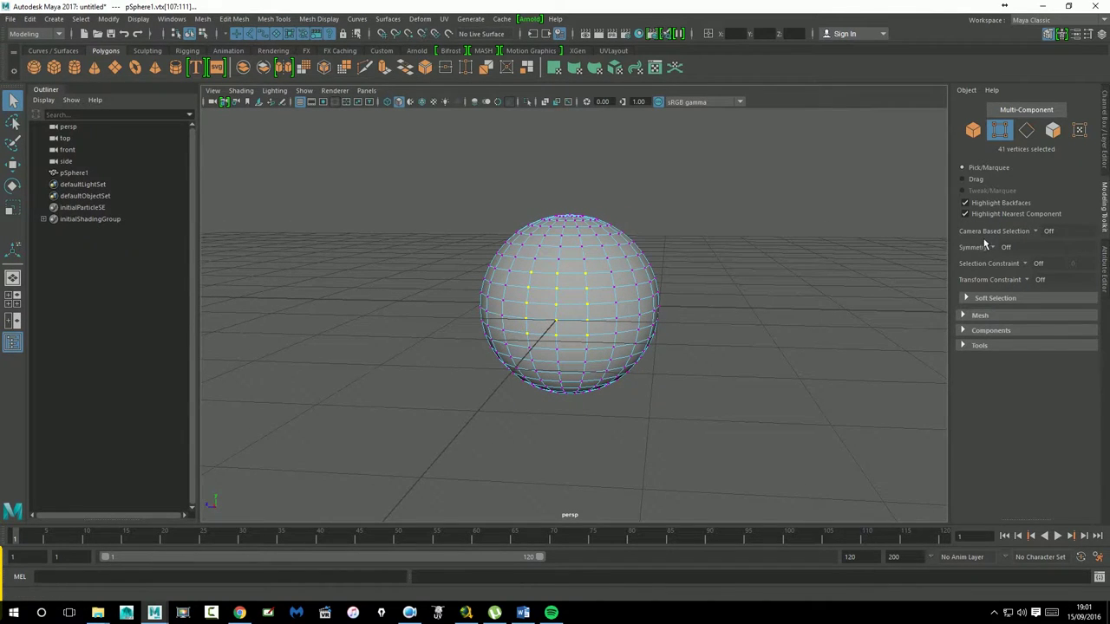
Set Camera Based Selection to On and box-select 12 front vertices
{"action": "left_click", "coordinate": [764, 305]}
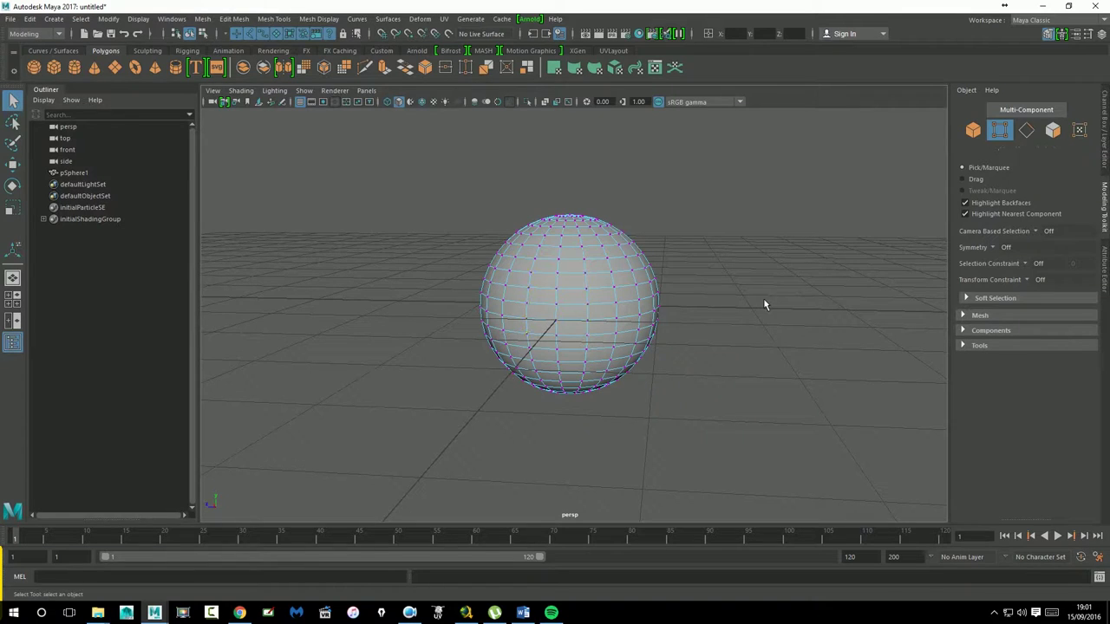
{"action": "left_click", "coordinate": [1036, 232]}
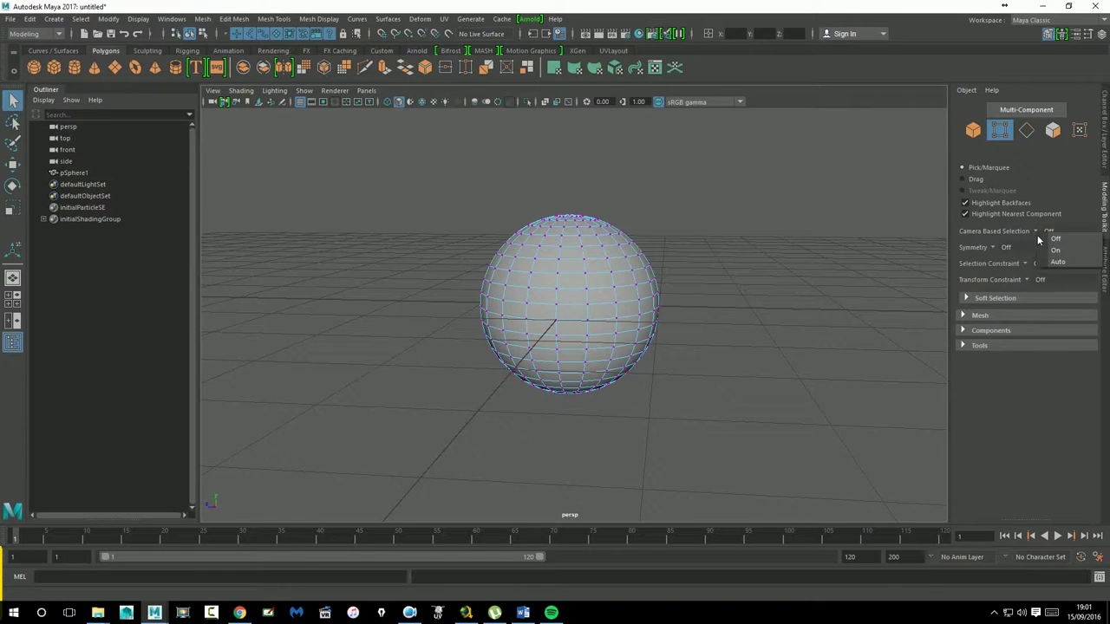
{"action": "left_click", "coordinate": [1056, 250]}
{"action": "left_click_drag", "start_coordinate": [703, 310], "coordinate": [620, 299], "text": "alt"}
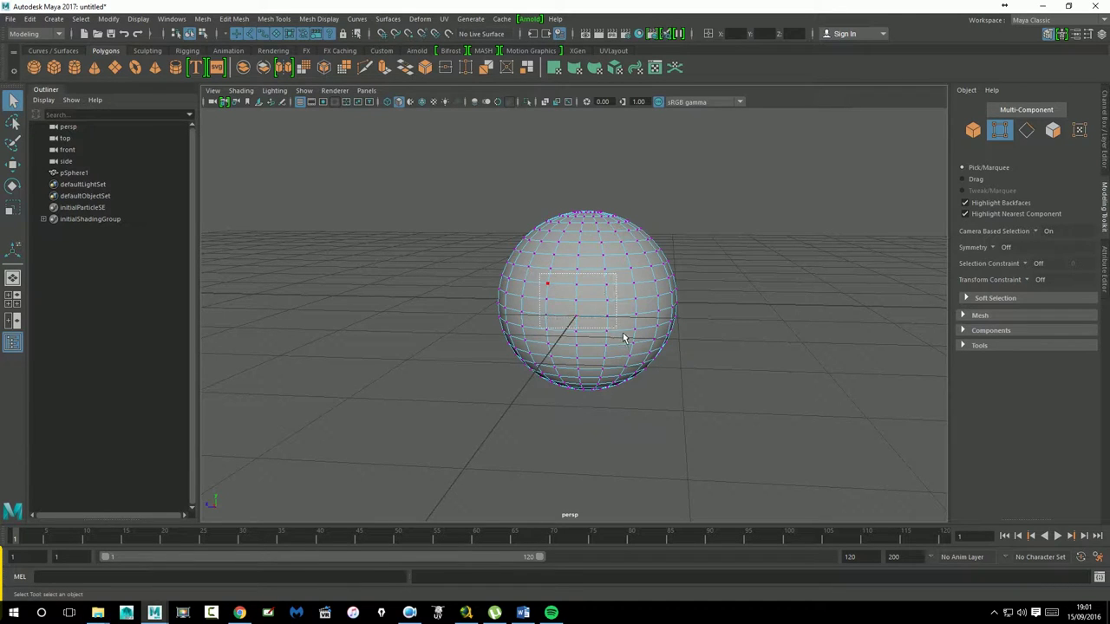
{"action": "left_click_drag", "start_coordinate": [622, 332], "coordinate": [627, 343]}
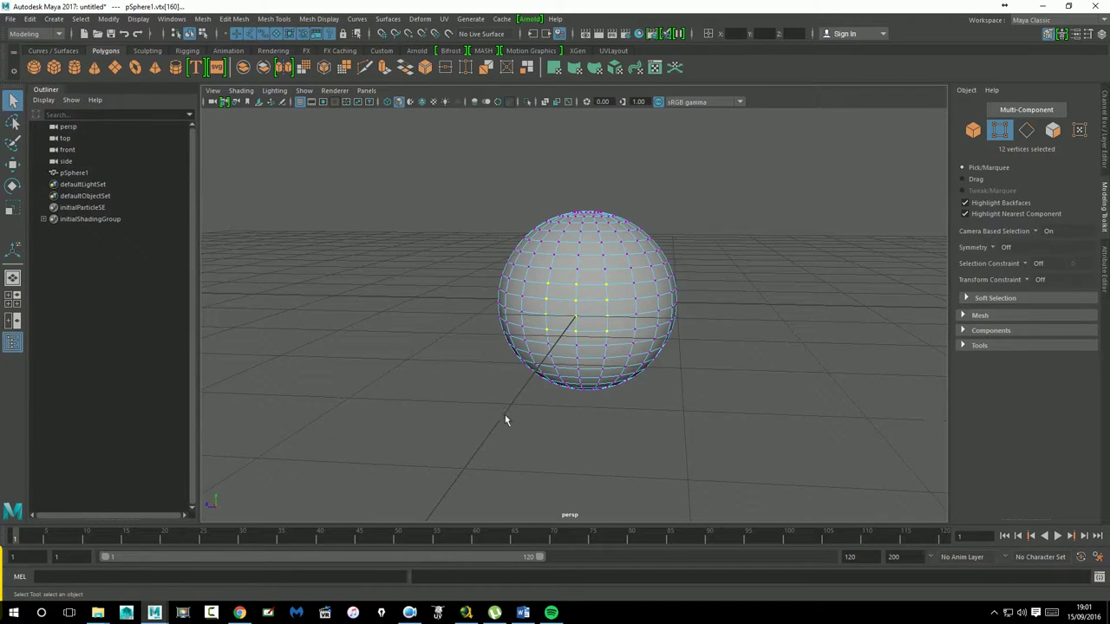
{"action": "mouse_move", "coordinate": [504, 420]}
{"action": "left_mouse_down", "text": "alt"}
{"action": "mouse_move", "coordinate": [636, 409]}
{"action": "mouse_move", "coordinate": [693, 416]}
{"action": "left_mouse_up", "text": "alt"}
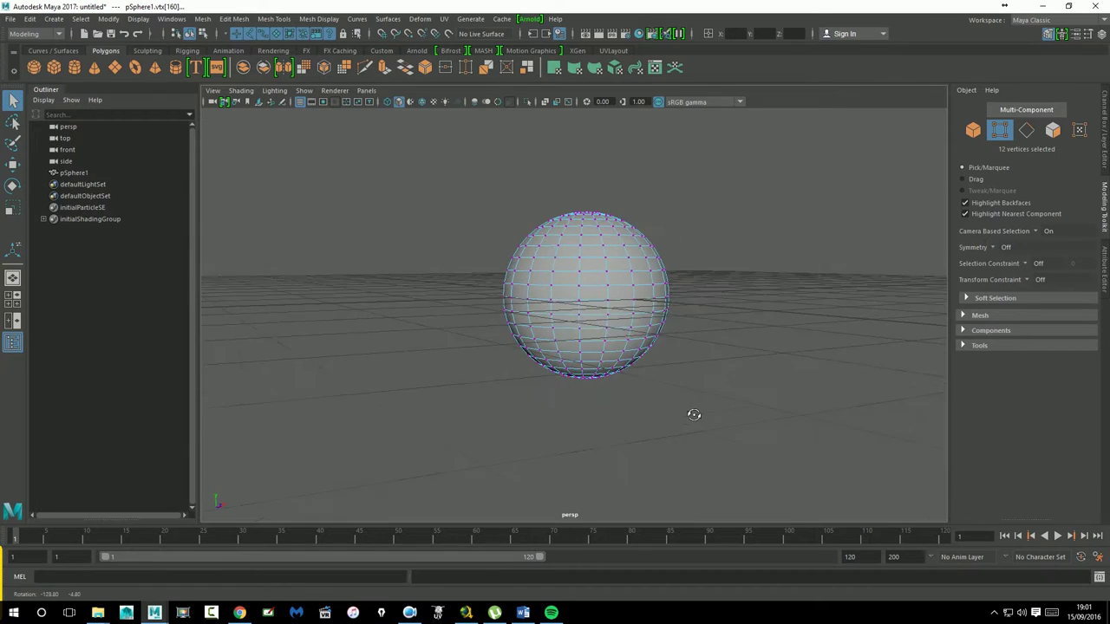
{"action": "mouse_move", "coordinate": [567, 453]}
{"action": "left_mouse_down", "text": "alt"}
{"action": "mouse_move", "coordinate": [595, 441]}
{"action": "mouse_move", "coordinate": [686, 443]}
{"action": "mouse_move", "coordinate": [391, 444]}
{"action": "left_mouse_up", "text": "alt"}
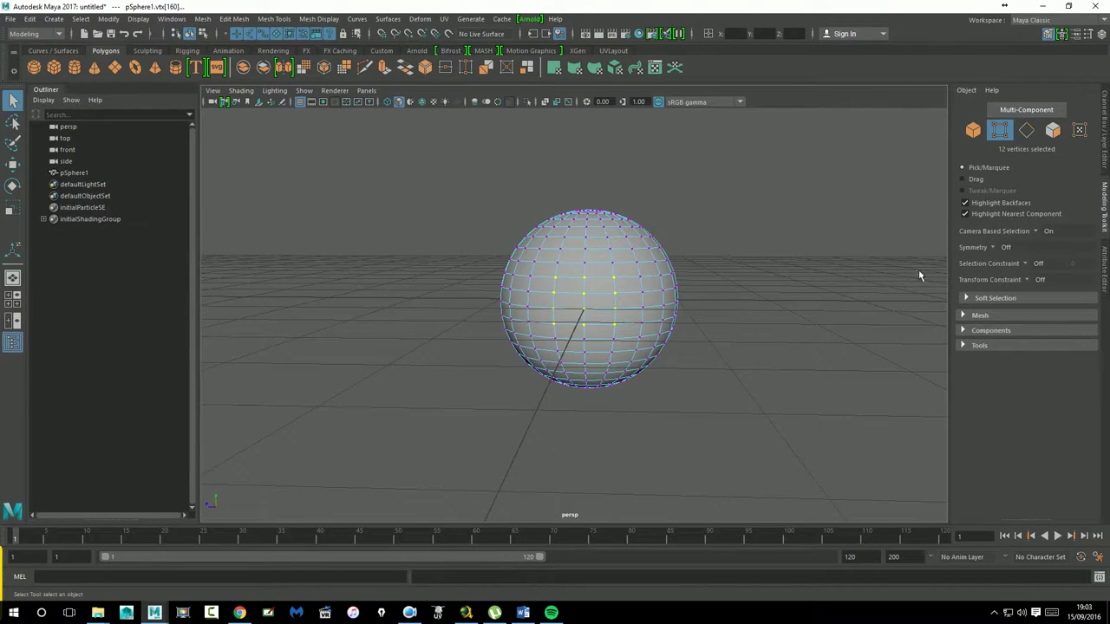
Set Camera Based Selection to Auto, clear the selection, and return to object mode
{"action": "left_click", "coordinate": [1036, 233]}
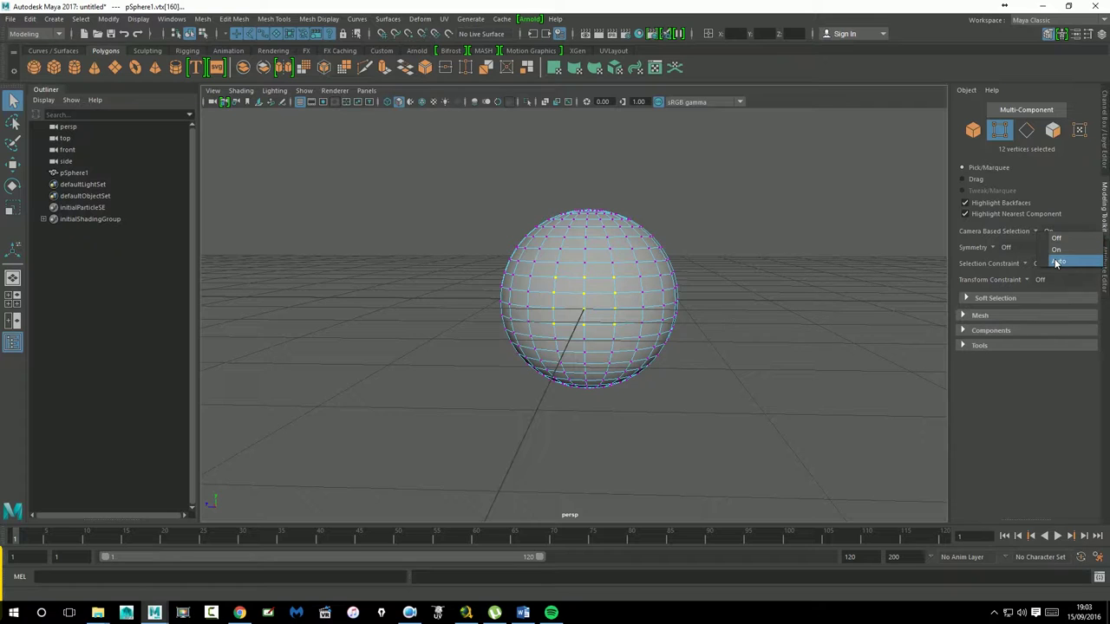
{"action": "left_click", "coordinate": [1056, 262]}
{"action": "left_click_drag", "start_coordinate": [738, 266], "coordinate": [723, 286], "text": "alt"}
{"action": "left_click", "coordinate": [722, 286]}
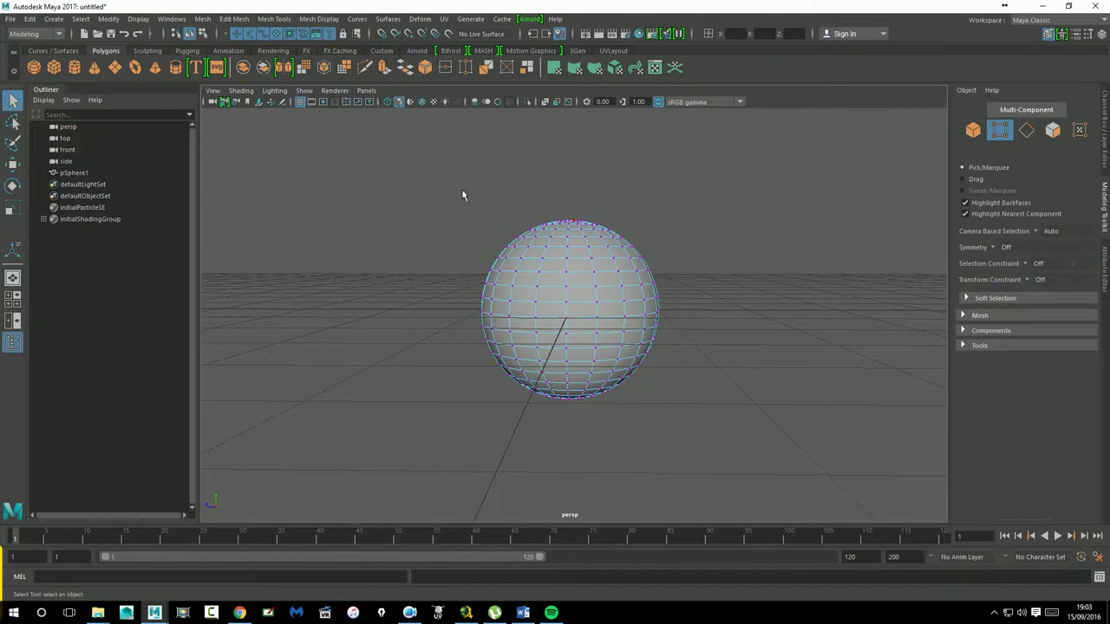
{"action": "right_click_drag", "start_coordinate": [579, 281], "coordinate": [717, 267]}
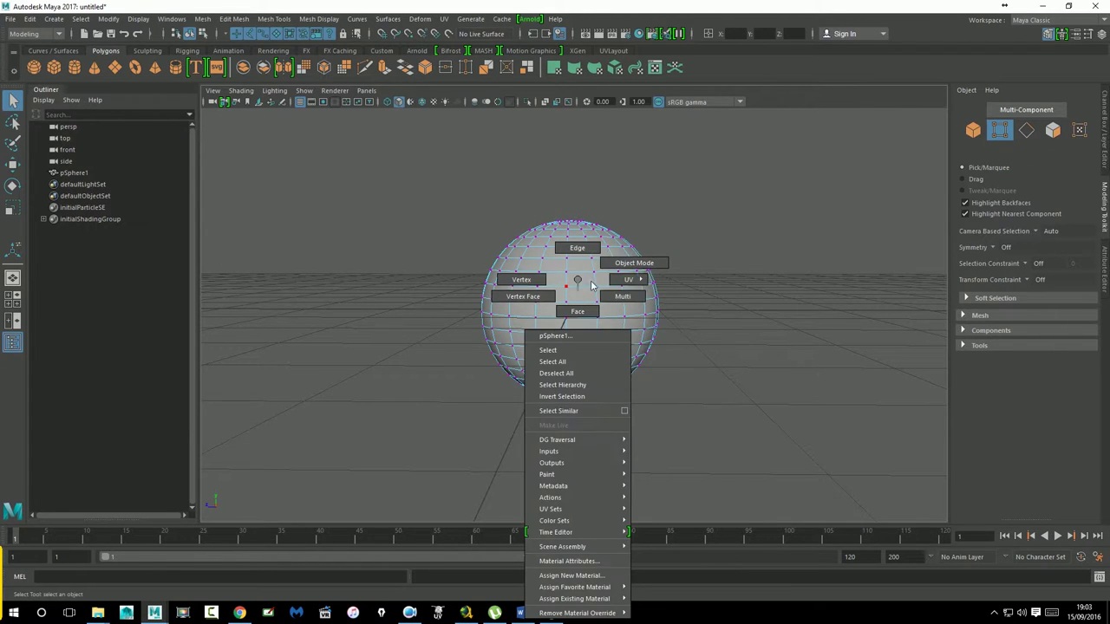
{"action": "left_click", "coordinate": [736, 276]}
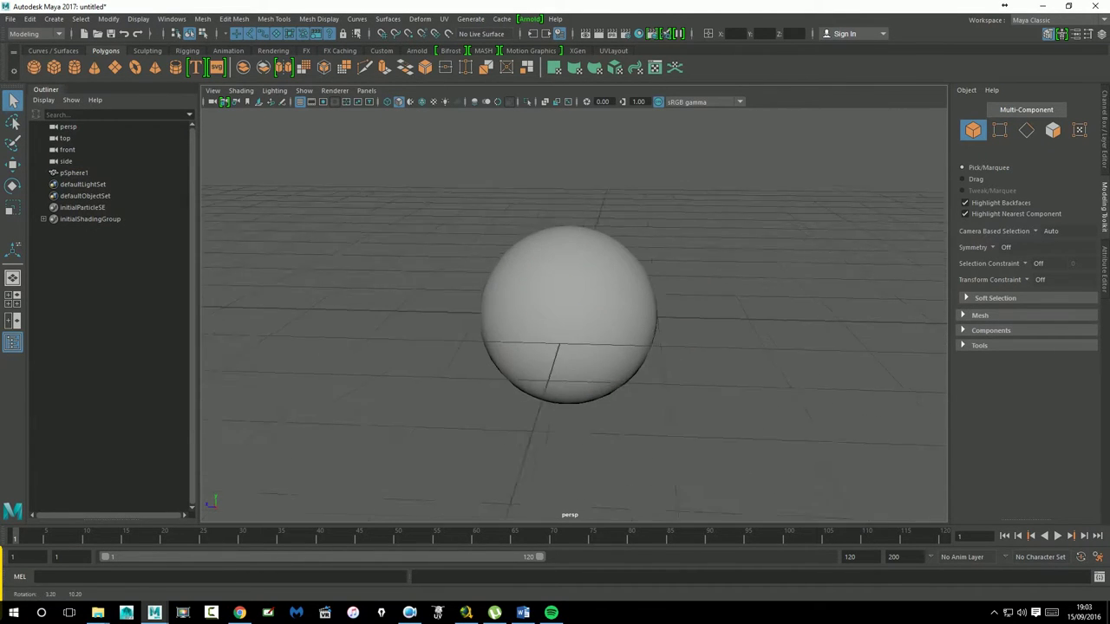
Put the sphere into vertex mode and box-select 15 front vertices
{"action": "left_click", "coordinate": [642, 339]}
{"action": "left_click_drag", "start_coordinate": [696, 350], "coordinate": [707, 343], "text": "alt"}
{"action": "right_click_drag", "start_coordinate": [632, 309], "coordinate": [633, 334]}
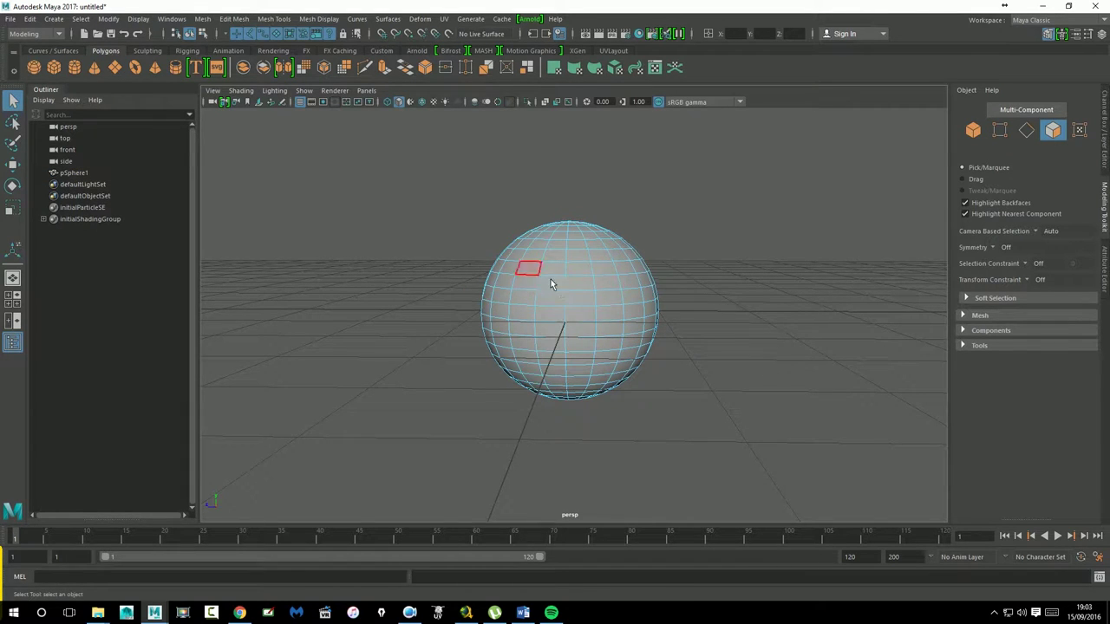
{"action": "right_click_drag", "start_coordinate": [550, 283], "coordinate": [507, 280]}
{"action": "left_click_drag", "start_coordinate": [598, 325], "coordinate": [620, 352]}
{"action": "mouse_move", "coordinate": [620, 352]}
{"action": "left_mouse_down", "text": "alt"}
{"action": "mouse_move", "coordinate": [684, 426]}
{"action": "mouse_move", "coordinate": [543, 401]}
{"action": "left_mouse_up", "text": "alt"}
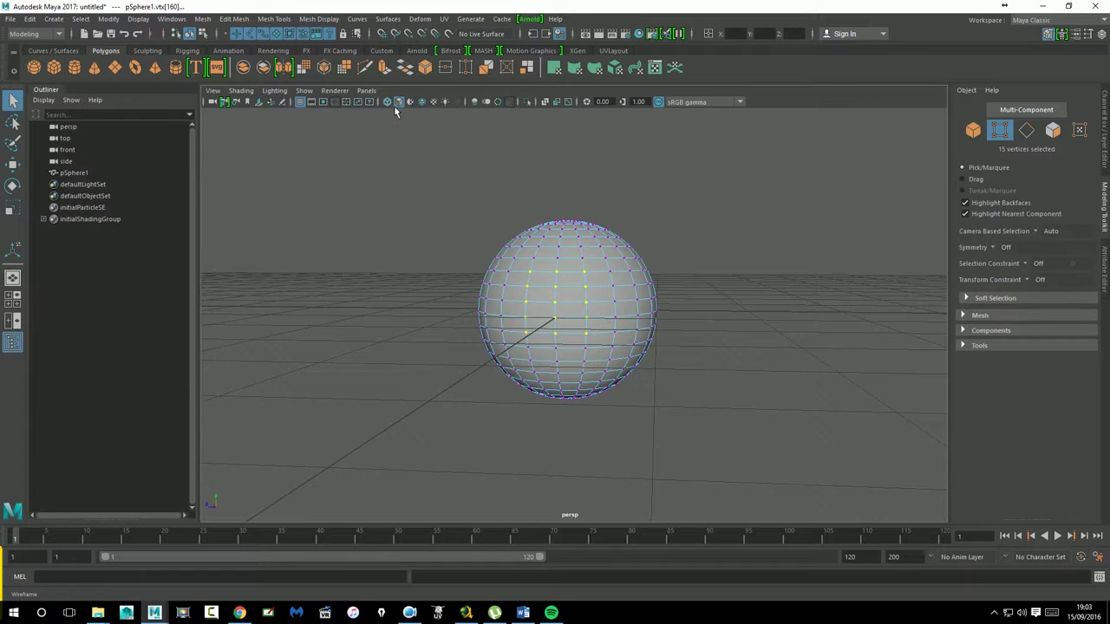
Switch to wireframe and box-select 48 vertices through the sphere
{"action": "left_click", "coordinate": [395, 107]}
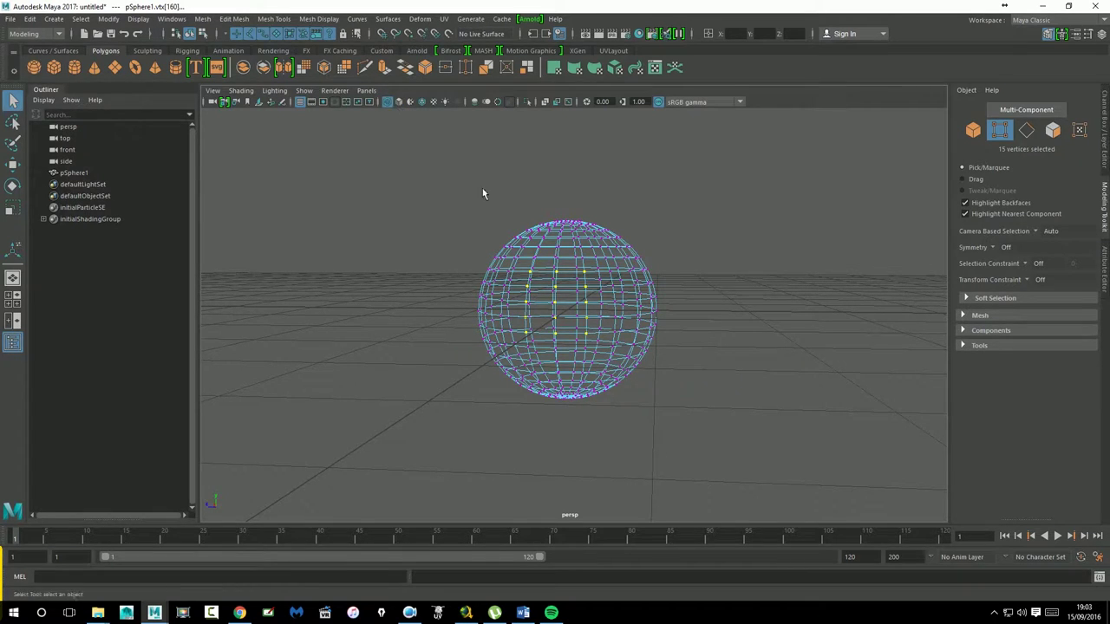
{"action": "left_click_drag", "start_coordinate": [505, 258], "coordinate": [615, 352]}
{"action": "mouse_move", "coordinate": [664, 442]}
{"action": "left_mouse_down", "text": "alt"}
{"action": "mouse_move", "coordinate": [538, 412]}
{"action": "mouse_move", "coordinate": [745, 416]}
{"action": "mouse_move", "coordinate": [620, 423]}
{"action": "mouse_move", "coordinate": [535, 408]}
{"action": "left_mouse_up", "text": "alt"}
Return to smooth shading, select 18 front vertices, and set Camera Based Selection to Off
{"action": "left_click", "coordinate": [399, 101]}
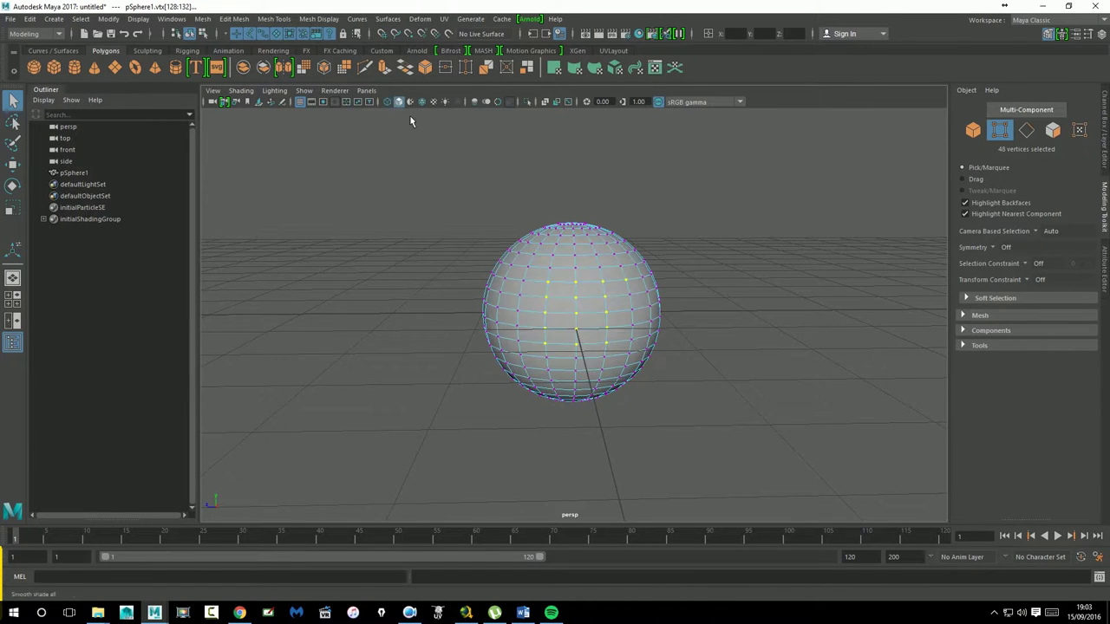
{"action": "left_click_drag", "start_coordinate": [529, 276], "coordinate": [612, 365]}
{"action": "mouse_move", "coordinate": [560, 405]}
{"action": "left_mouse_down", "text": "alt"}
{"action": "mouse_move", "coordinate": [751, 413]}
{"action": "mouse_move", "coordinate": [815, 286]}
{"action": "mouse_move", "coordinate": [962, 280]}
{"action": "left_mouse_up", "text": "alt"}
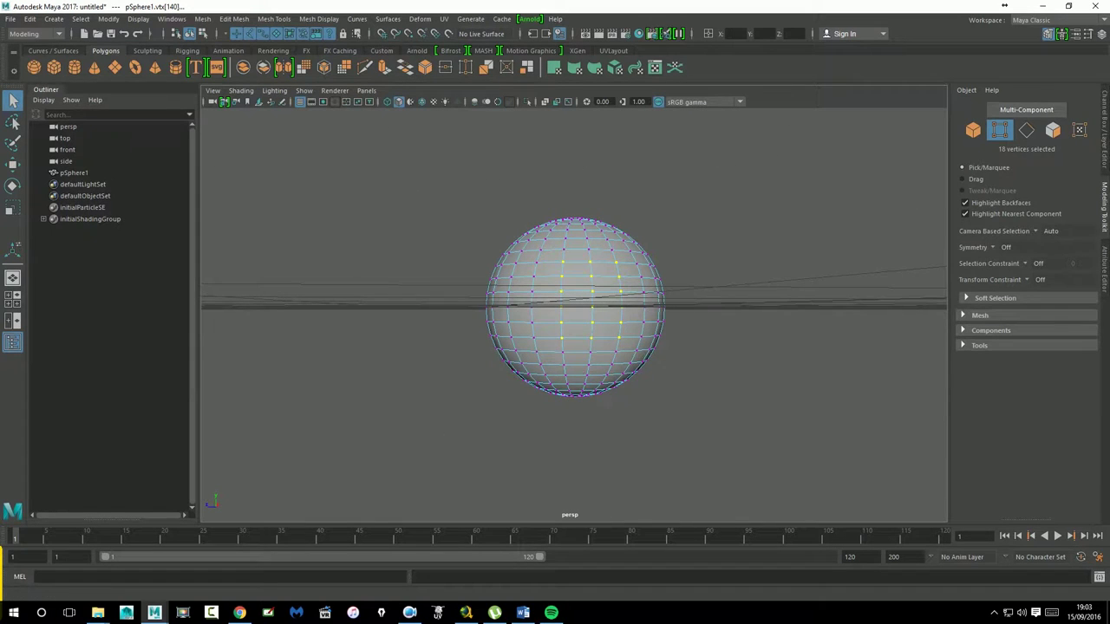
{"action": "left_click", "coordinate": [1048, 232]}
{"action": "left_click", "coordinate": [736, 280]}
{"action": "left_click_drag", "start_coordinate": [763, 297], "coordinate": [655, 300], "text": "alt"}
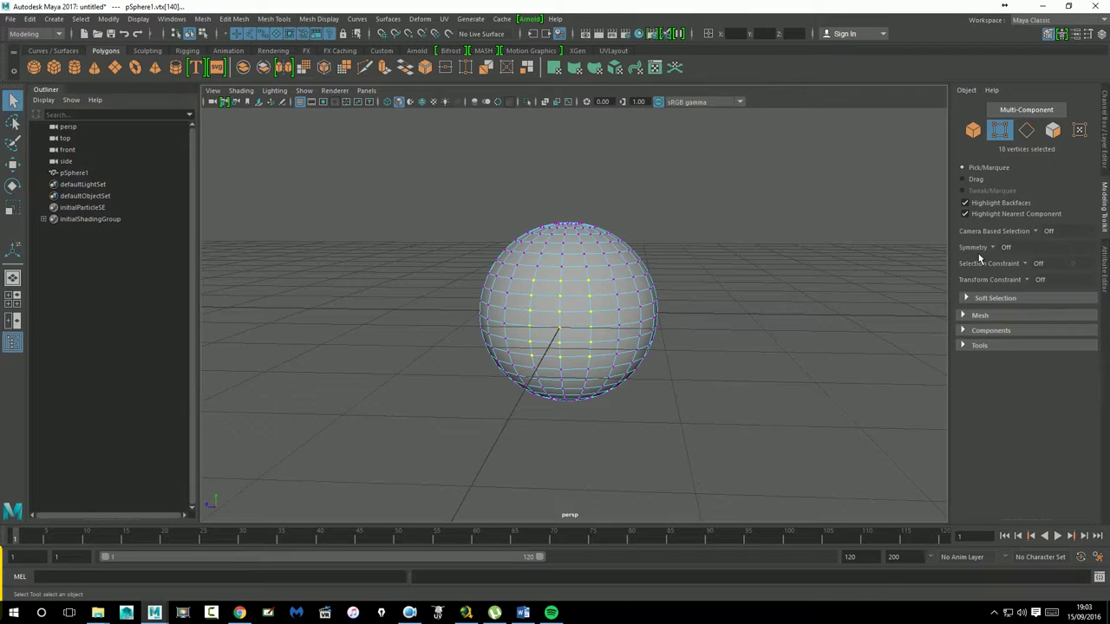
Clear the vertex selection and check the symmetry options, leaving symmetry off
{"action": "left_click", "coordinate": [737, 293]}
{"action": "left_click", "coordinate": [995, 250]}
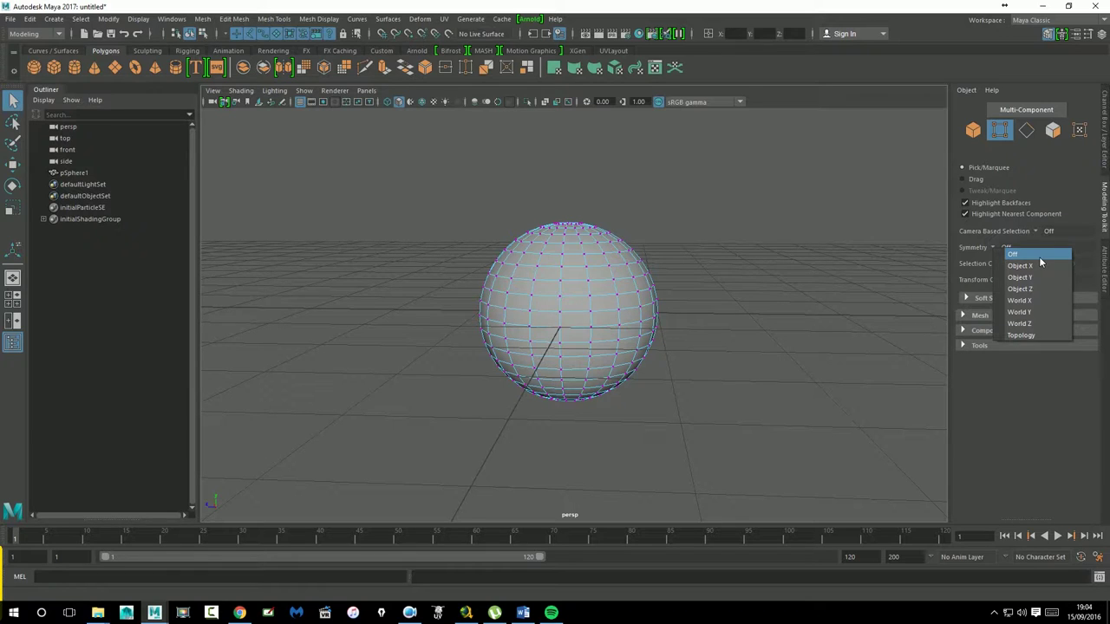
{"action": "left_click", "coordinate": [825, 202]}
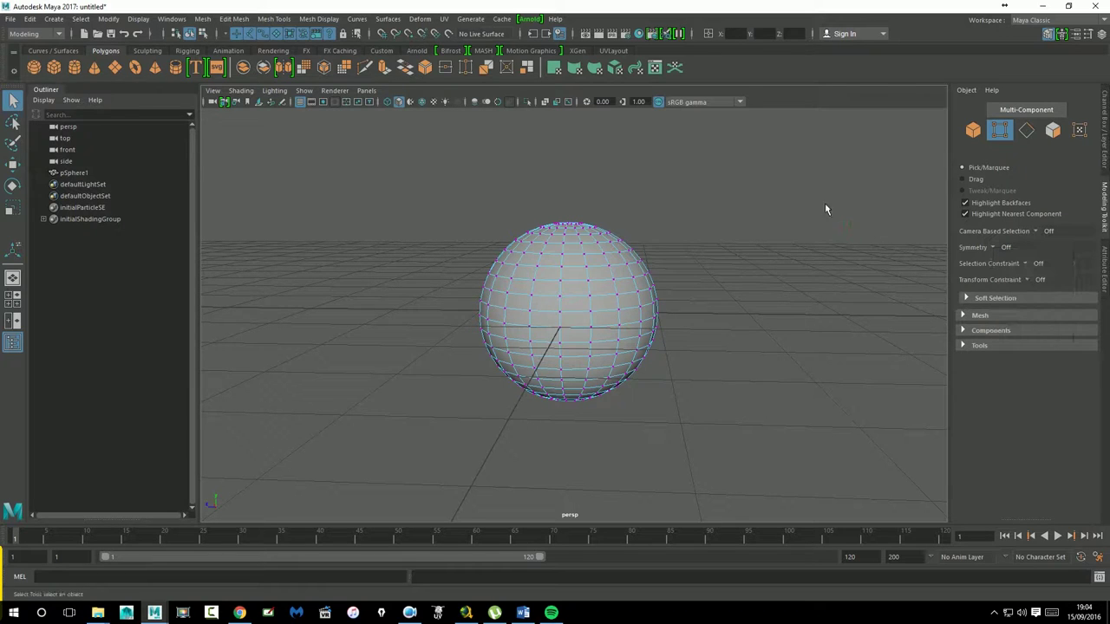
Pick a single vertex, return to object mode with F8, and delete the sphere
{"action": "left_click", "coordinate": [624, 304]}
{"action": "left_click_drag", "start_coordinate": [690, 363], "coordinate": [702, 367], "text": "alt"}
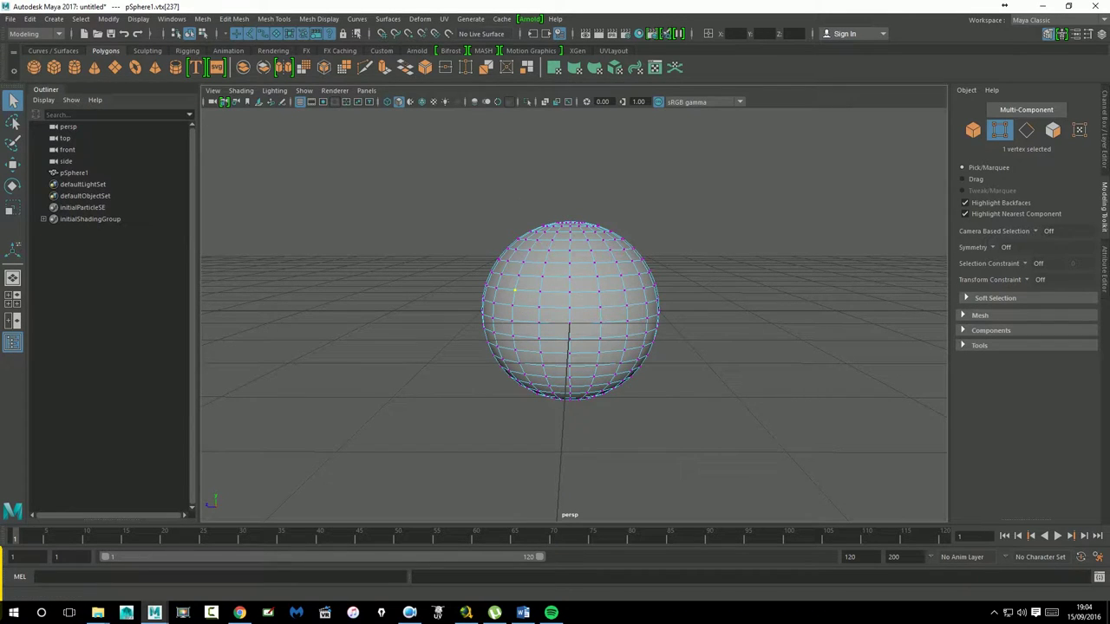
{"action": "key", "text": "F8"}
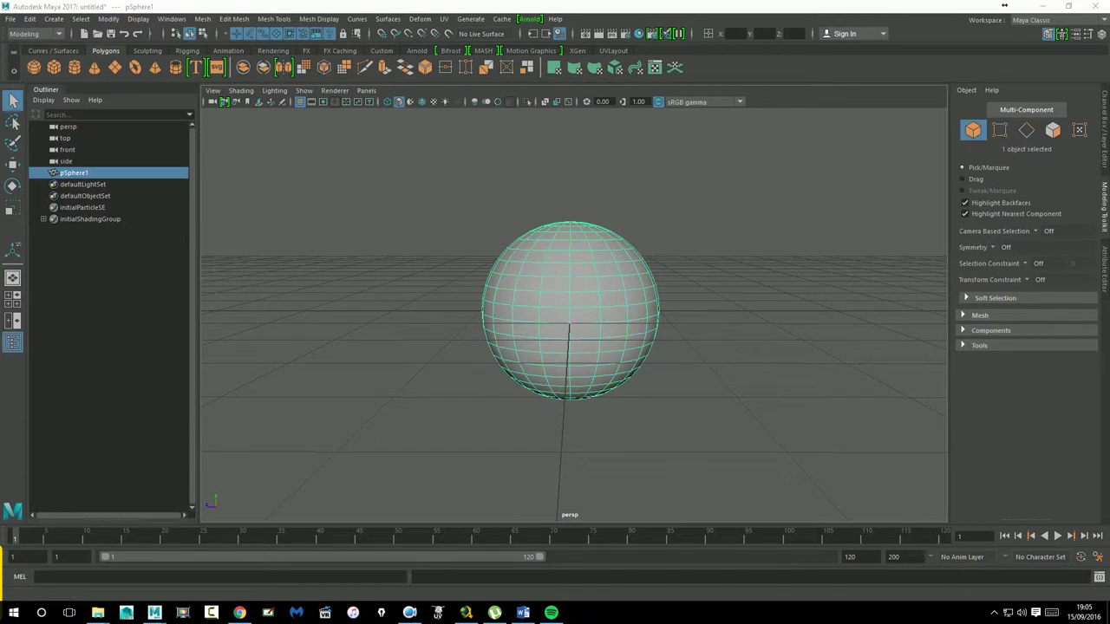
{"action": "mouse_move", "coordinate": [725, 260]}
{"action": "left_mouse_down", "text": "alt"}
{"action": "mouse_move", "coordinate": [693, 252]}
{"action": "mouse_move", "coordinate": [715, 255]}
{"action": "left_mouse_up", "text": "alt"}
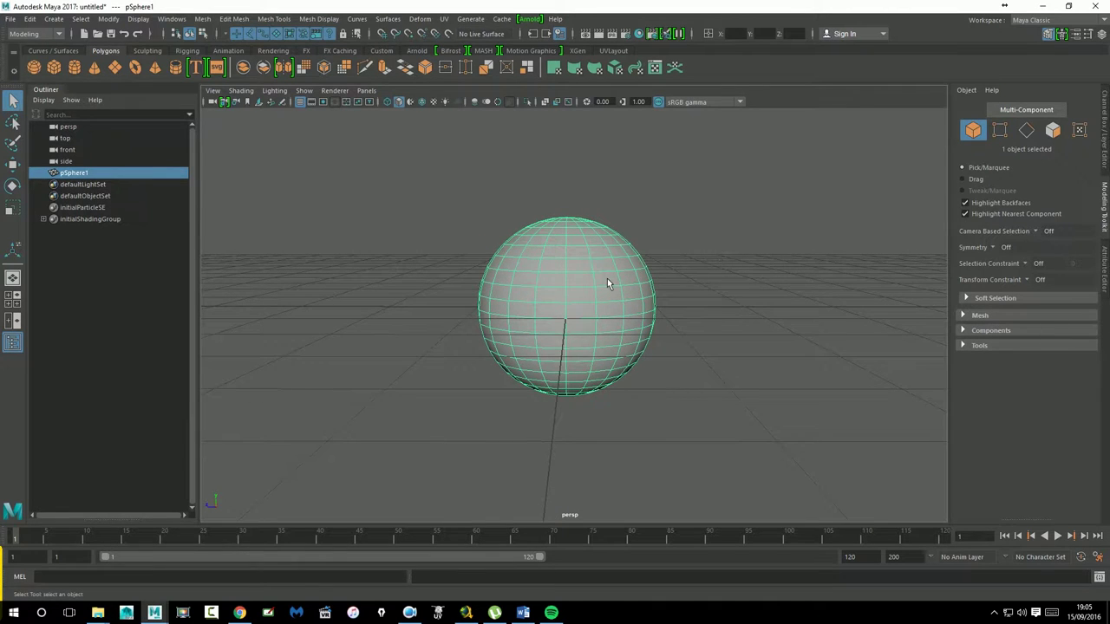
{"action": "key", "text": "Delete"}
Create pCube1 and set its Subdivisions Width, Height and Depth to 6
{"action": "left_click", "coordinate": [53, 66]}
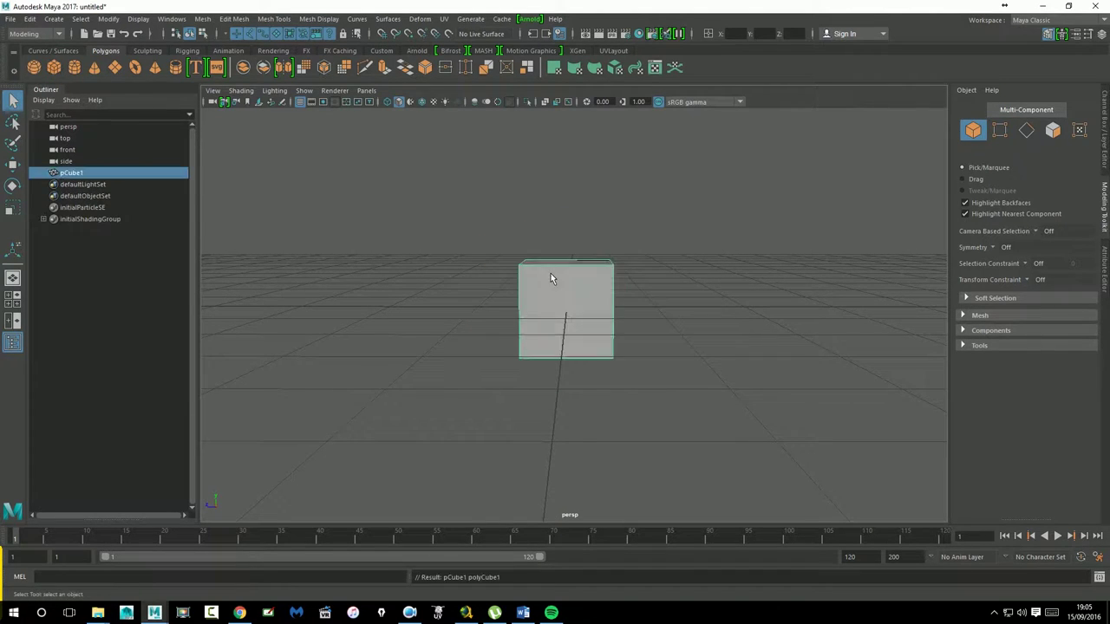
{"action": "left_click", "coordinate": [1105, 264]}
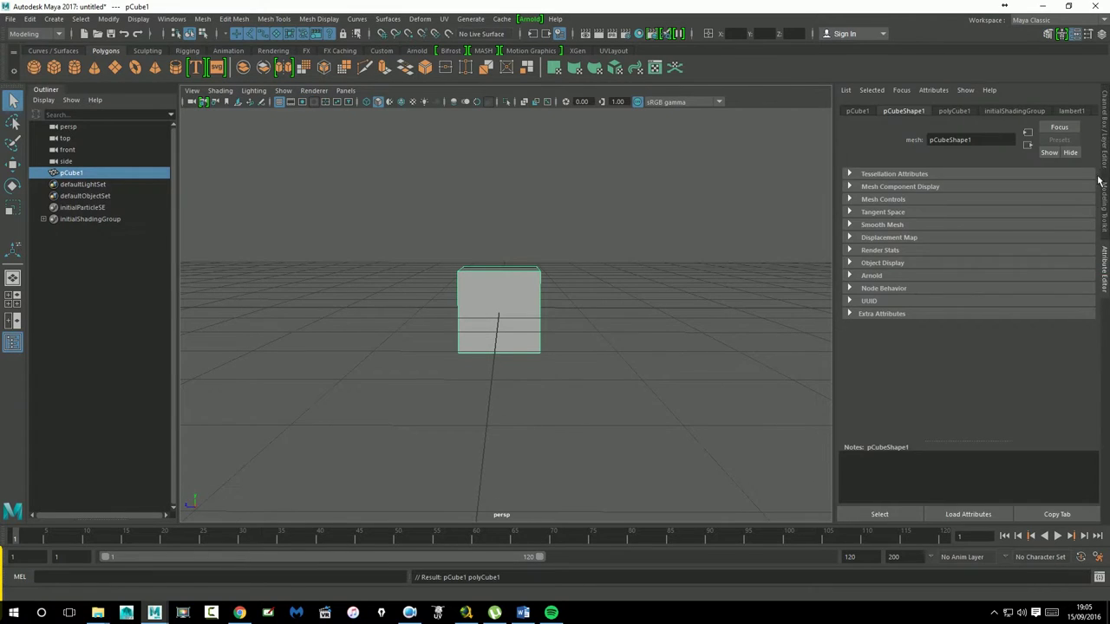
{"action": "left_click", "coordinate": [1106, 149]}
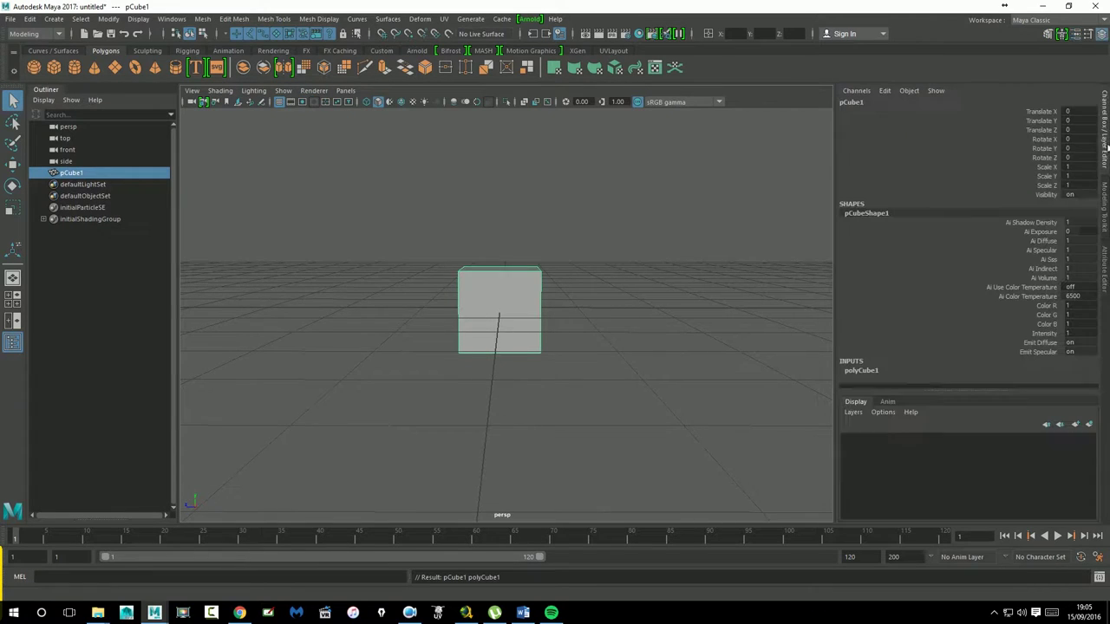
{"action": "left_click", "coordinate": [866, 371]}
{"action": "left_click_drag", "start_coordinate": [1073, 346], "coordinate": [1076, 369]}
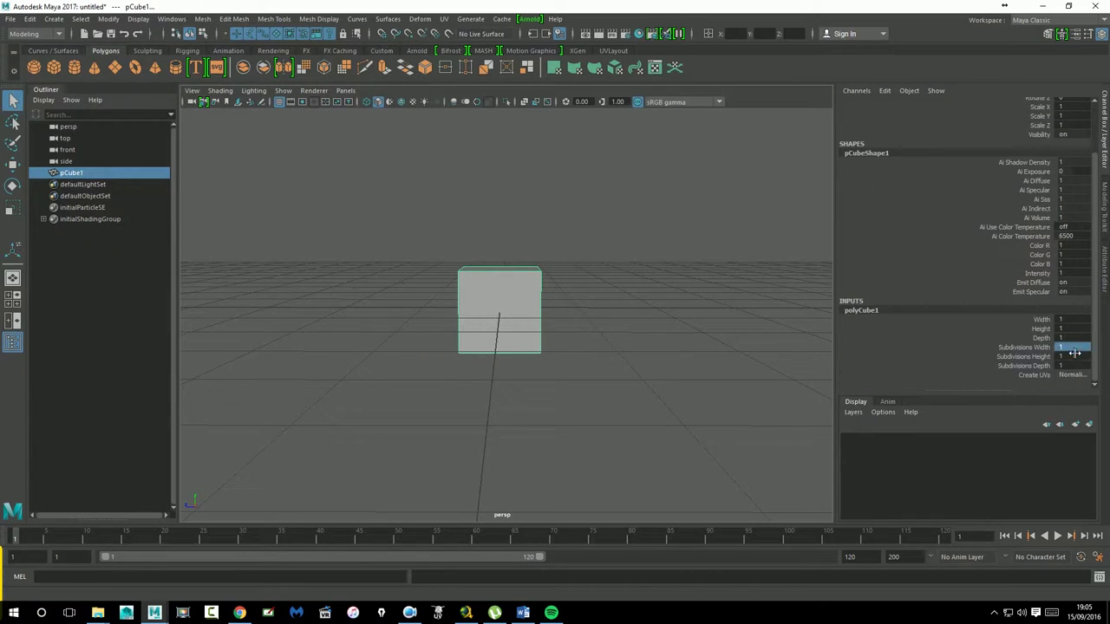
{"action": "key", "text": "Return"}
Zoom in and orbit to a three-quarter view of the selected cube
{"action": "left_click", "coordinate": [679, 272]}
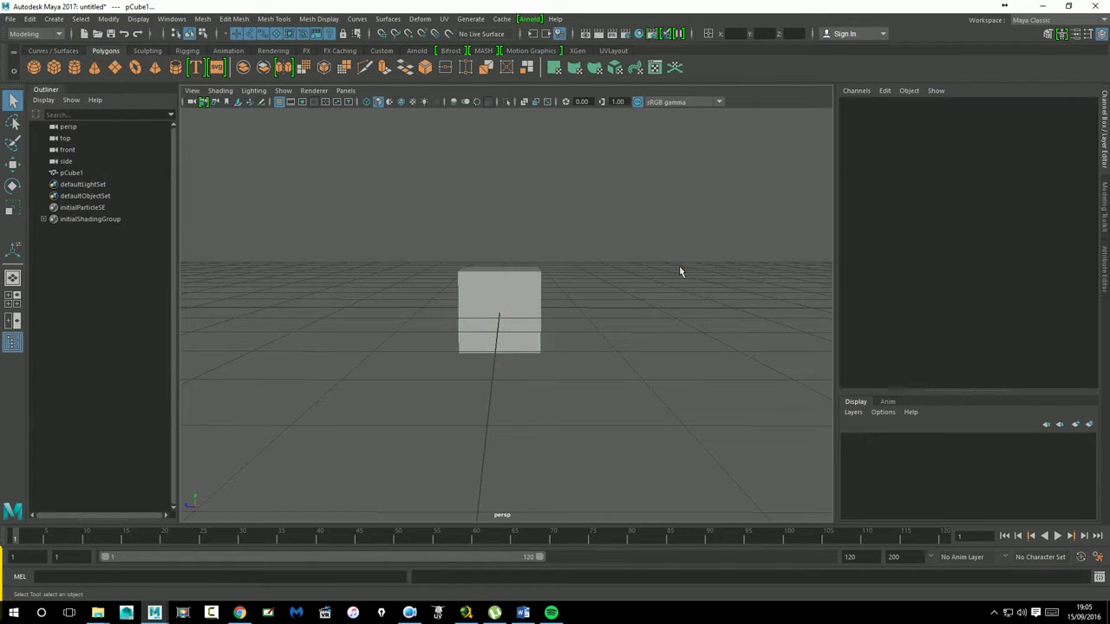
{"action": "right_click_drag", "start_coordinate": [605, 287], "coordinate": [703, 295], "text": "alt"}
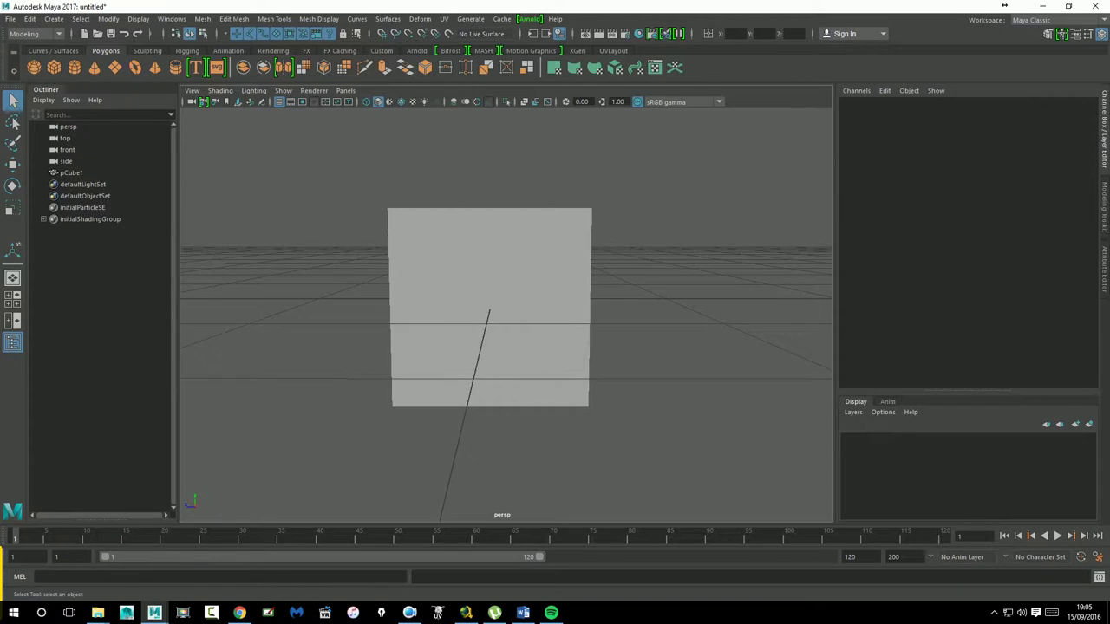
{"action": "left_click", "coordinate": [668, 214]}
{"action": "mouse_move", "coordinate": [552, 314]}
{"action": "left_mouse_down", "text": "alt"}
{"action": "mouse_move", "coordinate": [582, 349]}
{"action": "mouse_move", "coordinate": [563, 342]}
{"action": "mouse_move", "coordinate": [560, 309]}
{"action": "mouse_move", "coordinate": [561, 324]}
{"action": "mouse_move", "coordinate": [508, 342]}
{"action": "mouse_move", "coordinate": [469, 379]}
{"action": "mouse_move", "coordinate": [373, 427]}
{"action": "left_mouse_up", "text": "alt"}
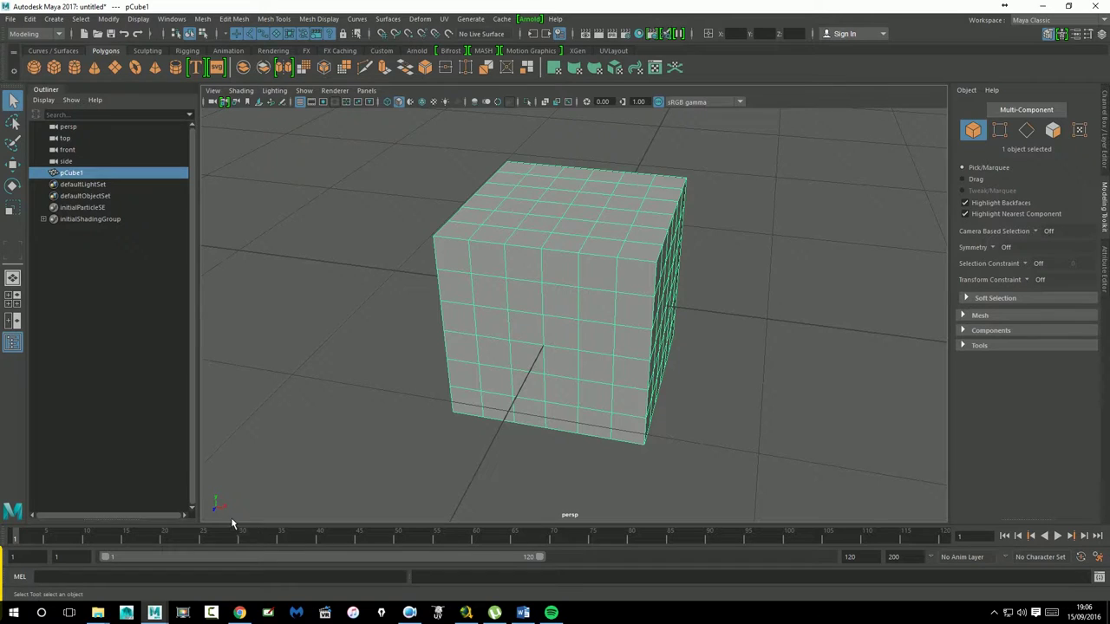
Orbit to a straight-on front view, then set Symmetry to Object X and back Off
{"action": "left_click_drag", "start_coordinate": [325, 469], "coordinate": [324, 482], "text": "alt"}
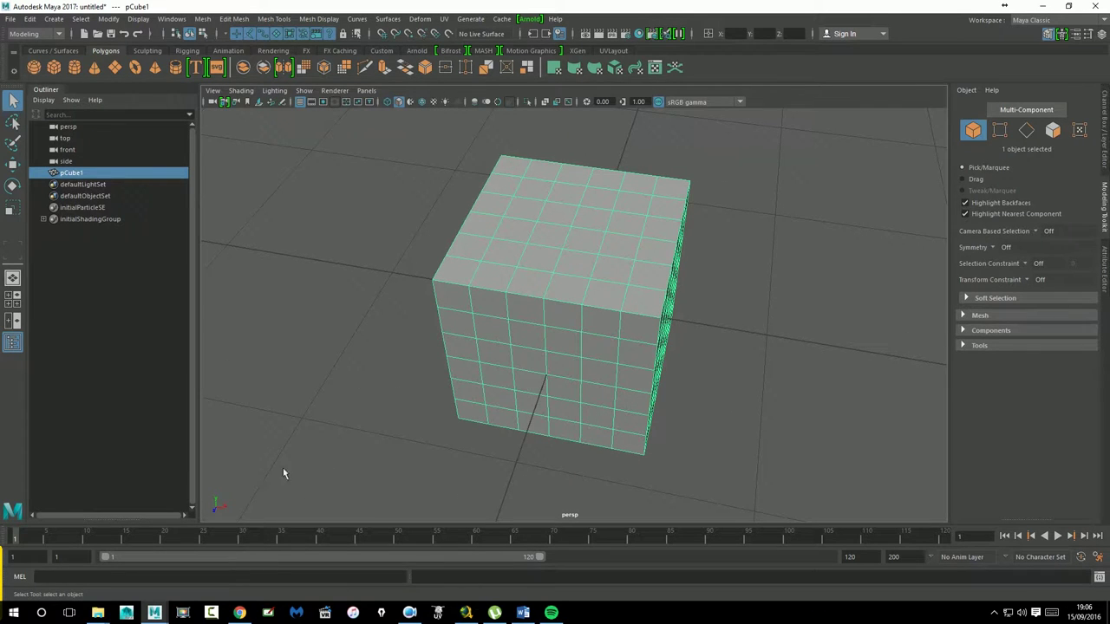
{"action": "left_click_drag", "start_coordinate": [564, 421], "coordinate": [598, 396], "text": "alt"}
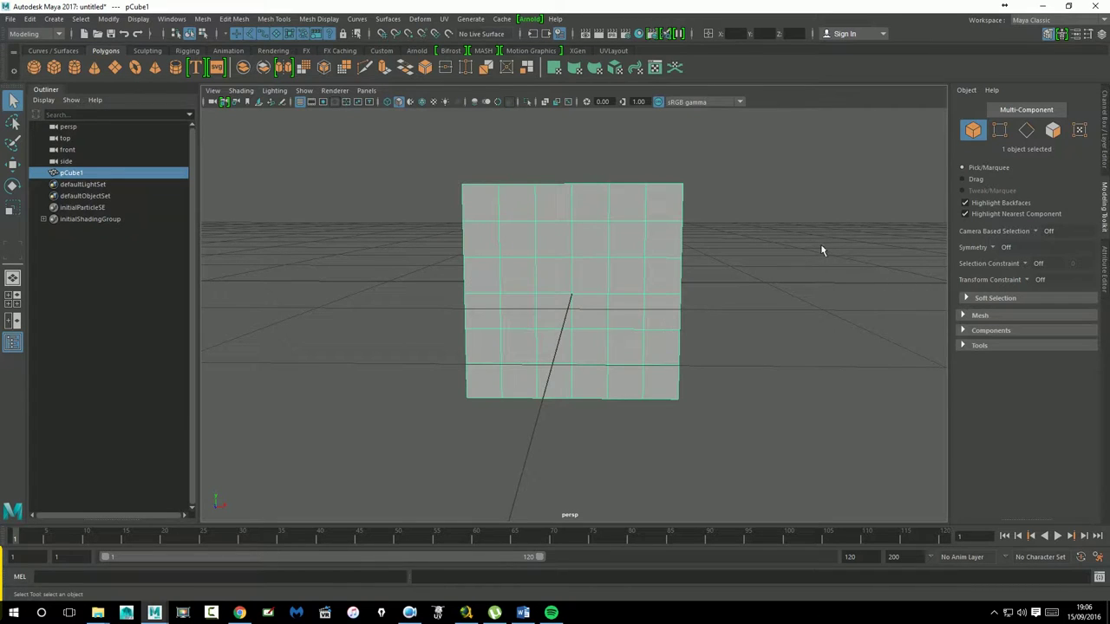
{"action": "left_click", "coordinate": [995, 247]}
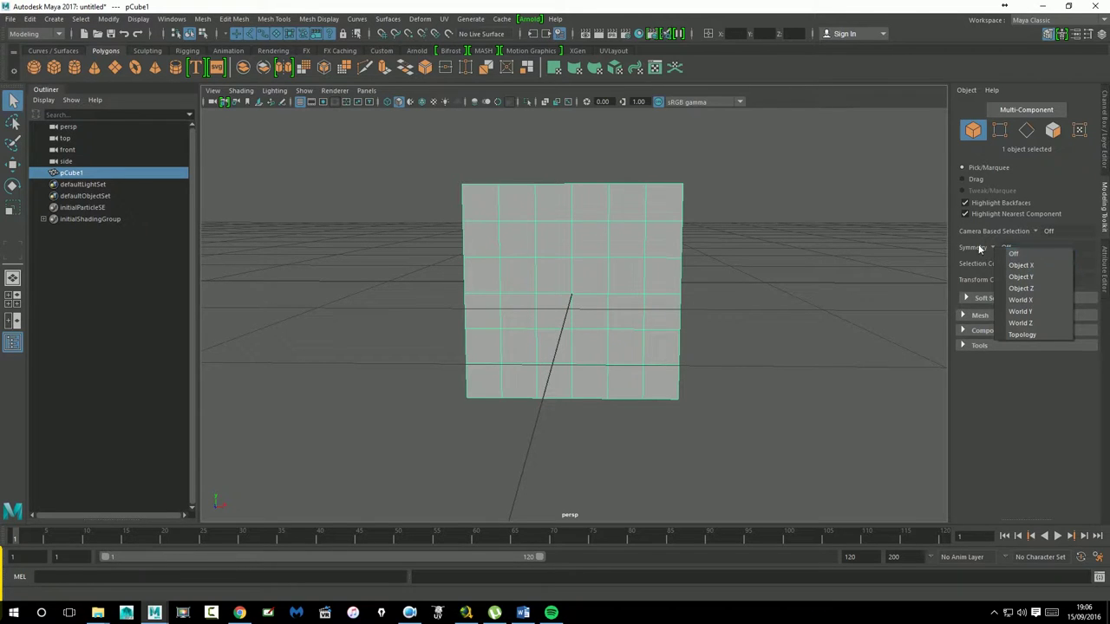
{"action": "left_click", "coordinate": [1033, 266]}
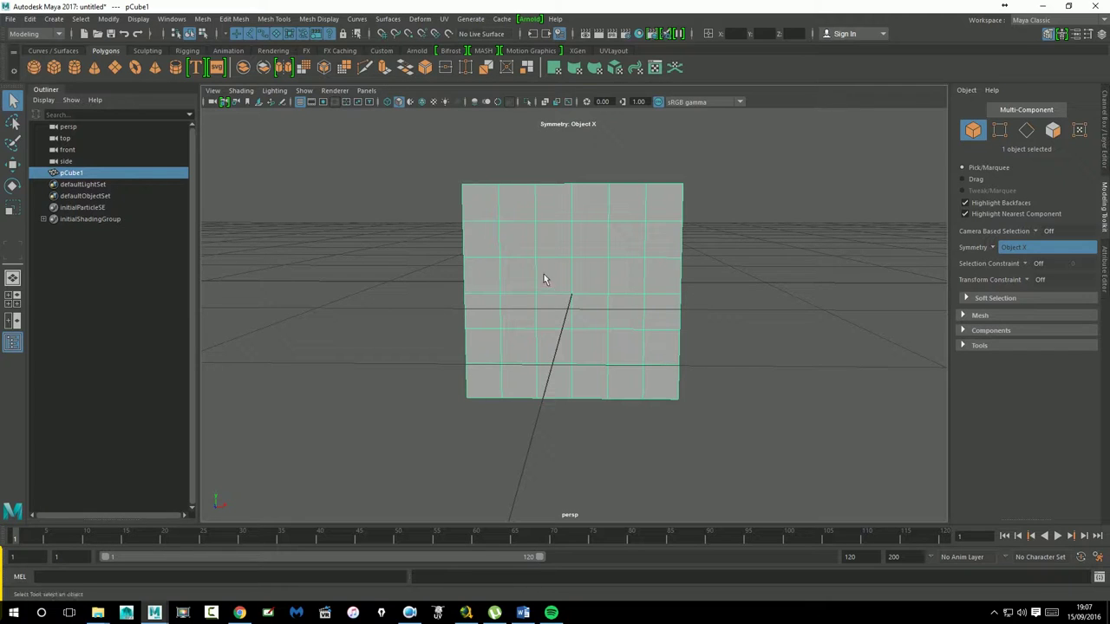
{"action": "right_click_drag", "start_coordinate": [568, 264], "coordinate": [667, 268]}
{"action": "left_click", "coordinate": [1005, 248]}
{"action": "left_click", "coordinate": [1012, 249]}
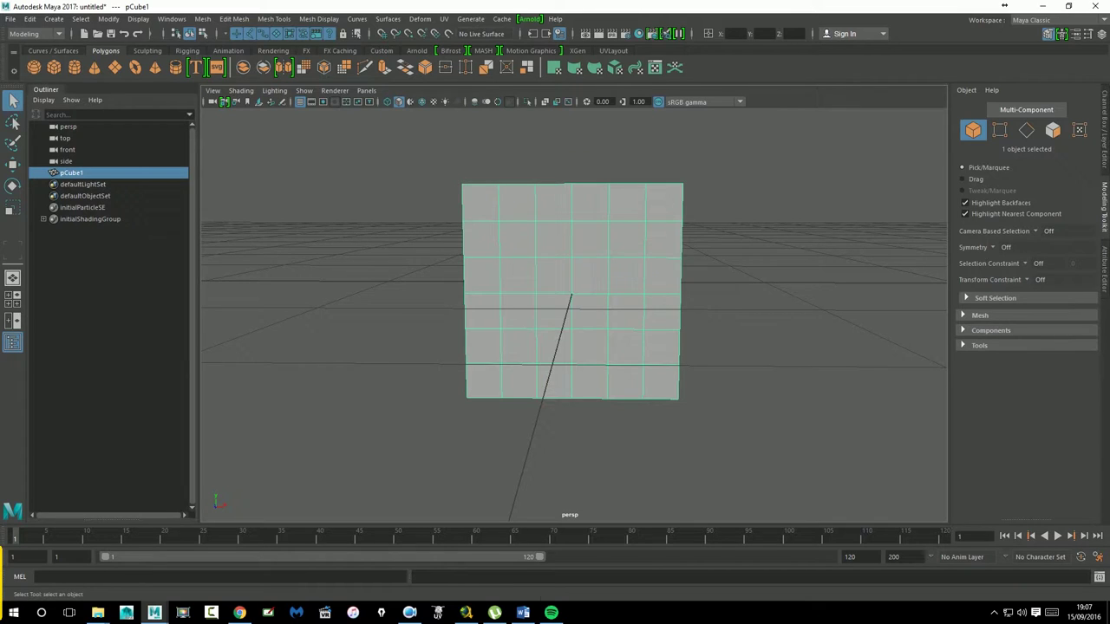
Enter edge mode, set Symmetry to Object X, and select an upper vertical edge with its mirror
{"action": "right_click", "coordinate": [594, 270]}
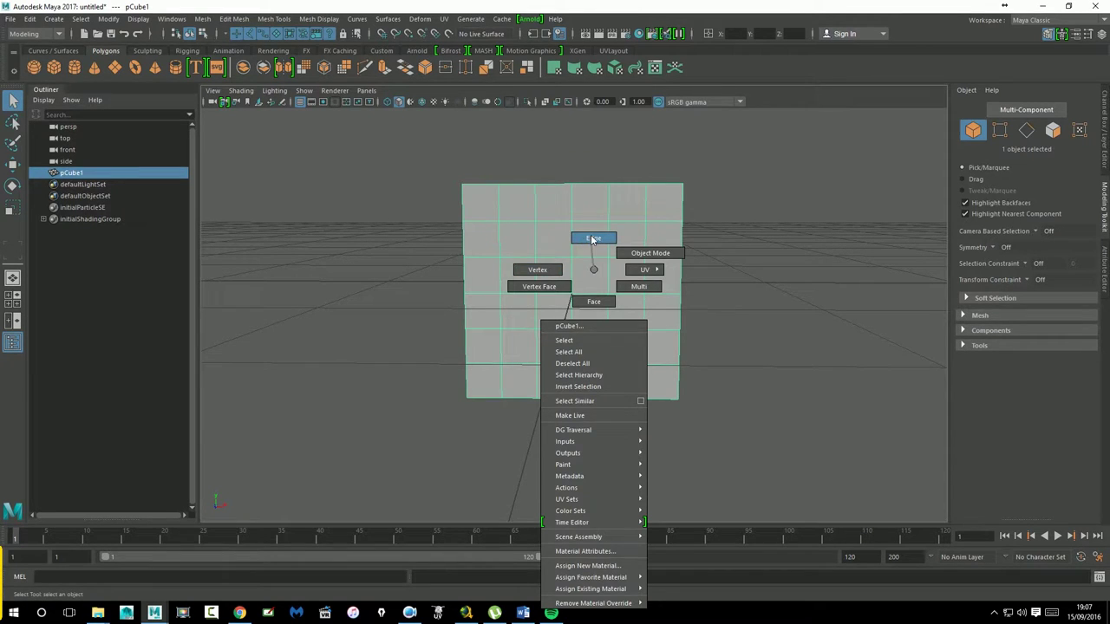
{"action": "right_click_drag", "start_coordinate": [594, 271], "coordinate": [594, 241]}
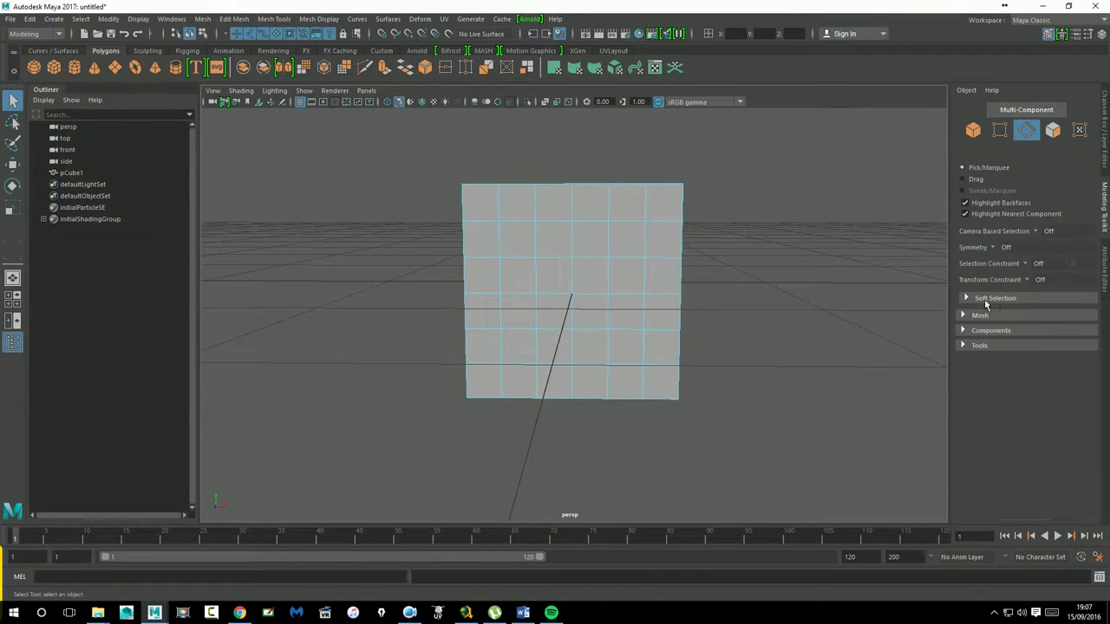
{"action": "left_click", "coordinate": [995, 248]}
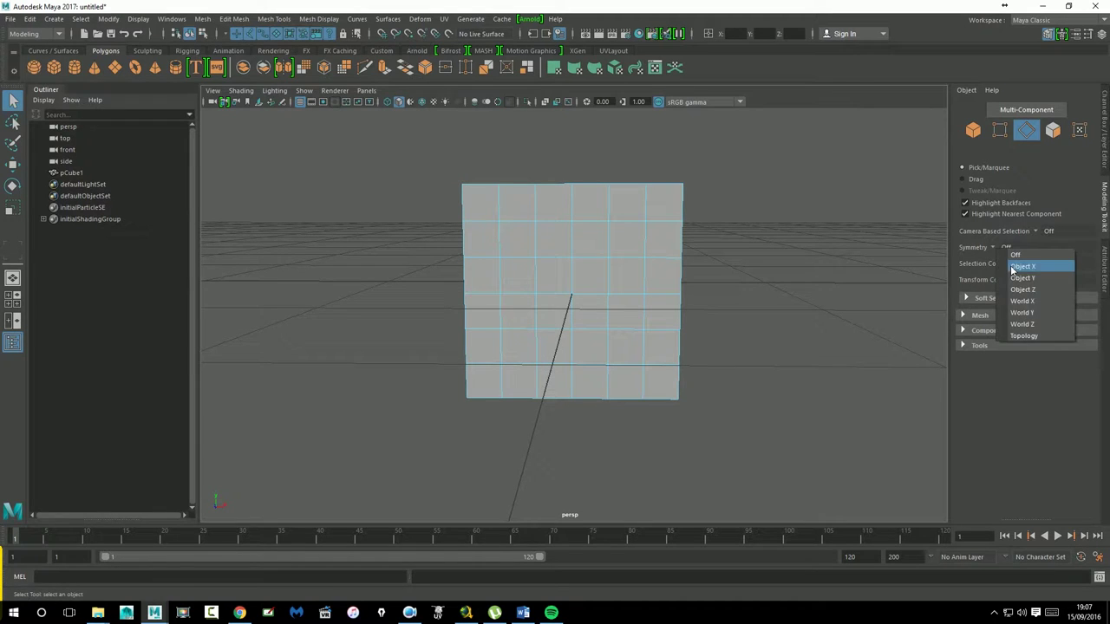
{"action": "left_click", "coordinate": [1016, 273]}
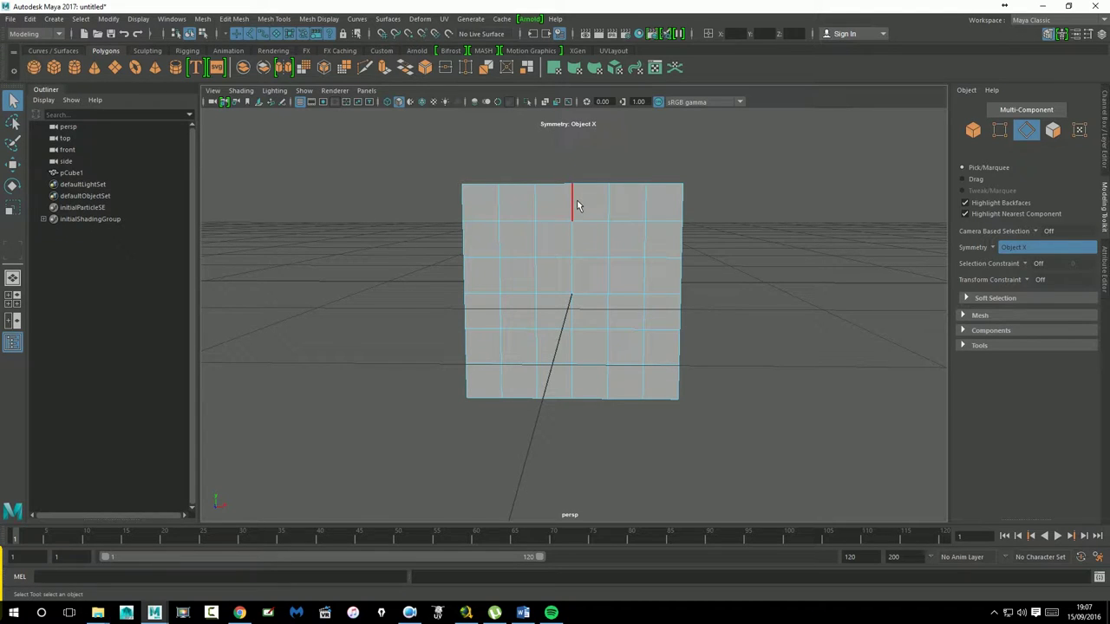
{"action": "left_click", "coordinate": [610, 205]}
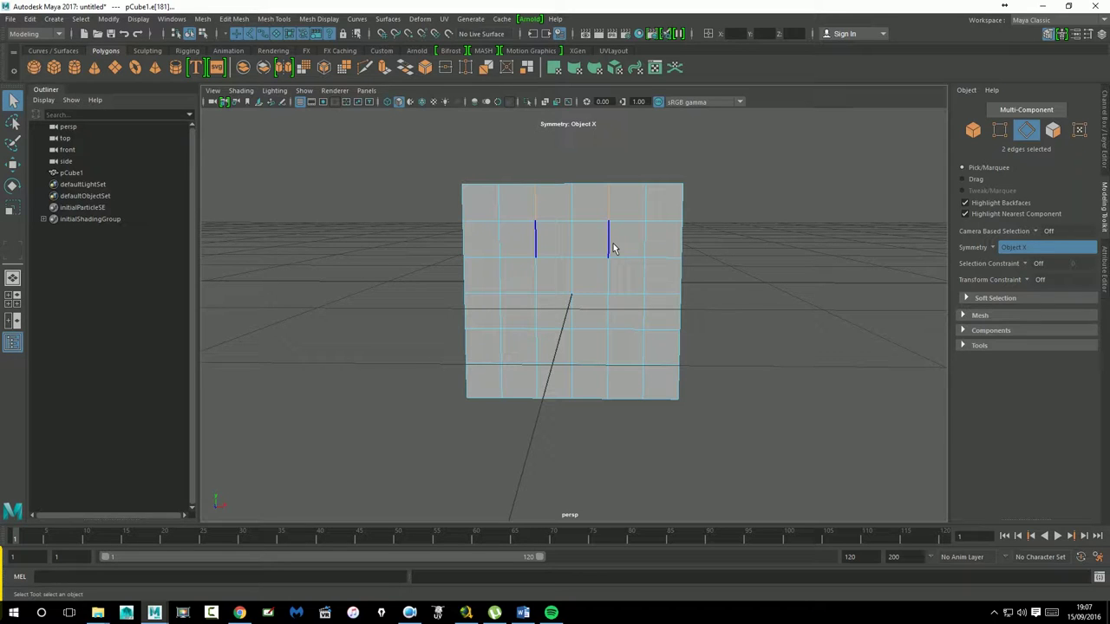
Delete the selection and pick another mirrored pair of vertical edges
{"action": "key", "text": "Delete"}
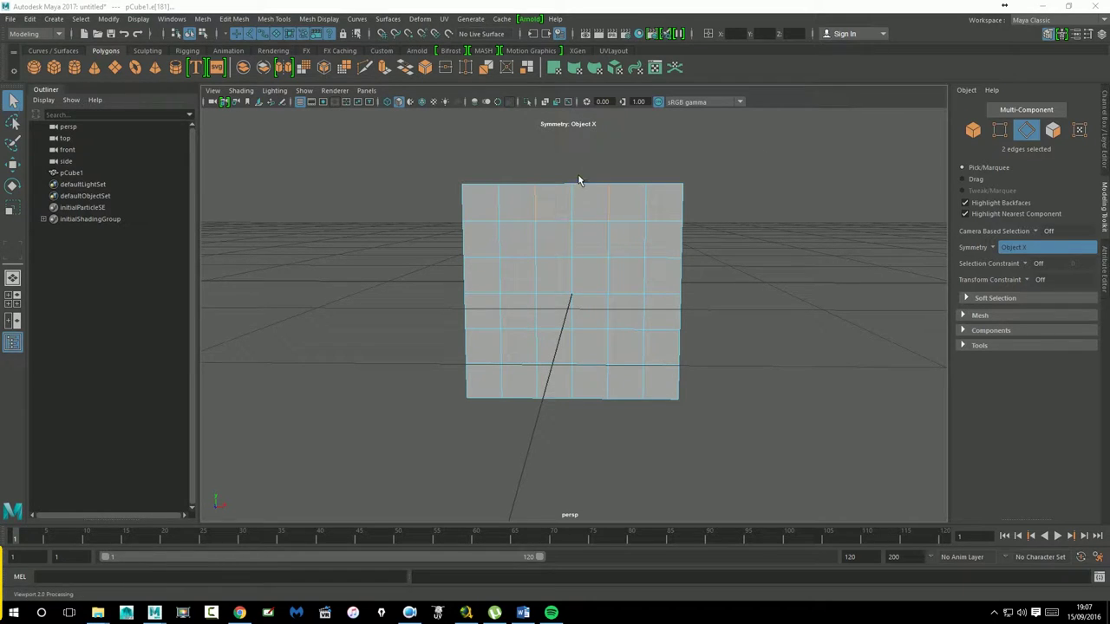
{"action": "mouse_move", "coordinate": [563, 162]}
{"action": "left_mouse_down"}
{"action": "mouse_move", "coordinate": [577, 425]}
{"action": "mouse_move", "coordinate": [578, 161]}
{"action": "mouse_move", "coordinate": [575, 464]}
{"action": "left_mouse_up"}
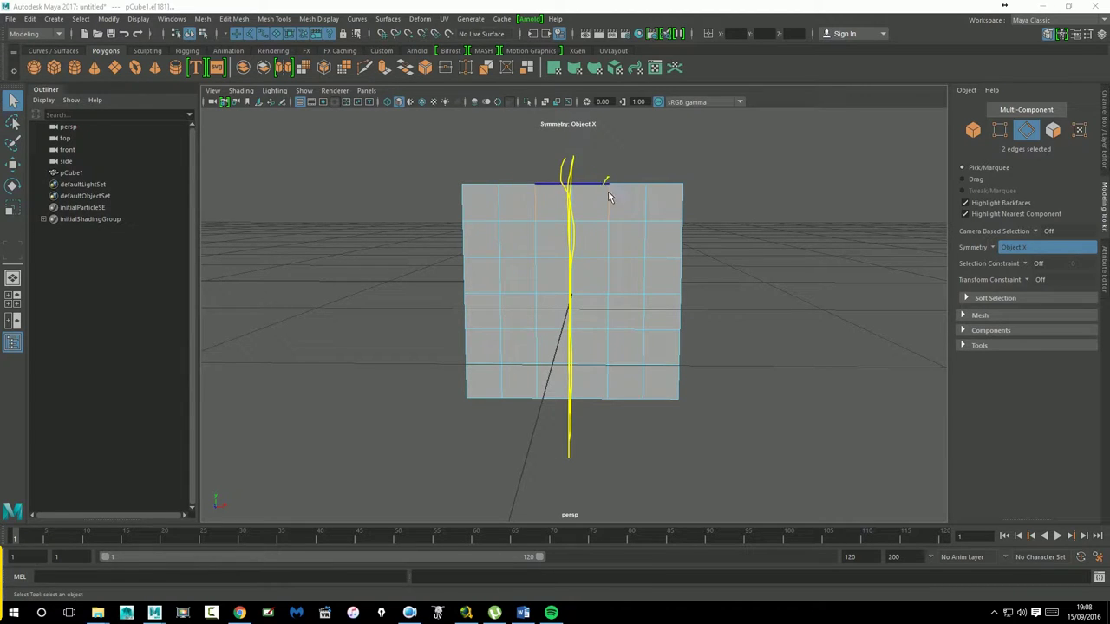
{"action": "left_click_drag", "start_coordinate": [608, 198], "coordinate": [615, 182]}
{"action": "mouse_move", "coordinate": [543, 176]}
{"action": "left_mouse_down"}
{"action": "mouse_move", "coordinate": [528, 213]}
{"action": "mouse_move", "coordinate": [544, 223]}
{"action": "left_mouse_up"}
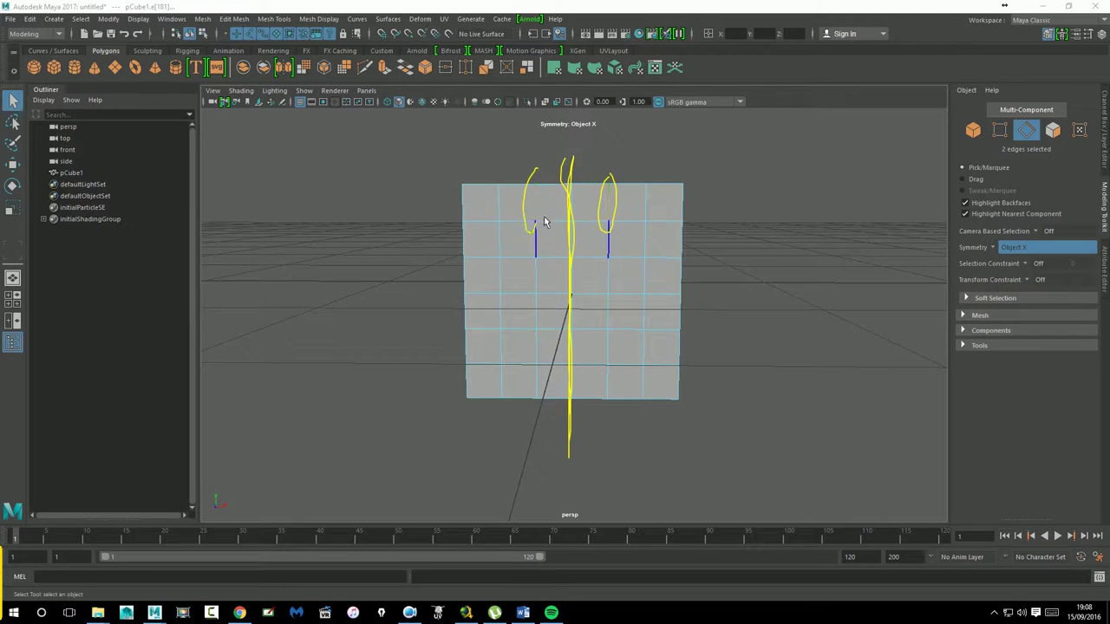
{"action": "mouse_move", "coordinate": [638, 173]}
{"action": "left_mouse_down"}
{"action": "mouse_move", "coordinate": [656, 243]}
{"action": "mouse_move", "coordinate": [650, 177]}
{"action": "left_mouse_up"}
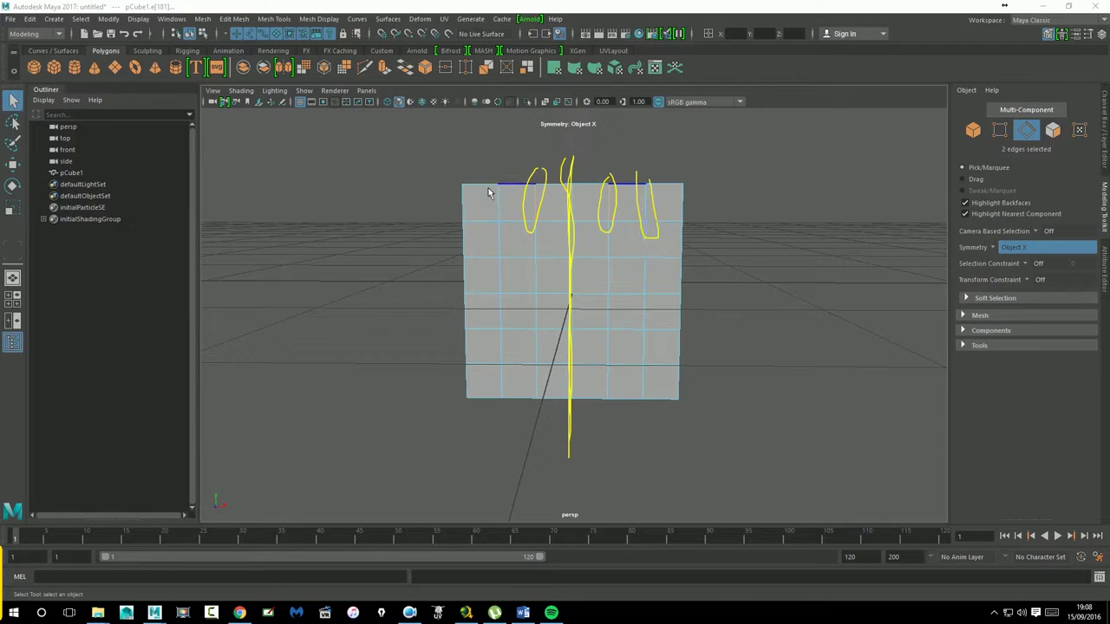
{"action": "mouse_move", "coordinate": [502, 173]}
{"action": "left_mouse_down"}
{"action": "mouse_move", "coordinate": [465, 224]}
{"action": "mouse_move", "coordinate": [471, 173]}
{"action": "left_mouse_up"}
{"action": "left_click_drag", "start_coordinate": [685, 171], "coordinate": [686, 177]}
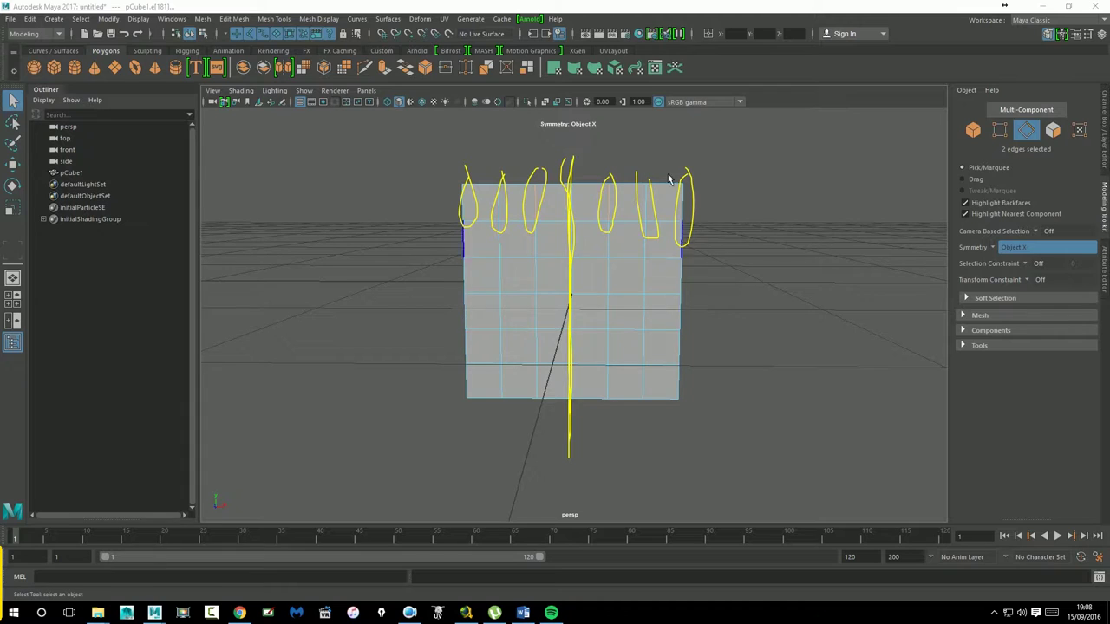
{"action": "left_click", "coordinate": [550, 356]}
{"action": "left_click", "coordinate": [994, 249]}
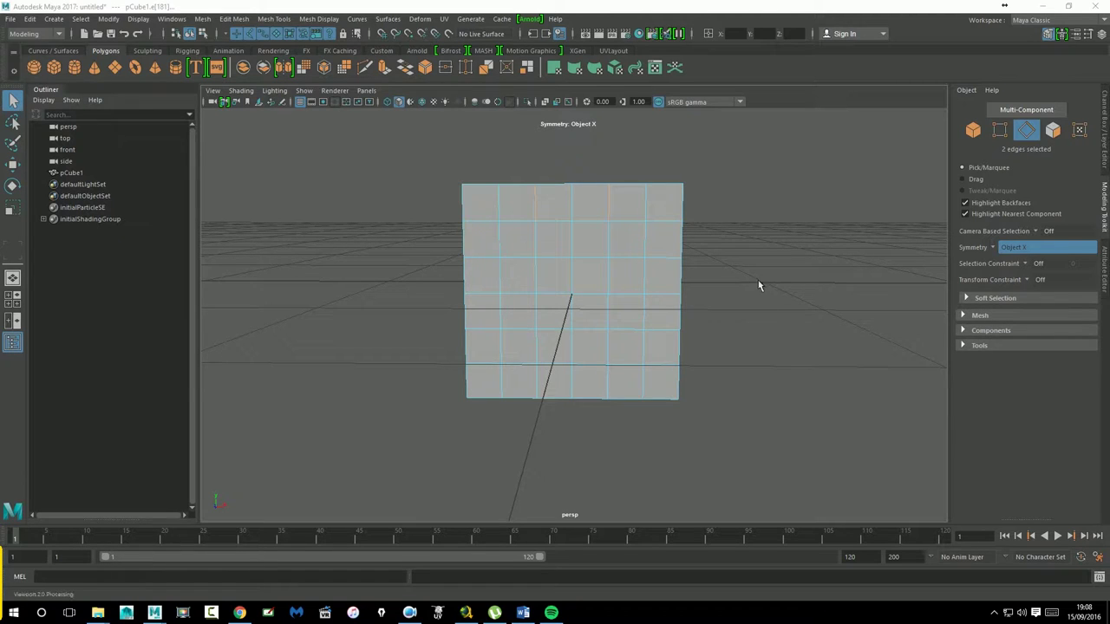
Change edge symmetry from Object X to Object Y, then to Object Z
{"action": "left_click", "coordinate": [999, 249]}
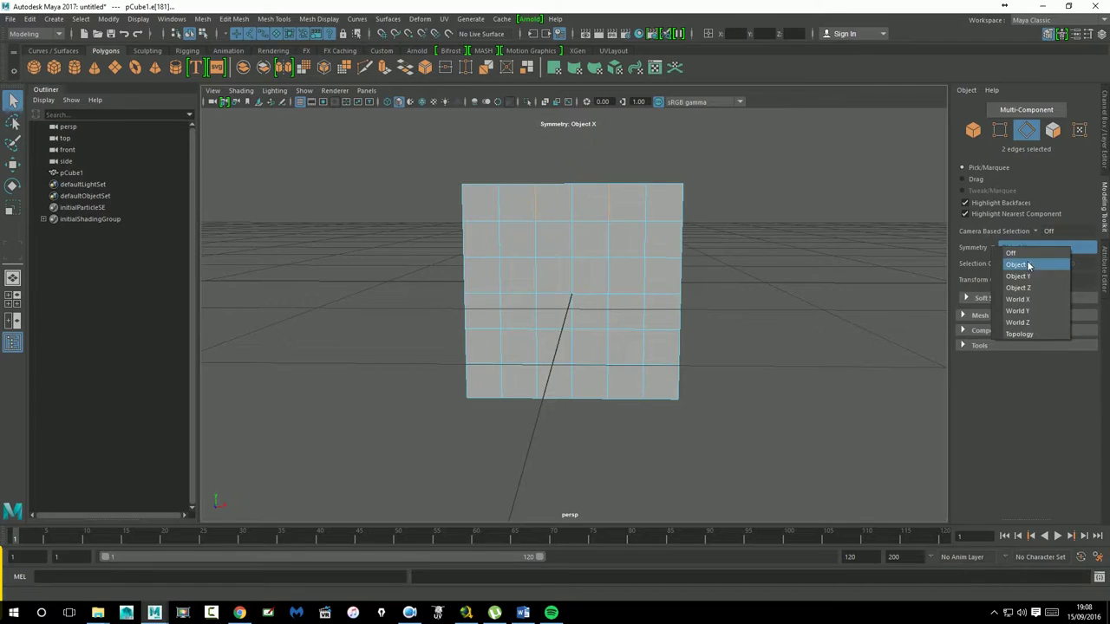
{"action": "left_click", "coordinate": [1018, 275]}
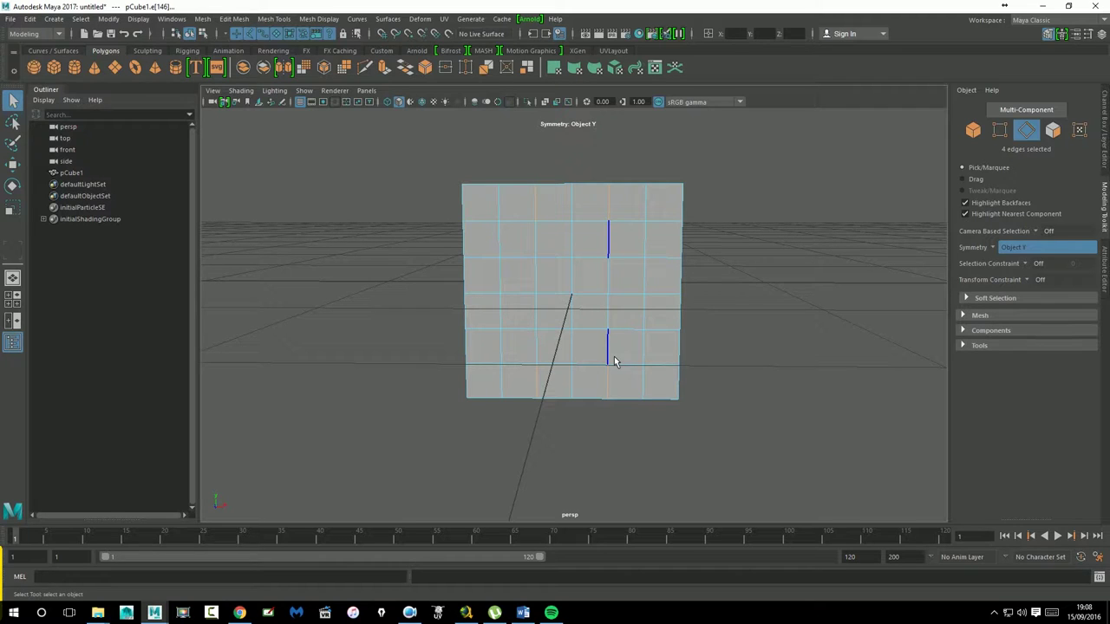
{"action": "left_click", "coordinate": [997, 252]}
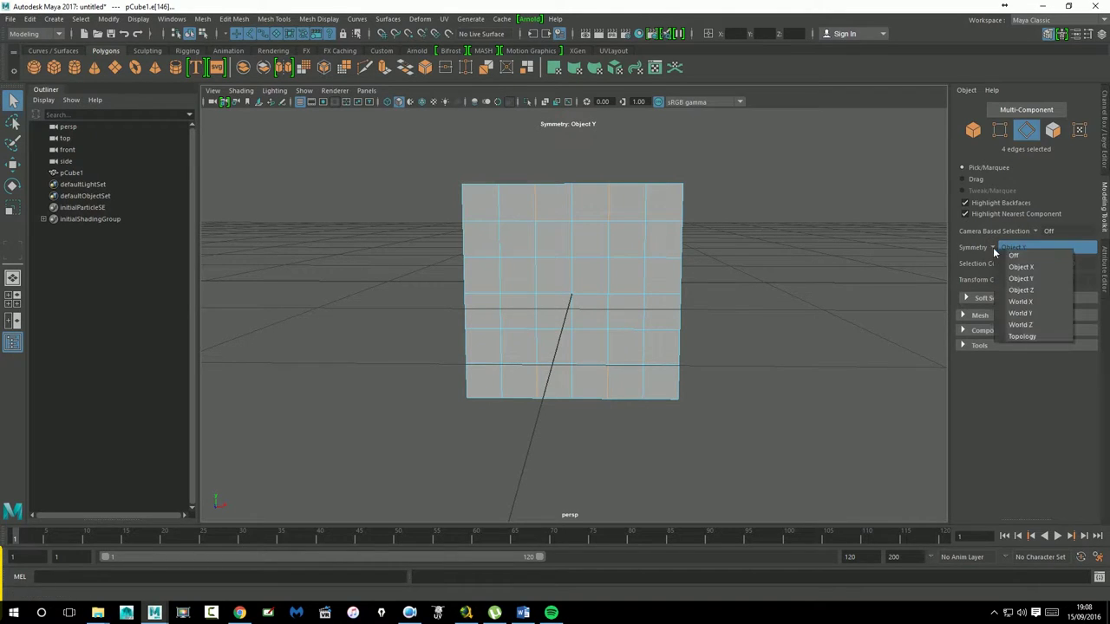
{"action": "left_click", "coordinate": [1021, 289]}
{"action": "left_click_drag", "start_coordinate": [830, 235], "coordinate": [830, 251], "text": "alt"}
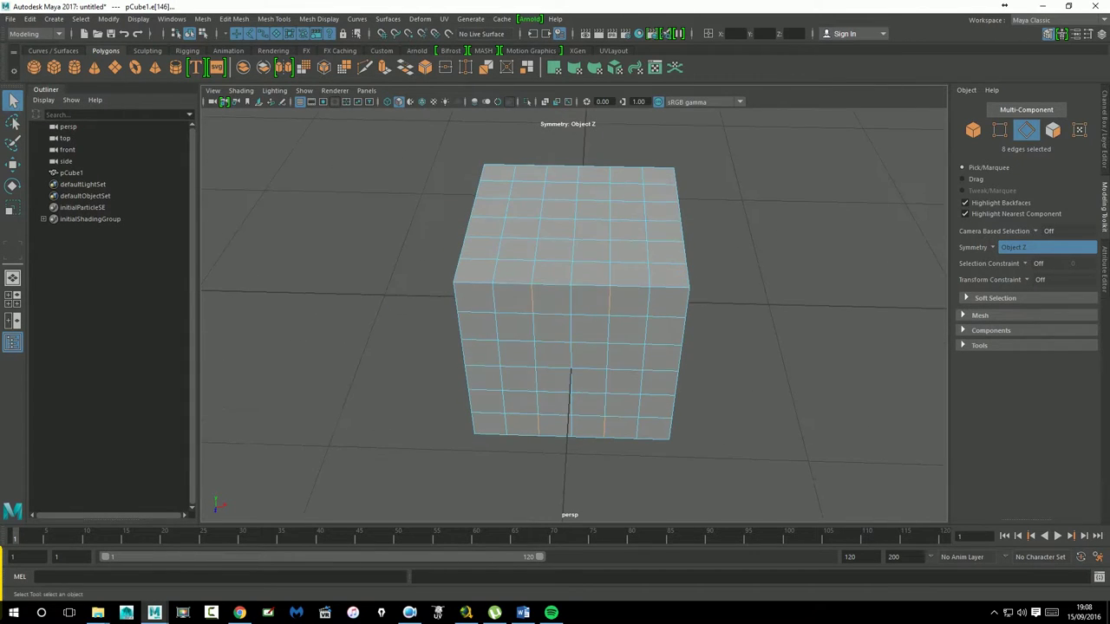
Select mirrored edges on the cube, including the top centre edges, and inspect them from several angles
{"action": "left_click", "coordinate": [578, 310]}
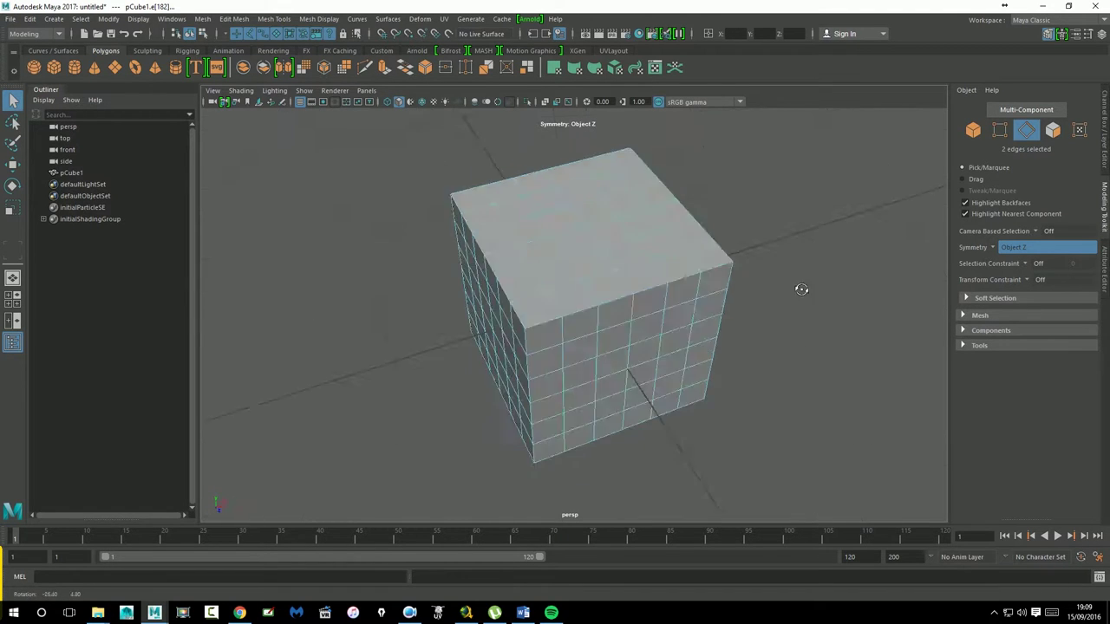
{"action": "left_click_drag", "start_coordinate": [752, 288], "coordinate": [387, 277], "text": "alt"}
{"action": "left_click_drag", "start_coordinate": [824, 280], "coordinate": [609, 319], "text": "alt"}
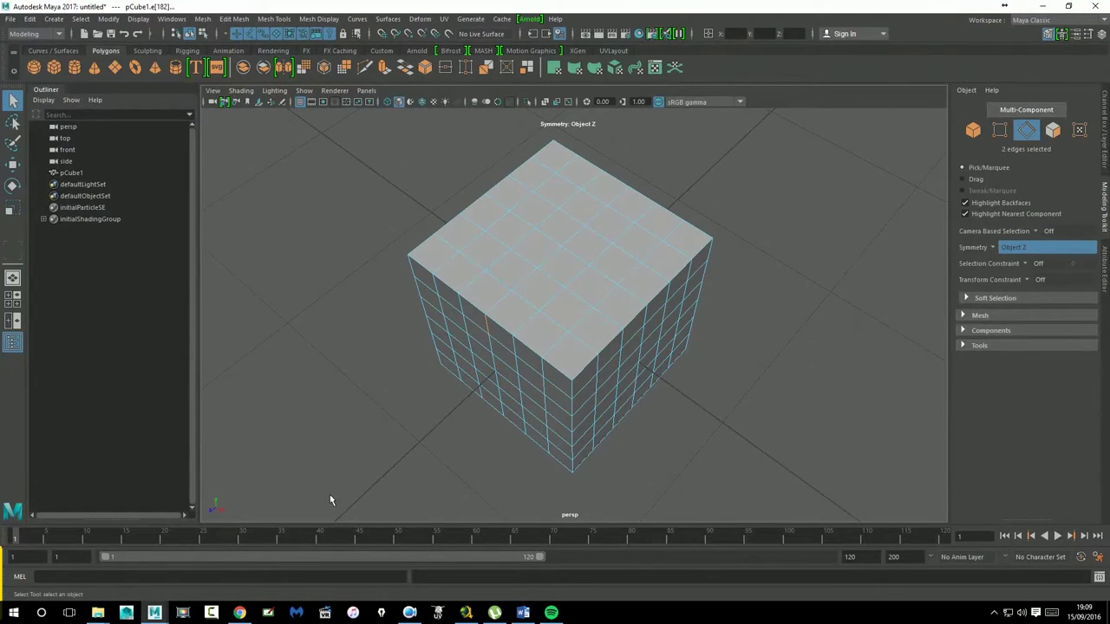
{"action": "left_click_drag", "start_coordinate": [456, 455], "coordinate": [500, 448], "text": "alt"}
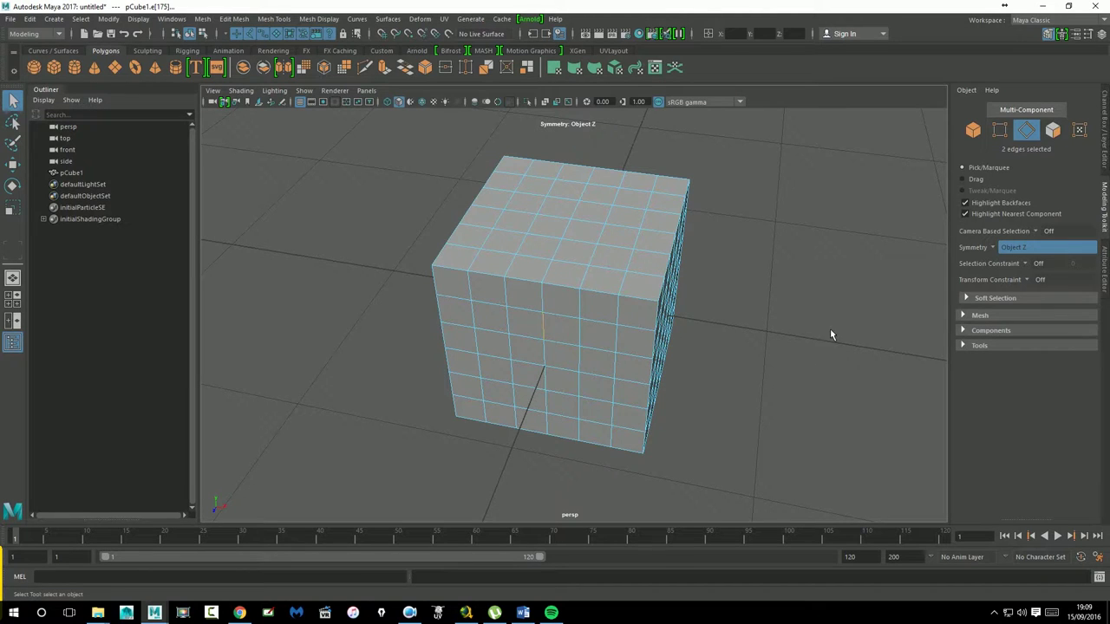
{"action": "left_click_drag", "start_coordinate": [746, 318], "coordinate": [676, 331], "text": "alt"}
{"action": "mouse_move", "coordinate": [655, 295]}
{"action": "left_mouse_down", "text": "alt"}
{"action": "mouse_move", "coordinate": [800, 414]}
{"action": "mouse_move", "coordinate": [557, 347]}
{"action": "left_mouse_up", "text": "alt"}
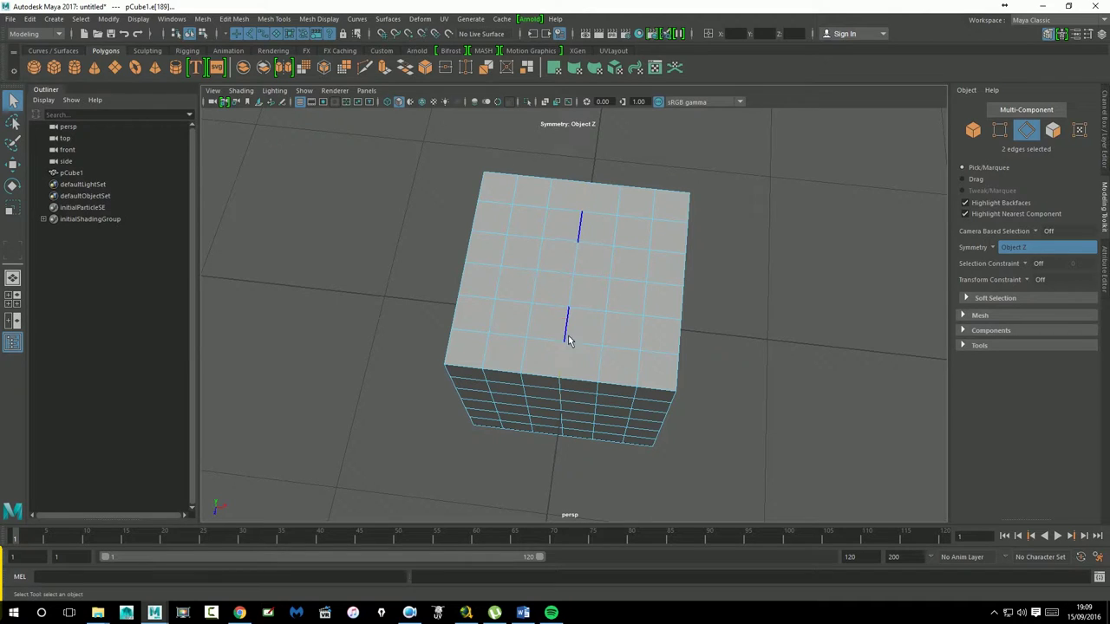
{"action": "left_click", "coordinate": [579, 296]}
{"action": "left_click_drag", "start_coordinate": [797, 373], "coordinate": [795, 320], "text": "alt"}
Keep Object Z symmetry and return the cube to Object Mode
{"action": "left_click", "coordinate": [1005, 249]}
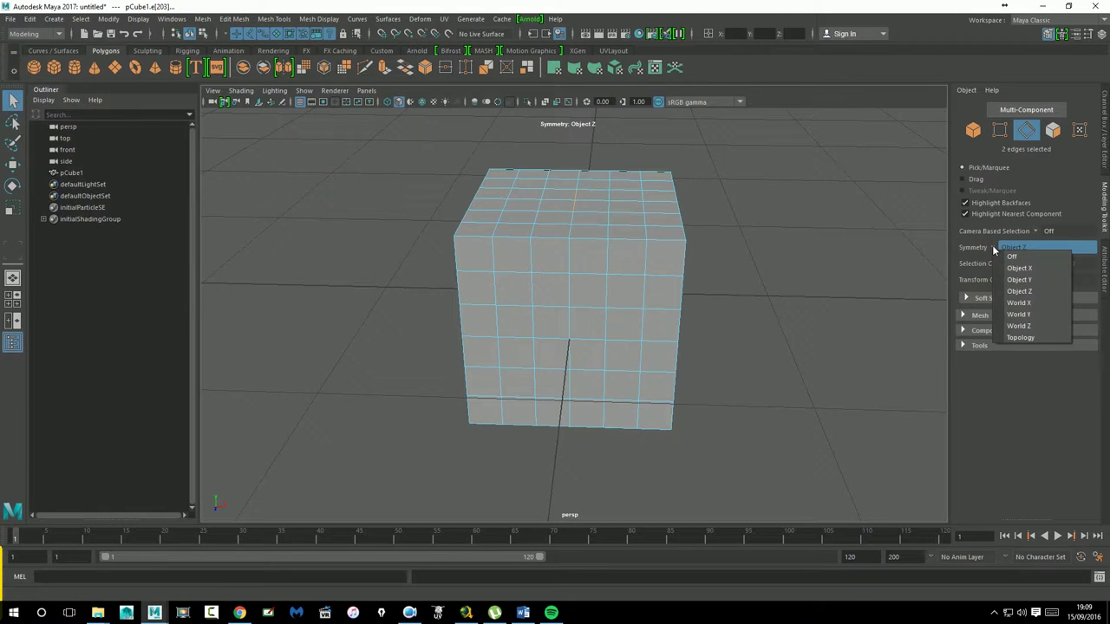
{"action": "left_click", "coordinate": [1019, 292]}
{"action": "right_click_drag", "start_coordinate": [603, 279], "coordinate": [642, 271]}
{"action": "left_click", "coordinate": [749, 312]}
{"action": "scroll", "coordinate": [749, 312], "scroll_direction": "down", "scroll_amount": 3}
{"action": "scroll", "coordinate": [749, 312], "scroll_direction": "up", "scroll_amount": 3}
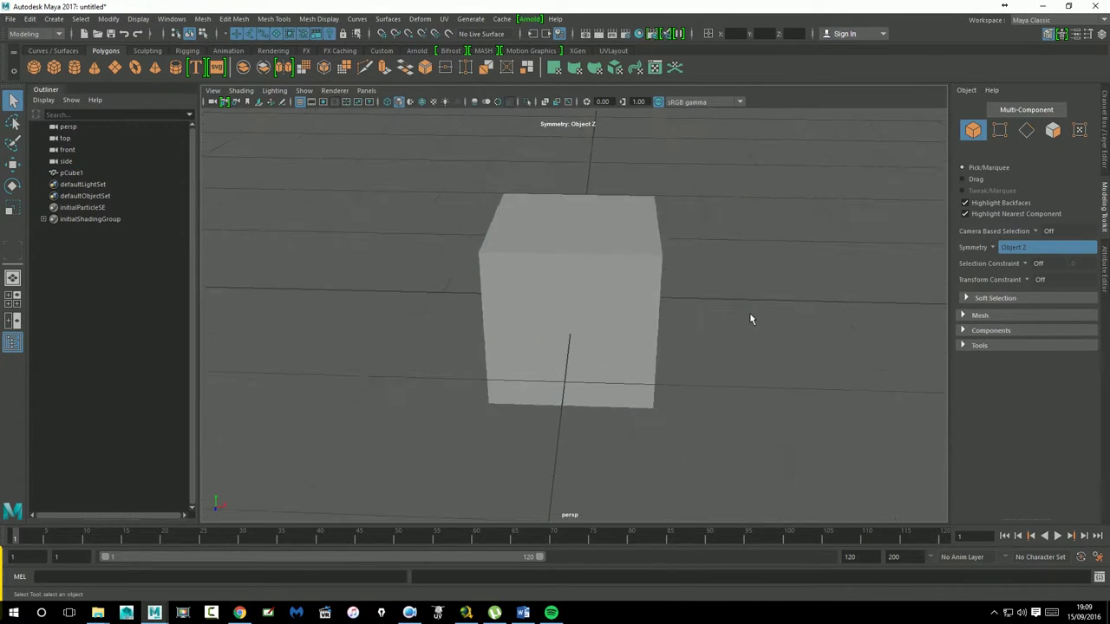
Select pCube1 and set the Move Tool's Axis Orientation to Object in Tool Settings
{"action": "left_click", "coordinate": [593, 274]}
{"action": "left_click", "coordinate": [14, 168]}
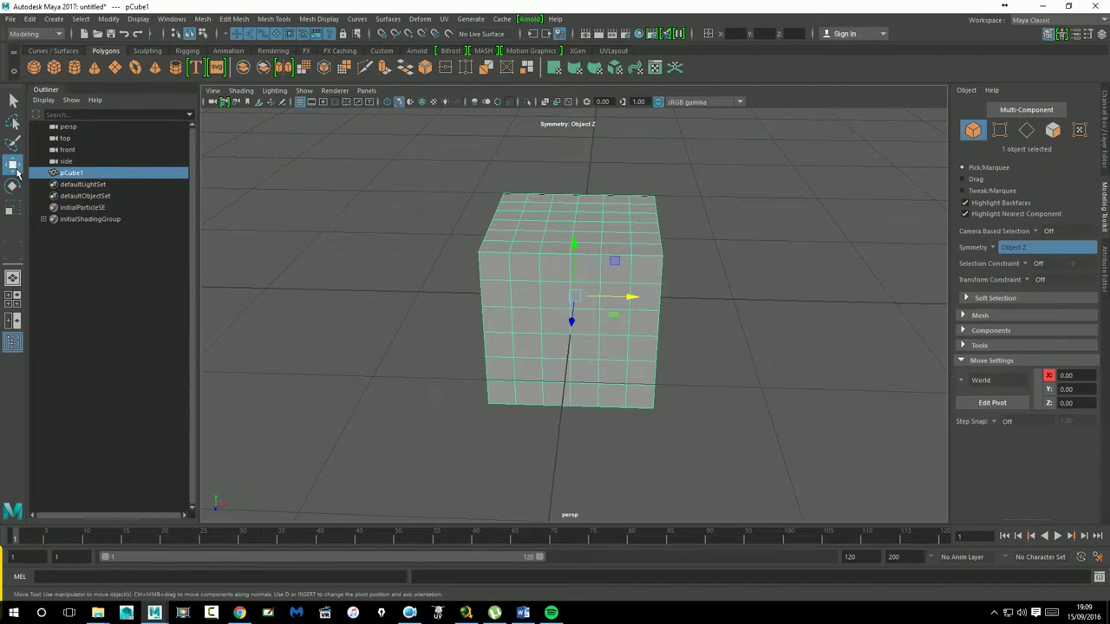
{"action": "right_click", "coordinate": [542, 274]}
{"action": "double_click", "coordinate": [18, 169]}
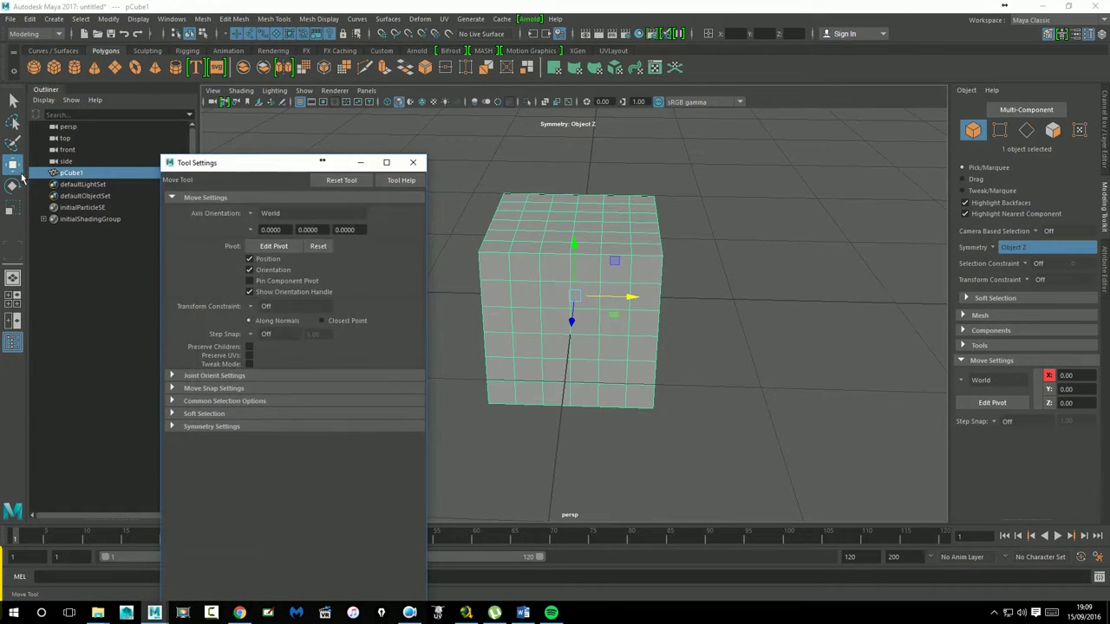
{"action": "left_click_drag", "start_coordinate": [322, 160], "coordinate": [254, 106]}
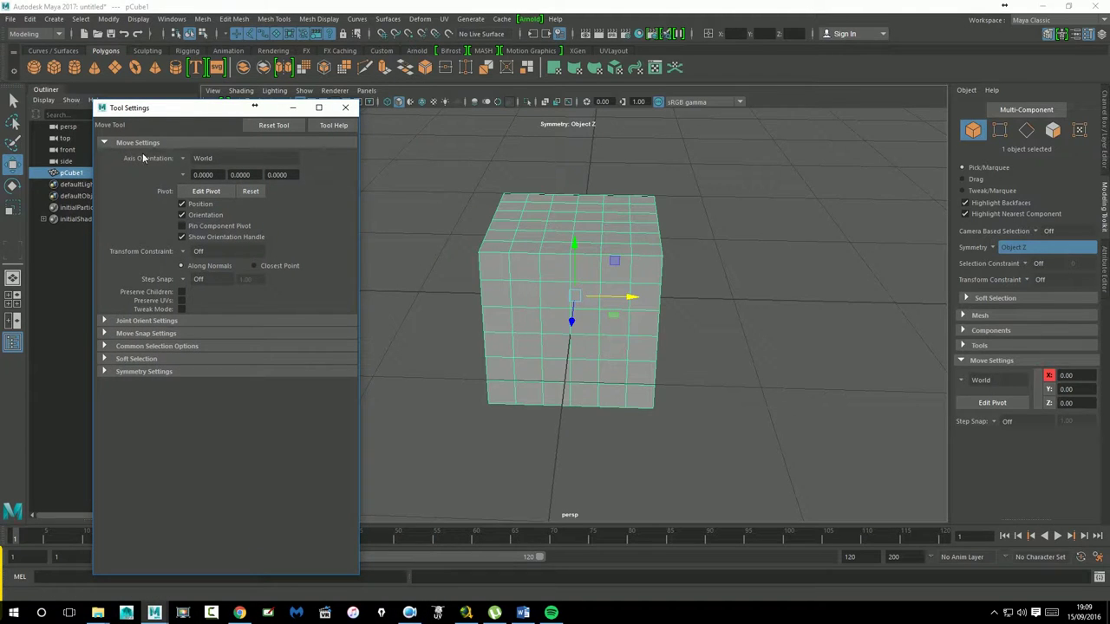
{"action": "left_click", "coordinate": [184, 160]}
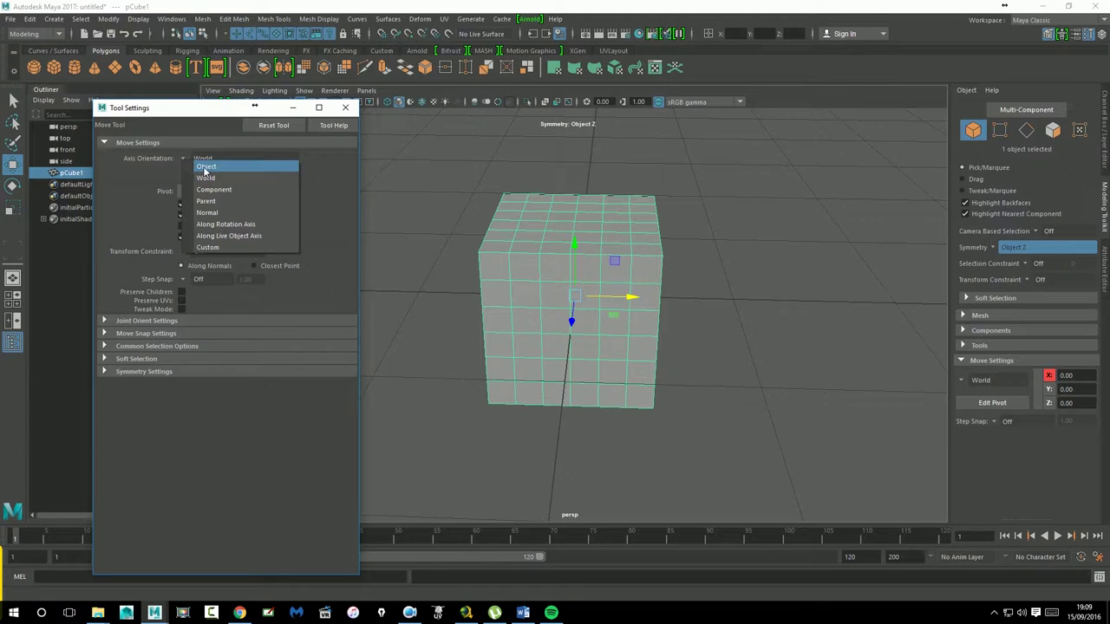
{"action": "left_click", "coordinate": [204, 168]}
{"action": "left_click", "coordinate": [763, 309]}
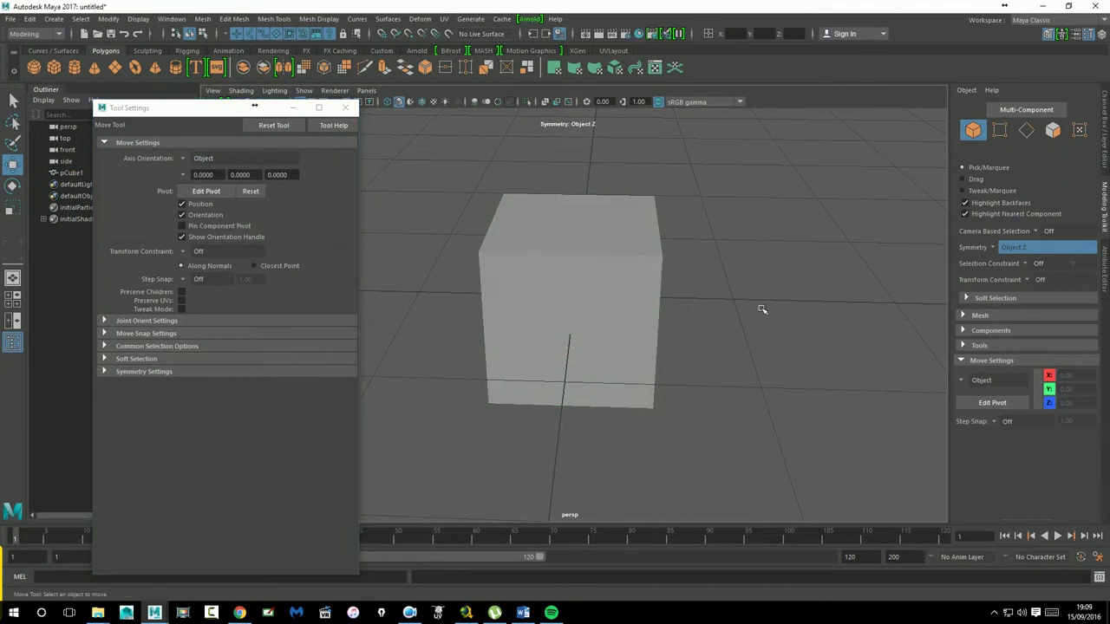
{"action": "left_click", "coordinate": [345, 107]}
Toggle the move orientation to World and back to Object from the cube's marking menu
{"action": "left_click", "coordinate": [652, 304]}
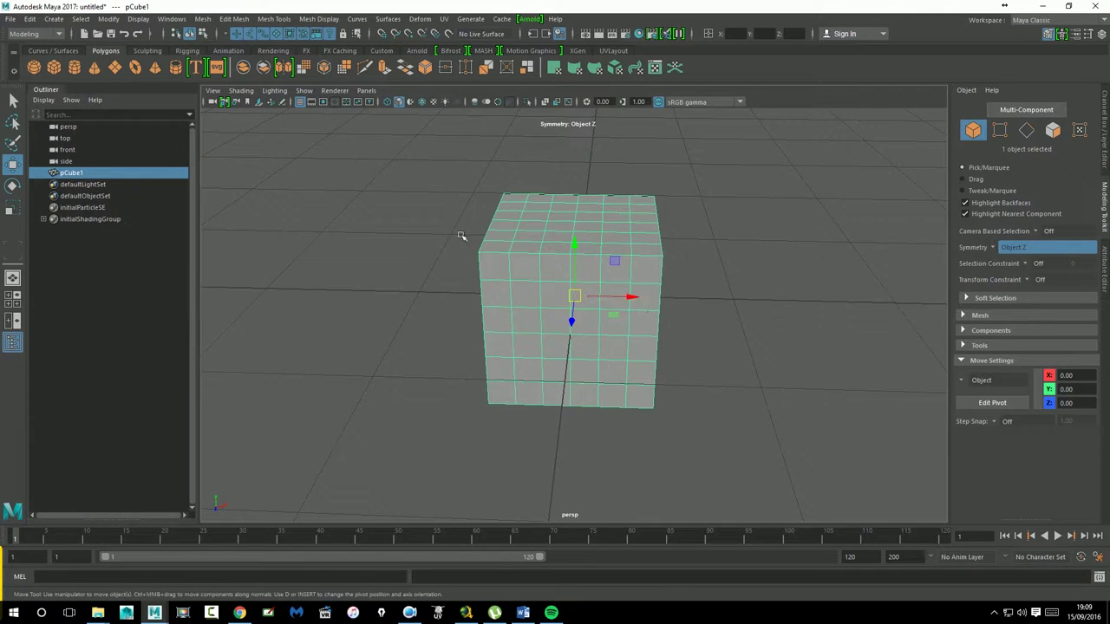
{"action": "right_click", "coordinate": [501, 261]}
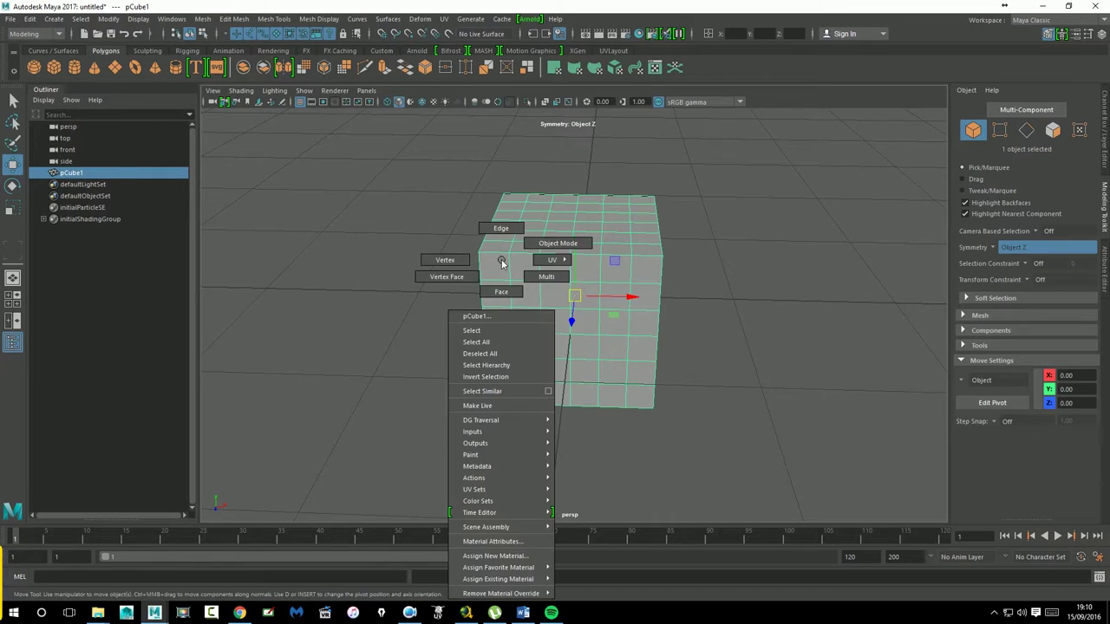
{"action": "left_click", "coordinate": [538, 294]}
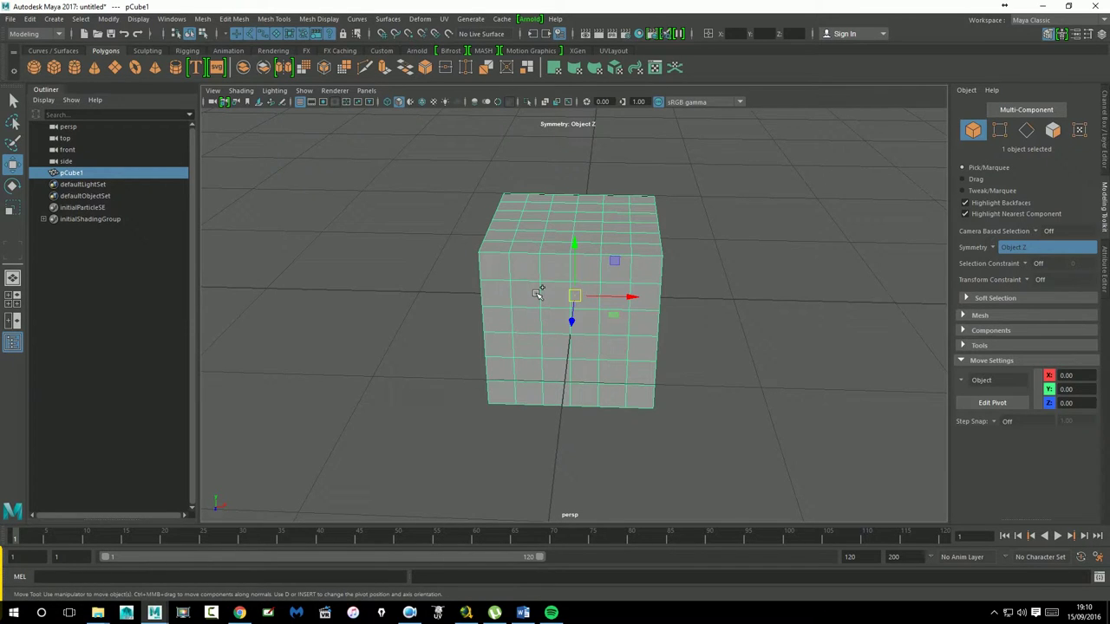
{"action": "left_click", "coordinate": [528, 285]}
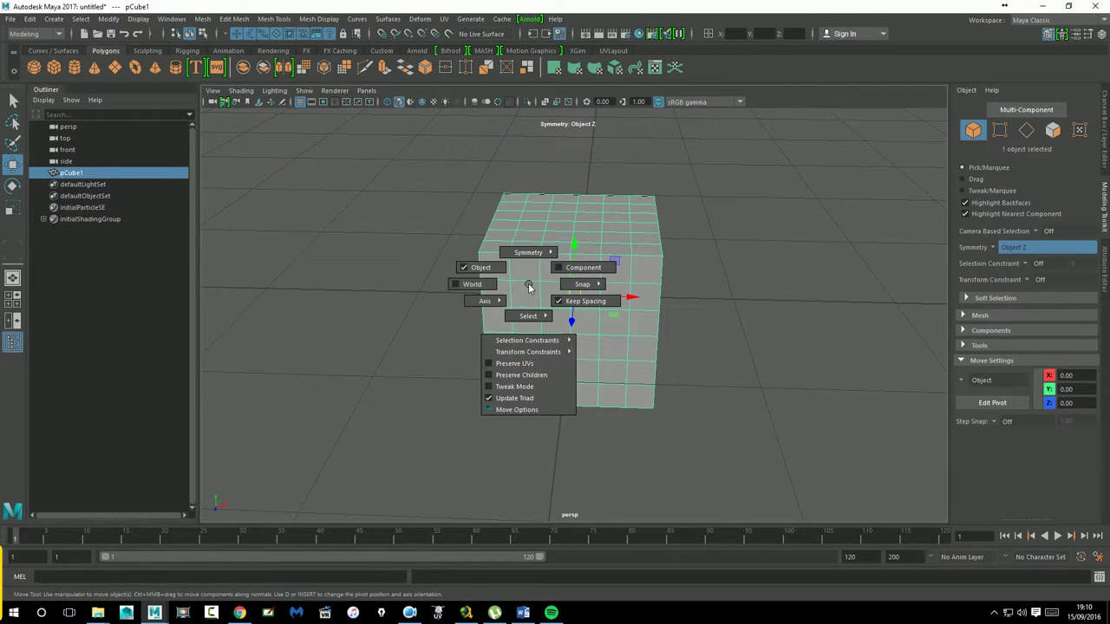
{"action": "left_click", "coordinate": [537, 295]}
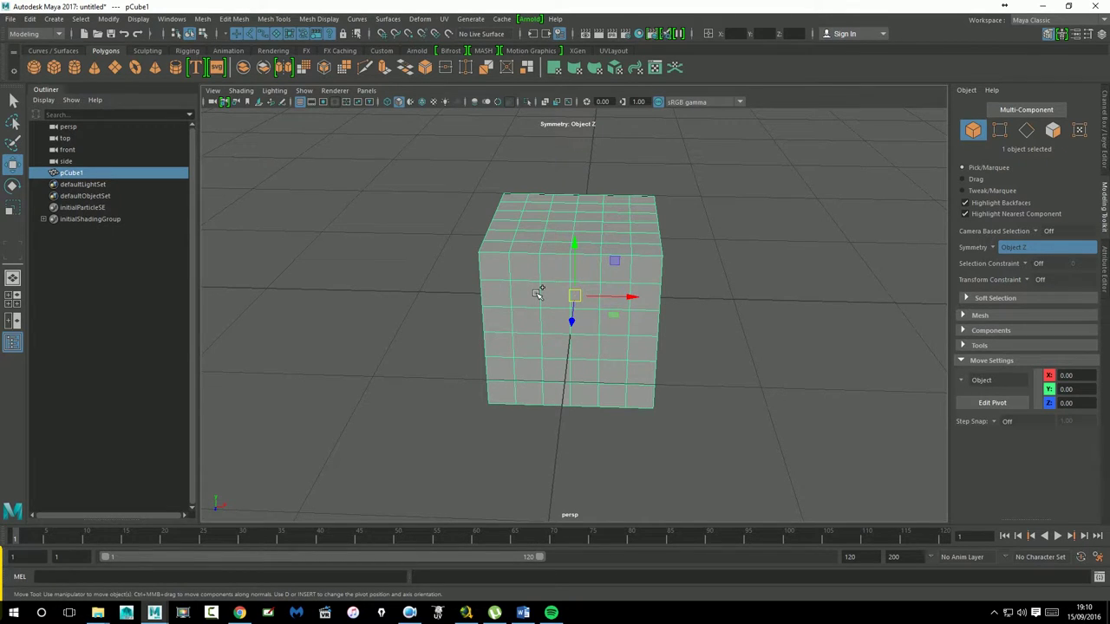
{"action": "left_click", "coordinate": [528, 284]}
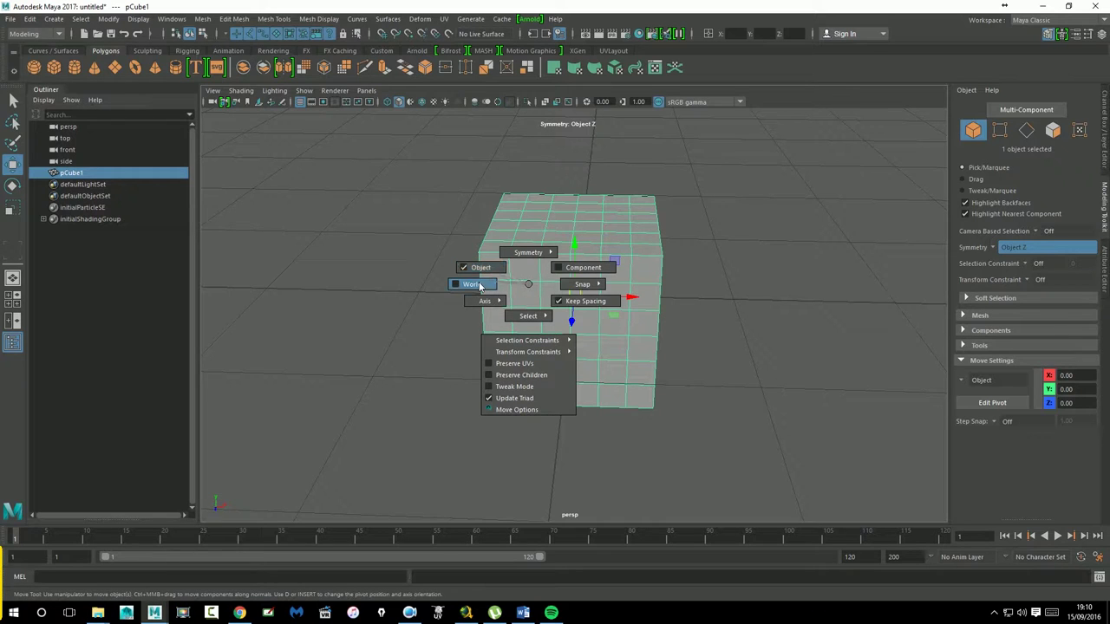
{"action": "left_click", "coordinate": [480, 287]}
{"action": "left_click_drag", "start_coordinate": [520, 280], "coordinate": [477, 270]}
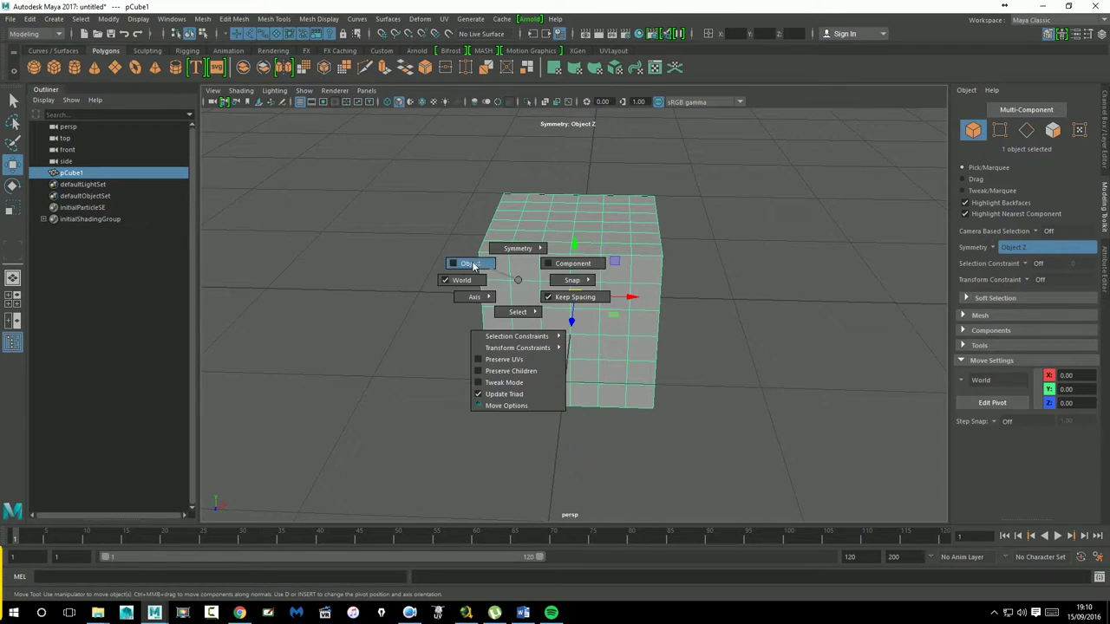
{"action": "double_click", "coordinate": [14, 166]}
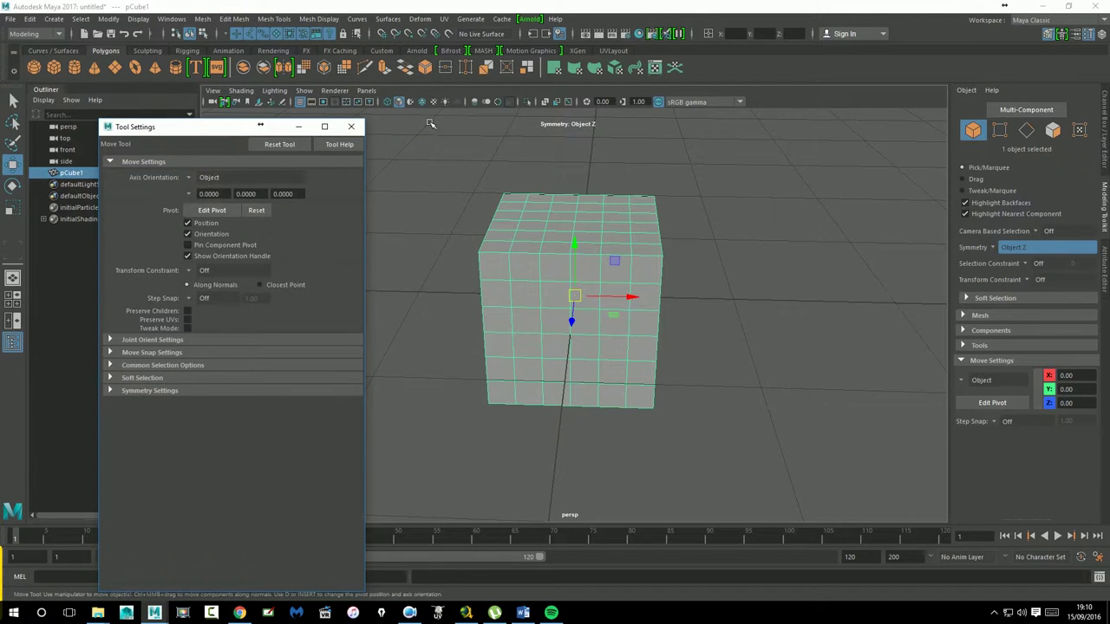
{"action": "left_click", "coordinate": [351, 127]}
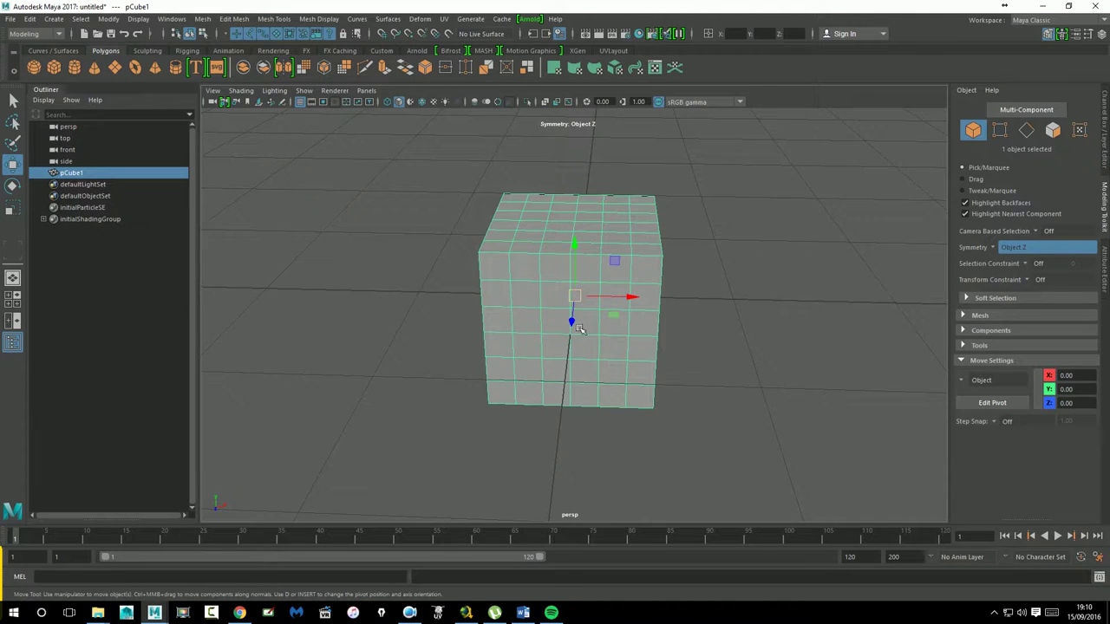
Compare the rotate and move manipulators on the cube from several viewing angles
{"action": "mouse_move", "coordinate": [699, 310]}
{"action": "left_mouse_down", "text": "alt"}
{"action": "mouse_move", "coordinate": [691, 324]}
{"action": "mouse_move", "coordinate": [740, 320]}
{"action": "left_mouse_up", "text": "alt"}
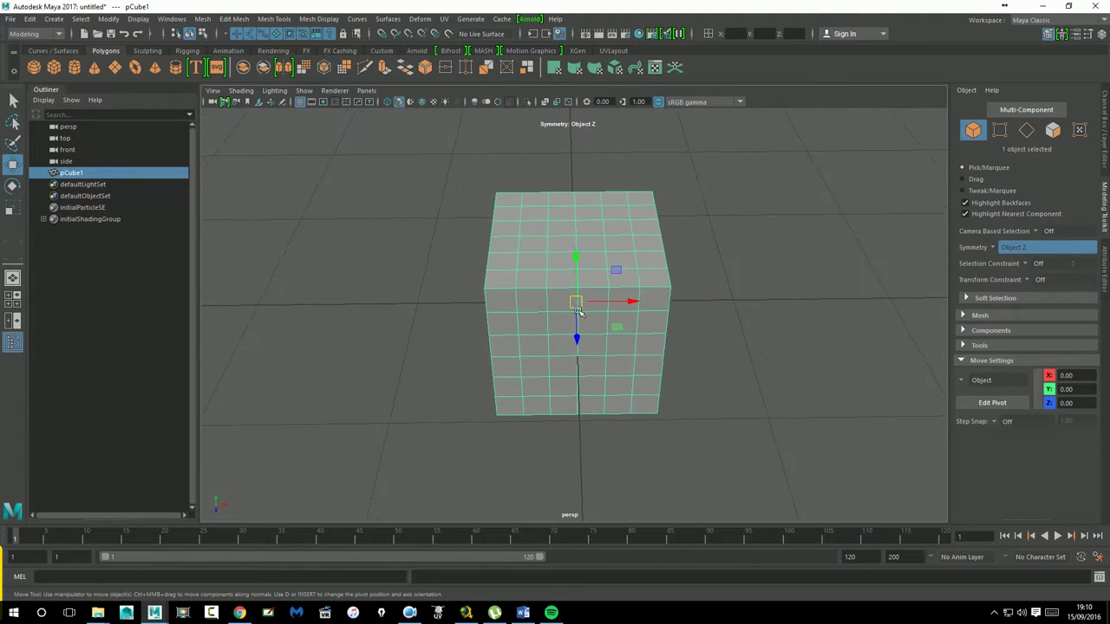
{"action": "left_click", "coordinate": [12, 185]}
{"action": "left_click_drag", "start_coordinate": [599, 361], "coordinate": [696, 376], "text": "alt"}
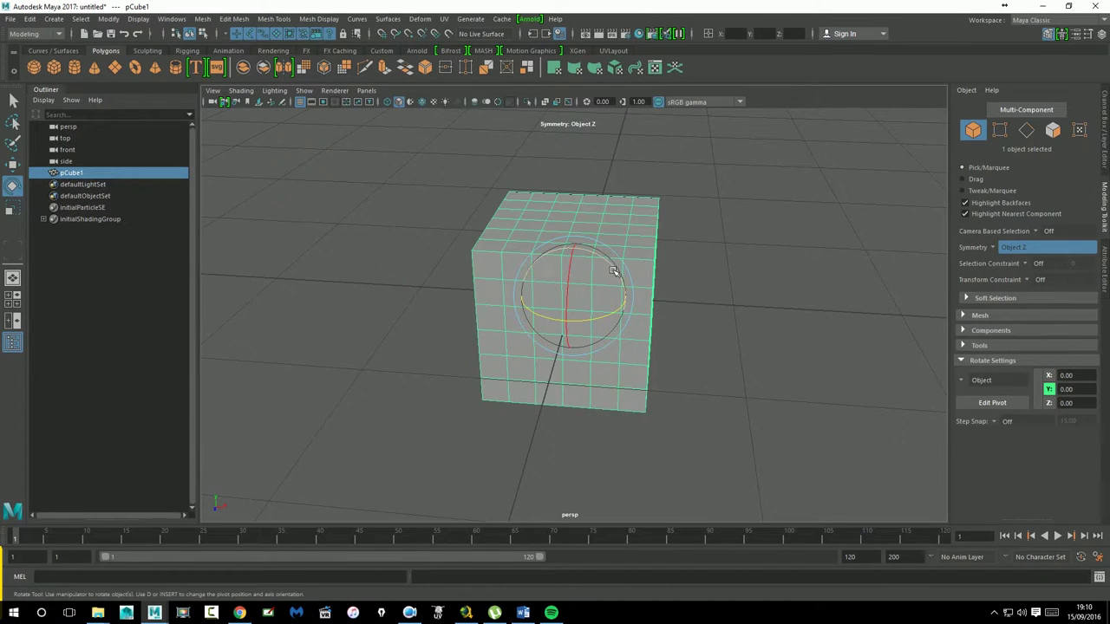
{"action": "mouse_move", "coordinate": [675, 323]}
{"action": "left_mouse_down", "text": "alt"}
{"action": "mouse_move", "coordinate": [659, 334]}
{"action": "mouse_move", "coordinate": [658, 352]}
{"action": "left_mouse_up", "text": "alt"}
{"action": "left_click", "coordinate": [12, 164]}
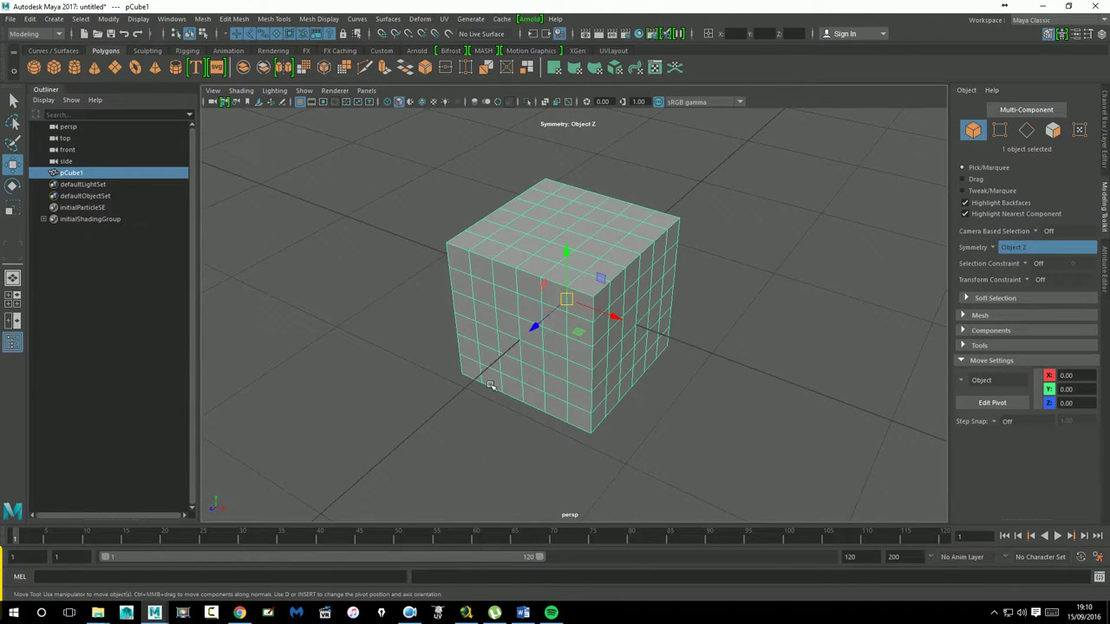
{"action": "right_click_drag", "start_coordinate": [407, 448], "coordinate": [654, 273], "text": "alt"}
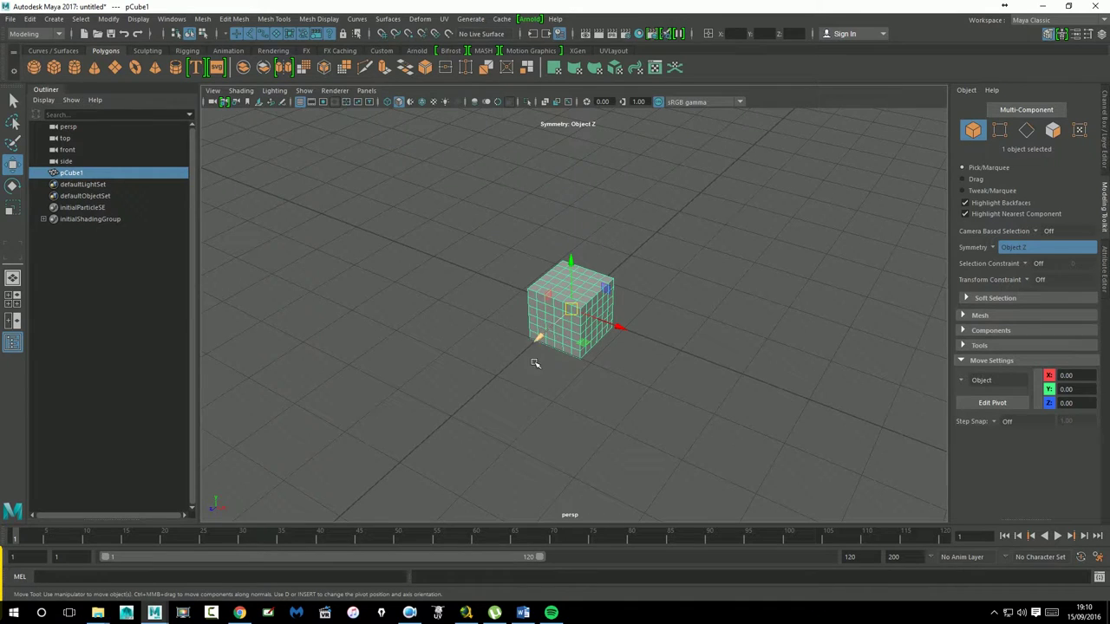
{"action": "mouse_move", "coordinate": [650, 298]}
{"action": "left_mouse_down", "text": "alt"}
{"action": "mouse_move", "coordinate": [699, 297]}
{"action": "mouse_move", "coordinate": [597, 323]}
{"action": "left_mouse_up", "text": "alt"}
{"action": "mouse_move", "coordinate": [727, 309]}
{"action": "left_mouse_down", "text": "alt"}
{"action": "mouse_move", "coordinate": [639, 339]}
{"action": "mouse_move", "coordinate": [595, 330]}
{"action": "mouse_move", "coordinate": [569, 367]}
{"action": "mouse_move", "coordinate": [694, 347]}
{"action": "left_mouse_up", "text": "alt"}
Activate the Z-axis handle, then the free-move centre handle, of the Move manipulator
{"action": "key", "text": "e"}
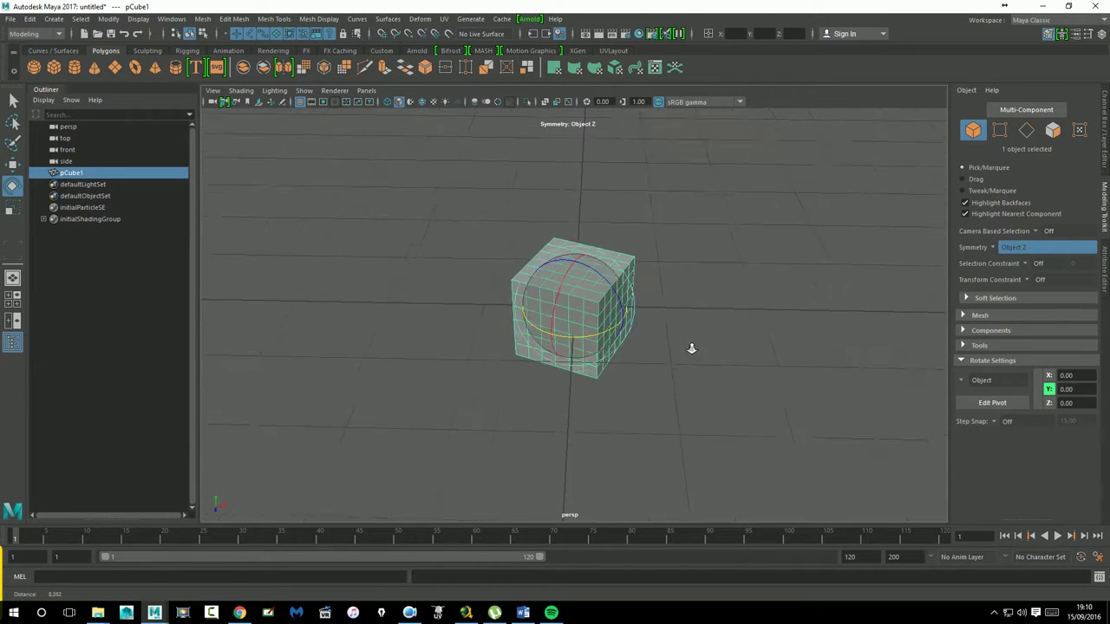
{"action": "left_click", "coordinate": [14, 169]}
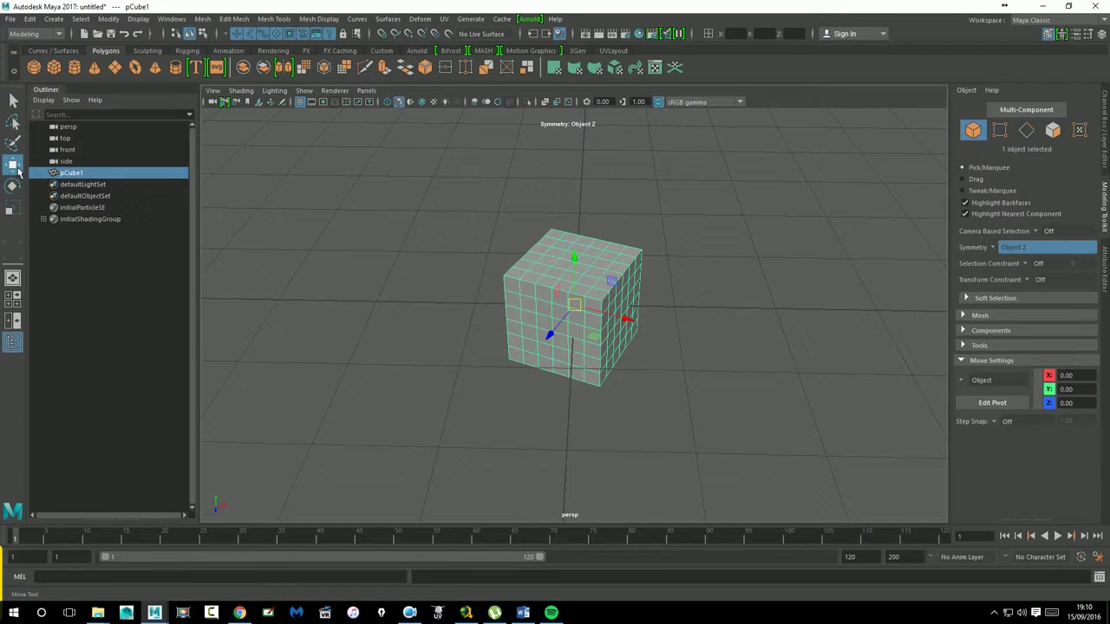
{"action": "left_click", "coordinate": [550, 335]}
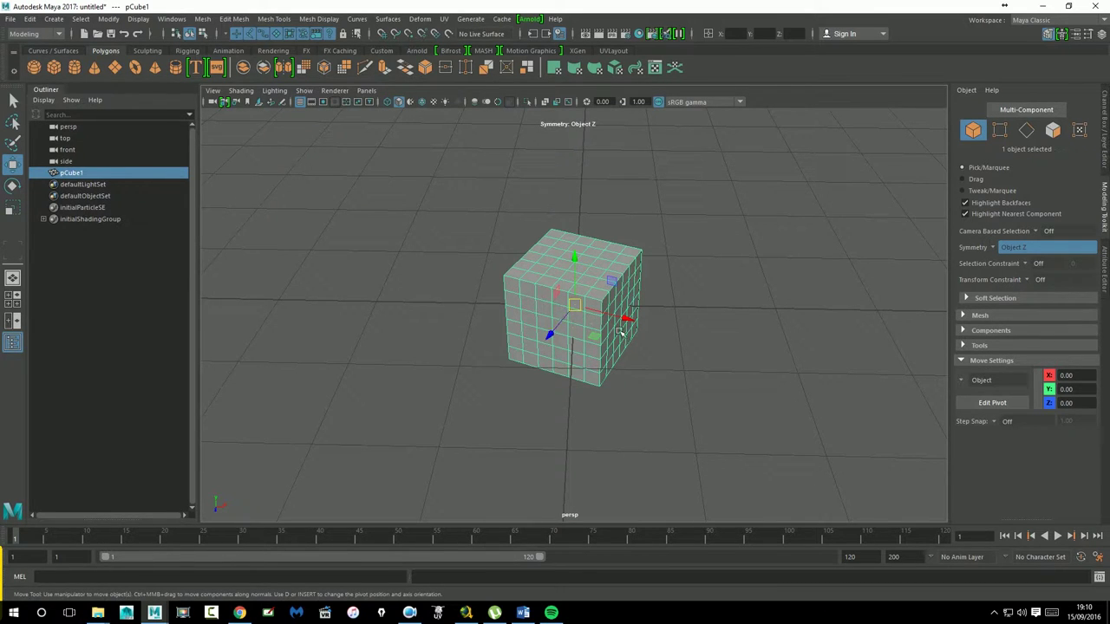
{"action": "left_click", "coordinate": [578, 309]}
{"action": "left_click_drag", "start_coordinate": [526, 376], "coordinate": [565, 389], "text": "alt"}
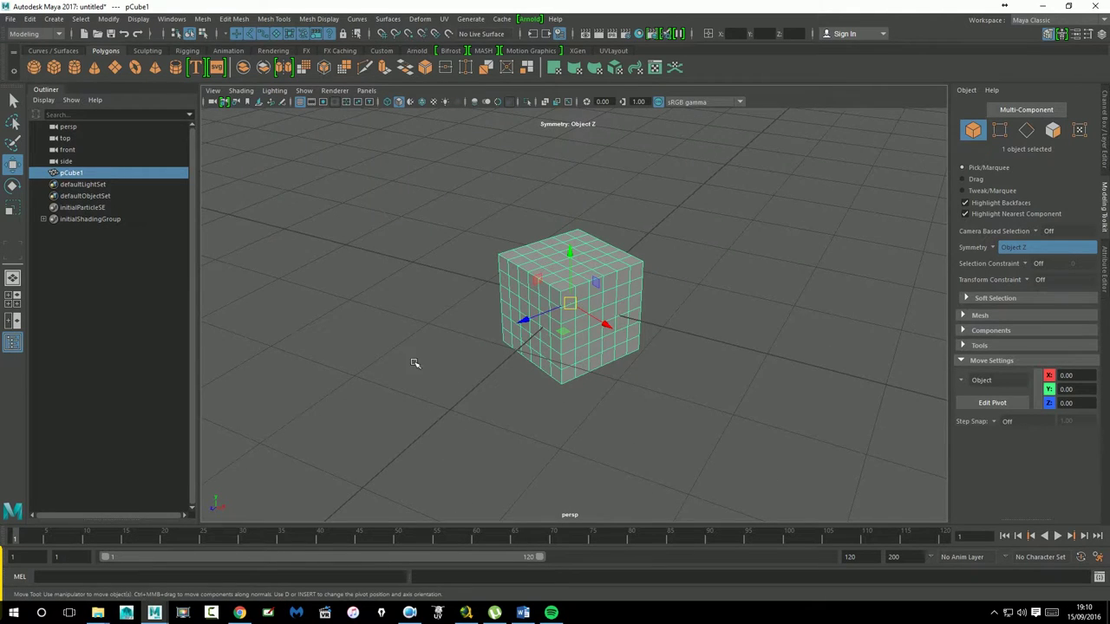
{"action": "left_click_drag", "start_coordinate": [416, 364], "coordinate": [560, 322], "text": "alt"}
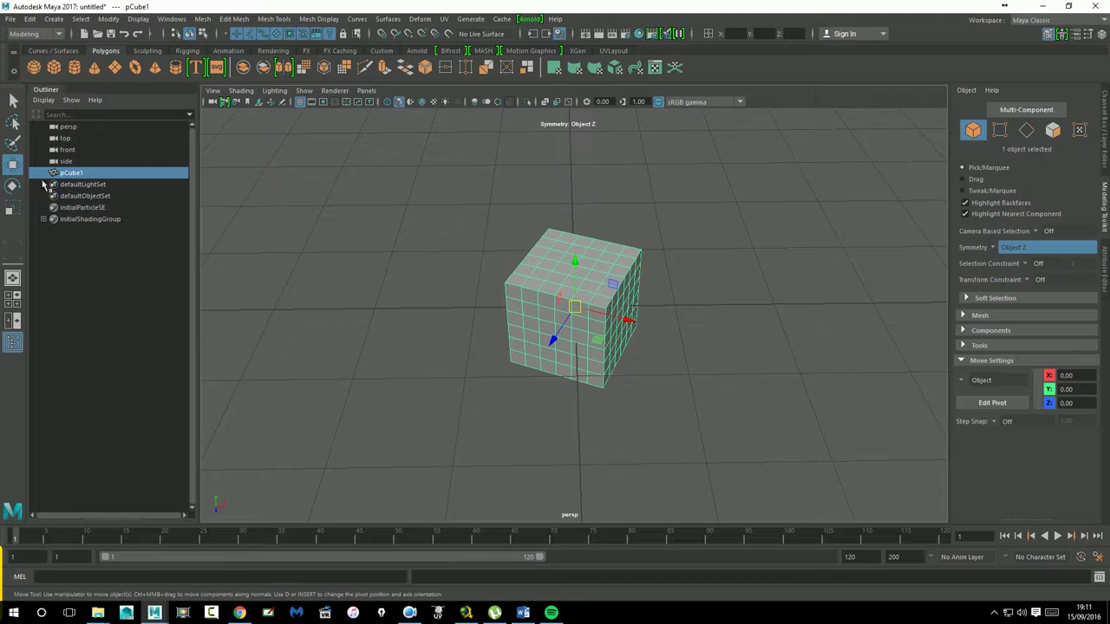
Set the Move Tool's Axis Orientation to World and slide the cube along X
{"action": "double_click", "coordinate": [15, 166]}
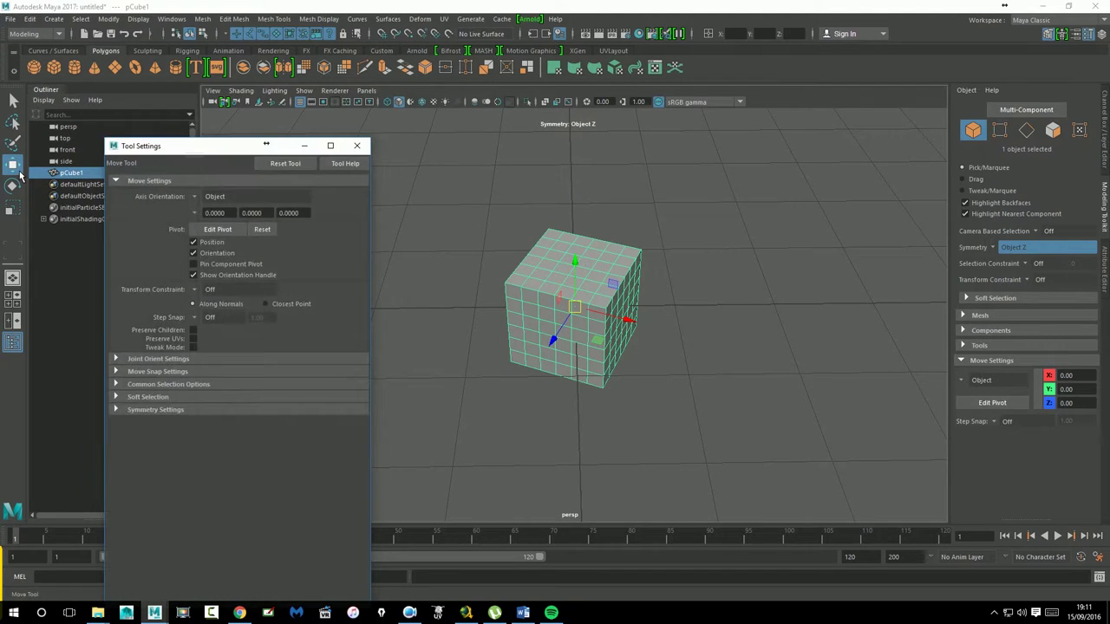
{"action": "left_click", "coordinate": [196, 197]}
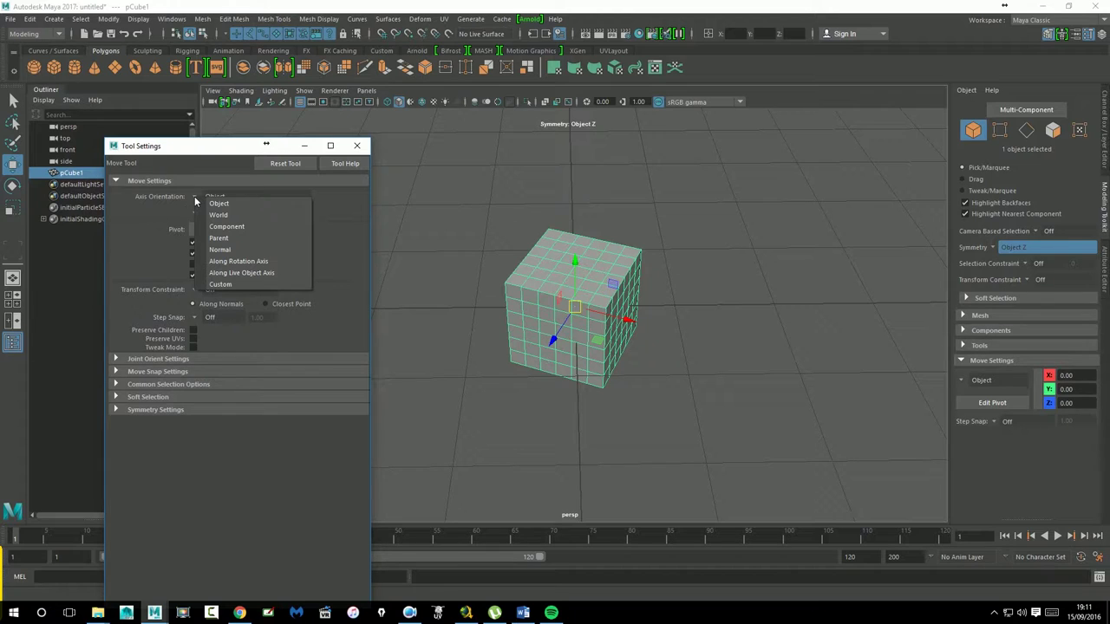
{"action": "left_click", "coordinate": [218, 215]}
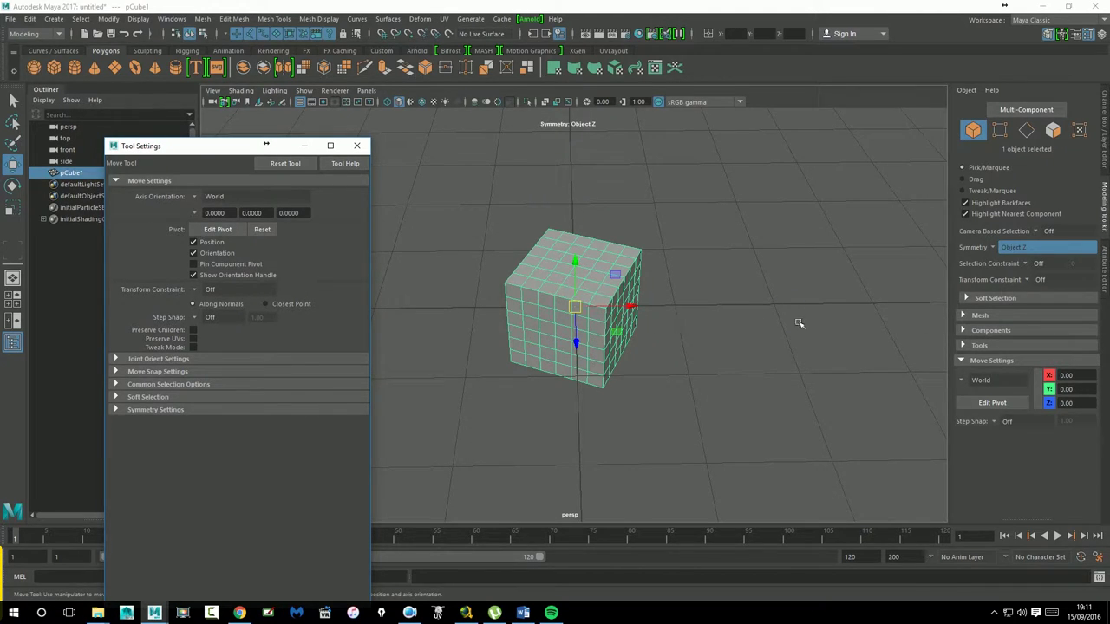
{"action": "scroll", "coordinate": [800, 322], "scroll_direction": "down", "scroll_amount": 5}
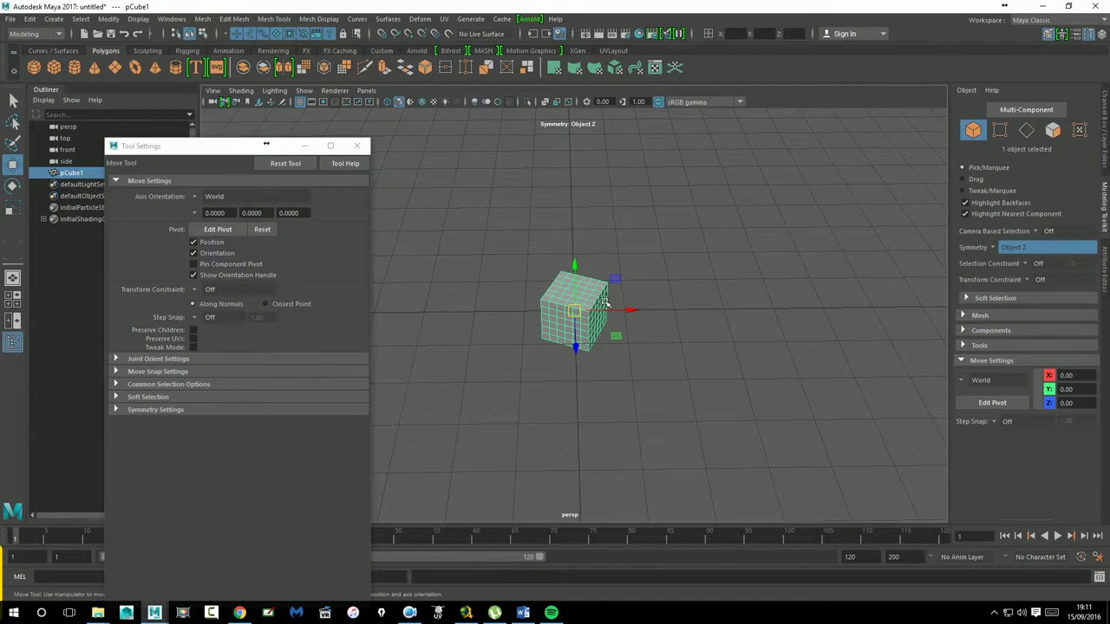
{"action": "left_click_drag", "start_coordinate": [632, 318], "coordinate": [801, 310]}
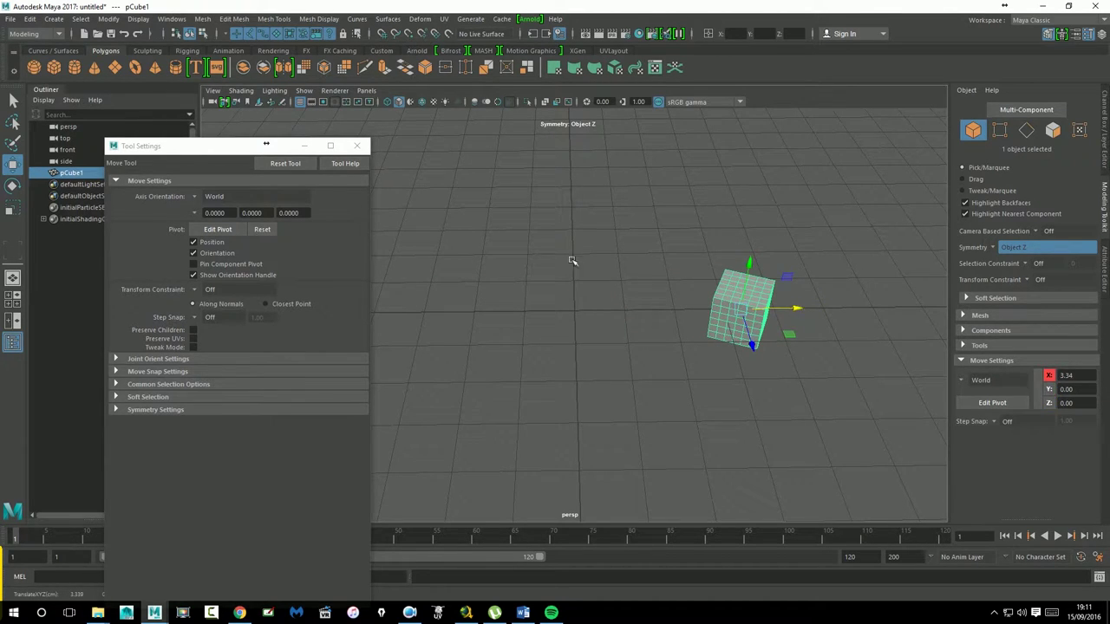
Set Axis Orientation to Object and rotate the cube about its Y axis
{"action": "left_click", "coordinate": [196, 196]}
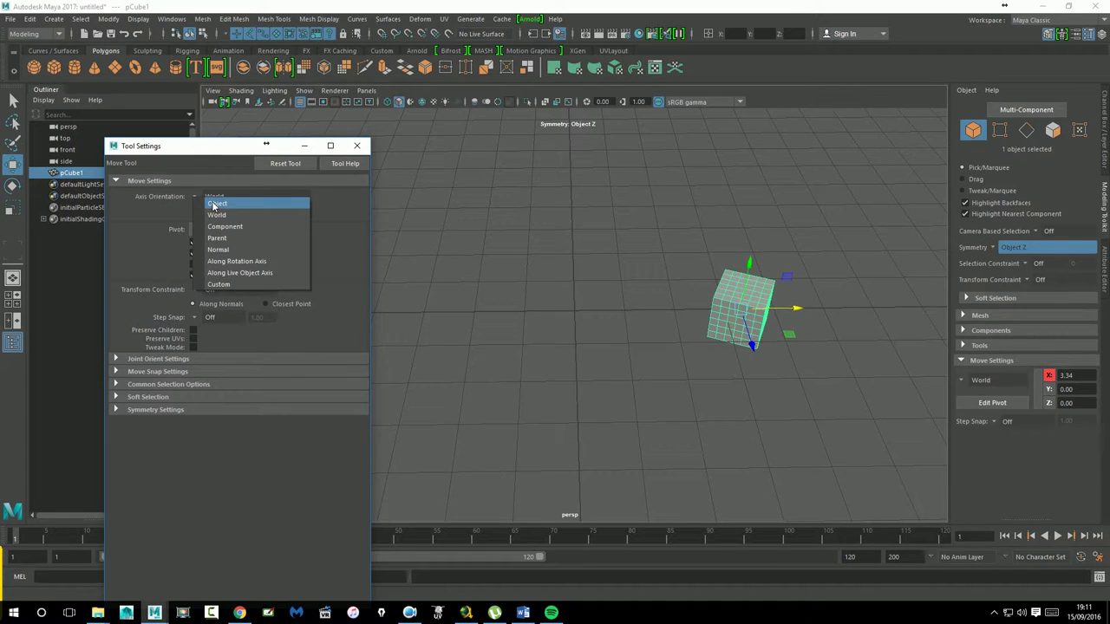
{"action": "left_click", "coordinate": [213, 205]}
{"action": "left_click_drag", "start_coordinate": [861, 375], "coordinate": [794, 376], "text": "alt"}
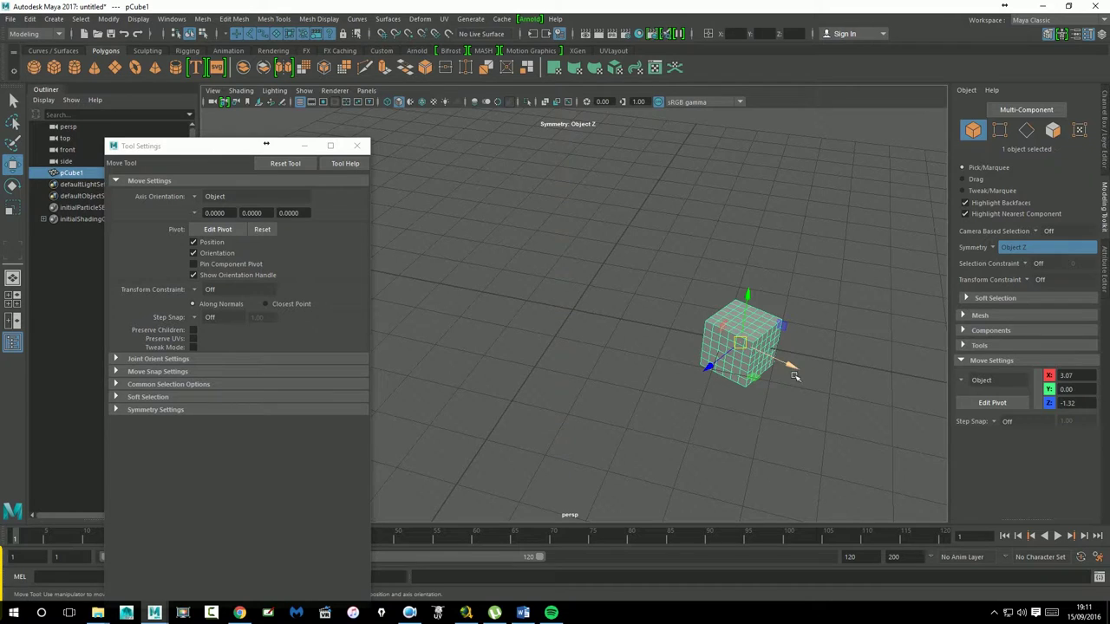
{"action": "left_click_drag", "start_coordinate": [755, 348], "coordinate": [753, 378]}
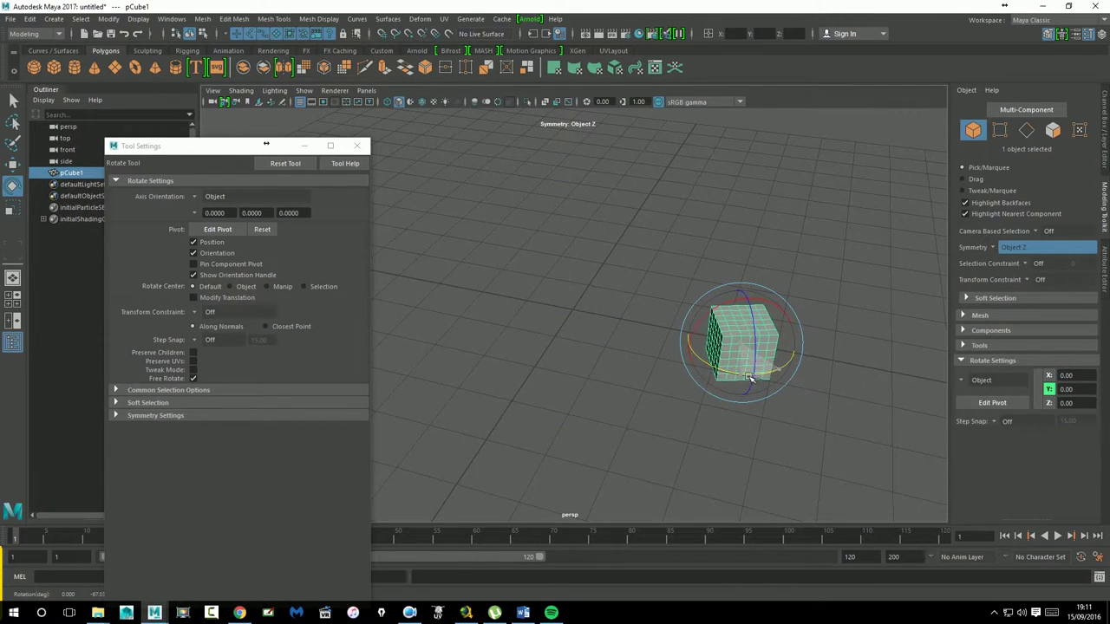
{"action": "left_click", "coordinate": [12, 164]}
{"action": "left_click_drag", "start_coordinate": [584, 373], "coordinate": [769, 298], "text": "alt"}
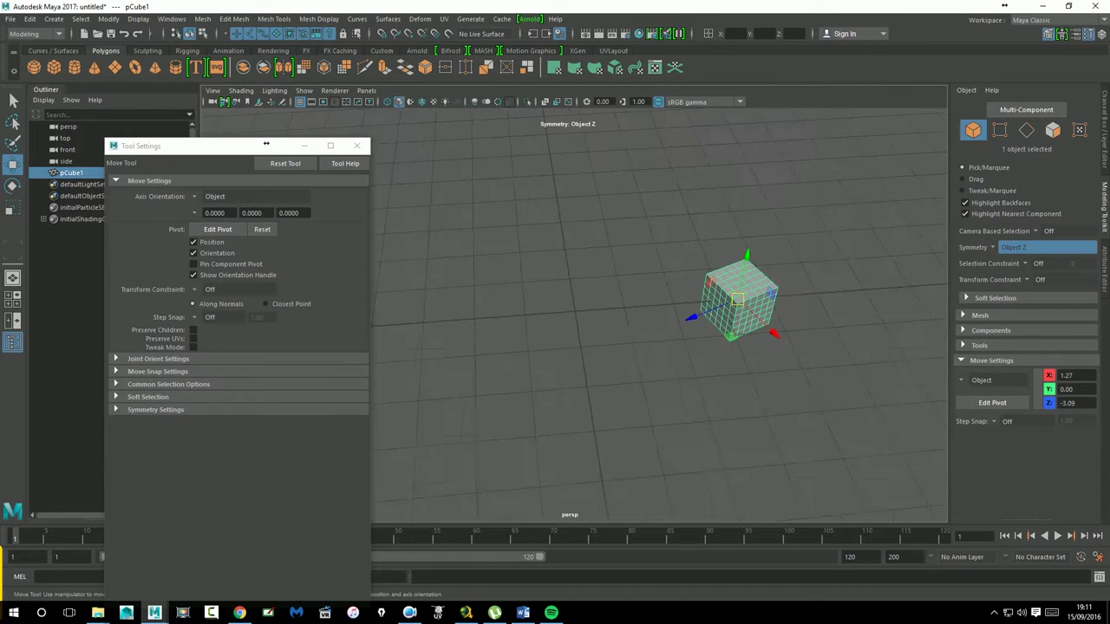
Set Axis Orientation back to World, move the cube left to X 3.34, and close Tool Settings
{"action": "left_click", "coordinate": [197, 197]}
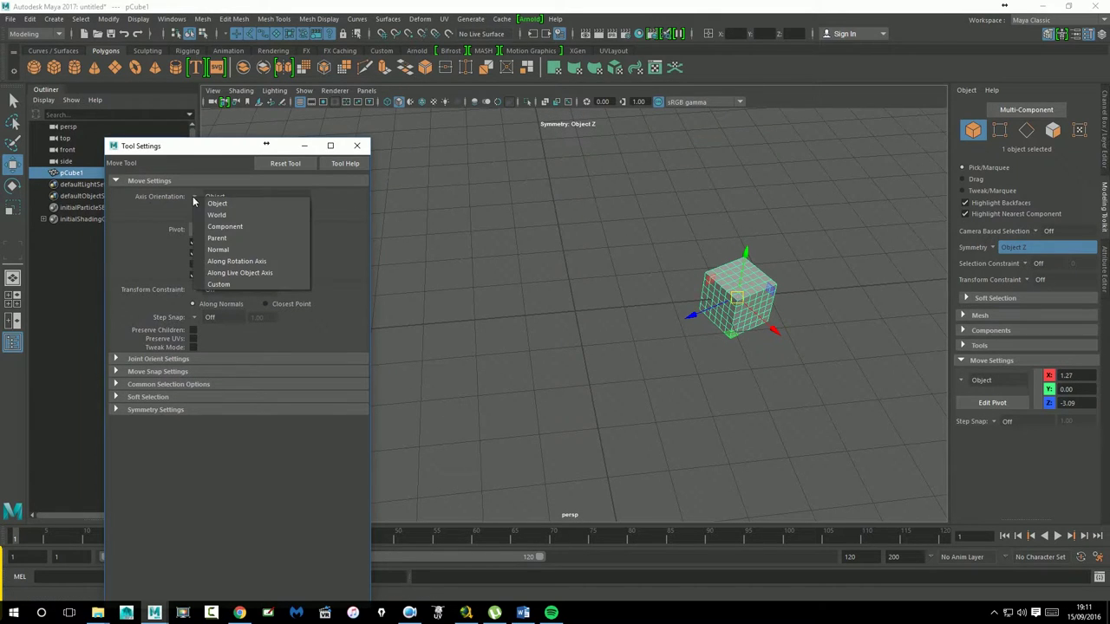
{"action": "left_click", "coordinate": [217, 215]}
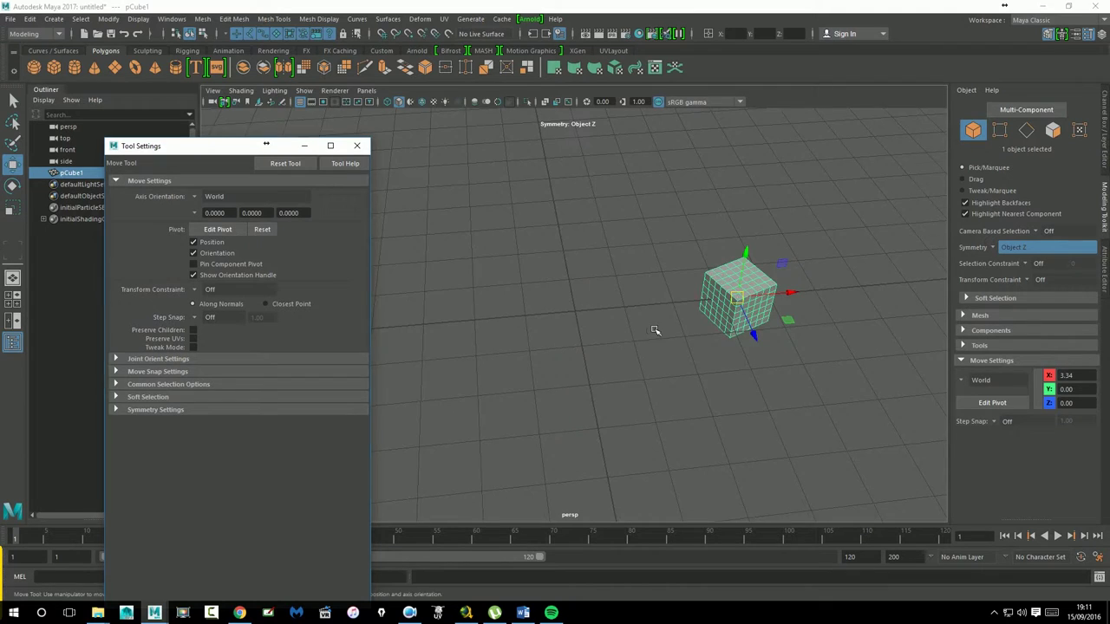
{"action": "middle_click_drag", "start_coordinate": [654, 329], "coordinate": [560, 321]}
{"action": "mouse_move", "coordinate": [795, 296]}
{"action": "left_mouse_down", "text": "alt"}
{"action": "mouse_move", "coordinate": [729, 356]}
{"action": "mouse_move", "coordinate": [643, 358]}
{"action": "left_mouse_up", "text": "alt"}
{"action": "right_click_drag", "start_coordinate": [643, 358], "coordinate": [785, 309], "text": "alt"}
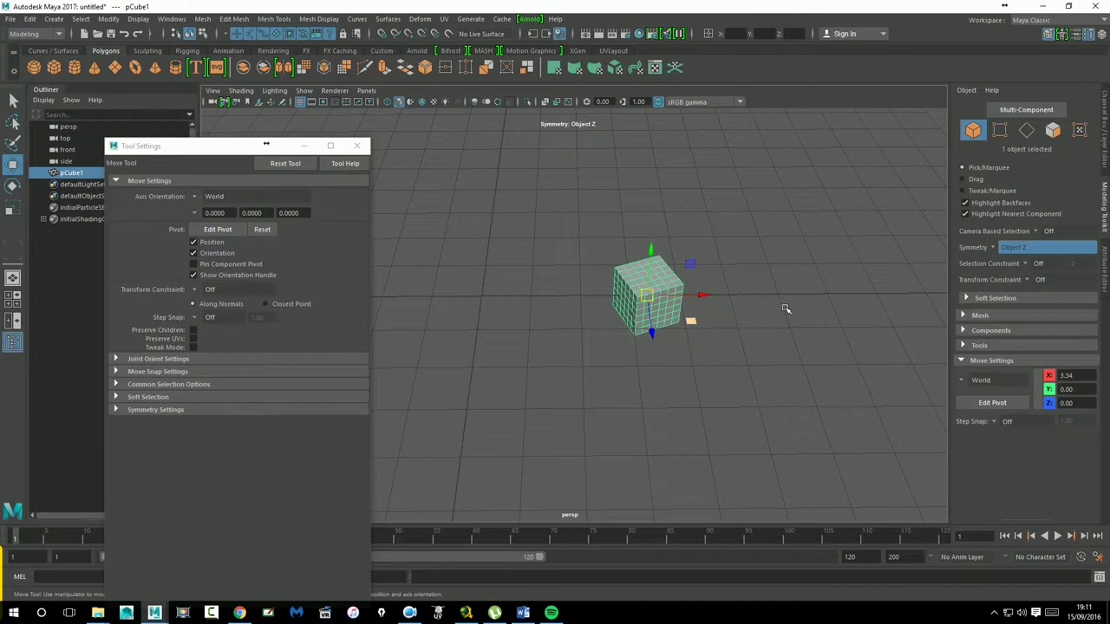
{"action": "left_click", "coordinate": [356, 146]}
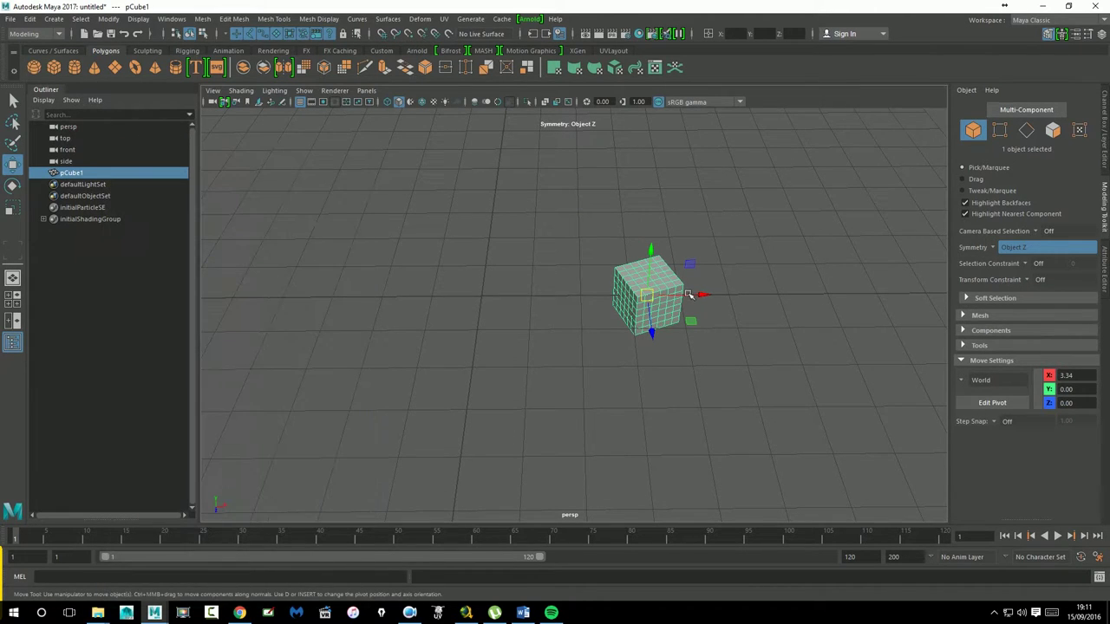
Delete the old cube, create a new polygon cube, and set move axes to Object
{"action": "key", "text": "Delete"}
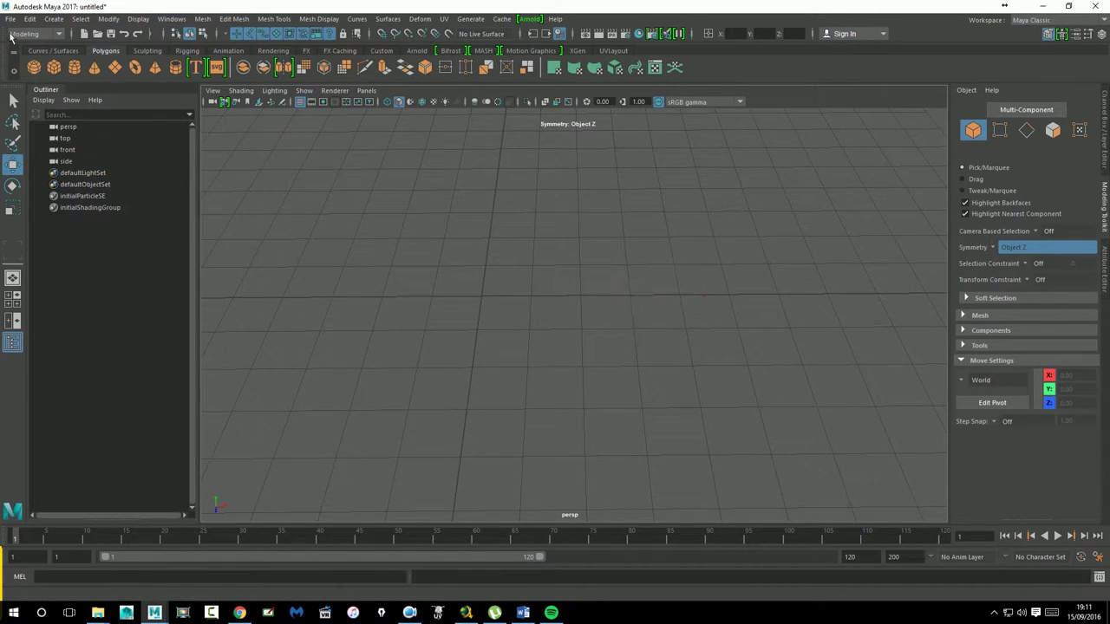
{"action": "left_click", "coordinate": [54, 68]}
{"action": "mouse_move", "coordinate": [871, 303]}
{"action": "left_mouse_down", "text": "alt"}
{"action": "mouse_move", "coordinate": [719, 278]}
{"action": "mouse_move", "coordinate": [657, 297]}
{"action": "mouse_move", "coordinate": [534, 275]}
{"action": "mouse_move", "coordinate": [492, 252]}
{"action": "left_mouse_up", "text": "alt"}
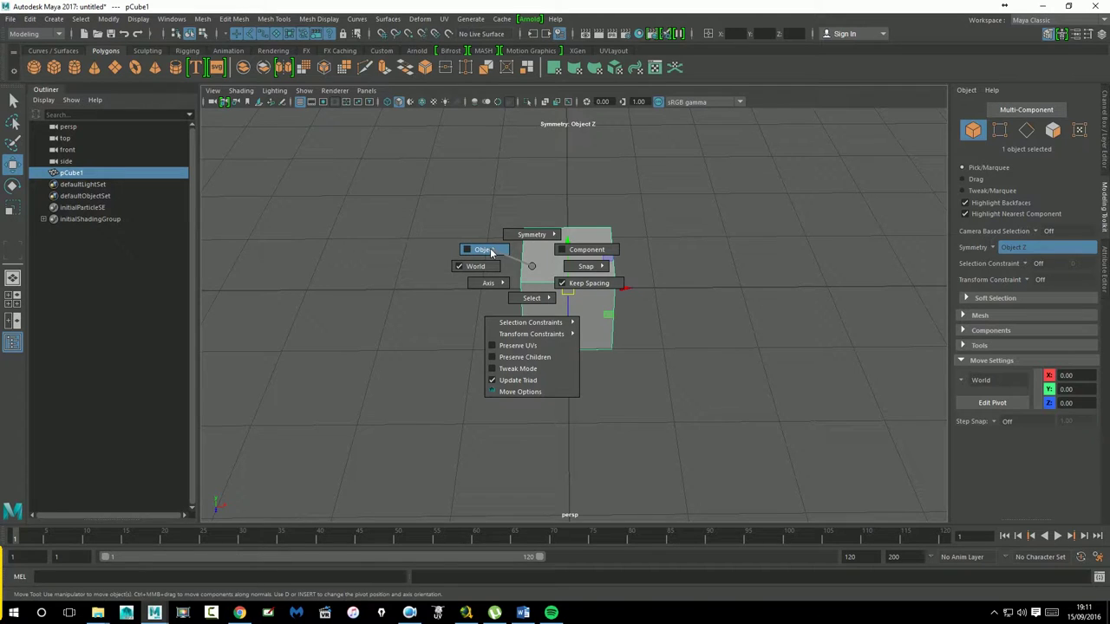
{"action": "left_click", "coordinate": [491, 252]}
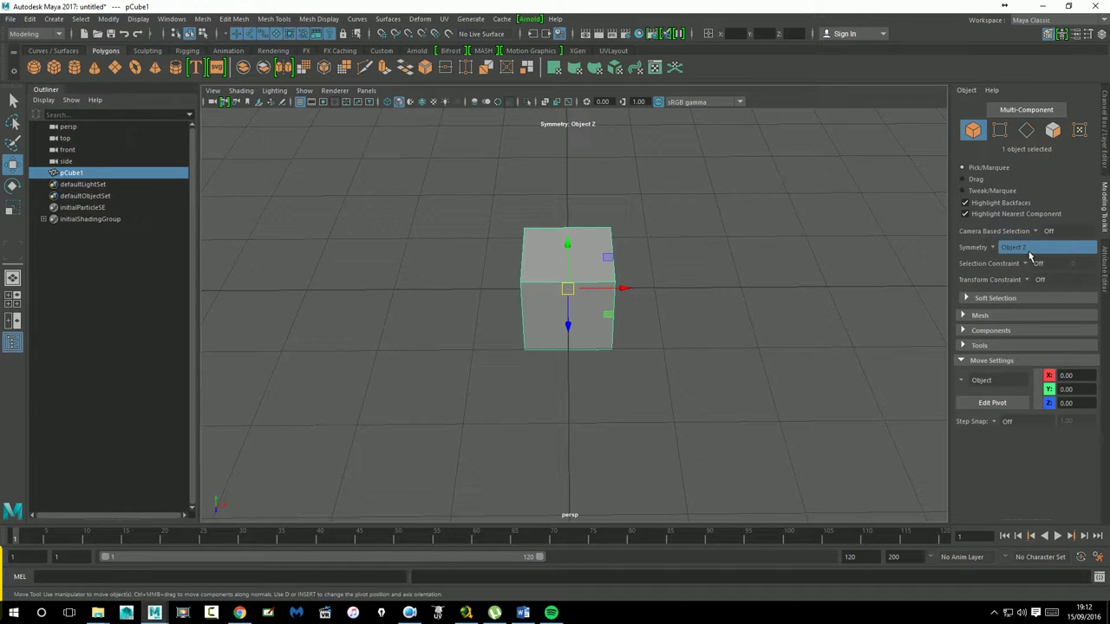
Set polyCube1's Subdivisions Width, Height and Depth to 6 in the Channel Box
{"action": "key", "text": "ctrl+a"}
{"action": "left_click", "coordinate": [1105, 205]}
{"action": "left_click", "coordinate": [1101, 33]}
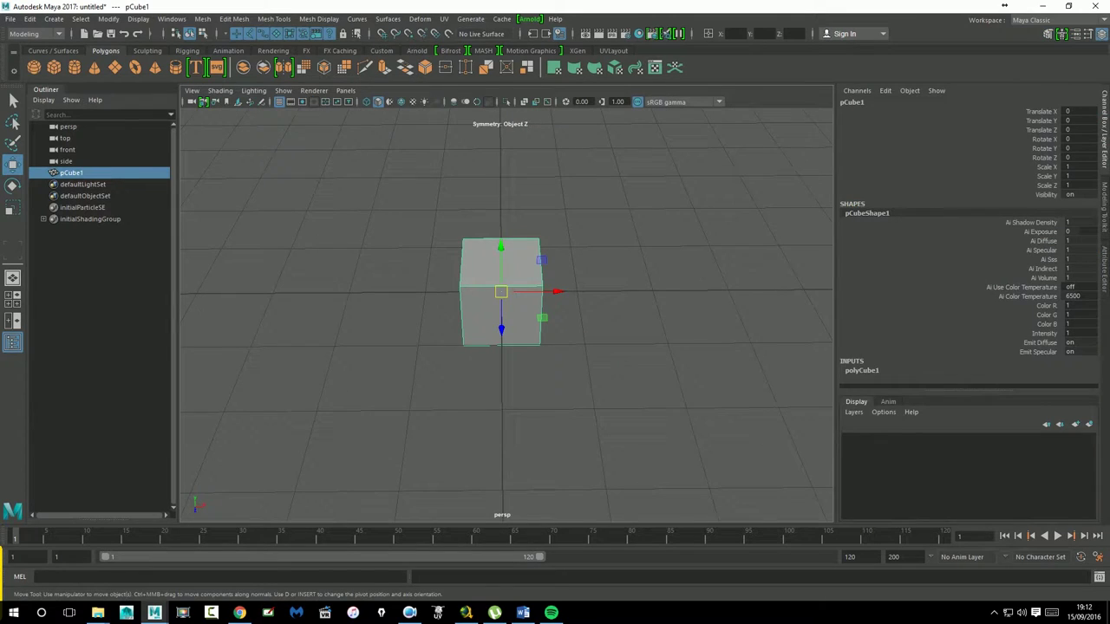
{"action": "left_click", "coordinate": [861, 371]}
{"action": "scroll", "coordinate": [890, 320], "scroll_direction": "down", "scroll_amount": 2}
{"action": "left_click", "coordinate": [1072, 348]}
{"action": "left_click_drag", "start_coordinate": [1071, 362], "coordinate": [1073, 367]}
{"action": "type", "text": "6"}
{"action": "key", "text": "Return"}
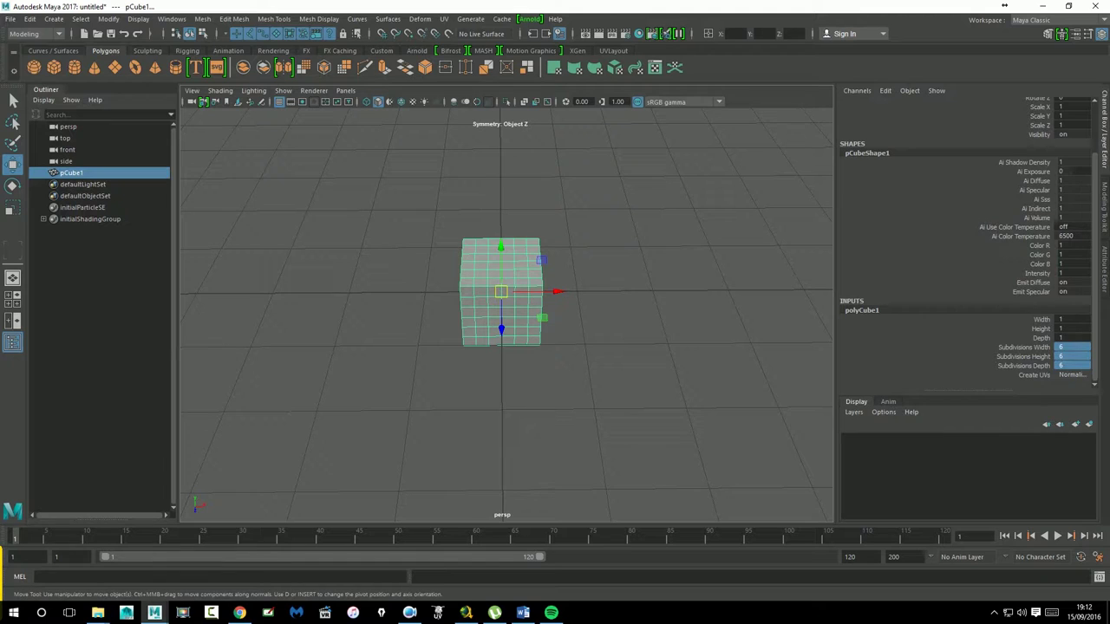
Return to the Modeling Toolkit with the cube deselected, ready to change symmetry
{"action": "left_click", "coordinate": [1105, 214]}
{"action": "left_click", "coordinate": [668, 268]}
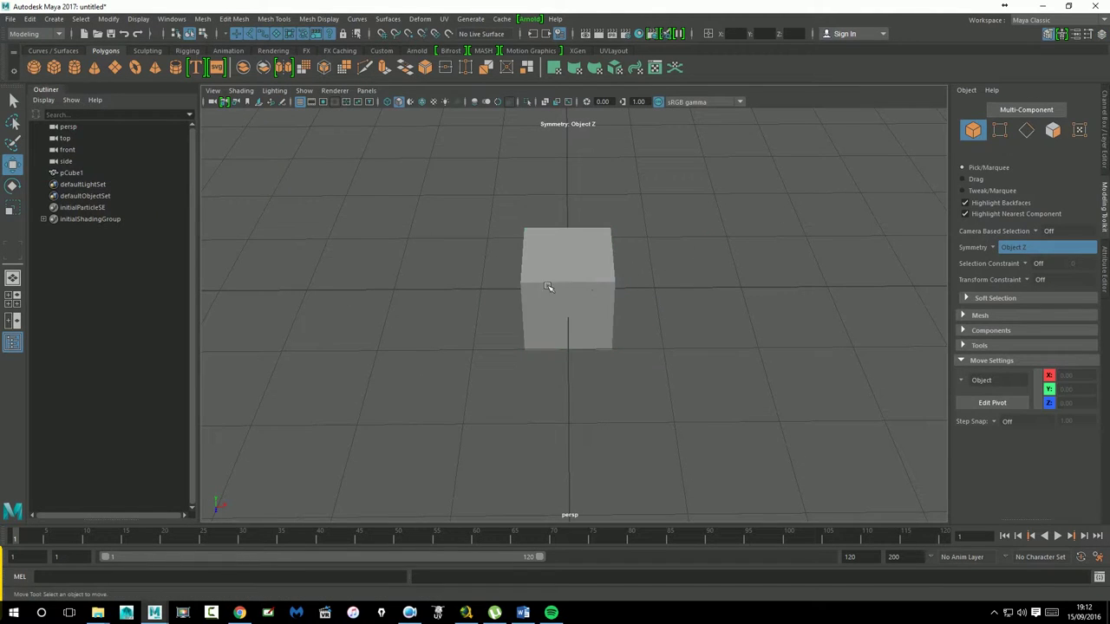
{"action": "left_click", "coordinate": [1014, 247]}
Put the cube in Edge mode and set Modeling Toolkit symmetry to World X
{"action": "left_click", "coordinate": [1013, 252]}
{"action": "right_click", "coordinate": [559, 262]}
{"action": "right_click", "coordinate": [560, 262]}
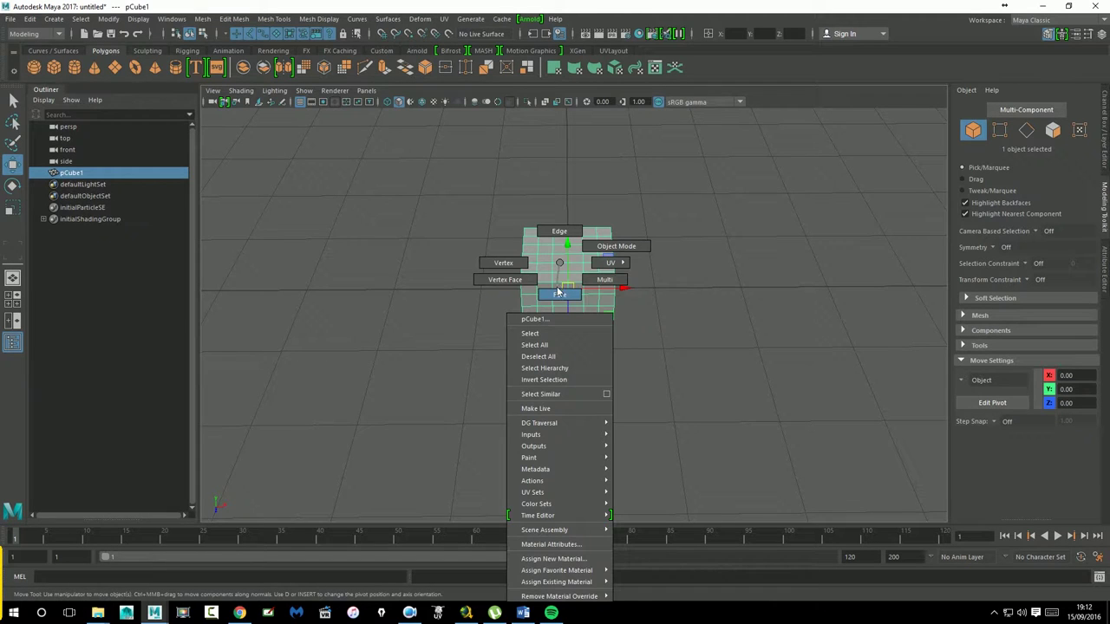
{"action": "left_click", "coordinate": [559, 231]}
{"action": "scroll", "coordinate": [627, 292], "scroll_direction": "up", "scroll_amount": 5}
{"action": "mouse_move", "coordinate": [627, 292]}
{"action": "left_mouse_down", "text": "alt"}
{"action": "mouse_move", "coordinate": [666, 286]}
{"action": "mouse_move", "coordinate": [646, 312]}
{"action": "left_mouse_up", "text": "alt"}
{"action": "left_click", "coordinate": [1005, 250]}
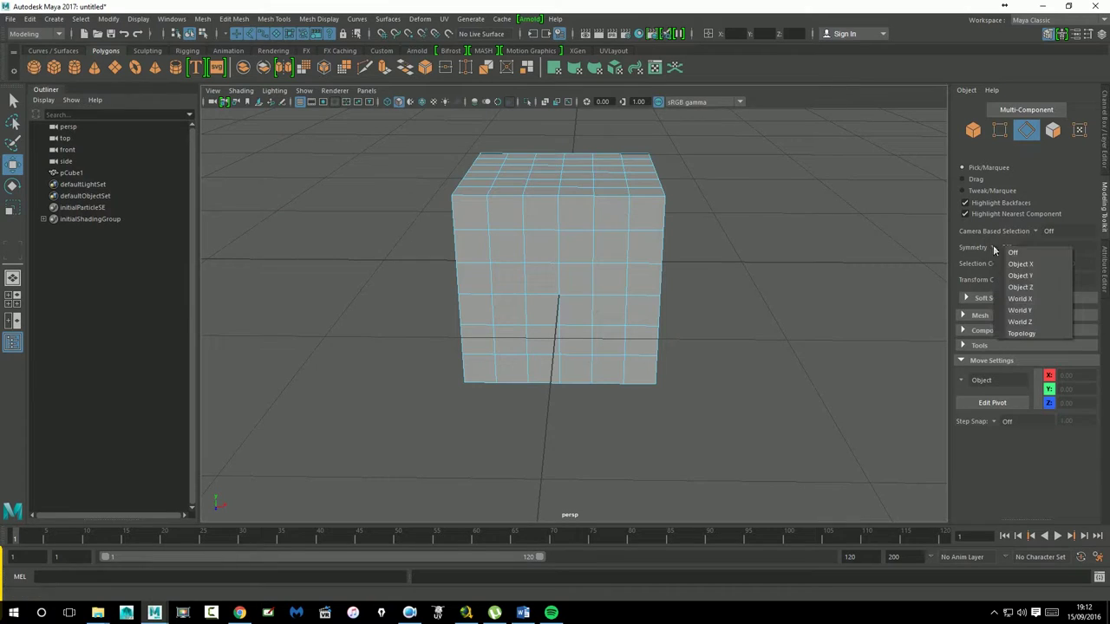
{"action": "left_click", "coordinate": [1031, 300]}
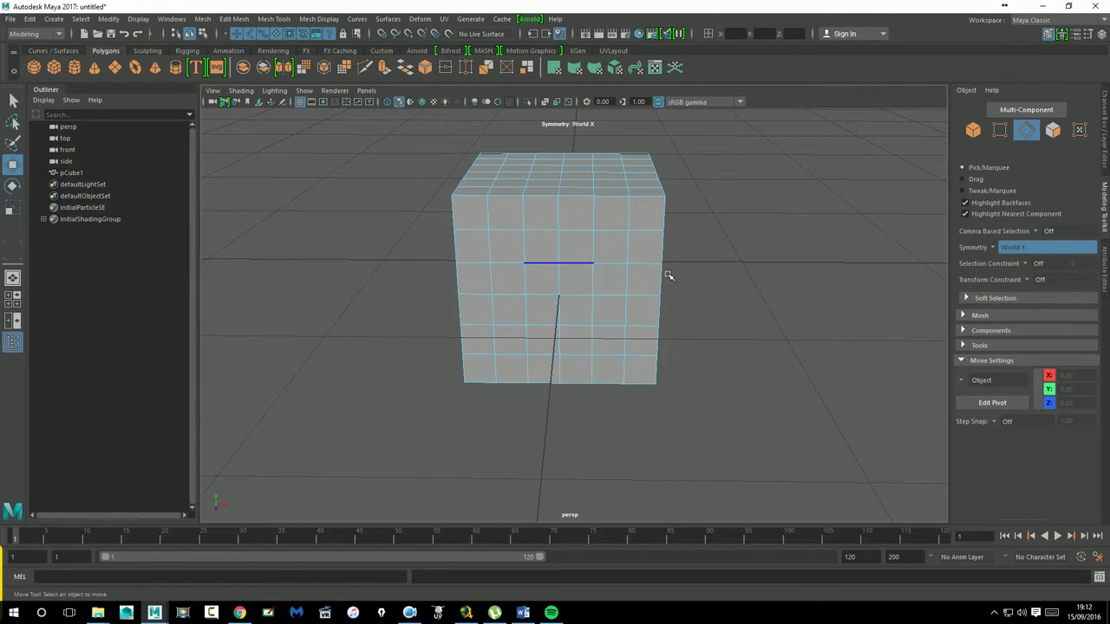
In Object mode, rotate the cube about -23° around Y
{"action": "right_click_drag", "start_coordinate": [612, 218], "coordinate": [656, 199]}
{"action": "left_click", "coordinate": [615, 230]}
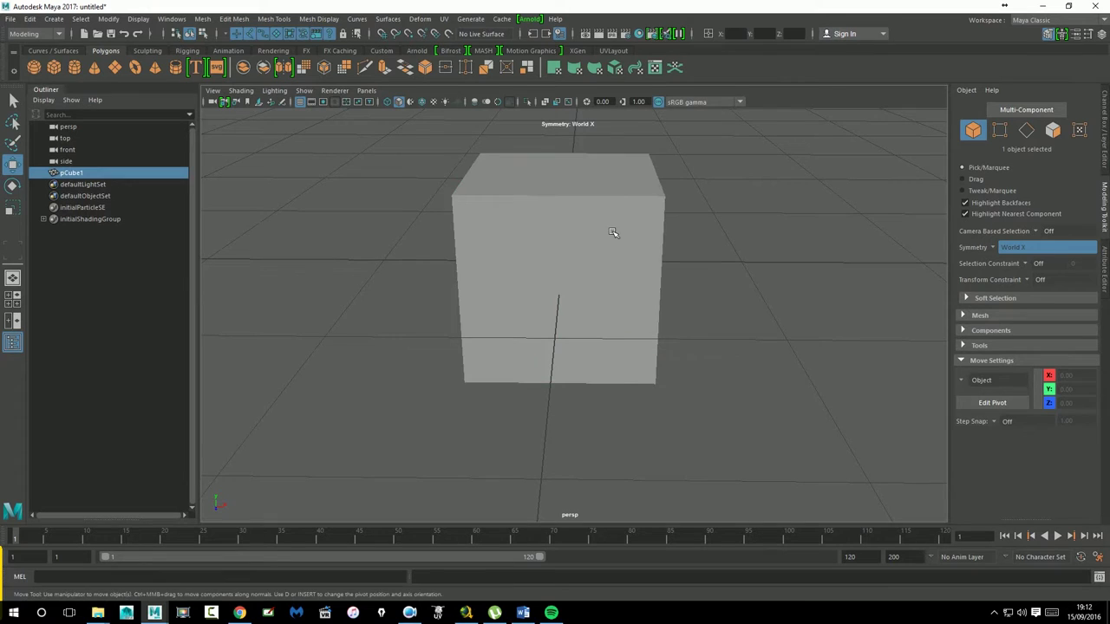
{"action": "key", "text": "e"}
{"action": "mouse_move", "coordinate": [590, 288]}
{"action": "left_mouse_down"}
{"action": "mouse_move", "coordinate": [565, 287]}
{"action": "mouse_move", "coordinate": [631, 296]}
{"action": "left_mouse_up"}
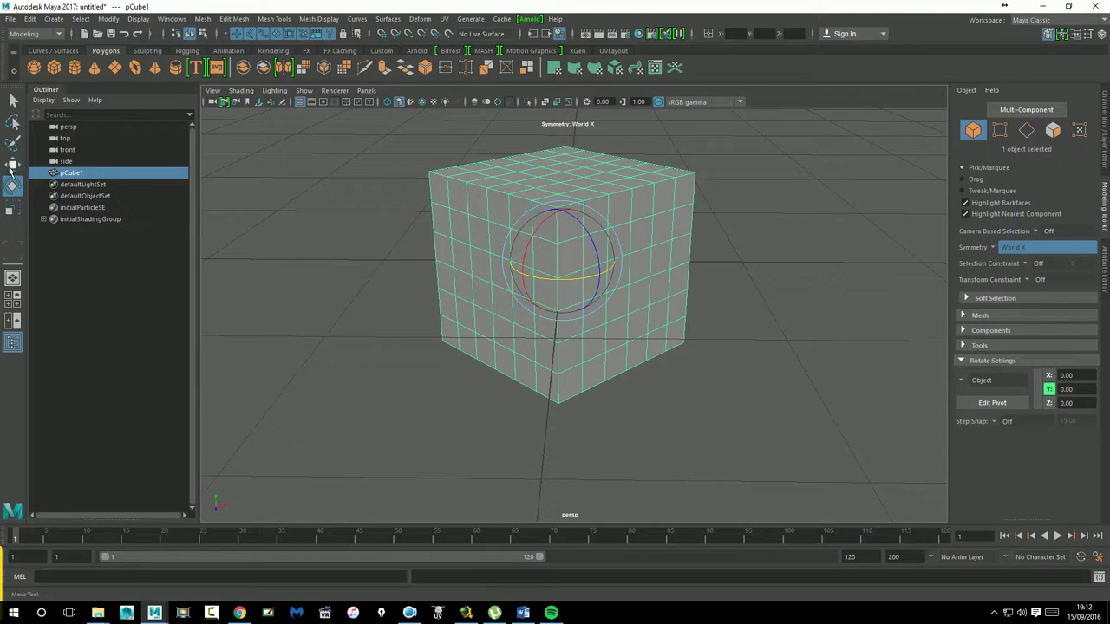
{"action": "left_click", "coordinate": [19, 172]}
Back in Edge mode, set symmetry to Object X and select a mirrored edge pair
{"action": "right_click_drag", "start_coordinate": [607, 283], "coordinate": [617, 252]}
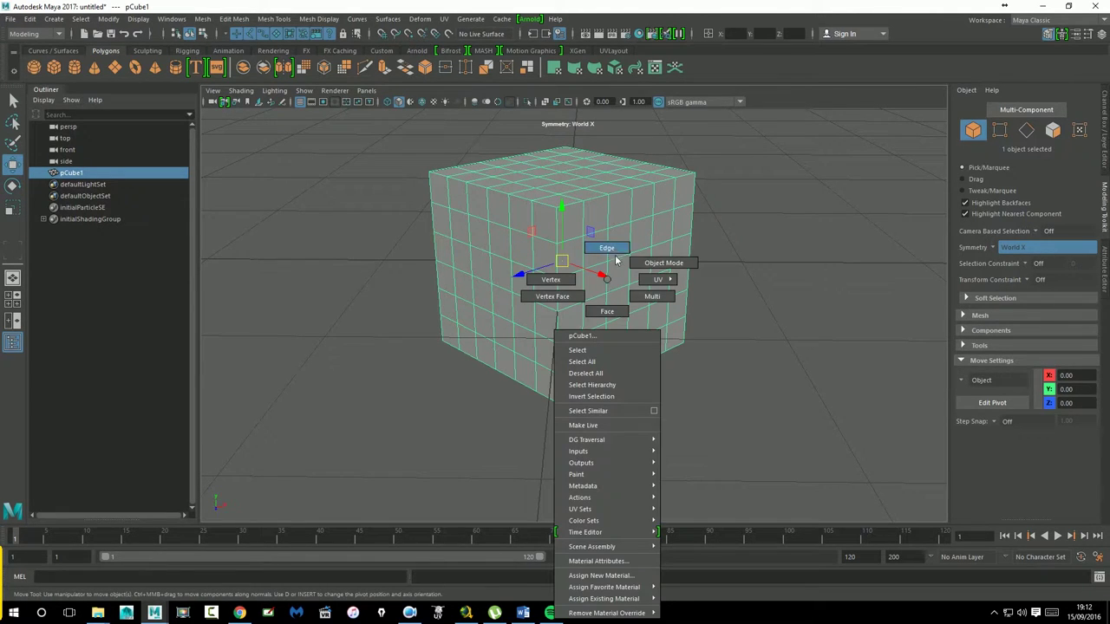
{"action": "left_click_drag", "start_coordinate": [546, 285], "coordinate": [591, 300], "text": "alt"}
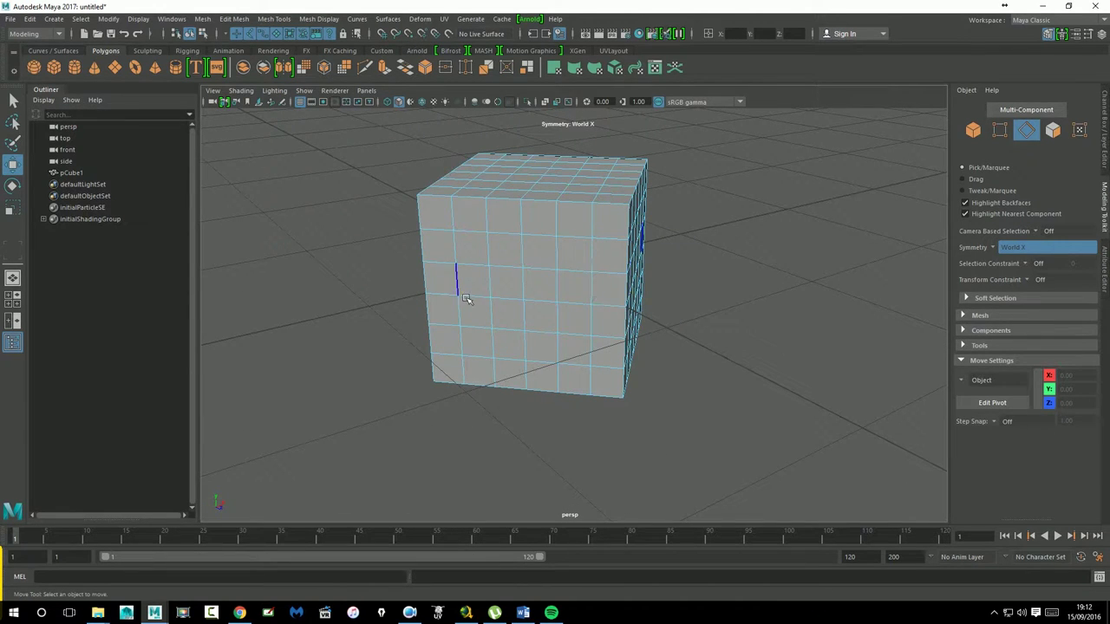
{"action": "left_click", "coordinate": [993, 248]}
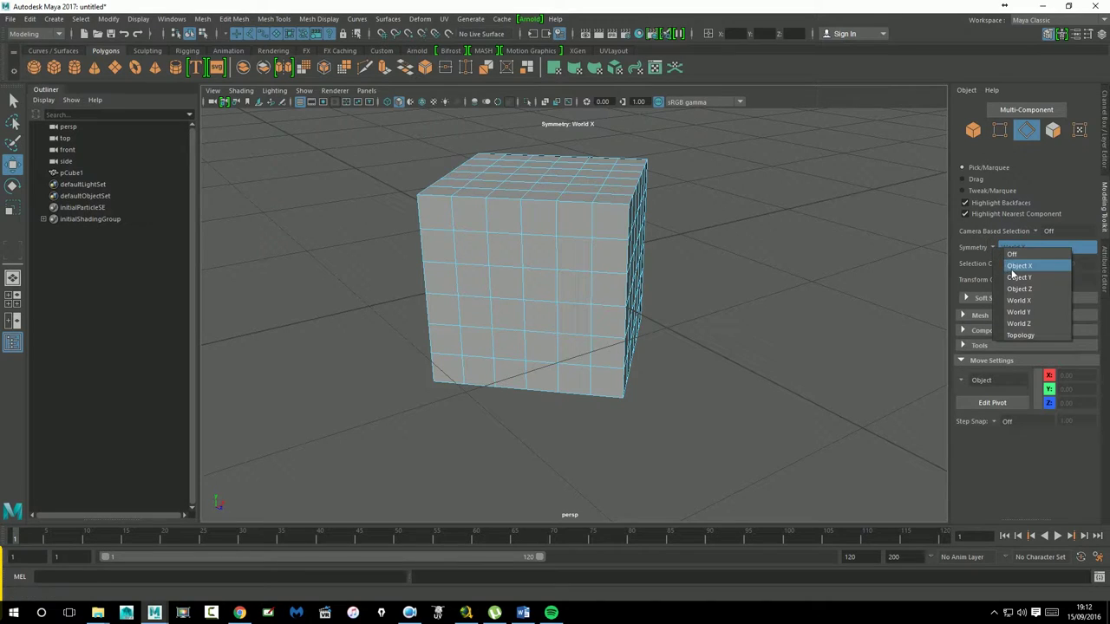
{"action": "left_click", "coordinate": [1019, 265]}
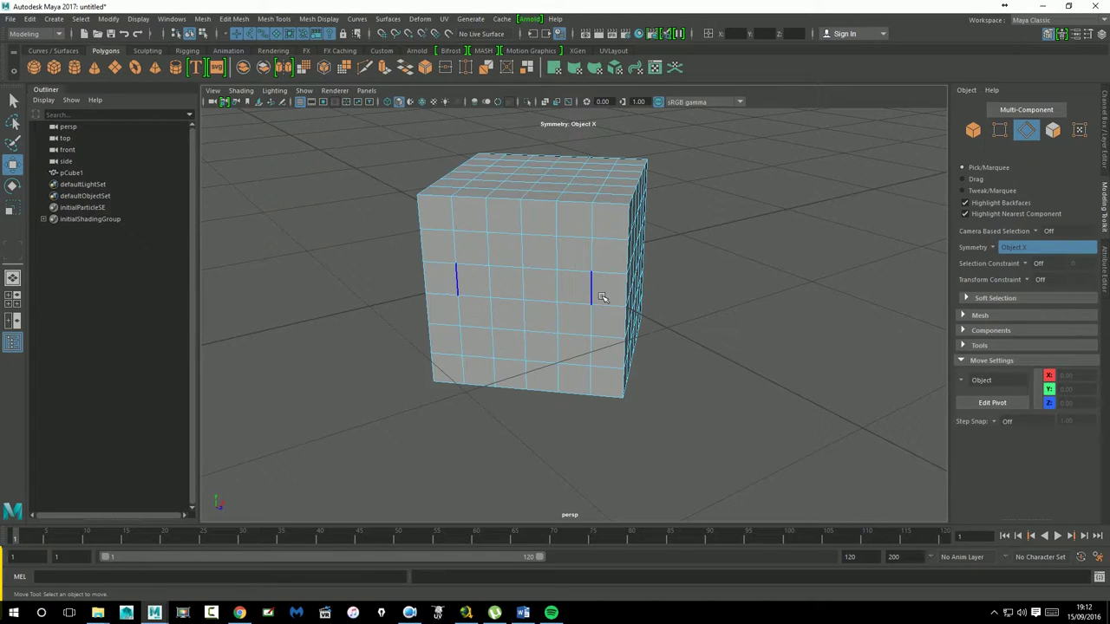
{"action": "scroll", "coordinate": [590, 303], "scroll_direction": "down", "scroll_amount": 1}
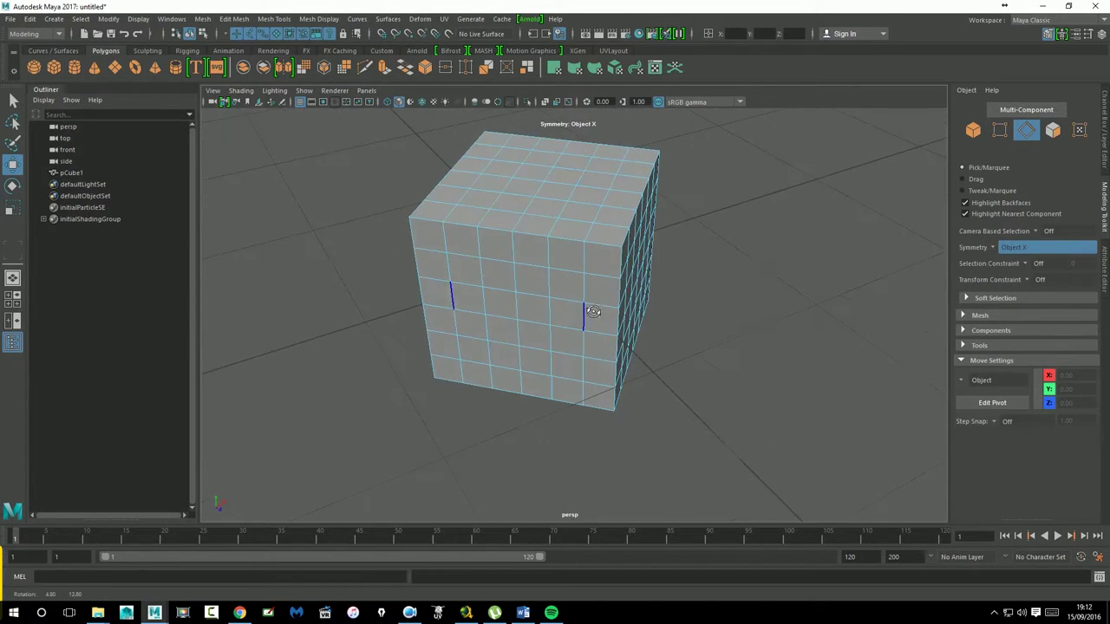
{"action": "scroll", "coordinate": [577, 314], "scroll_direction": "down", "scroll_amount": 2}
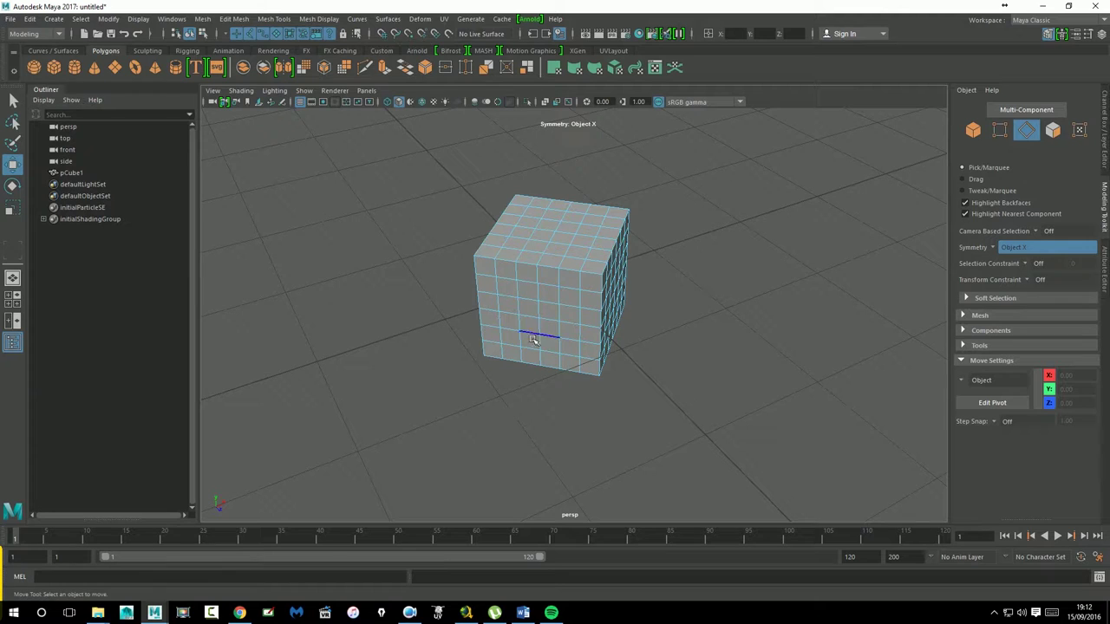
{"action": "left_click_drag", "start_coordinate": [582, 330], "coordinate": [575, 325], "text": "alt"}
{"action": "left_click", "coordinate": [575, 325]}
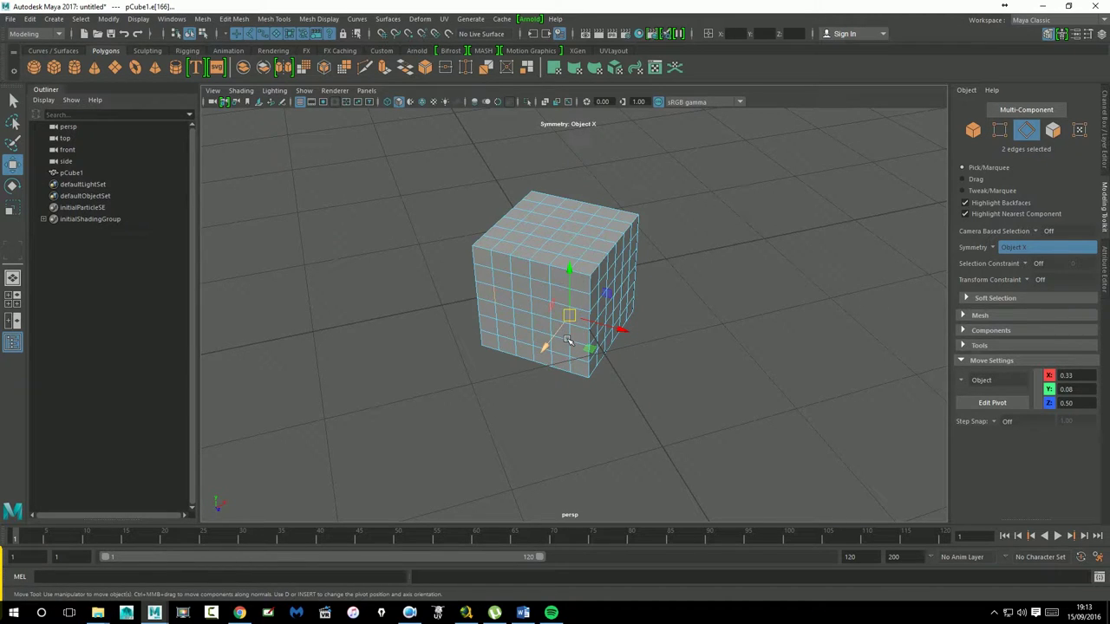
Set symmetry to World X and select mirrored edge pairs on the subdivided cube
{"action": "left_click", "coordinate": [993, 247]}
{"action": "left_click", "coordinate": [1023, 299]}
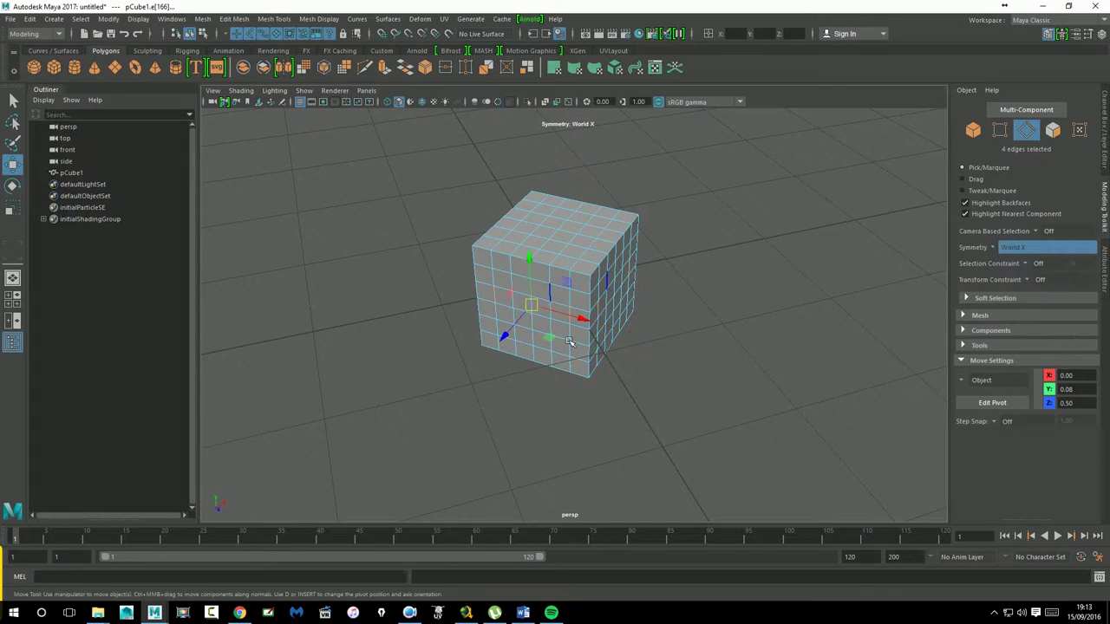
{"action": "left_click_drag", "start_coordinate": [647, 404], "coordinate": [632, 408], "text": "alt"}
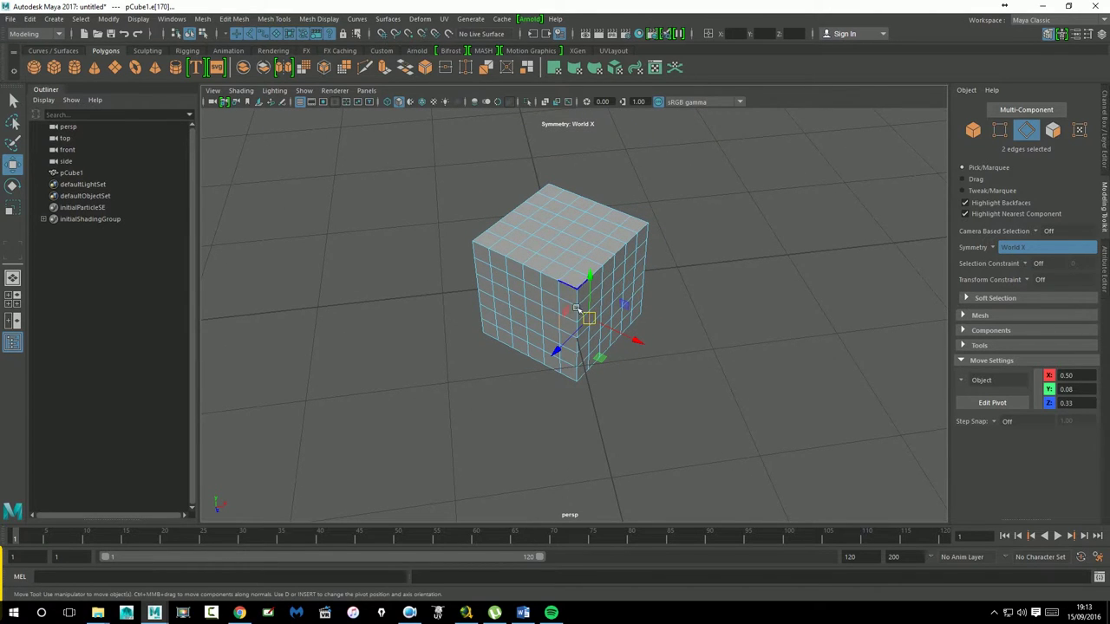
{"action": "mouse_move", "coordinate": [639, 478]}
{"action": "left_mouse_down", "text": "alt"}
{"action": "mouse_move", "coordinate": [651, 396]}
{"action": "mouse_move", "coordinate": [665, 389]}
{"action": "left_mouse_up", "text": "alt"}
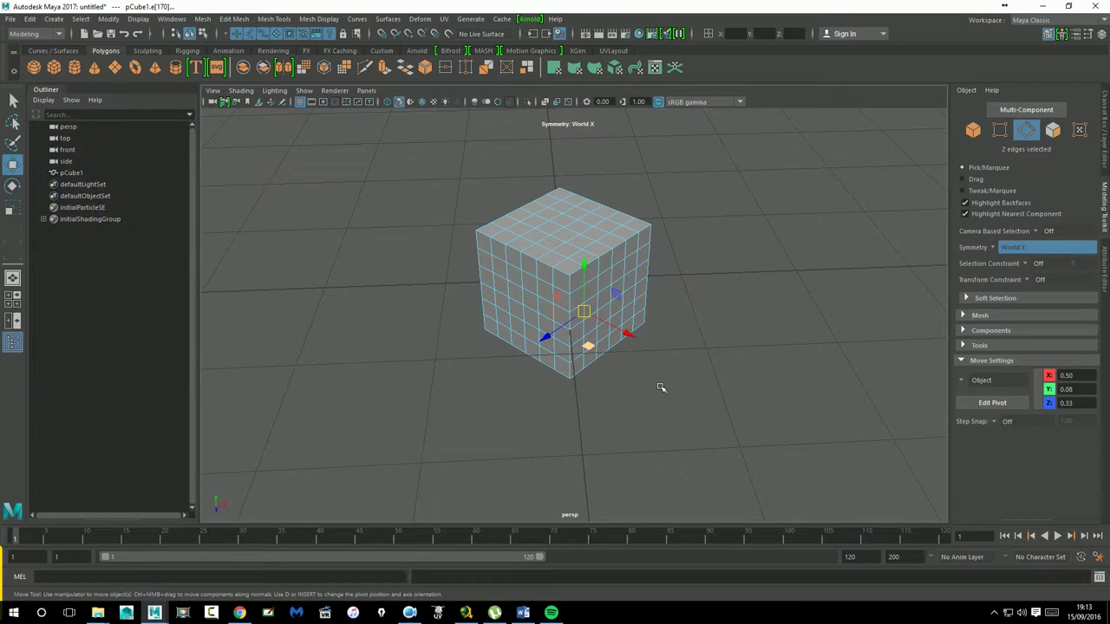
{"action": "left_click_drag", "start_coordinate": [573, 375], "coordinate": [701, 359], "text": "alt"}
{"action": "right_click_drag", "start_coordinate": [700, 359], "coordinate": [736, 374], "text": "alt"}
{"action": "left_click", "coordinate": [662, 334]}
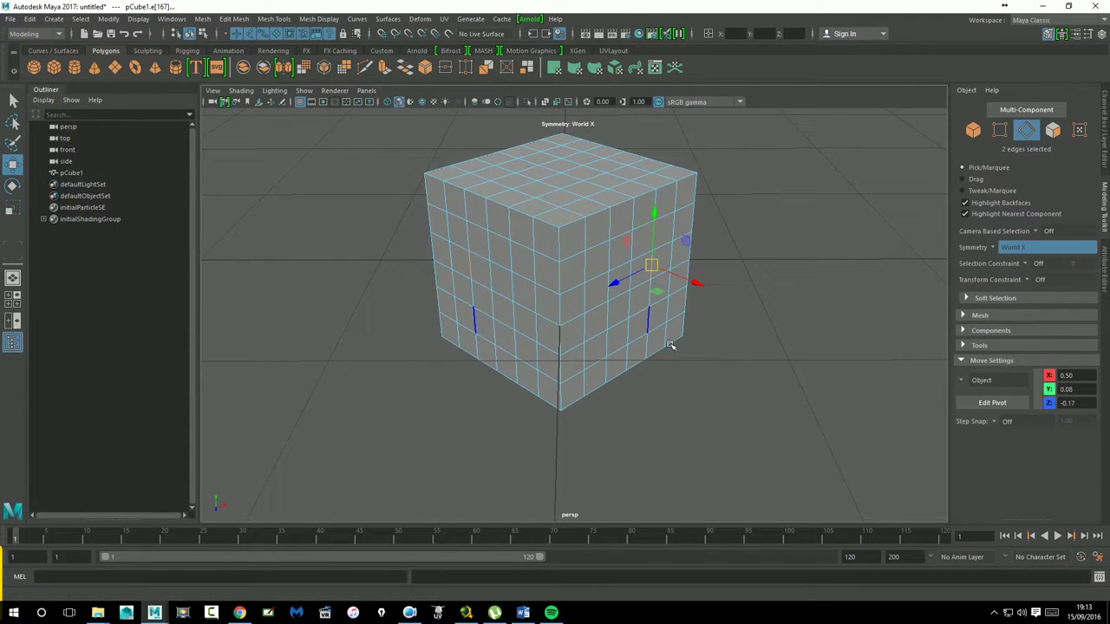
{"action": "right_click_drag", "start_coordinate": [668, 347], "coordinate": [436, 389], "text": "alt"}
{"action": "left_click_drag", "start_coordinate": [436, 389], "coordinate": [527, 411], "text": "alt"}
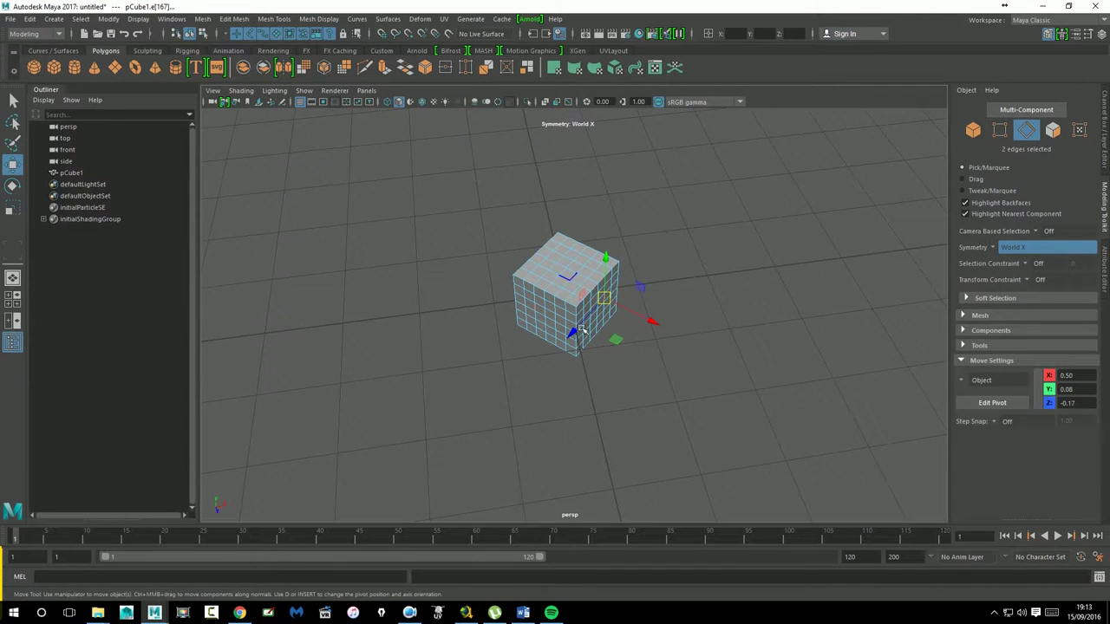
{"action": "mouse_move", "coordinate": [607, 454]}
{"action": "left_mouse_down", "text": "alt"}
{"action": "mouse_move", "coordinate": [659, 417]}
{"action": "mouse_move", "coordinate": [607, 322]}
{"action": "left_mouse_up", "text": "alt"}
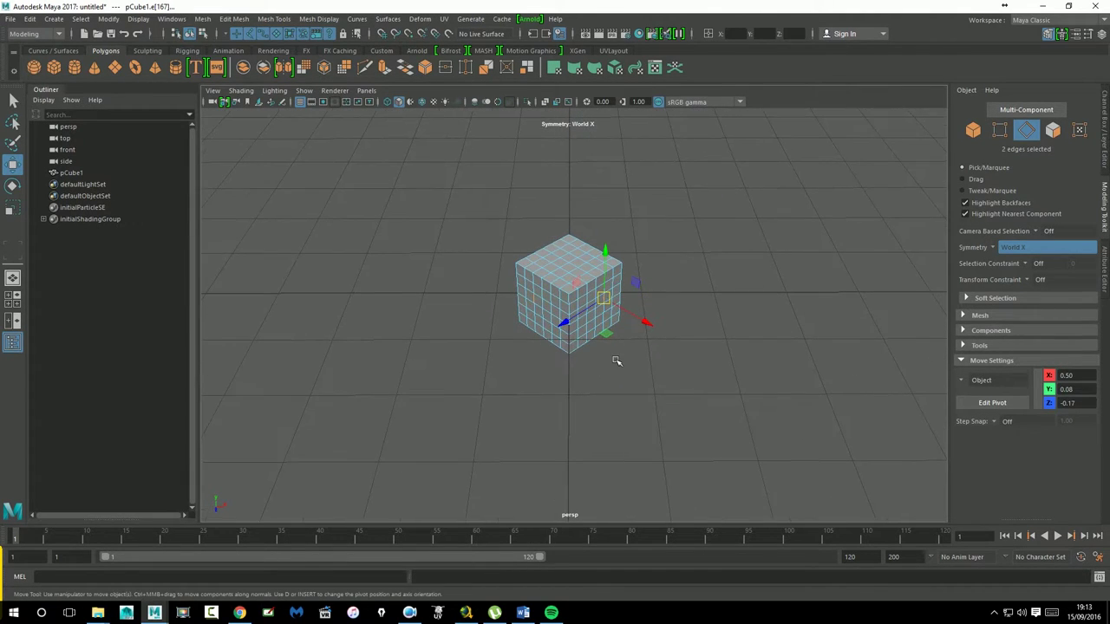
{"action": "left_click", "coordinate": [594, 349]}
{"action": "left_click_drag", "start_coordinate": [592, 384], "coordinate": [614, 393], "text": "alt"}
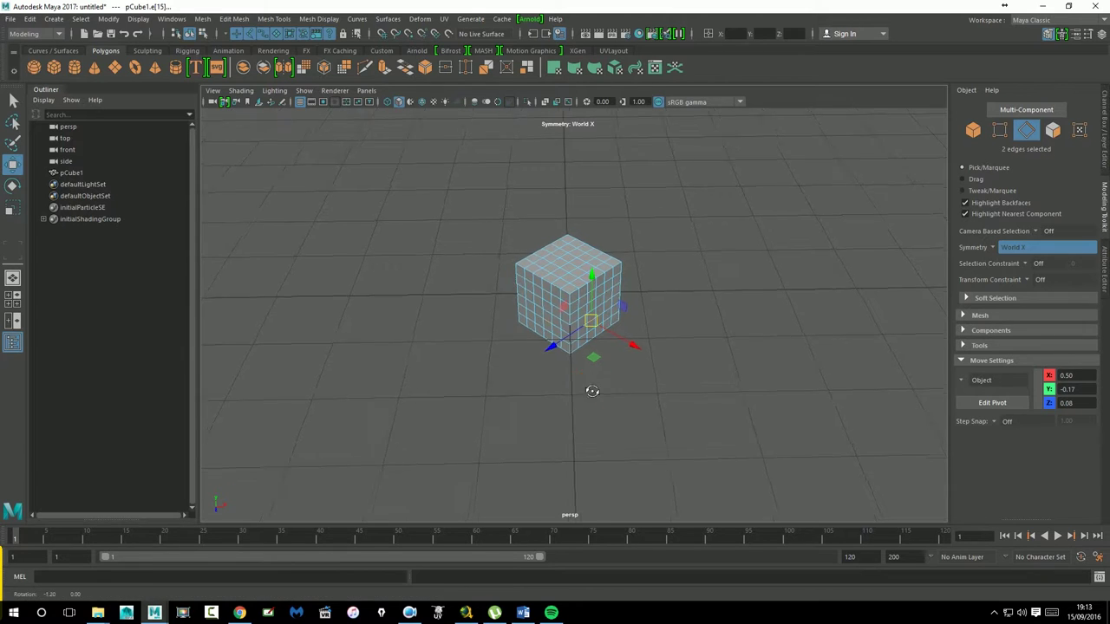
Switch symmetry to Object X and move a mirrored edge pair down together
{"action": "left_click", "coordinate": [993, 251]}
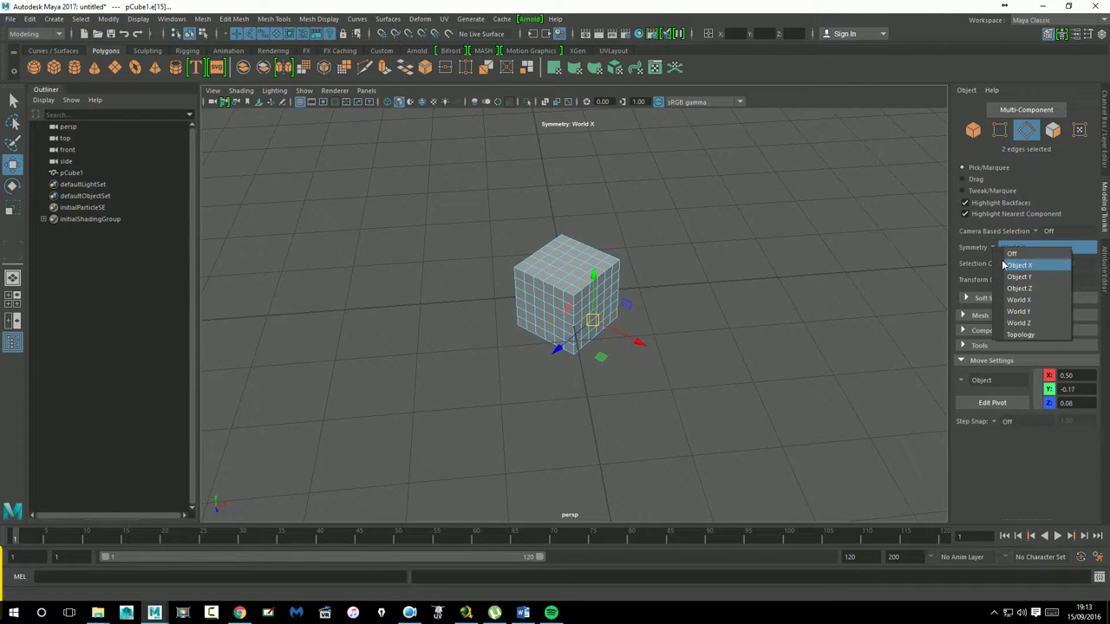
{"action": "left_click", "coordinate": [1019, 264]}
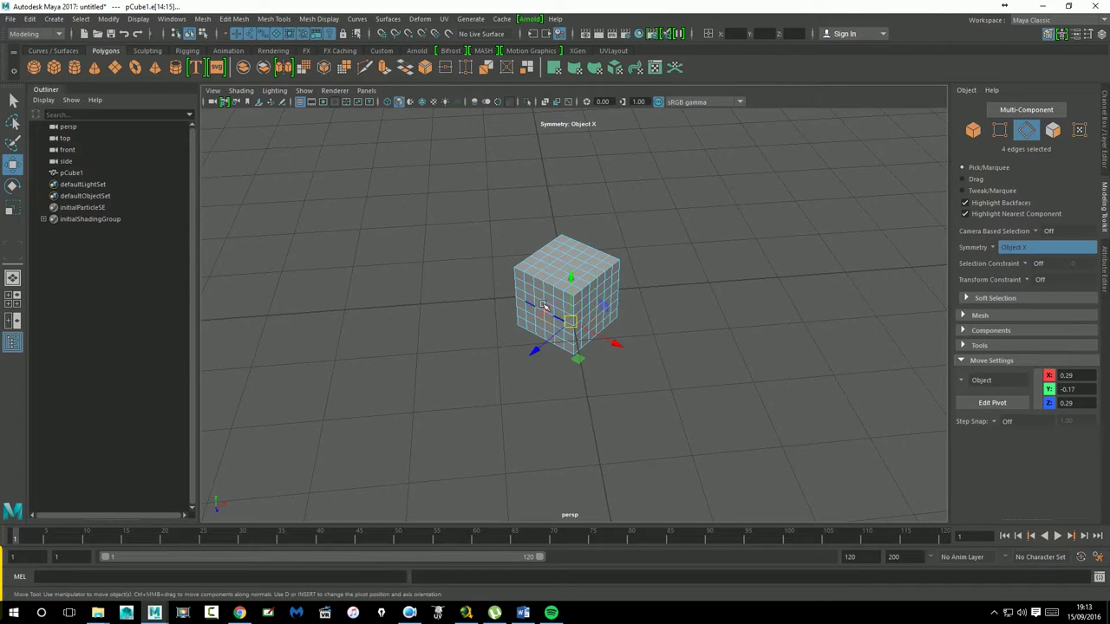
{"action": "left_click", "coordinate": [595, 384]}
{"action": "left_click", "coordinate": [574, 317]}
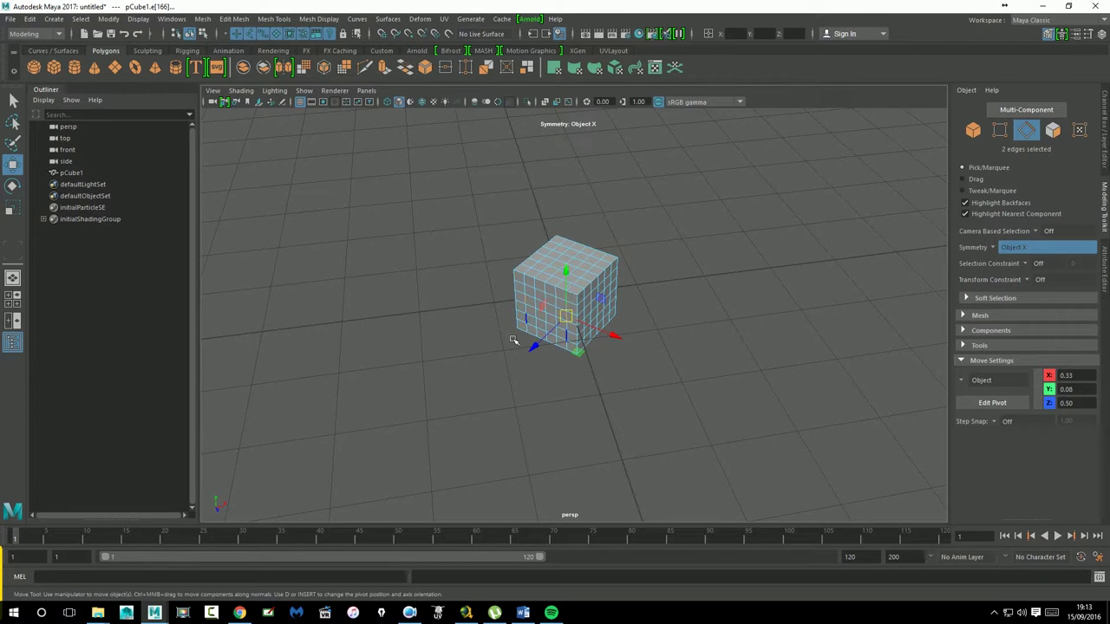
{"action": "left_click_drag", "start_coordinate": [559, 353], "coordinate": [561, 374]}
Set the Modeling Toolkit symmetry back to Off
{"action": "left_click", "coordinate": [1004, 248]}
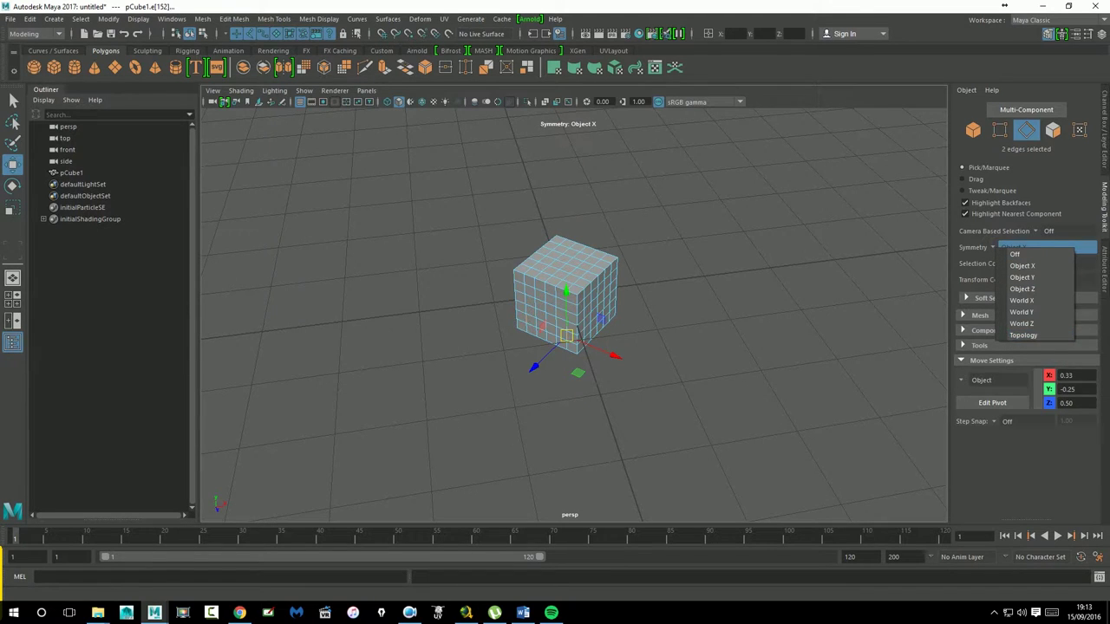
{"action": "left_click", "coordinate": [1015, 254]}
{"action": "left_click", "coordinate": [999, 249]}
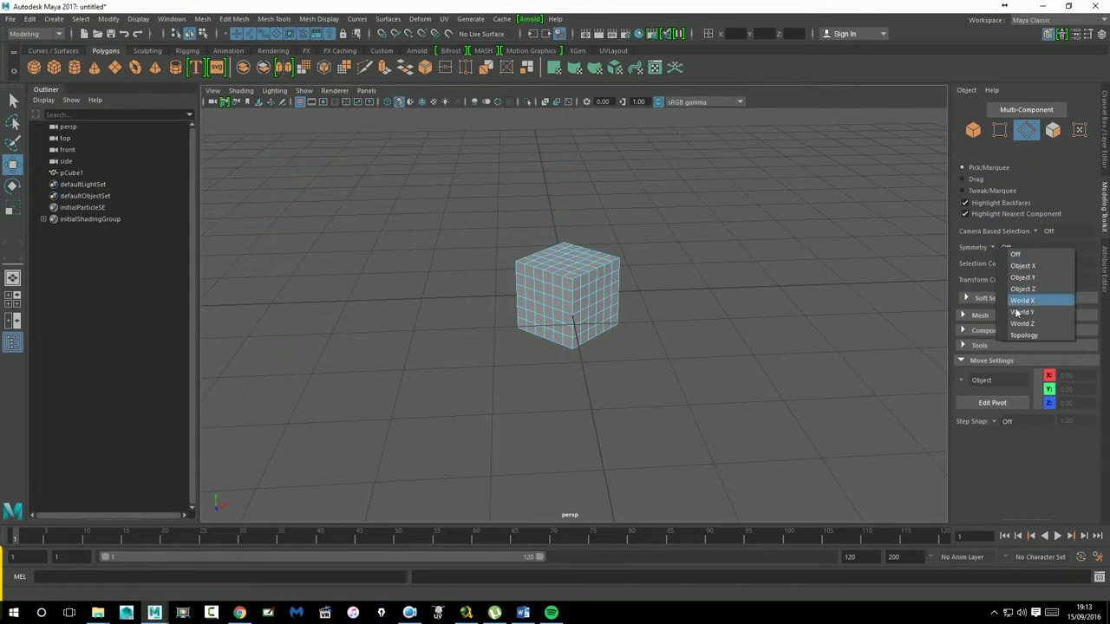
Keep symmetry off and return pCube1 to whole-object selection with F8, framing it closer
{"action": "left_click", "coordinate": [989, 246]}
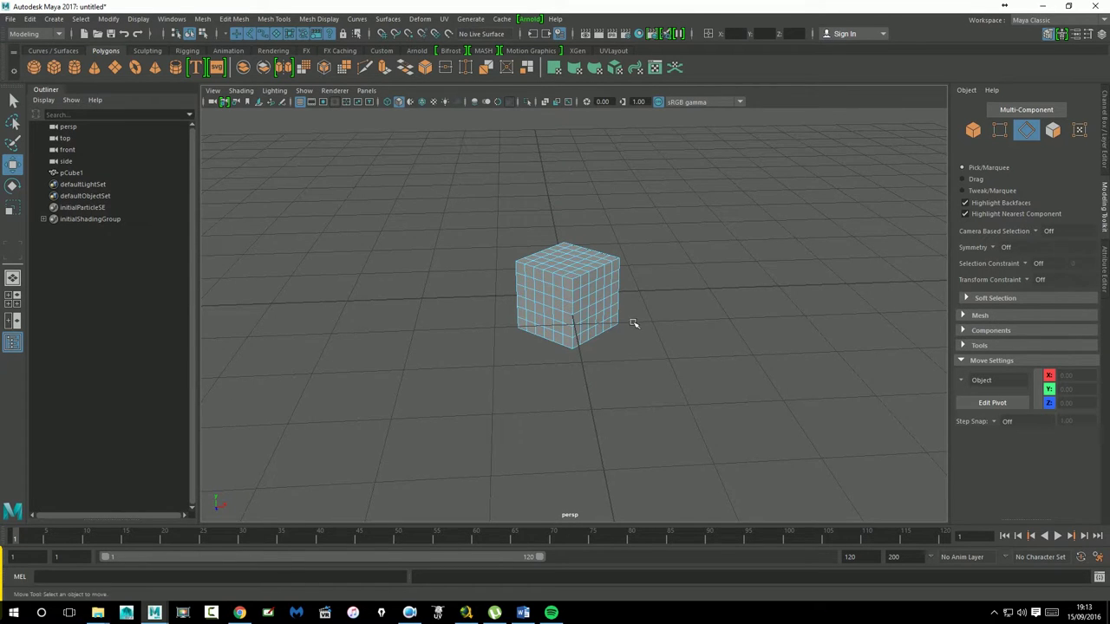
{"action": "right_click_drag", "start_coordinate": [634, 322], "coordinate": [855, 337], "text": "alt"}
{"action": "left_click_drag", "start_coordinate": [757, 317], "coordinate": [756, 347], "text": "alt"}
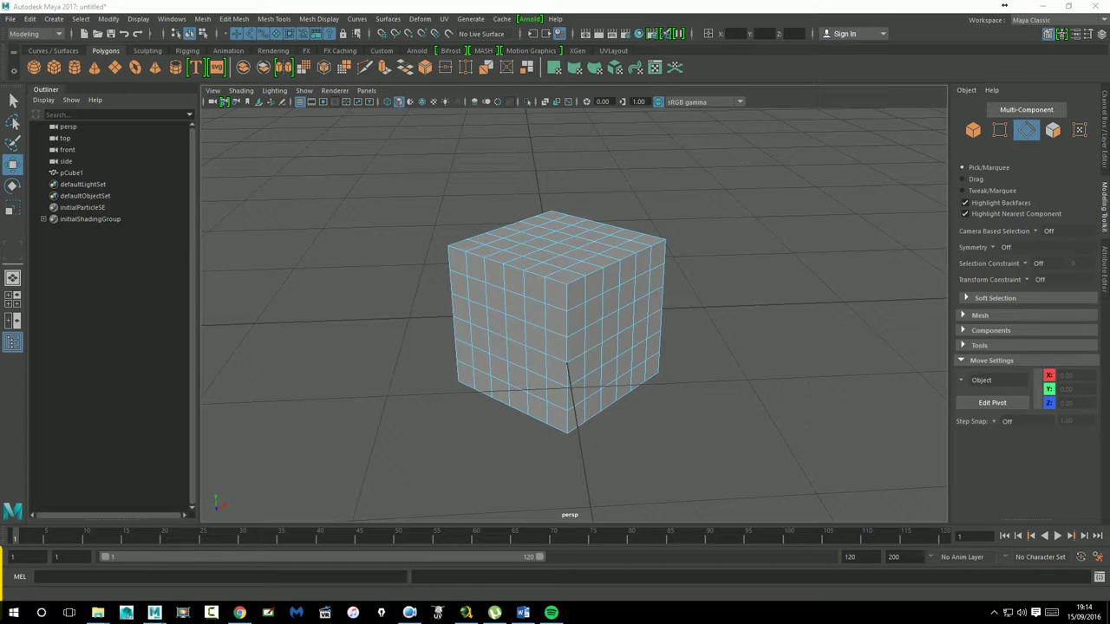
{"action": "key", "text": "F8"}
{"action": "left_click_drag", "start_coordinate": [723, 379], "coordinate": [693, 364], "text": "alt"}
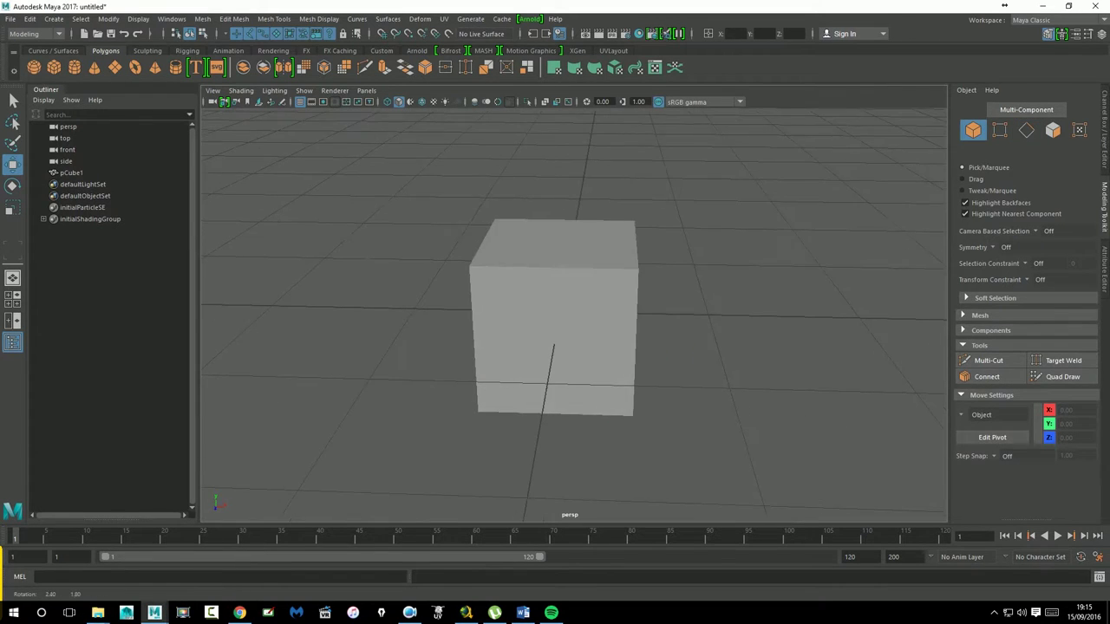
{"action": "left_click_drag", "start_coordinate": [451, 199], "coordinate": [670, 345]}
{"action": "mouse_move", "coordinate": [671, 345]}
{"action": "right_mouse_down", "text": "alt"}
{"action": "mouse_move", "coordinate": [743, 334]}
{"action": "mouse_move", "coordinate": [729, 334]}
{"action": "right_mouse_up", "text": "alt"}
{"action": "left_click_drag", "start_coordinate": [713, 345], "coordinate": [713, 345], "text": "alt"}
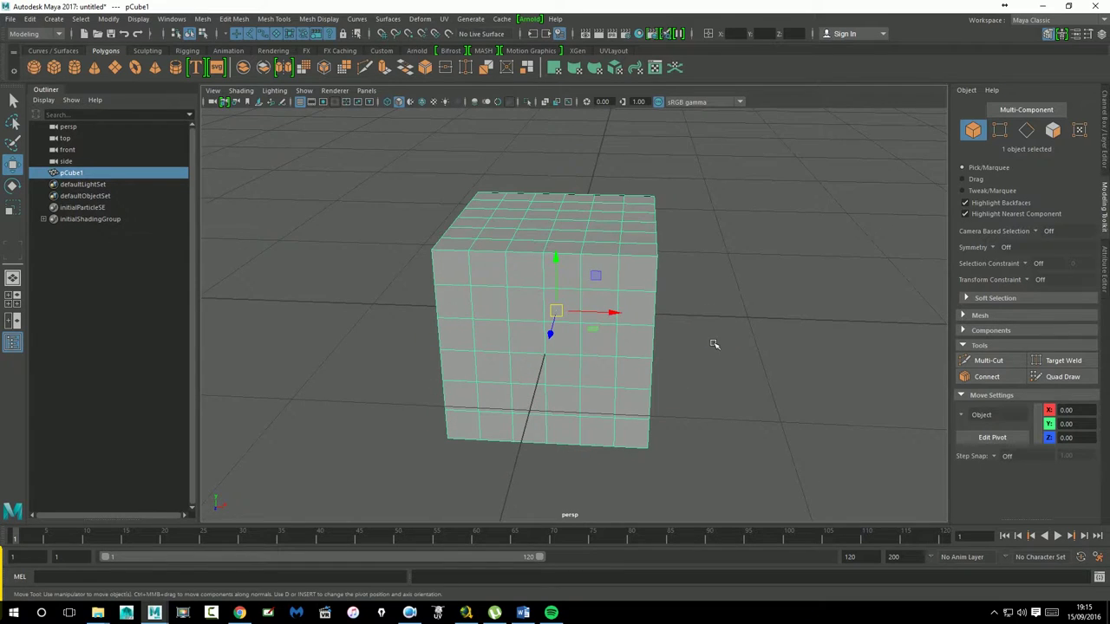
Put pCube1 in Edge mode and choose Topology symmetry
{"action": "left_click", "coordinate": [993, 247]}
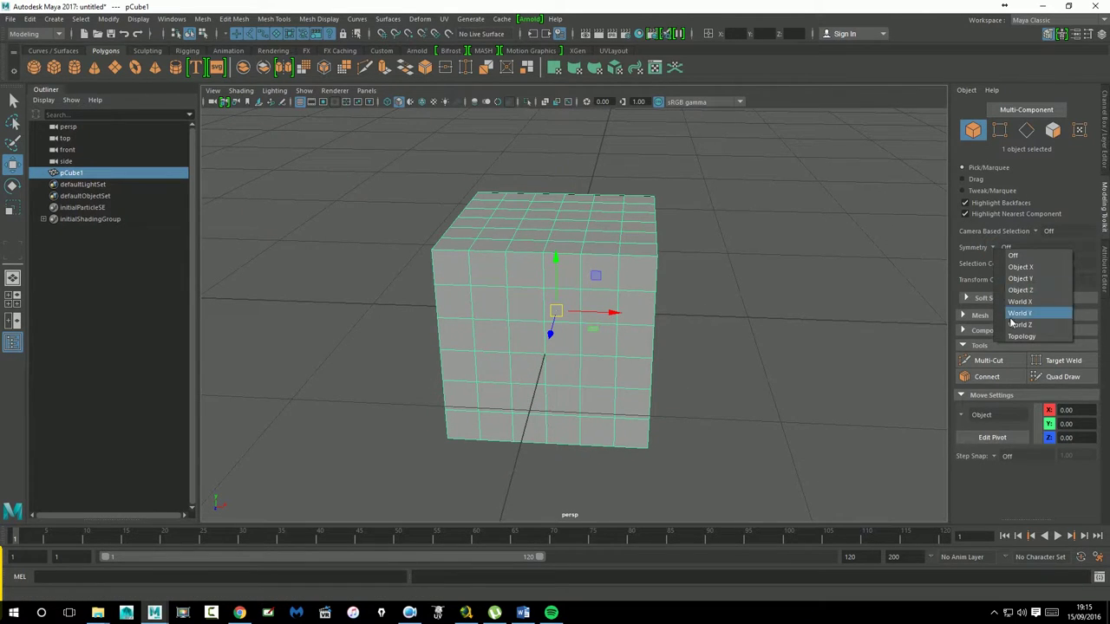
{"action": "left_click", "coordinate": [605, 253]}
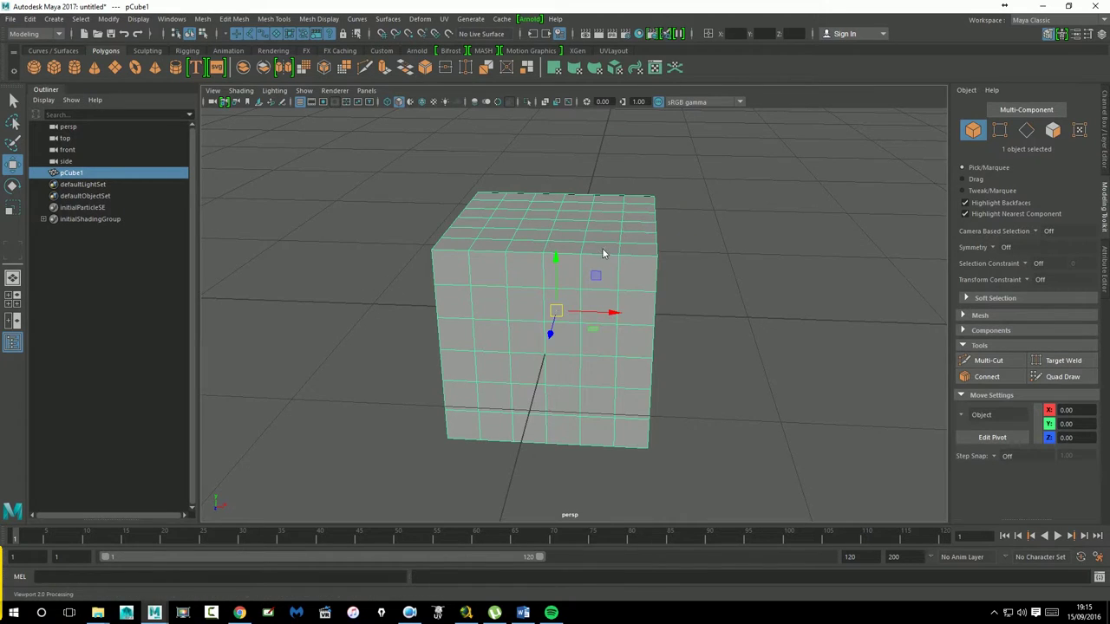
{"action": "right_click", "coordinate": [602, 249]}
{"action": "left_click", "coordinate": [601, 217]}
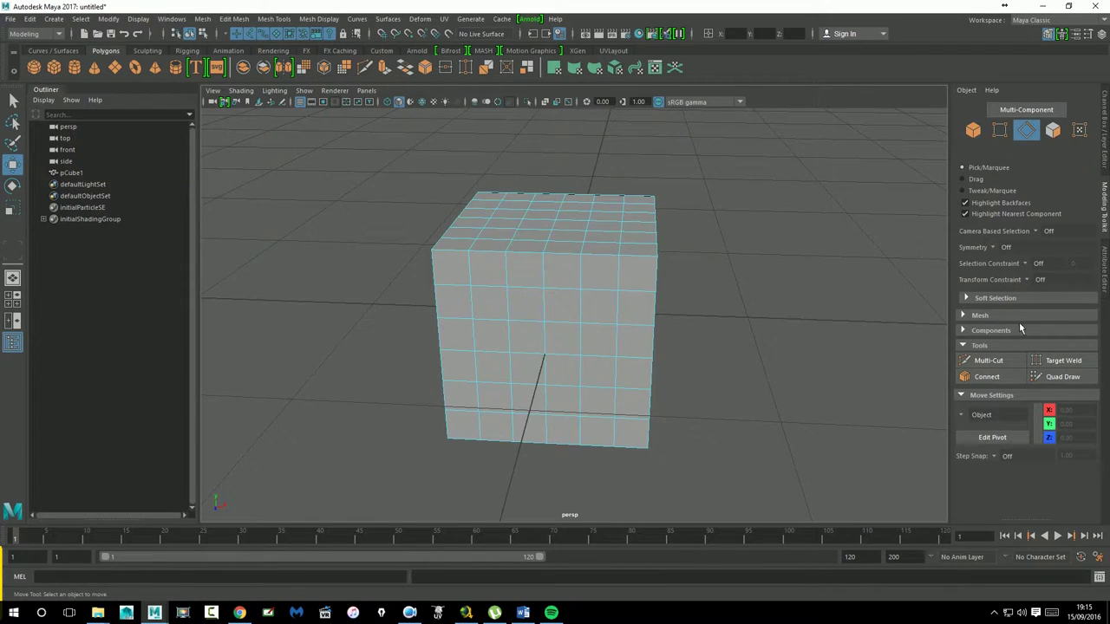
{"action": "left_click", "coordinate": [1004, 252]}
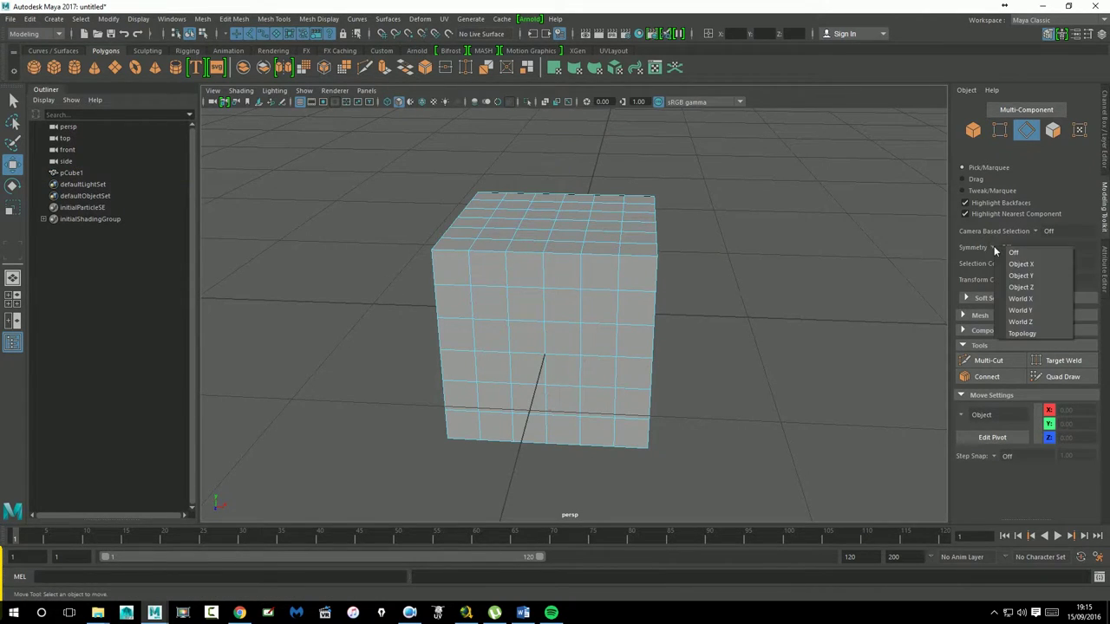
{"action": "left_click", "coordinate": [1019, 336]}
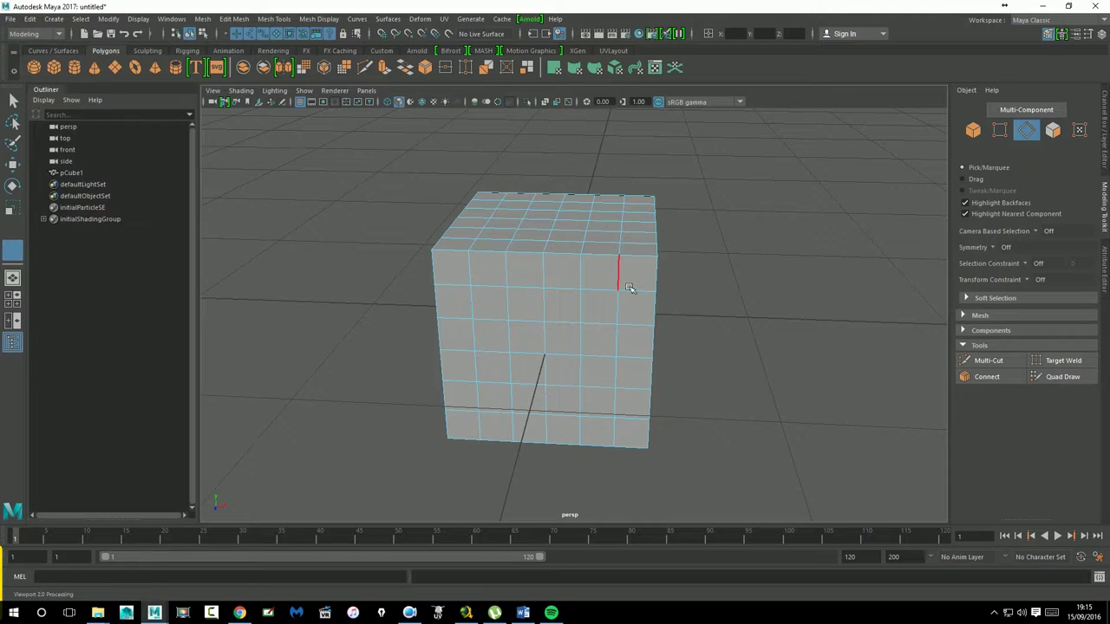
Define topology symmetry from a cube seam edge, then reset it using a lower edge
{"action": "left_click", "coordinate": [589, 311]}
{"action": "left_click", "coordinate": [590, 310]}
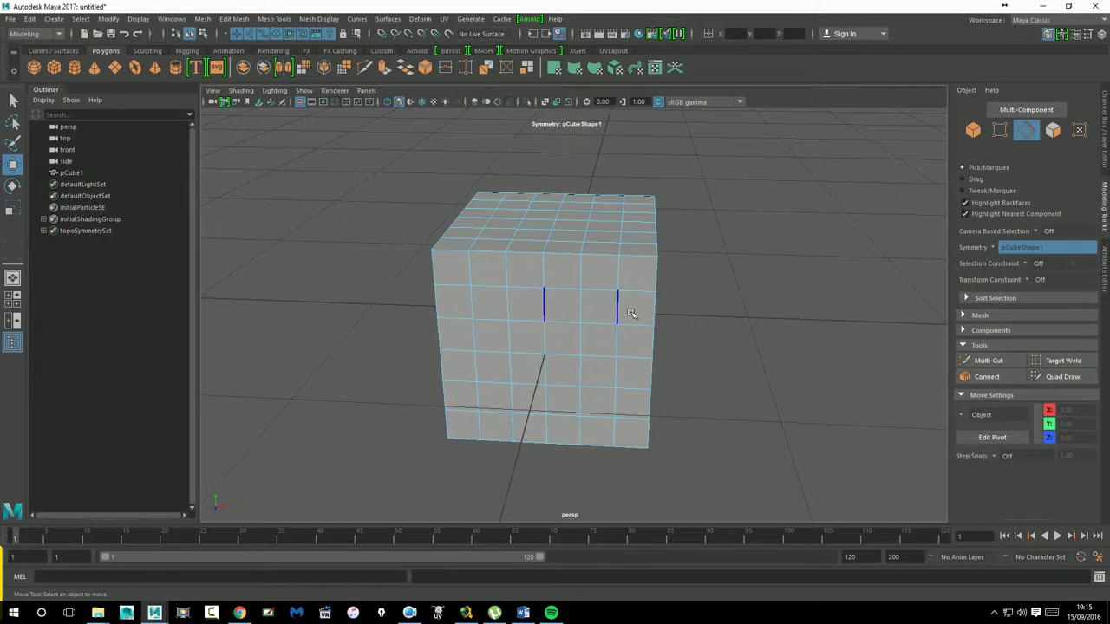
{"action": "left_click", "coordinate": [996, 248]}
{"action": "left_click", "coordinate": [1008, 254]}
{"action": "left_click", "coordinate": [993, 250]}
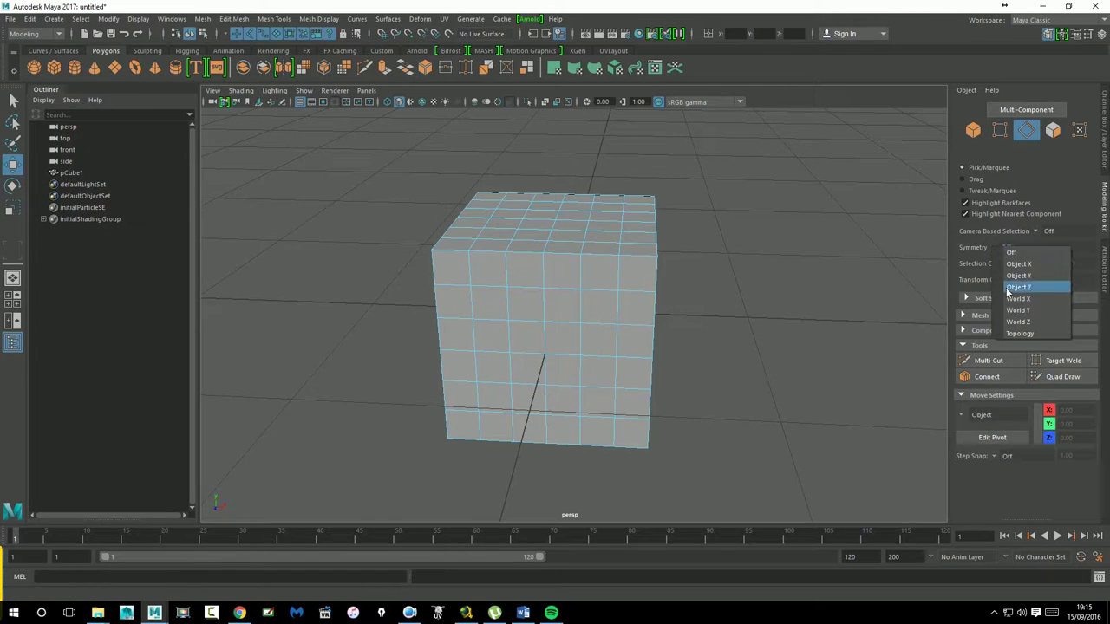
{"action": "left_click", "coordinate": [1020, 333]}
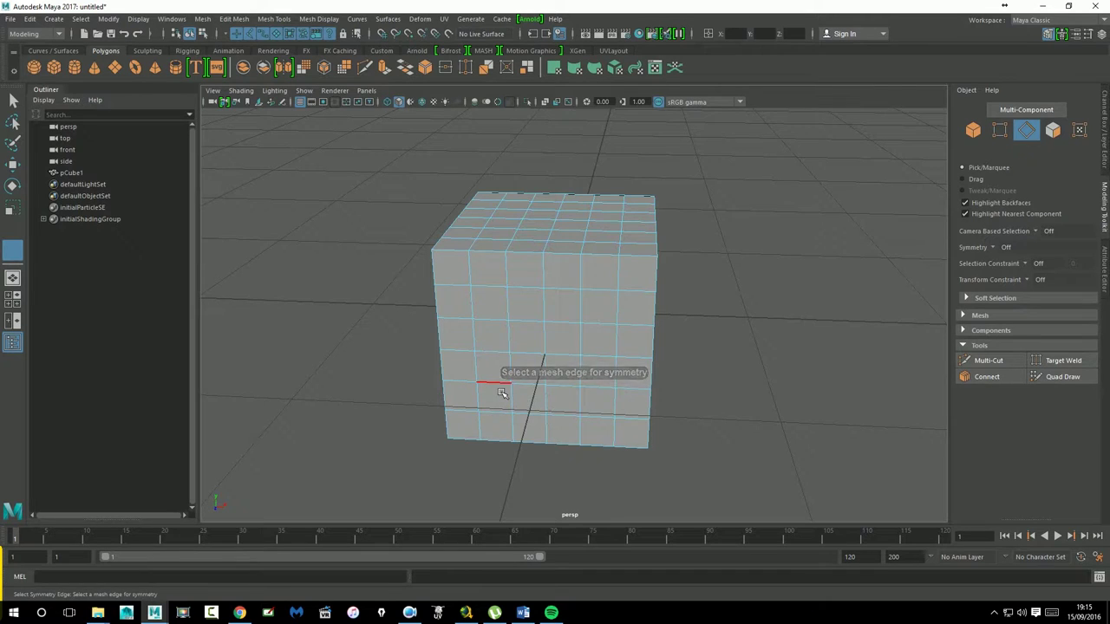
{"action": "left_click", "coordinate": [502, 389]}
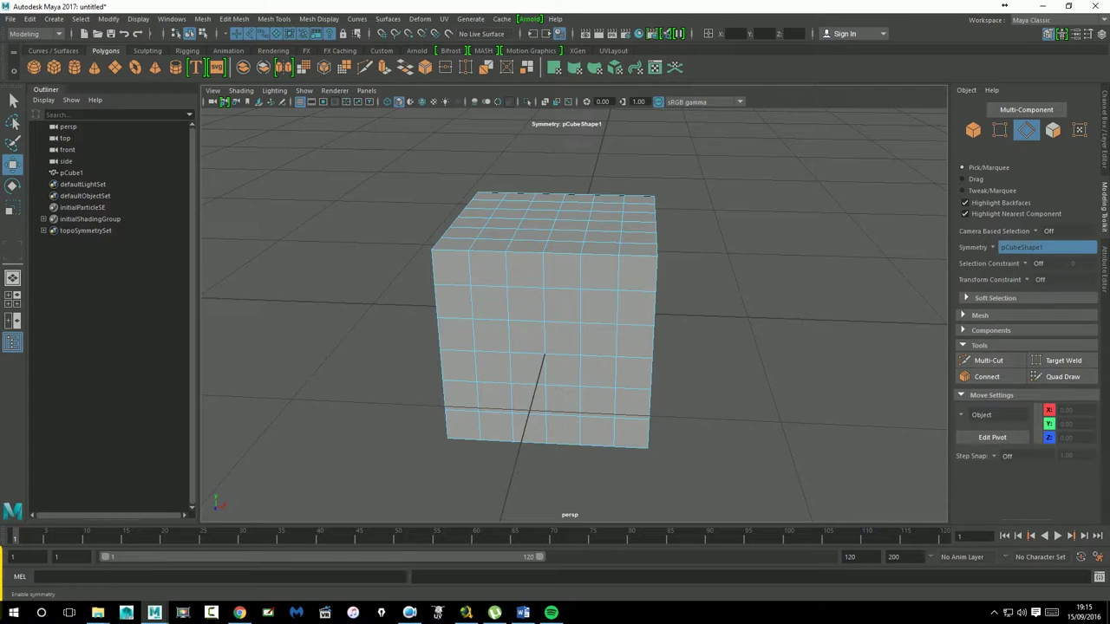
Reset topology symmetry again, defining it from an edge on the cube's left side
{"action": "left_click", "coordinate": [1002, 248]}
{"action": "left_click", "coordinate": [1008, 250]}
{"action": "left_click", "coordinate": [1004, 249]}
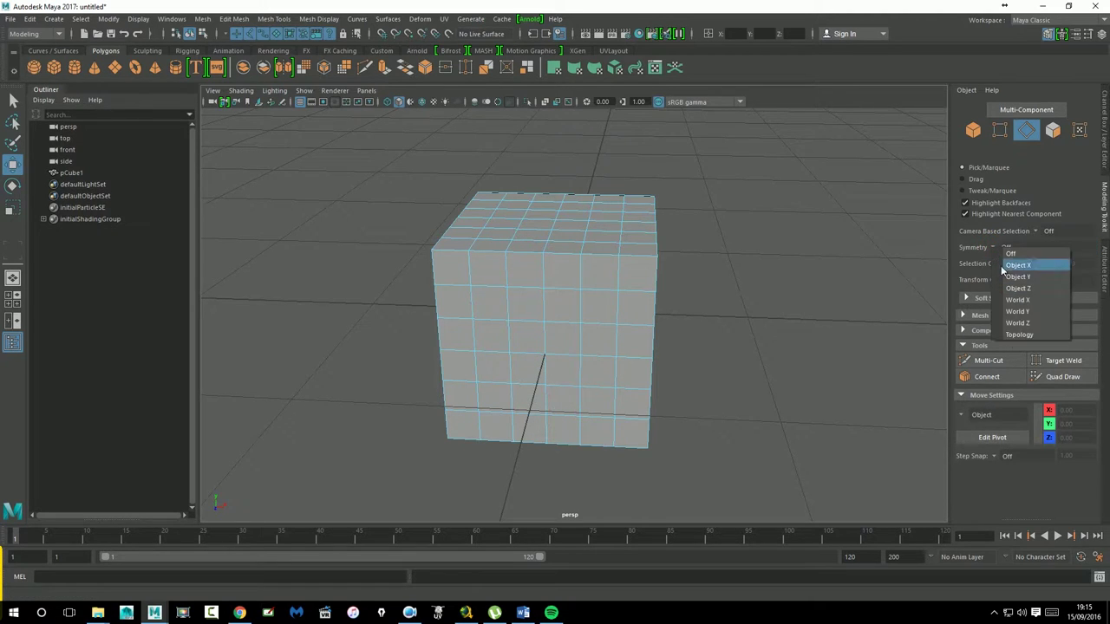
{"action": "left_click", "coordinate": [1019, 333]}
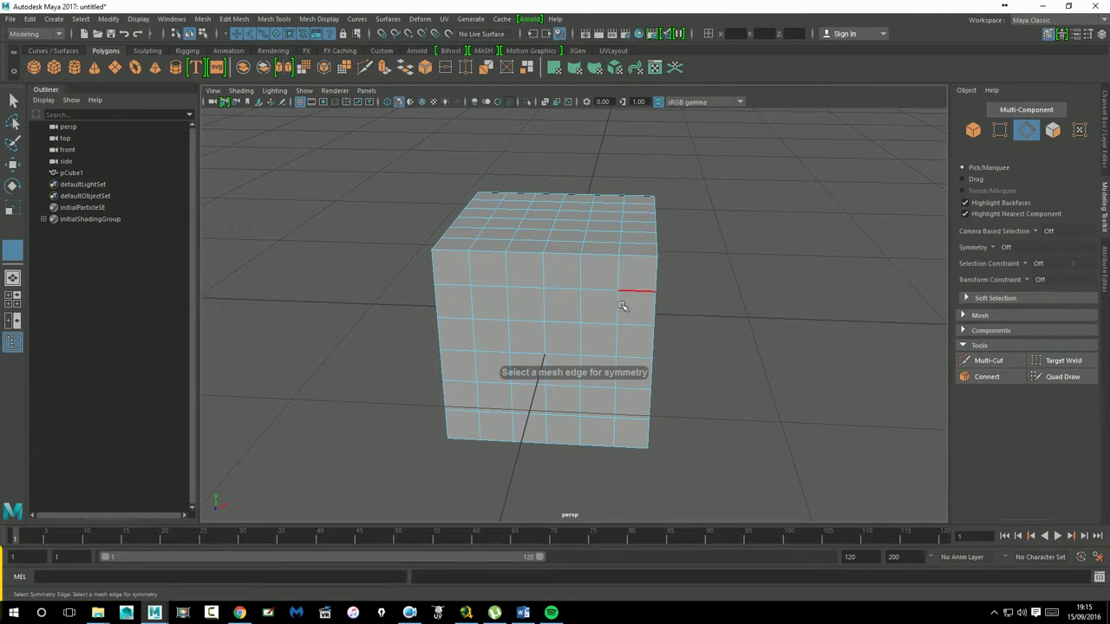
{"action": "left_click", "coordinate": [480, 284]}
{"action": "left_click", "coordinate": [504, 287]}
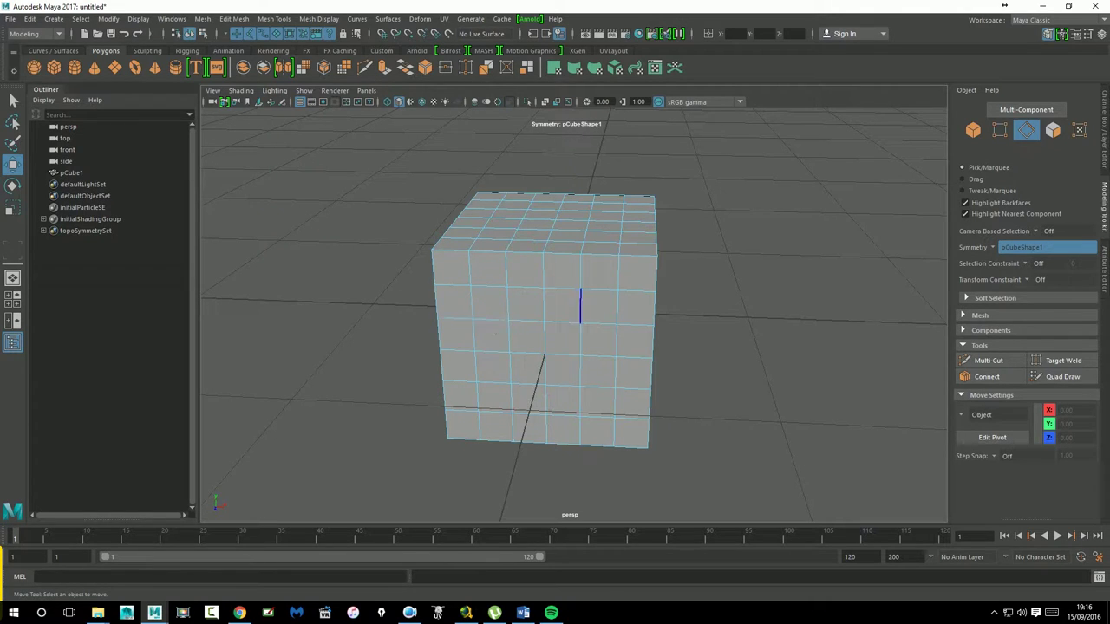
Turn symmetry off, return the cube to object mode, and move closer to the sphere
{"action": "left_click", "coordinate": [1003, 251]}
{"action": "left_click", "coordinate": [1013, 252]}
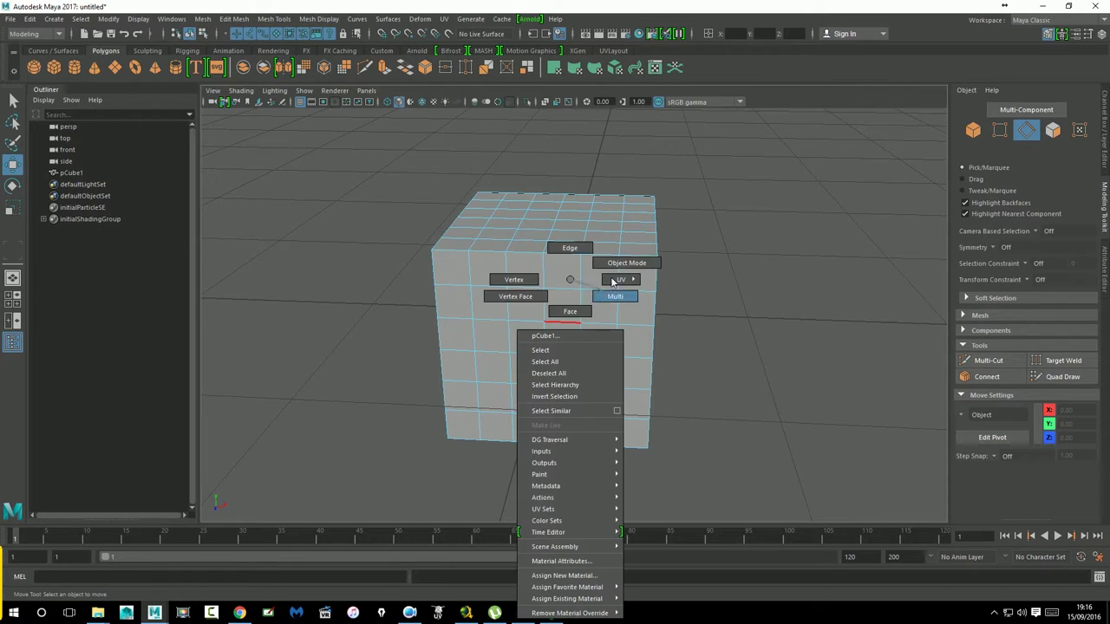
{"action": "right_click_drag", "start_coordinate": [567, 315], "coordinate": [625, 263]}
{"action": "left_click_drag", "start_coordinate": [664, 335], "coordinate": [670, 332], "text": "alt"}
{"action": "middle_click_drag", "start_coordinate": [671, 330], "coordinate": [676, 327], "text": "alt"}
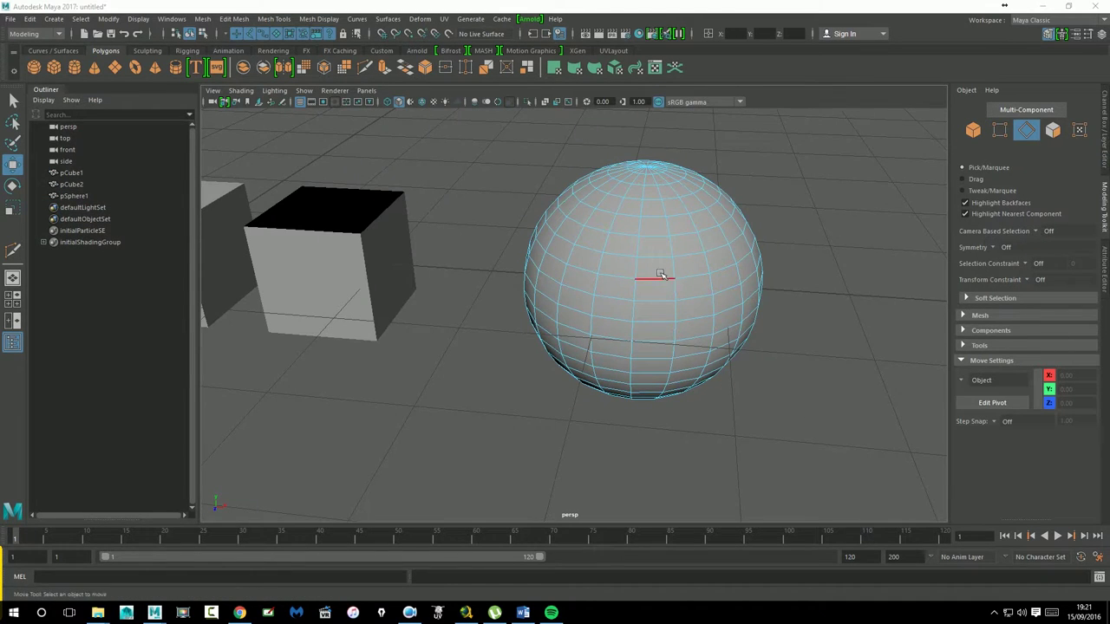
{"action": "scroll", "coordinate": [636, 326], "scroll_direction": "up", "scroll_amount": 2}
{"action": "mouse_move", "coordinate": [637, 325]}
{"action": "left_mouse_down", "text": "alt"}
{"action": "mouse_move", "coordinate": [662, 367]}
{"action": "mouse_move", "coordinate": [601, 409]}
{"action": "mouse_move", "coordinate": [614, 303]}
{"action": "left_mouse_up", "text": "alt"}
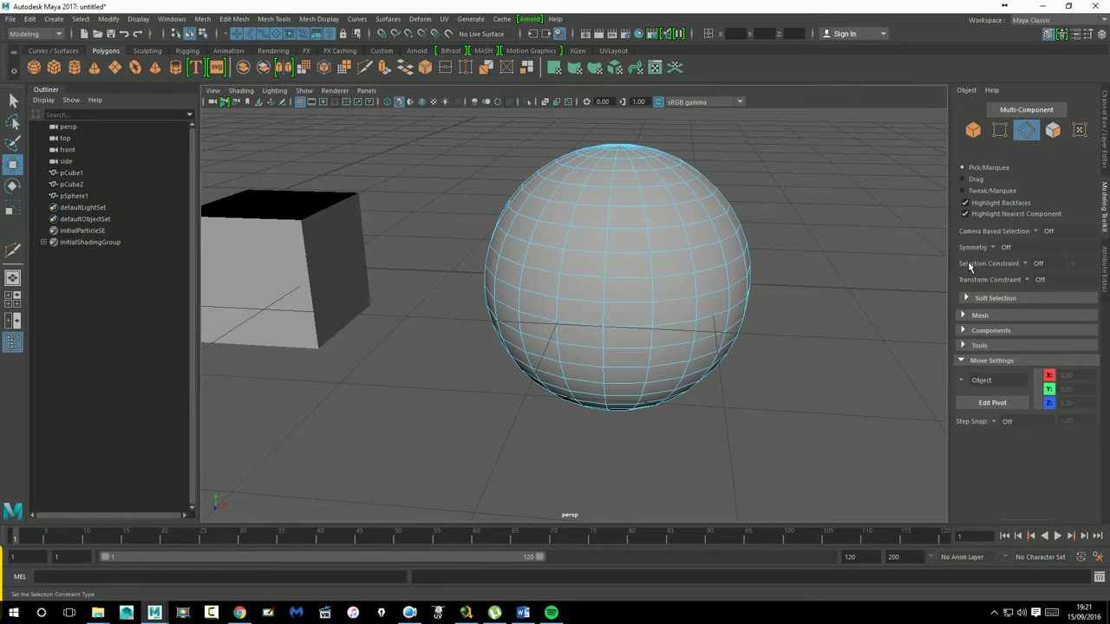
Set the selection constraint to Angle and pick sphere edges at 10 and 20 degrees
{"action": "left_click", "coordinate": [1024, 263]}
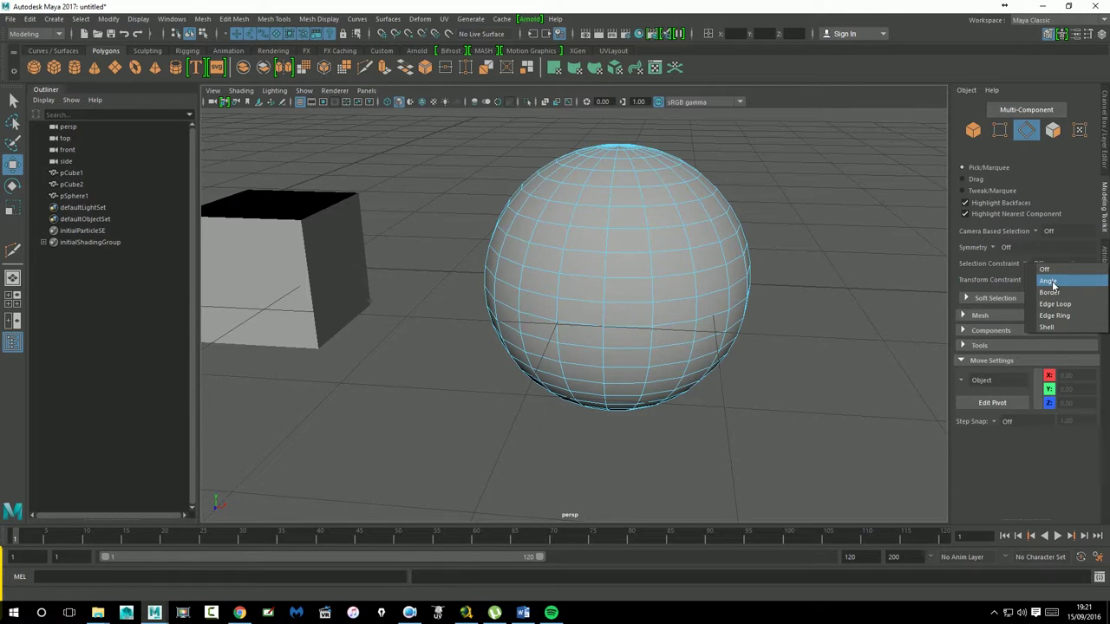
{"action": "left_click", "coordinate": [1051, 283]}
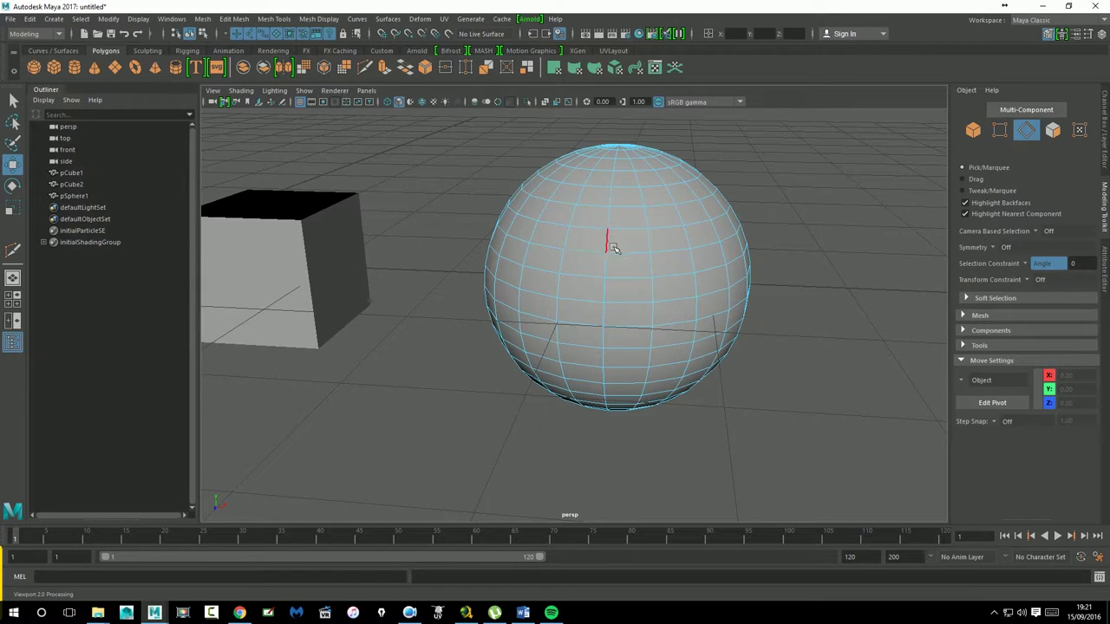
{"action": "left_click", "coordinate": [1090, 265]}
{"action": "type", "text": "10"}
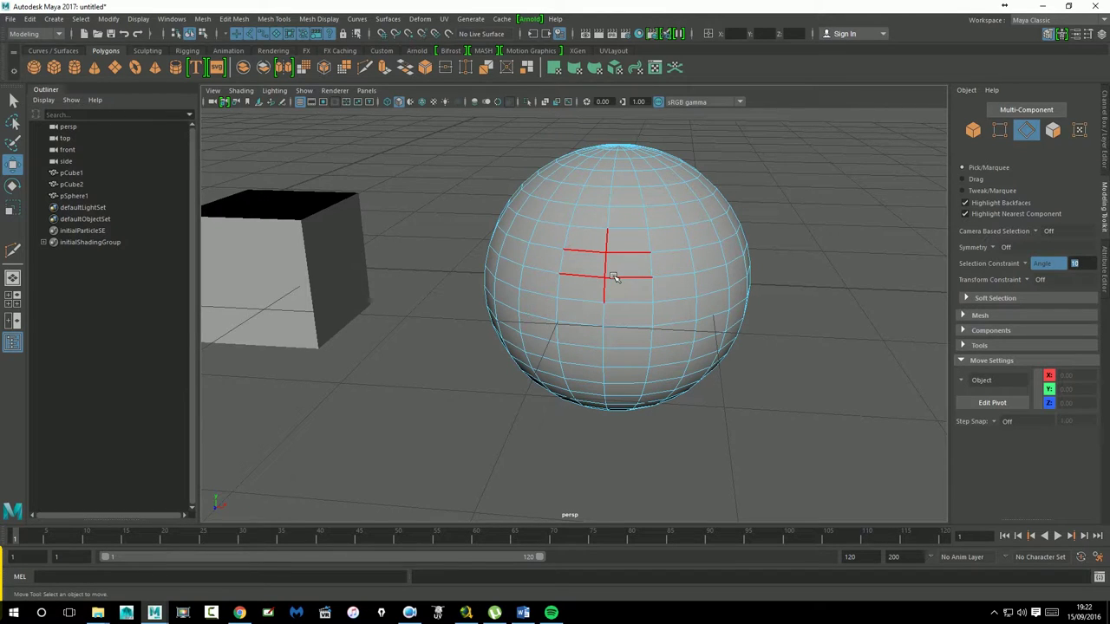
{"action": "left_click", "coordinate": [655, 244]}
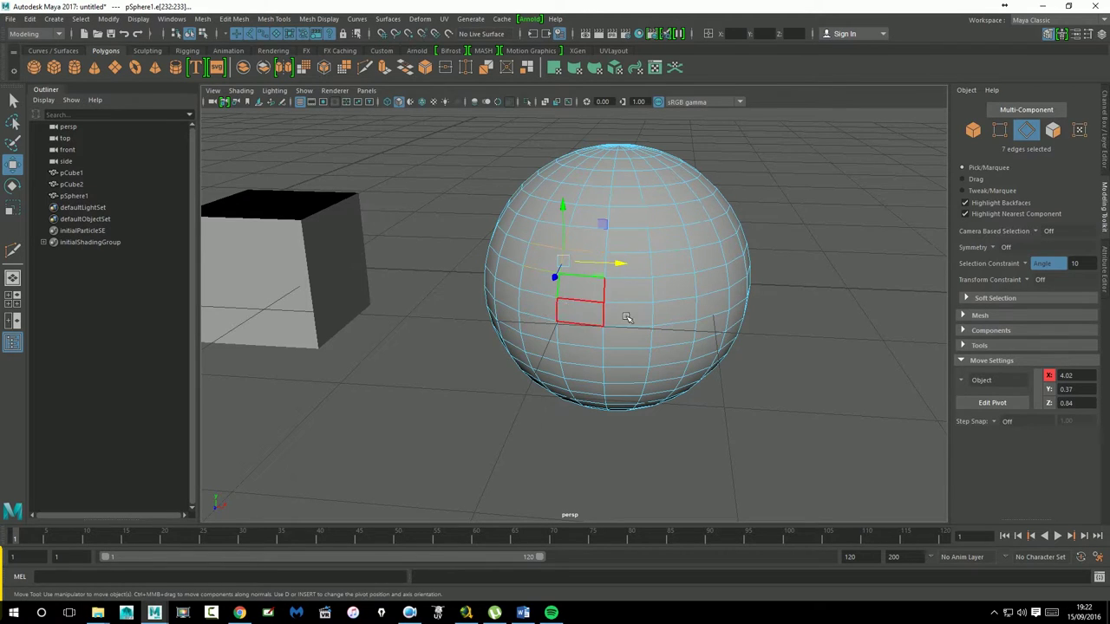
{"action": "left_click", "coordinate": [624, 289]}
{"action": "type", "text": "20"}
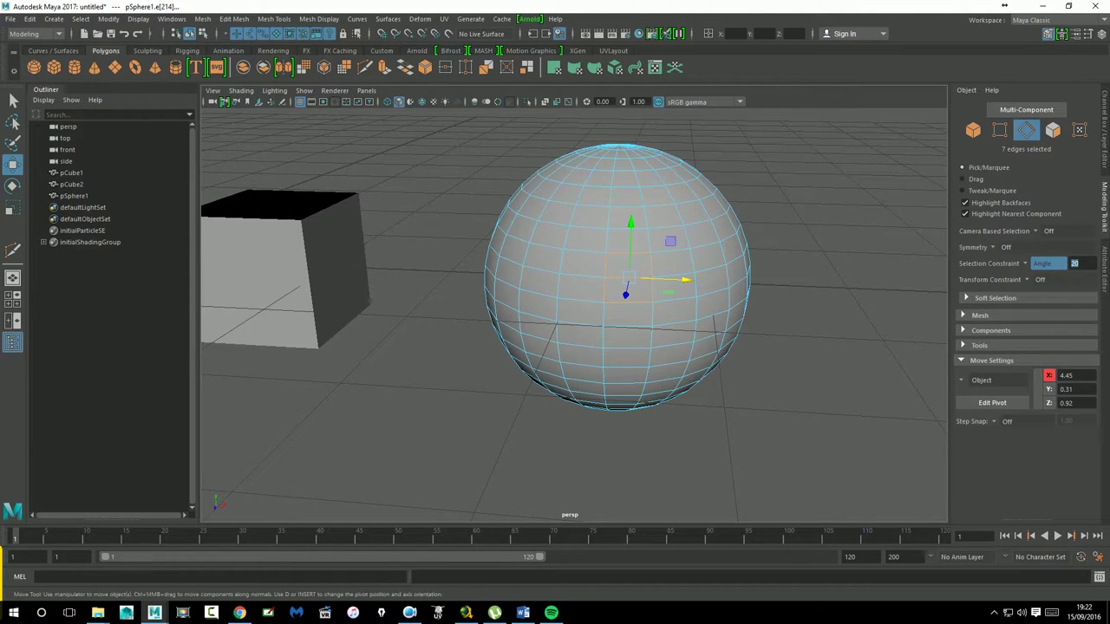
{"action": "left_click", "coordinate": [577, 217]}
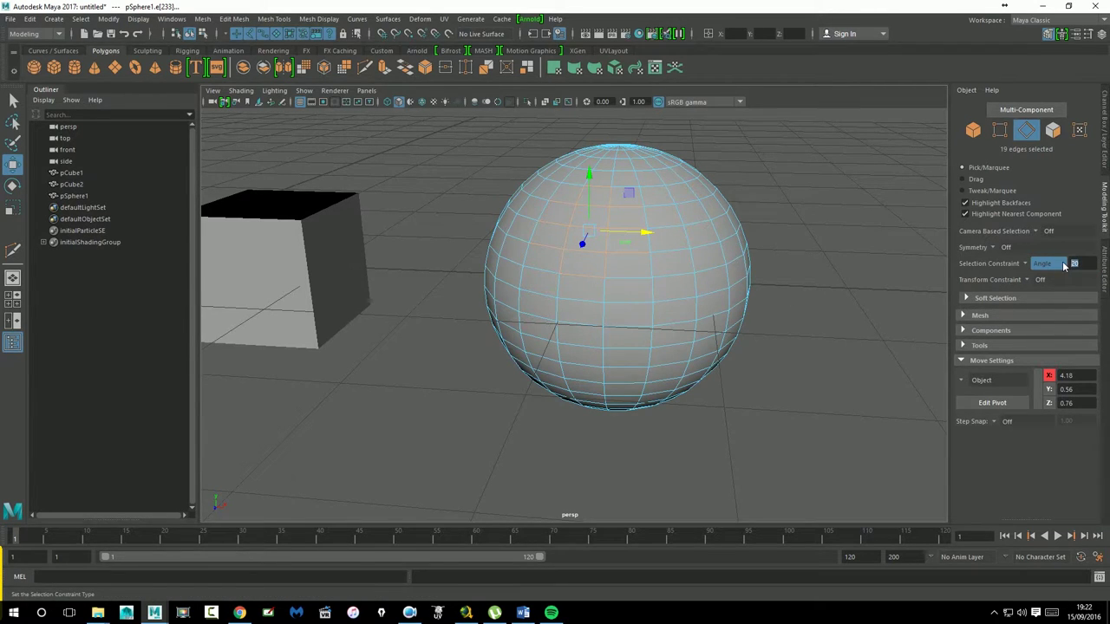
{"action": "type", "text": "50"}
With the 50-degree limit, select a large patch of sphere edges, then clear it
{"action": "left_click", "coordinate": [837, 249]}
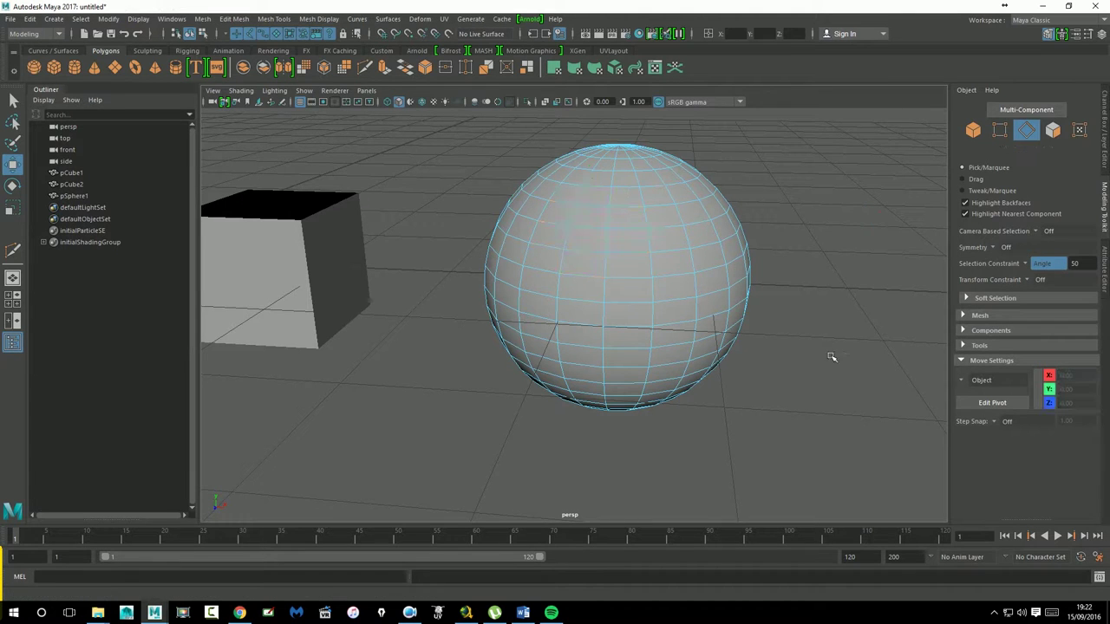
{"action": "left_click_drag", "start_coordinate": [830, 359], "coordinate": [822, 347], "text": "alt"}
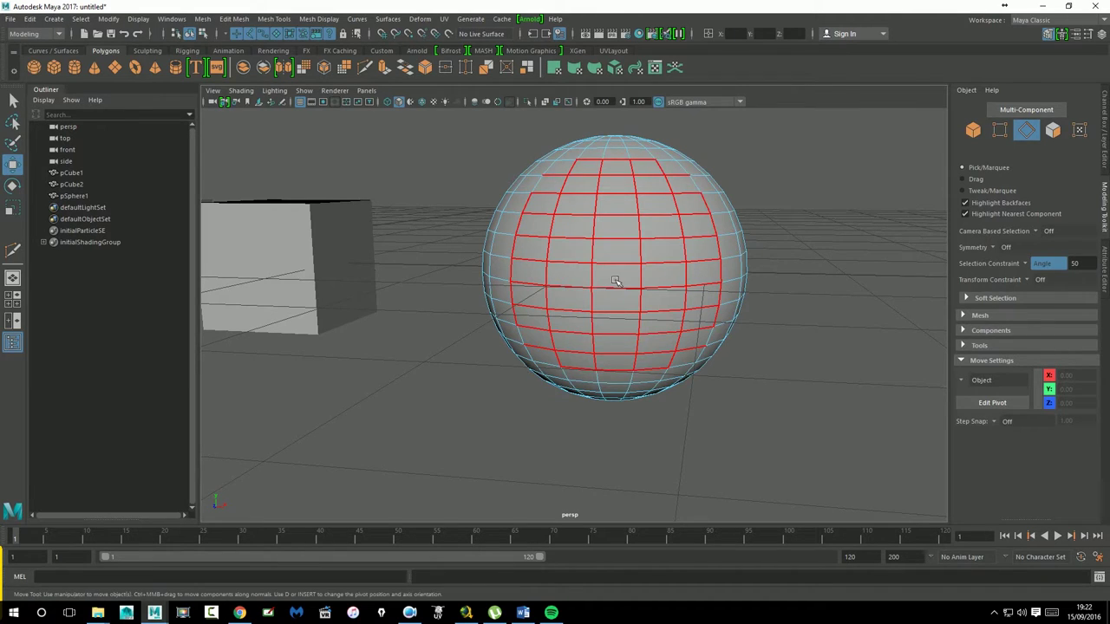
{"action": "left_click", "coordinate": [620, 284]}
{"action": "left_click", "coordinate": [806, 325]}
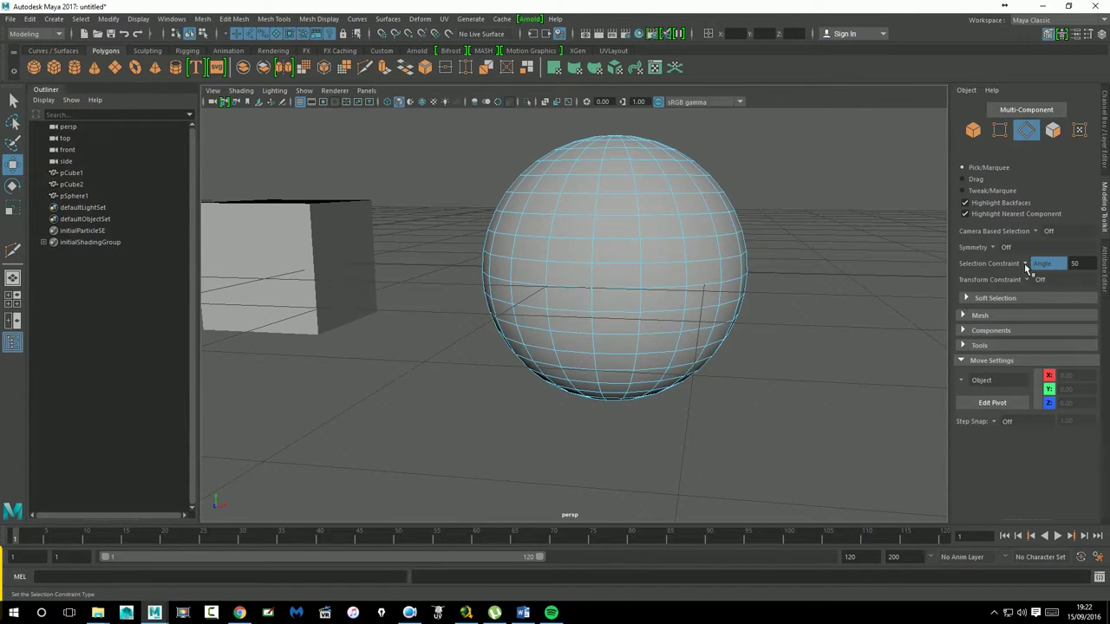
{"action": "left_click", "coordinate": [1030, 263]}
{"action": "left_click", "coordinate": [1033, 270]}
{"action": "left_click", "coordinate": [1027, 265]}
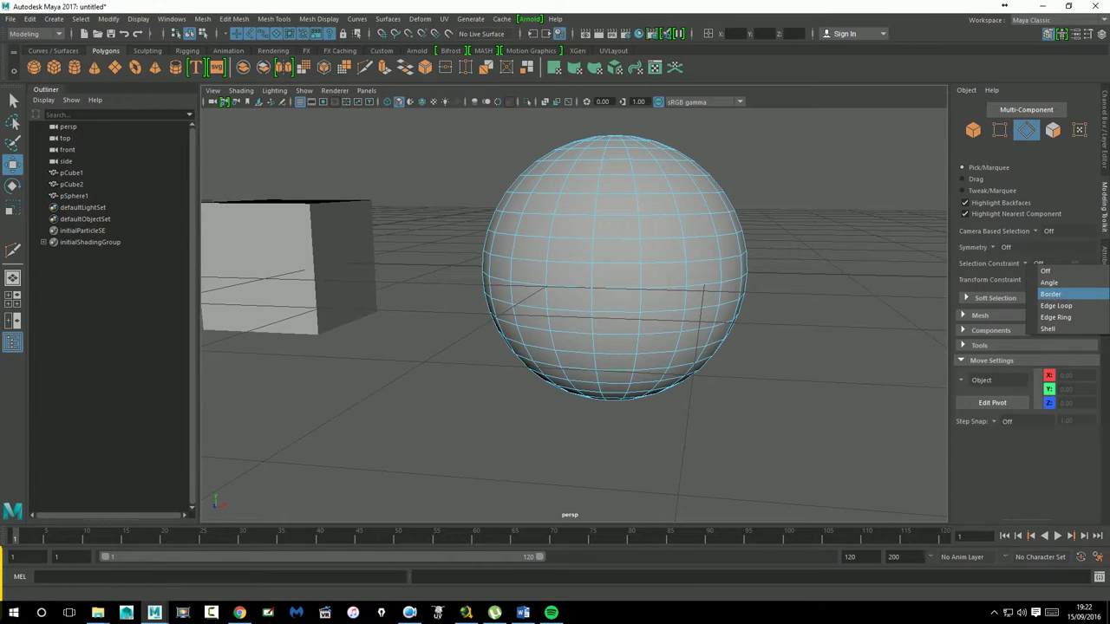
Choose Border, then return the sphere to object mode and turn the constraint off
{"action": "left_click", "coordinate": [1051, 294]}
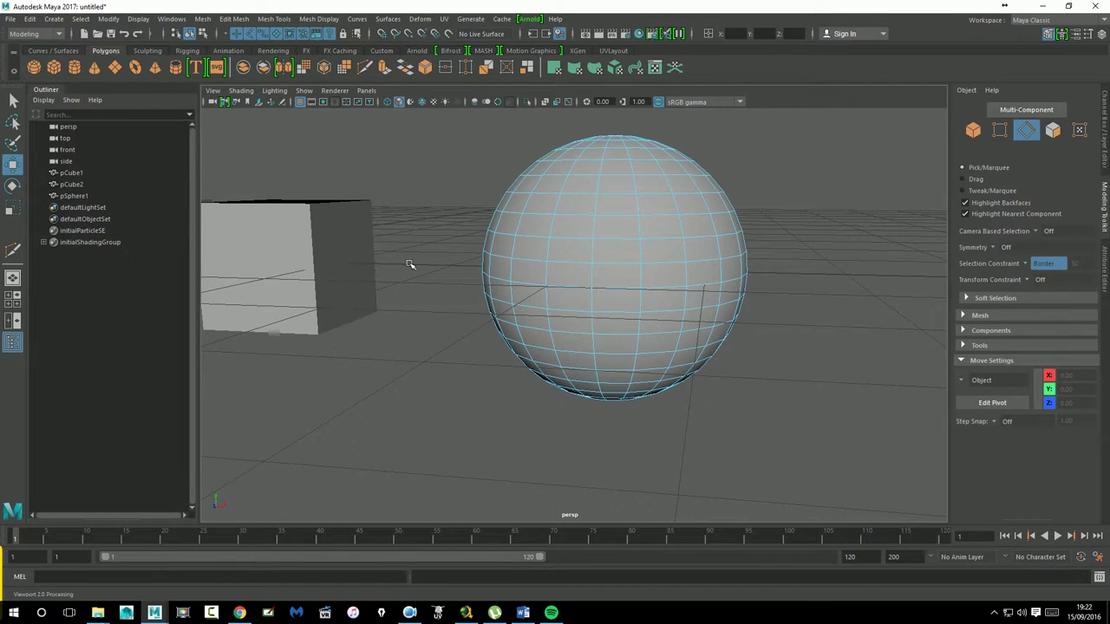
{"action": "left_click_drag", "start_coordinate": [410, 264], "coordinate": [659, 305], "text": "alt"}
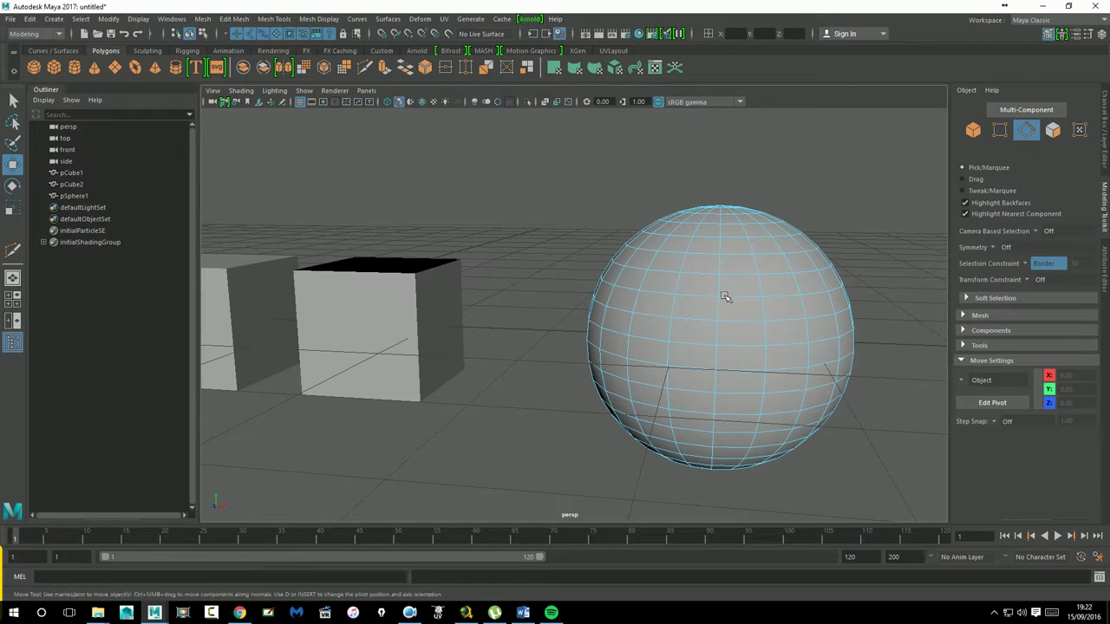
{"action": "left_click_drag", "start_coordinate": [371, 303], "coordinate": [818, 315], "text": "alt"}
{"action": "right_click_drag", "start_coordinate": [813, 291], "coordinate": [867, 265]}
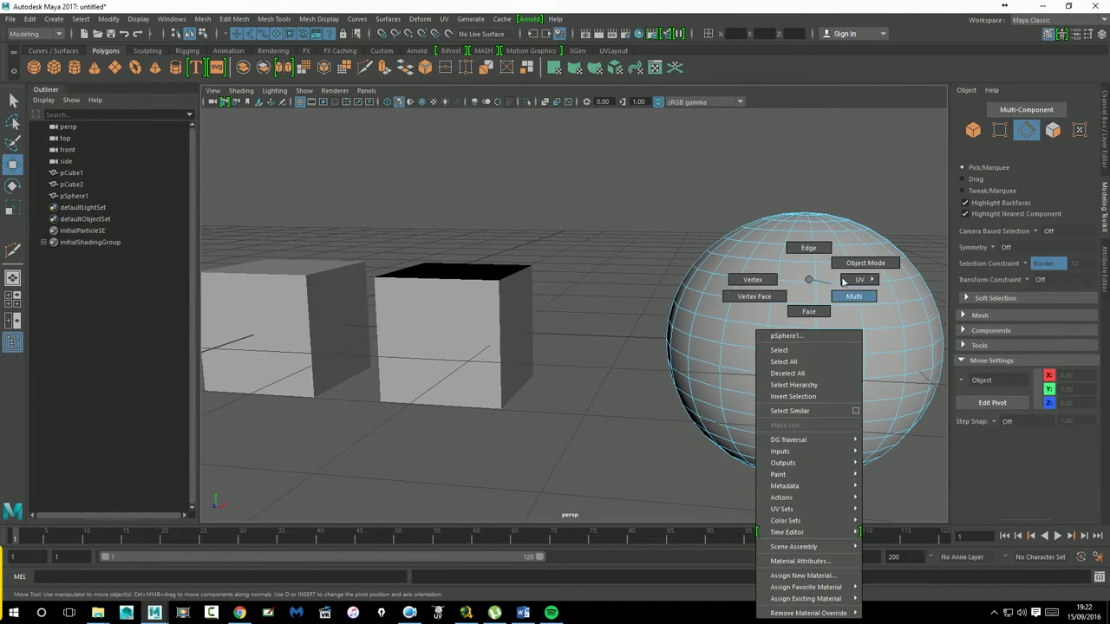
{"action": "left_click", "coordinate": [1030, 272]}
{"action": "left_click", "coordinate": [1040, 264]}
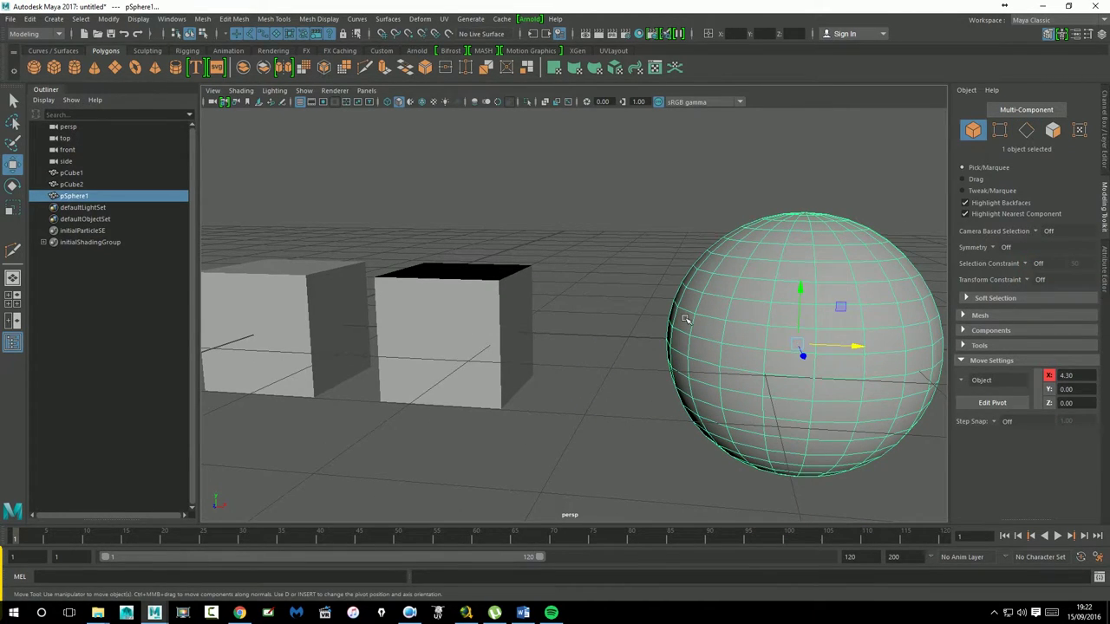
Apply the Border constraint to the closed cube's edges, where clicking selects nothing
{"action": "left_click", "coordinate": [577, 404]}
{"action": "mouse_move", "coordinate": [577, 404]}
{"action": "left_mouse_down", "text": "alt"}
{"action": "mouse_move", "coordinate": [599, 367]}
{"action": "mouse_move", "coordinate": [590, 371]}
{"action": "left_mouse_up", "text": "alt"}
{"action": "left_click", "coordinate": [556, 373]}
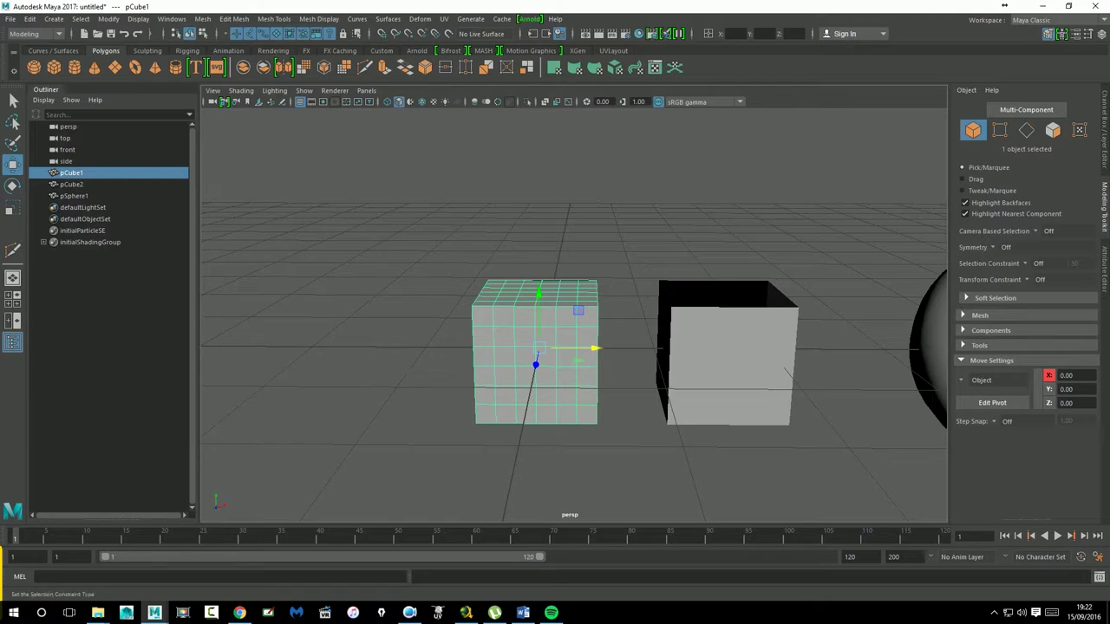
{"action": "left_click", "coordinate": [1027, 265]}
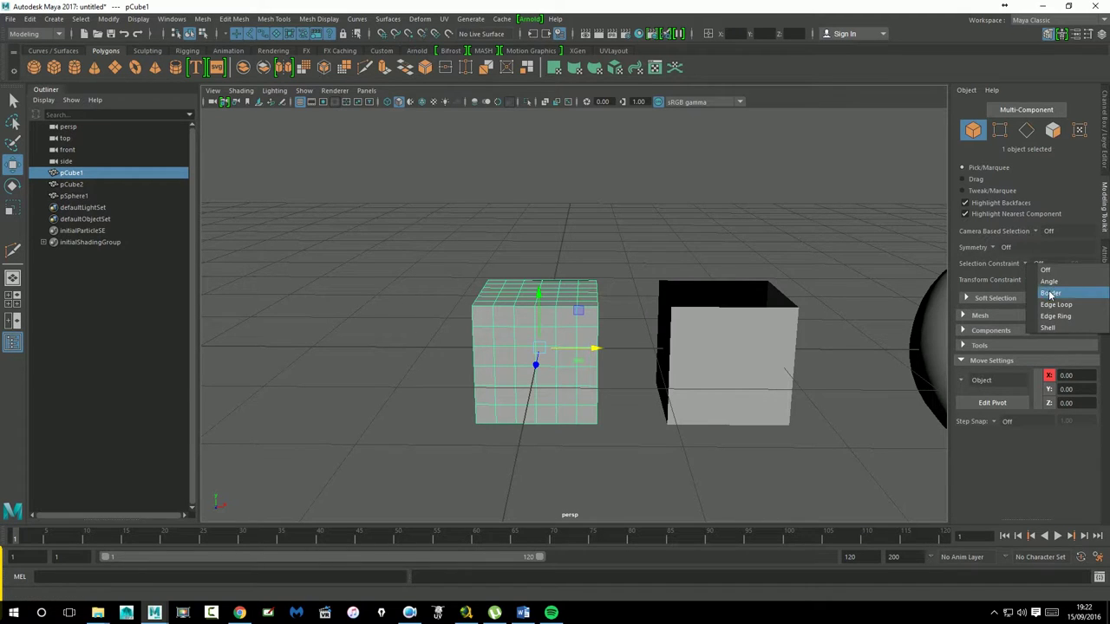
{"action": "left_click", "coordinate": [1050, 294]}
{"action": "right_click_drag", "start_coordinate": [529, 308], "coordinate": [541, 273]}
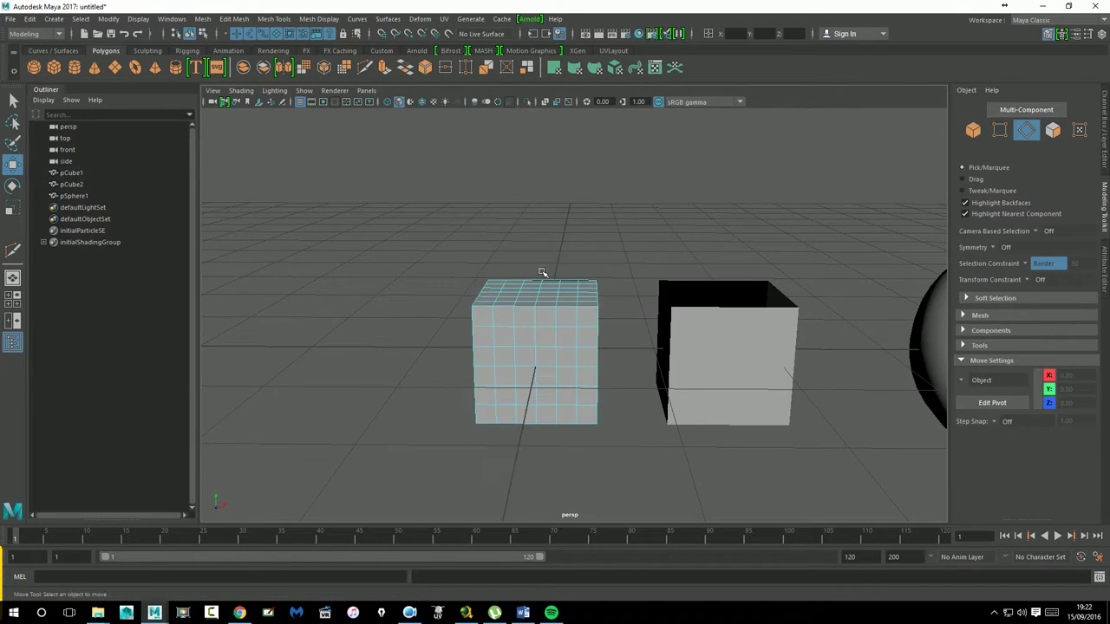
{"action": "left_click", "coordinate": [567, 303]}
{"action": "right_click_drag", "start_coordinate": [572, 281], "coordinate": [634, 263]}
Select the open-topped pCube2 and use the Border constraint in Edge mode on its rim
{"action": "left_click", "coordinate": [1030, 265]}
{"action": "left_click", "coordinate": [1045, 260]}
{"action": "left_click", "coordinate": [755, 366]}
{"action": "left_click_drag", "start_coordinate": [755, 367], "coordinate": [723, 394], "text": "alt"}
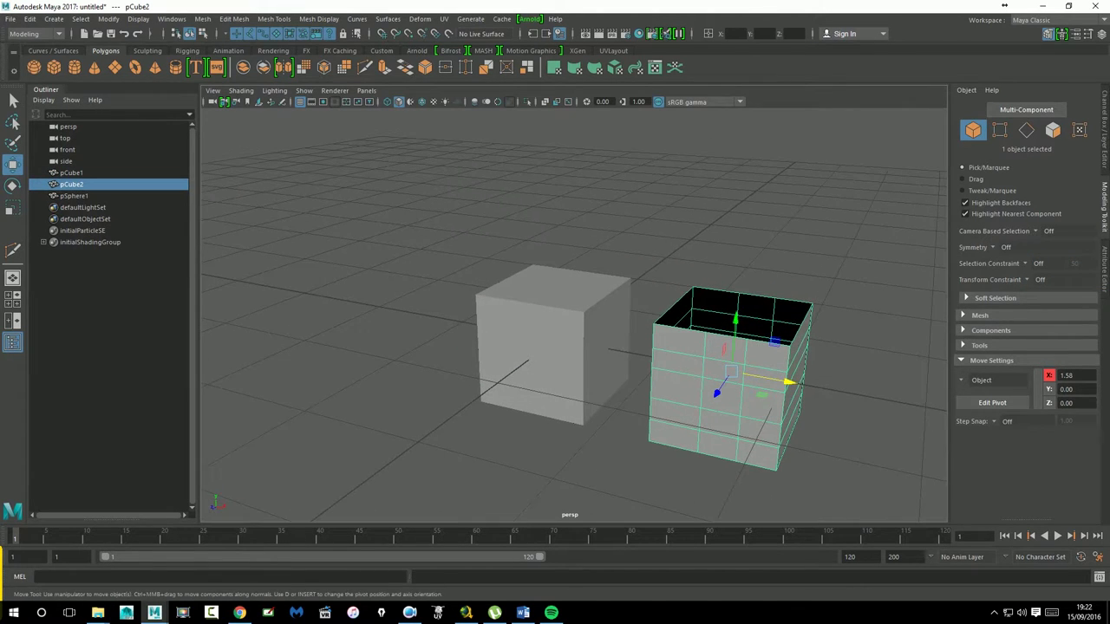
{"action": "left_click", "coordinate": [1028, 263]}
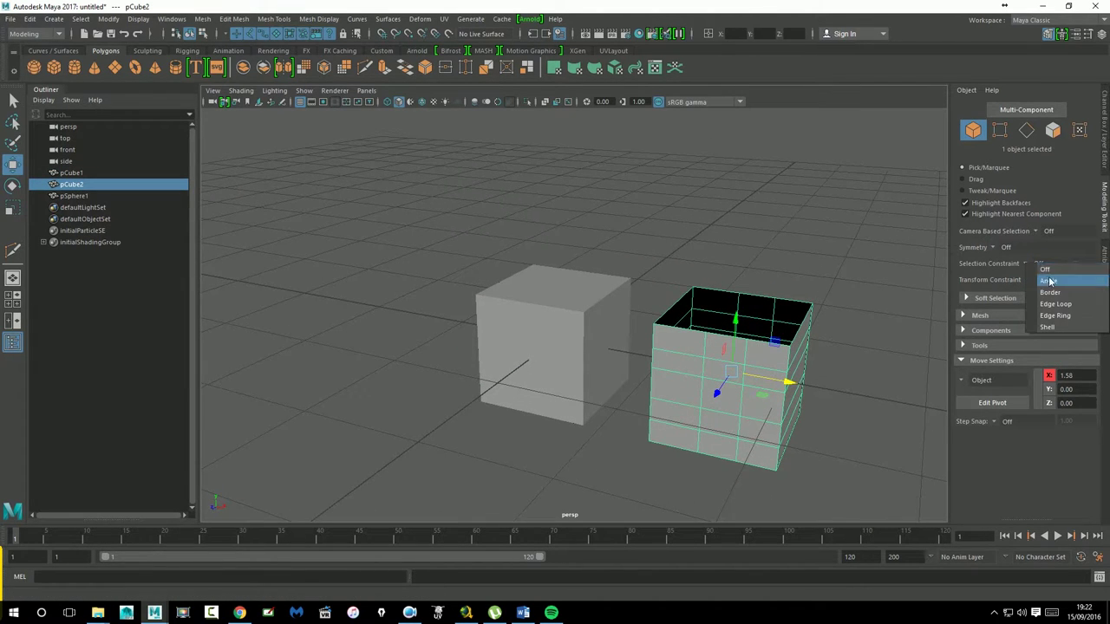
{"action": "left_click", "coordinate": [1045, 277]}
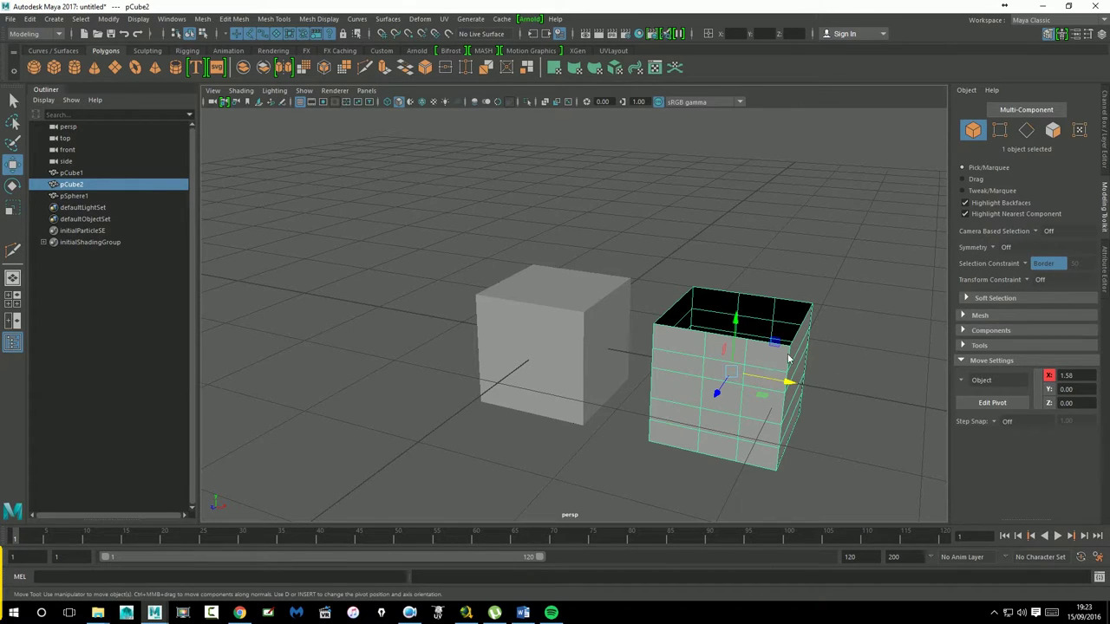
{"action": "right_click_drag", "start_coordinate": [789, 358], "coordinate": [788, 249]}
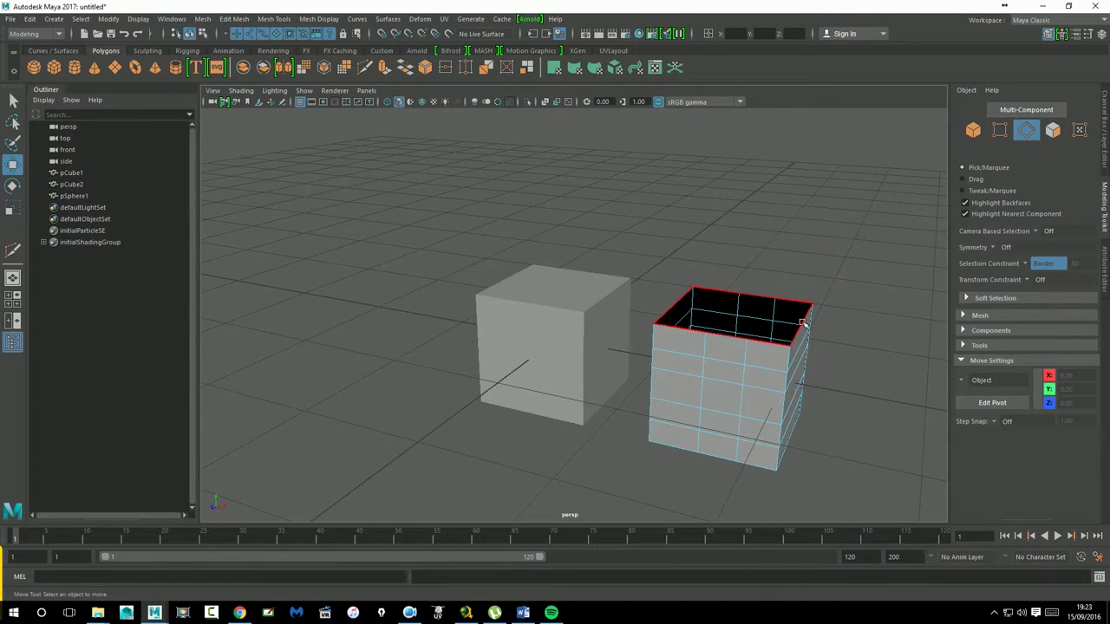
{"action": "left_click_drag", "start_coordinate": [772, 268], "coordinate": [659, 273], "text": "alt"}
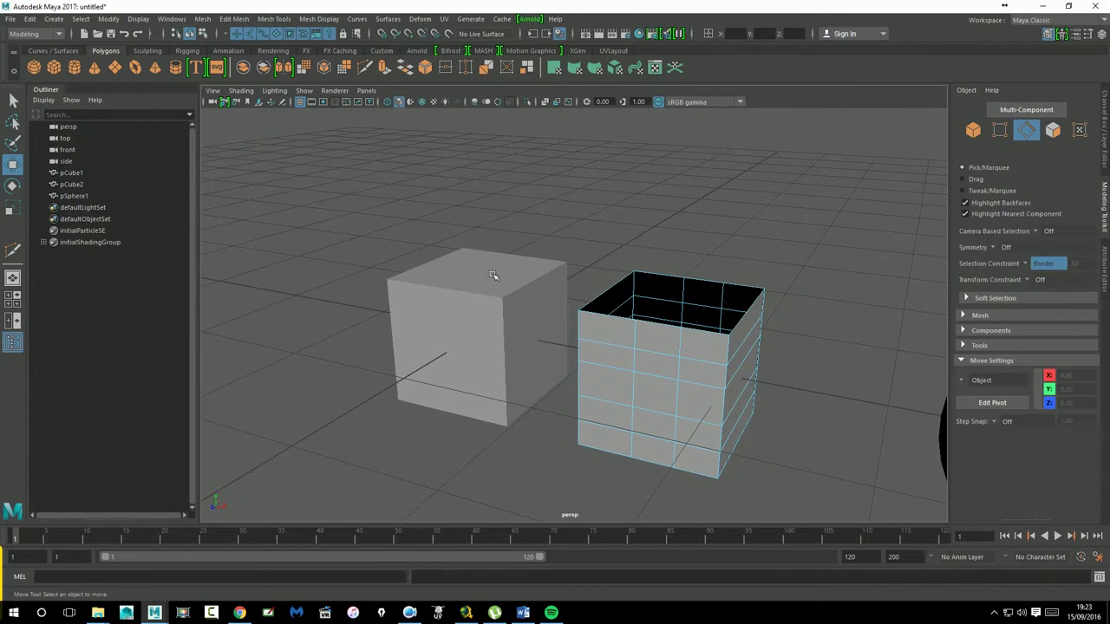
{"action": "right_click_drag", "start_coordinate": [890, 339], "coordinate": [744, 335], "text": "alt"}
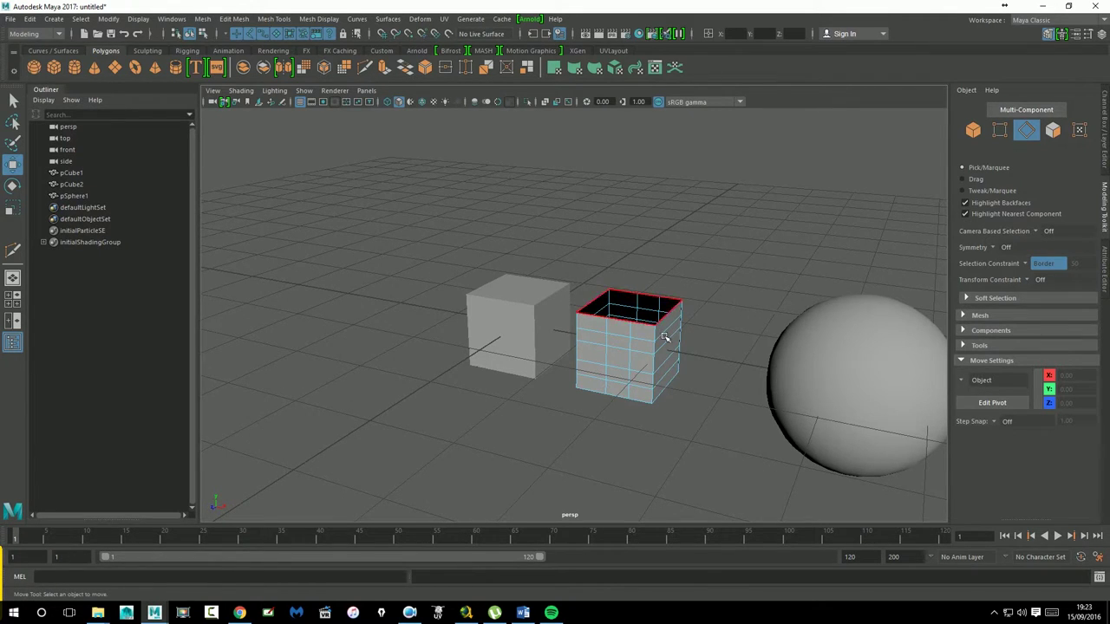
Return pCube2 to object mode and select the sphere
{"action": "right_click", "coordinate": [656, 279]}
{"action": "left_click", "coordinate": [694, 264]}
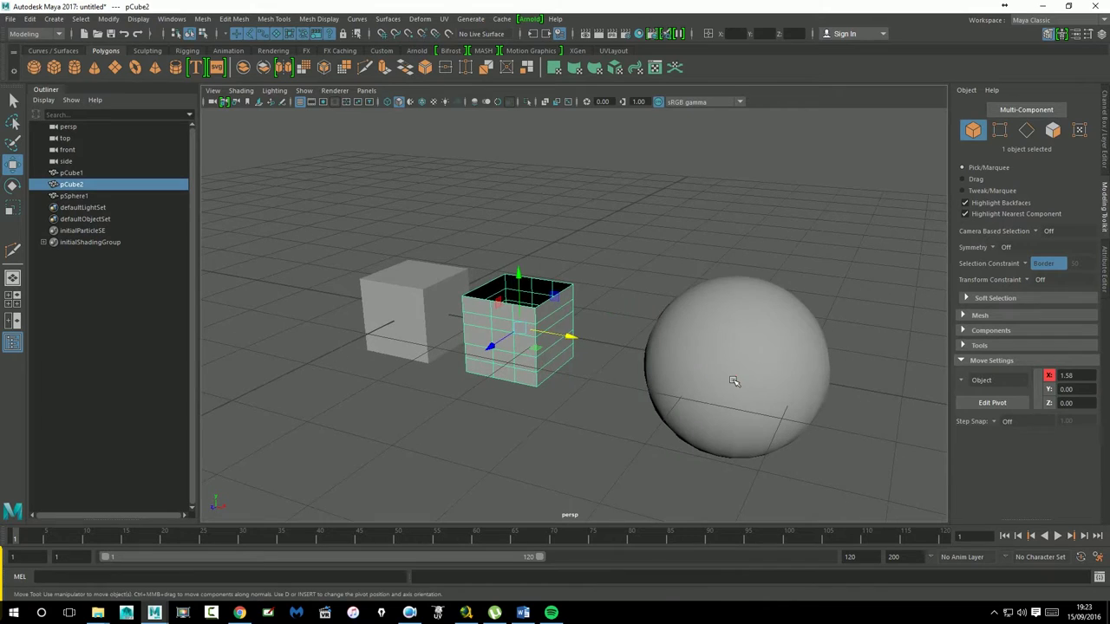
{"action": "left_click", "coordinate": [733, 286]}
Turn the selection constraint off and clear the sphere selection in object mode
{"action": "right_click", "coordinate": [734, 279]}
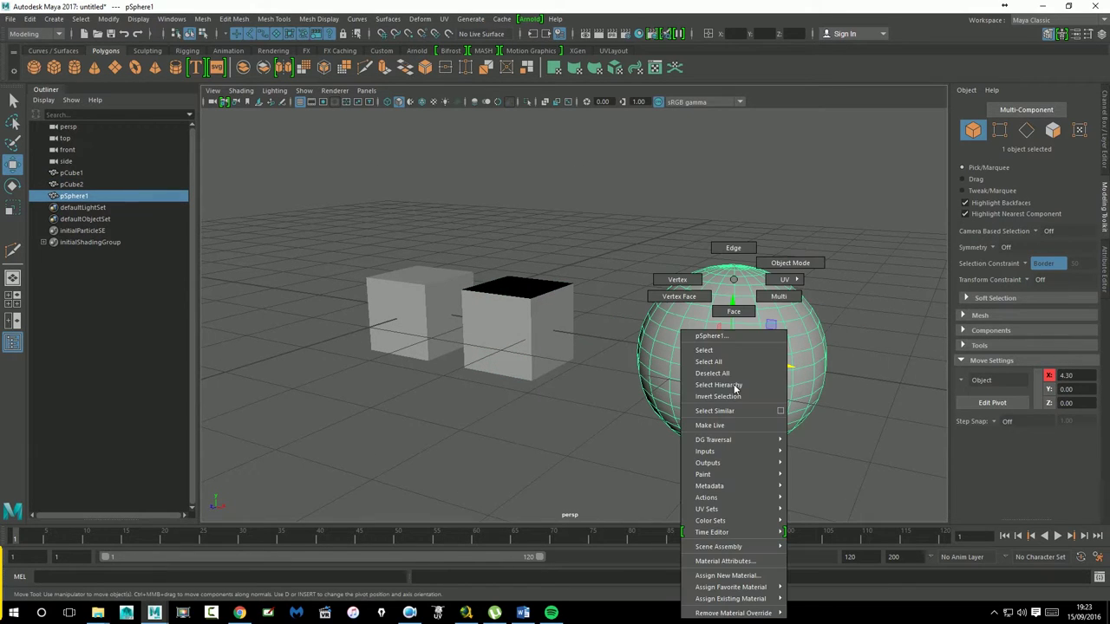
{"action": "left_click", "coordinate": [733, 310]}
{"action": "left_click", "coordinate": [700, 312]}
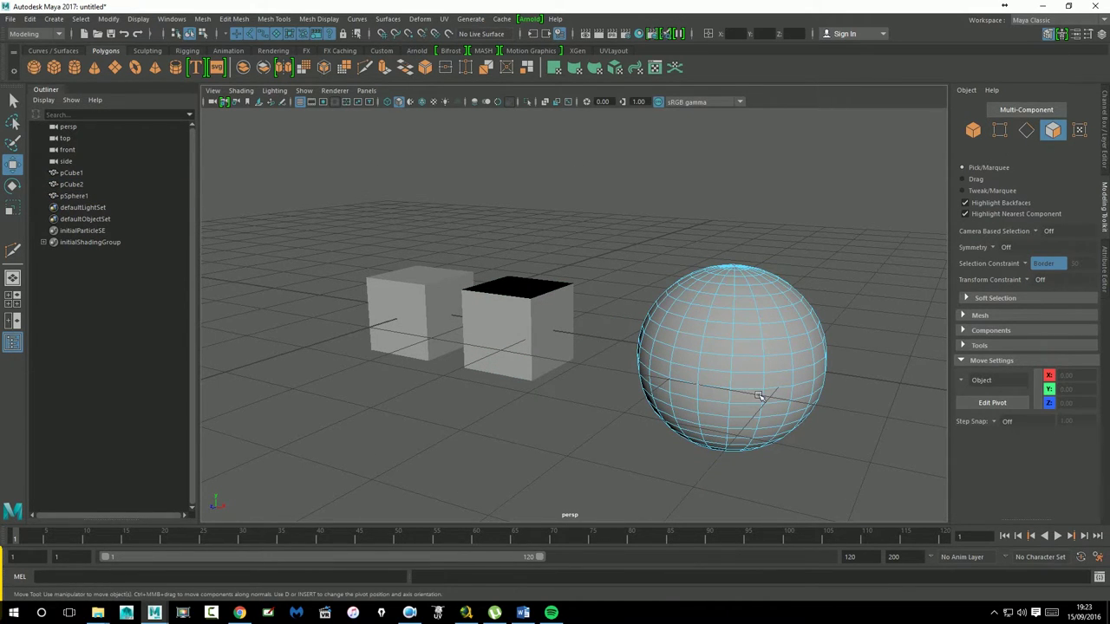
{"action": "right_click", "coordinate": [737, 291]}
{"action": "left_click", "coordinate": [785, 269]}
{"action": "left_click", "coordinate": [1031, 262]}
{"action": "left_click", "coordinate": [1041, 270]}
{"action": "left_click", "coordinate": [881, 328]}
Delete six sphere faces to leave holes, then set the selection constraint back to Border
{"action": "right_click", "coordinate": [714, 279]}
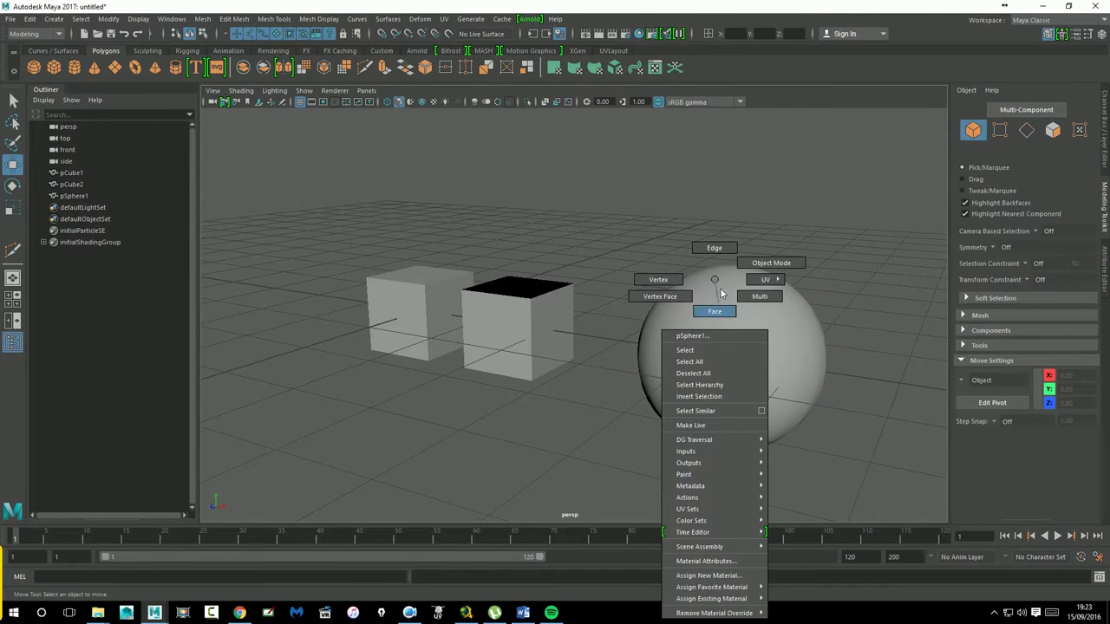
{"action": "left_click", "coordinate": [716, 311]}
{"action": "left_click_drag", "start_coordinate": [732, 339], "coordinate": [763, 356]}
{"action": "left_click", "coordinate": [716, 363], "text": "shift"}
{"action": "left_click", "coordinate": [668, 336], "text": "shift"}
{"action": "left_click", "coordinate": [679, 340], "text": "shift"}
{"action": "left_click", "coordinate": [683, 326], "text": "shift"}
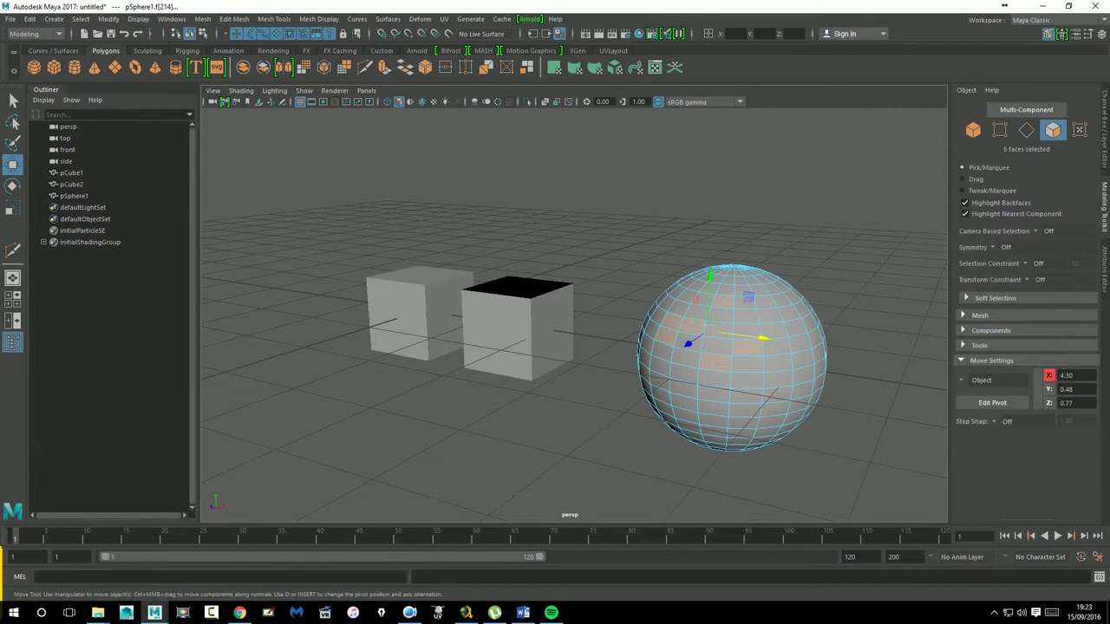
{"action": "key", "text": "Delete"}
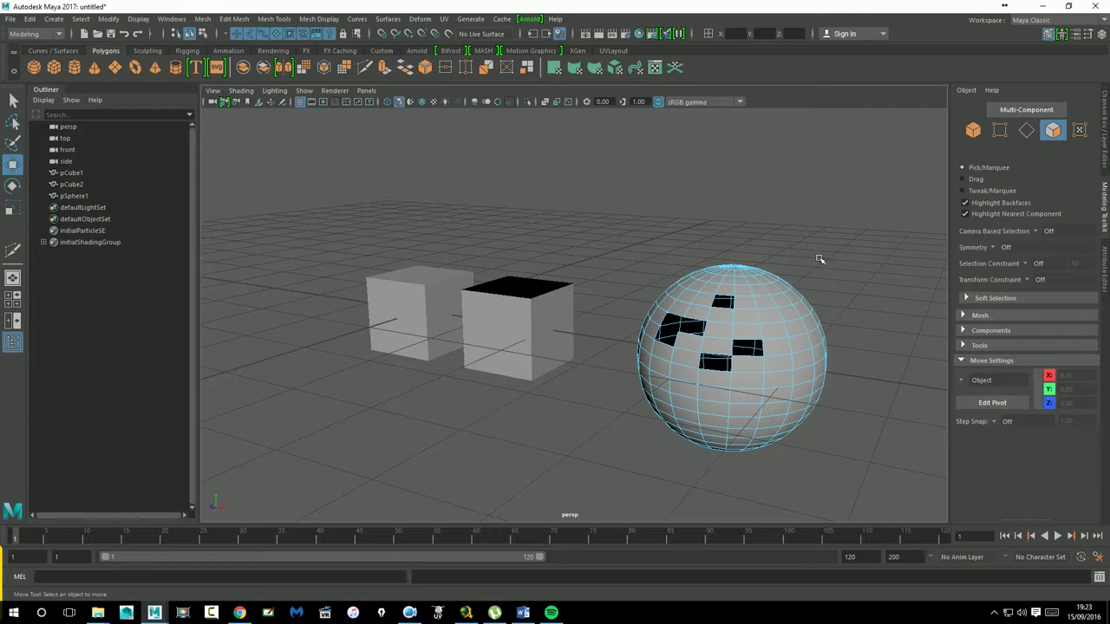
{"action": "left_click", "coordinate": [1026, 264]}
{"action": "left_click", "coordinate": [1053, 293]}
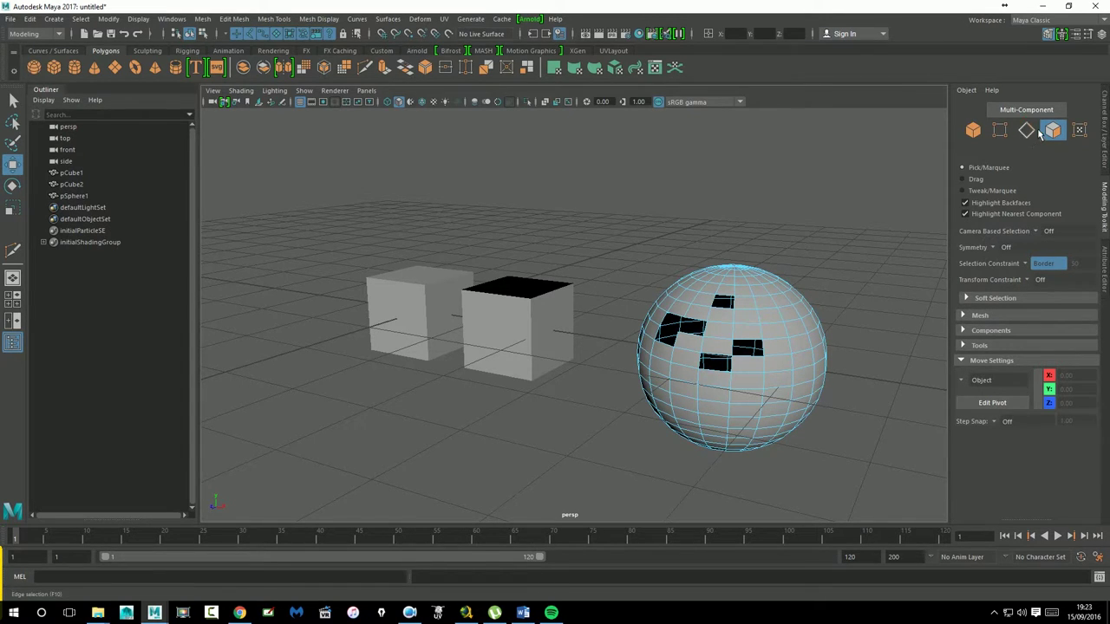
Select the border edges of the sphere's top and lower holes in edge mode
{"action": "key", "text": "F10"}
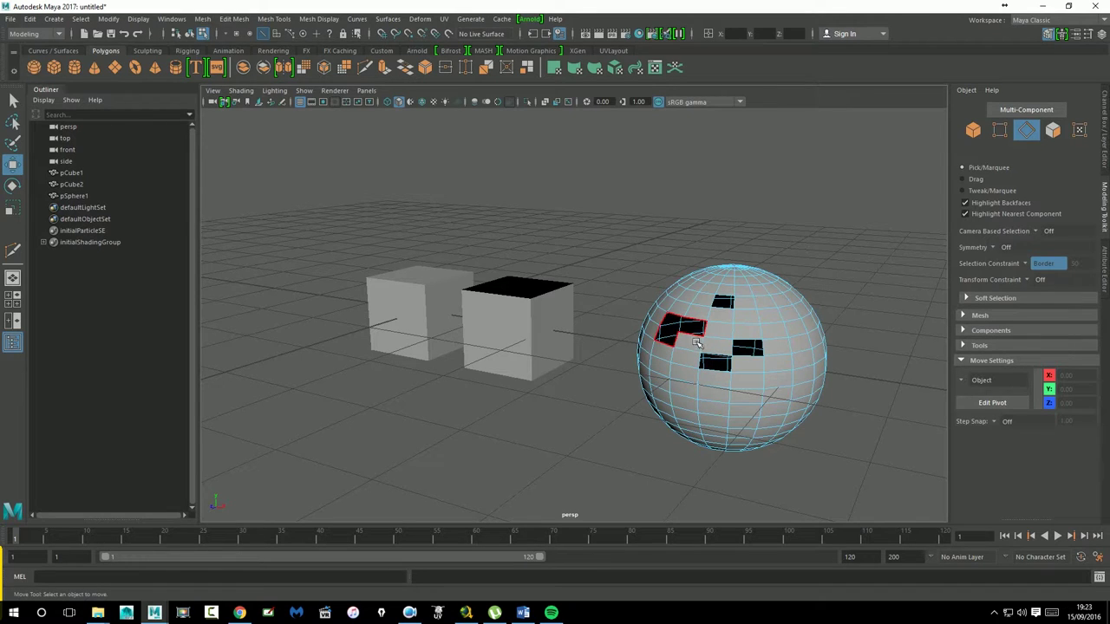
{"action": "left_click", "coordinate": [722, 305]}
{"action": "left_click", "coordinate": [774, 352], "text": "shift"}
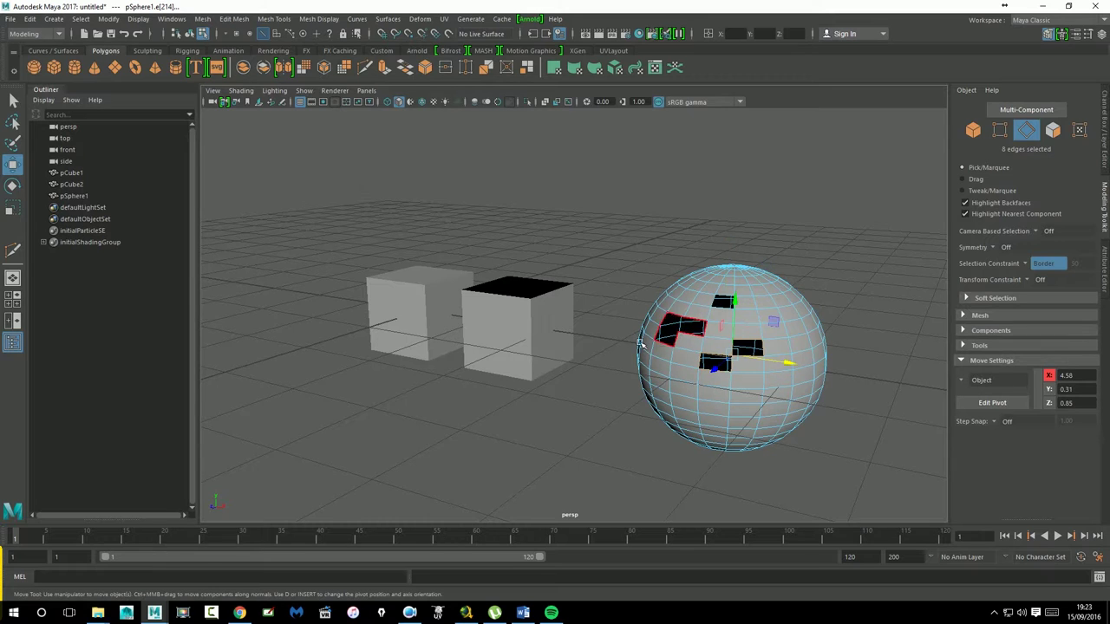
{"action": "left_click_drag", "start_coordinate": [722, 344], "coordinate": [804, 293], "text": "alt"}
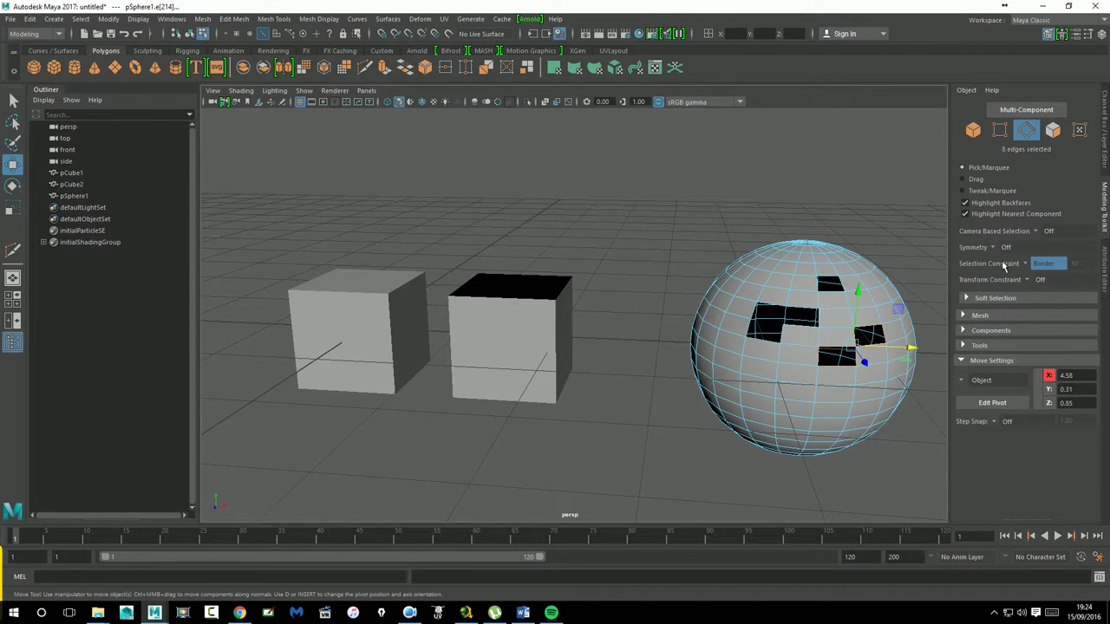
Turn the constraint off, return the sphere to object mode, and deselect it
{"action": "left_click", "coordinate": [1029, 265]}
{"action": "left_click", "coordinate": [1045, 269]}
{"action": "right_click_drag", "start_coordinate": [742, 289], "coordinate": [895, 278]}
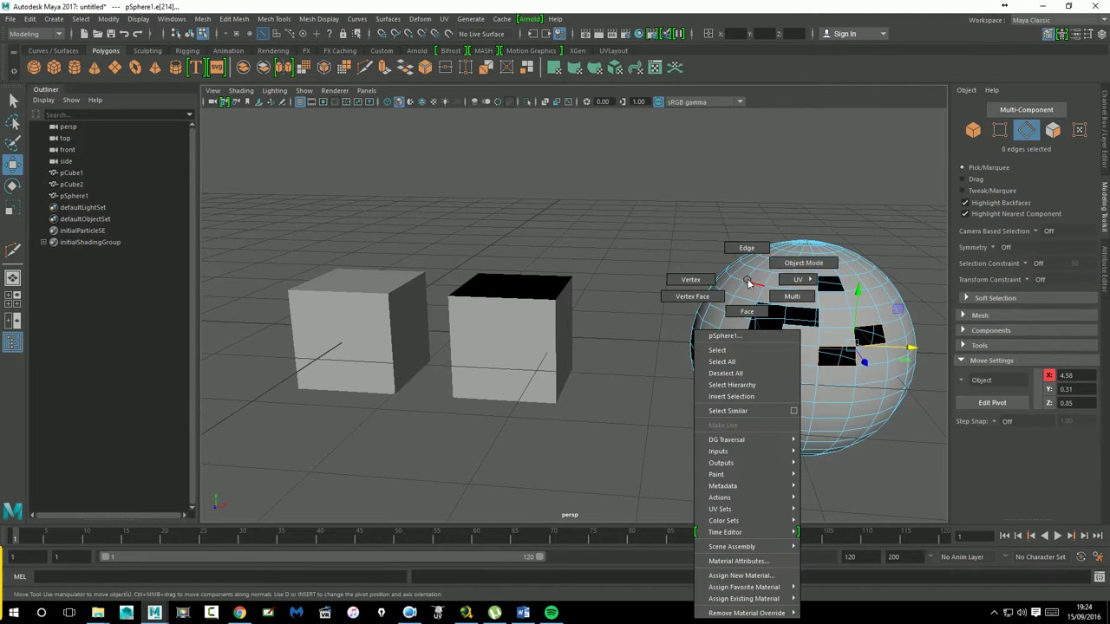
{"action": "left_click", "coordinate": [578, 312]}
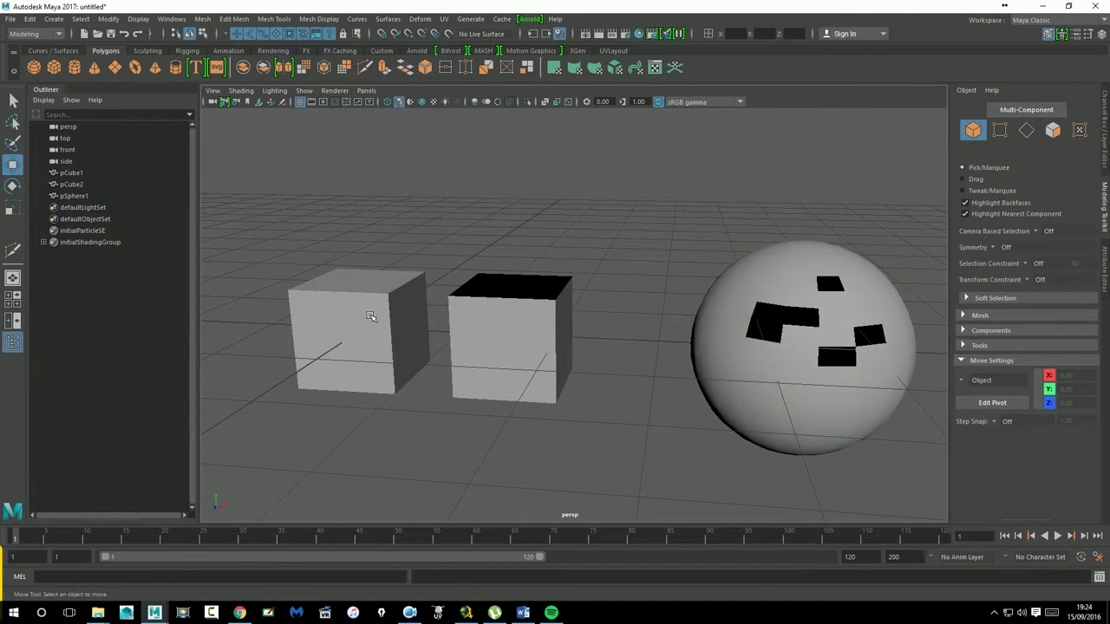
{"action": "left_click_drag", "start_coordinate": [372, 318], "coordinate": [384, 316], "text": "alt"}
Select the left cube pCube1 and frame the view on it with F
{"action": "left_click", "coordinate": [743, 300]}
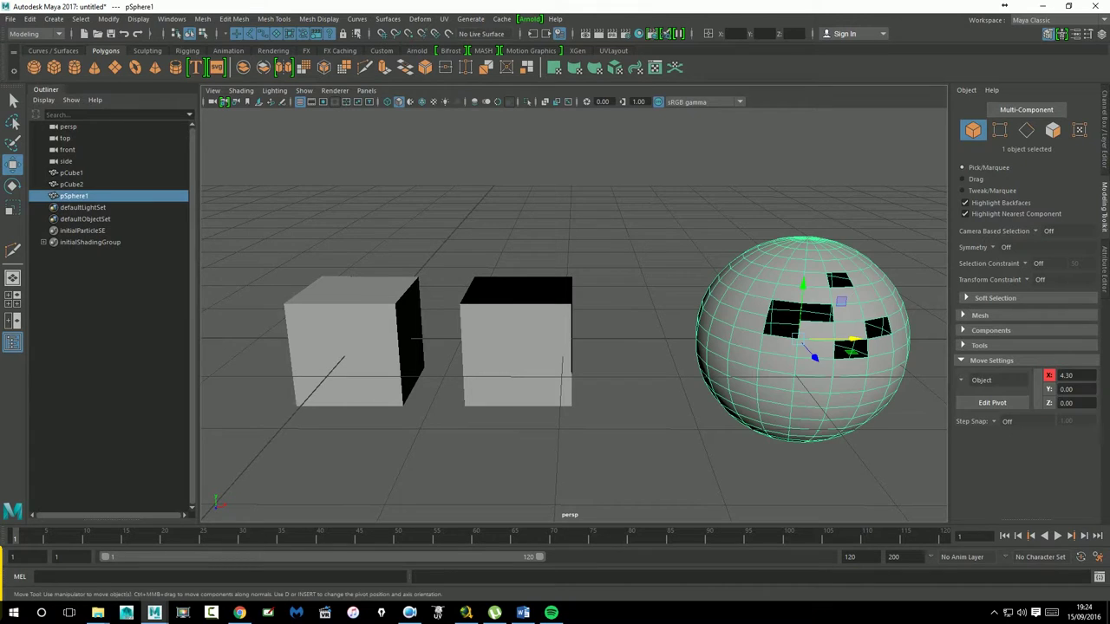
{"action": "left_click", "coordinate": [1025, 263]}
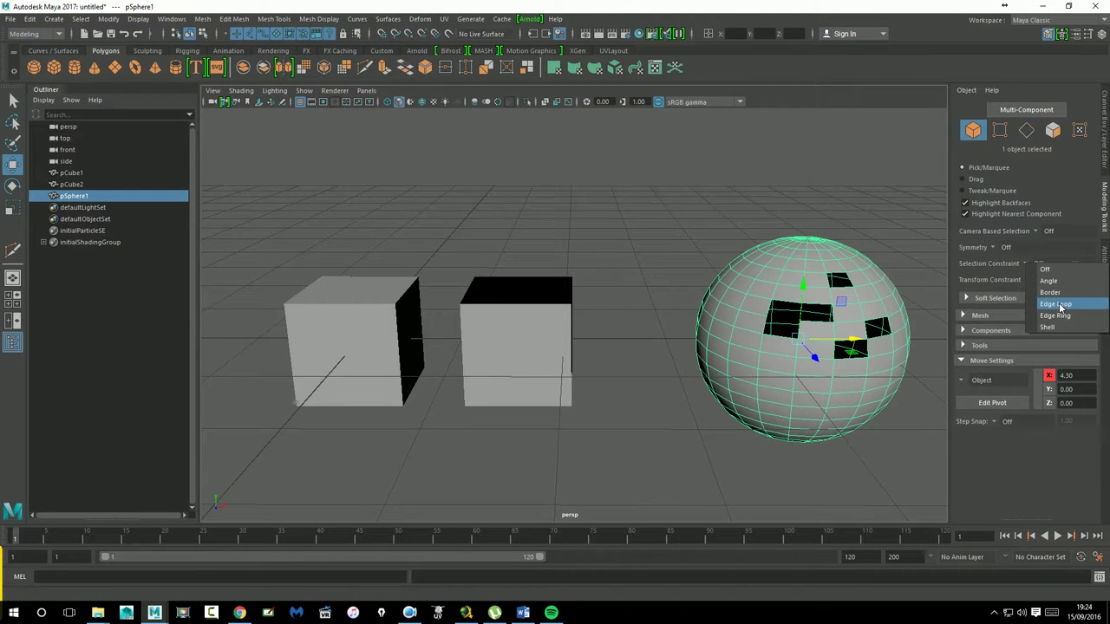
{"action": "left_click", "coordinate": [1025, 274]}
{"action": "left_click", "coordinate": [320, 337]}
{"action": "key", "text": "f"}
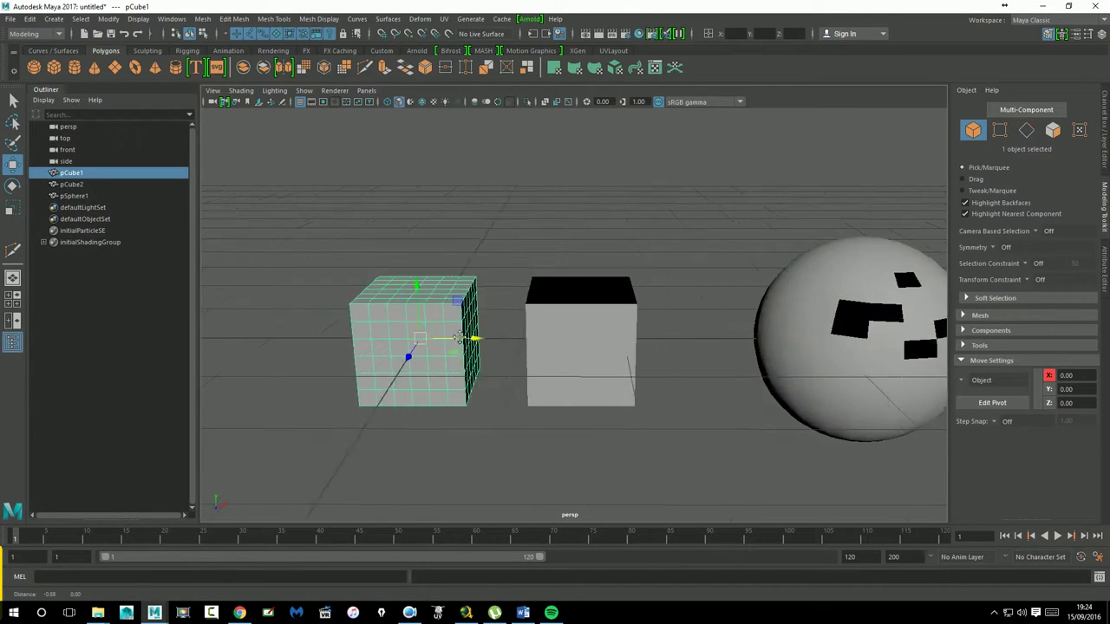
{"action": "left_click_drag", "start_coordinate": [549, 347], "coordinate": [586, 358], "text": "alt"}
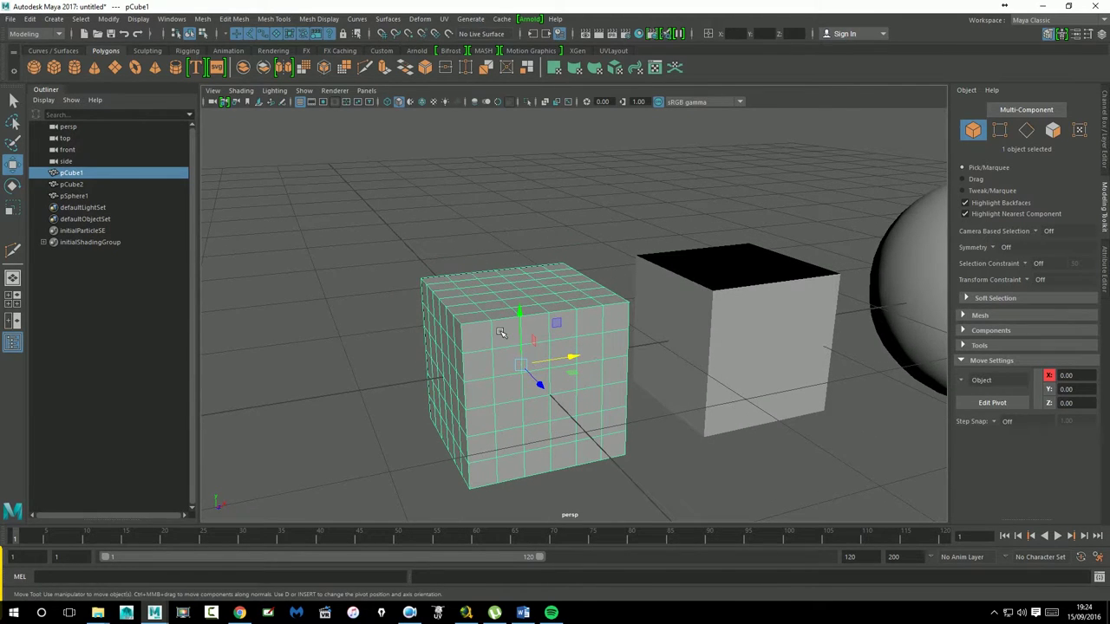
Set the constraint to Edge Loop and pick a lower horizontal loop on pCube1
{"action": "left_click", "coordinate": [1026, 263]}
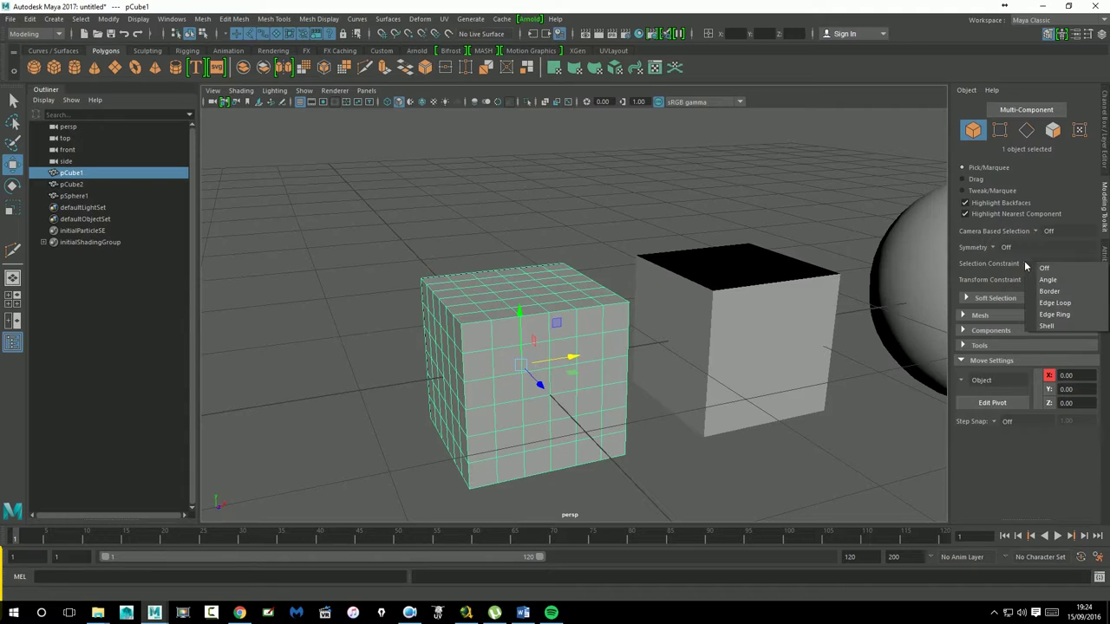
{"action": "left_click", "coordinate": [1054, 302]}
{"action": "right_click_drag", "start_coordinate": [555, 279], "coordinate": [559, 248]}
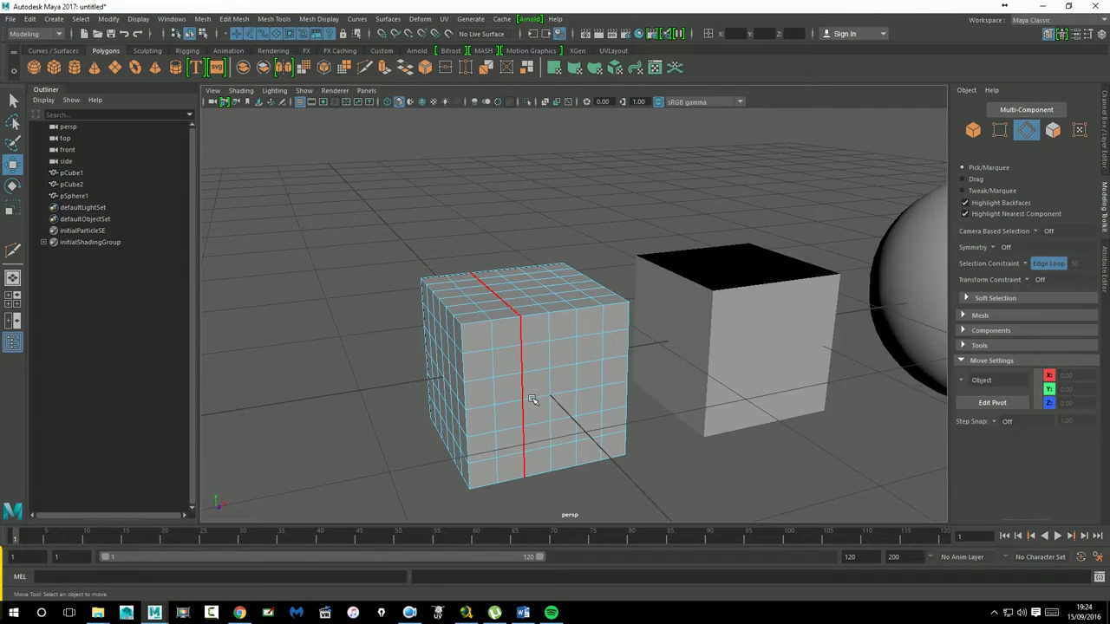
{"action": "left_click", "coordinate": [611, 457]}
{"action": "left_click_drag", "start_coordinate": [741, 453], "coordinate": [771, 463], "text": "alt"}
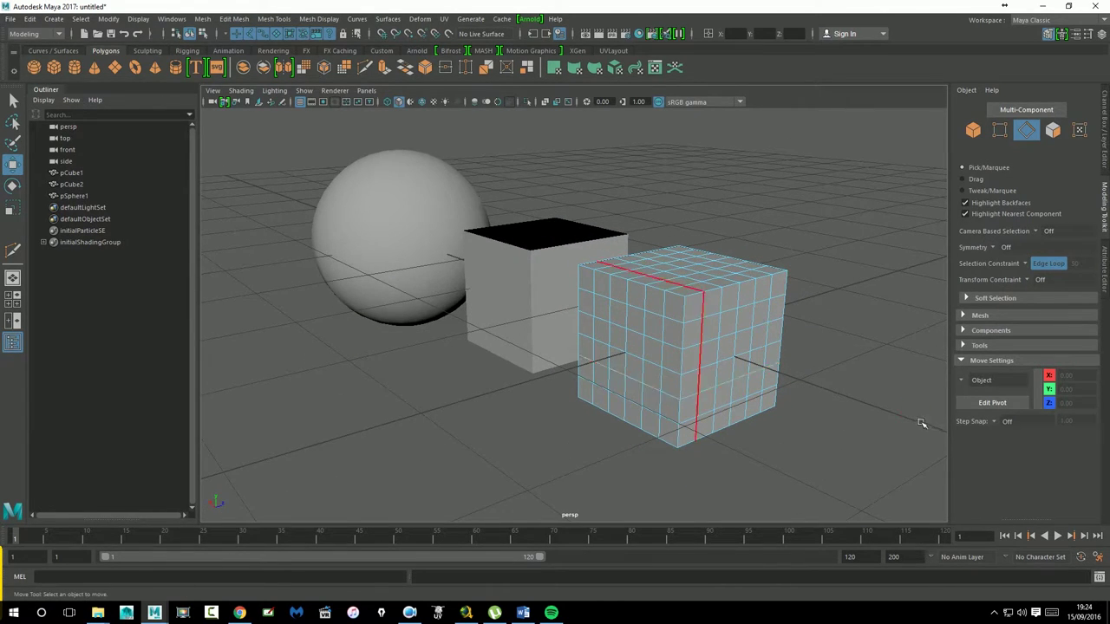
{"action": "left_click_drag", "start_coordinate": [924, 421], "coordinate": [535, 409], "text": "alt"}
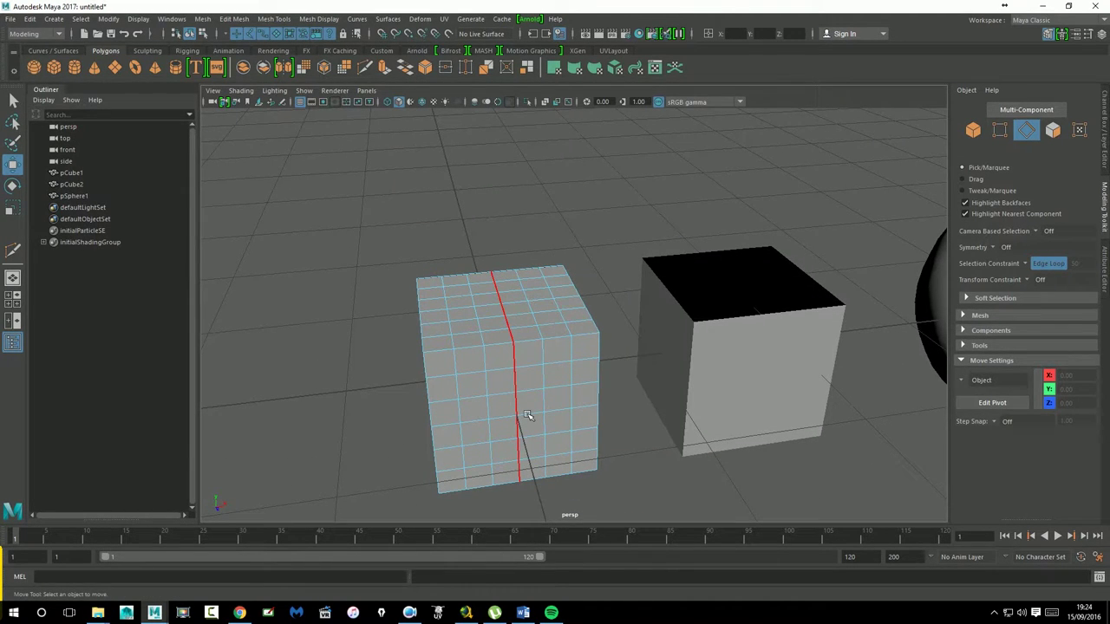
{"action": "mouse_move", "coordinate": [528, 415]}
{"action": "left_mouse_down", "text": "alt"}
{"action": "mouse_move", "coordinate": [703, 400]}
{"action": "mouse_move", "coordinate": [582, 438]}
{"action": "mouse_move", "coordinate": [532, 421]}
{"action": "mouse_move", "coordinate": [559, 399]}
{"action": "mouse_move", "coordinate": [681, 426]}
{"action": "mouse_move", "coordinate": [619, 426]}
{"action": "mouse_move", "coordinate": [615, 441]}
{"action": "left_mouse_up", "text": "alt"}
Try horizontal and vertical edge loops on the cube, ending with a horizontal loop
{"action": "left_click", "coordinate": [541, 444]}
{"action": "left_click", "coordinate": [559, 371]}
{"action": "left_click", "coordinate": [560, 408]}
{"action": "left_click", "coordinate": [496, 387]}
{"action": "left_click", "coordinate": [496, 402]}
{"action": "mouse_move", "coordinate": [496, 402]}
{"action": "left_mouse_down", "text": "alt"}
{"action": "mouse_move", "coordinate": [626, 396]}
{"action": "mouse_move", "coordinate": [770, 419]}
{"action": "mouse_move", "coordinate": [577, 411]}
{"action": "mouse_move", "coordinate": [529, 397]}
{"action": "left_mouse_up", "text": "alt"}
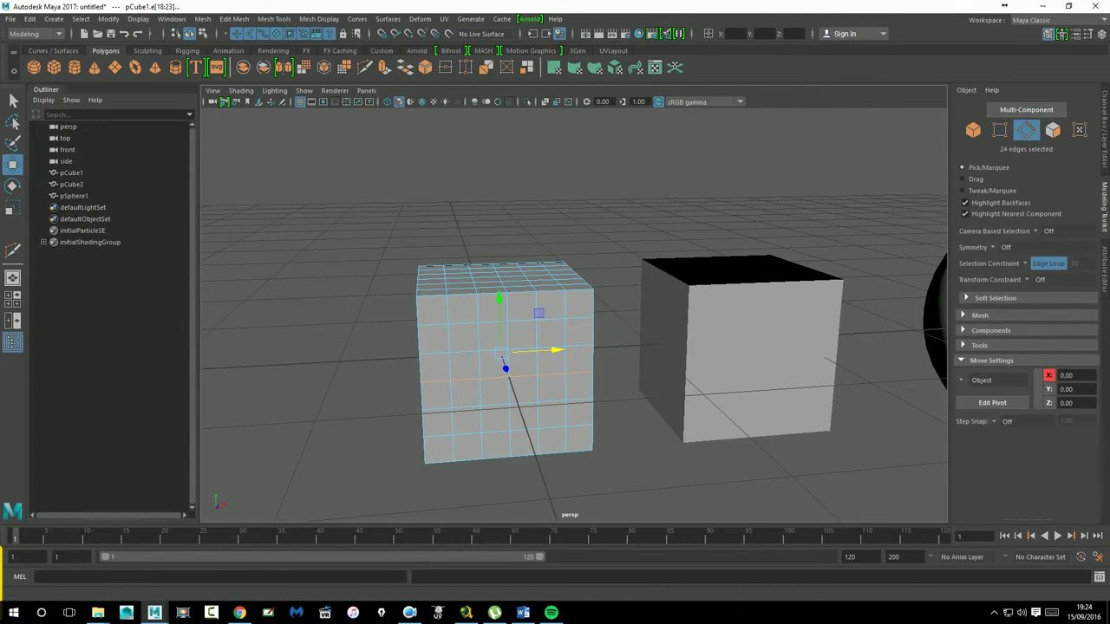
Set Selection Constraint to Edge Ring and pick vertical and horizontal edge rings on the cube
{"action": "key", "text": "F9"}
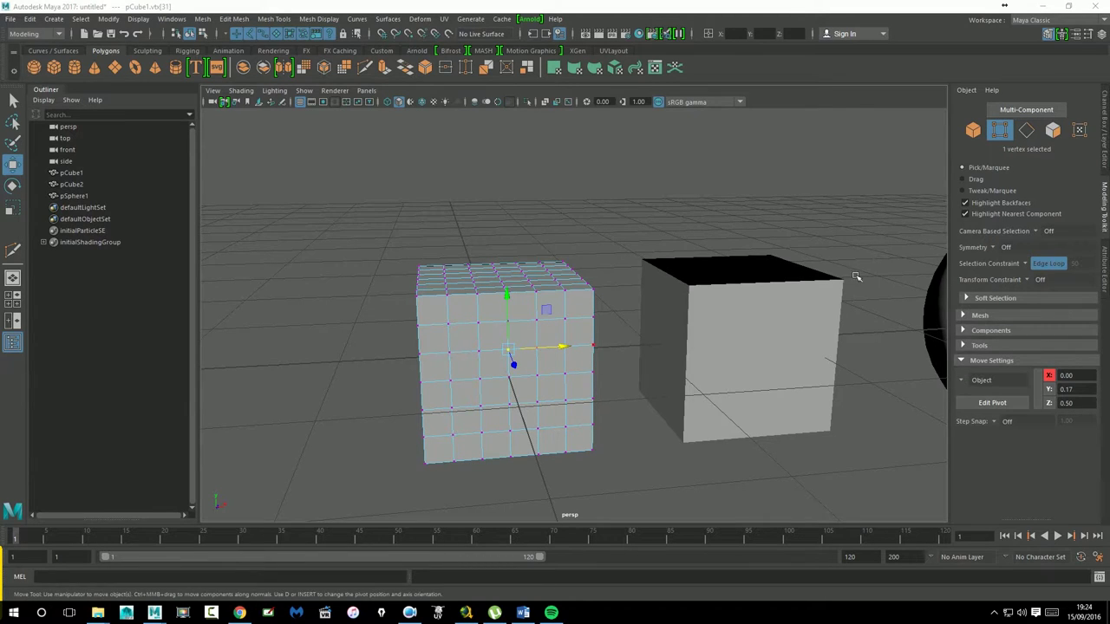
{"action": "left_click", "coordinate": [1032, 264]}
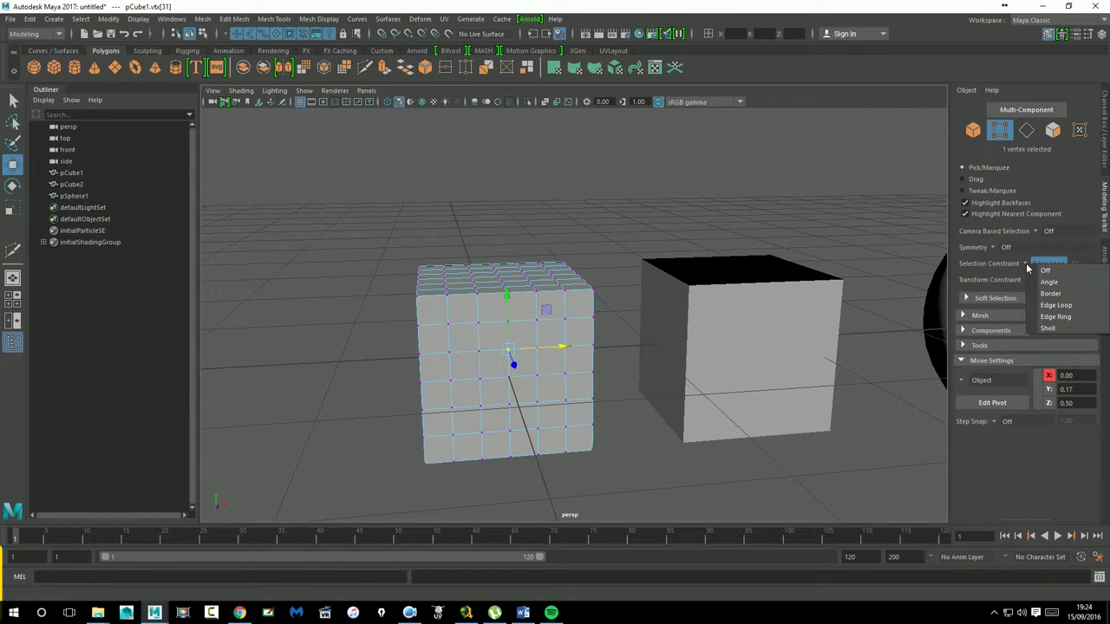
{"action": "left_click", "coordinate": [605, 345]}
{"action": "left_click", "coordinate": [538, 326]}
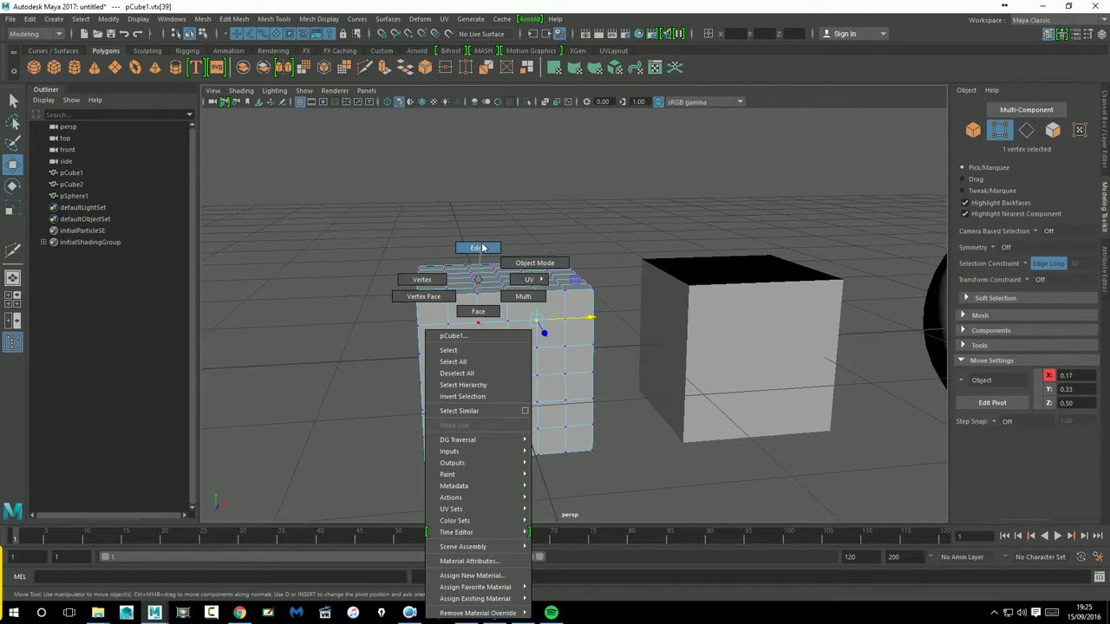
{"action": "right_click_drag", "start_coordinate": [478, 291], "coordinate": [472, 248]}
{"action": "left_click", "coordinate": [1044, 264]}
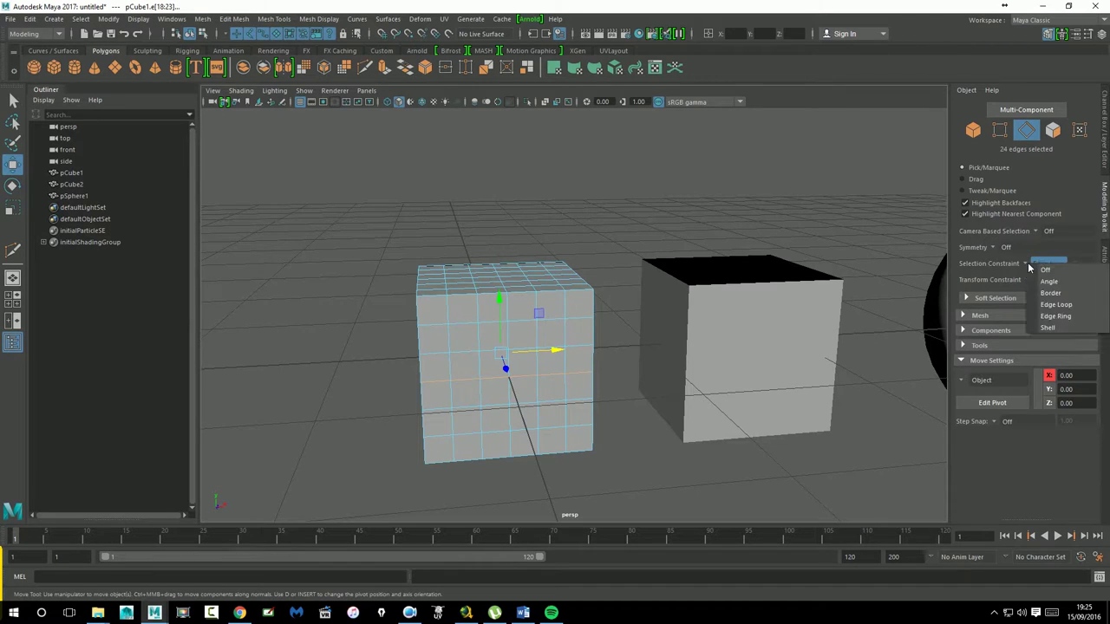
{"action": "left_click", "coordinate": [1056, 317]}
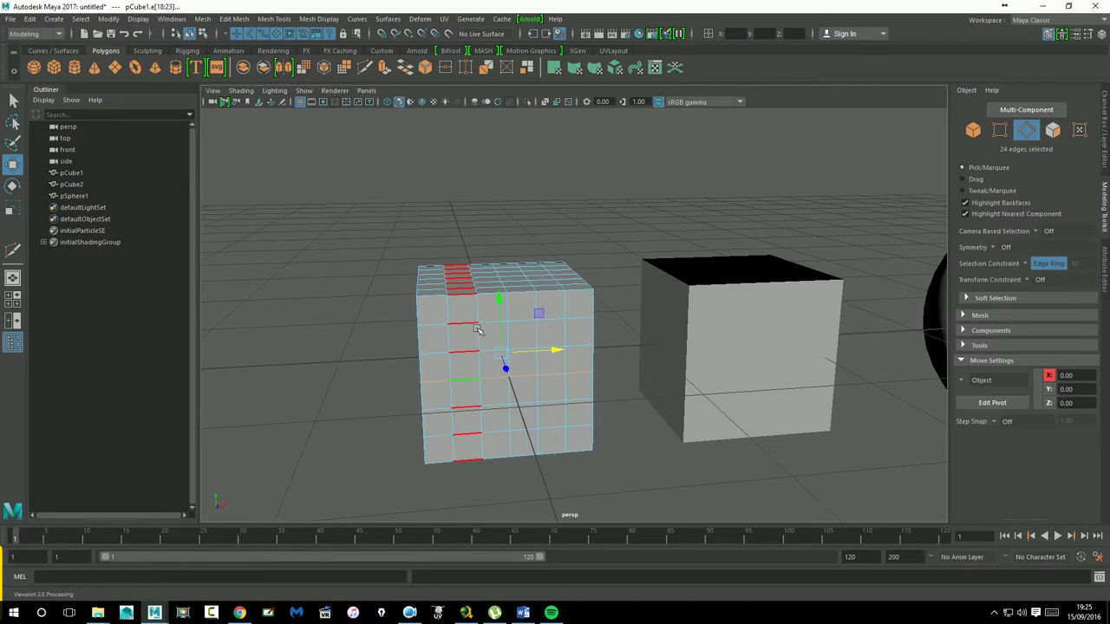
{"action": "left_click", "coordinate": [478, 334]}
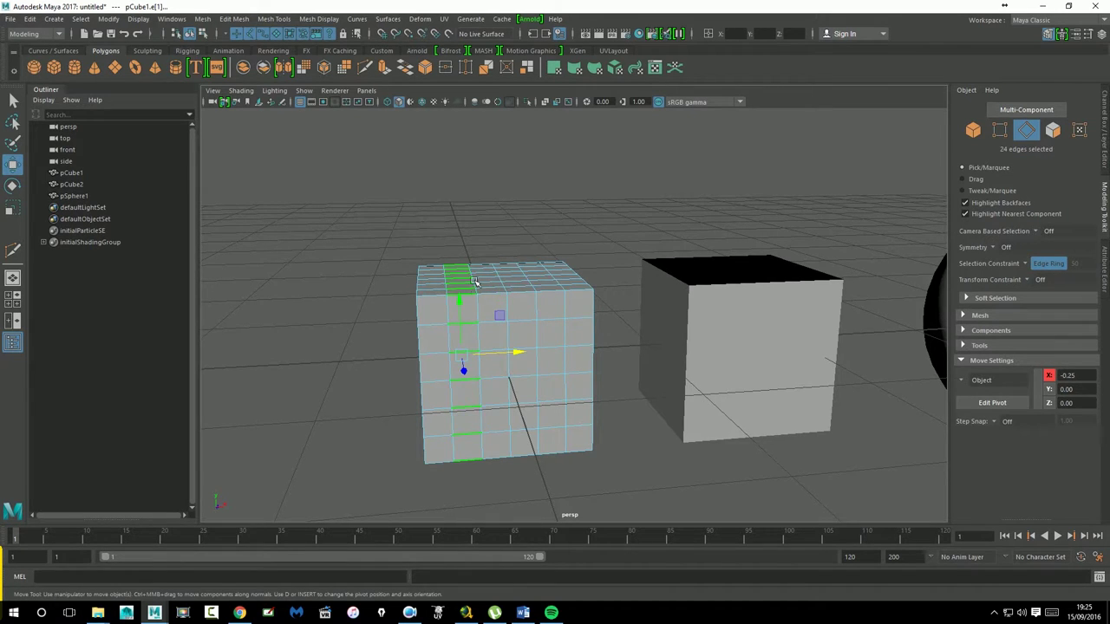
{"action": "left_click", "coordinate": [518, 372]}
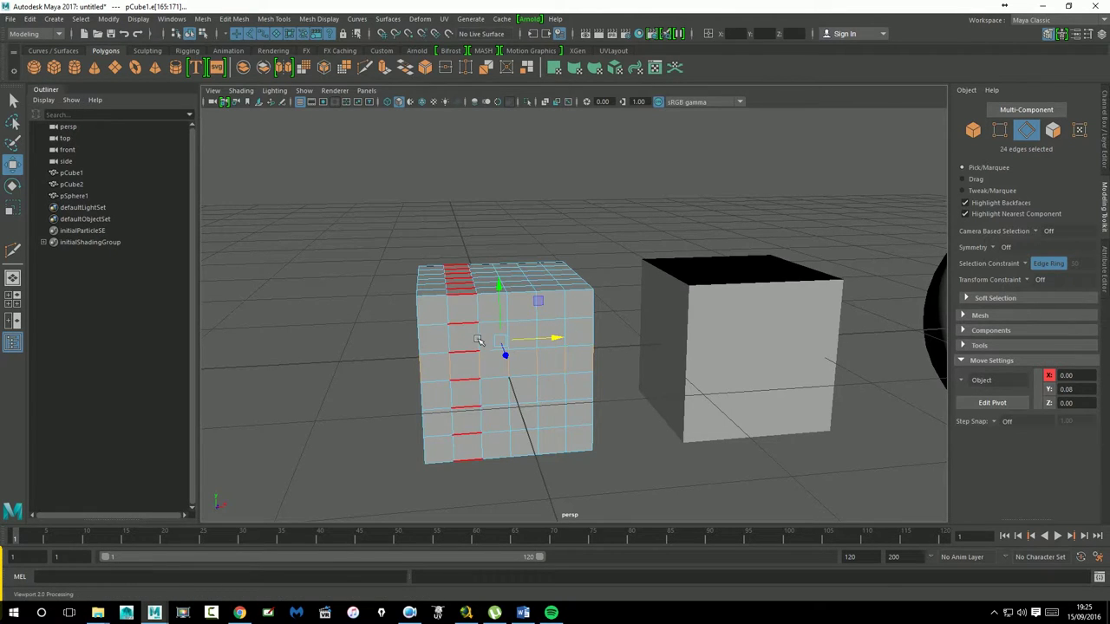
{"action": "left_click", "coordinate": [486, 345]}
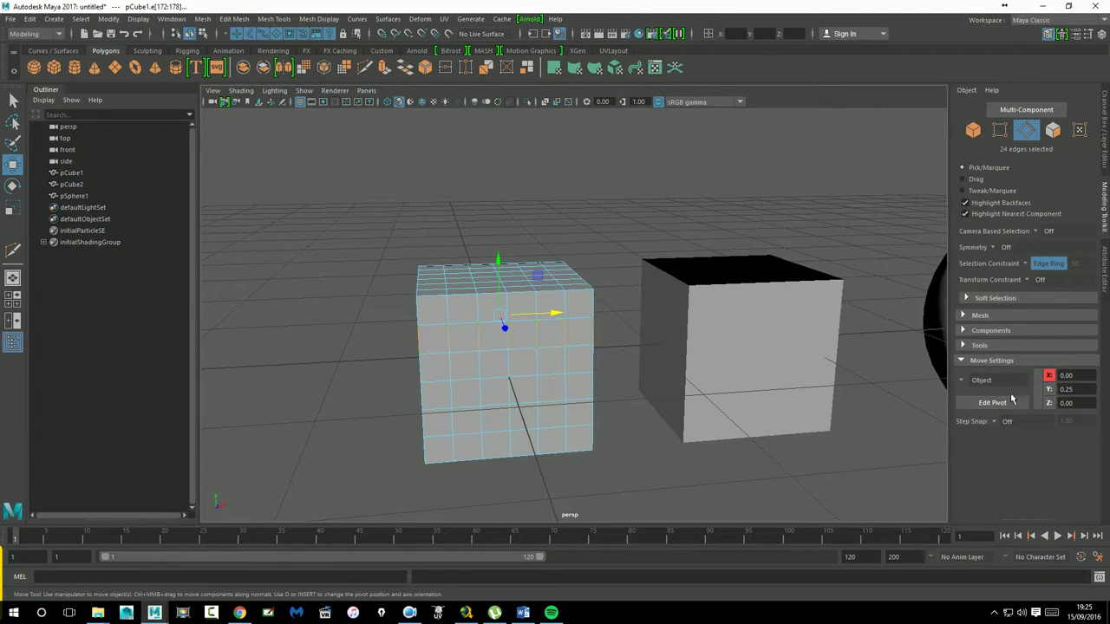
Turn the selection constraint Off and pick five individual edges on the cube
{"action": "left_click", "coordinate": [1045, 262]}
{"action": "left_click", "coordinate": [1049, 270]}
{"action": "left_click", "coordinate": [506, 305]}
{"action": "left_click", "coordinate": [551, 295], "text": "shift"}
{"action": "left_click", "coordinate": [575, 305], "text": "shift"}
{"action": "mouse_move", "coordinate": [575, 305]}
{"action": "left_mouse_down", "text": "alt"}
{"action": "mouse_move", "coordinate": [565, 344]}
{"action": "mouse_move", "coordinate": [526, 323]}
{"action": "left_mouse_up", "text": "alt"}
{"action": "left_click", "coordinate": [514, 317]}
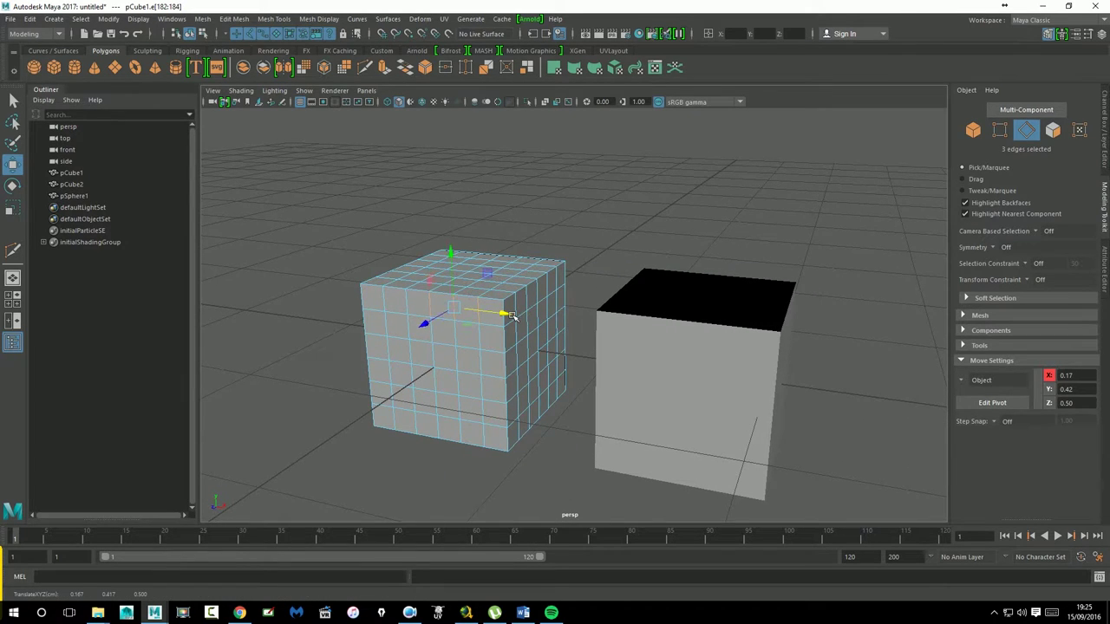
{"action": "scroll", "coordinate": [512, 317], "scroll_direction": "up", "scroll_amount": 3}
{"action": "left_click", "coordinate": [476, 303], "text": "shift"}
{"action": "left_click", "coordinate": [479, 309], "text": "shift"}
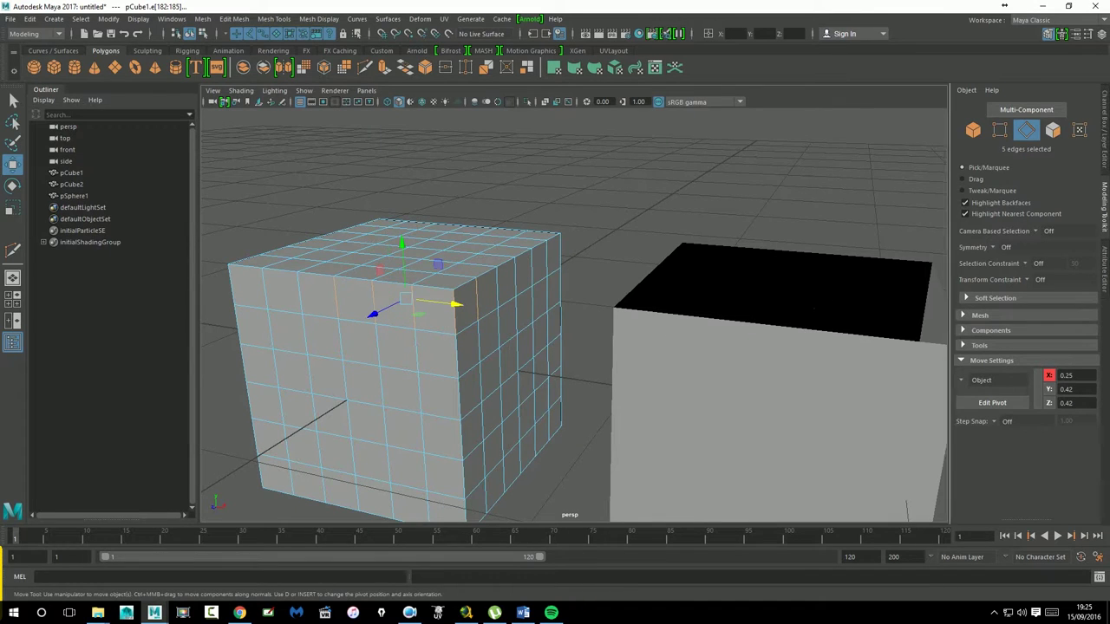
Set Selection Constraint back to Edge Ring and select two full edge rings
{"action": "left_click", "coordinate": [1027, 266]}
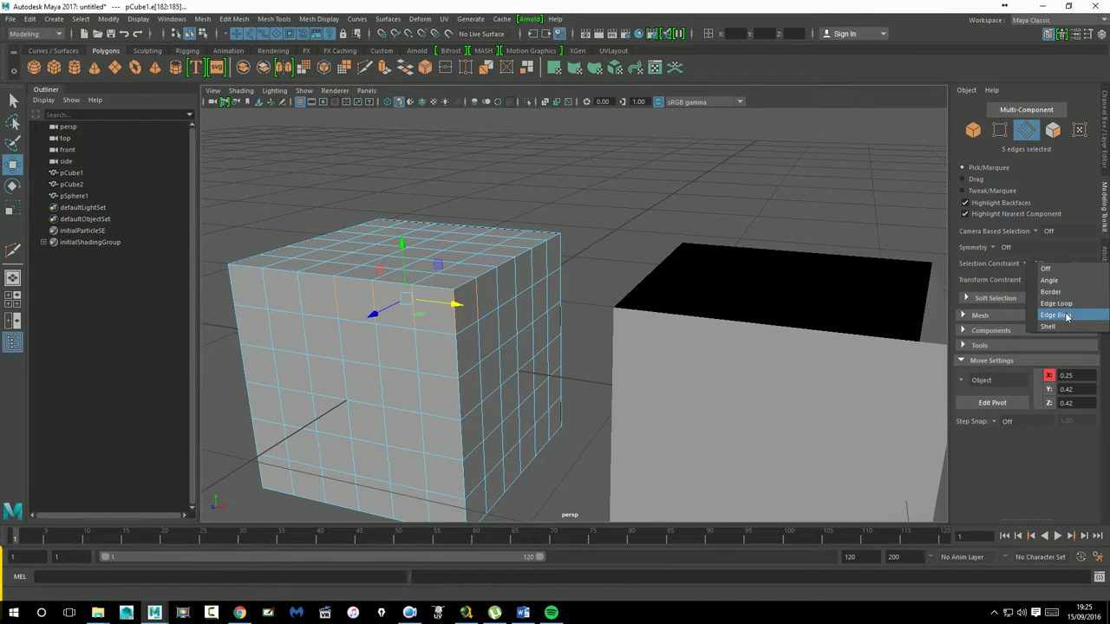
{"action": "left_click", "coordinate": [1055, 315]}
{"action": "left_click", "coordinate": [458, 365]}
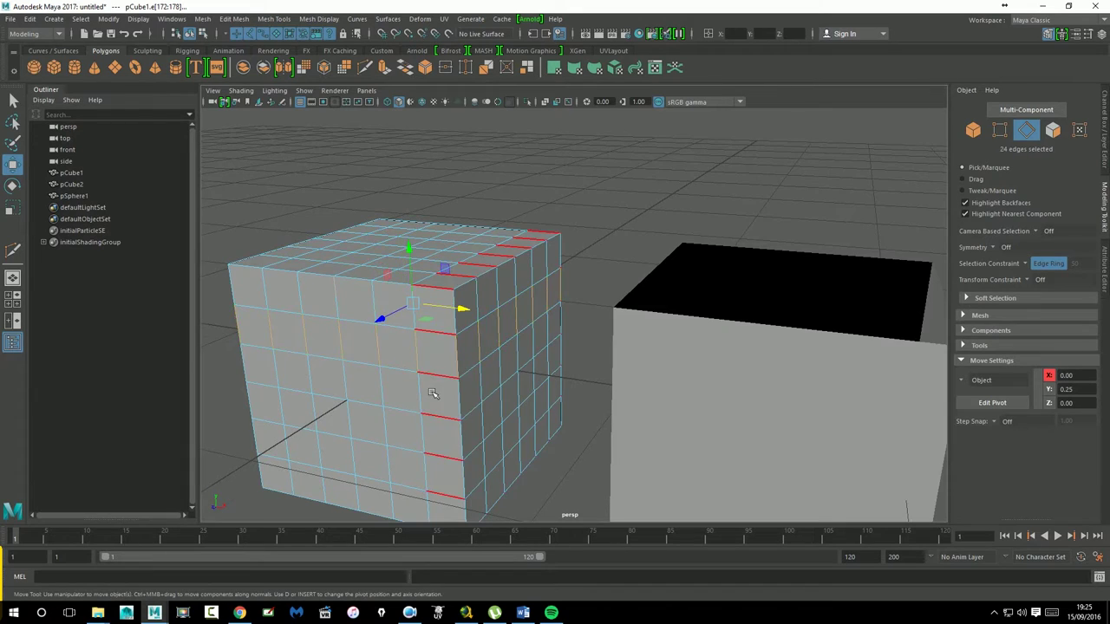
{"action": "left_click_drag", "start_coordinate": [428, 390], "coordinate": [558, 389], "text": "alt"}
{"action": "left_click", "coordinate": [562, 289], "text": "shift"}
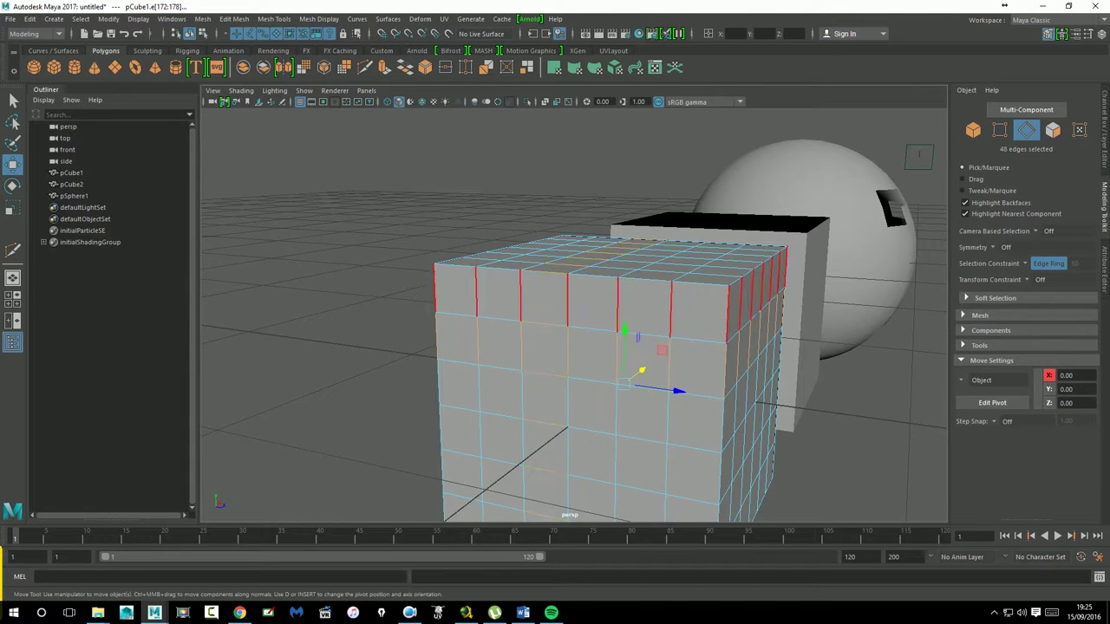
{"action": "scroll", "coordinate": [561, 288], "scroll_direction": "down", "scroll_amount": 5}
{"action": "left_click_drag", "start_coordinate": [561, 289], "coordinate": [514, 394], "text": "alt"}
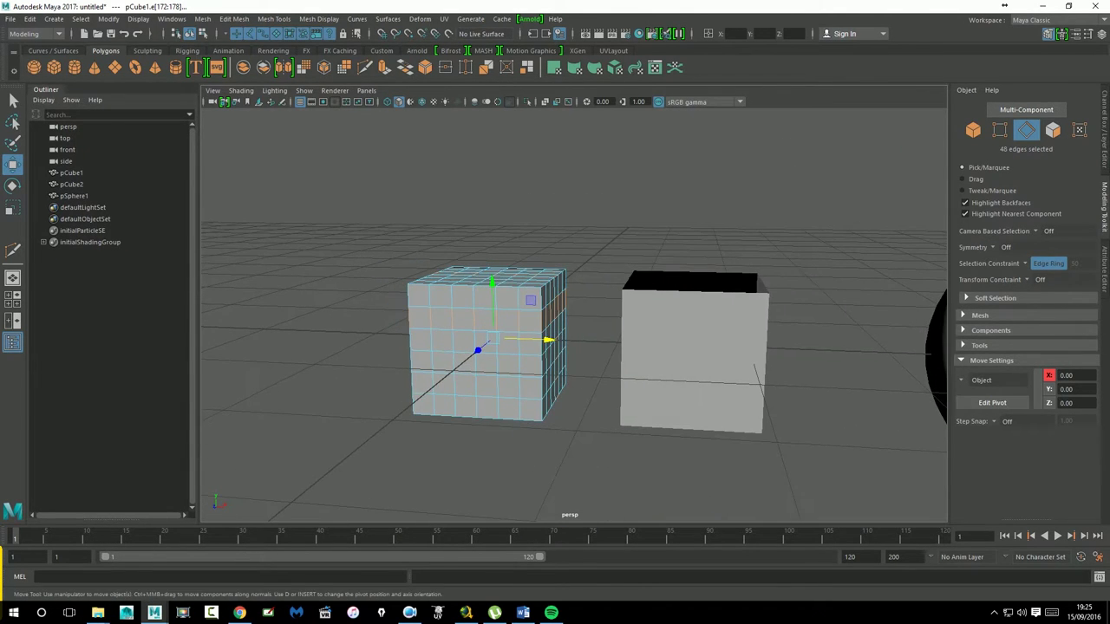
Switch the selection constraint to Shell
{"action": "left_click", "coordinate": [1030, 267]}
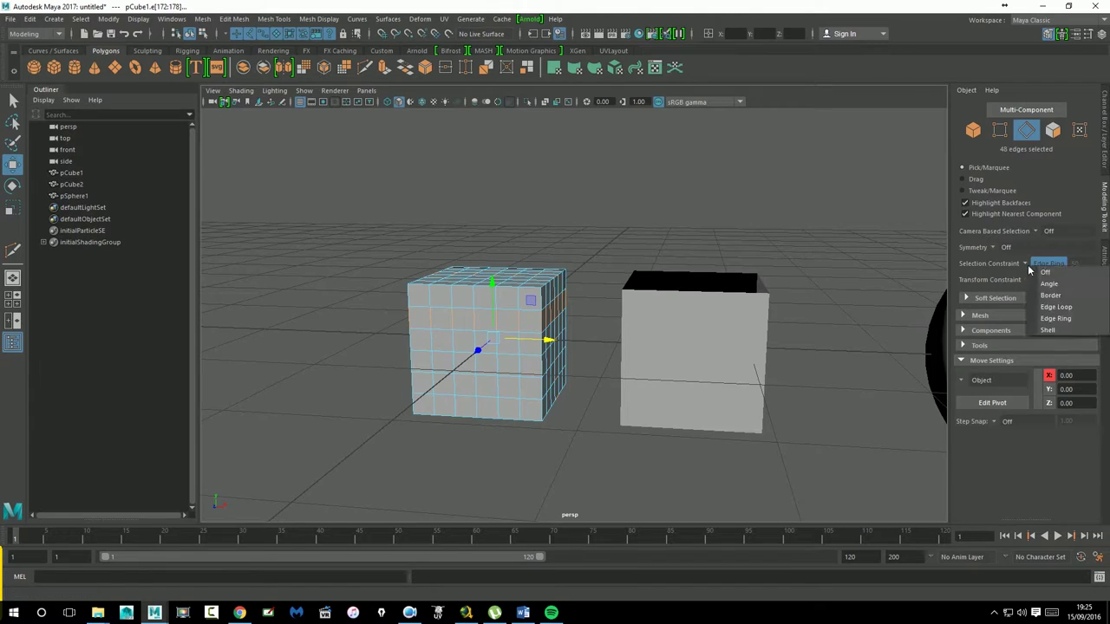
{"action": "left_click", "coordinate": [1055, 332]}
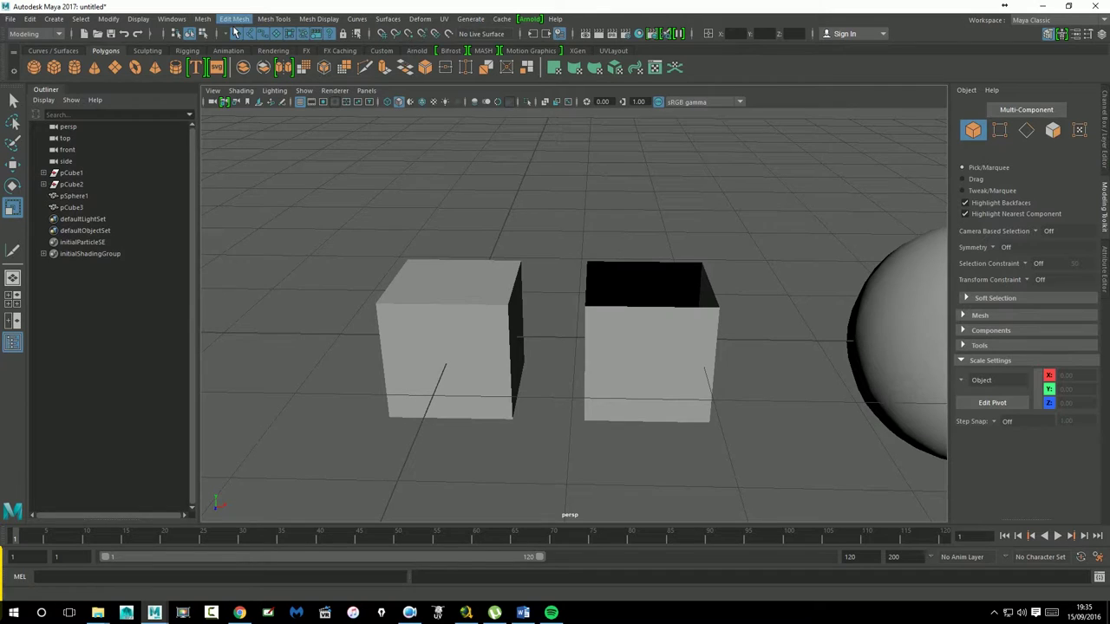
{"action": "left_click", "coordinate": [205, 21]}
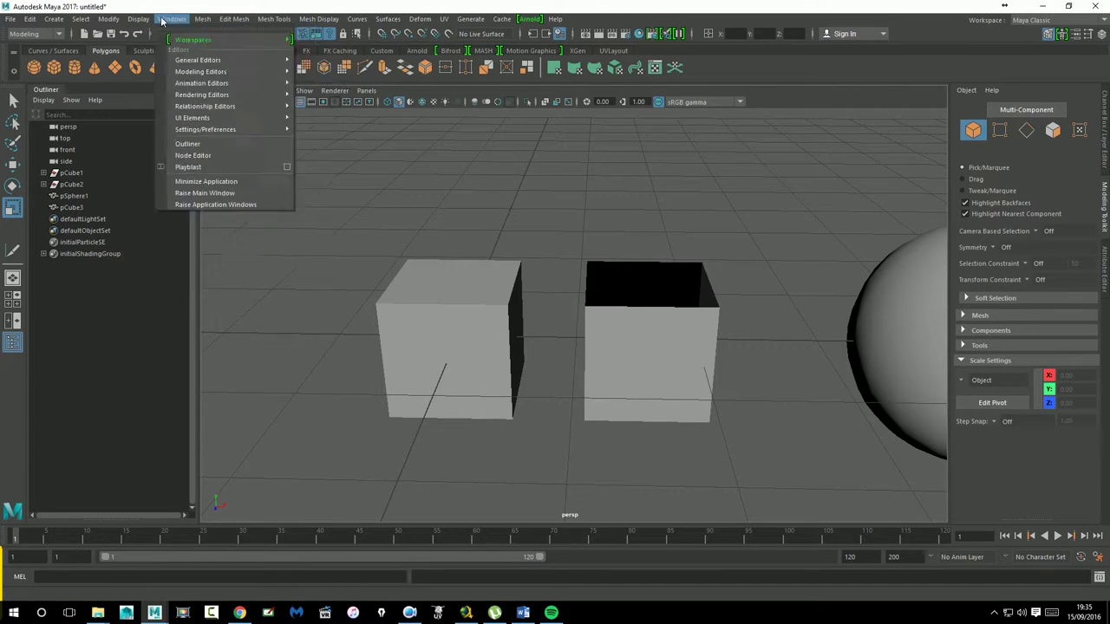
{"action": "mouse_move", "coordinate": [53, 20]}
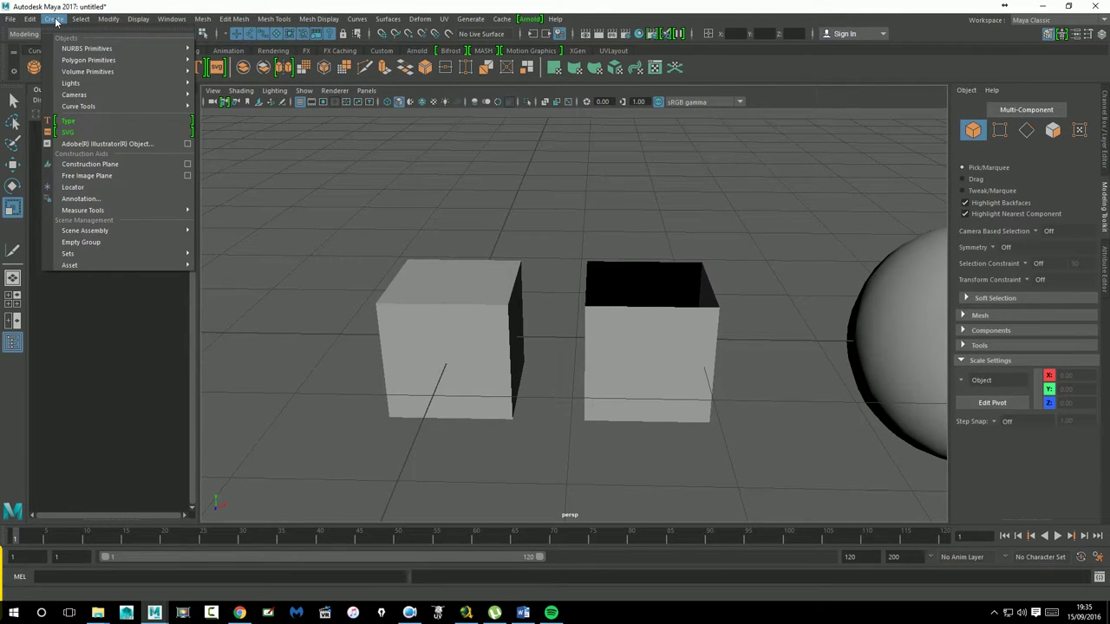
Add a polygon sphere shrunk to poke through the left cube, then Mesh > Combine it with the cube
{"action": "left_click", "coordinate": [61, 22]}
{"action": "left_click", "coordinate": [34, 67]}
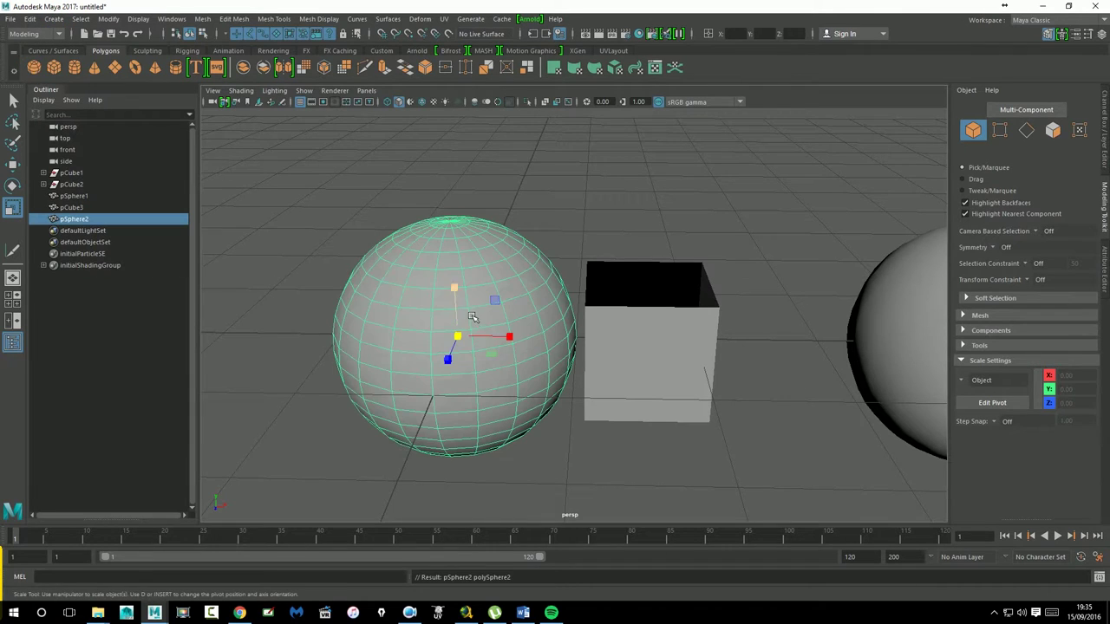
{"action": "left_click_drag", "start_coordinate": [468, 345], "coordinate": [392, 350]}
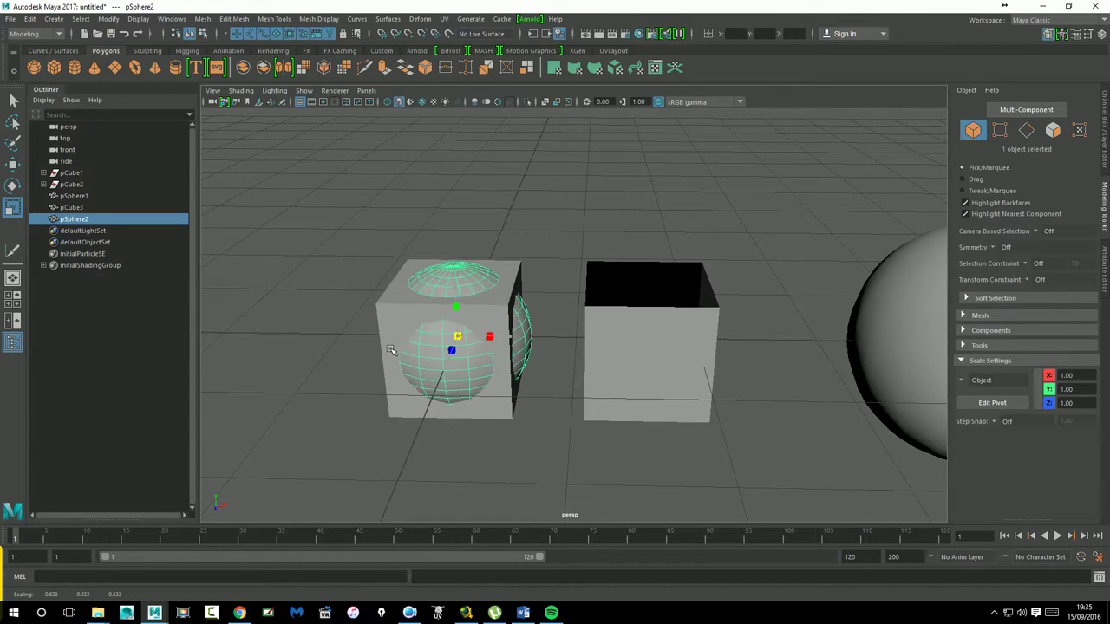
{"action": "left_click", "coordinate": [396, 309], "text": "shift"}
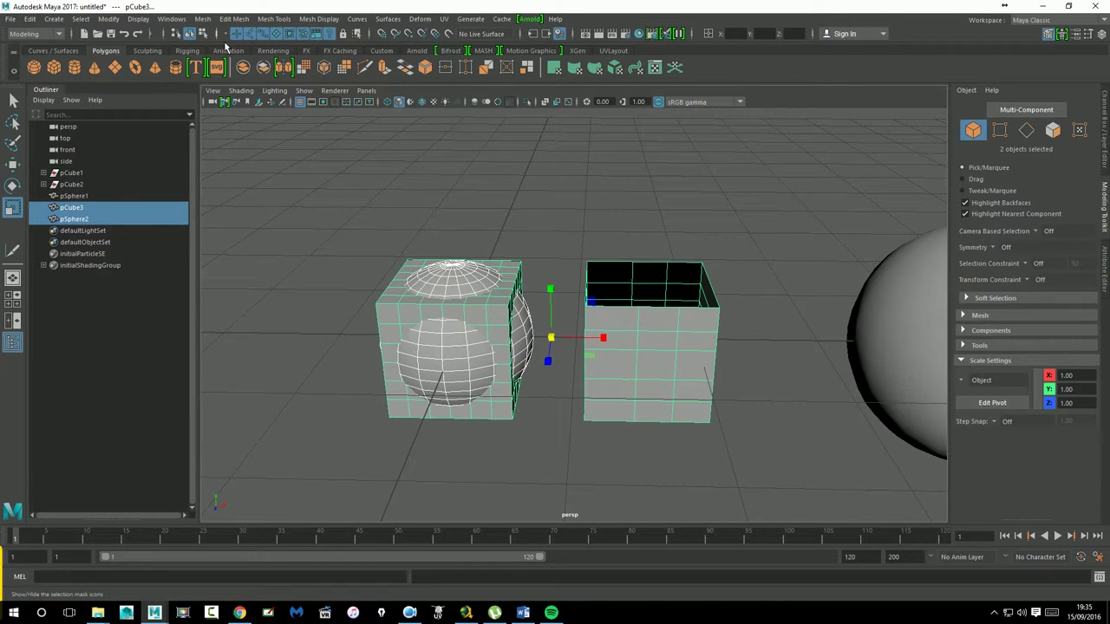
{"action": "left_click", "coordinate": [205, 21]}
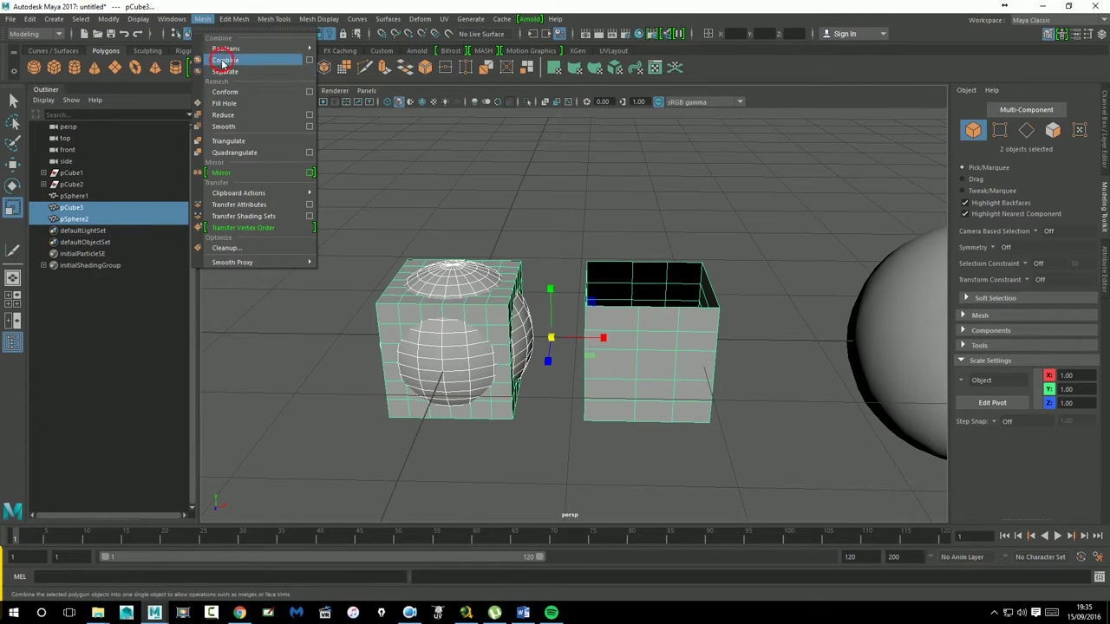
{"action": "left_click", "coordinate": [543, 225]}
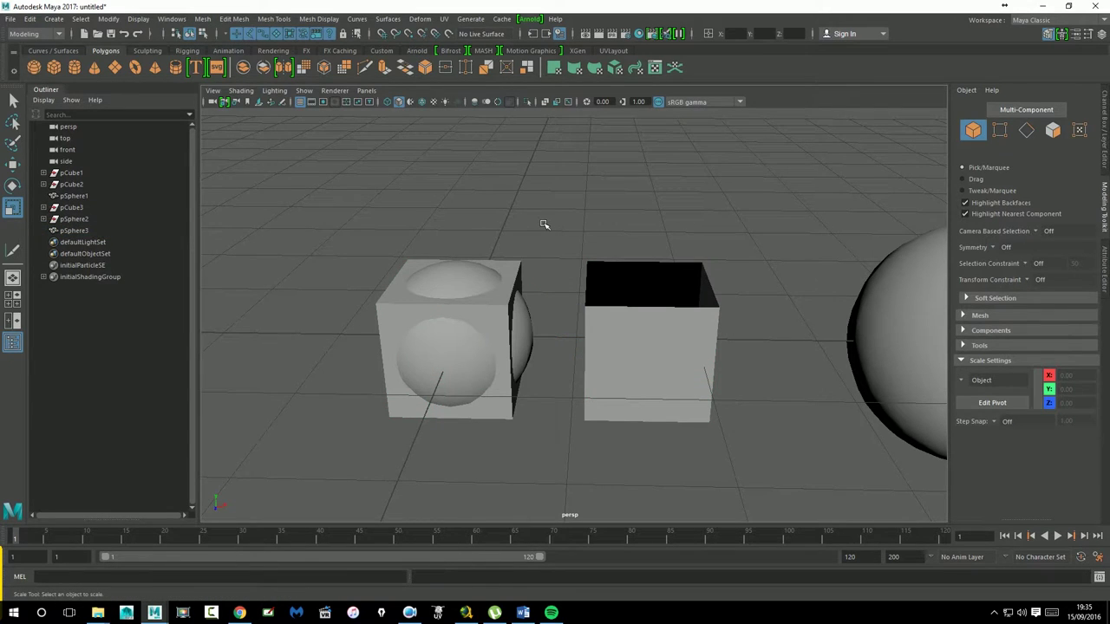
Marquee-select the empty right cube and delete it
{"action": "left_click", "coordinate": [469, 296]}
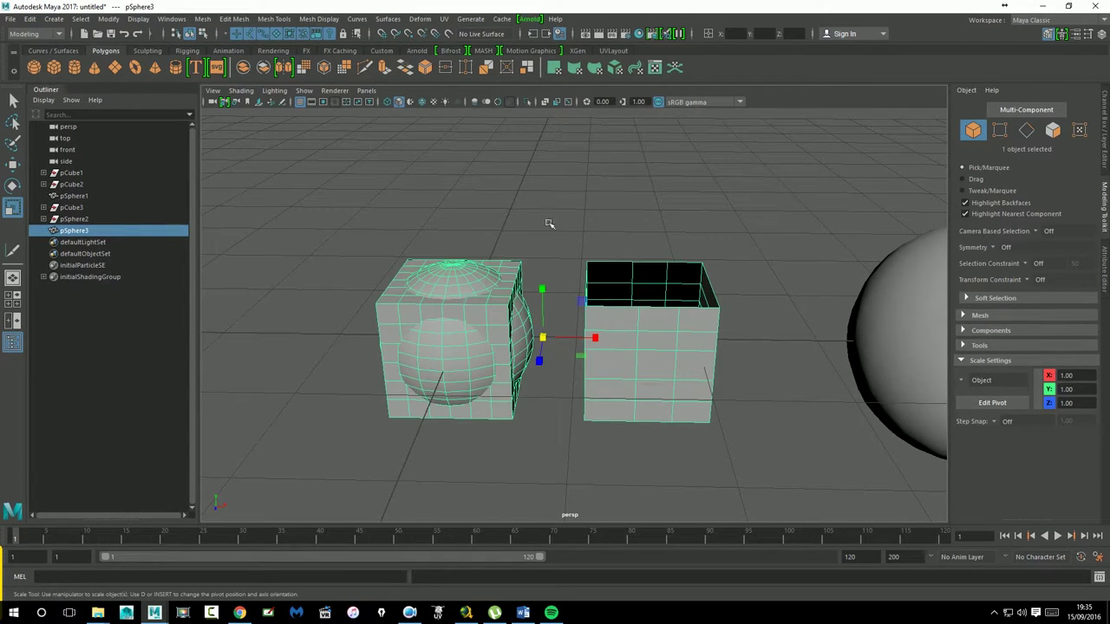
{"action": "middle_click_drag", "start_coordinate": [549, 224], "coordinate": [720, 390], "text": "alt"}
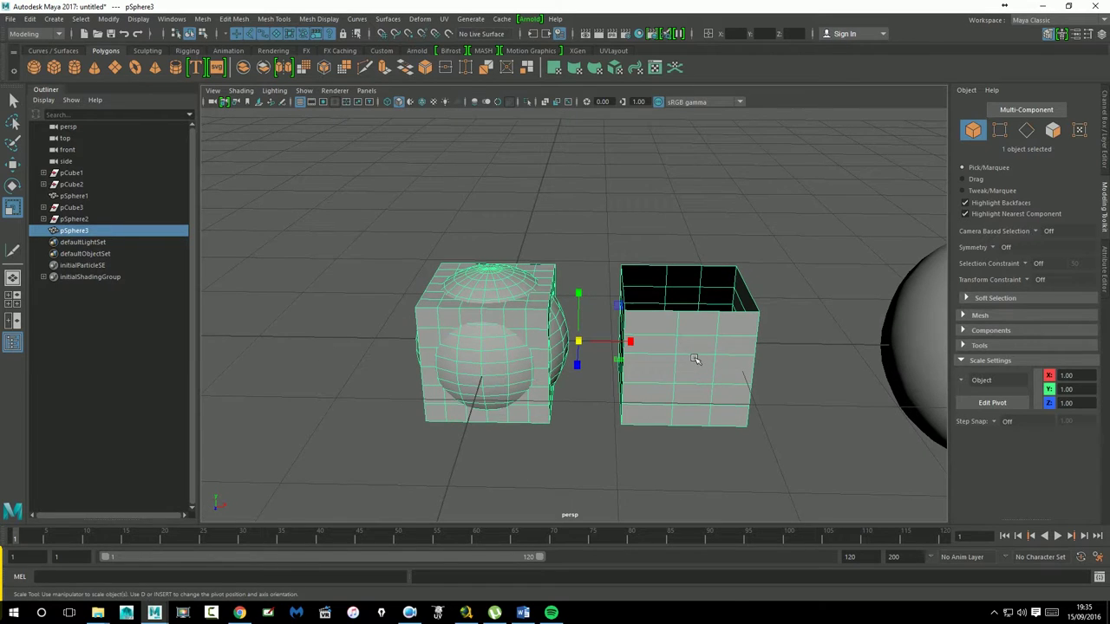
{"action": "right_click_drag", "start_coordinate": [694, 359], "coordinate": [644, 282]}
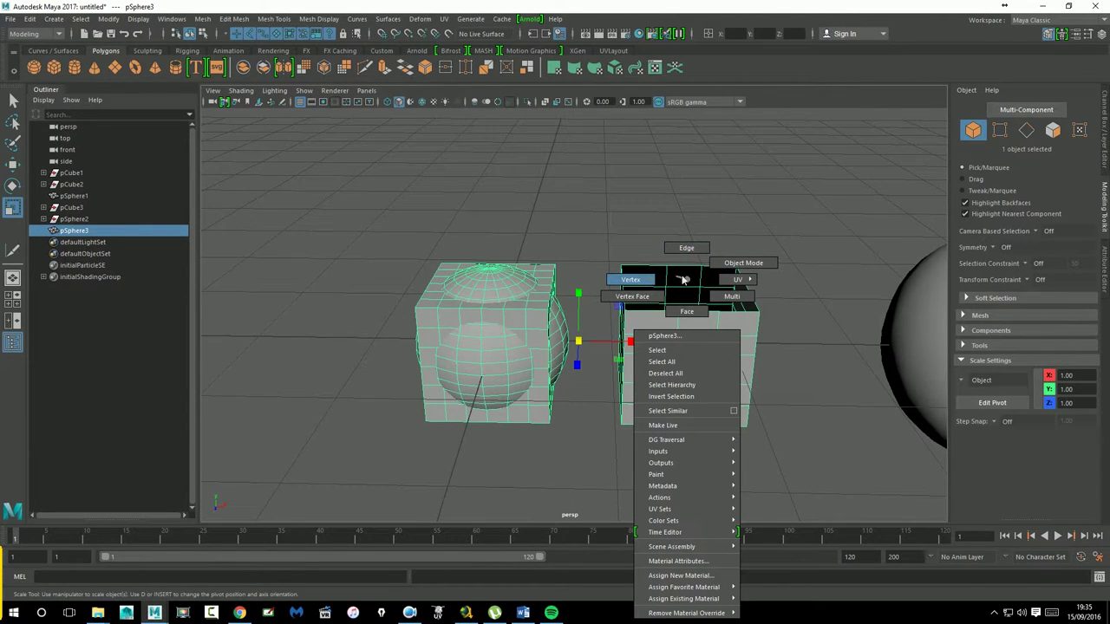
{"action": "left_click", "coordinate": [732, 296]}
{"action": "left_click_drag", "start_coordinate": [605, 229], "coordinate": [841, 520]}
{"action": "key", "text": "Delete"}
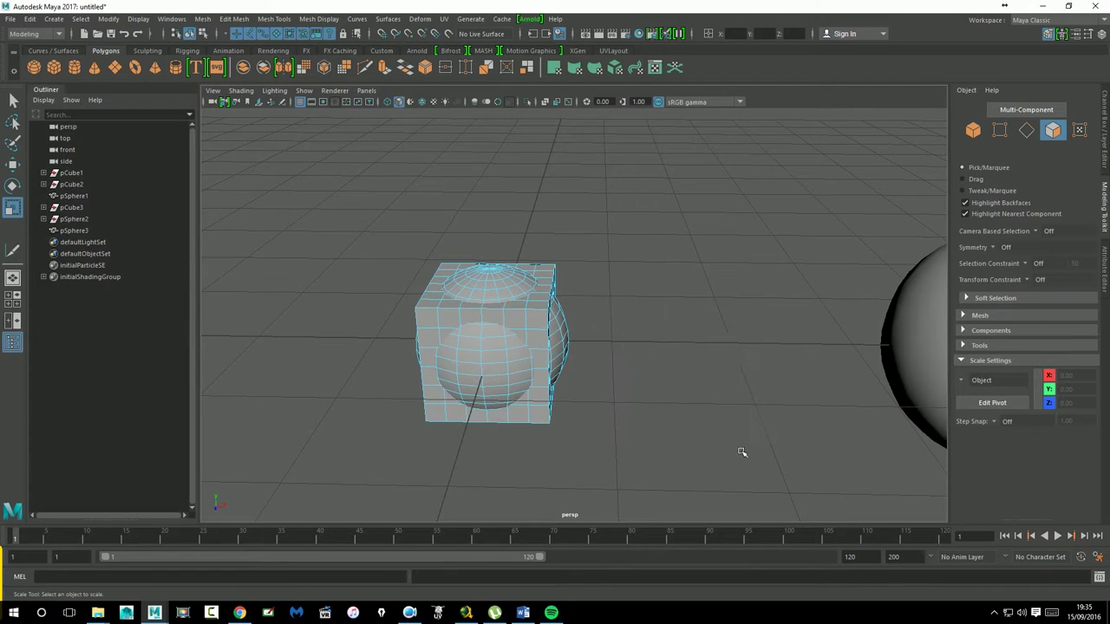
Select the combined mesh pSphere3 in object mode and apply Modify > Center Pivot
{"action": "right_click_drag", "start_coordinate": [532, 279], "coordinate": [587, 265]}
{"action": "left_click", "coordinate": [650, 309]}
{"action": "left_click", "coordinate": [467, 323]}
{"action": "left_click", "coordinate": [108, 18]}
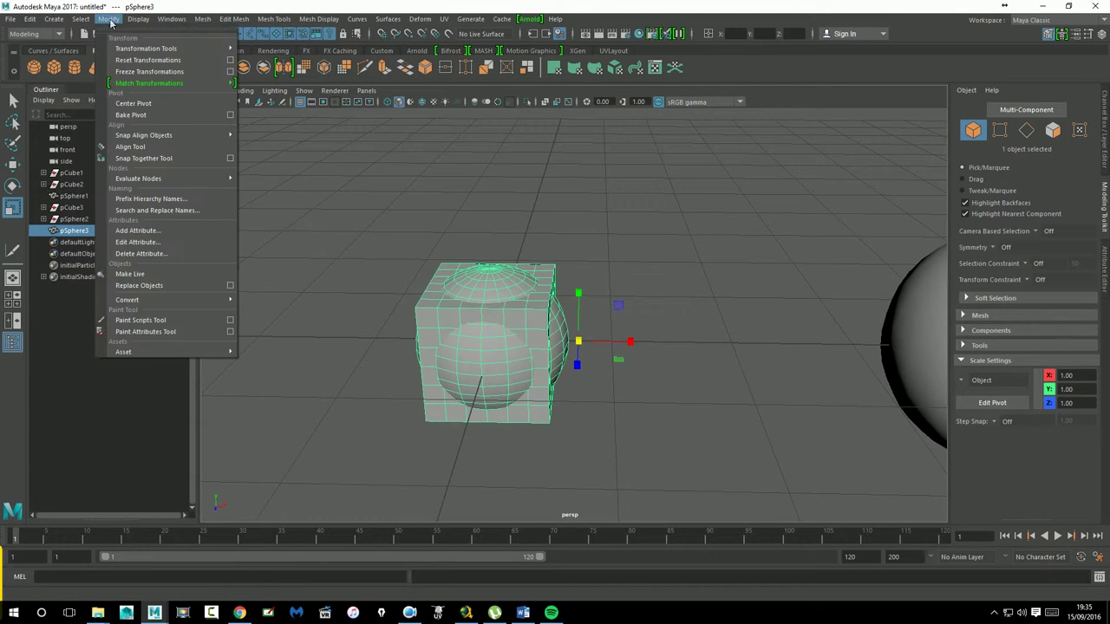
{"action": "left_click", "coordinate": [133, 103]}
{"action": "left_click", "coordinate": [595, 199]}
{"action": "mouse_move", "coordinate": [595, 199]}
{"action": "left_mouse_down", "text": "alt"}
{"action": "mouse_move", "coordinate": [661, 314]}
{"action": "mouse_move", "coordinate": [620, 316]}
{"action": "mouse_move", "coordinate": [671, 382]}
{"action": "mouse_move", "coordinate": [674, 366]}
{"action": "mouse_move", "coordinate": [607, 373]}
{"action": "mouse_move", "coordinate": [598, 325]}
{"action": "left_mouse_up", "text": "alt"}
{"action": "key", "text": "ctrl+z"}
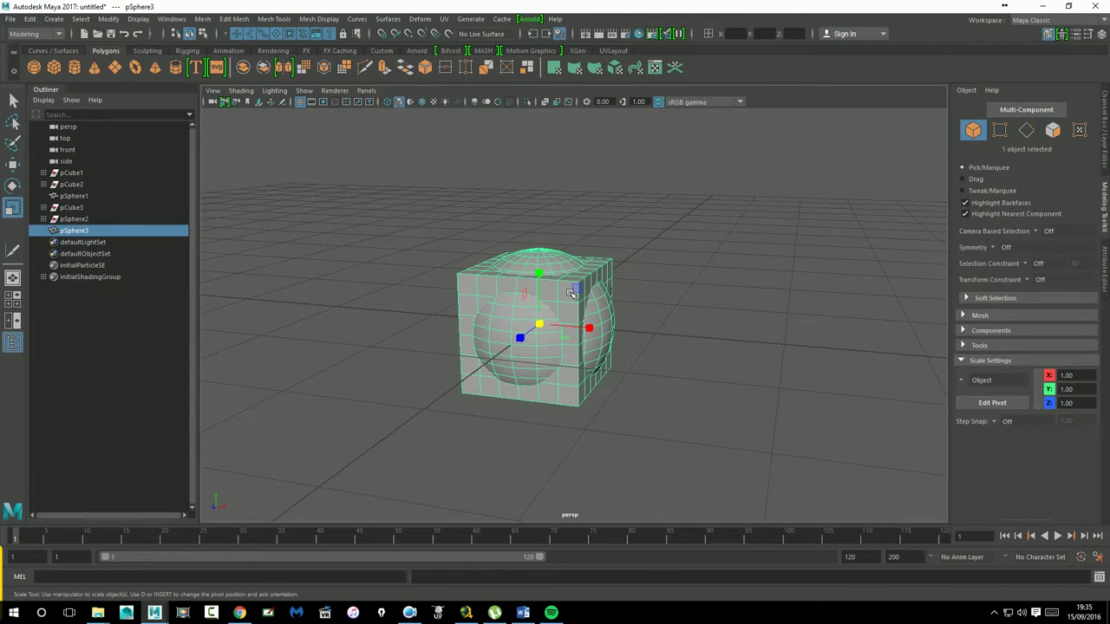
In face mode, pick single faces, then all 400 connected faces, and clear the selection
{"action": "right_click", "coordinate": [553, 279]}
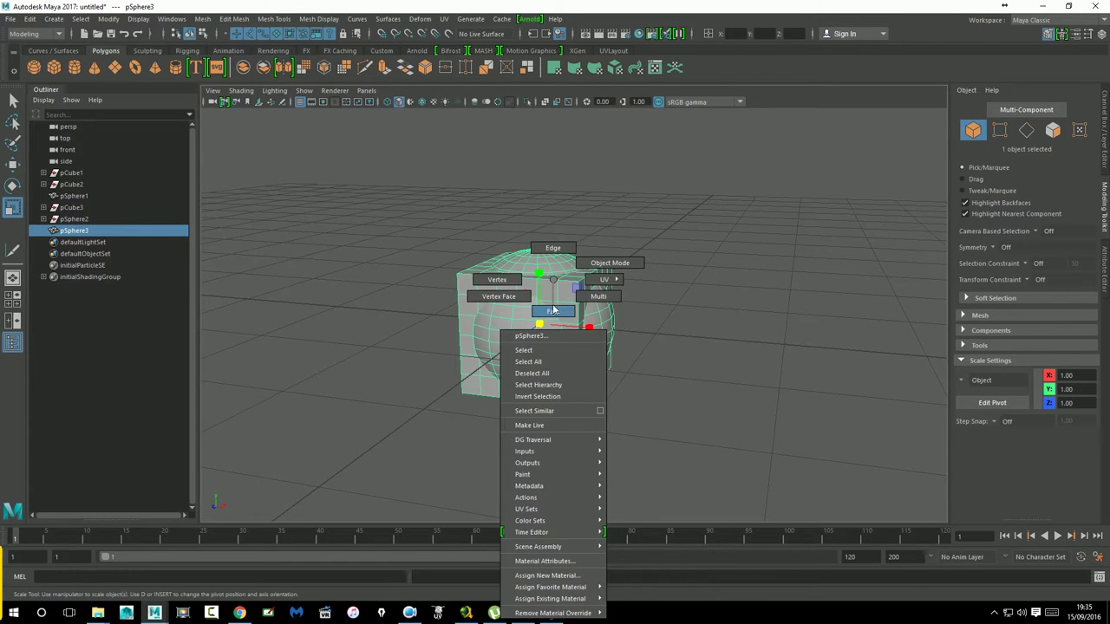
{"action": "left_click", "coordinate": [554, 312]}
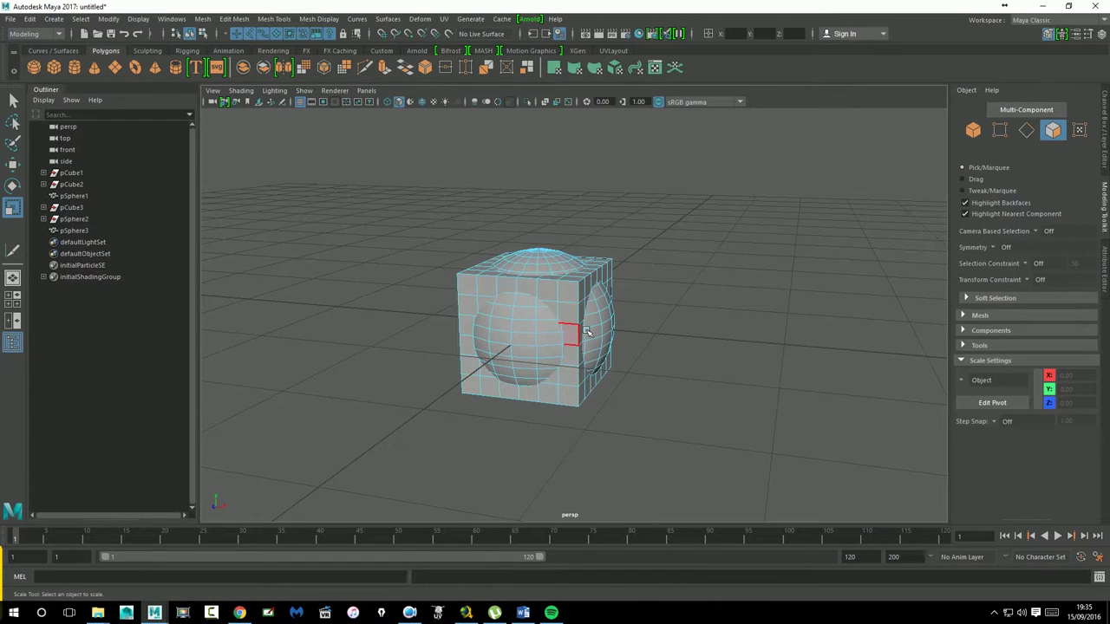
{"action": "left_click", "coordinate": [535, 310]}
{"action": "left_click", "coordinate": [499, 302]}
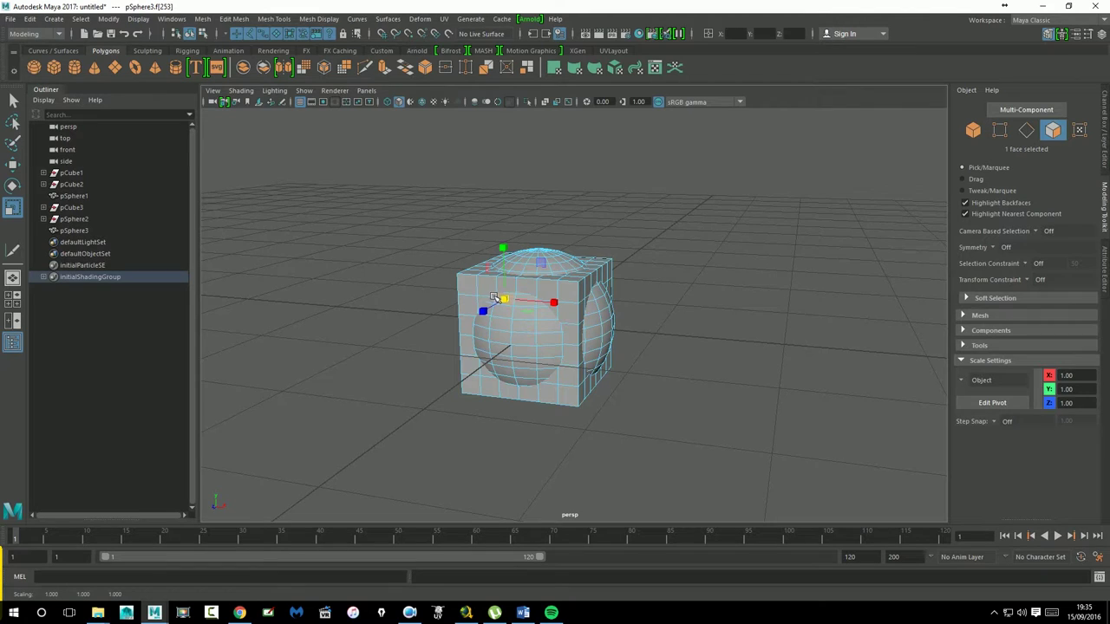
{"action": "double_click", "coordinate": [558, 263]}
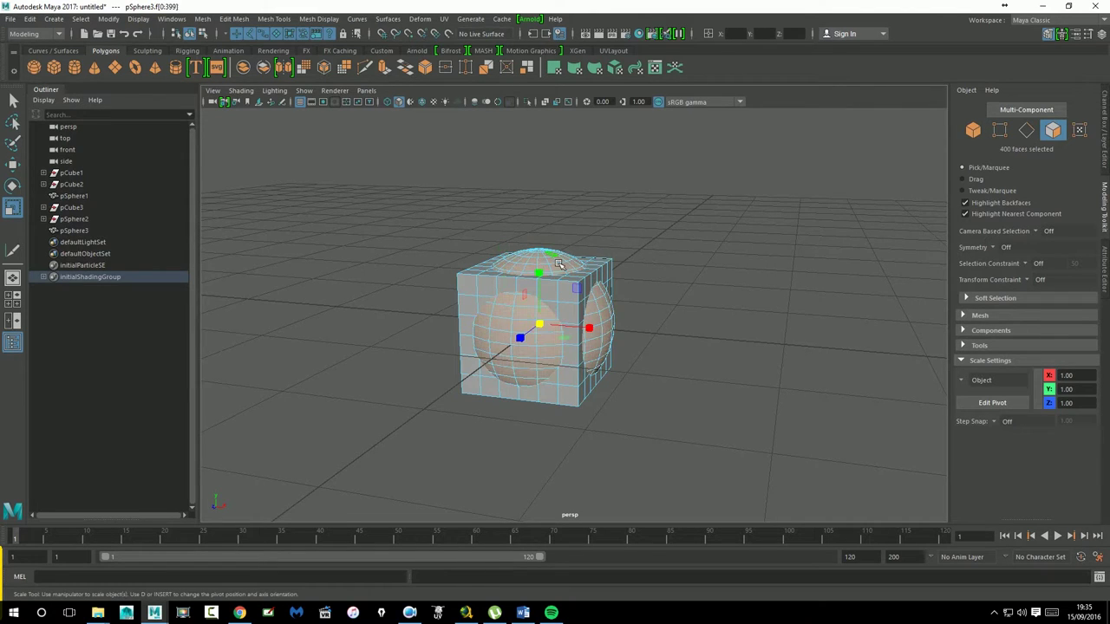
{"action": "left_click", "coordinate": [650, 253]}
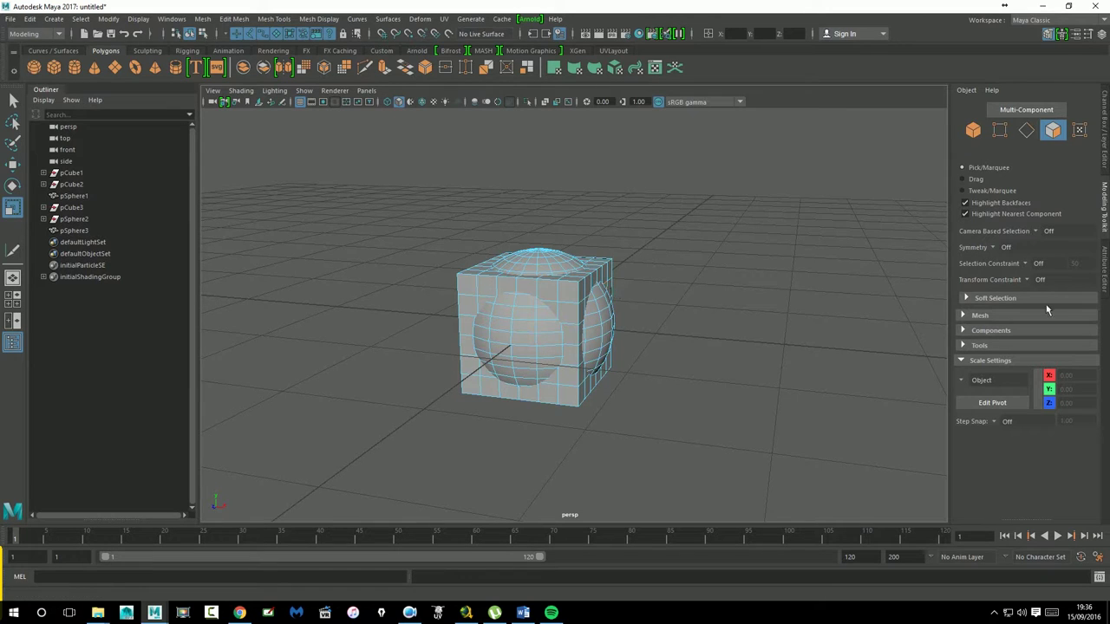
Set Selection Constraint to Shell, pick the spheres' and cube's face shells, then return to object mode
{"action": "left_click", "coordinate": [1025, 263]}
{"action": "left_click", "coordinate": [1046, 327]}
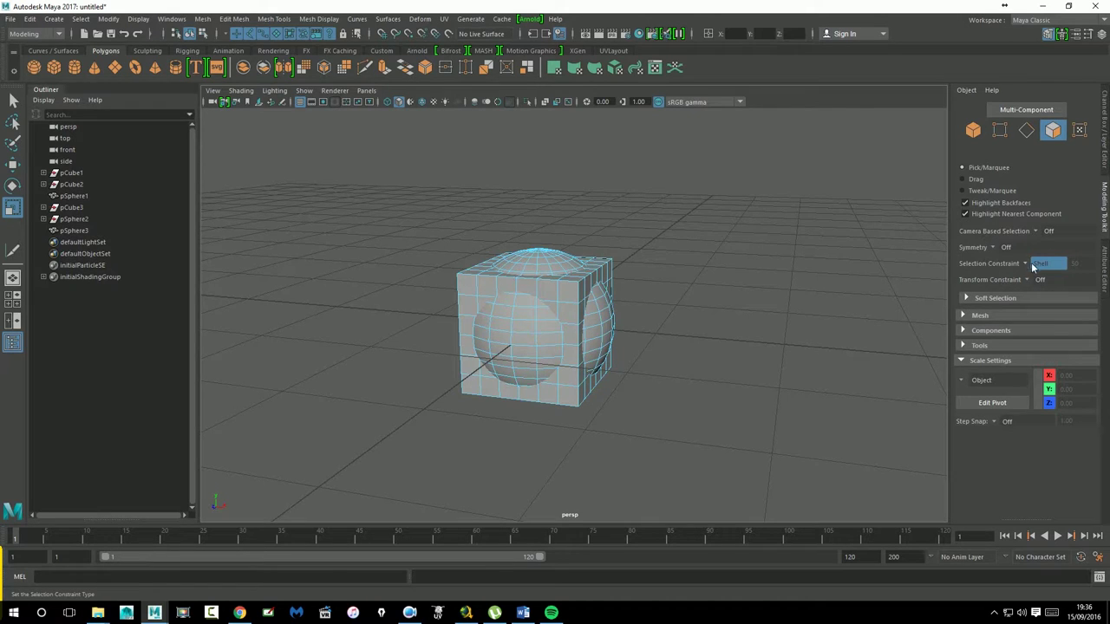
{"action": "left_click", "coordinate": [612, 328]}
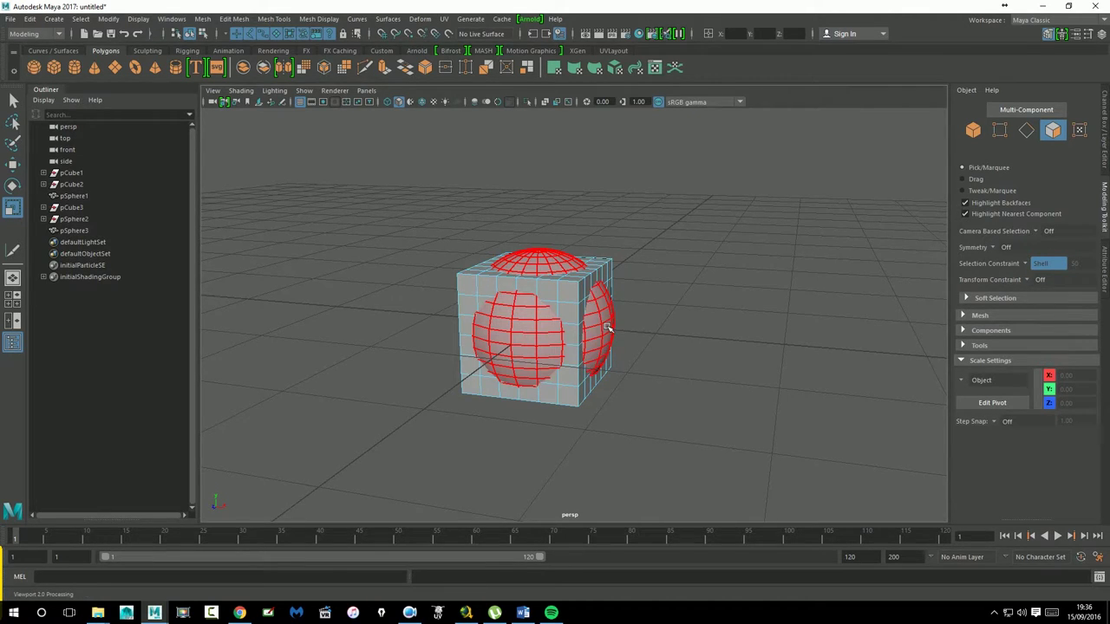
{"action": "left_click", "coordinate": [492, 286]}
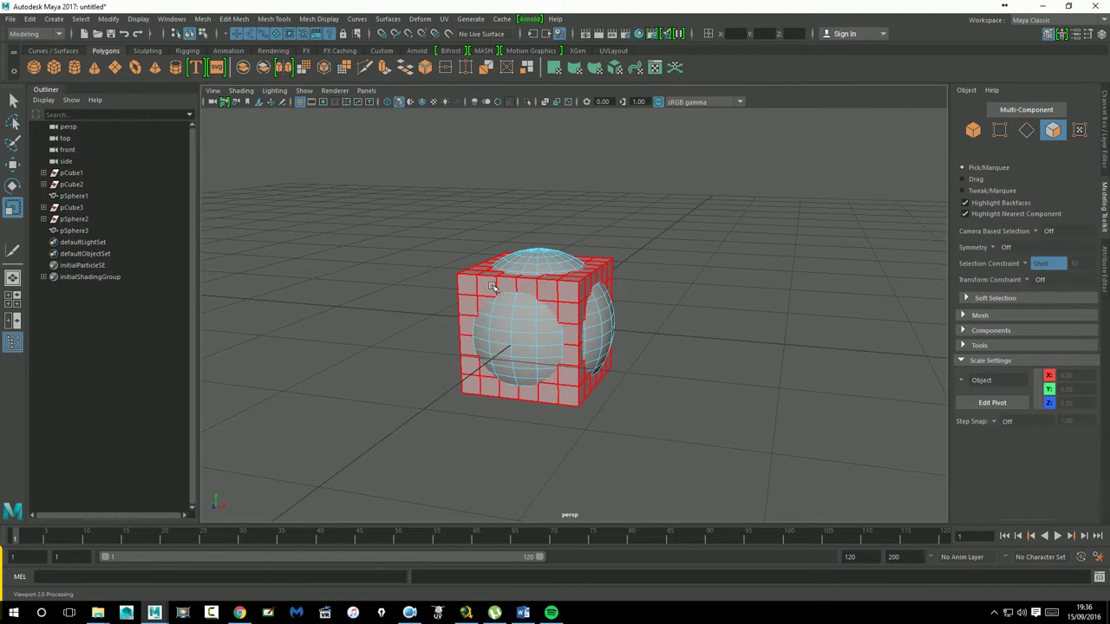
{"action": "right_click_drag", "start_coordinate": [536, 271], "coordinate": [598, 249]}
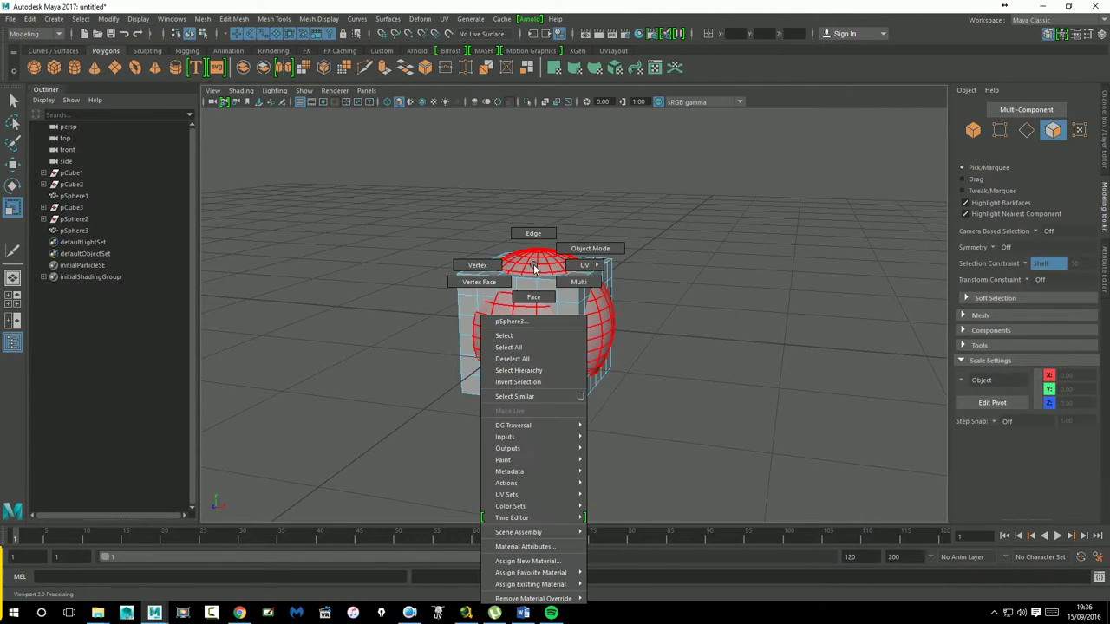
{"action": "left_click", "coordinate": [644, 249]}
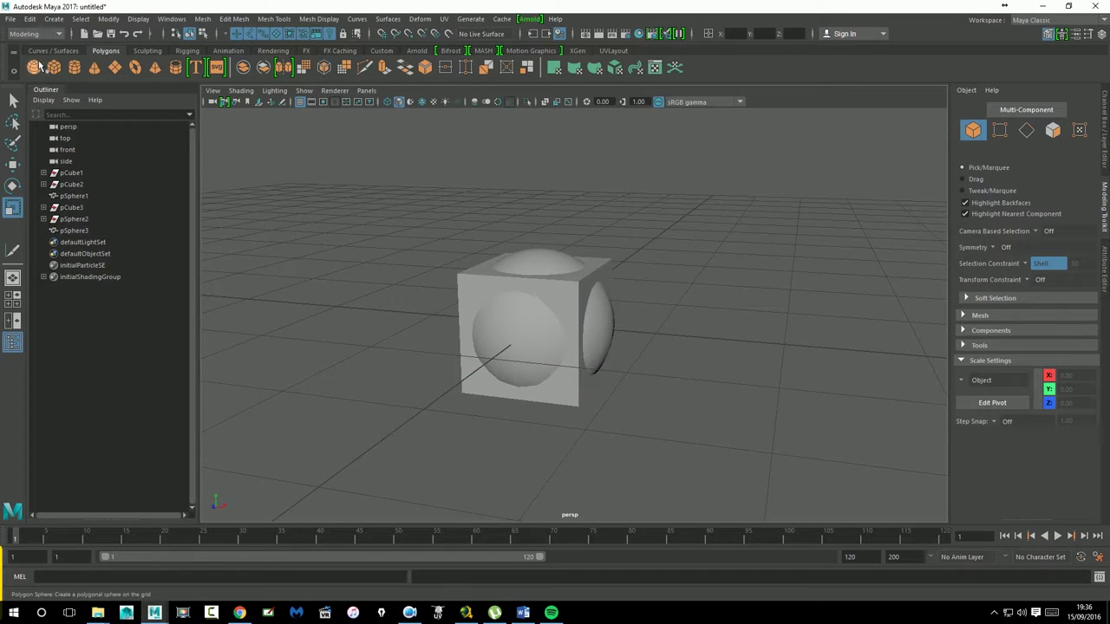
Create a polygon sphere scaled to 0.37 and move it out through the cube's left side
{"action": "left_click", "coordinate": [36, 70]}
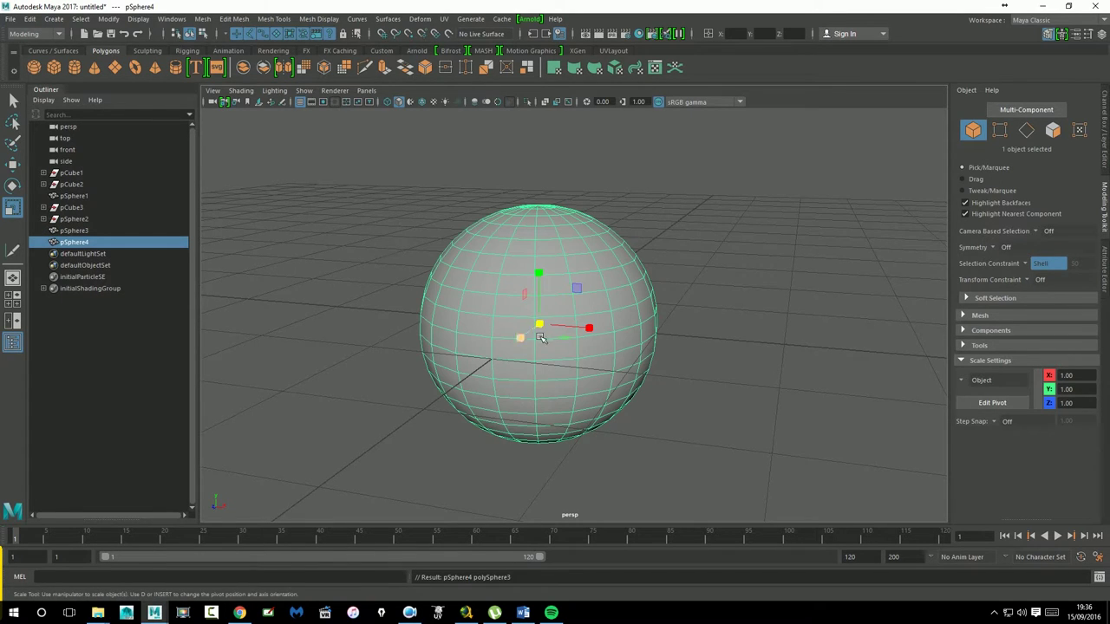
{"action": "left_click_drag", "start_coordinate": [540, 338], "coordinate": [425, 335]}
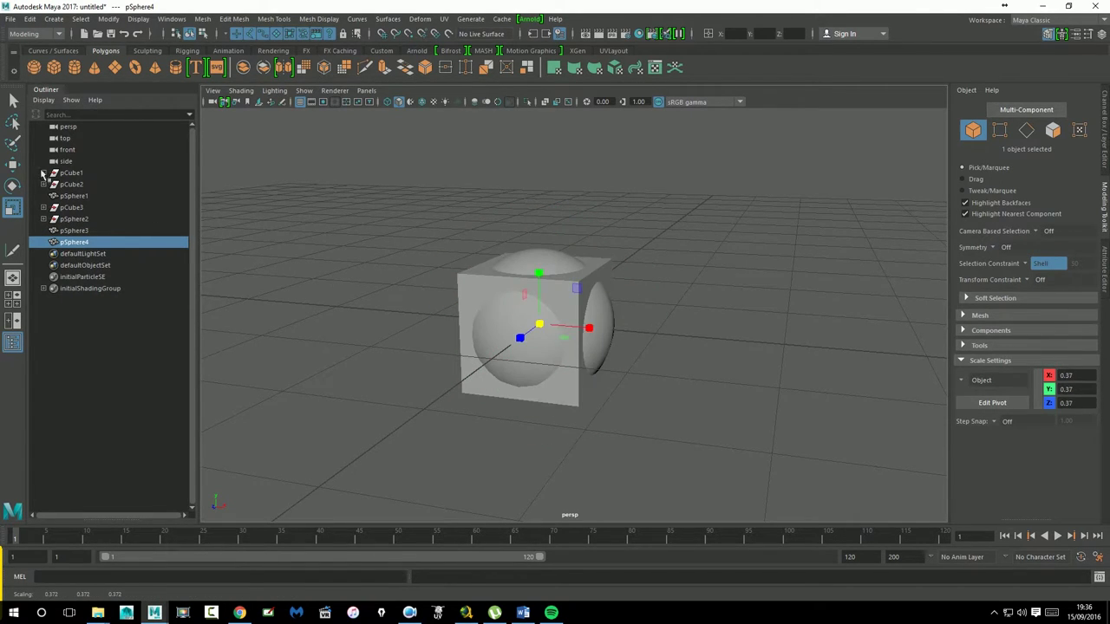
{"action": "left_click", "coordinate": [13, 163]}
{"action": "mouse_move", "coordinate": [590, 328]}
{"action": "left_mouse_down"}
{"action": "mouse_move", "coordinate": [551, 331]}
{"action": "mouse_move", "coordinate": [677, 351]}
{"action": "mouse_move", "coordinate": [660, 343]}
{"action": "left_mouse_up"}
Combine the new sphere with pSphere3 into one mesh, pSphere5, and select it
{"action": "left_click", "coordinate": [548, 272], "text": "shift"}
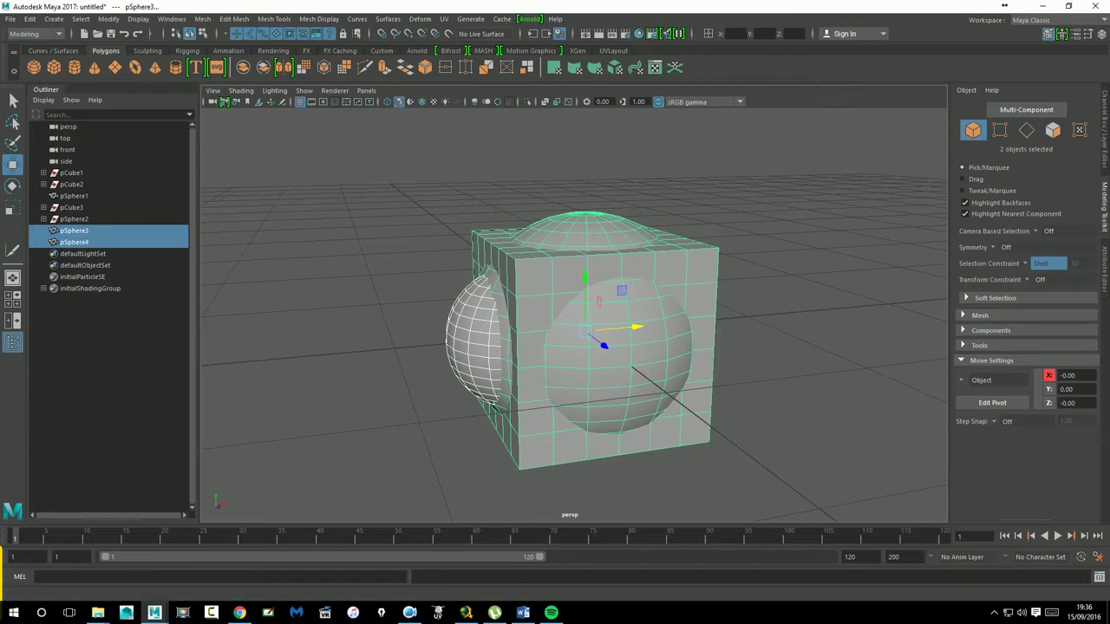
{"action": "left_click", "coordinate": [202, 18]}
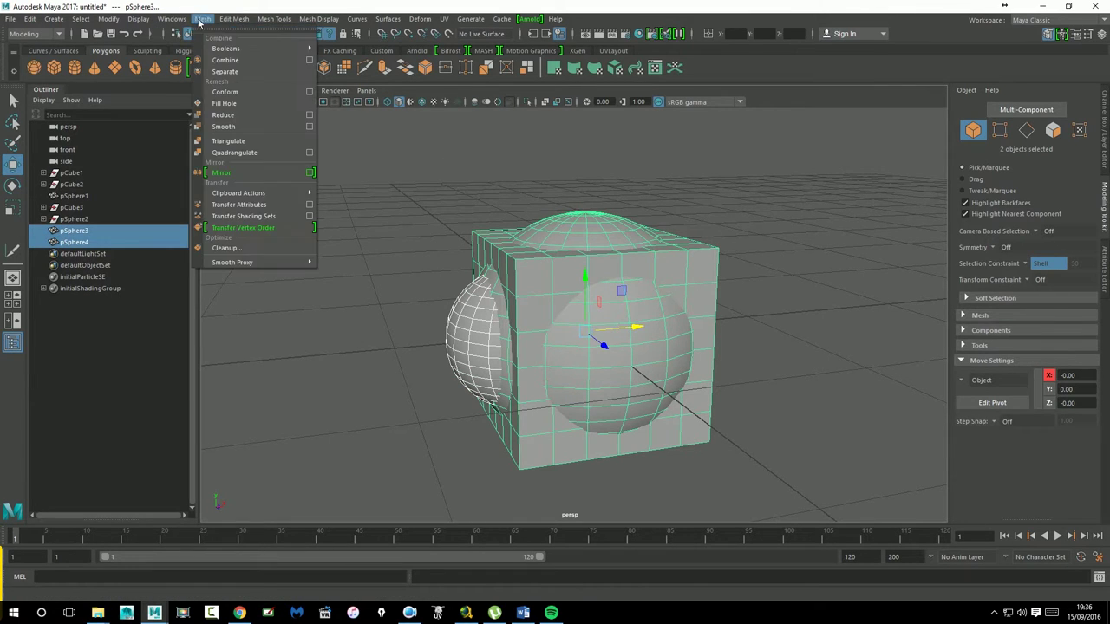
{"action": "left_click", "coordinate": [224, 57]}
{"action": "left_click", "coordinate": [770, 278]}
{"action": "left_click_drag", "start_coordinate": [770, 278], "coordinate": [806, 271], "text": "alt"}
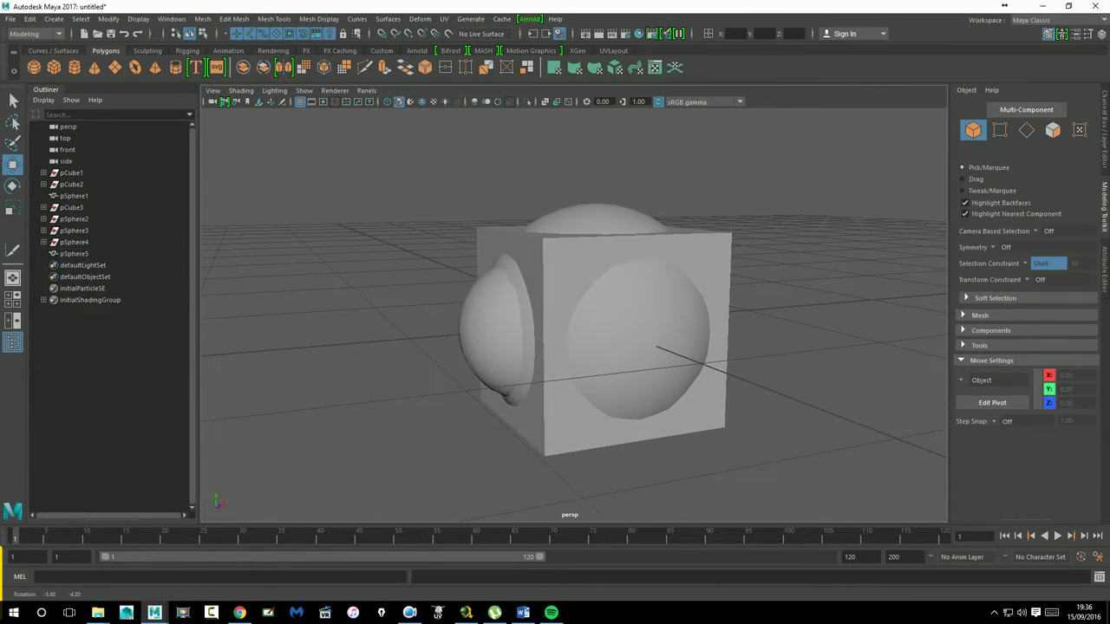
{"action": "left_click", "coordinate": [688, 265]}
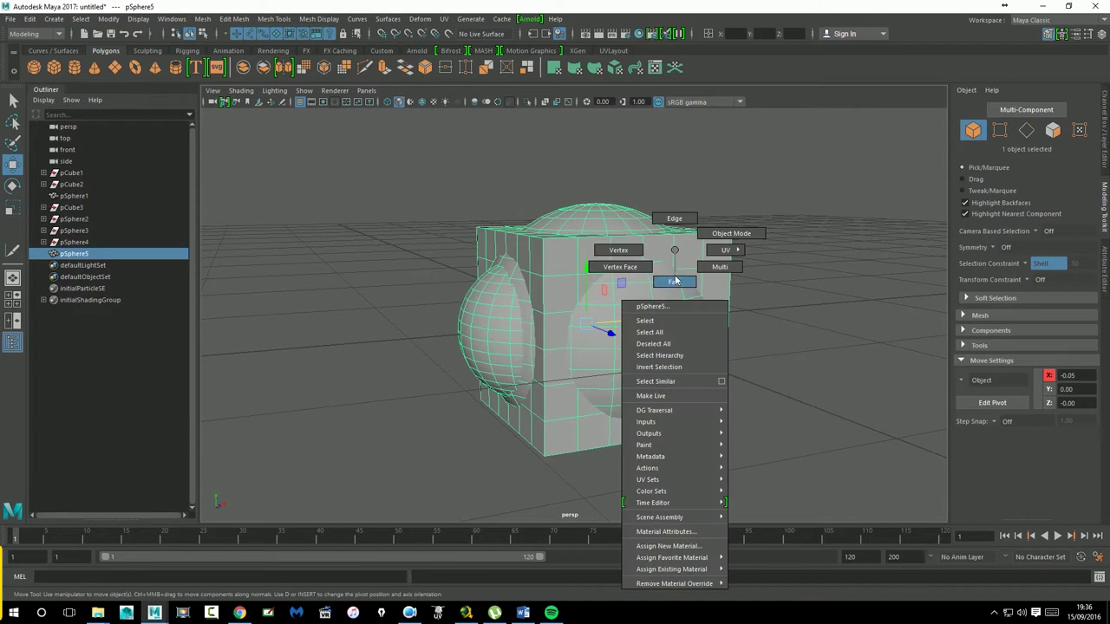
Test shell face picks on pSphere5, then return to object mode
{"action": "right_click_drag", "start_coordinate": [676, 255], "coordinate": [669, 282]}
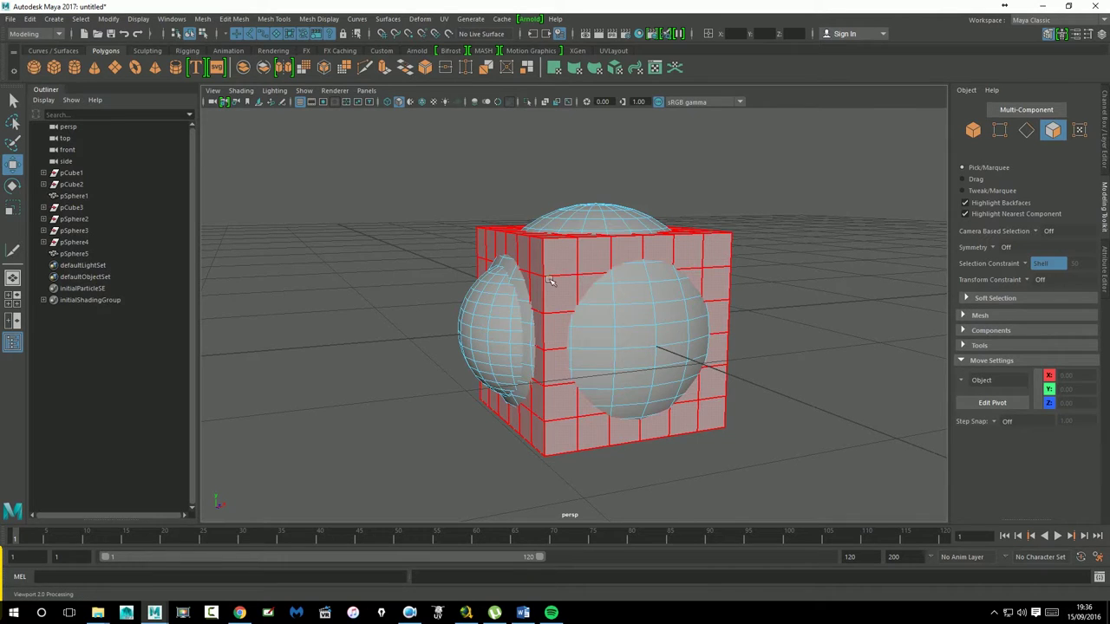
{"action": "left_click_drag", "start_coordinate": [637, 334], "coordinate": [685, 334], "text": "alt"}
{"action": "right_click_drag", "start_coordinate": [620, 290], "coordinate": [668, 262]}
Turn the selection constraint Off and create a polygon cylinder
{"action": "left_click", "coordinate": [1027, 269]}
{"action": "left_click", "coordinate": [1032, 260]}
{"action": "left_click_drag", "start_coordinate": [790, 289], "coordinate": [790, 277], "text": "alt"}
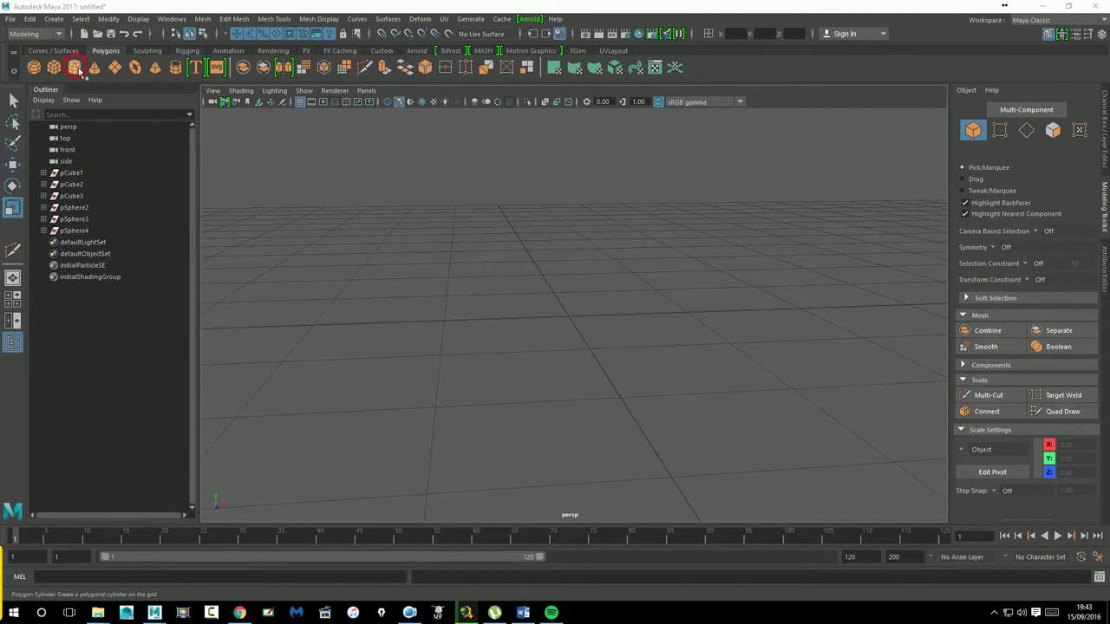
{"action": "left_click", "coordinate": [77, 70]}
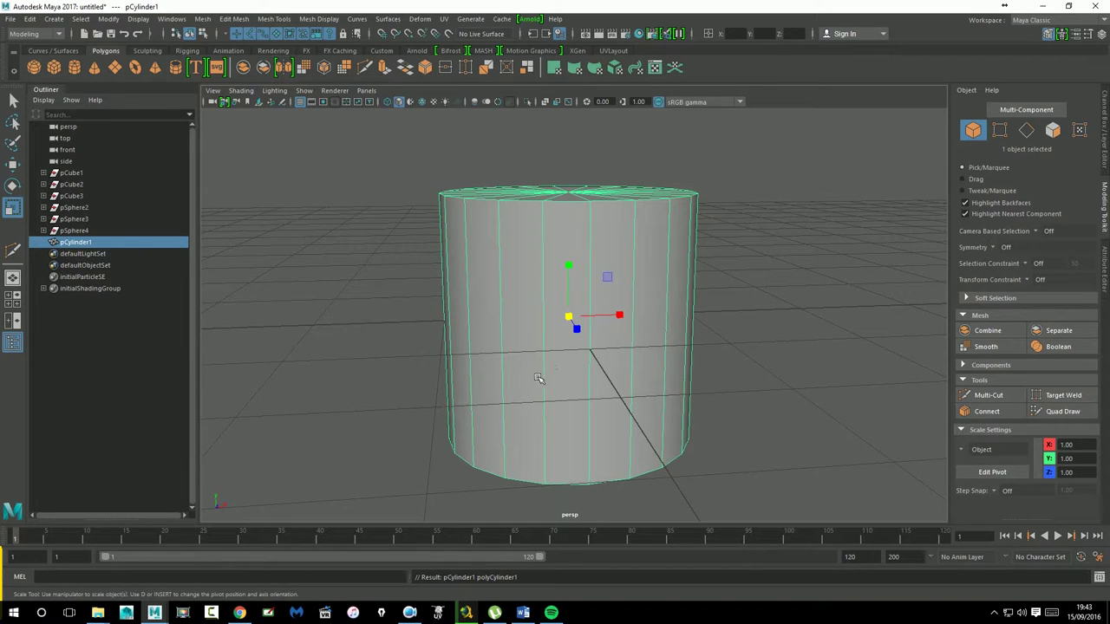
Multi-Cut horizontal edge loops around pCylinder1, then select the whole cylinder with the Move tool
{"action": "left_click", "coordinate": [985, 396]}
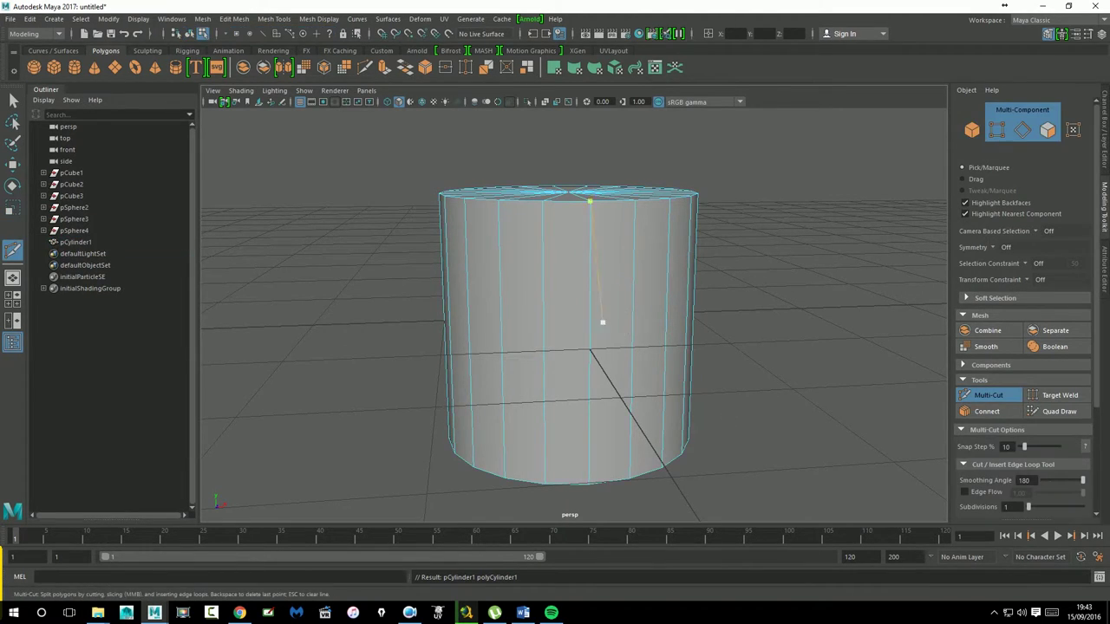
{"action": "left_click", "coordinate": [589, 262], "text": "ctrl"}
{"action": "left_click", "coordinate": [598, 341], "text": "ctrl"}
{"action": "left_click", "coordinate": [595, 407], "text": "ctrl"}
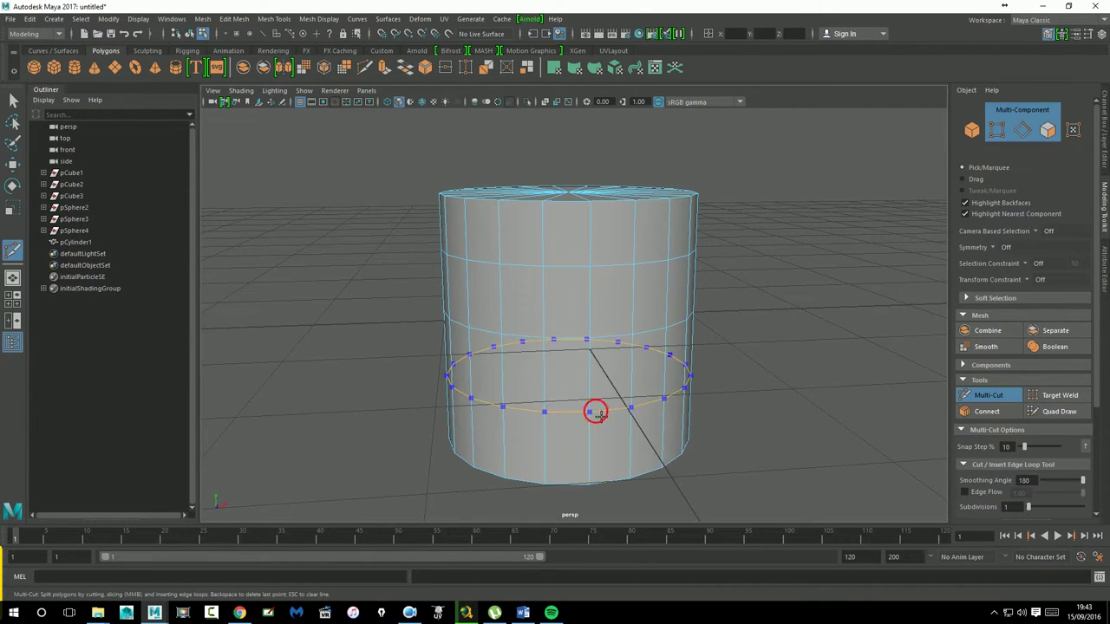
{"action": "left_click", "coordinate": [13, 163]}
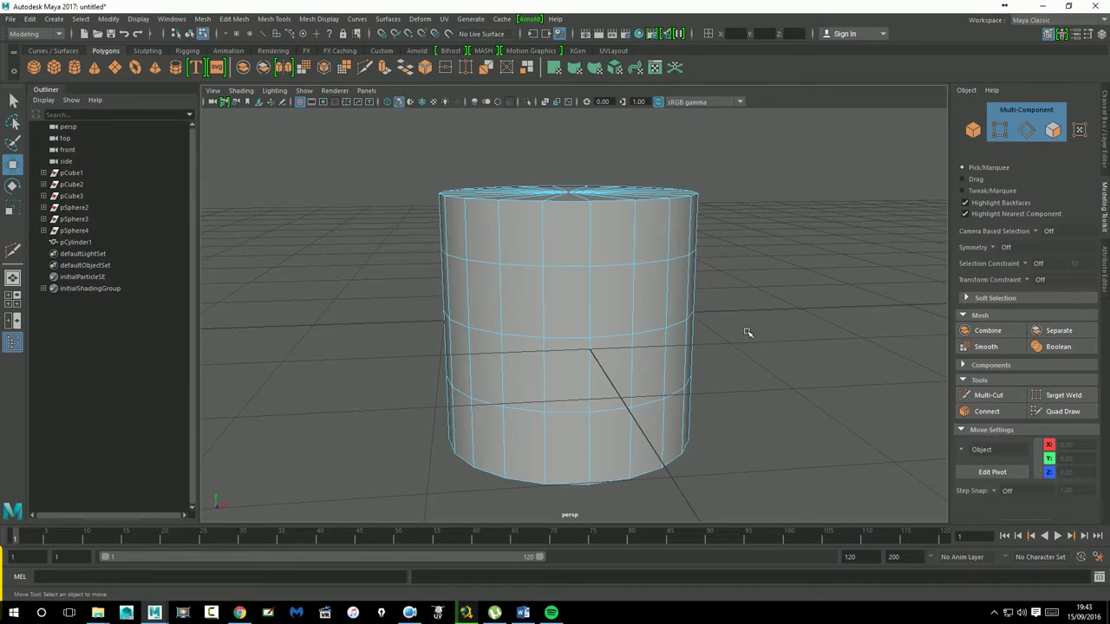
{"action": "right_click_drag", "start_coordinate": [667, 272], "coordinate": [706, 233]}
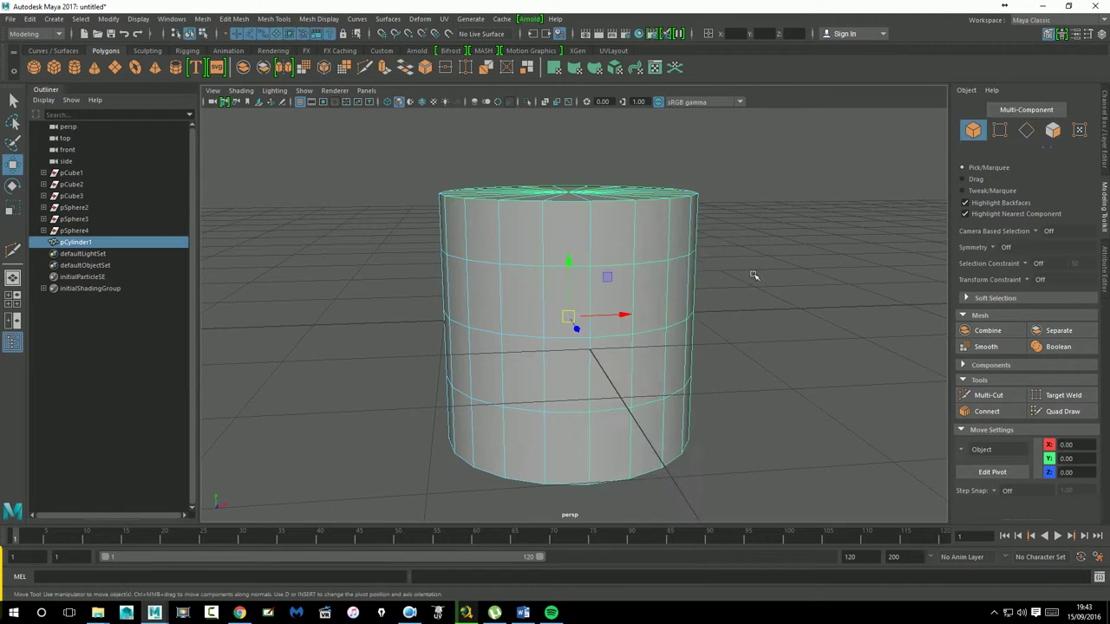
Set Transform Constraint to Edge Slide and select the cylinder's 20-edge middle loop
{"action": "left_click", "coordinate": [1027, 279]}
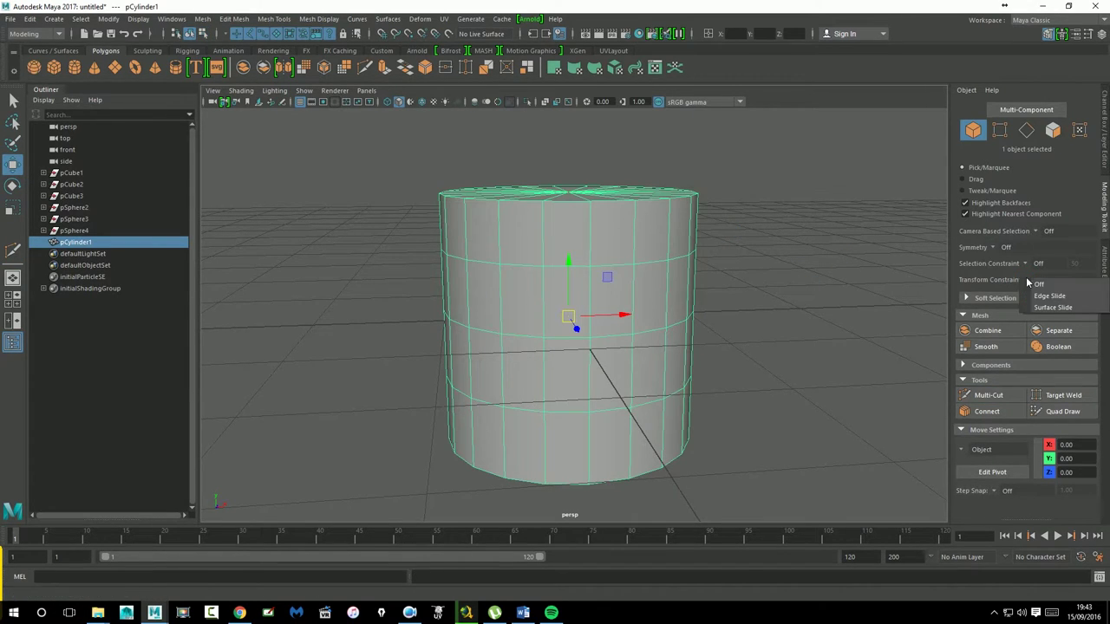
{"action": "left_click", "coordinate": [1056, 298]}
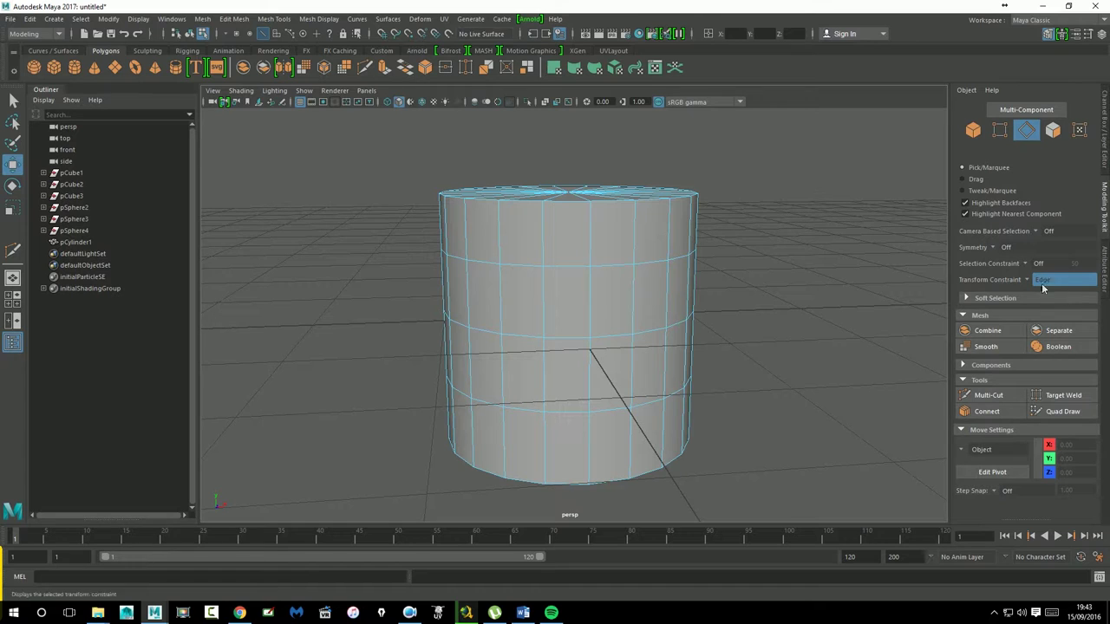
{"action": "double_click", "coordinate": [582, 345]}
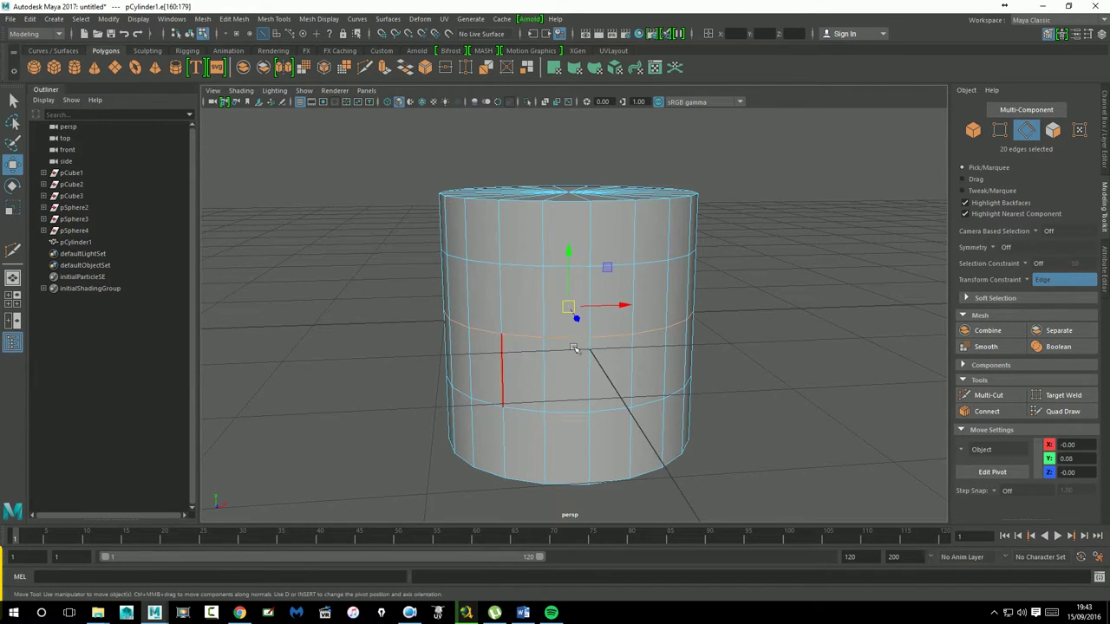
{"action": "left_click_drag", "start_coordinate": [773, 312], "coordinate": [792, 328], "text": "alt"}
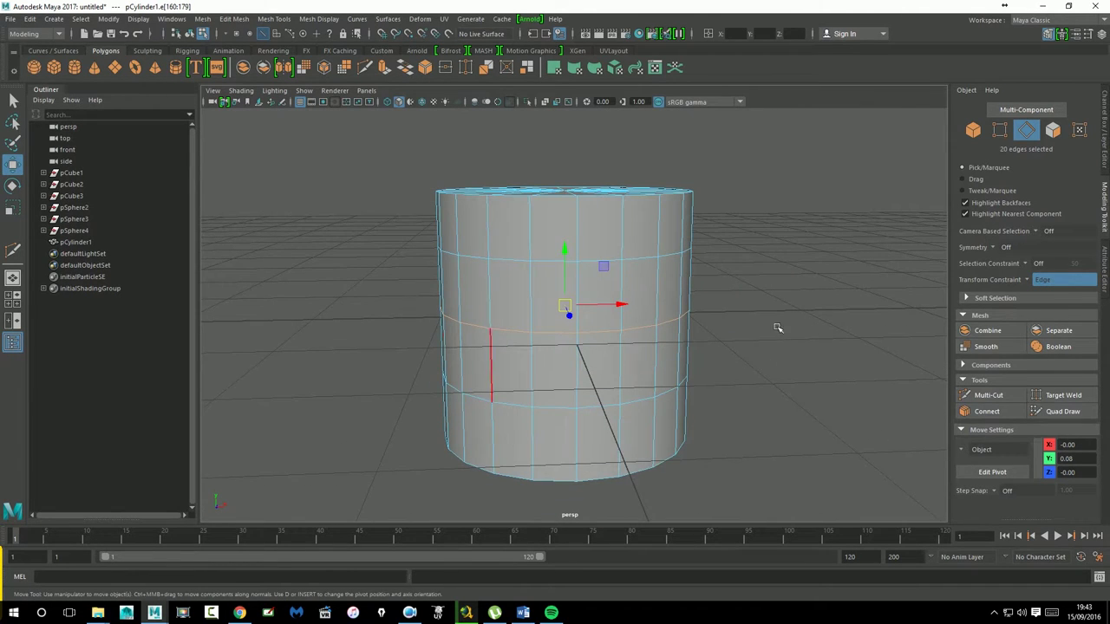
{"action": "left_click_drag", "start_coordinate": [755, 327], "coordinate": [833, 307], "text": "alt"}
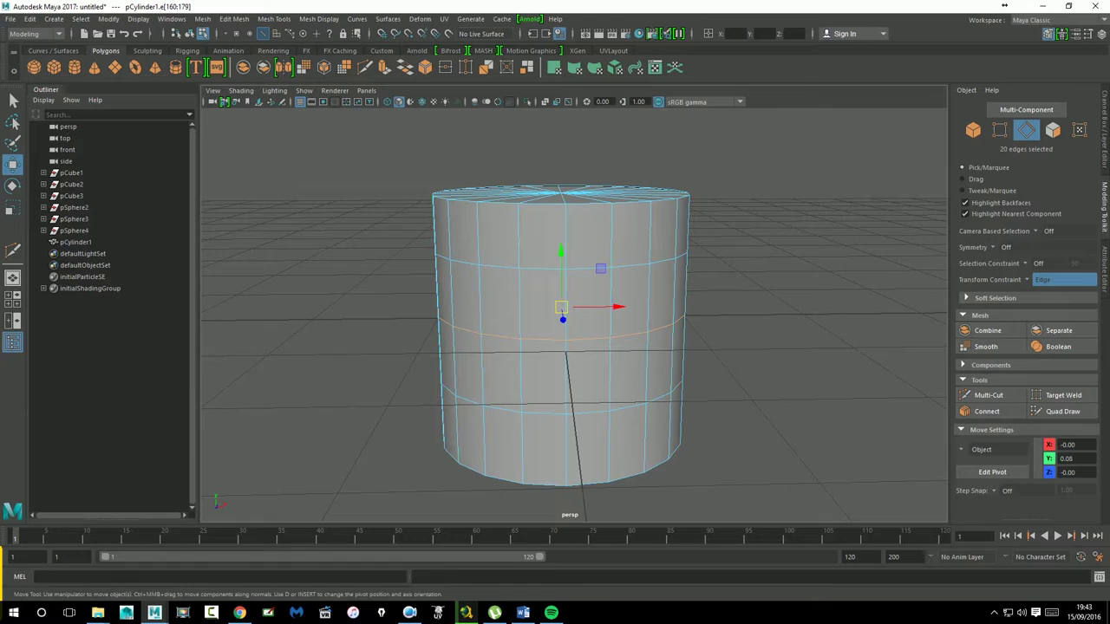
With the transform constraint Off, rotate the middle edge loop to bend the cylinder, then undo
{"action": "left_click", "coordinate": [16, 190]}
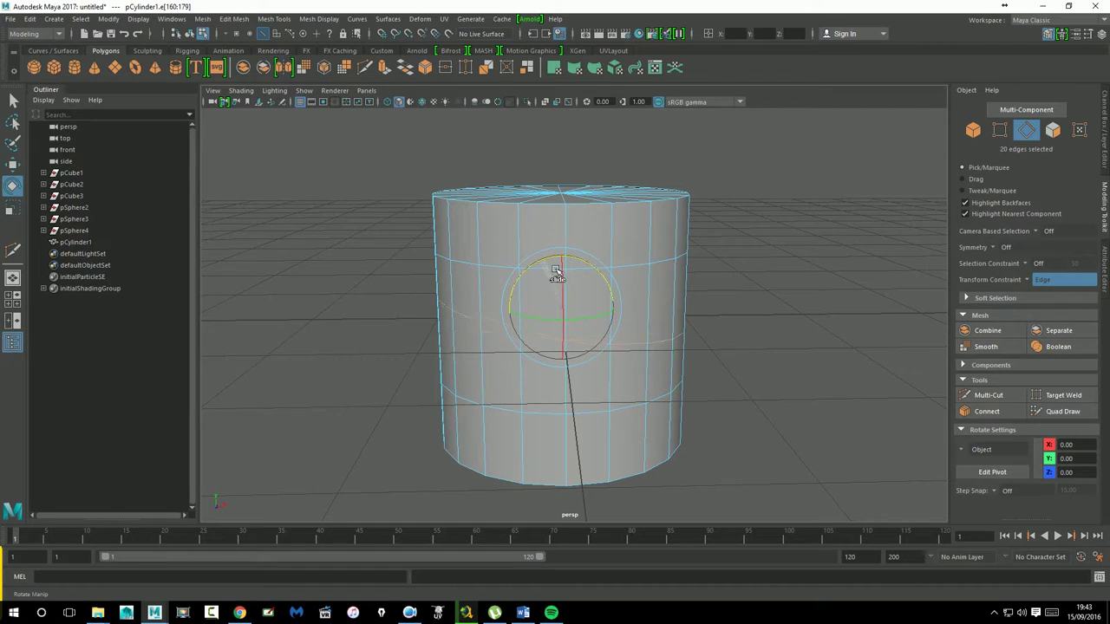
{"action": "left_click_drag", "start_coordinate": [551, 275], "coordinate": [567, 298]}
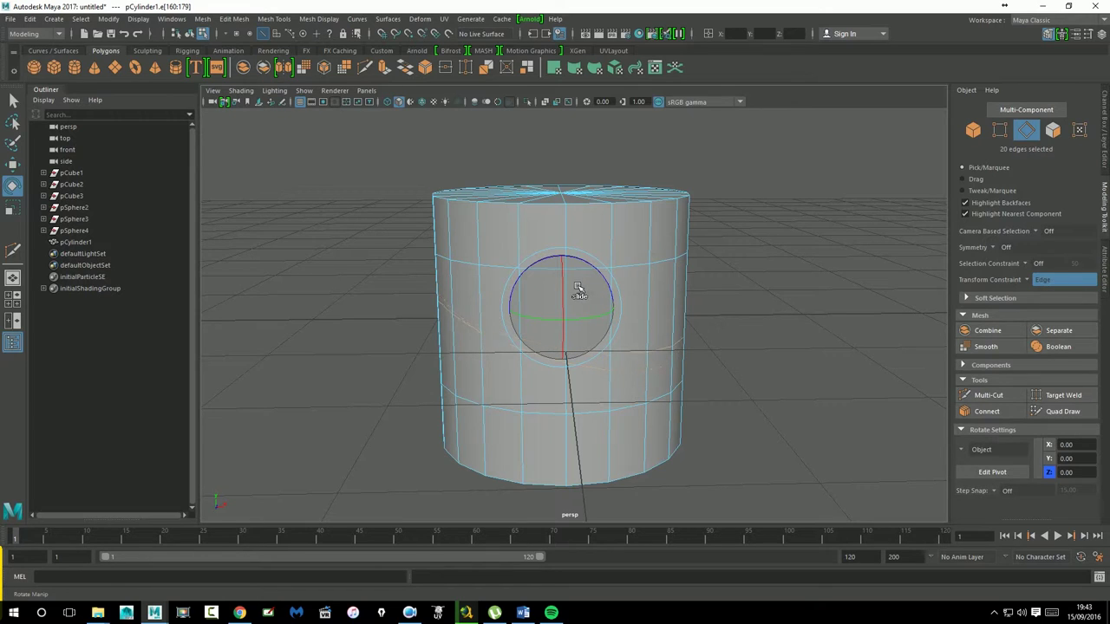
{"action": "left_click", "coordinate": [575, 287]}
{"action": "left_click", "coordinate": [1032, 280]}
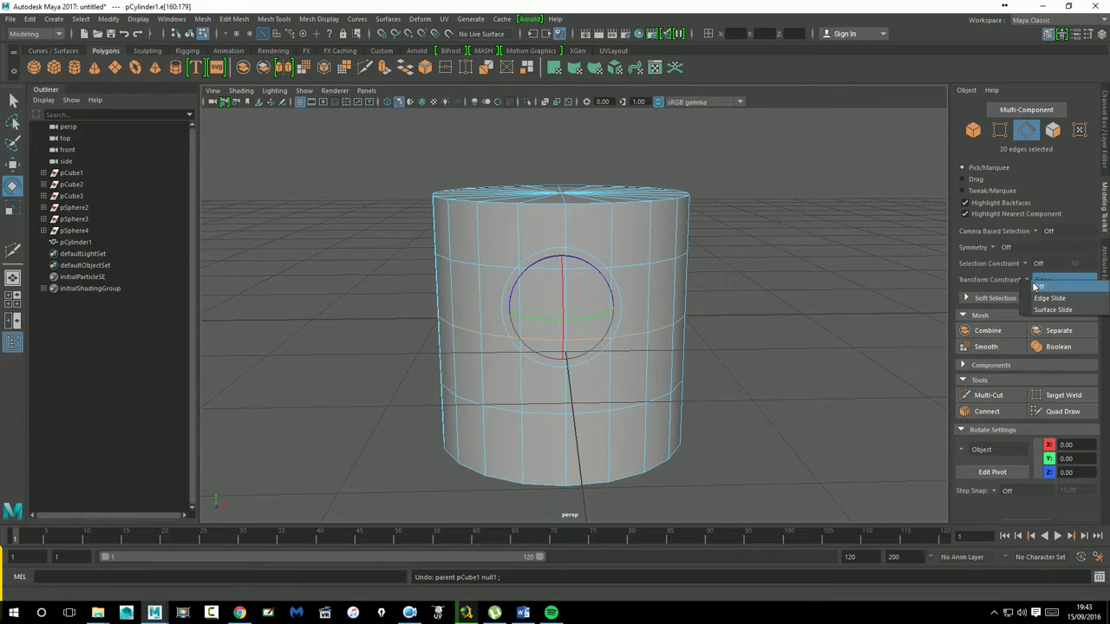
{"action": "left_click", "coordinate": [1037, 284]}
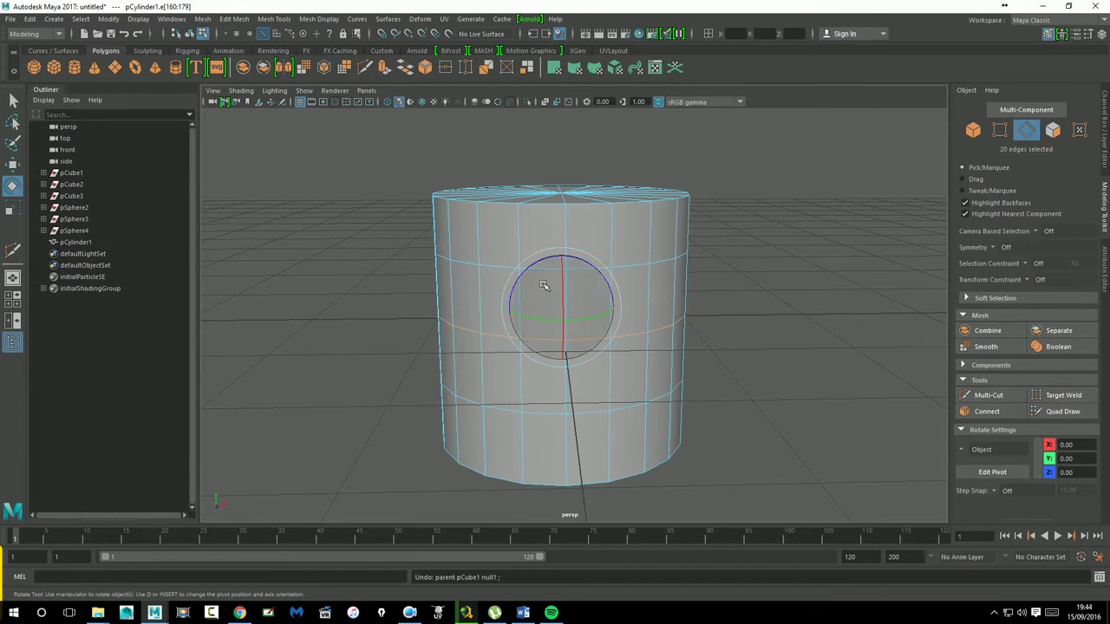
{"action": "left_click_drag", "start_coordinate": [532, 280], "coordinate": [548, 277]}
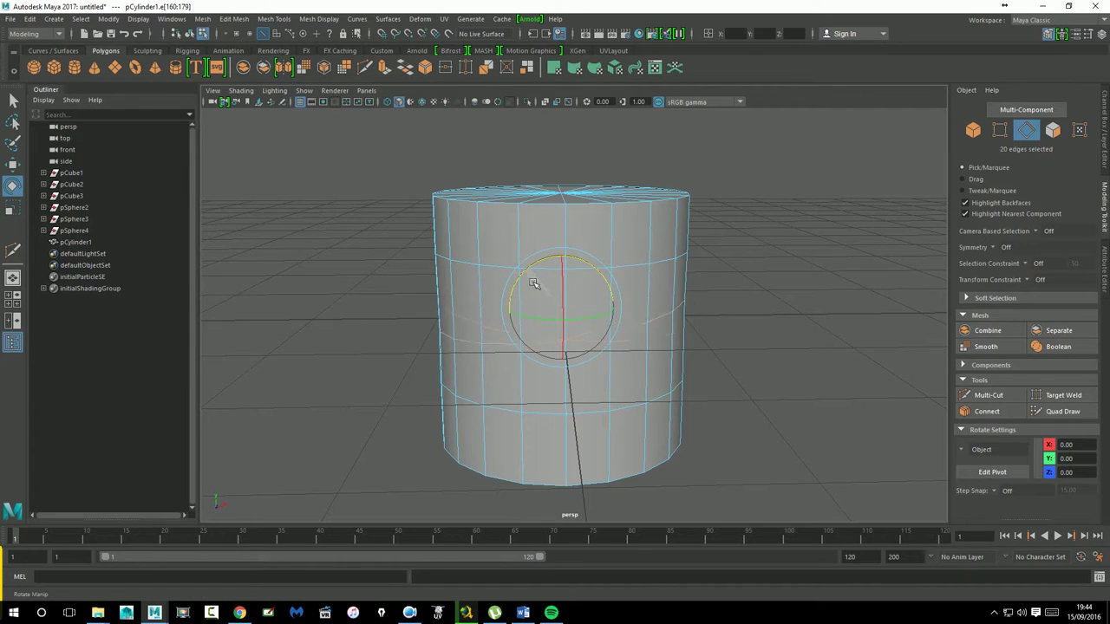
{"action": "left_click_drag", "start_coordinate": [548, 278], "coordinate": [544, 288]}
{"action": "key", "text": "ctrl+z"}
Set Transform Constraint back to Edge, slide the loop up the cylinder, then undo
{"action": "left_click", "coordinate": [1033, 279]}
{"action": "left_click", "coordinate": [1045, 292]}
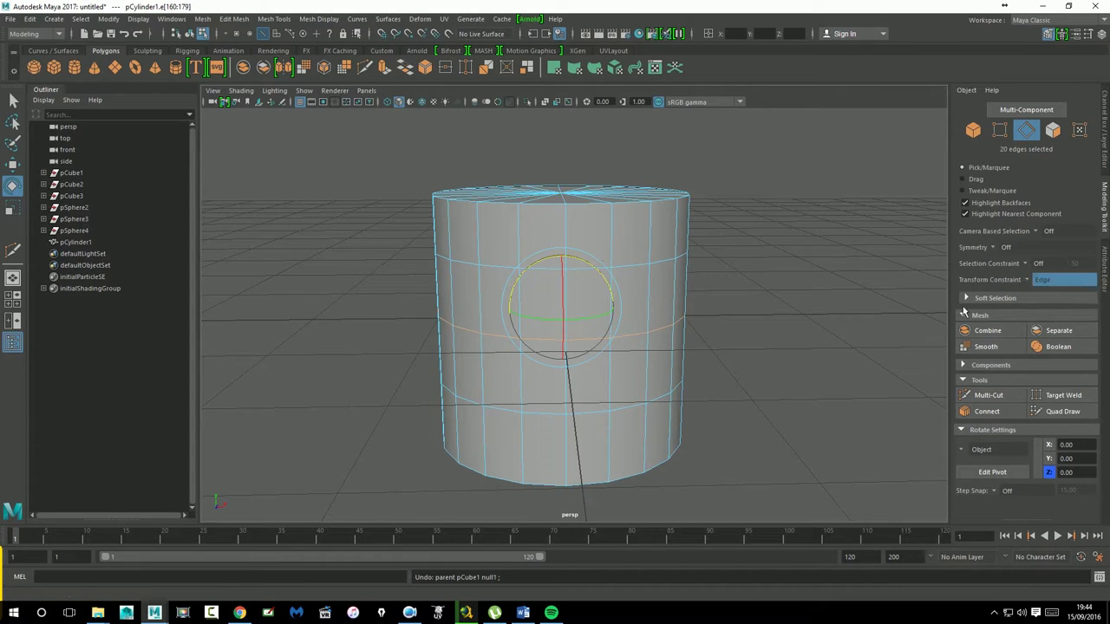
{"action": "left_click", "coordinate": [545, 298]}
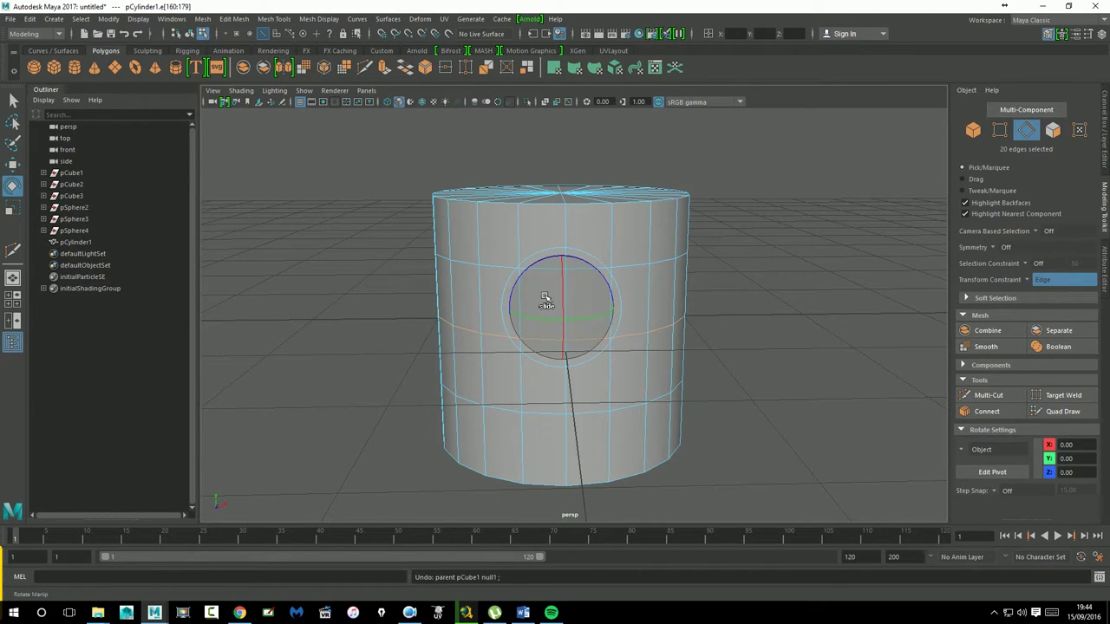
{"action": "left_click", "coordinate": [13, 165]}
{"action": "mouse_move", "coordinate": [565, 310]}
{"action": "left_mouse_down"}
{"action": "mouse_move", "coordinate": [535, 315]}
{"action": "mouse_move", "coordinate": [512, 359]}
{"action": "mouse_move", "coordinate": [540, 255]}
{"action": "mouse_move", "coordinate": [593, 305]}
{"action": "left_mouse_up"}
{"action": "mouse_move", "coordinate": [612, 281]}
{"action": "middle_mouse_down", "text": "shift"}
{"action": "mouse_move", "coordinate": [716, 339]}
{"action": "mouse_move", "coordinate": [736, 268]}
{"action": "mouse_move", "coordinate": [731, 298]}
{"action": "mouse_move", "coordinate": [567, 321]}
{"action": "mouse_move", "coordinate": [583, 341]}
{"action": "middle_mouse_up", "text": "shift"}
{"action": "key", "text": "ctrl+z"}
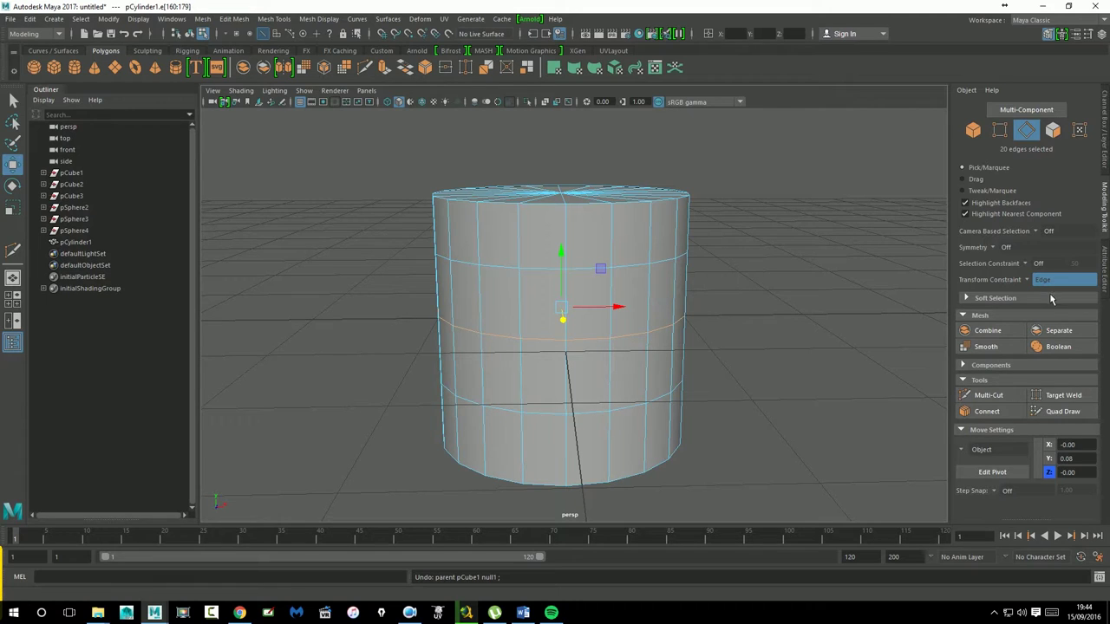
Set Transform Constraint to Surface Slide, then select and delete the cylinder
{"action": "left_click", "coordinate": [1041, 281]}
{"action": "left_click", "coordinate": [1058, 307]}
{"action": "right_click_drag", "start_coordinate": [561, 255], "coordinate": [623, 288]}
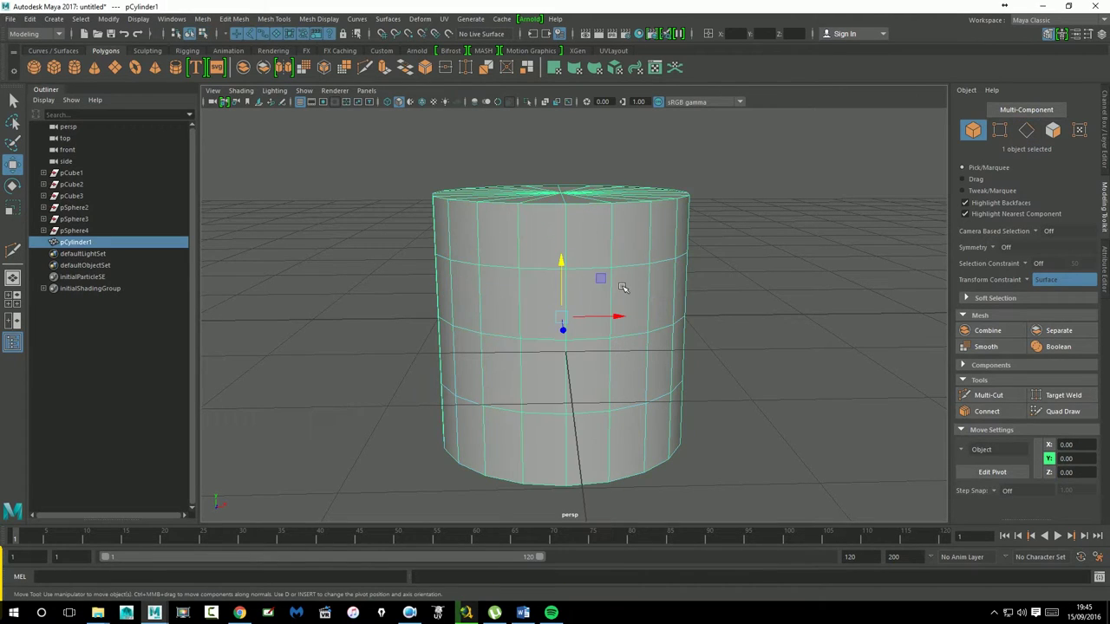
{"action": "key", "text": "Delete"}
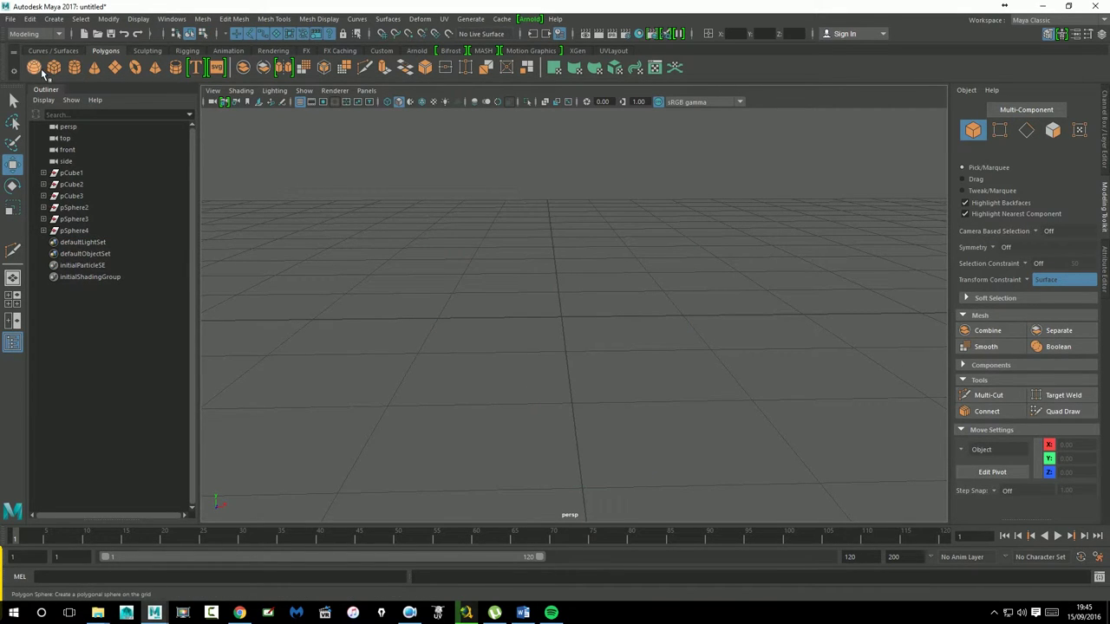
Create a polygon sphere, turn the transform constraint Off, and select a single edge on it
{"action": "left_click", "coordinate": [39, 69]}
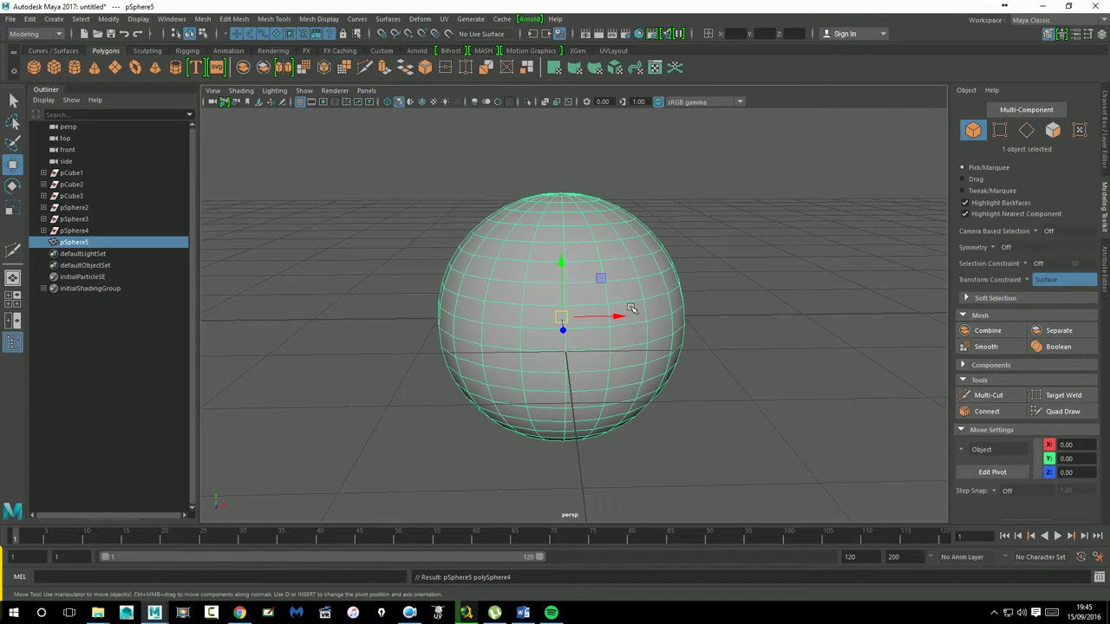
{"action": "left_click", "coordinate": [1064, 280]}
{"action": "left_click", "coordinate": [1045, 282]}
{"action": "left_click", "coordinate": [706, 300]}
{"action": "left_click", "coordinate": [561, 312]}
{"action": "right_click_drag", "start_coordinate": [561, 295], "coordinate": [559, 250]}
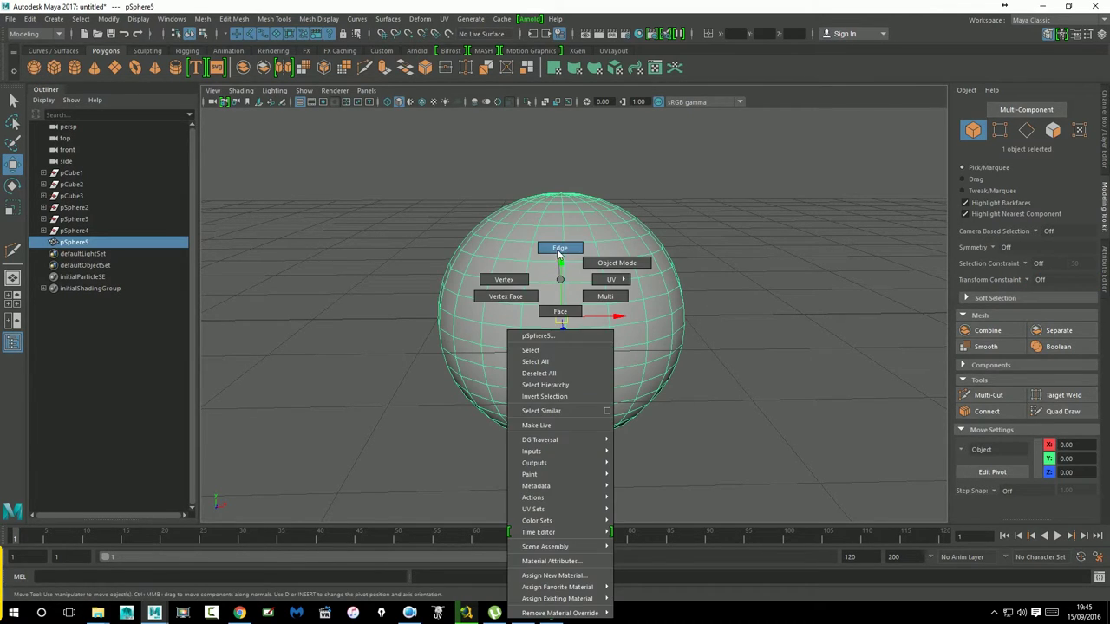
{"action": "double_click", "coordinate": [561, 320]}
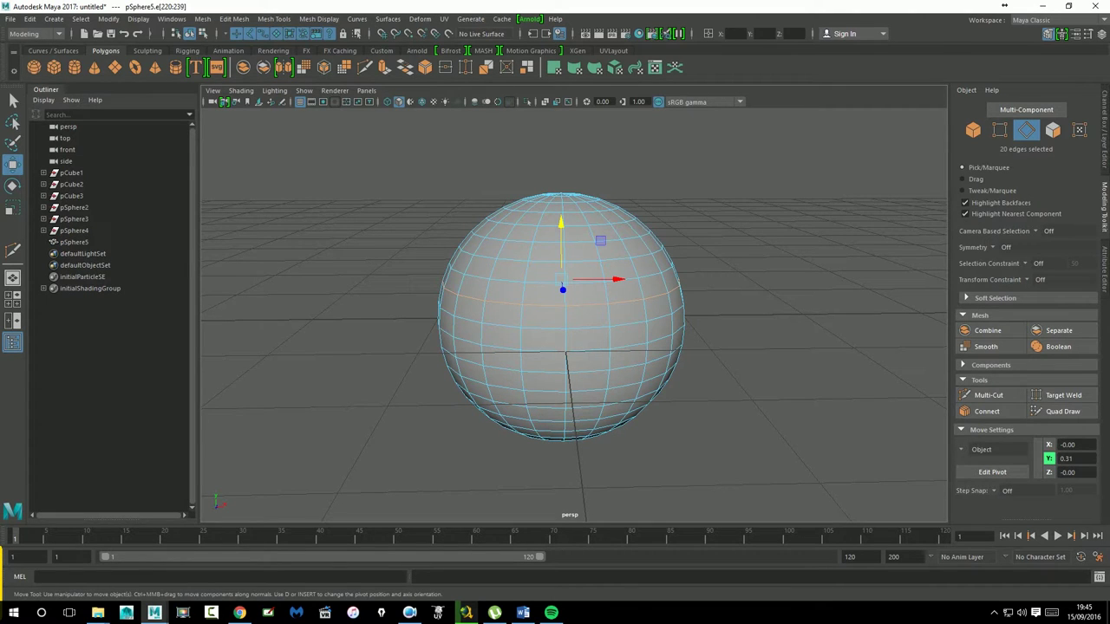
{"action": "left_click", "coordinate": [531, 300]}
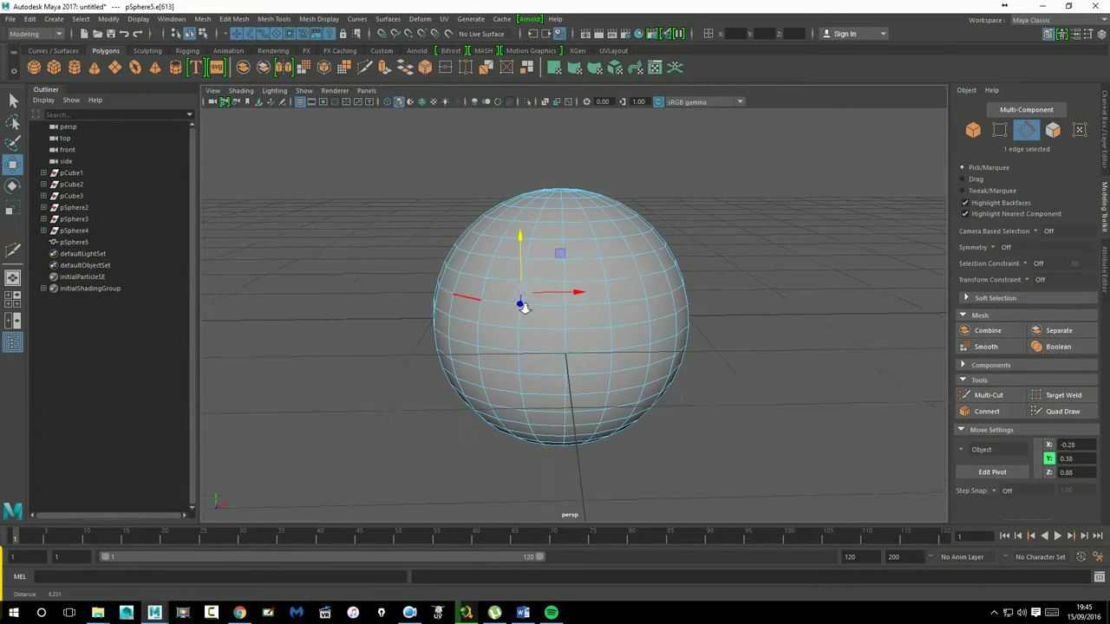
{"action": "scroll", "coordinate": [531, 300], "scroll_direction": "up", "scroll_amount": 3}
{"action": "scroll", "coordinate": [530, 300], "scroll_direction": "up", "scroll_amount": 2}
With Surface Slide on, slide the edge across the sphere to X -0.14, Y 0.38, Z 0.88
{"action": "left_click", "coordinate": [1040, 279]}
{"action": "left_click", "coordinate": [1061, 310]}
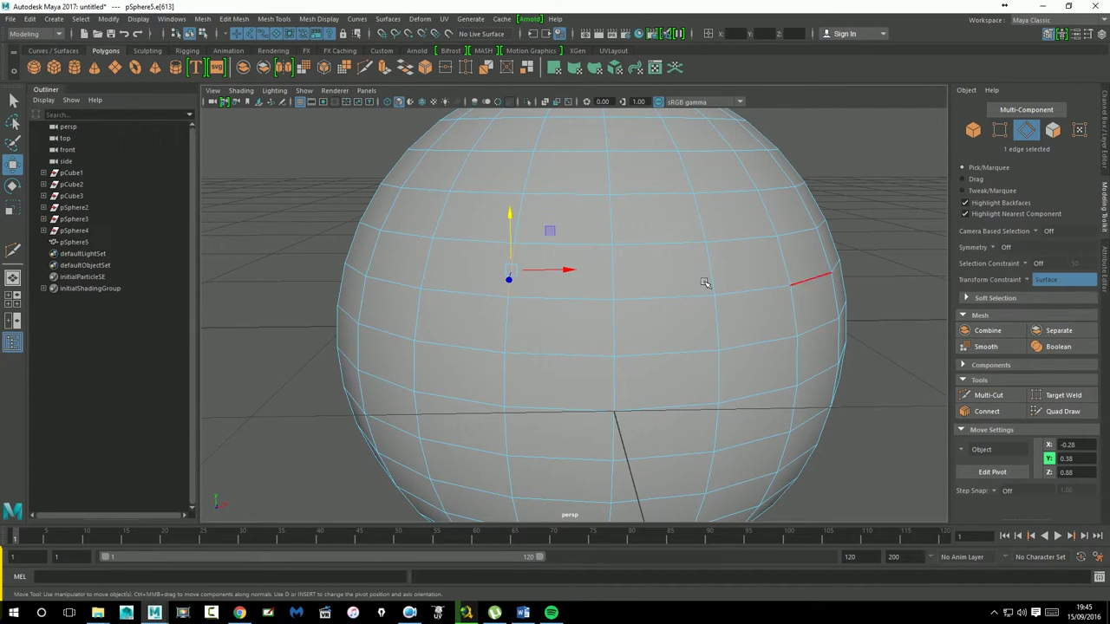
{"action": "key", "text": "ctrl+z"}
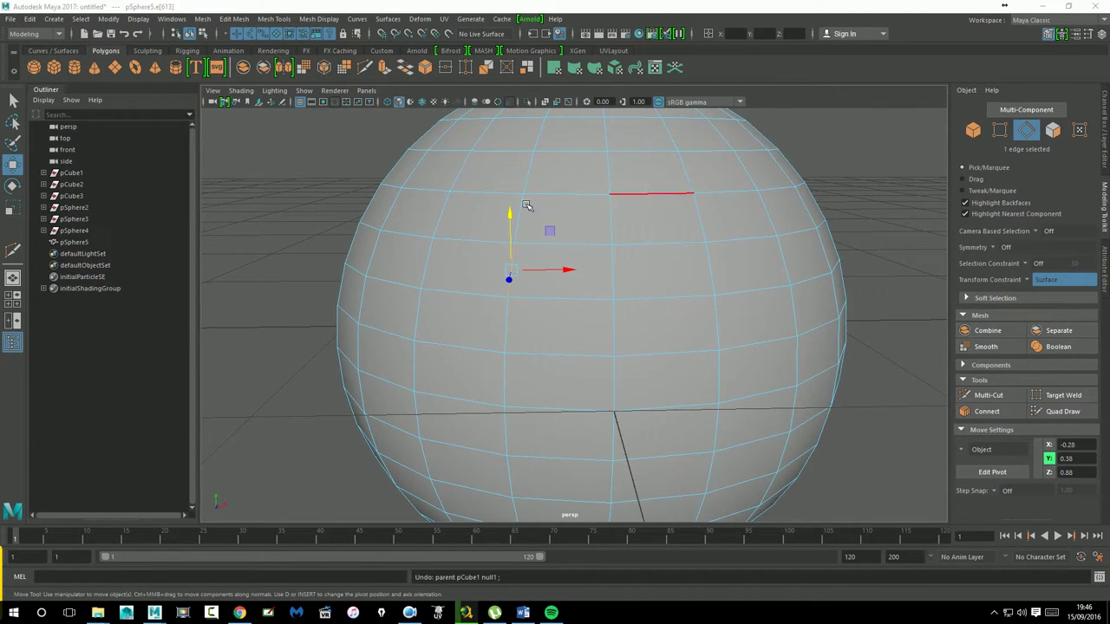
{"action": "mouse_move", "coordinate": [518, 222]}
{"action": "left_mouse_down"}
{"action": "mouse_move", "coordinate": [520, 248]}
{"action": "mouse_move", "coordinate": [390, 260]}
{"action": "left_mouse_up"}
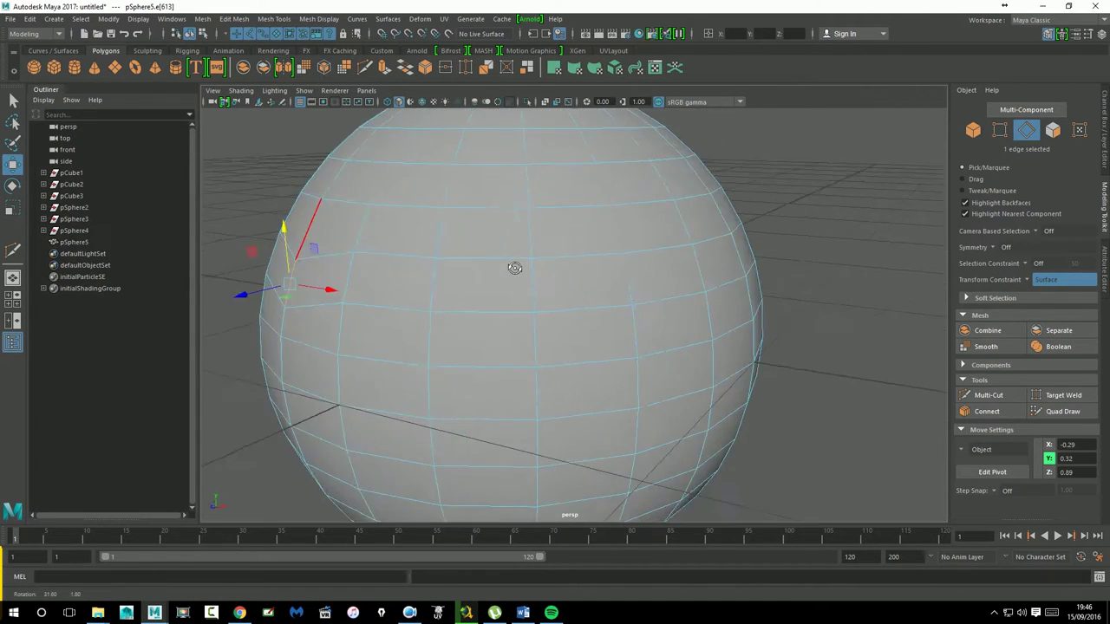
{"action": "left_click_drag", "start_coordinate": [681, 292], "coordinate": [775, 302], "text": "alt"}
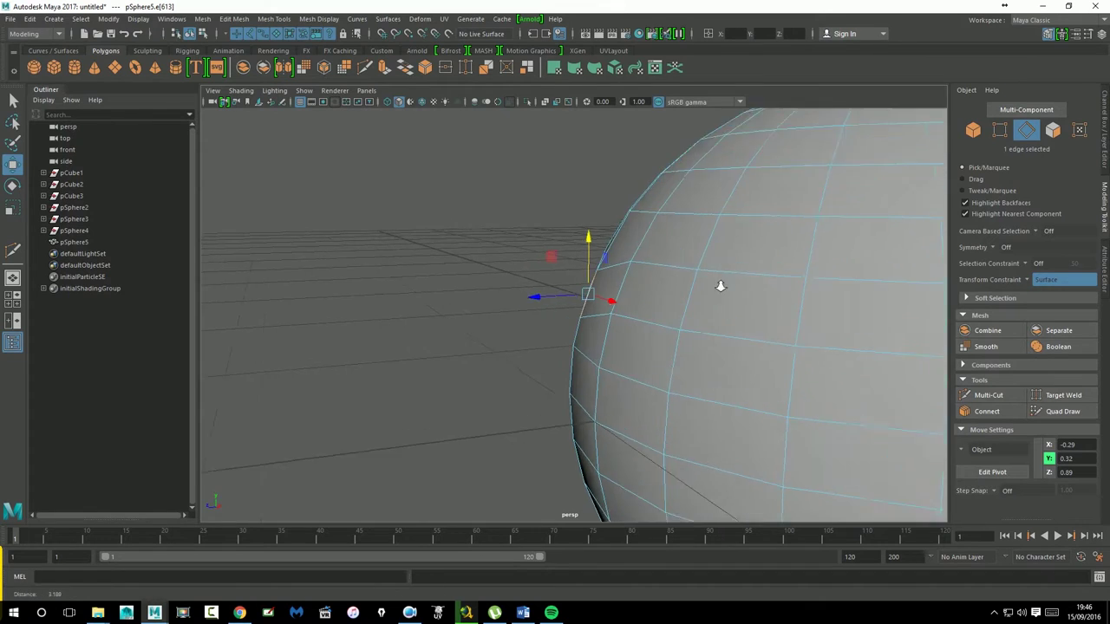
{"action": "mouse_move", "coordinate": [646, 230]}
{"action": "left_mouse_down"}
{"action": "mouse_move", "coordinate": [674, 144]}
{"action": "mouse_move", "coordinate": [659, 244]}
{"action": "mouse_move", "coordinate": [683, 251]}
{"action": "left_mouse_up"}
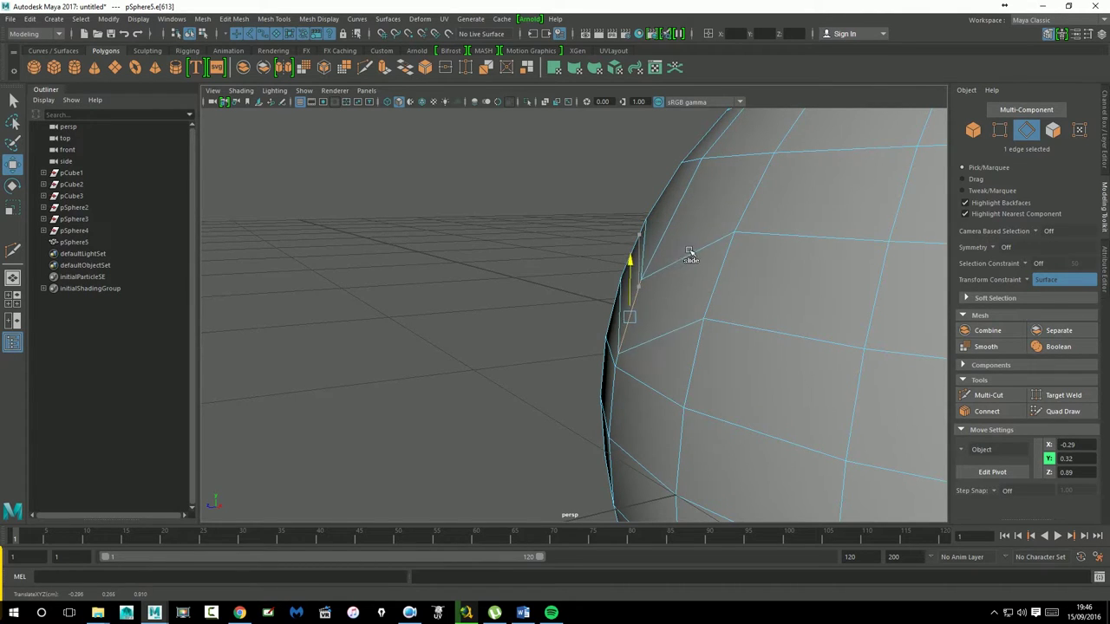
{"action": "left_click_drag", "start_coordinate": [683, 251], "coordinate": [716, 208]}
{"action": "mouse_move", "coordinate": [691, 275]}
{"action": "left_mouse_down"}
{"action": "mouse_move", "coordinate": [660, 278]}
{"action": "mouse_move", "coordinate": [693, 286]}
{"action": "left_mouse_up"}
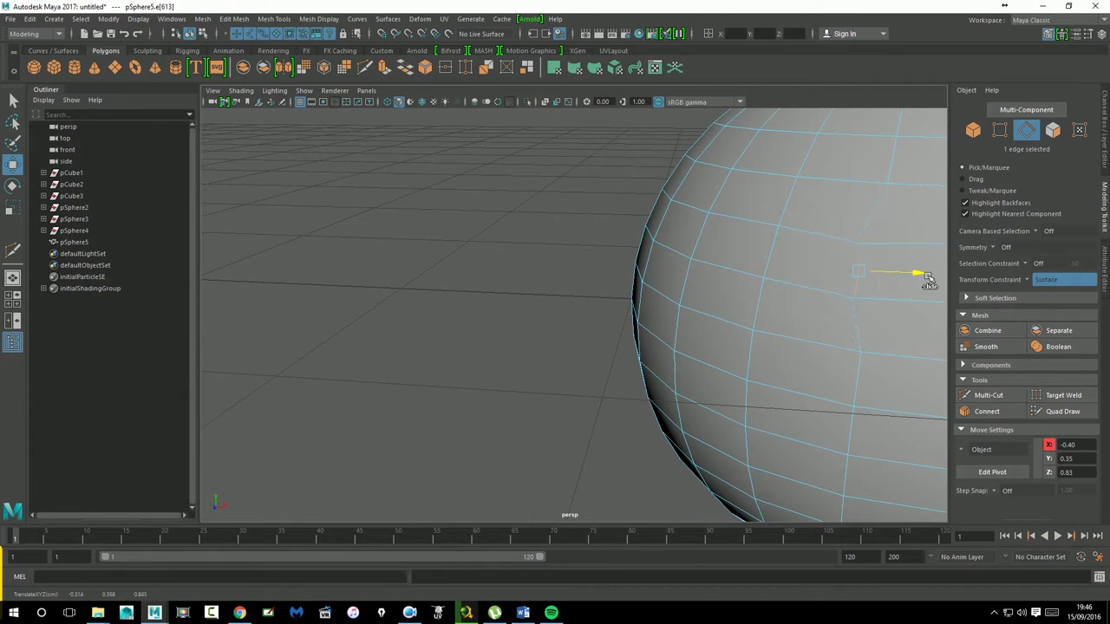
{"action": "middle_click_drag", "start_coordinate": [902, 274], "coordinate": [726, 284], "text": "alt"}
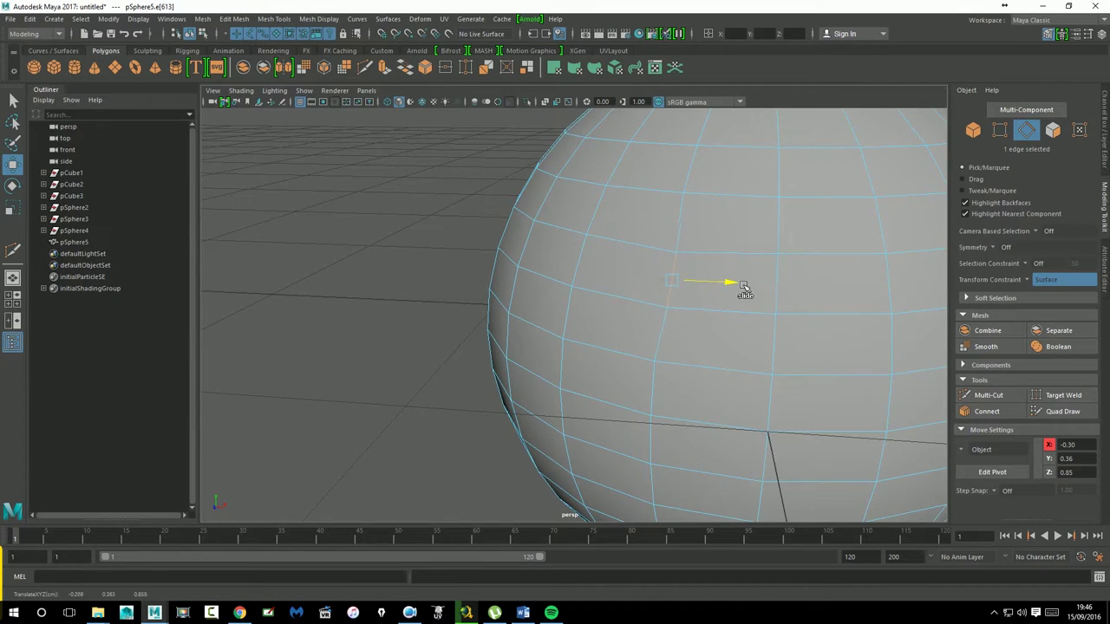
{"action": "mouse_move", "coordinate": [776, 285]}
{"action": "left_mouse_down", "text": "alt"}
{"action": "mouse_move", "coordinate": [725, 307]}
{"action": "mouse_move", "coordinate": [752, 304]}
{"action": "left_mouse_up", "text": "alt"}
{"action": "mouse_move", "coordinate": [807, 262]}
{"action": "left_mouse_down", "text": "alt"}
{"action": "mouse_move", "coordinate": [682, 268]}
{"action": "mouse_move", "coordinate": [613, 371]}
{"action": "left_mouse_up", "text": "alt"}
Slide a vertex along pSphere5's surface with the transform constraint, orbiting to inspect it
{"action": "right_click_drag", "start_coordinate": [635, 287], "coordinate": [573, 276]}
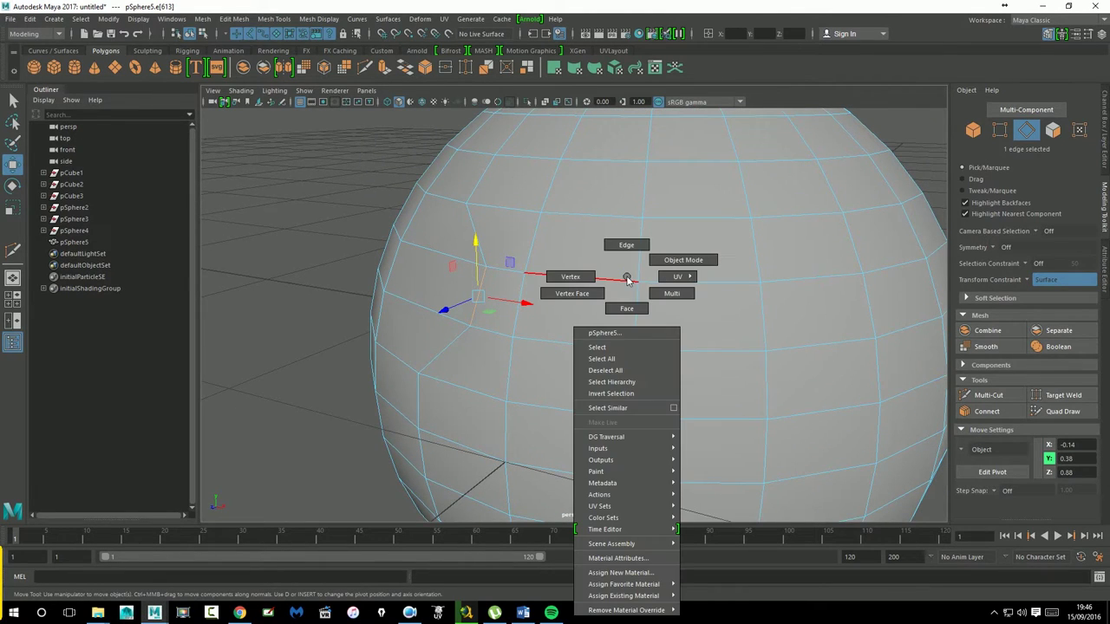
{"action": "left_click", "coordinate": [686, 347]}
{"action": "left_click_drag", "start_coordinate": [789, 292], "coordinate": [643, 306], "text": "alt"}
{"action": "mouse_move", "coordinate": [464, 242]}
{"action": "left_mouse_down"}
{"action": "mouse_move", "coordinate": [463, 186]}
{"action": "mouse_move", "coordinate": [451, 298]}
{"action": "mouse_move", "coordinate": [463, 218]}
{"action": "mouse_move", "coordinate": [456, 279]}
{"action": "left_mouse_up"}
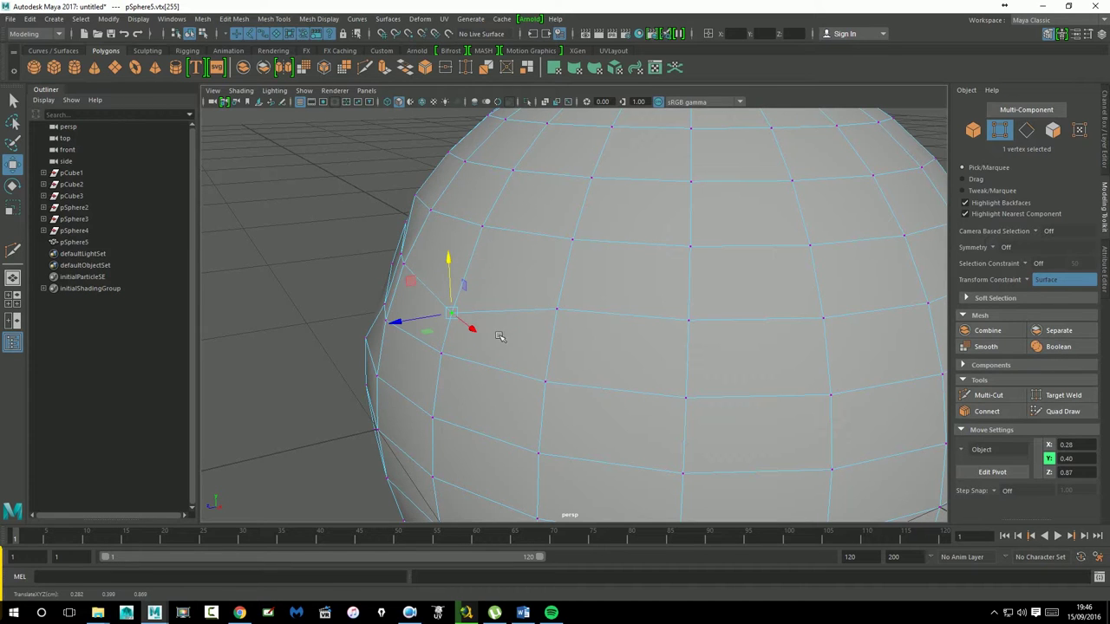
{"action": "mouse_move", "coordinate": [505, 359]}
{"action": "left_mouse_down", "text": "alt"}
{"action": "mouse_move", "coordinate": [593, 384]}
{"action": "mouse_move", "coordinate": [681, 391]}
{"action": "mouse_move", "coordinate": [601, 391]}
{"action": "mouse_move", "coordinate": [451, 364]}
{"action": "mouse_move", "coordinate": [580, 362]}
{"action": "left_mouse_up", "text": "alt"}
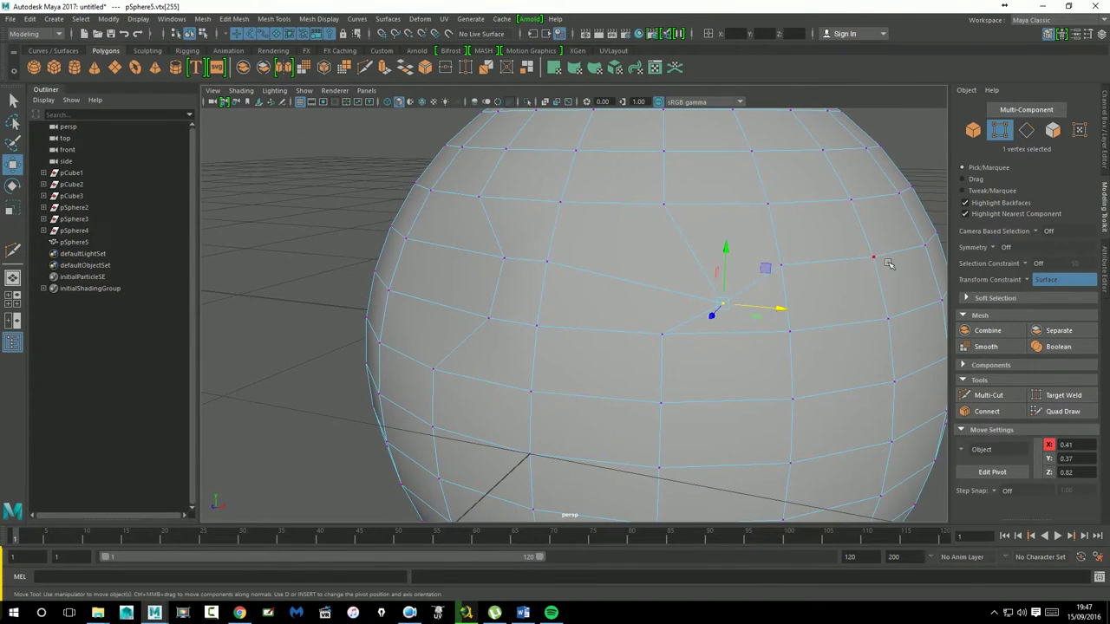
Turn Transform Constraint off, expand Soft Selection, and return the sphere to Object Mode
{"action": "left_click", "coordinate": [1045, 295]}
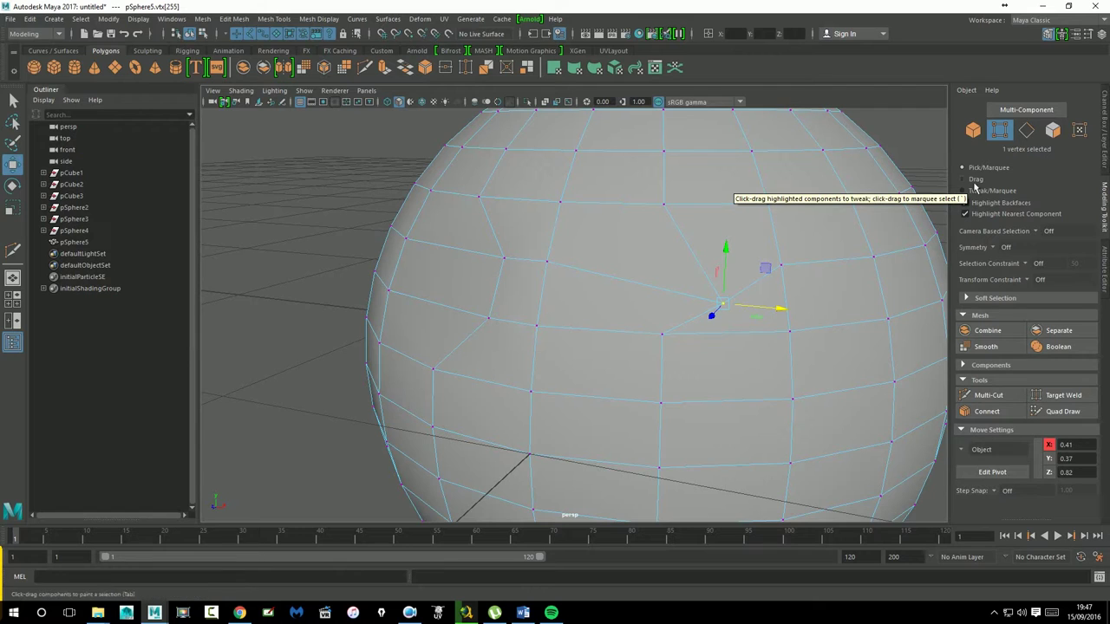
{"action": "scroll", "coordinate": [788, 223], "scroll_direction": "down", "scroll_amount": 3}
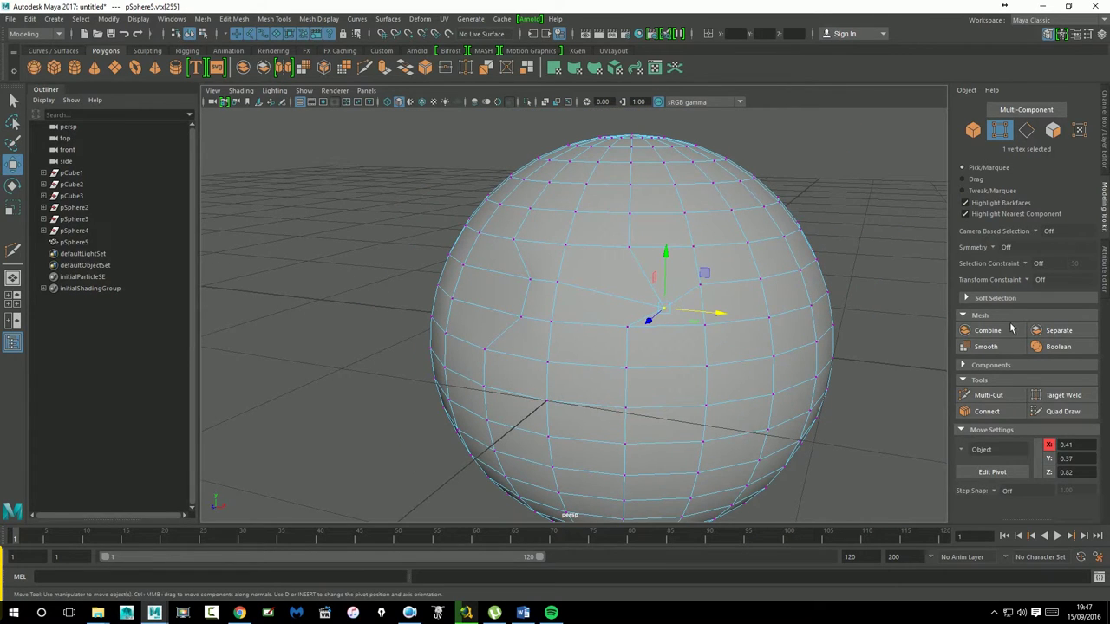
{"action": "left_click", "coordinate": [966, 299]}
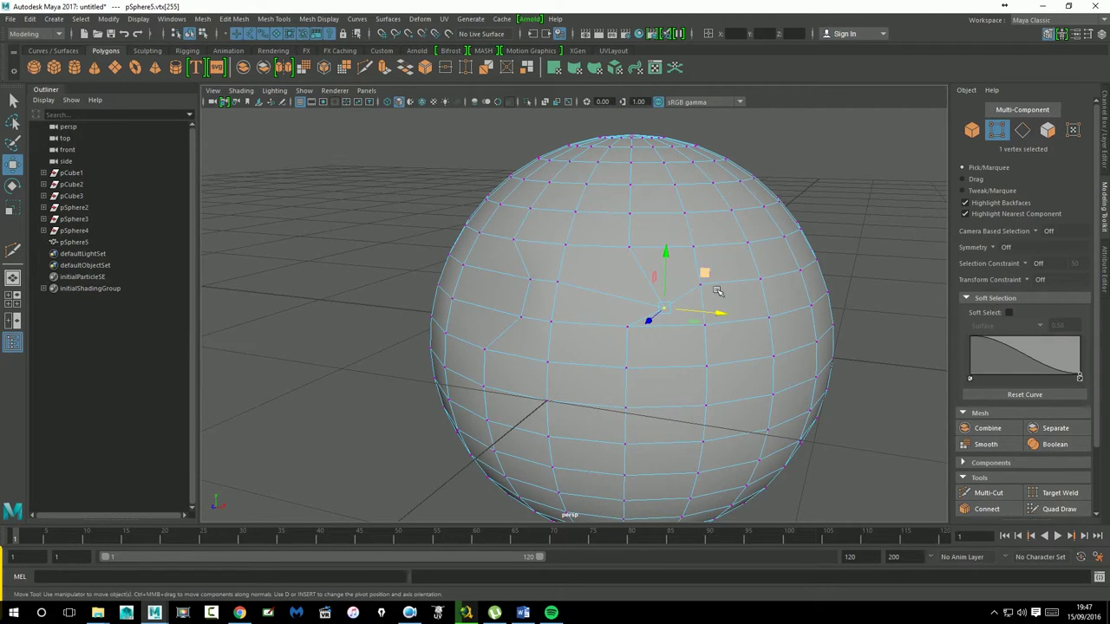
{"action": "right_click_drag", "start_coordinate": [598, 212], "coordinate": [652, 196]}
Delete pSphere5 and create a new polygon plane, pPlane1
{"action": "key", "text": "Delete"}
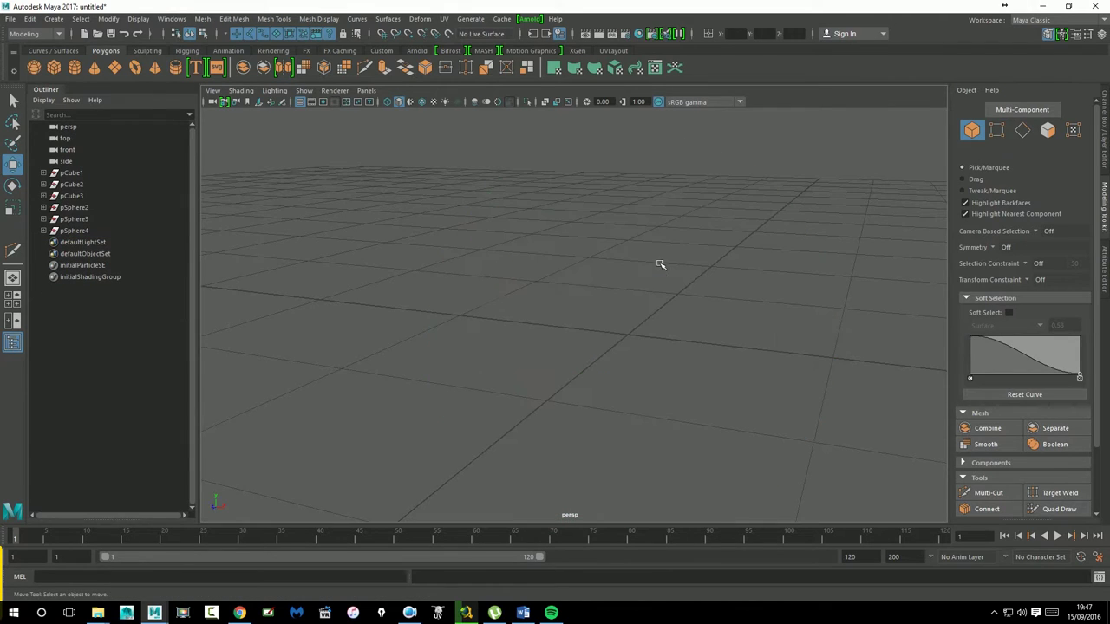
{"action": "left_click_drag", "start_coordinate": [541, 313], "coordinate": [590, 340], "text": "alt"}
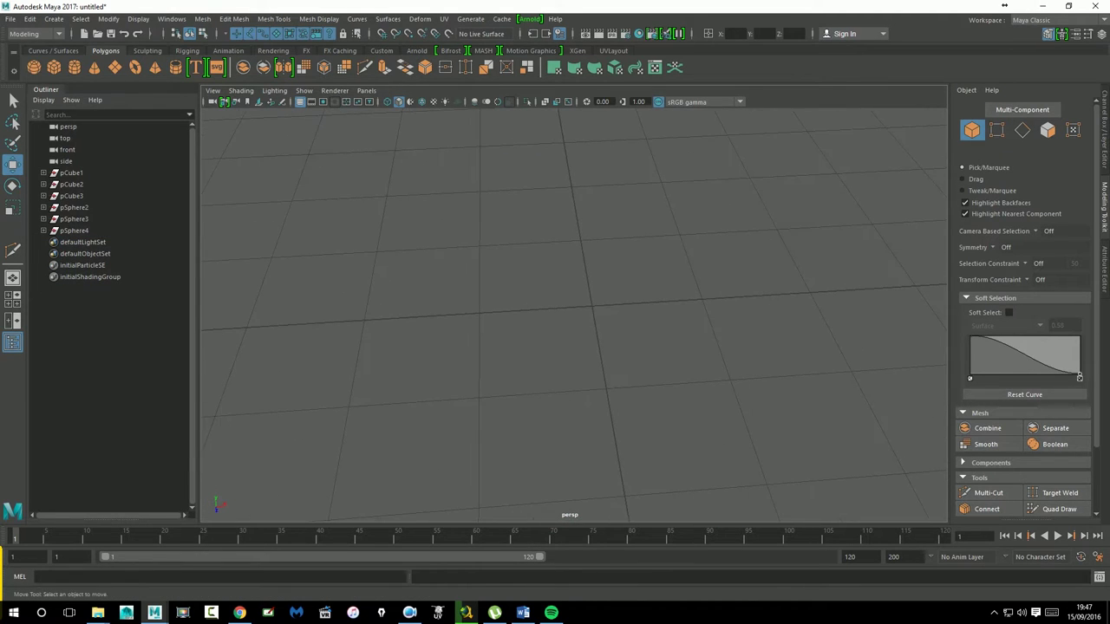
{"action": "left_click", "coordinate": [114, 68]}
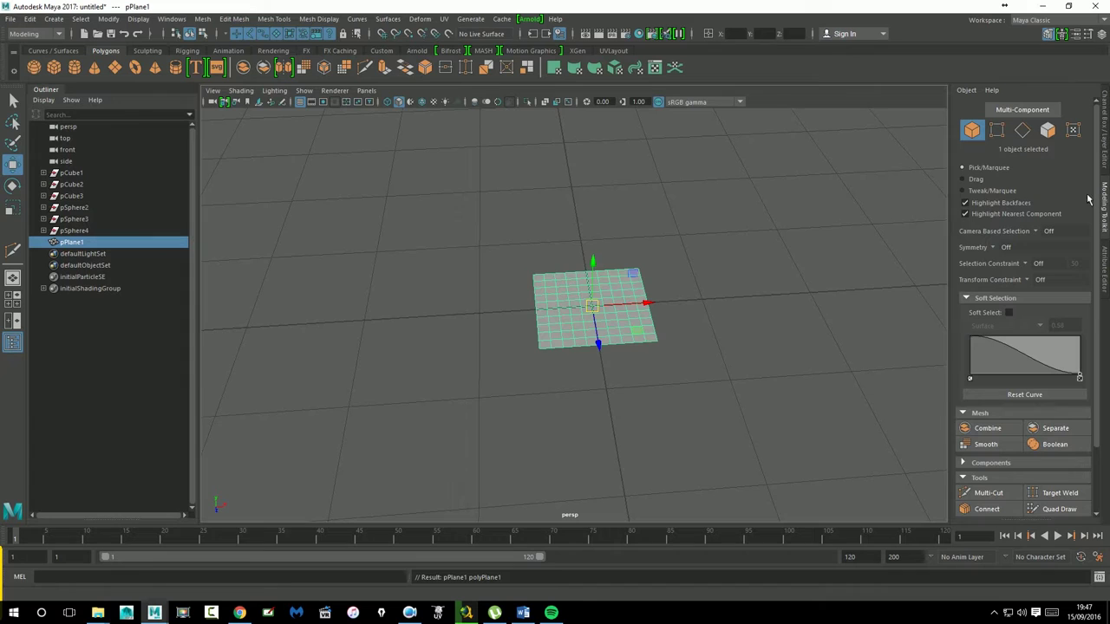
{"action": "left_click_drag", "start_coordinate": [706, 310], "coordinate": [676, 286], "text": "alt"}
Set polyPlane1's Subdivisions Width and Height to 50 in the Channel Box
{"action": "key", "text": "ctrl+a"}
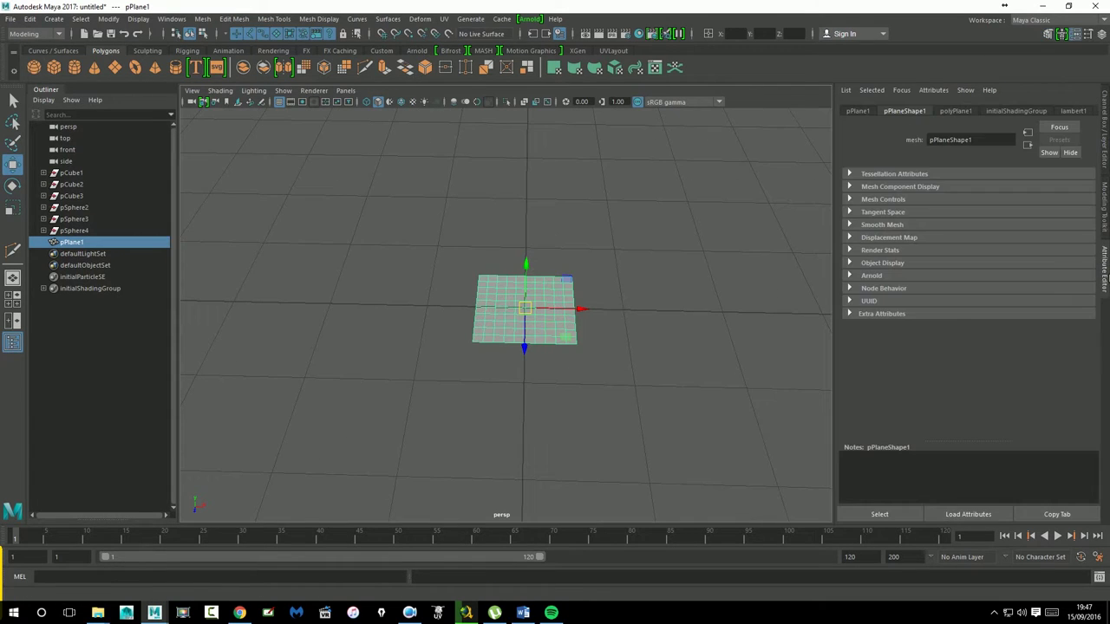
{"action": "key", "text": "ctrl+a"}
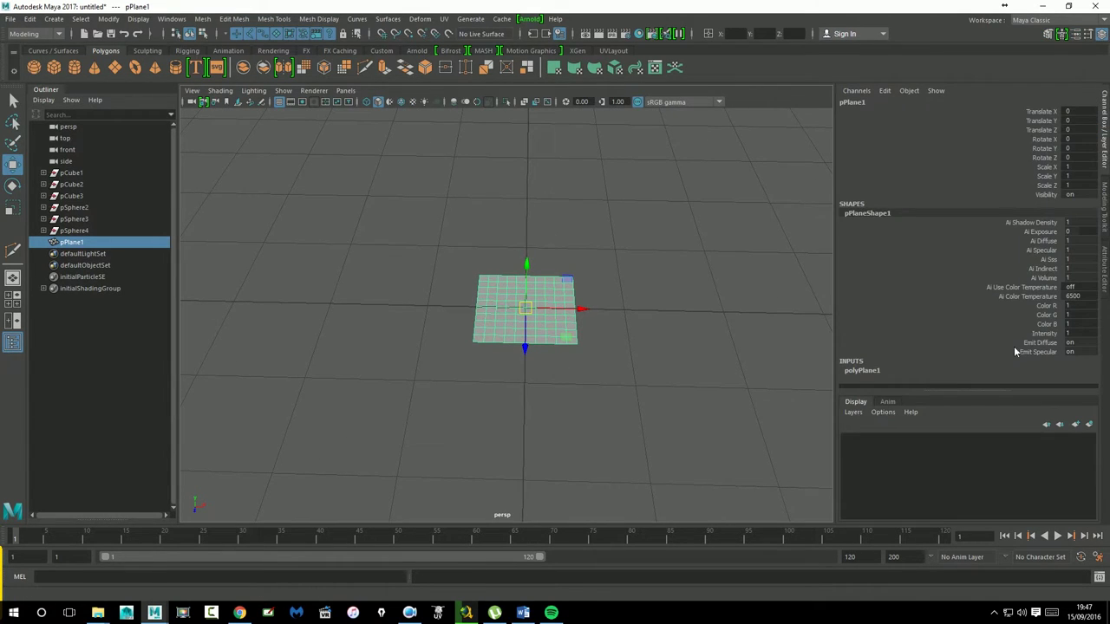
{"action": "left_click", "coordinate": [870, 372]}
{"action": "scroll", "coordinate": [924, 315], "scroll_direction": "down", "scroll_amount": 2}
{"action": "left_click", "coordinate": [1066, 356]}
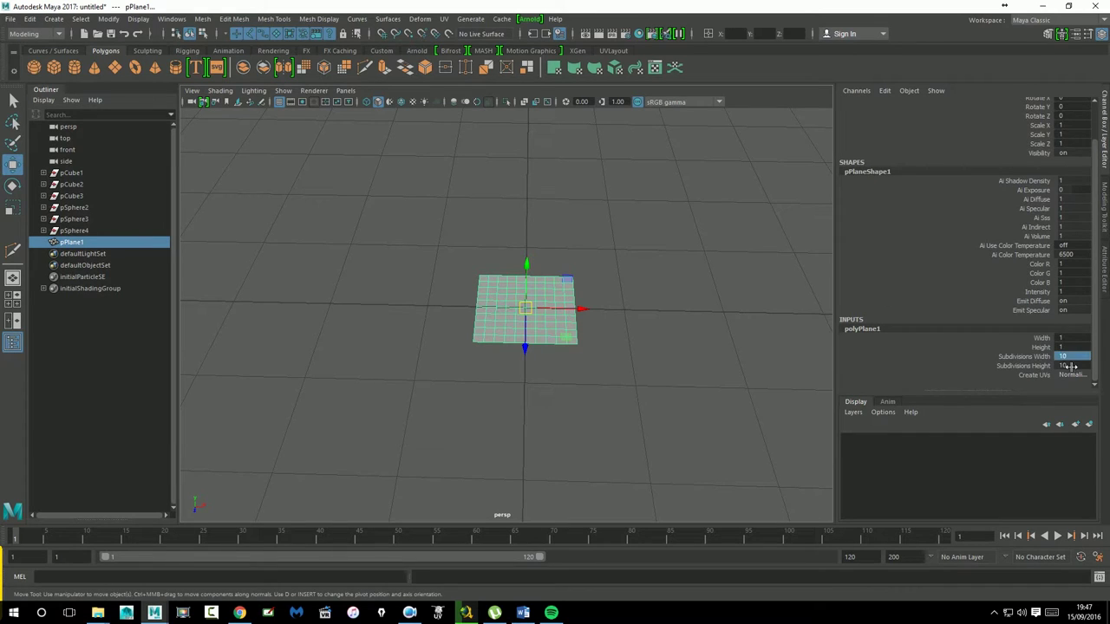
{"action": "type", "text": "50"}
{"action": "key", "text": "Return"}
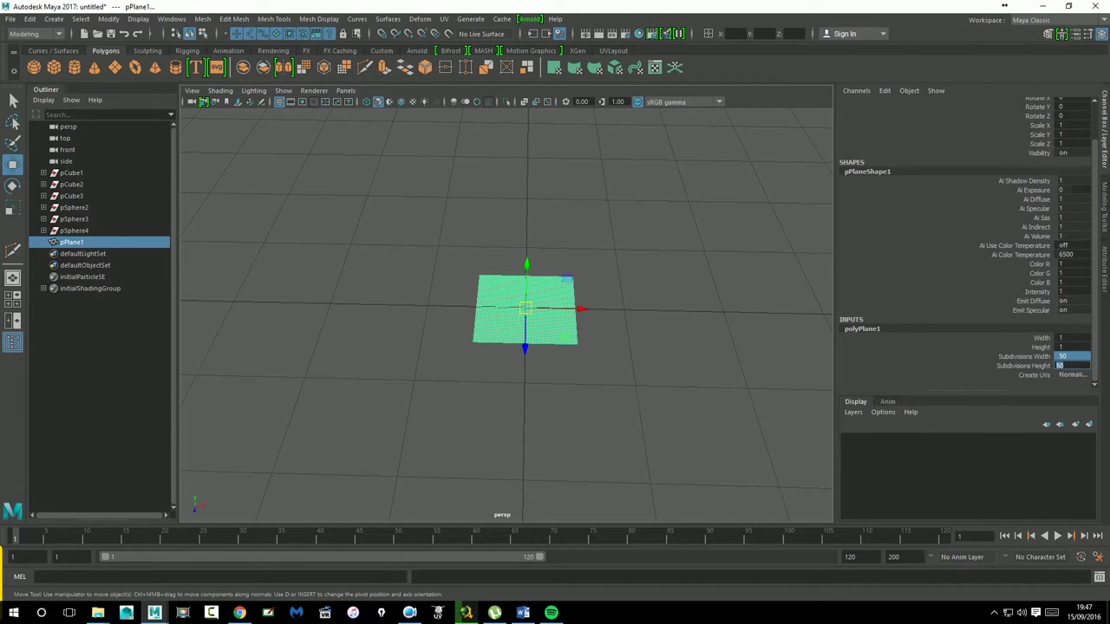
{"action": "scroll", "coordinate": [542, 366], "scroll_direction": "up", "scroll_amount": 5}
{"action": "middle_click_drag", "start_coordinate": [578, 330], "coordinate": [515, 350], "text": "alt"}
{"action": "scroll", "coordinate": [515, 350], "scroll_direction": "up", "scroll_amount": 2}
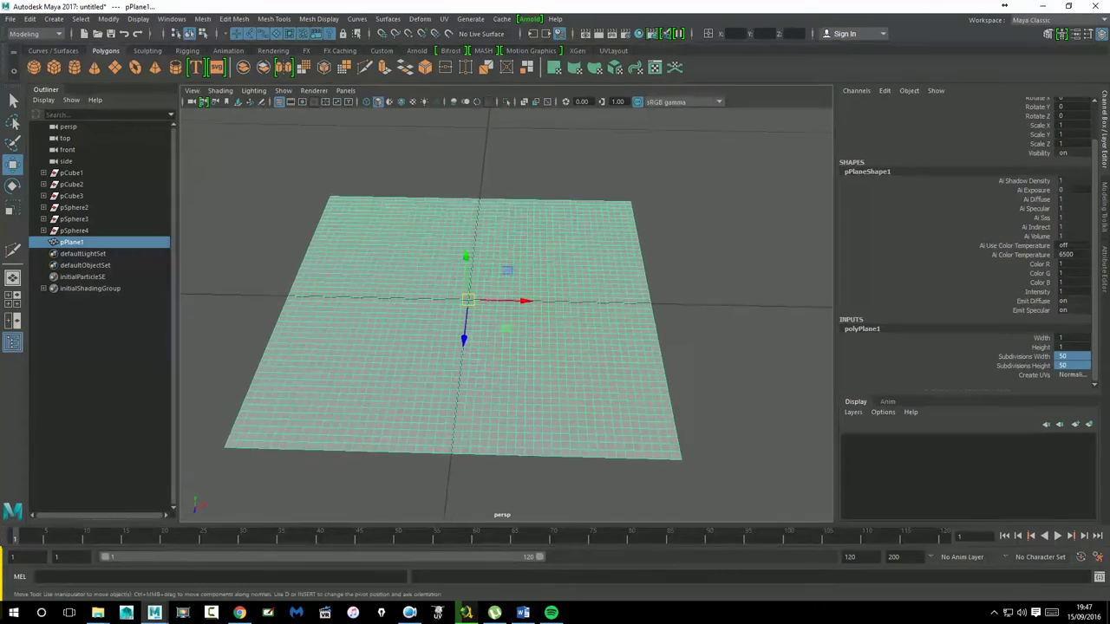
Reselect the plane, enable Soft Select, enter Vertex mode and pick the centre vertex
{"action": "left_click", "coordinate": [1105, 227]}
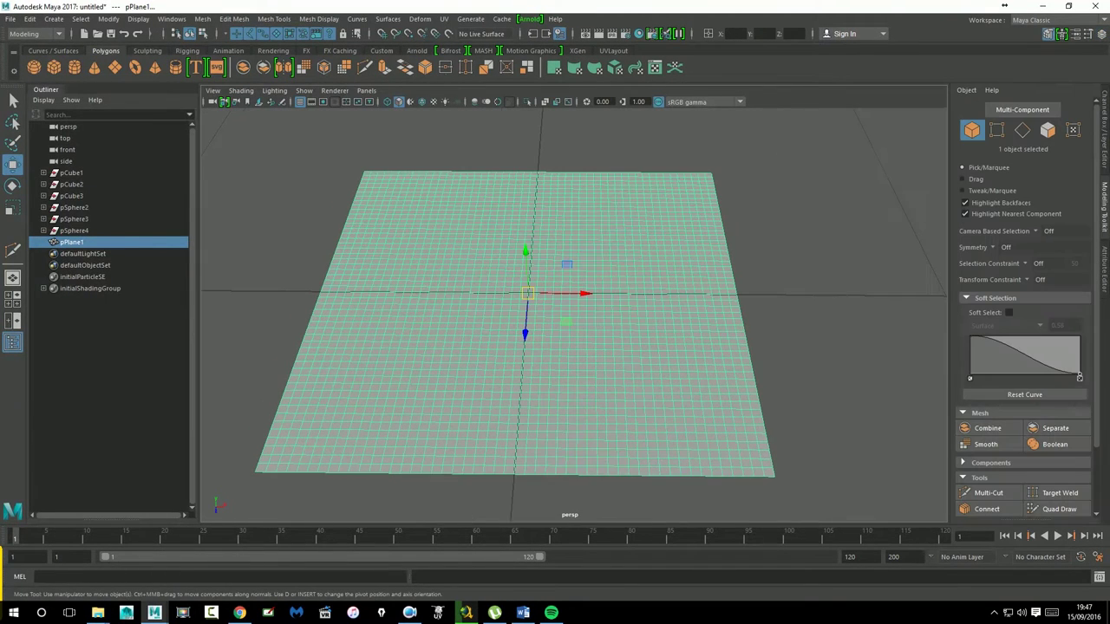
{"action": "left_click", "coordinate": [755, 243]}
{"action": "left_click", "coordinate": [652, 262]}
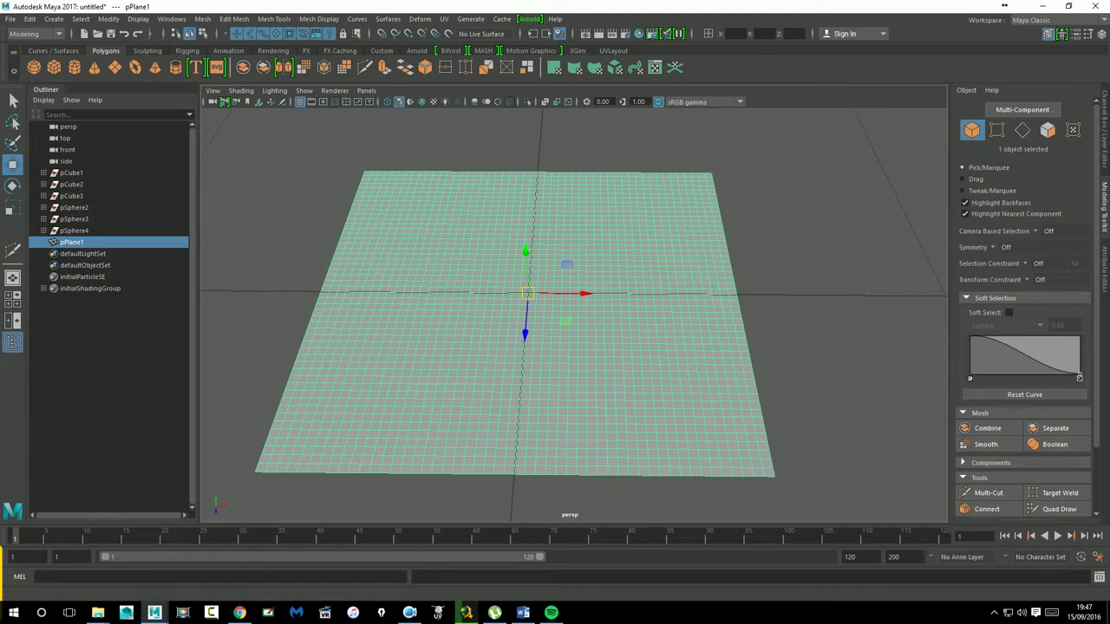
{"action": "left_click", "coordinate": [1009, 313]}
{"action": "right_click_drag", "start_coordinate": [567, 280], "coordinate": [530, 289]}
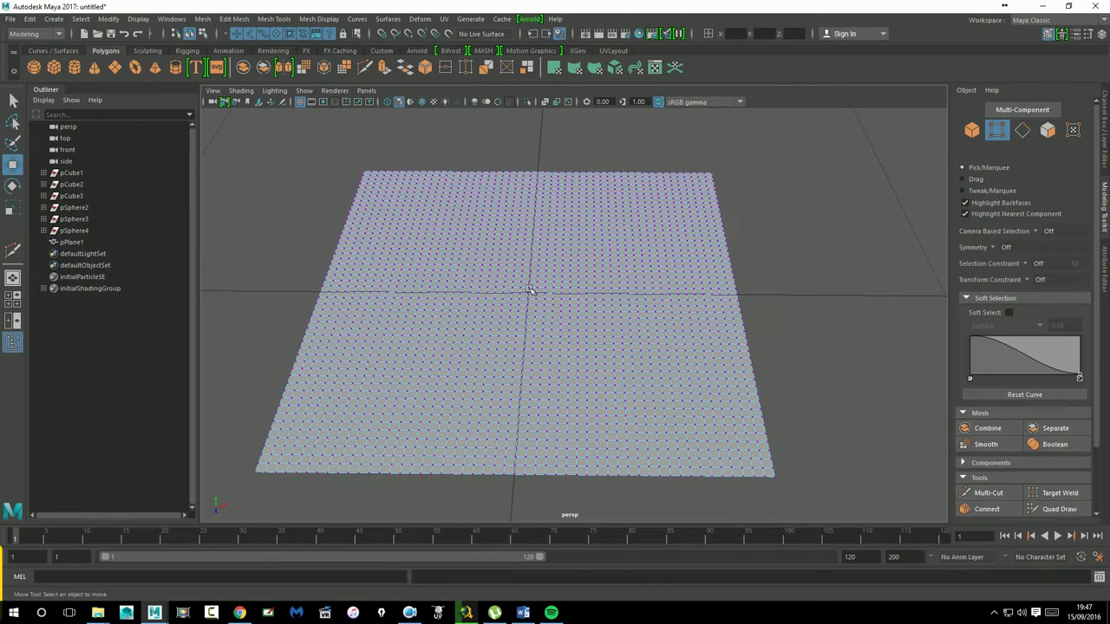
{"action": "left_click", "coordinate": [1009, 313]}
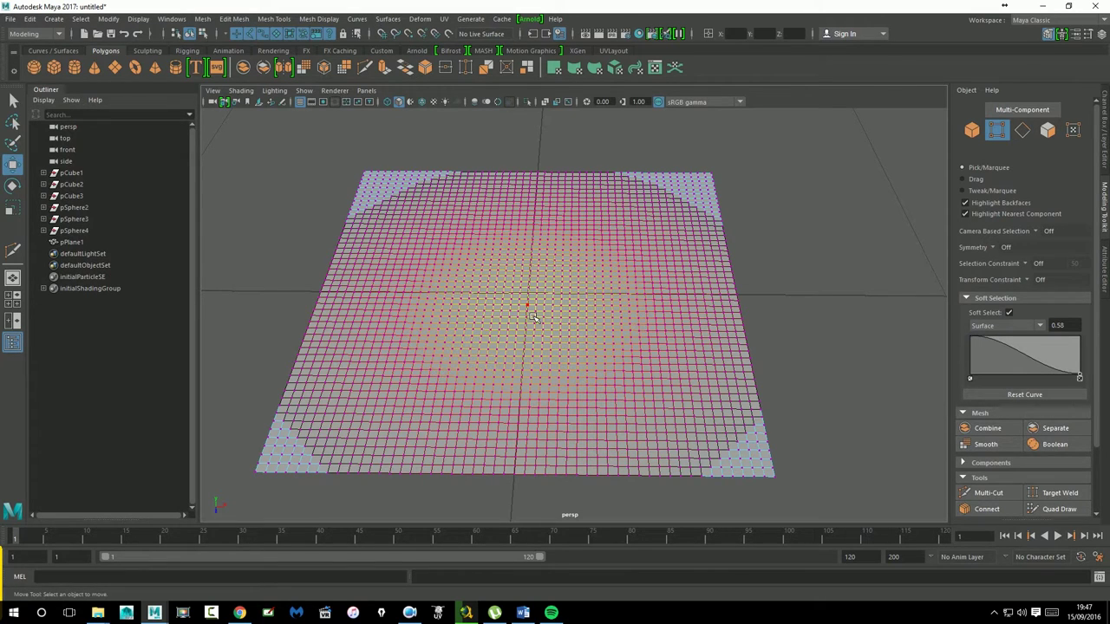
{"action": "left_click", "coordinate": [531, 311]}
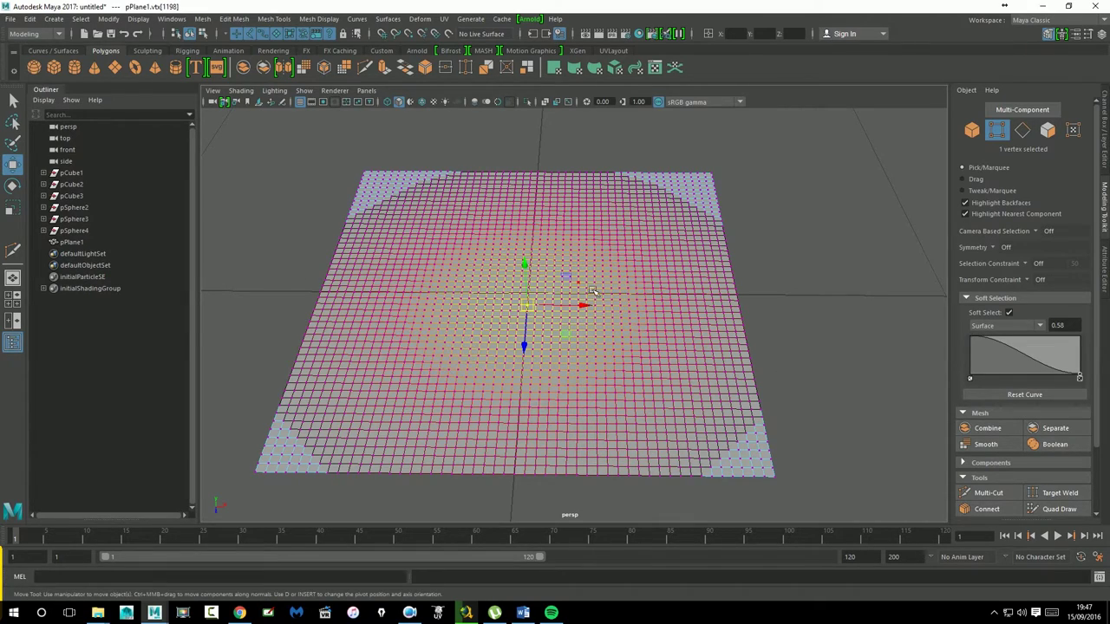
Drag the centre vertex up and down into a smooth dome or dip, undoing the last move
{"action": "left_click_drag", "start_coordinate": [592, 290], "coordinate": [595, 260], "text": "alt"}
{"action": "left_click_drag", "start_coordinate": [541, 302], "coordinate": [522, 145]}
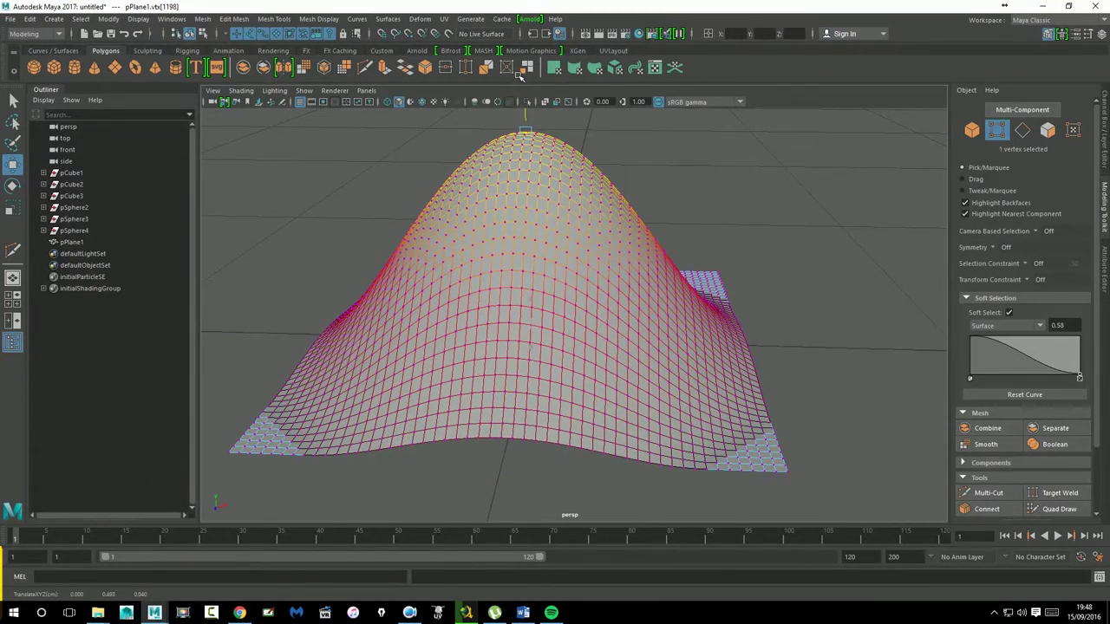
{"action": "left_click_drag", "start_coordinate": [523, 144], "coordinate": [523, 130]}
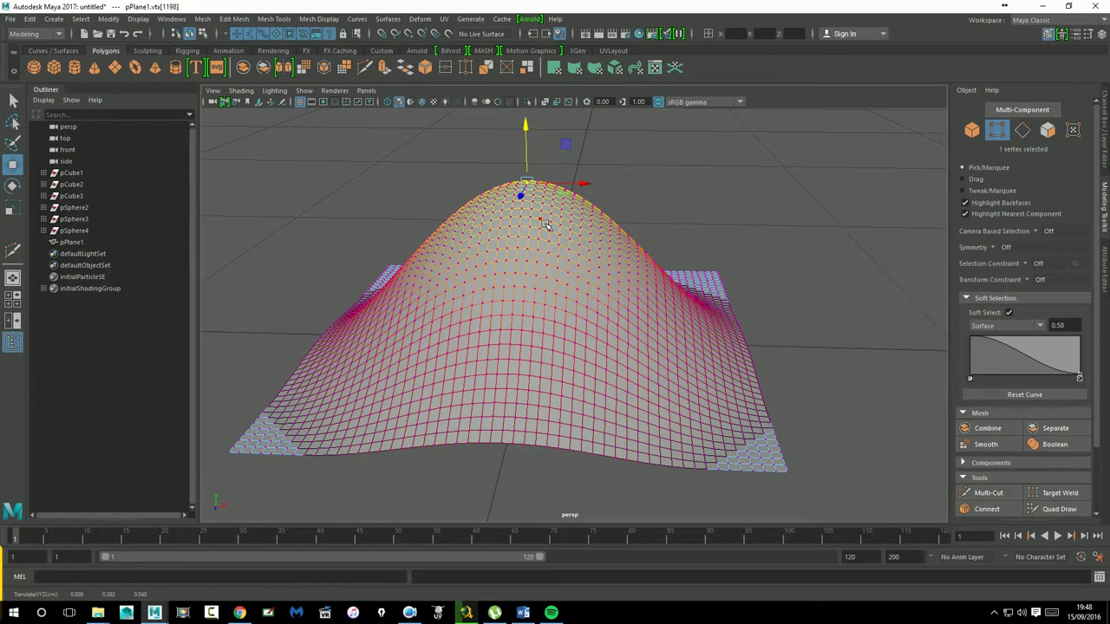
{"action": "mouse_move", "coordinate": [525, 178]}
{"action": "left_mouse_down"}
{"action": "mouse_move", "coordinate": [522, 472]}
{"action": "mouse_move", "coordinate": [485, 168]}
{"action": "left_mouse_up"}
{"action": "left_click_drag", "start_coordinate": [402, 228], "coordinate": [469, 206], "text": "alt"}
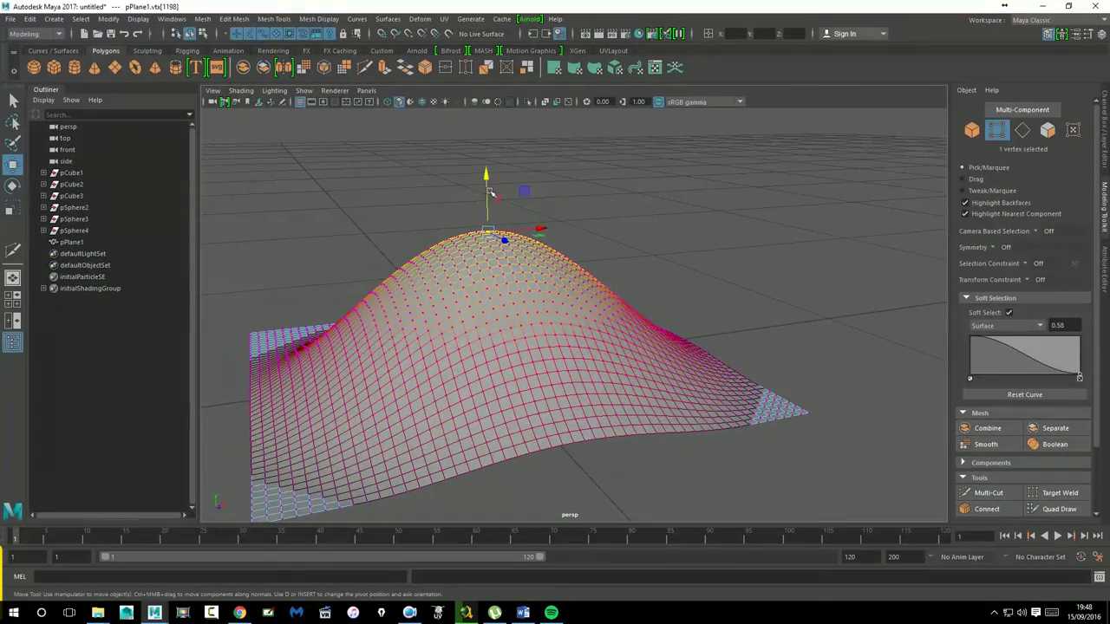
{"action": "left_click_drag", "start_coordinate": [488, 182], "coordinate": [509, 410]}
{"action": "left_click_drag", "start_coordinate": [508, 326], "coordinate": [503, 165]}
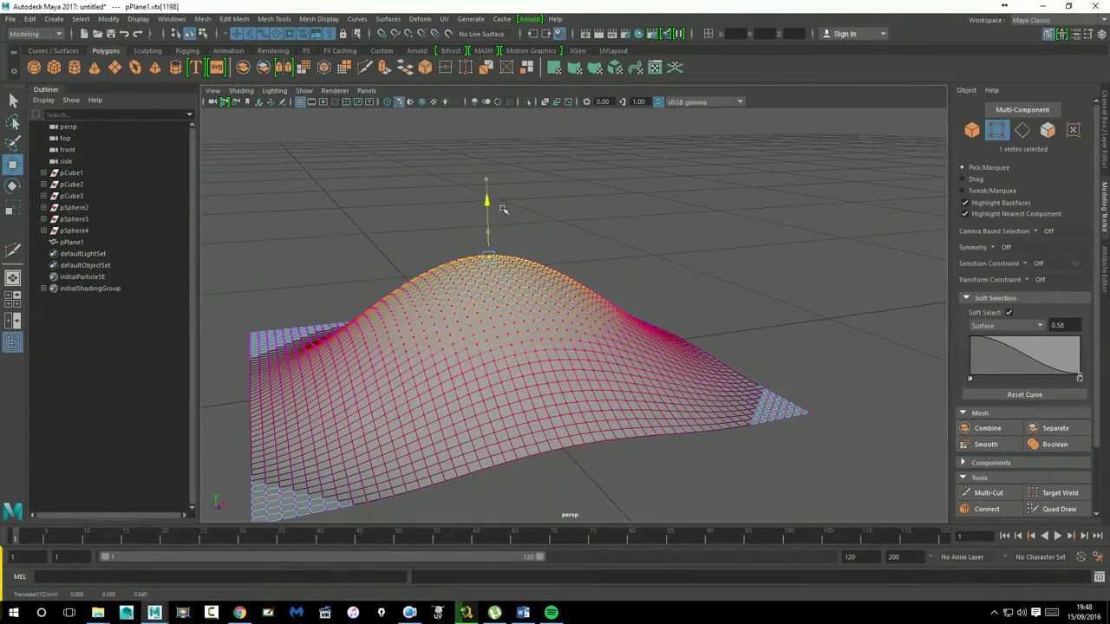
{"action": "key", "text": "ctrl+z"}
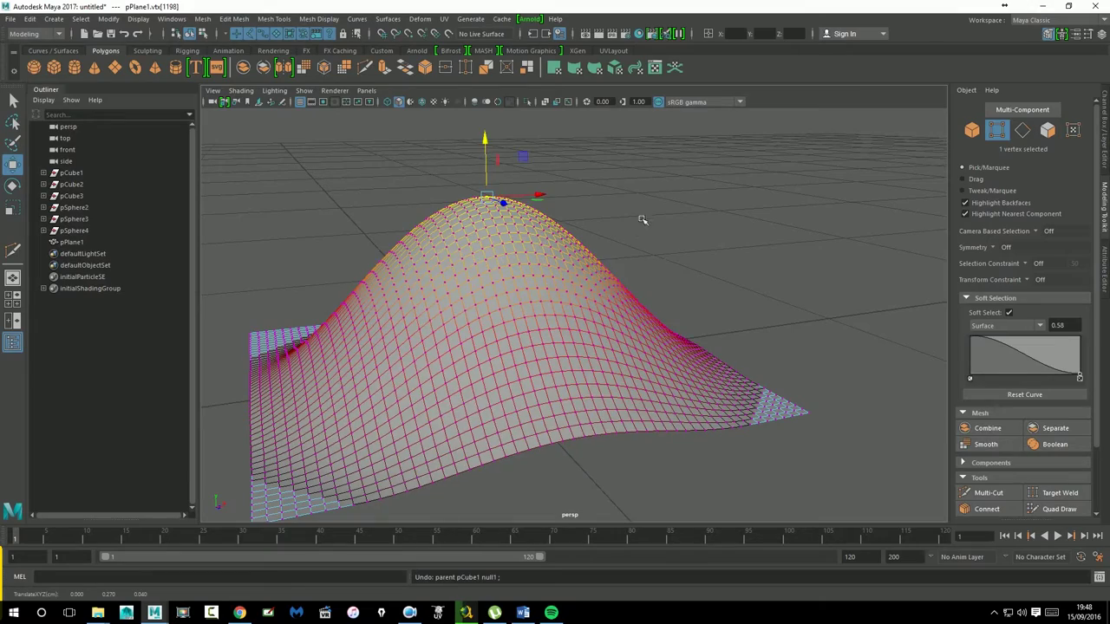
Undo back to a flat plane, set falloff radius to 0.10 and test it
{"action": "key", "text": "ctrl+z"}
{"action": "left_click_drag", "start_coordinate": [634, 226], "coordinate": [463, 358], "text": "alt"}
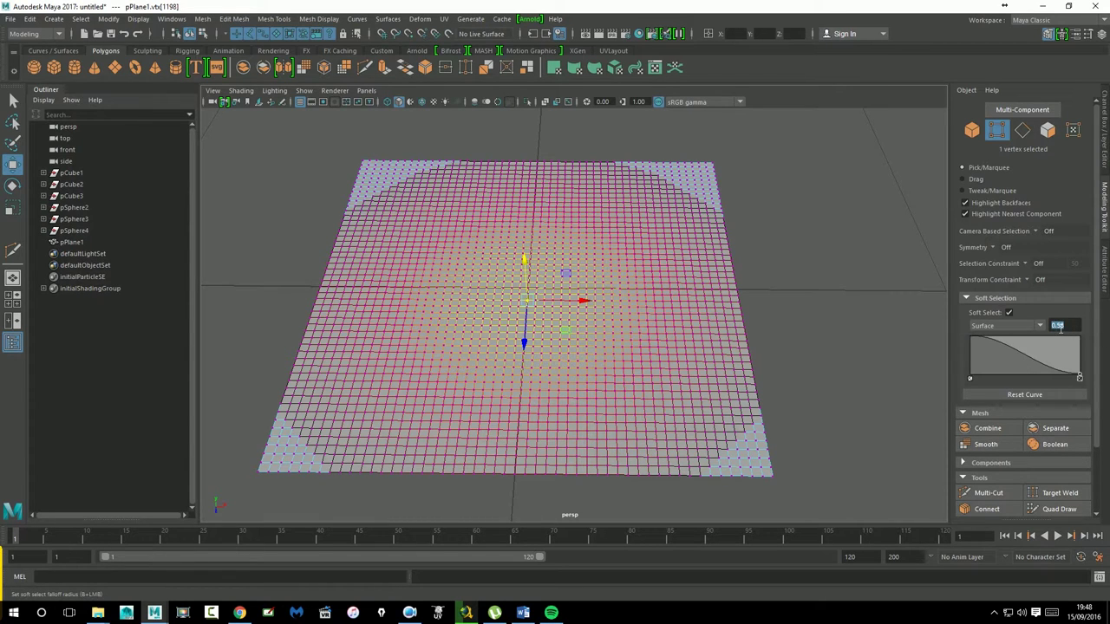
{"action": "type", "text": "0."}
{"action": "key", "text": "Return"}
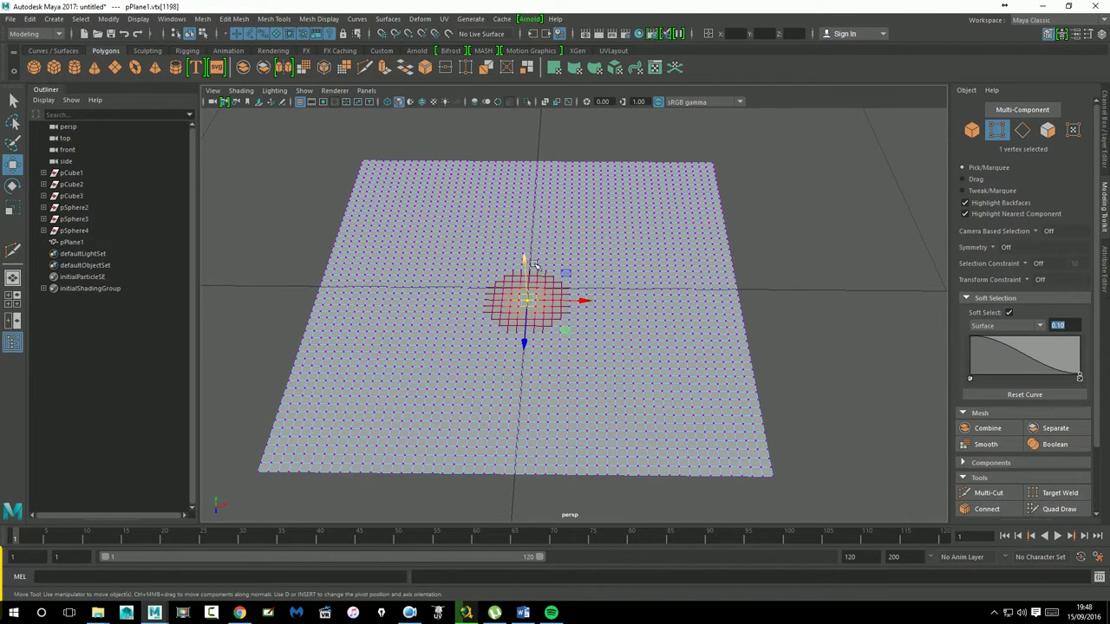
{"action": "left_click_drag", "start_coordinate": [534, 264], "coordinate": [528, 235]}
{"action": "key", "text": "ctrl+z"}
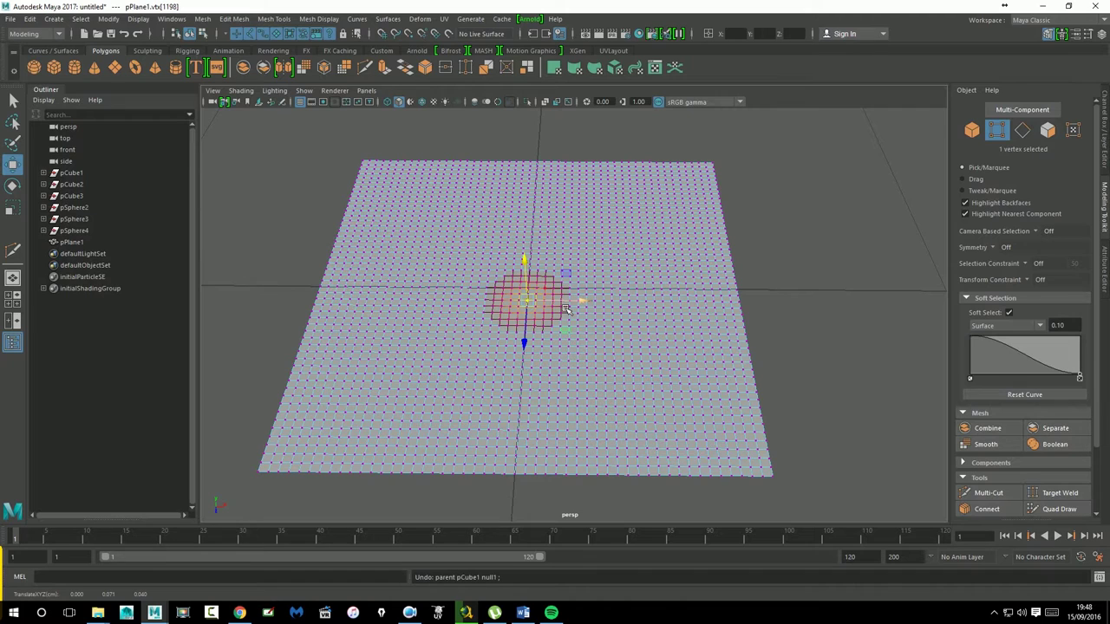
Shrink the falloff radius further, choose Volume falloff at 0.27, and return to Object Mode
{"action": "mouse_move", "coordinate": [538, 308]}
{"action": "left_mouse_down"}
{"action": "mouse_move", "coordinate": [649, 311]}
{"action": "mouse_move", "coordinate": [572, 293]}
{"action": "mouse_move", "coordinate": [657, 285]}
{"action": "mouse_move", "coordinate": [577, 291]}
{"action": "mouse_move", "coordinate": [773, 290]}
{"action": "mouse_move", "coordinate": [631, 278]}
{"action": "mouse_move", "coordinate": [650, 272]}
{"action": "left_mouse_up"}
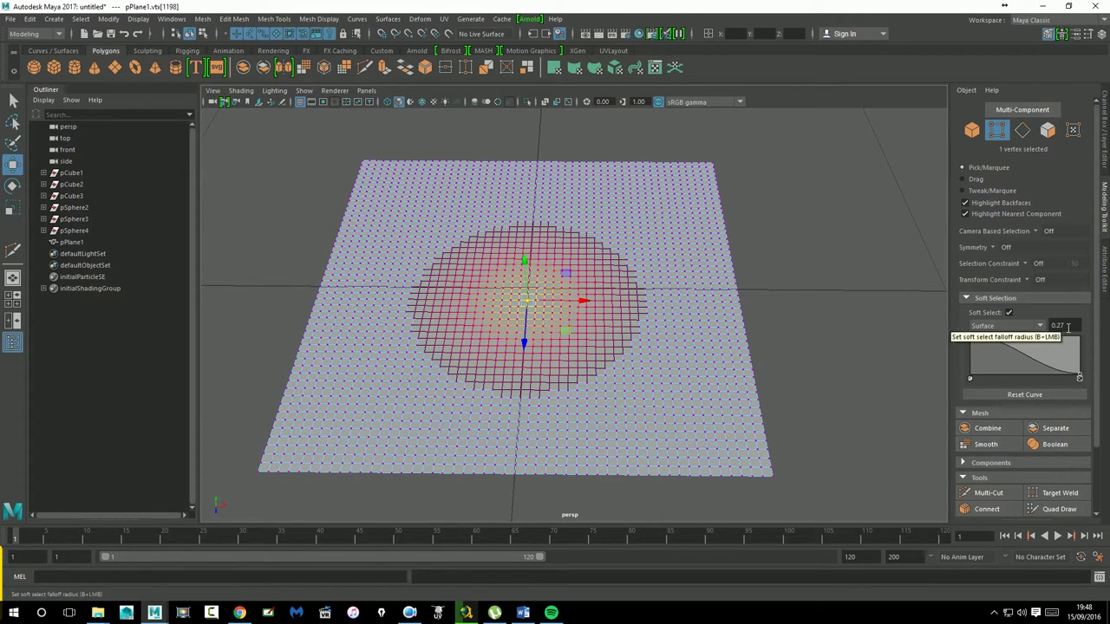
{"action": "left_click", "coordinate": [1006, 326]}
{"action": "left_click", "coordinate": [983, 339]}
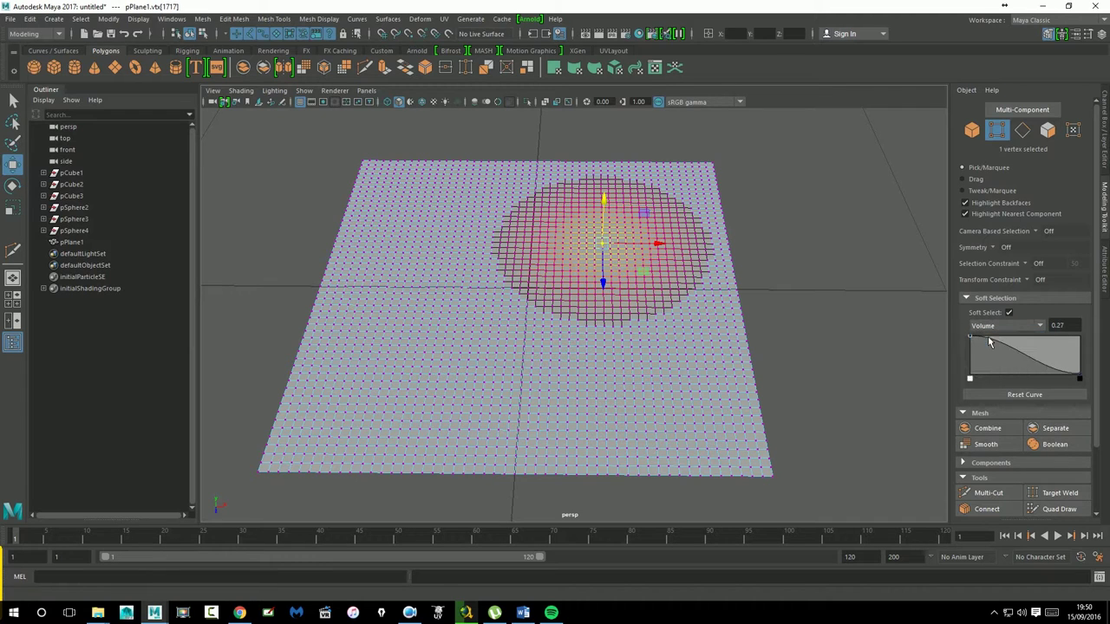
{"action": "right_click_drag", "start_coordinate": [488, 309], "coordinate": [532, 258]}
{"action": "scroll", "coordinate": [564, 290], "scroll_direction": "down", "scroll_amount": 3}
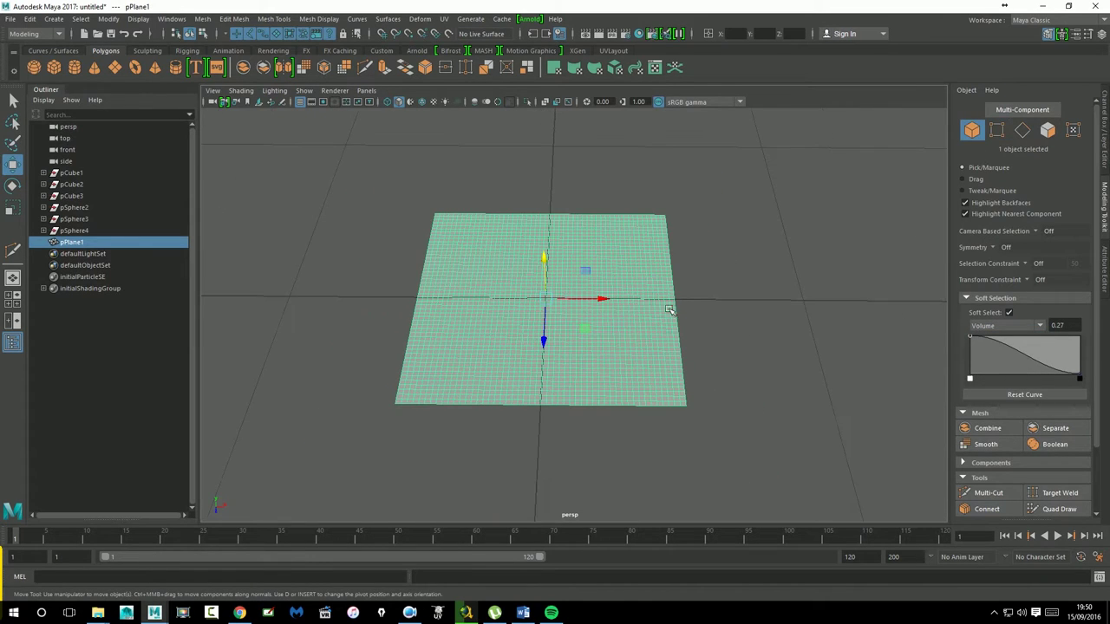
{"action": "key", "text": "Delete"}
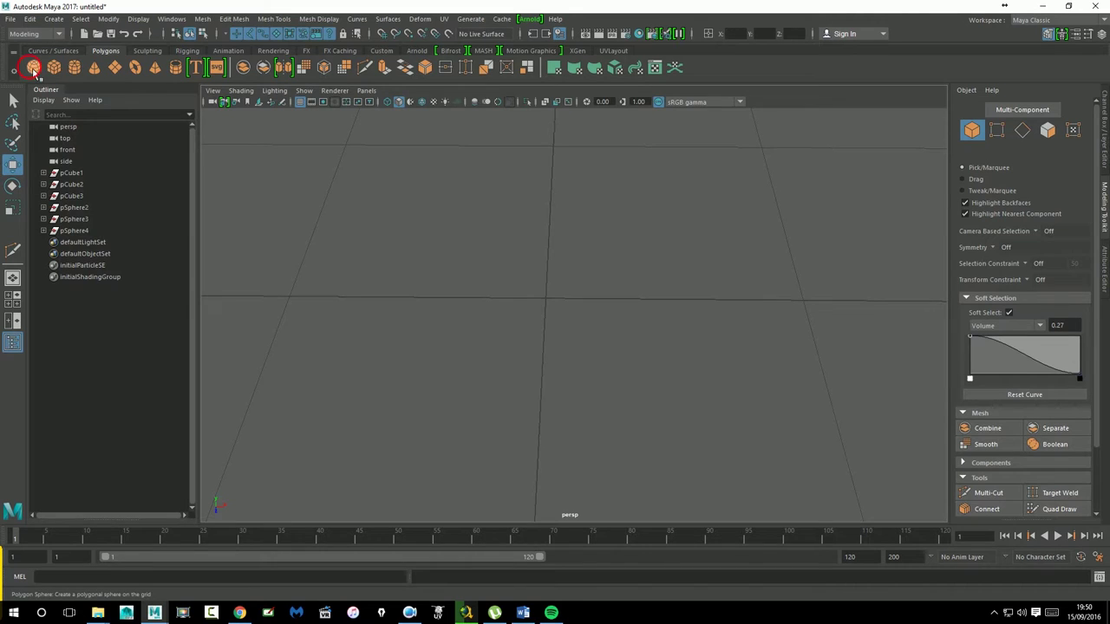
{"action": "left_click", "coordinate": [33, 68]}
{"action": "left_click_drag", "start_coordinate": [709, 389], "coordinate": [690, 404], "text": "alt"}
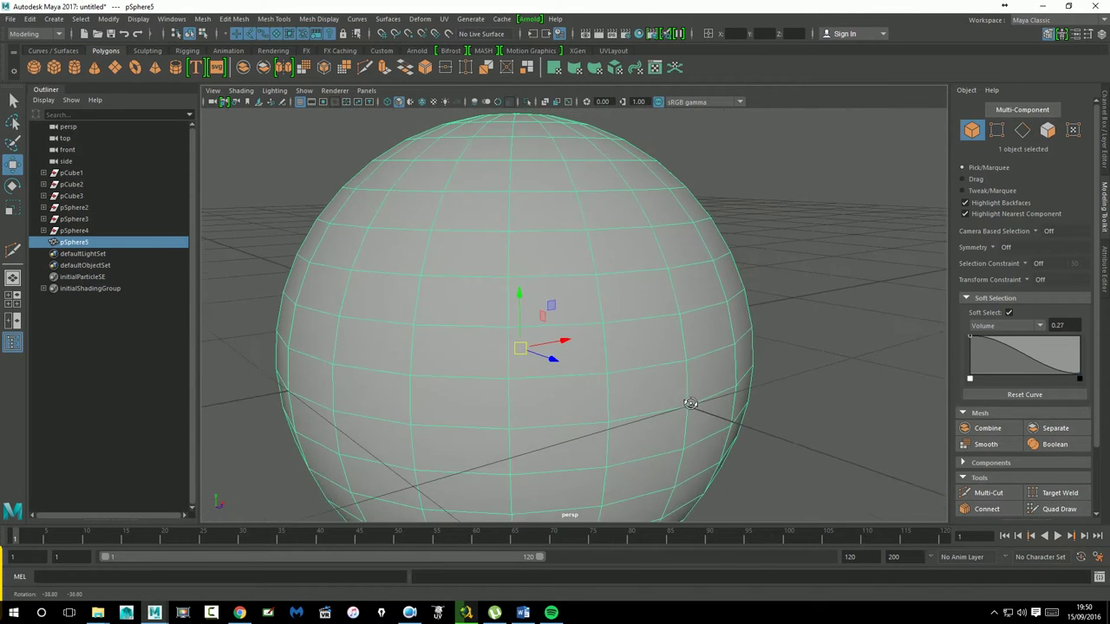
{"action": "right_click_drag", "start_coordinate": [666, 279], "coordinate": [669, 310]}
{"action": "left_click", "coordinate": [602, 425]}
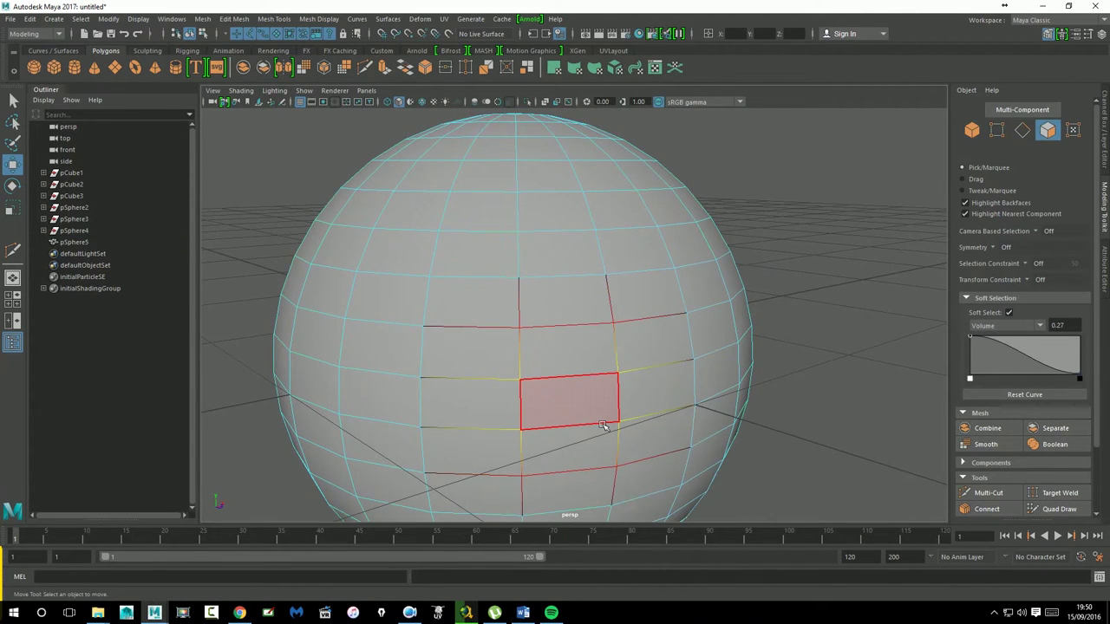
{"action": "key", "text": "b"}
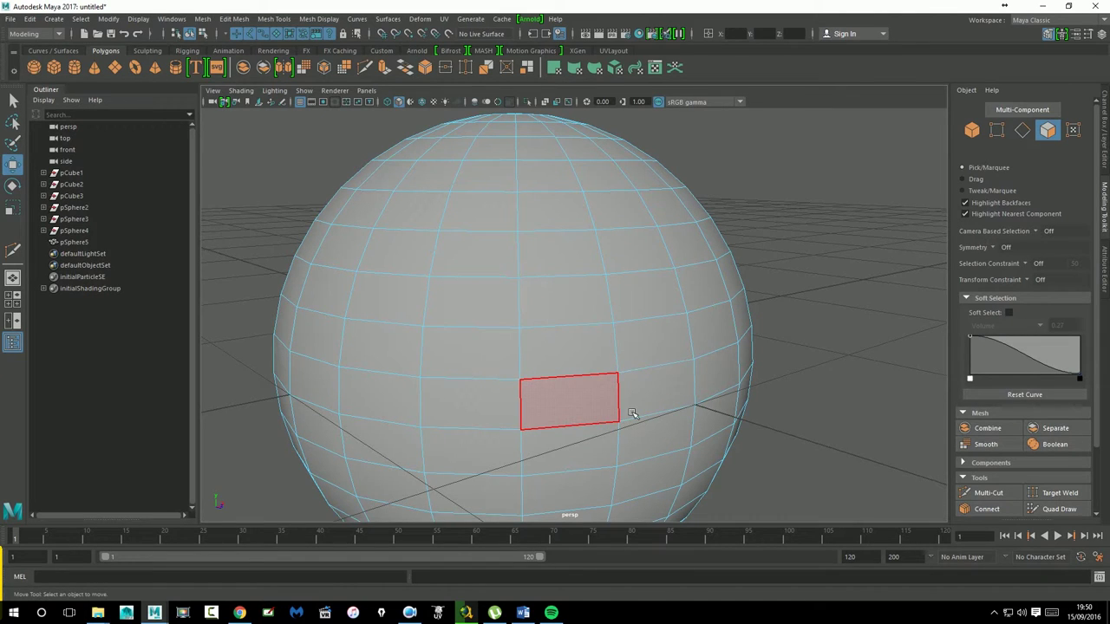
{"action": "left_click", "coordinate": [1009, 313]}
{"action": "left_click", "coordinate": [1009, 313]}
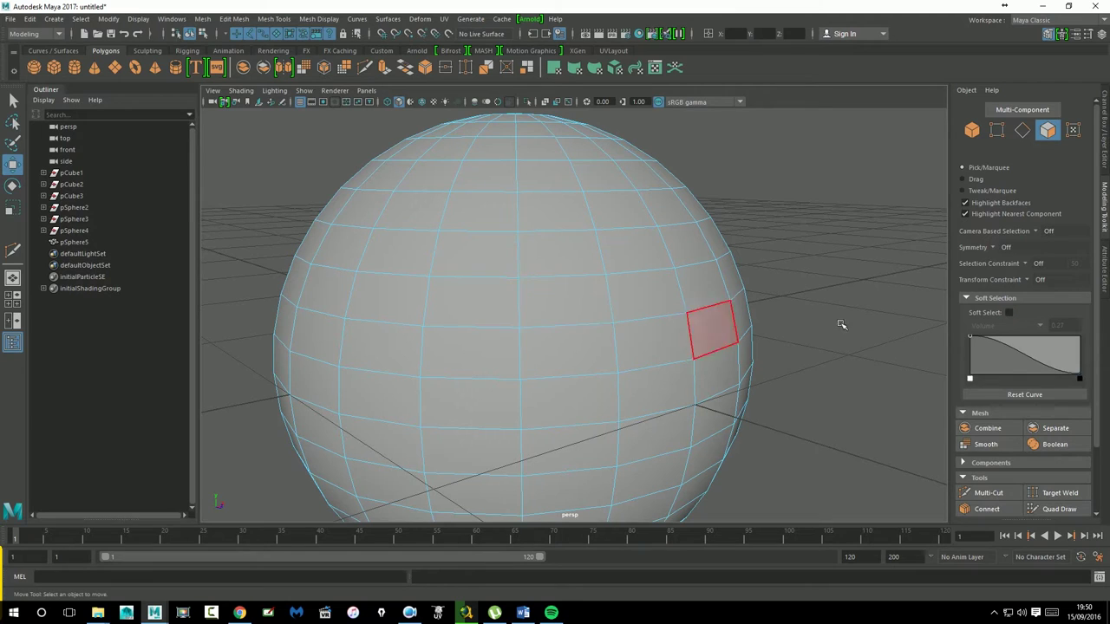
{"action": "key", "text": "b"}
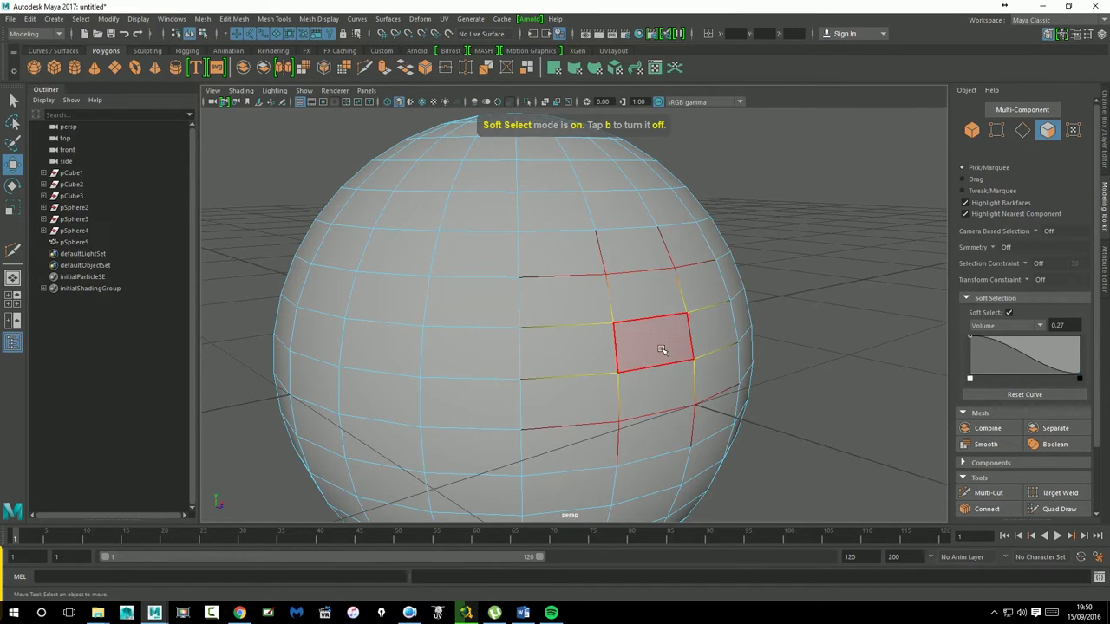
{"action": "key", "text": "b"}
Select a horizontal row of five adjacent faces on pSphere5
{"action": "left_click", "coordinate": [660, 362]}
{"action": "left_click", "coordinate": [581, 362], "text": "shift"}
{"action": "left_click", "coordinate": [503, 359], "text": "shift"}
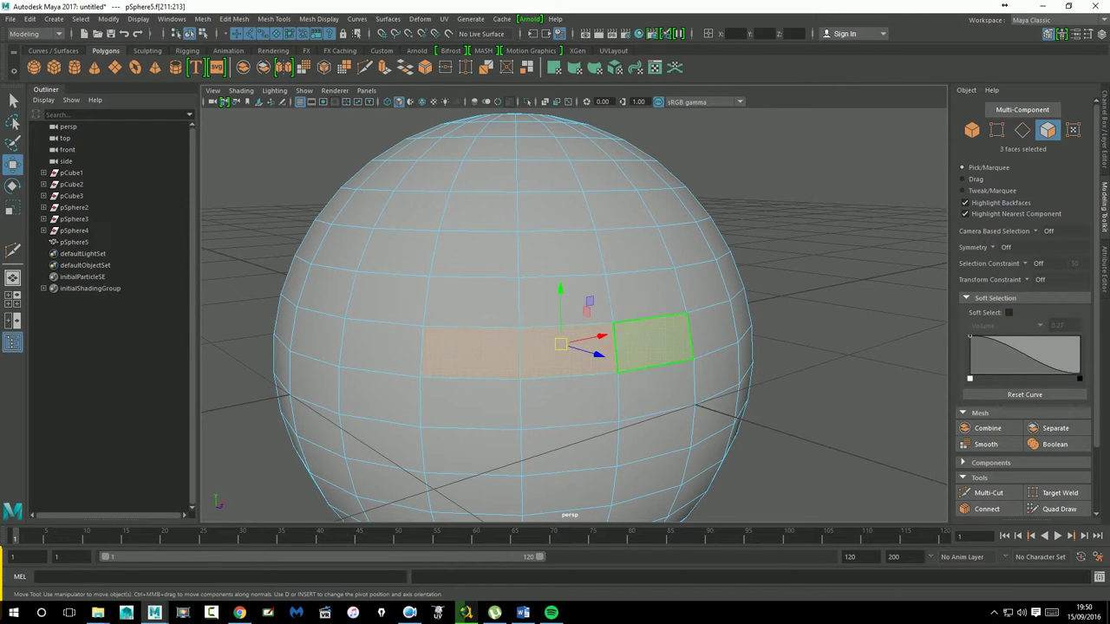
{"action": "left_click", "coordinate": [501, 427]}
{"action": "left_click", "coordinate": [589, 404], "text": "shift"}
{"action": "left_click", "coordinate": [659, 397], "text": "shift"}
{"action": "left_click", "coordinate": [728, 392], "text": "shift"}
{"action": "left_click_drag", "start_coordinate": [733, 394], "coordinate": [743, 426], "text": "alt"}
{"action": "left_click", "coordinate": [724, 377], "text": "shift"}
{"action": "left_click_drag", "start_coordinate": [724, 377], "coordinate": [763, 381], "text": "alt"}
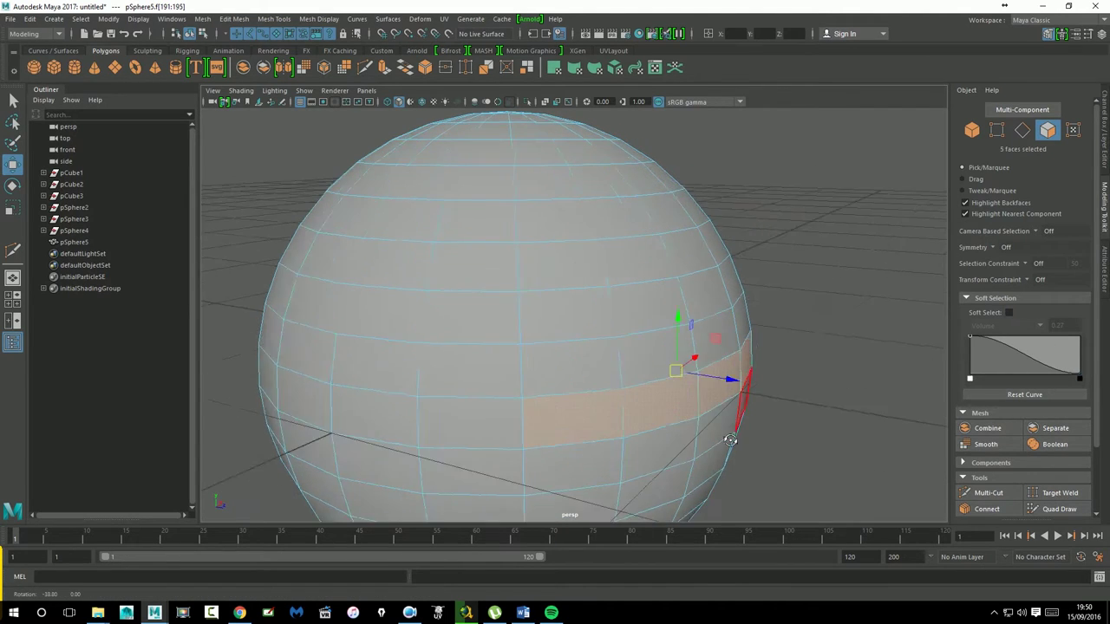
{"action": "scroll", "coordinate": [1004, 443], "scroll_direction": "down", "scroll_amount": 3}
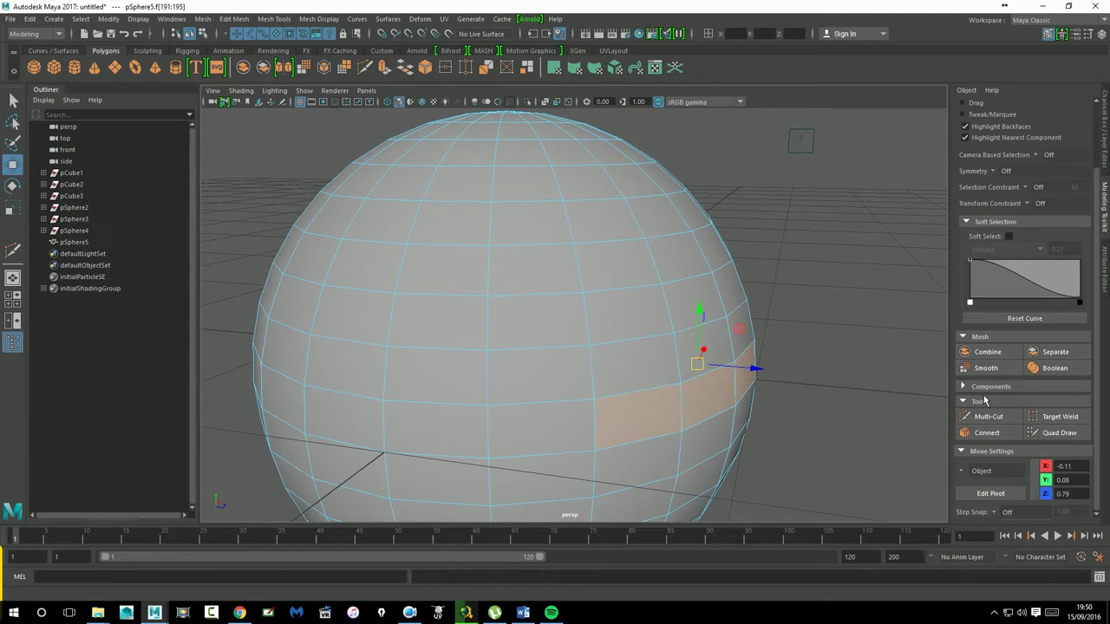
Extrude the five selected faces and push them into the sphere to form the slot
{"action": "left_click", "coordinate": [984, 387]}
{"action": "left_click", "coordinate": [986, 405]}
{"action": "mouse_move", "coordinate": [716, 393]}
{"action": "left_mouse_down"}
{"action": "mouse_move", "coordinate": [704, 350]}
{"action": "mouse_move", "coordinate": [678, 364]}
{"action": "mouse_move", "coordinate": [668, 312]}
{"action": "left_mouse_up"}
{"action": "left_click", "coordinate": [988, 489]}
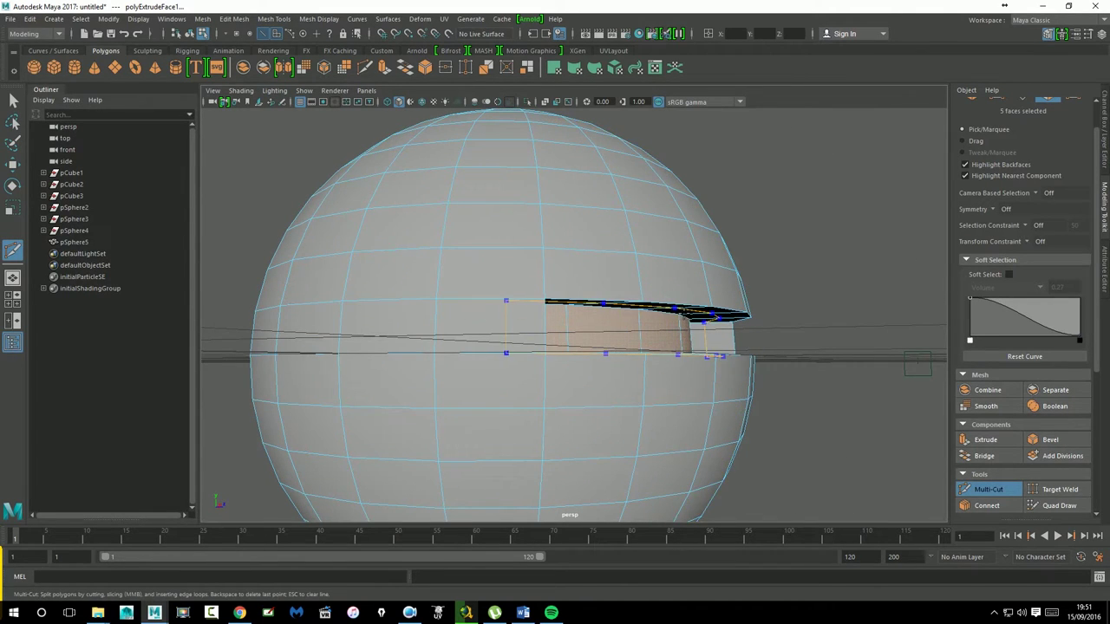
{"action": "left_click_drag", "start_coordinate": [805, 364], "coordinate": [806, 375], "text": "alt"}
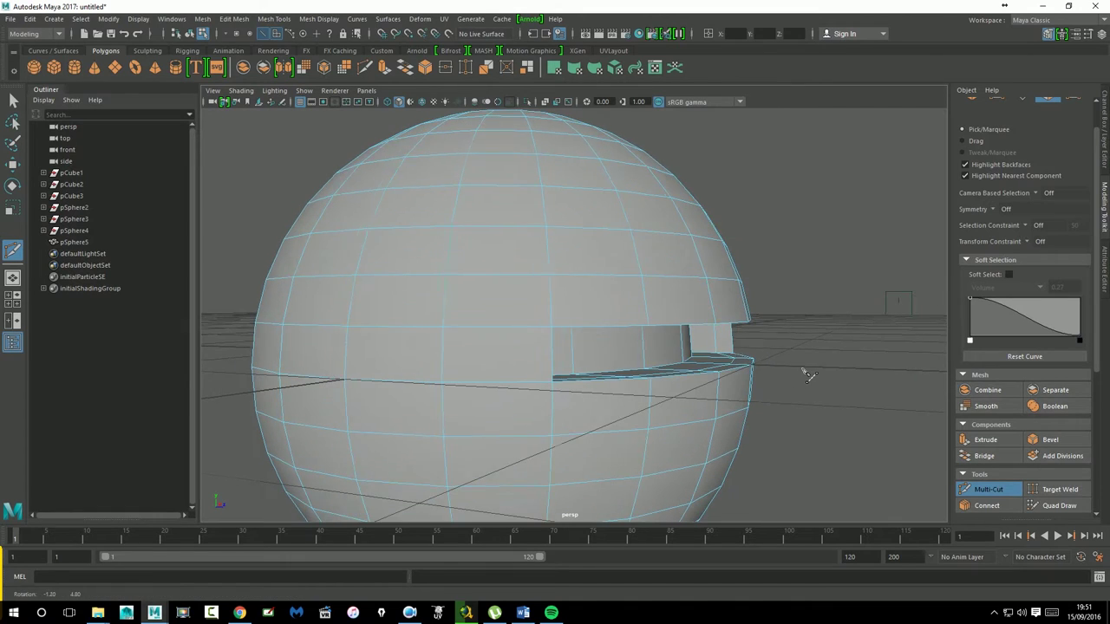
{"action": "left_click", "coordinate": [13, 164]}
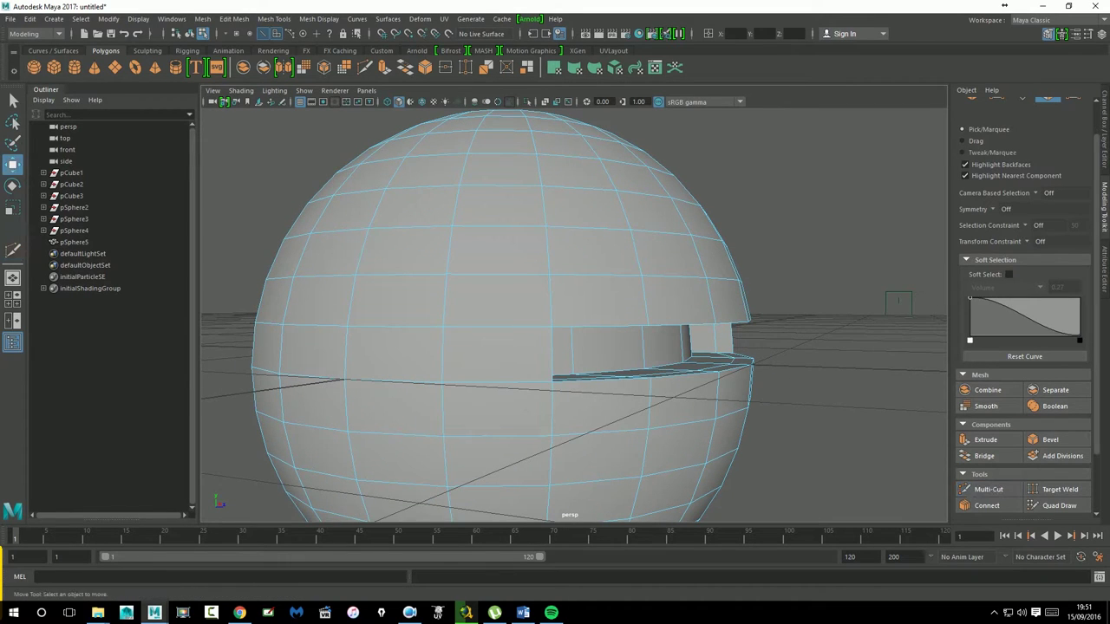
Select the slot's rim edges and scale them flatter in Y
{"action": "right_click_drag", "start_coordinate": [595, 280], "coordinate": [595, 251]}
{"action": "left_click", "coordinate": [607, 325]}
{"action": "left_click", "coordinate": [729, 324], "text": "shift"}
{"action": "left_click_drag", "start_coordinate": [734, 325], "coordinate": [810, 364], "text": "alt"}
{"action": "left_click", "coordinate": [650, 352], "text": "shift"}
{"action": "left_click", "coordinate": [709, 347], "text": "shift"}
{"action": "left_click_drag", "start_coordinate": [709, 346], "coordinate": [758, 391], "text": "alt"}
{"action": "left_click", "coordinate": [722, 381], "text": "shift"}
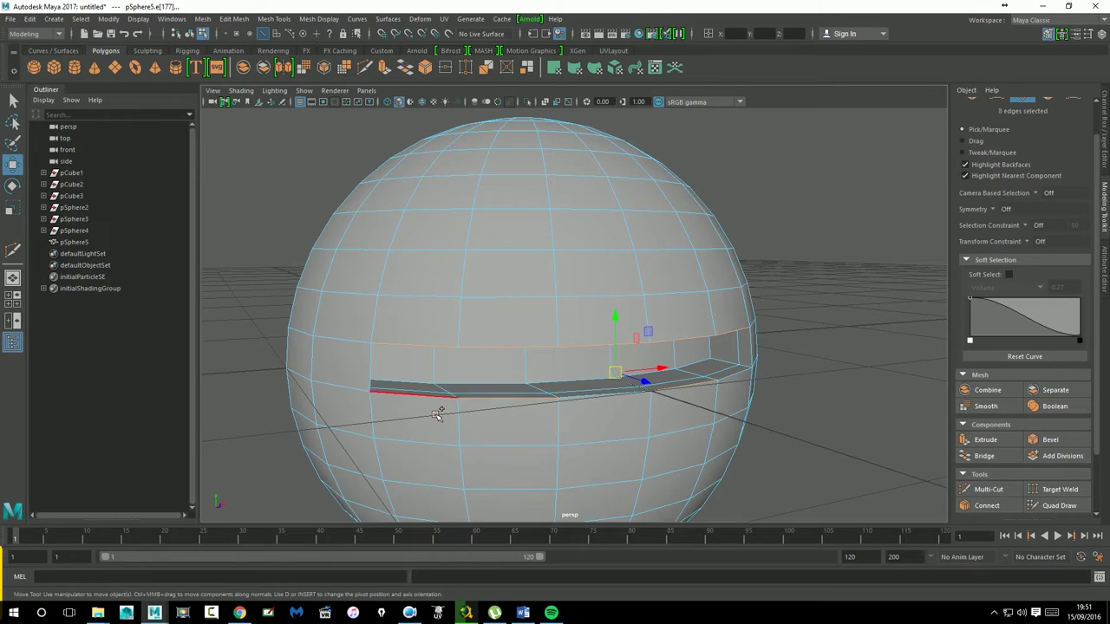
{"action": "left_click", "coordinate": [616, 400], "text": "shift"}
{"action": "key", "text": "r"}
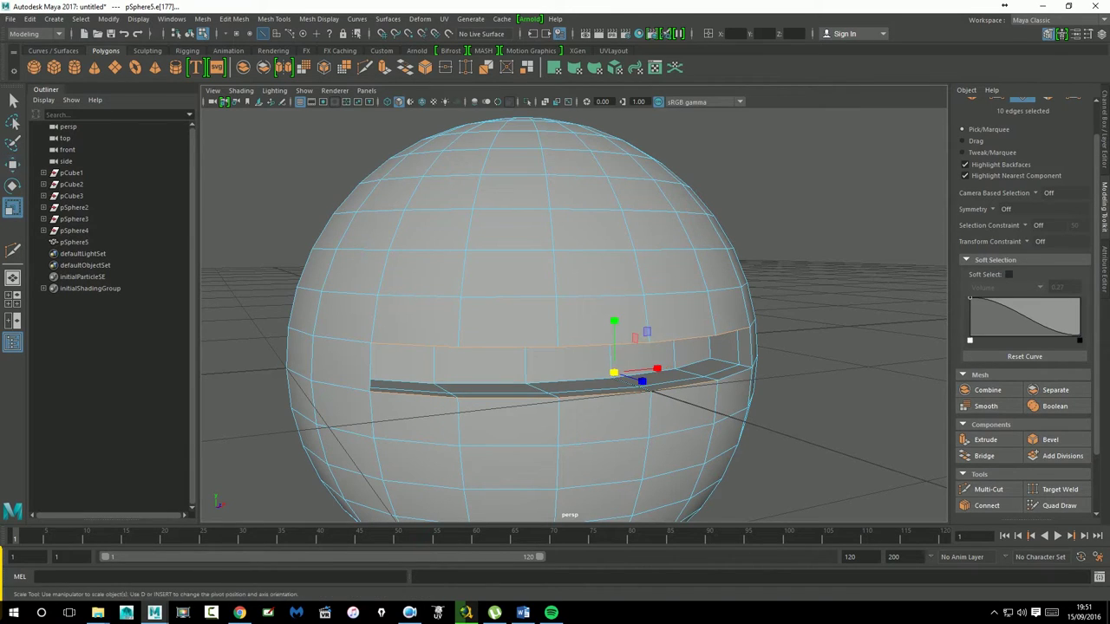
{"action": "left_click_drag", "start_coordinate": [624, 332], "coordinate": [626, 362]}
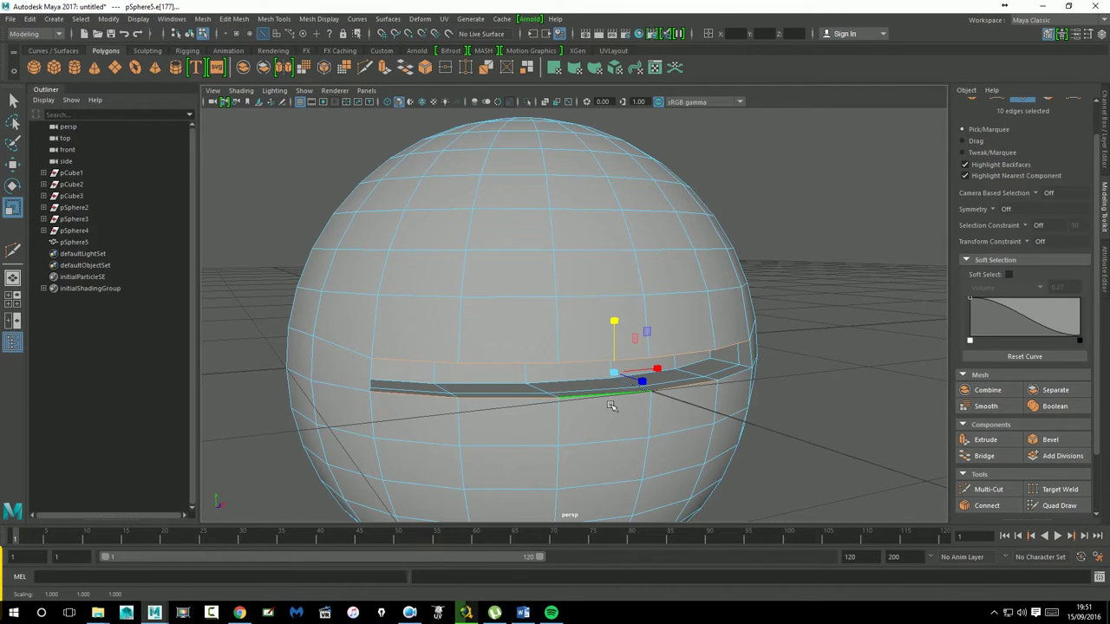
Select another set of rim edges and move them upward
{"action": "left_click", "coordinate": [465, 409]}
{"action": "left_click", "coordinate": [448, 407], "text": "shift"}
{"action": "left_click", "coordinate": [702, 392], "text": "shift"}
{"action": "left_click", "coordinate": [738, 384], "text": "shift"}
{"action": "left_click", "coordinate": [18, 166]}
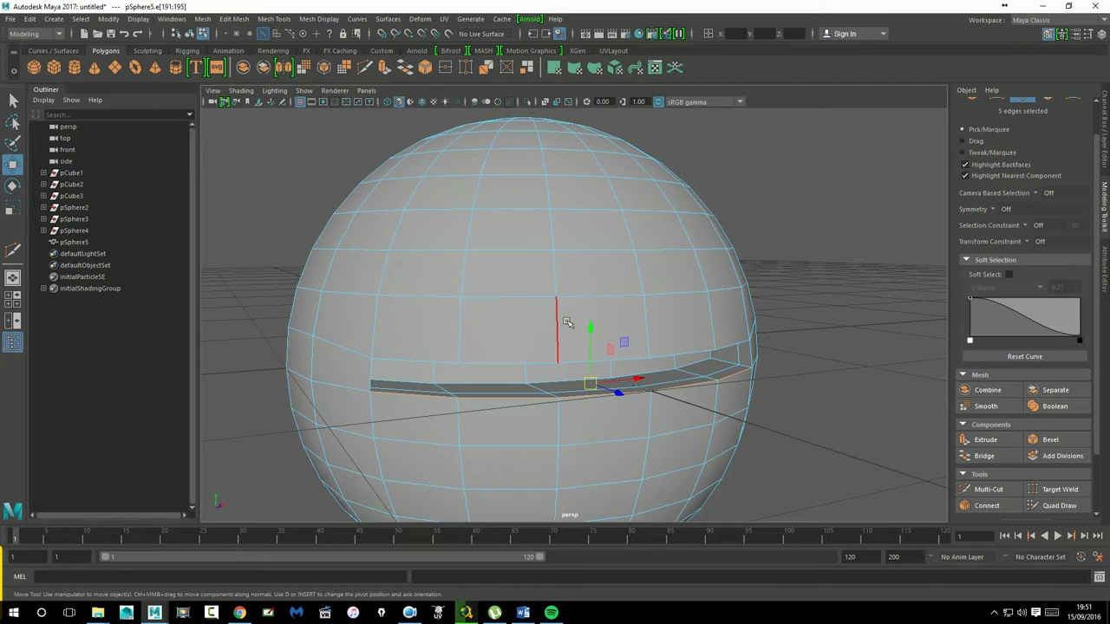
{"action": "mouse_move", "coordinate": [595, 340]}
{"action": "left_mouse_down"}
{"action": "mouse_move", "coordinate": [605, 320]}
{"action": "mouse_move", "coordinate": [674, 359]}
{"action": "mouse_move", "coordinate": [708, 348]}
{"action": "left_mouse_up"}
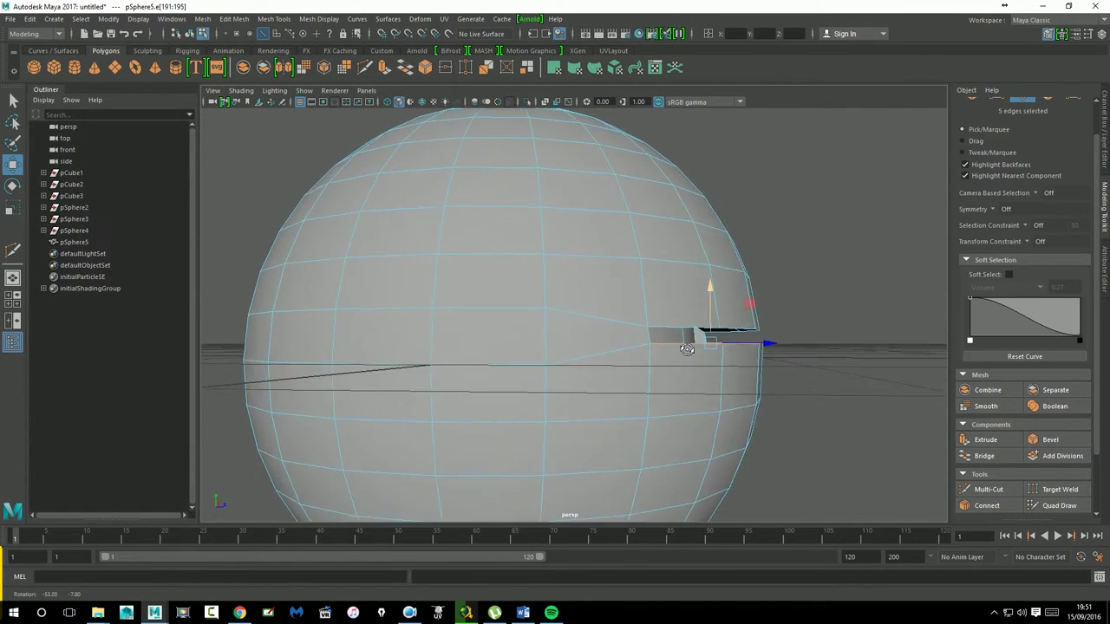
Turn on Soft Select with Volume falloff at 0.27
{"action": "left_click", "coordinate": [1008, 274]}
{"action": "scroll", "coordinate": [521, 308], "scroll_direction": "down", "scroll_amount": 1}
{"action": "scroll", "coordinate": [521, 308], "scroll_direction": "down", "scroll_amount": 2}
{"action": "scroll", "coordinate": [521, 307], "scroll_direction": "down", "scroll_amount": 2}
{"action": "mouse_move", "coordinate": [521, 308]}
{"action": "left_mouse_down", "text": "alt"}
{"action": "mouse_move", "coordinate": [565, 357]}
{"action": "mouse_move", "coordinate": [639, 341]}
{"action": "left_mouse_up", "text": "alt"}
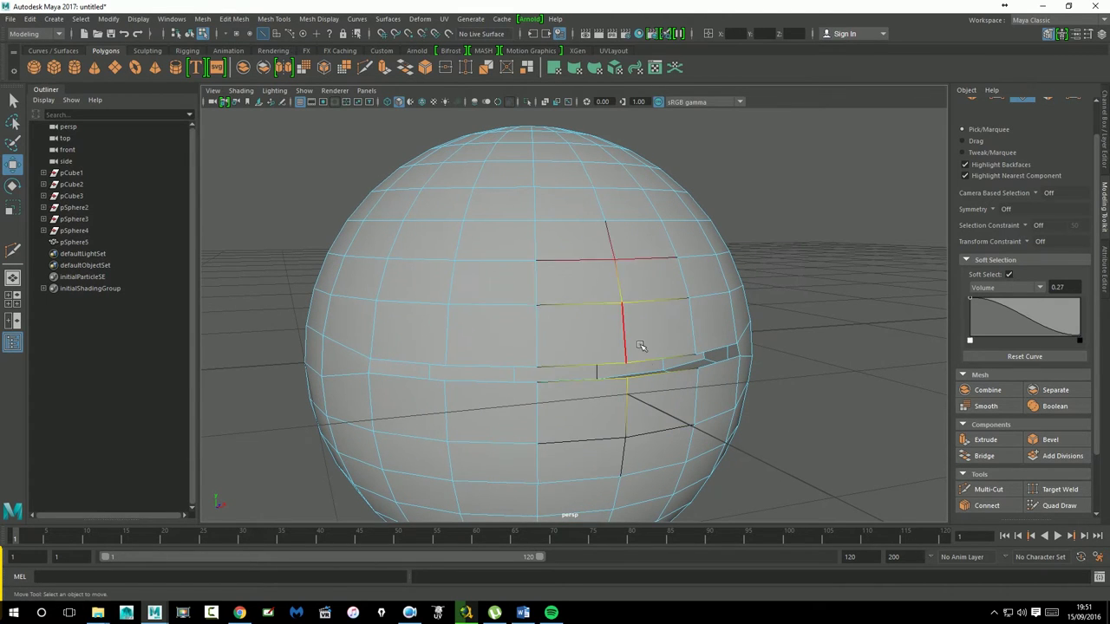
Set the soft-selection falloff mode to Surface and switch to Vertex mode
{"action": "left_click", "coordinate": [629, 362]}
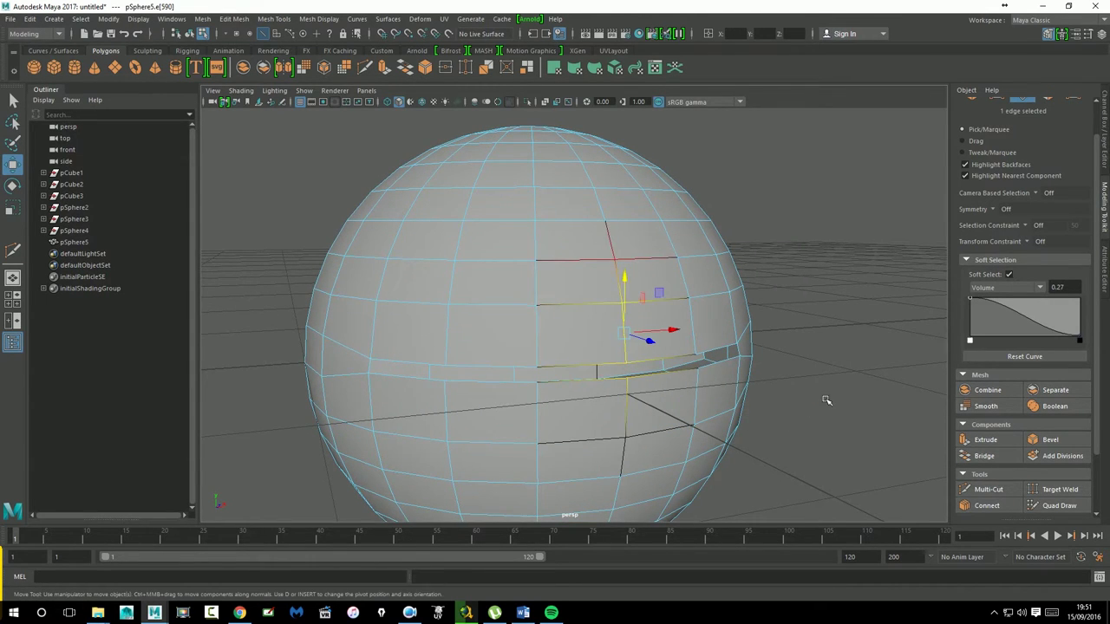
{"action": "left_click_drag", "start_coordinate": [825, 400], "coordinate": [696, 371], "text": "alt"}
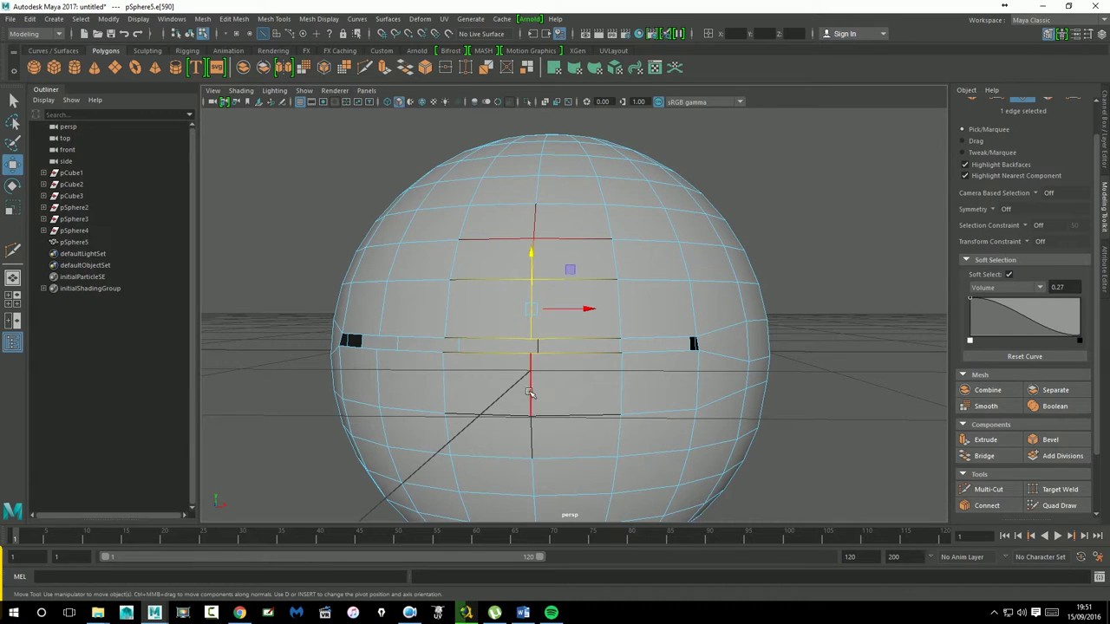
{"action": "left_click", "coordinate": [1006, 287]}
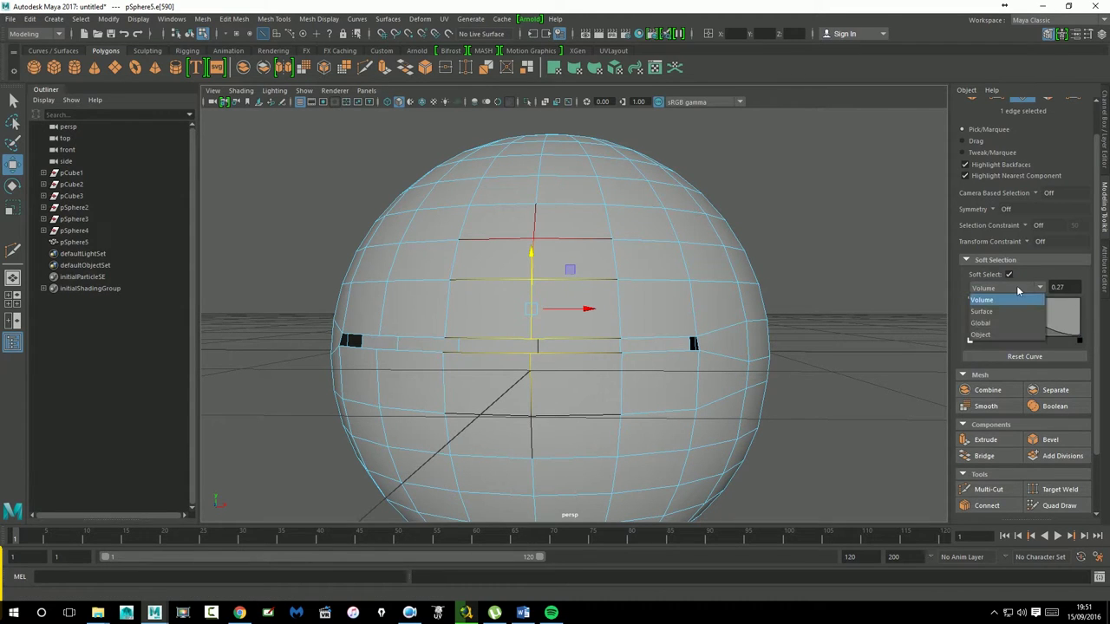
{"action": "left_click", "coordinate": [998, 310]}
{"action": "left_click_drag", "start_coordinate": [836, 261], "coordinate": [761, 303], "text": "alt"}
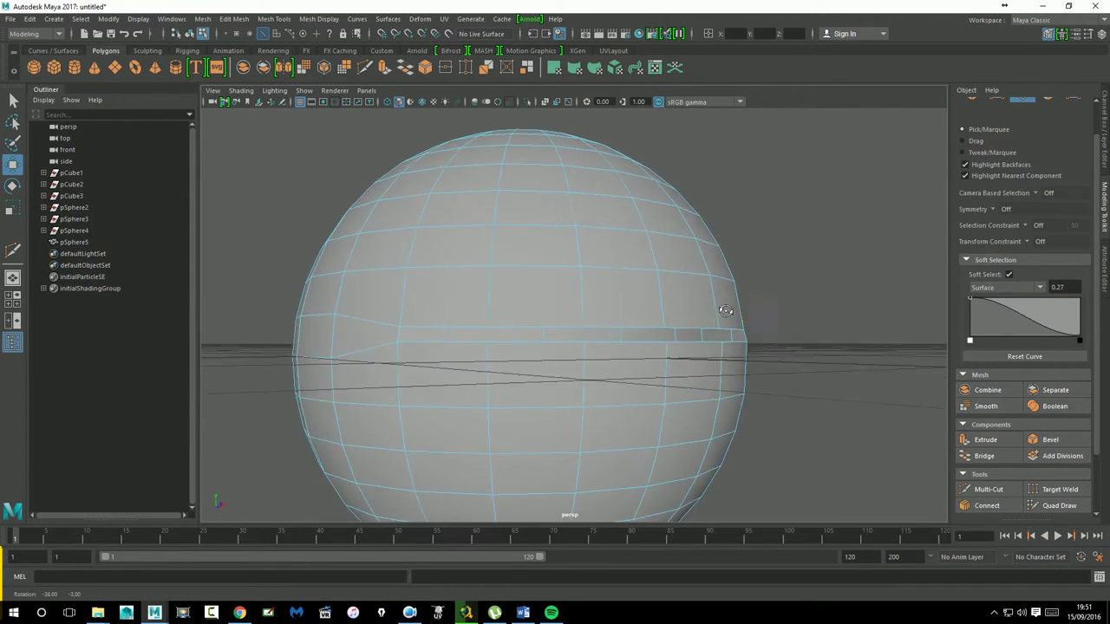
{"action": "left_click_drag", "start_coordinate": [760, 304], "coordinate": [686, 313], "text": "alt"}
{"action": "left_click", "coordinate": [625, 334]}
{"action": "right_click_drag", "start_coordinate": [635, 320], "coordinate": [570, 277]}
Select a rim vertex and adjust the falloff radius to 0.55
{"action": "left_click", "coordinate": [624, 343]}
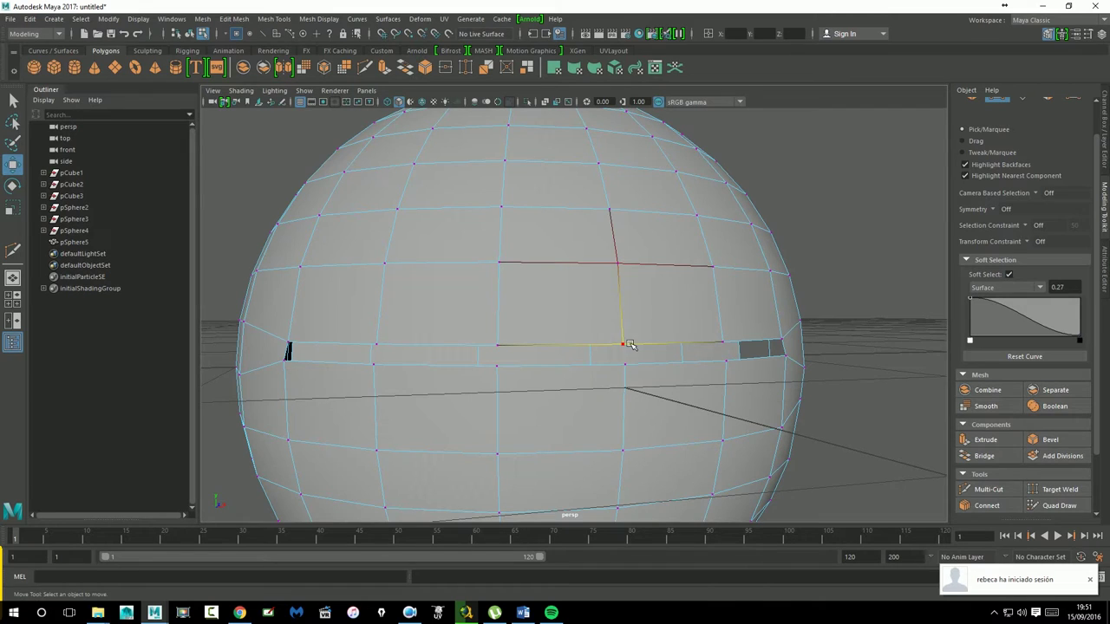
{"action": "middle_click_drag", "start_coordinate": [630, 341], "coordinate": [805, 315]}
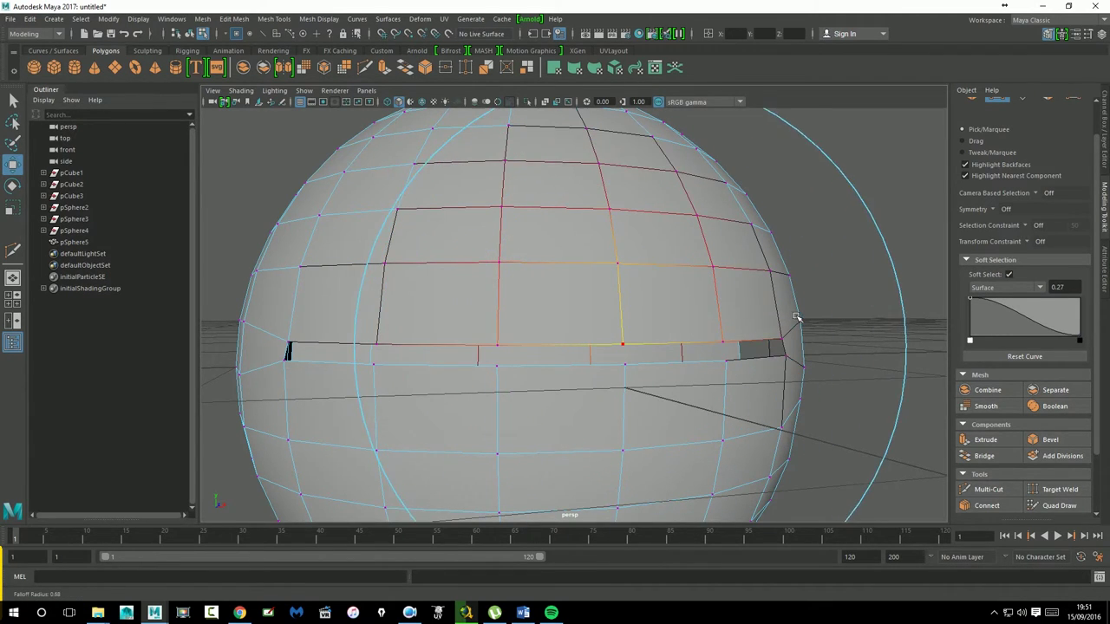
{"action": "left_click", "coordinate": [720, 340]}
{"action": "left_click", "coordinate": [634, 317]}
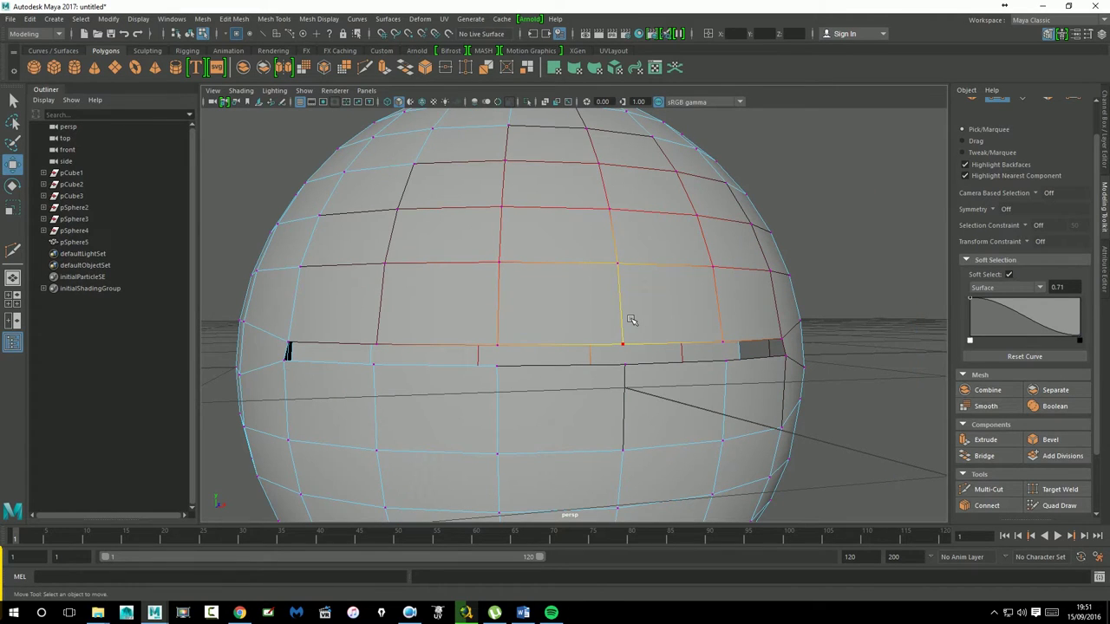
{"action": "mouse_move", "coordinate": [631, 324]}
{"action": "middle_mouse_down"}
{"action": "mouse_move", "coordinate": [567, 330]}
{"action": "mouse_move", "coordinate": [607, 336]}
{"action": "middle_mouse_up"}
Test-move the vertex above the slot and the one below it with Surface falloff, undoing each
{"action": "mouse_move", "coordinate": [628, 365]}
{"action": "left_mouse_down", "text": "alt"}
{"action": "mouse_move", "coordinate": [743, 350]}
{"action": "mouse_move", "coordinate": [736, 330]}
{"action": "left_mouse_up", "text": "alt"}
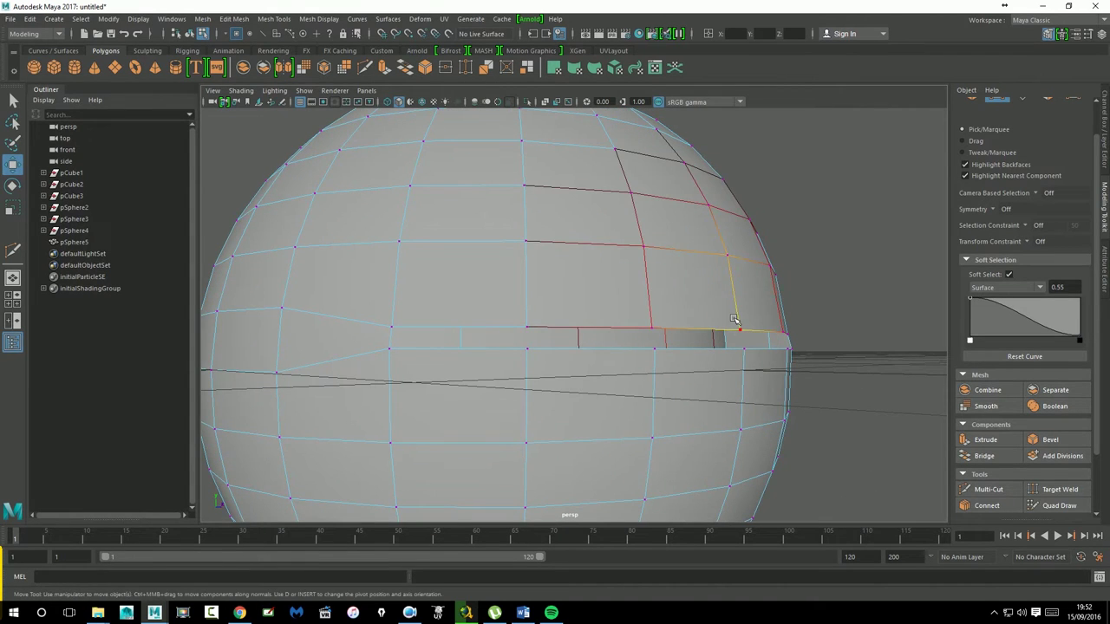
{"action": "left_click", "coordinate": [736, 331]}
{"action": "key", "text": "f"}
{"action": "mouse_move", "coordinate": [554, 309]}
{"action": "middle_mouse_down"}
{"action": "mouse_move", "coordinate": [588, 307]}
{"action": "mouse_move", "coordinate": [576, 274]}
{"action": "middle_mouse_up"}
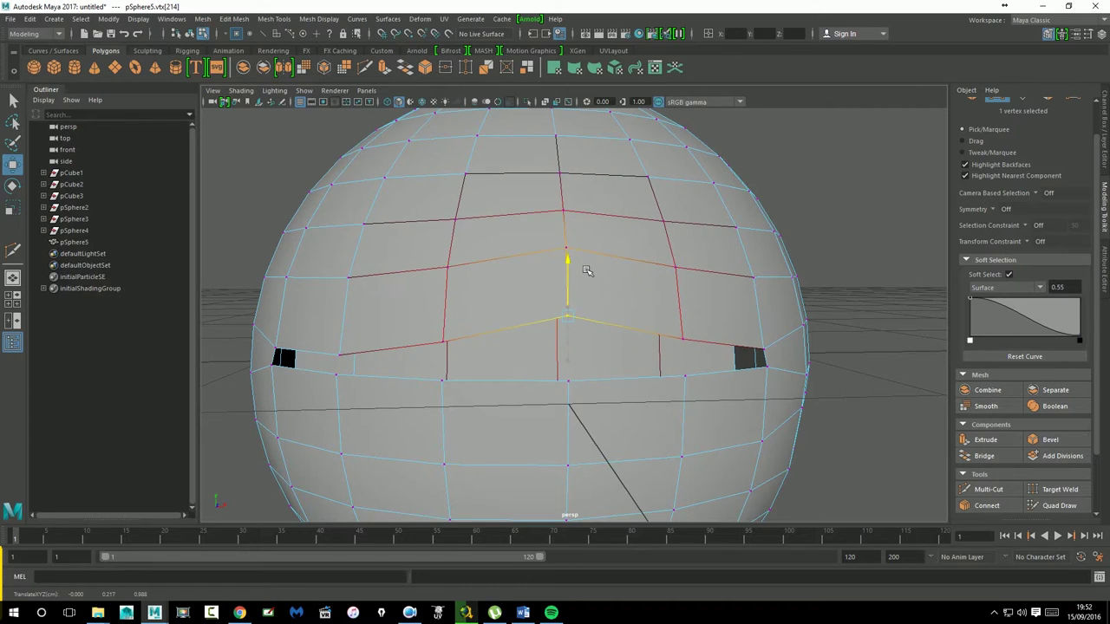
{"action": "key", "text": "ctrl+z"}
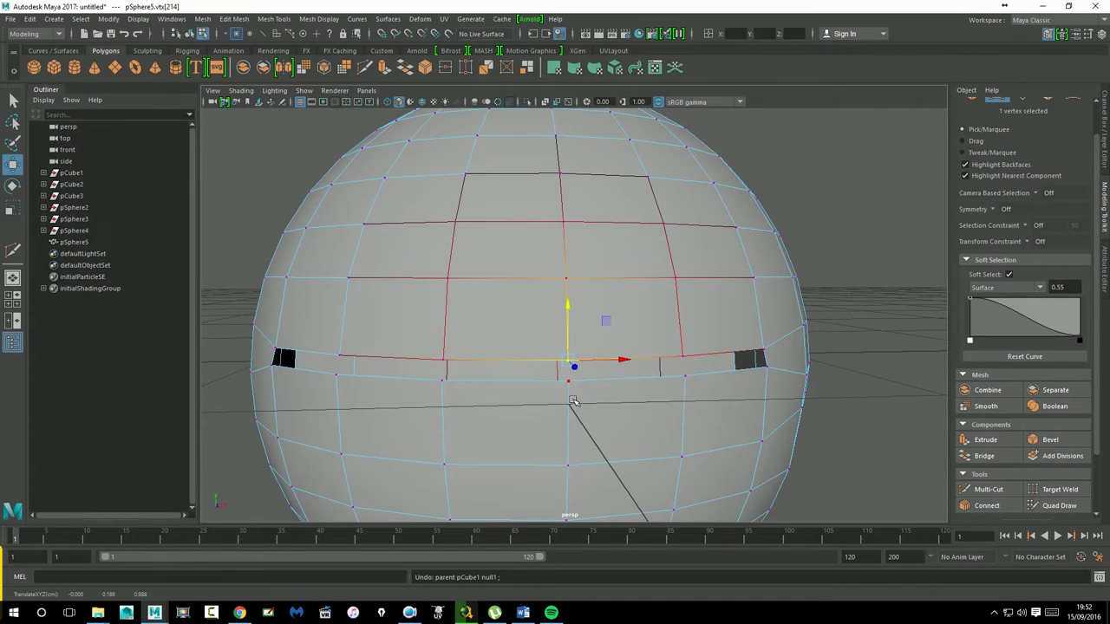
{"action": "left_click", "coordinate": [573, 401]}
{"action": "middle_click_drag", "start_coordinate": [579, 348], "coordinate": [579, 378]}
{"action": "key", "text": "ctrl+z"}
Switch falloff back to Volume and compare by pulling the vertex down, then undo
{"action": "left_click", "coordinate": [1018, 288]}
{"action": "left_click", "coordinate": [1006, 299]}
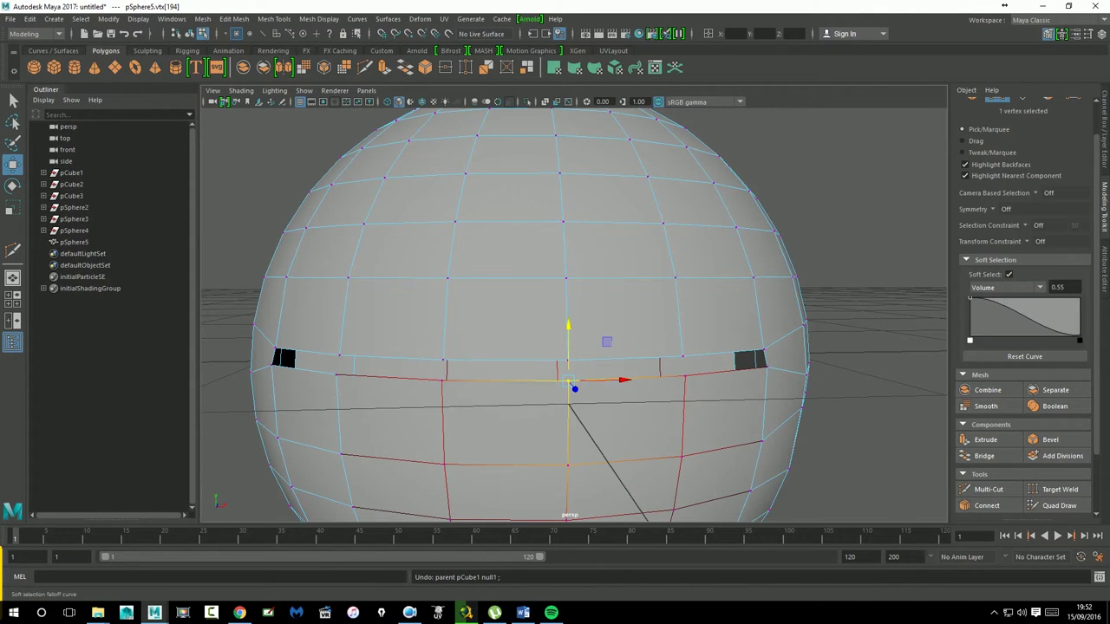
{"action": "middle_click_drag", "start_coordinate": [575, 341], "coordinate": [560, 412]}
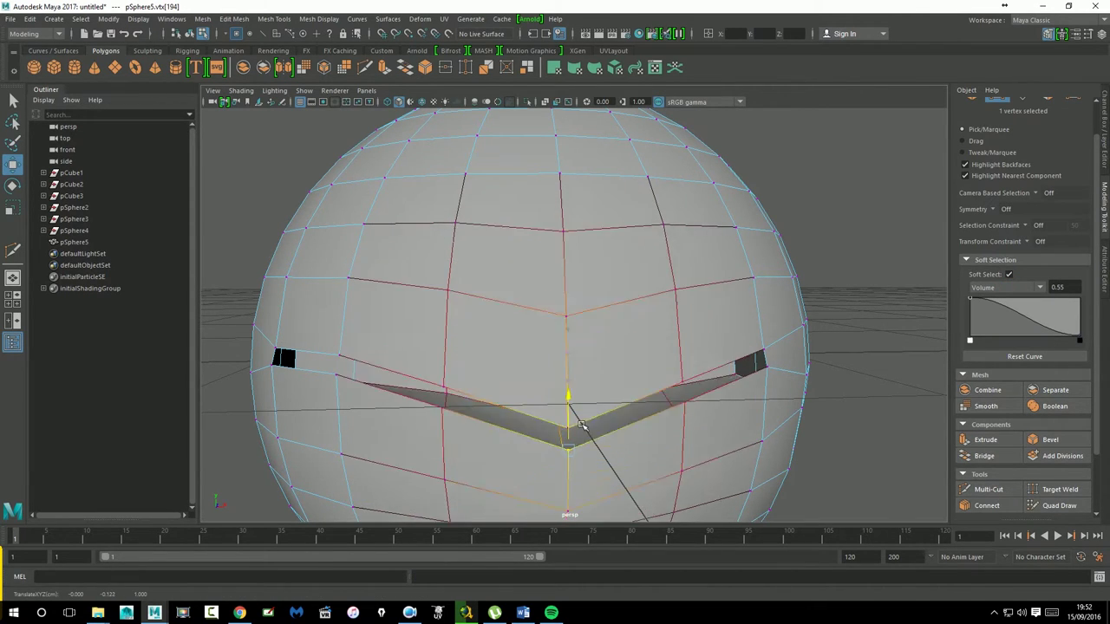
{"action": "key", "text": "ctrl+z"}
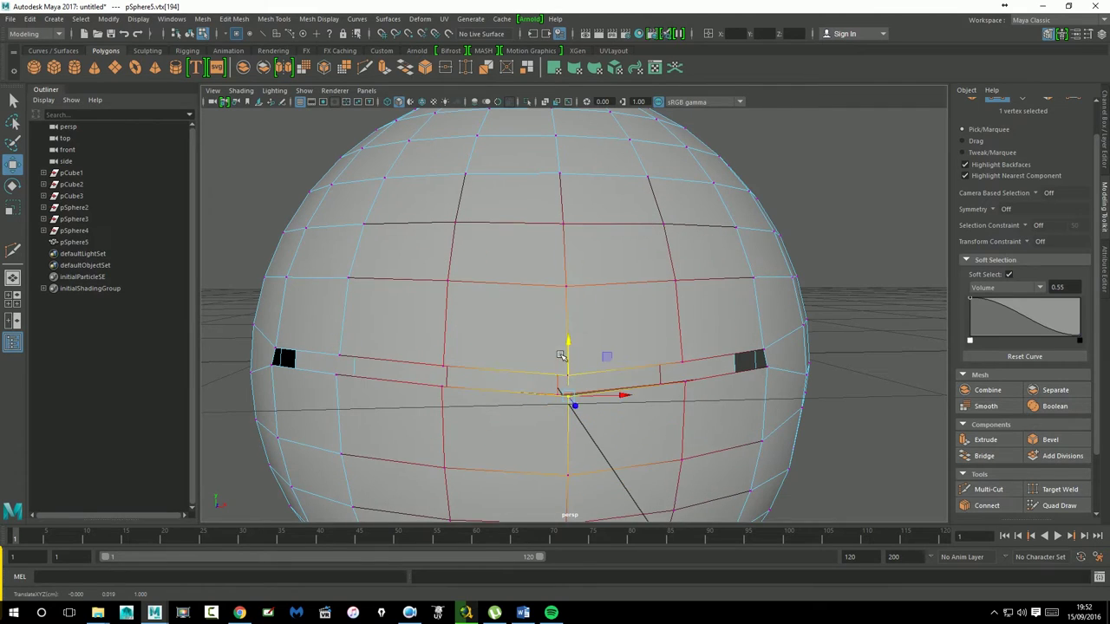
With Volume falloff, shift, raise and lower the vertex row above the slot, undoing the moves
{"action": "left_click", "coordinate": [566, 360]}
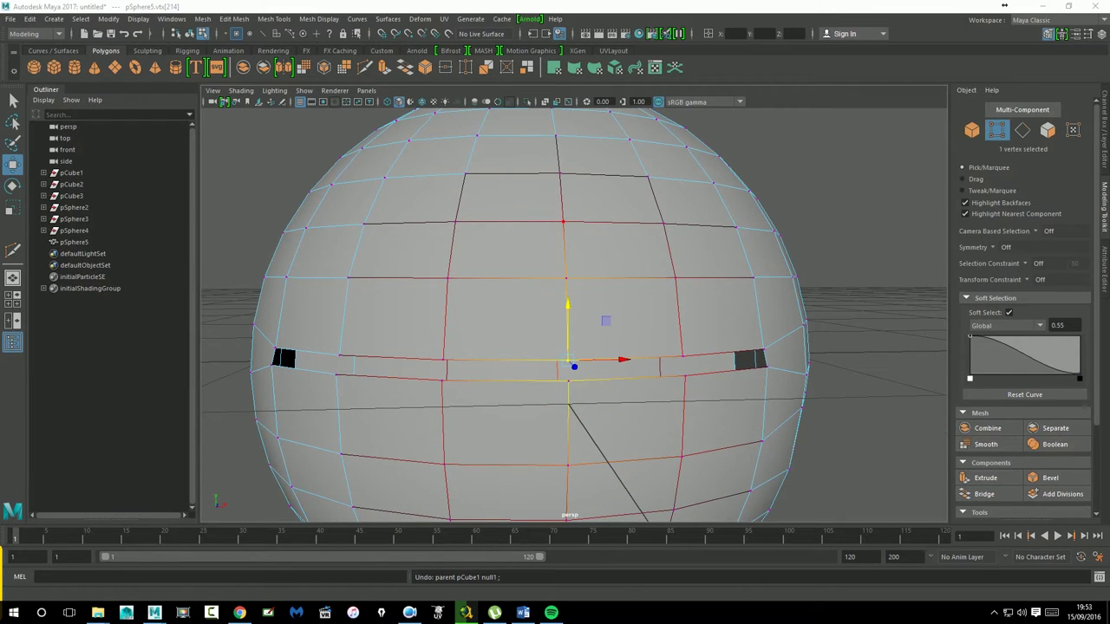
{"action": "left_click", "coordinate": [1006, 325]}
{"action": "left_click", "coordinate": [997, 336]}
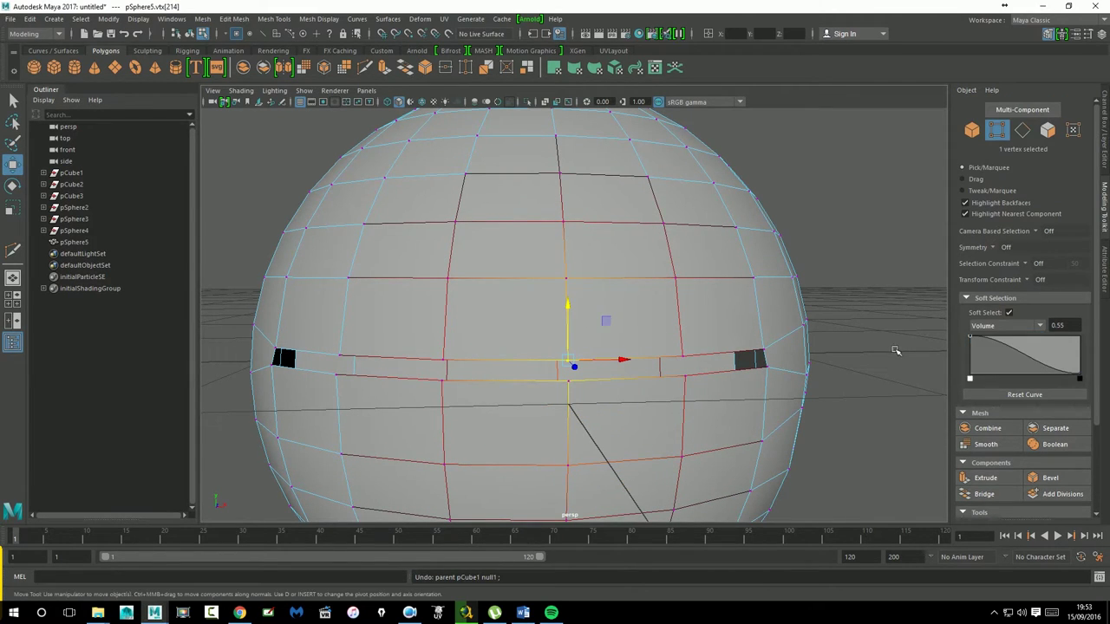
{"action": "scroll", "coordinate": [1101, 362], "scroll_direction": "down", "scroll_amount": 3}
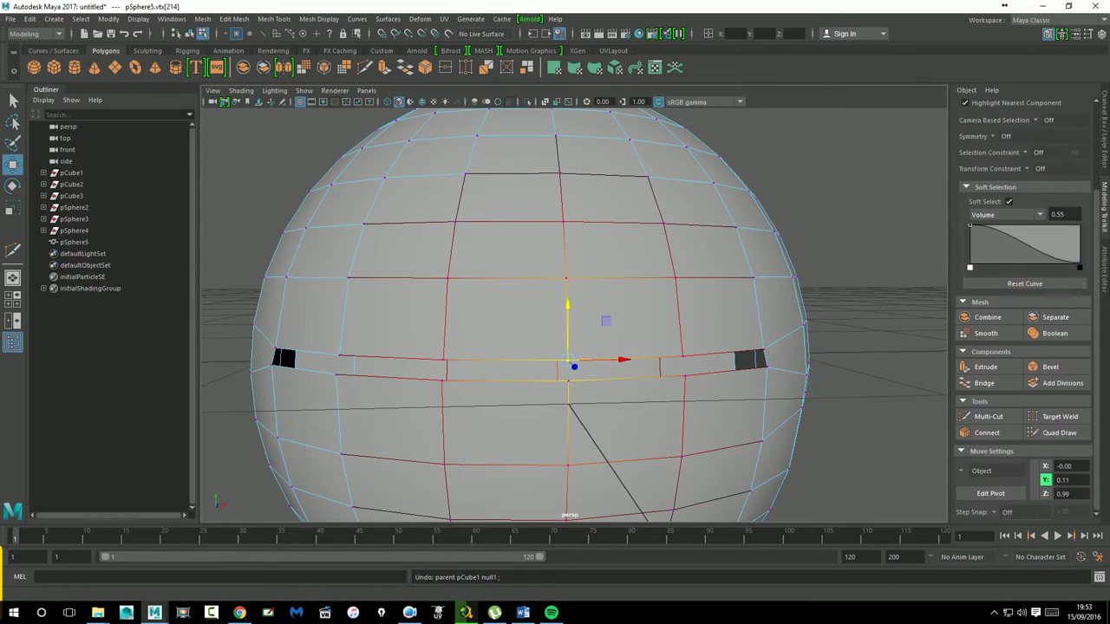
{"action": "left_click_drag", "start_coordinate": [628, 364], "coordinate": [675, 378]}
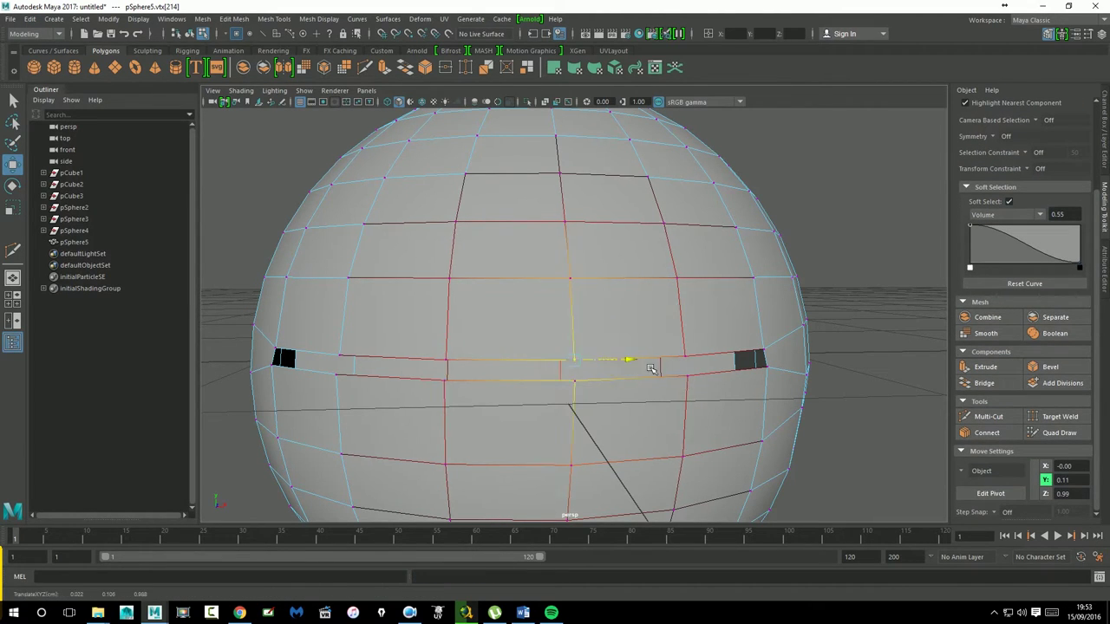
{"action": "key", "text": "ctrl+z"}
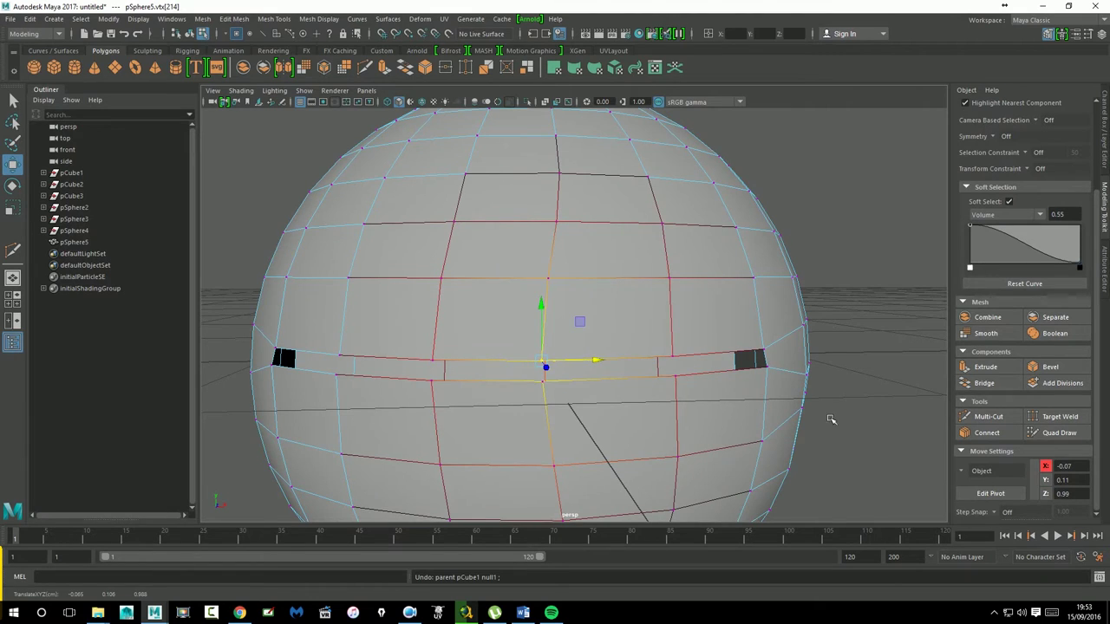
{"action": "left_click_drag", "start_coordinate": [569, 319], "coordinate": [574, 280]}
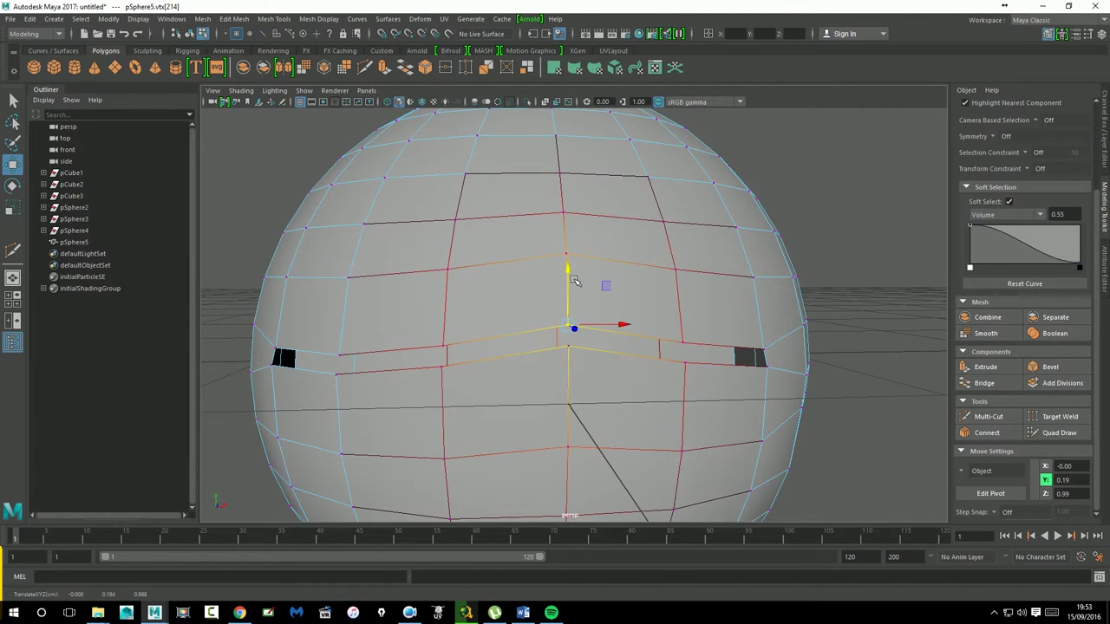
{"action": "left_click_drag", "start_coordinate": [622, 325], "coordinate": [693, 325]}
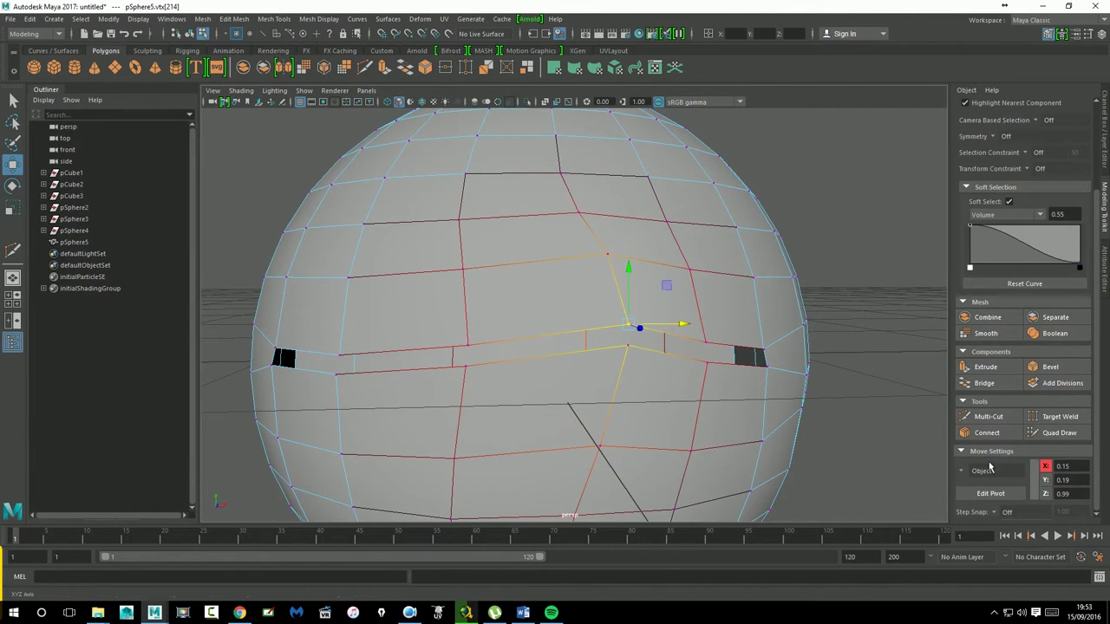
{"action": "left_click_drag", "start_coordinate": [1061, 479], "coordinate": [1055, 510], "text": "ctrl"}
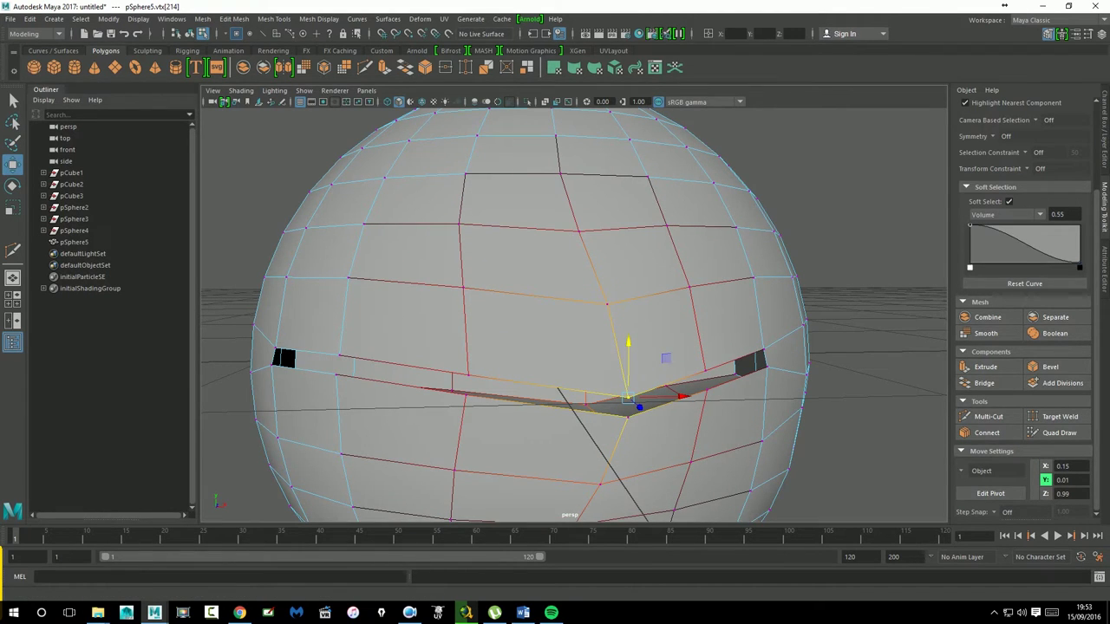
{"action": "key", "text": "ctrl+z"}
Try Object falloff, settle on Global, and pull the vertex to deform the sphere's side
{"action": "left_click", "coordinate": [1009, 336]}
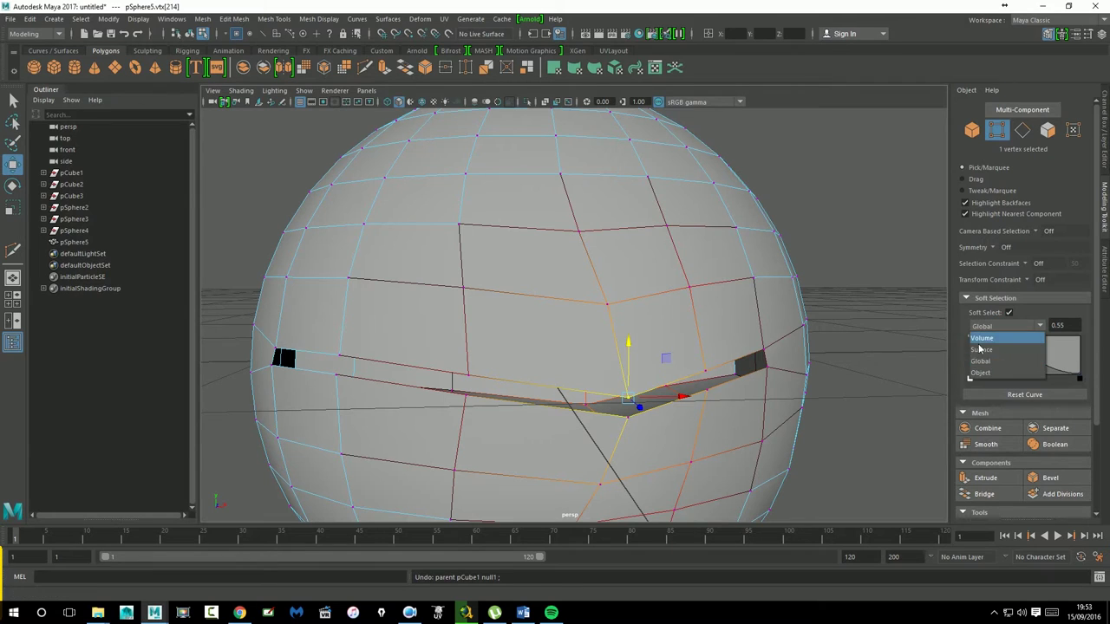
{"action": "left_click", "coordinate": [994, 370]}
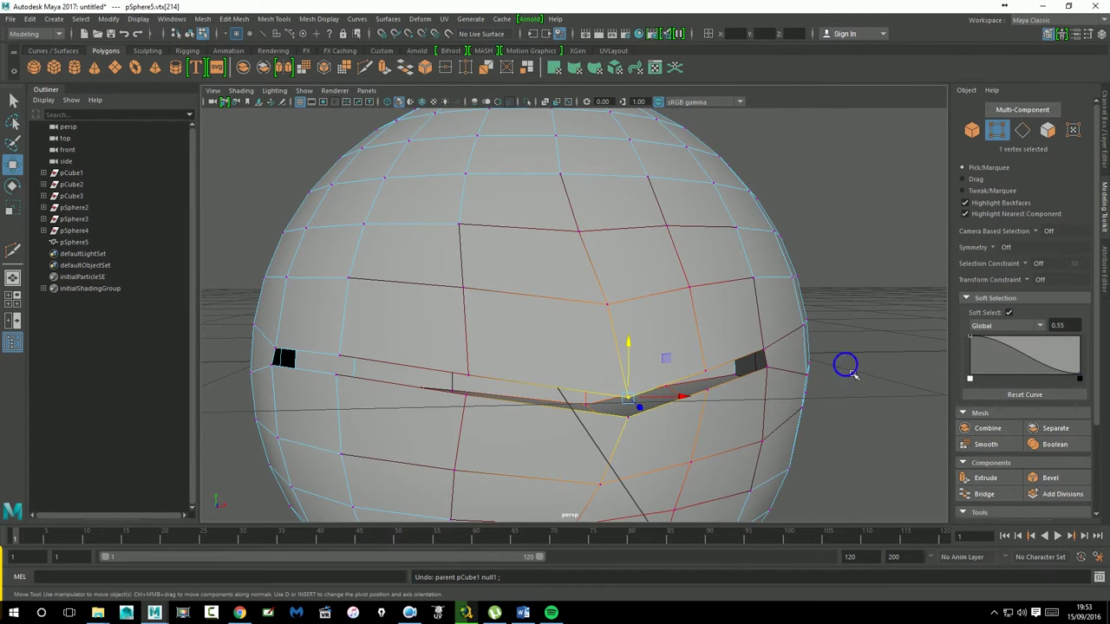
{"action": "scroll", "coordinate": [847, 367], "scroll_direction": "down", "scroll_amount": 3}
{"action": "left_click_drag", "start_coordinate": [847, 367], "coordinate": [815, 355], "text": "alt"}
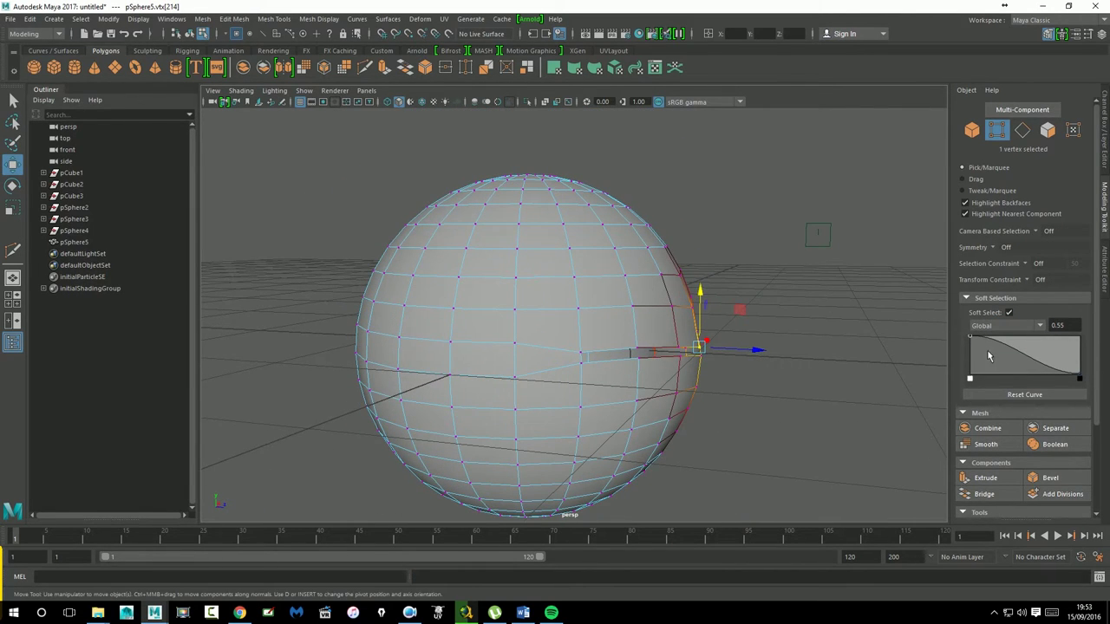
{"action": "left_click", "coordinate": [1010, 326]}
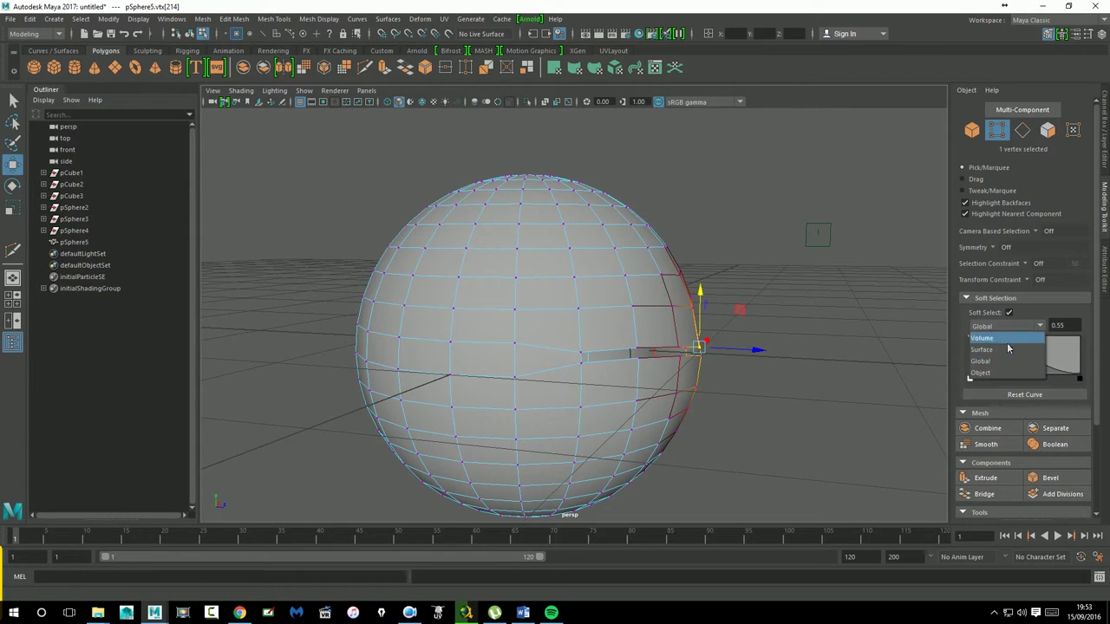
{"action": "left_click", "coordinate": [1003, 371]}
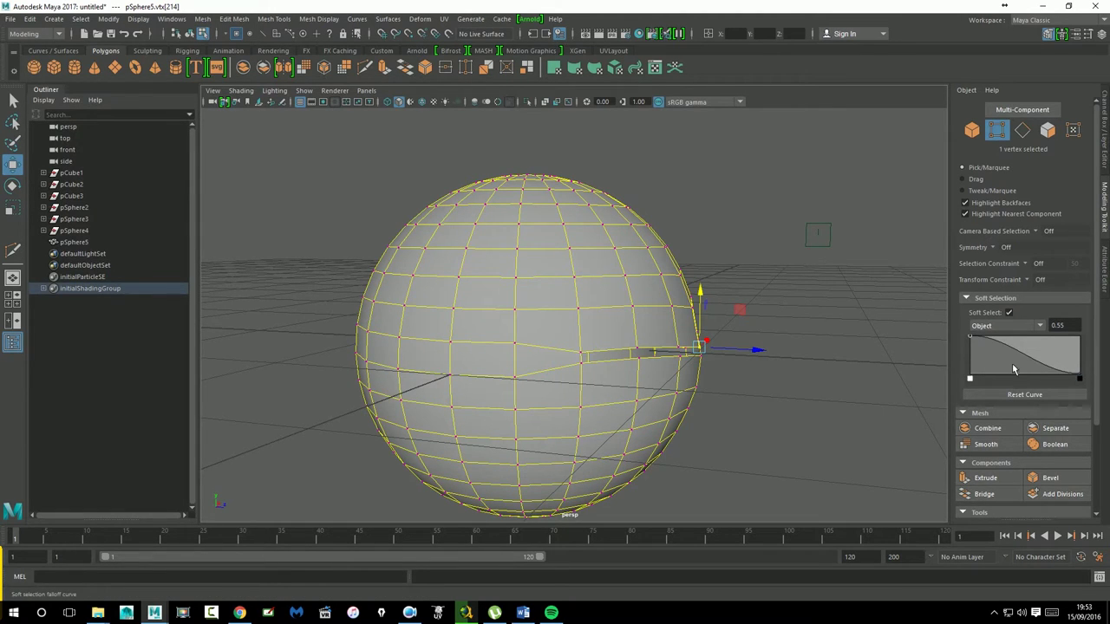
{"action": "left_click", "coordinate": [1003, 327]}
{"action": "left_click", "coordinate": [997, 362]}
{"action": "middle_click_drag", "start_coordinate": [792, 339], "coordinate": [887, 333]}
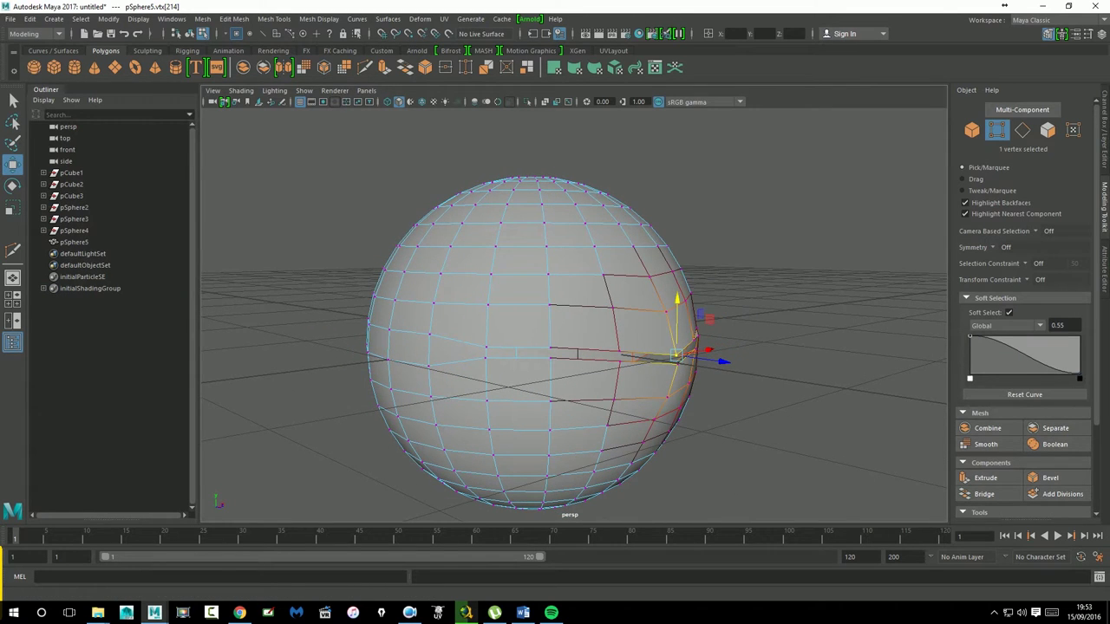
{"action": "left_click_drag", "start_coordinate": [875, 316], "coordinate": [759, 309], "text": "alt"}
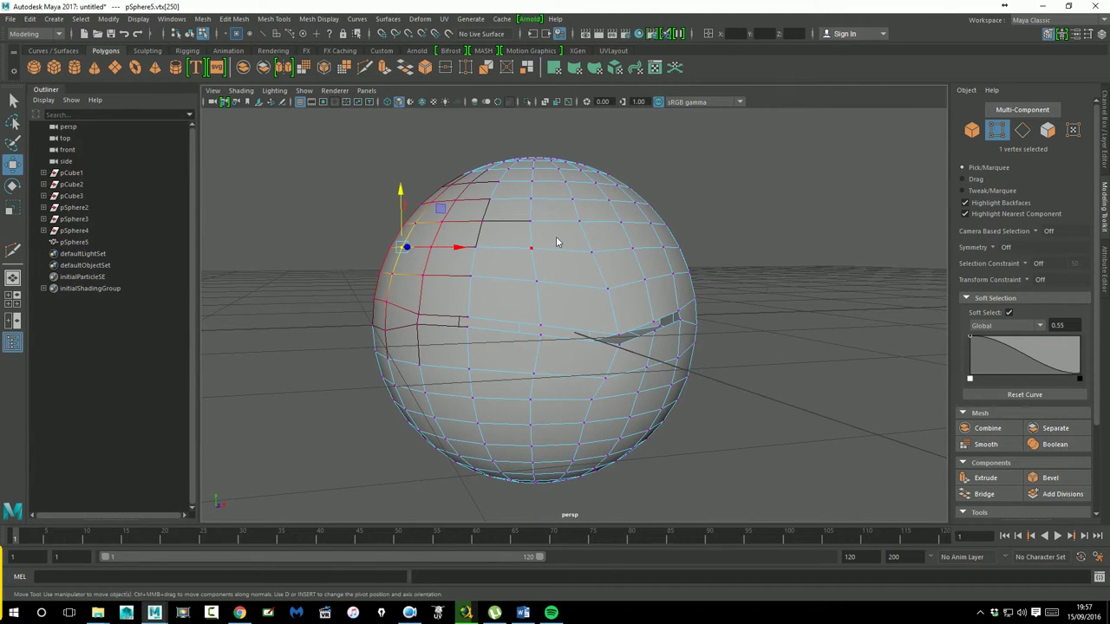
Return the sphere to object mode and create a polygon plane, undoing an accidental sphere deformation
{"action": "right_click_drag", "start_coordinate": [550, 248], "coordinate": [596, 227]}
{"action": "scroll", "coordinate": [754, 279], "scroll_direction": "down", "scroll_amount": 5}
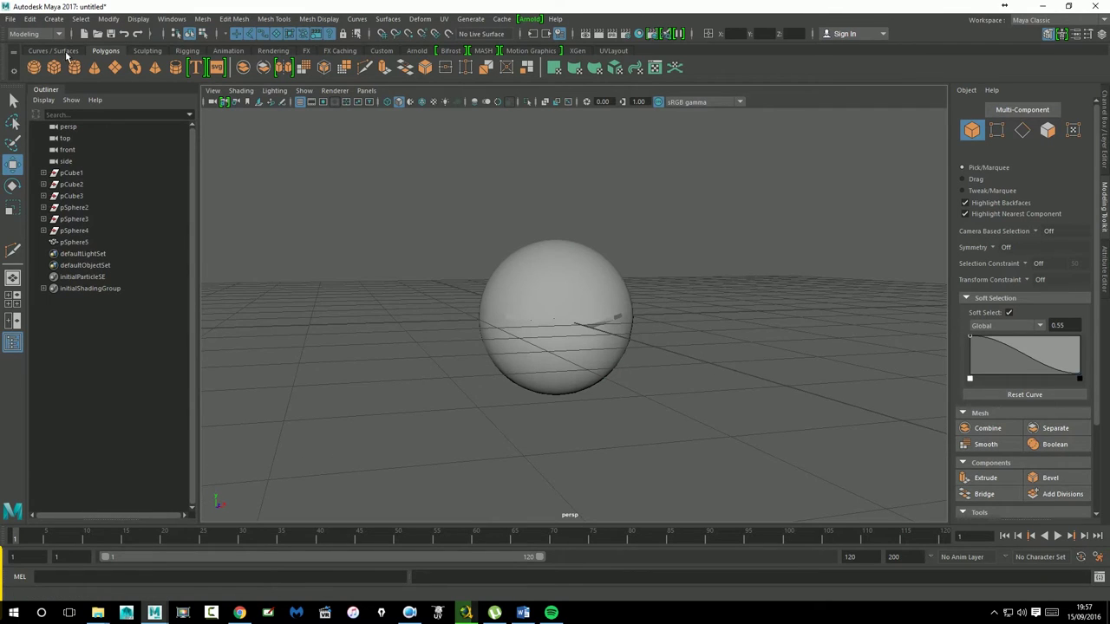
{"action": "left_click", "coordinate": [136, 73]}
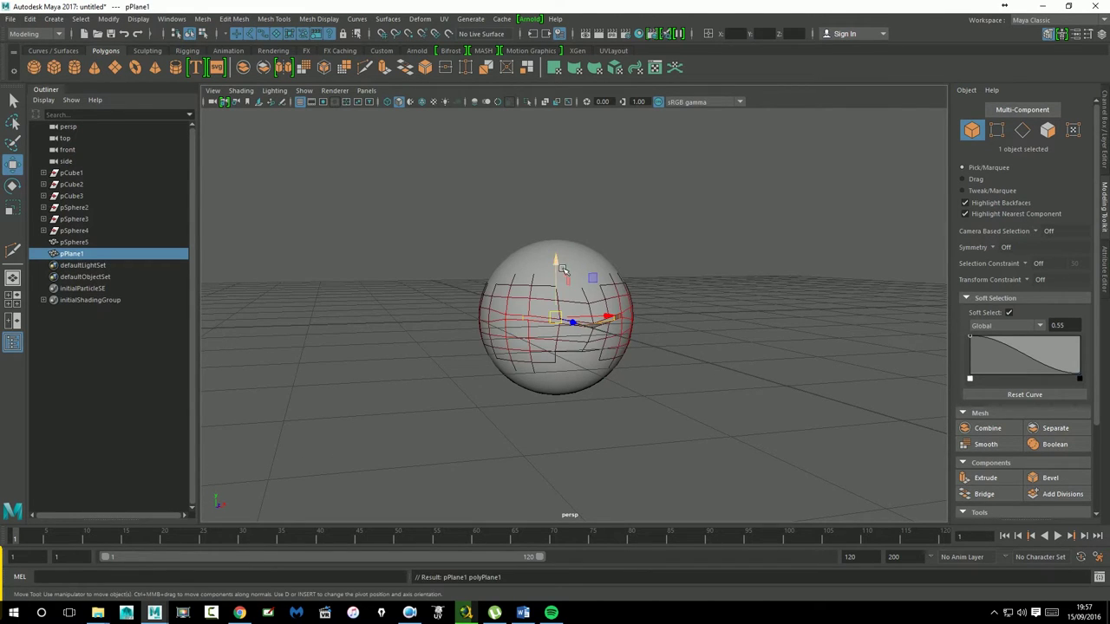
{"action": "left_click_drag", "start_coordinate": [562, 269], "coordinate": [562, 347]}
{"action": "key", "text": "ctrl+z"}
With soft selection off, move the plane below the sphere and scale it into a large ground
{"action": "key", "text": "b"}
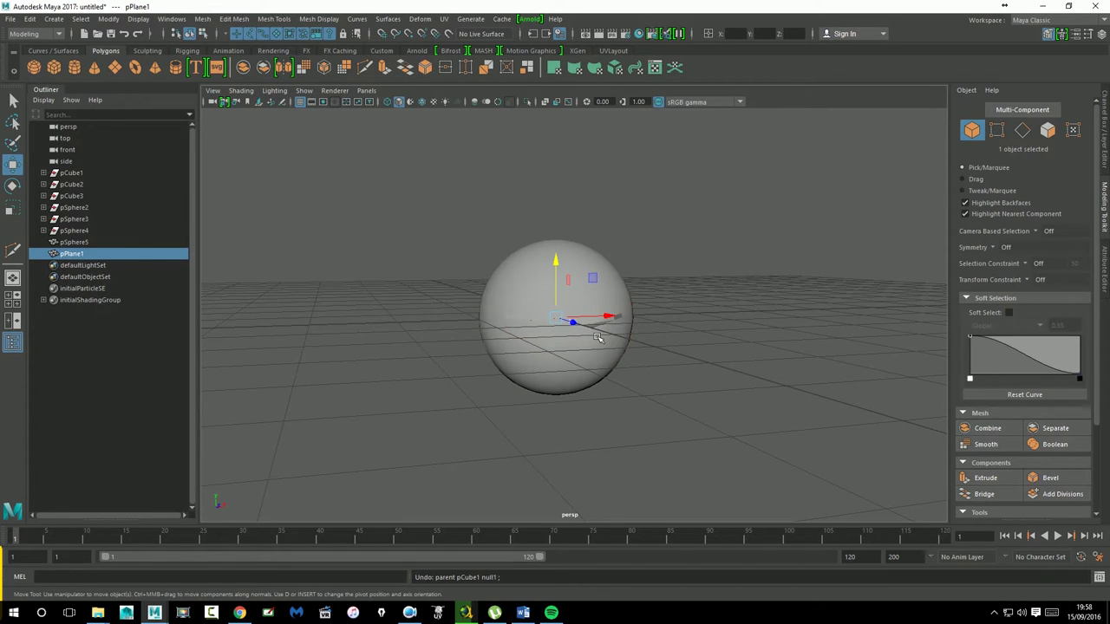
{"action": "left_click_drag", "start_coordinate": [558, 266], "coordinate": [562, 359]}
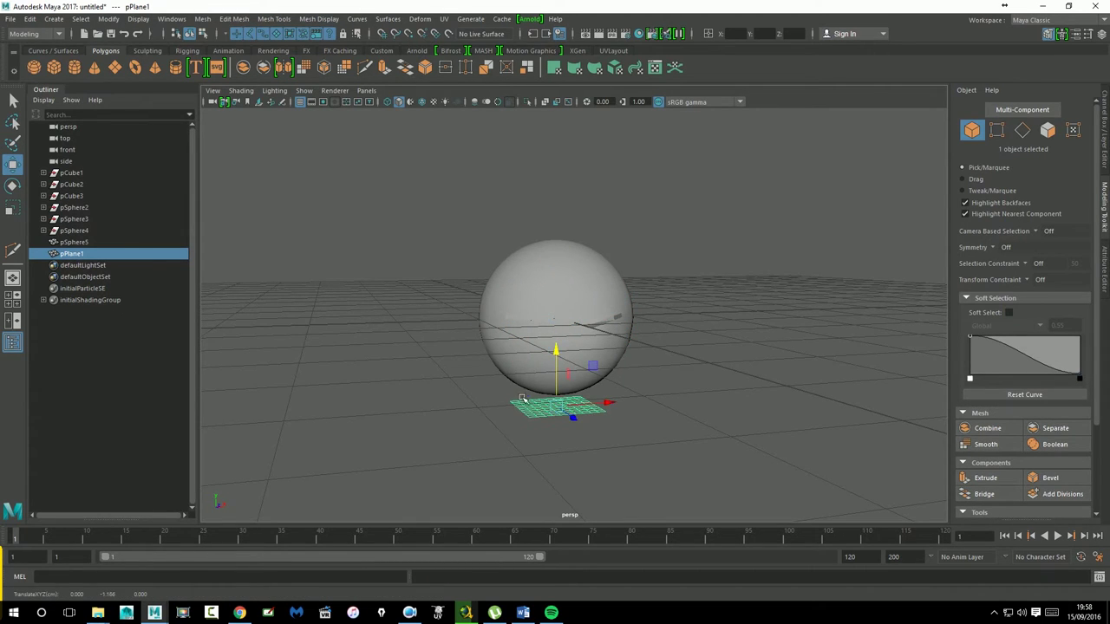
{"action": "scroll", "coordinate": [564, 363], "scroll_direction": "up", "scroll_amount": 3}
{"action": "left_click", "coordinate": [23, 210]}
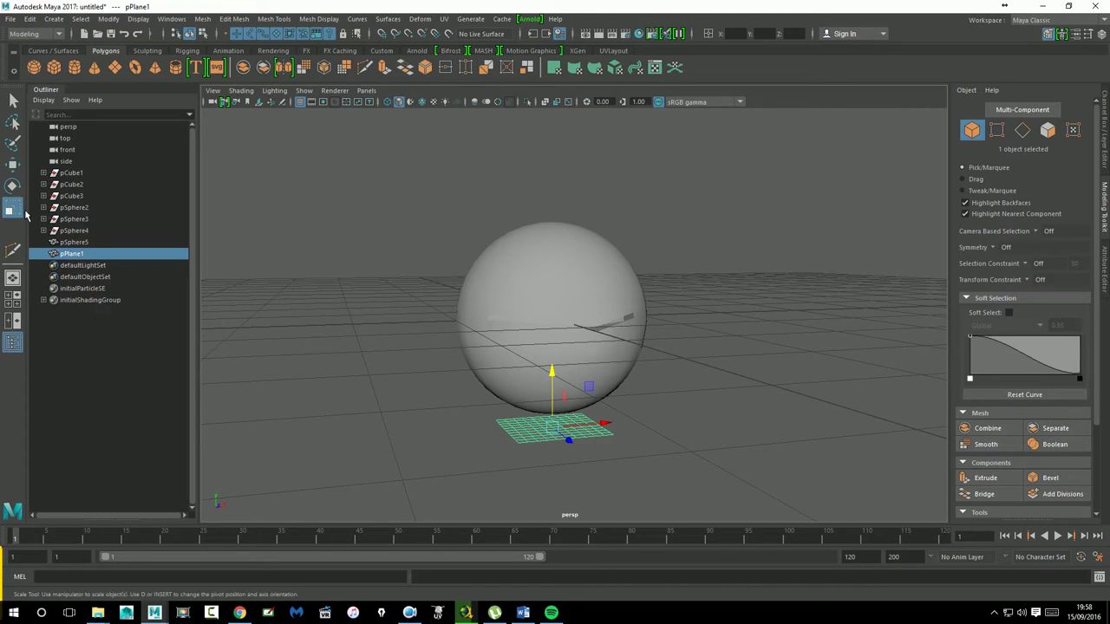
{"action": "left_click_drag", "start_coordinate": [544, 425], "coordinate": [841, 396]}
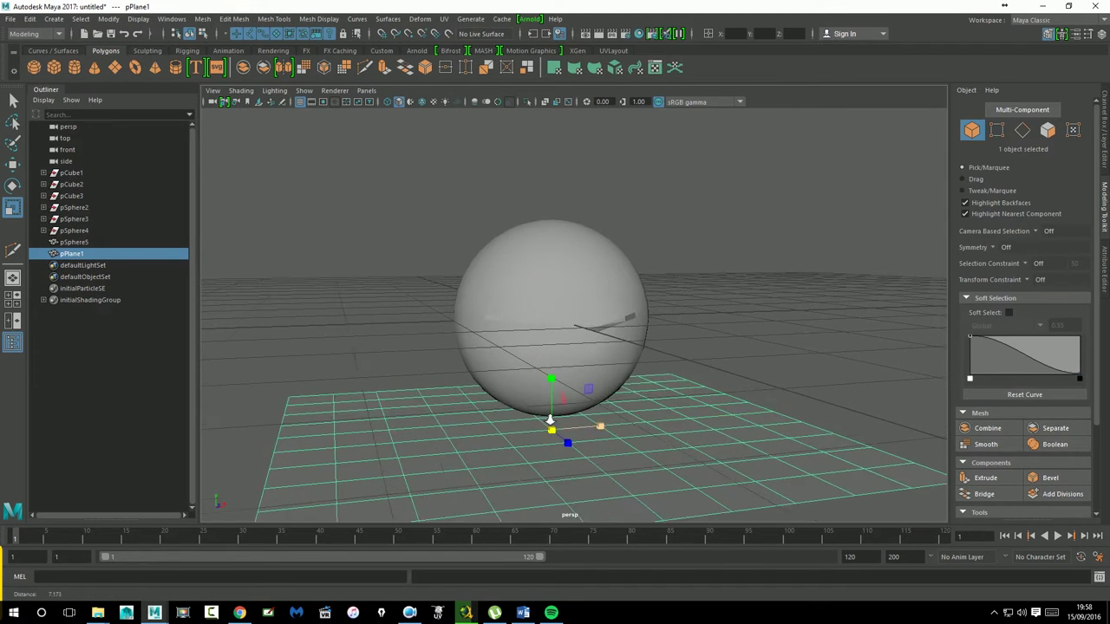
{"action": "scroll", "coordinate": [574, 330], "scroll_direction": "up", "scroll_amount": 3}
{"action": "mouse_move", "coordinate": [520, 407]}
{"action": "left_mouse_down", "text": "alt"}
{"action": "mouse_move", "coordinate": [564, 376]}
{"action": "mouse_move", "coordinate": [636, 359]}
{"action": "mouse_move", "coordinate": [672, 369]}
{"action": "left_mouse_up", "text": "alt"}
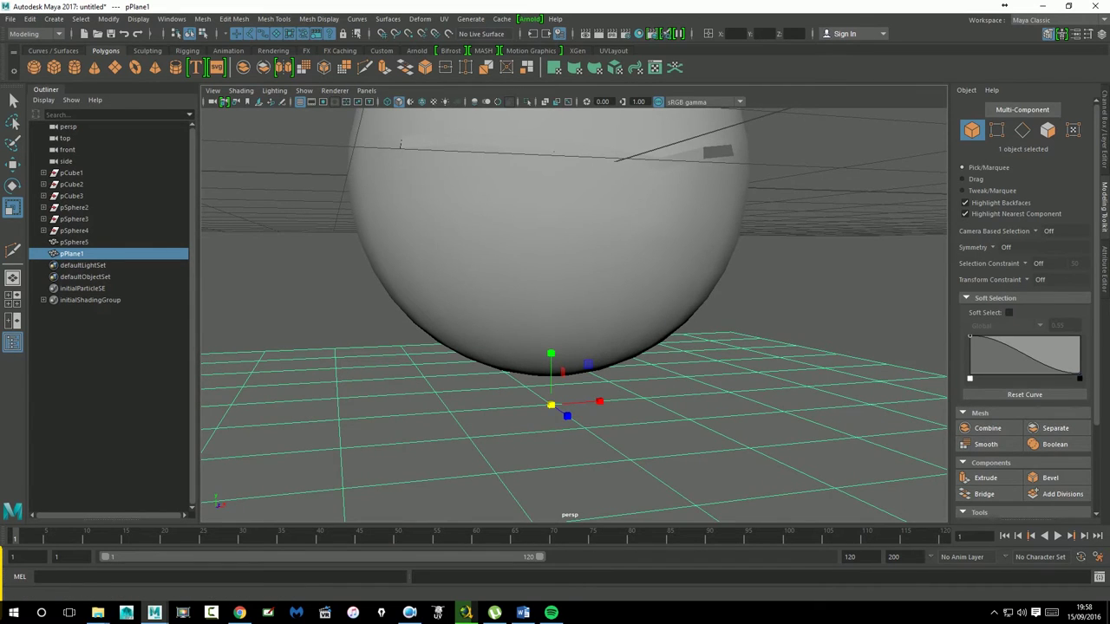
Deselect the plane, return to the Move tool and hide the viewport grid
{"action": "scroll", "coordinate": [664, 298], "scroll_direction": "down", "scroll_amount": 3}
{"action": "left_click", "coordinate": [664, 298]}
{"action": "key", "text": "w"}
{"action": "left_click_drag", "start_coordinate": [647, 301], "coordinate": [612, 296], "text": "alt"}
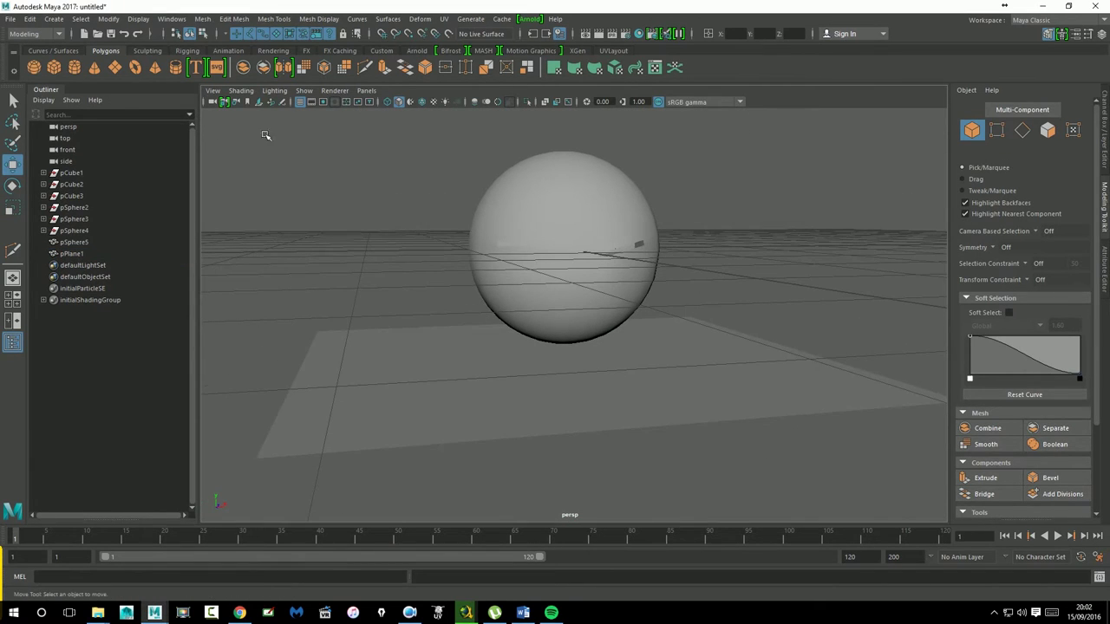
{"action": "left_click", "coordinate": [310, 103]}
{"action": "mouse_move", "coordinate": [676, 255]}
{"action": "left_mouse_down", "text": "alt"}
{"action": "mouse_move", "coordinate": [637, 285]}
{"action": "mouse_move", "coordinate": [669, 285]}
{"action": "mouse_move", "coordinate": [669, 373]}
{"action": "left_mouse_up", "text": "alt"}
{"action": "scroll", "coordinate": [636, 286], "scroll_direction": "up", "scroll_amount": 2}
Adjust the plane's height under the sphere, then put the sphere into vertex mode
{"action": "left_click", "coordinate": [667, 404]}
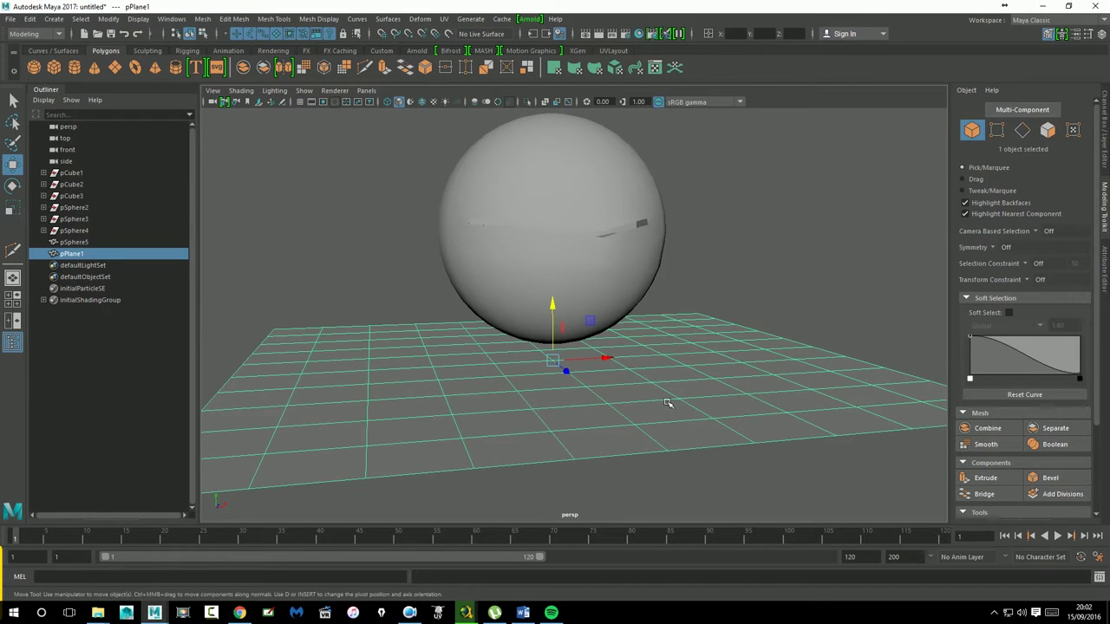
{"action": "left_click_drag", "start_coordinate": [565, 319], "coordinate": [531, 345]}
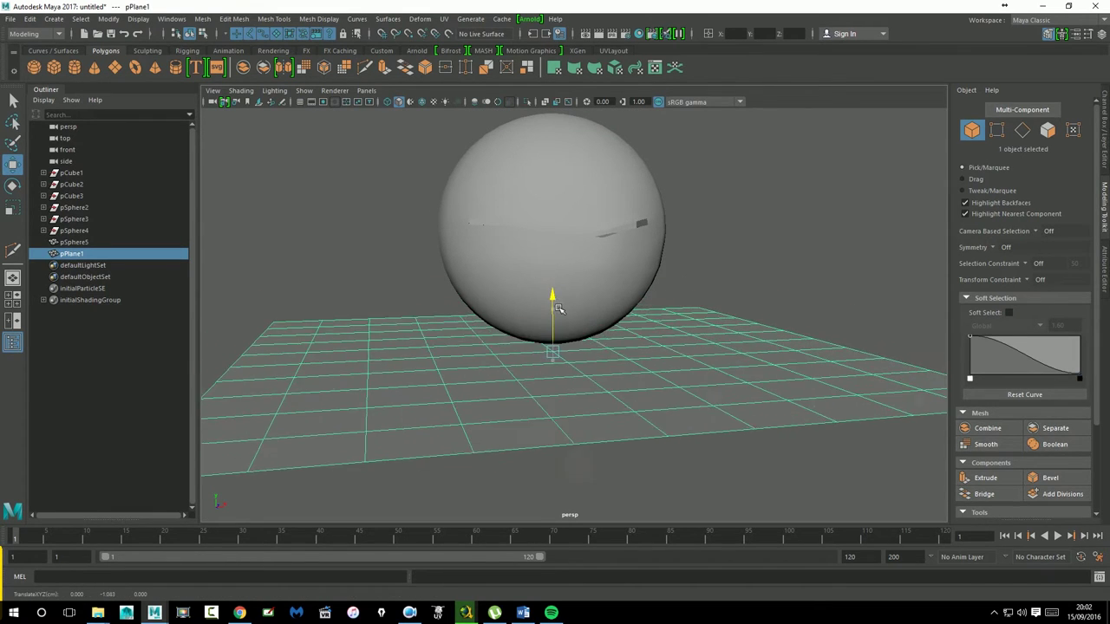
{"action": "scroll", "coordinate": [674, 366], "scroll_direction": "up", "scroll_amount": 3}
{"action": "left_click_drag", "start_coordinate": [674, 366], "coordinate": [602, 298], "text": "alt"}
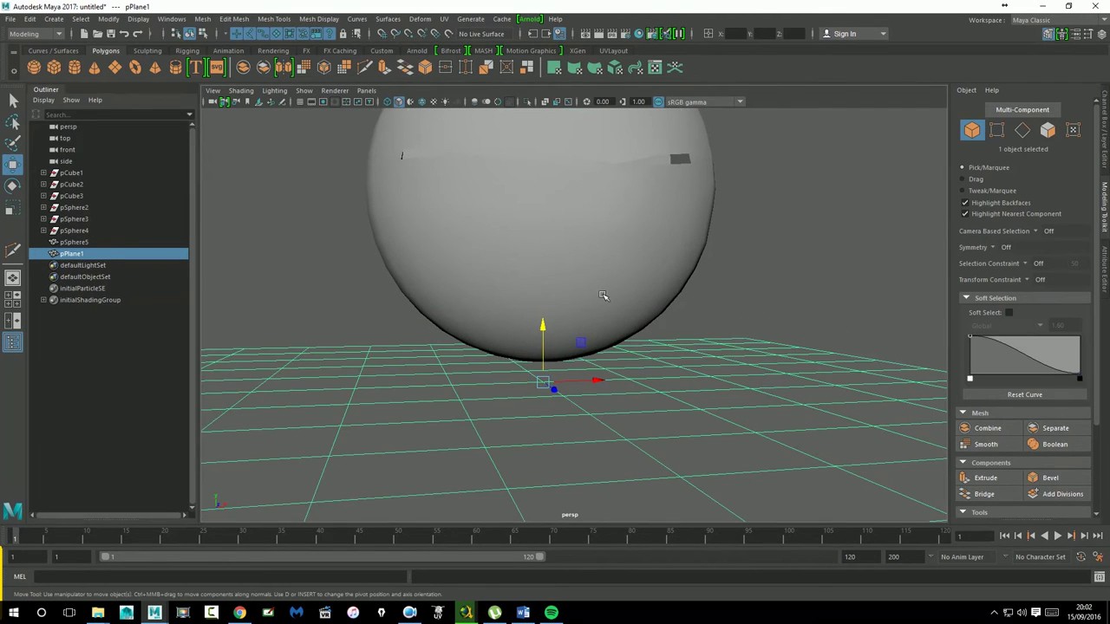
{"action": "left_click", "coordinate": [605, 298]}
{"action": "right_click", "coordinate": [590, 279]}
{"action": "right_click_drag", "start_coordinate": [563, 286], "coordinate": [563, 287]}
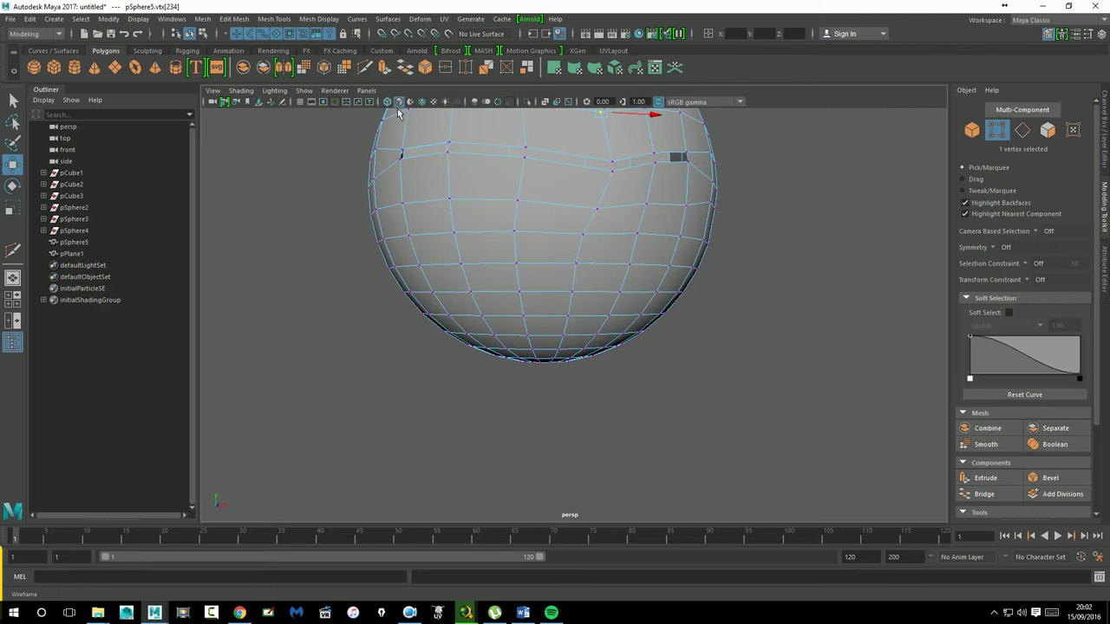
Show wireframe over the smooth-shaded sphere and view its underside
{"action": "key", "text": "4"}
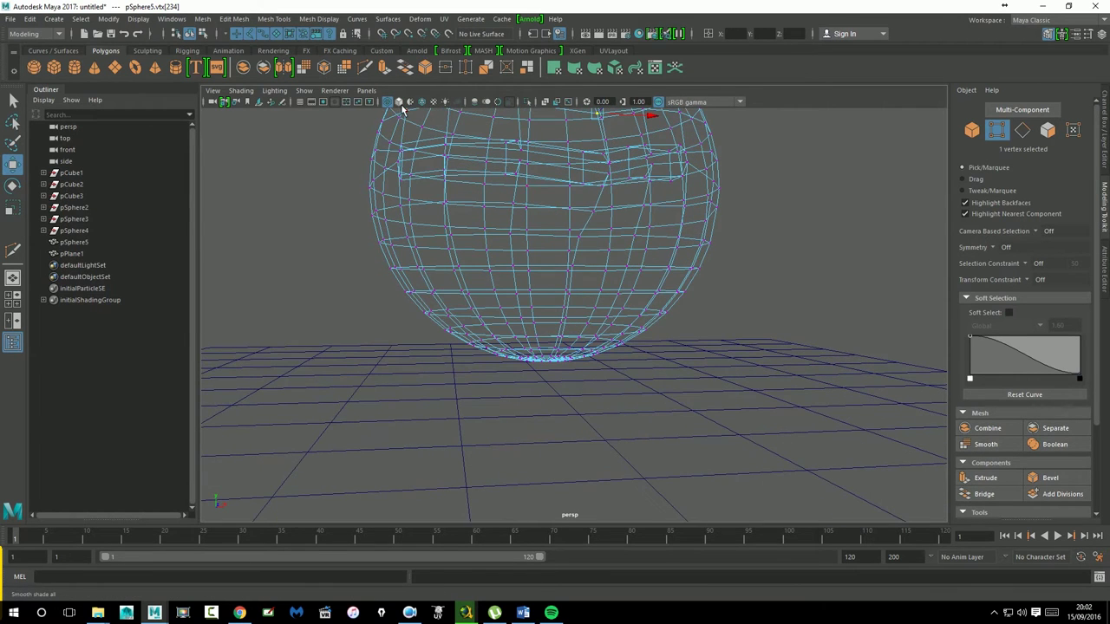
{"action": "left_click", "coordinate": [404, 104]}
{"action": "left_click", "coordinate": [425, 104]}
{"action": "left_click_drag", "start_coordinate": [563, 390], "coordinate": [573, 347], "text": "alt"}
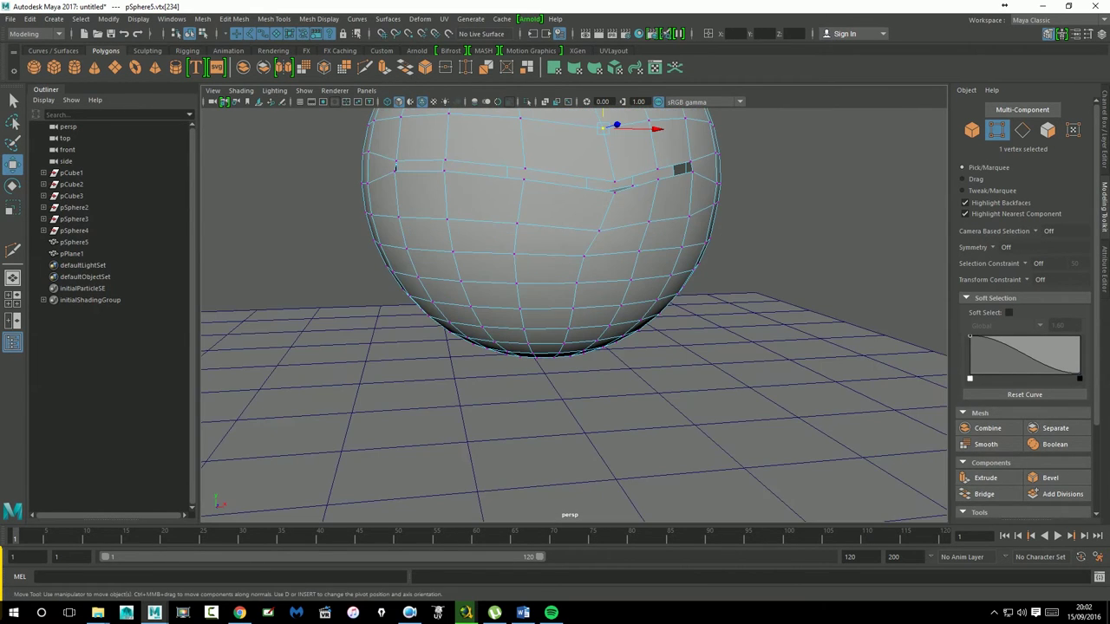
{"action": "left_click_drag", "start_coordinate": [529, 446], "coordinate": [571, 383], "text": "alt"}
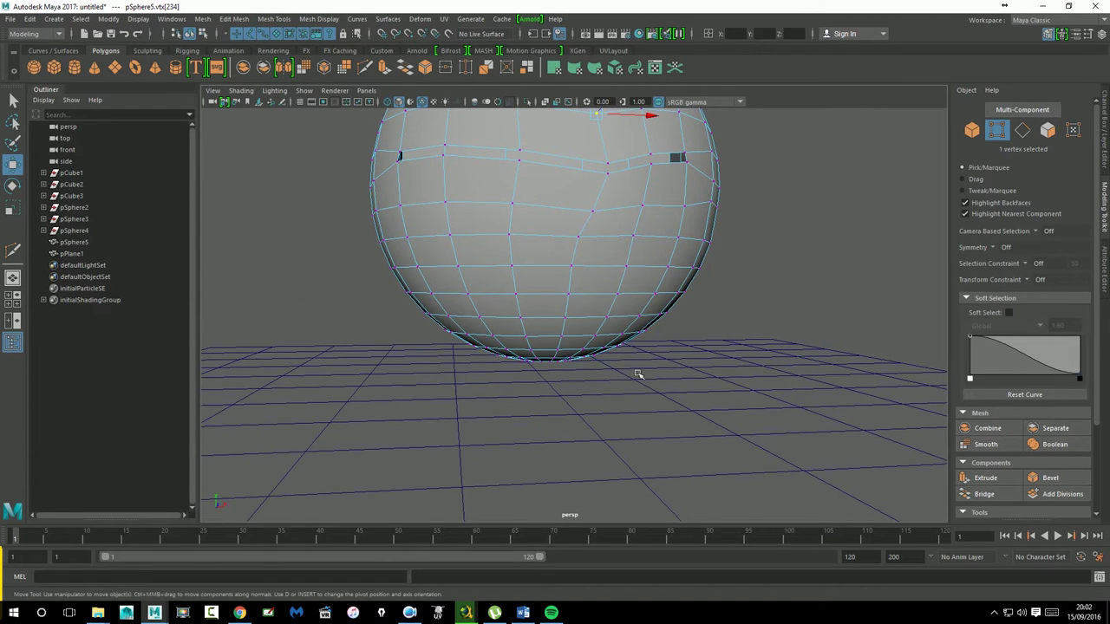
{"action": "left_click_drag", "start_coordinate": [737, 350], "coordinate": [733, 345], "text": "alt"}
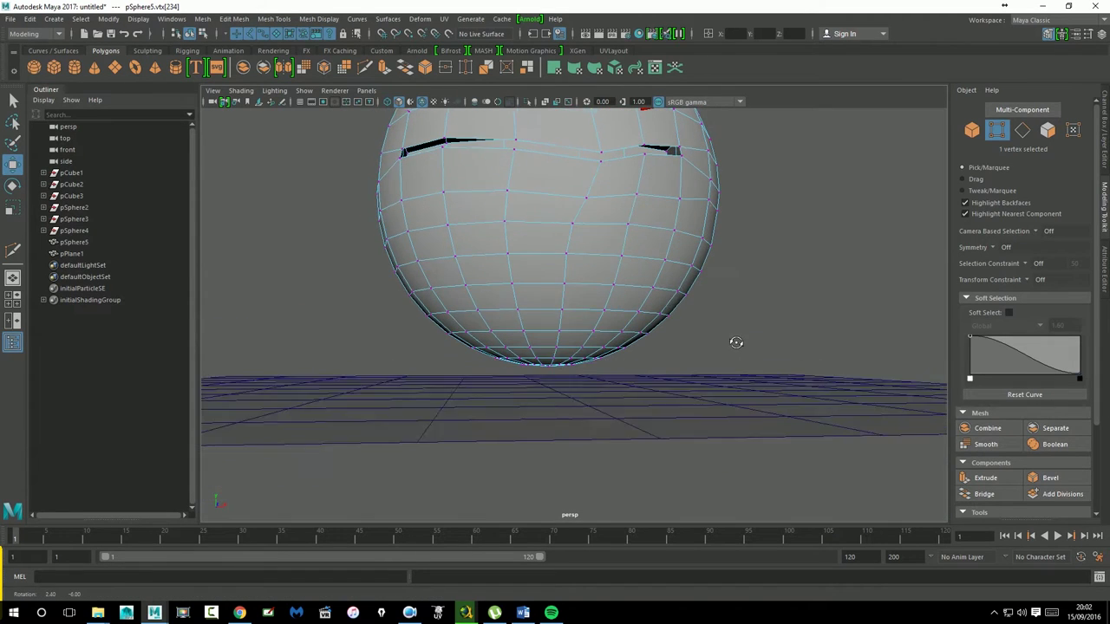
Turn soft selection back on, select the bottom vertex and set the Global falloff radius to 1.07
{"action": "left_click", "coordinate": [1013, 316]}
{"action": "right_click_drag", "start_coordinate": [627, 364], "coordinate": [713, 347], "text": "alt"}
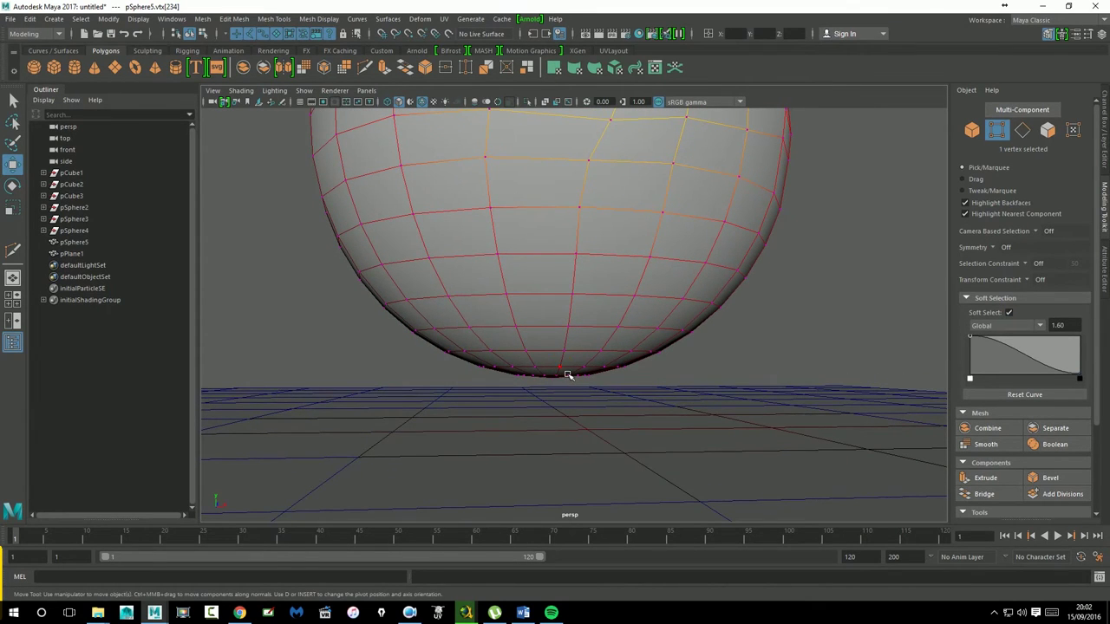
{"action": "left_click", "coordinate": [568, 374]}
{"action": "left_click_drag", "start_coordinate": [761, 349], "coordinate": [783, 349], "text": "alt"}
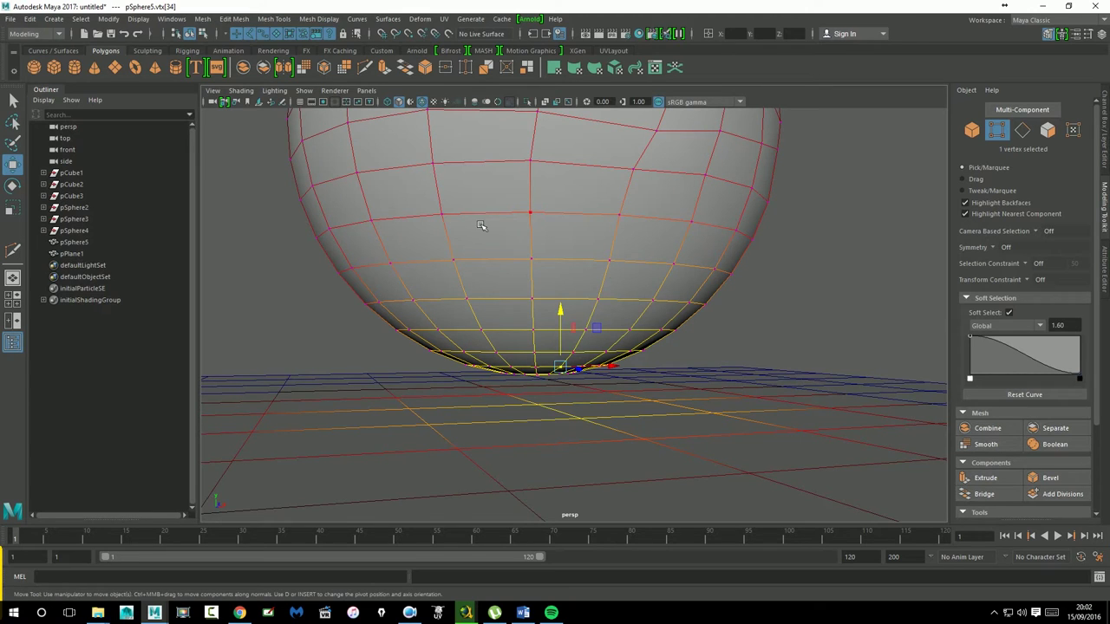
{"action": "middle_click_drag", "start_coordinate": [591, 319], "coordinate": [594, 325]}
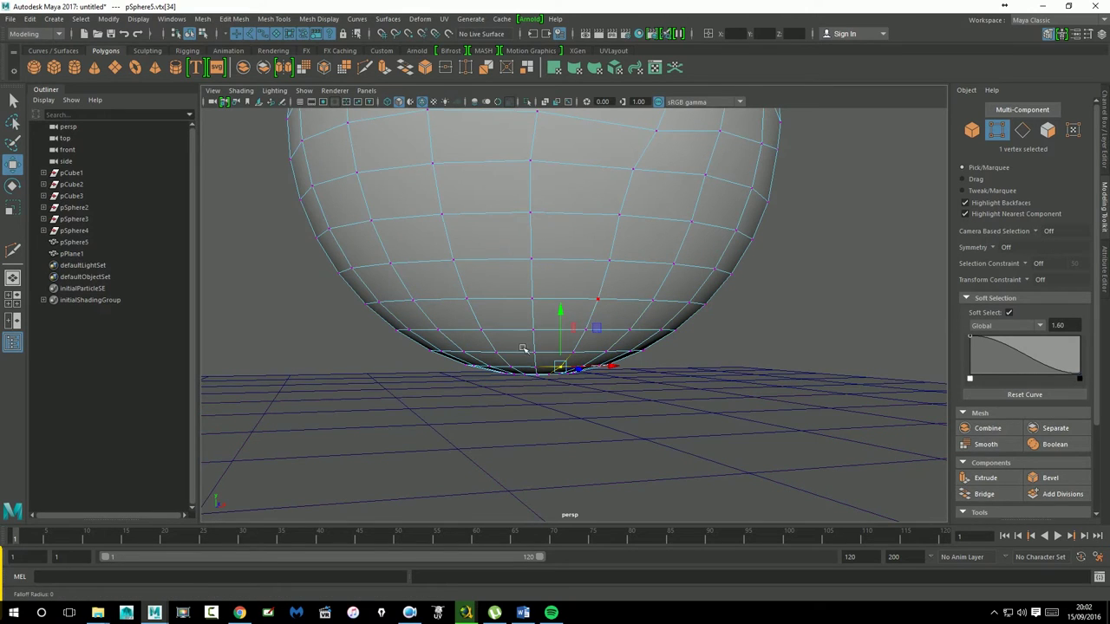
{"action": "mouse_move", "coordinate": [663, 357]}
{"action": "middle_mouse_down"}
{"action": "mouse_move", "coordinate": [904, 334]}
{"action": "mouse_move", "coordinate": [831, 339]}
{"action": "middle_mouse_up"}
Pull the sphere's bottom vertex down and back up along Y to reshape its underside
{"action": "scroll", "coordinate": [630, 382], "scroll_direction": "down", "scroll_amount": 2}
{"action": "mouse_move", "coordinate": [573, 304]}
{"action": "middle_mouse_down"}
{"action": "mouse_move", "coordinate": [581, 346]}
{"action": "mouse_move", "coordinate": [568, 321]}
{"action": "mouse_move", "coordinate": [572, 299]}
{"action": "mouse_move", "coordinate": [589, 361]}
{"action": "mouse_move", "coordinate": [591, 312]}
{"action": "mouse_move", "coordinate": [593, 342]}
{"action": "mouse_move", "coordinate": [607, 308]}
{"action": "middle_mouse_up"}
{"action": "left_click_drag", "start_coordinate": [607, 308], "coordinate": [650, 264], "text": "alt"}
Return the sphere to object mode and review the falloff modes, keeping Global
{"action": "right_click", "coordinate": [650, 264]}
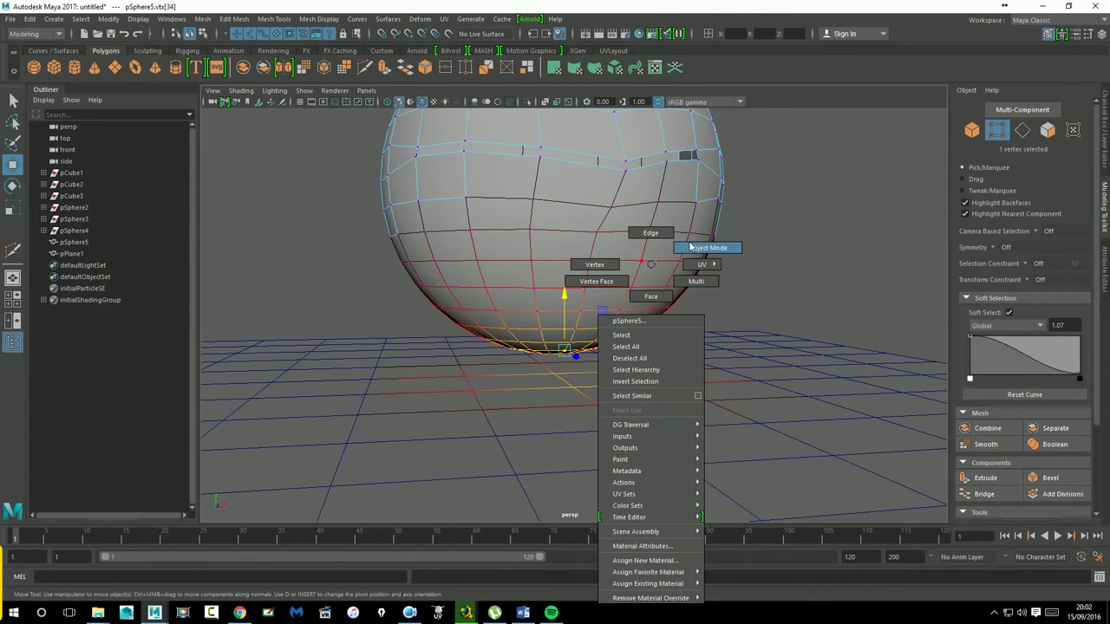
{"action": "left_click", "coordinate": [690, 247]}
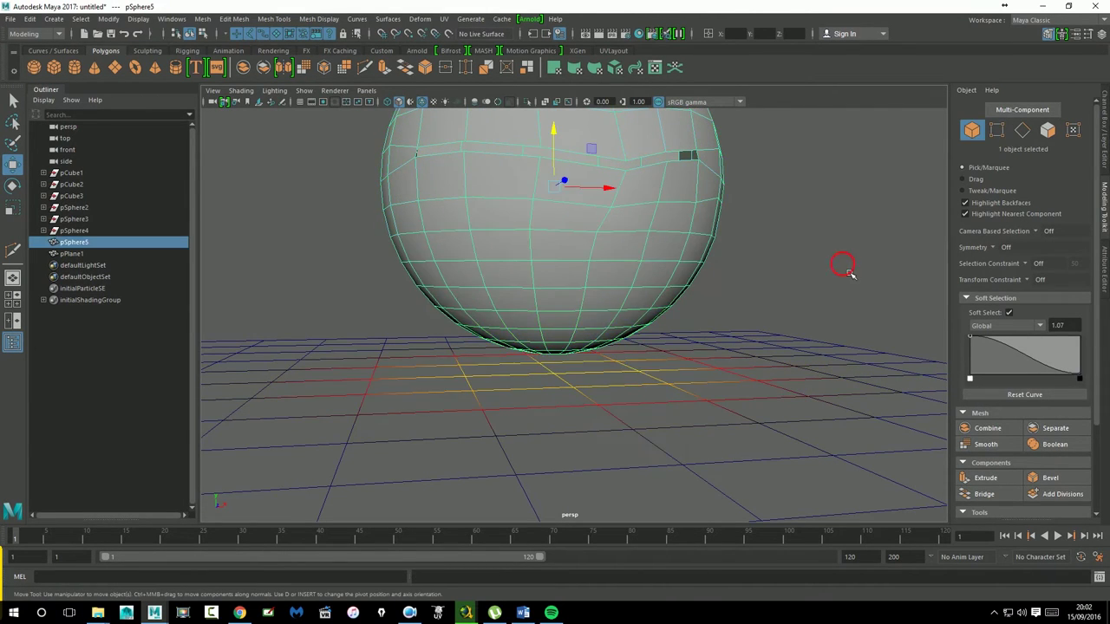
{"action": "left_click", "coordinate": [989, 326]}
{"action": "left_click", "coordinate": [999, 336]}
Select a bottom vertex of the sphere in vertex mode and set the falloff to Object
{"action": "right_click", "coordinate": [584, 280]}
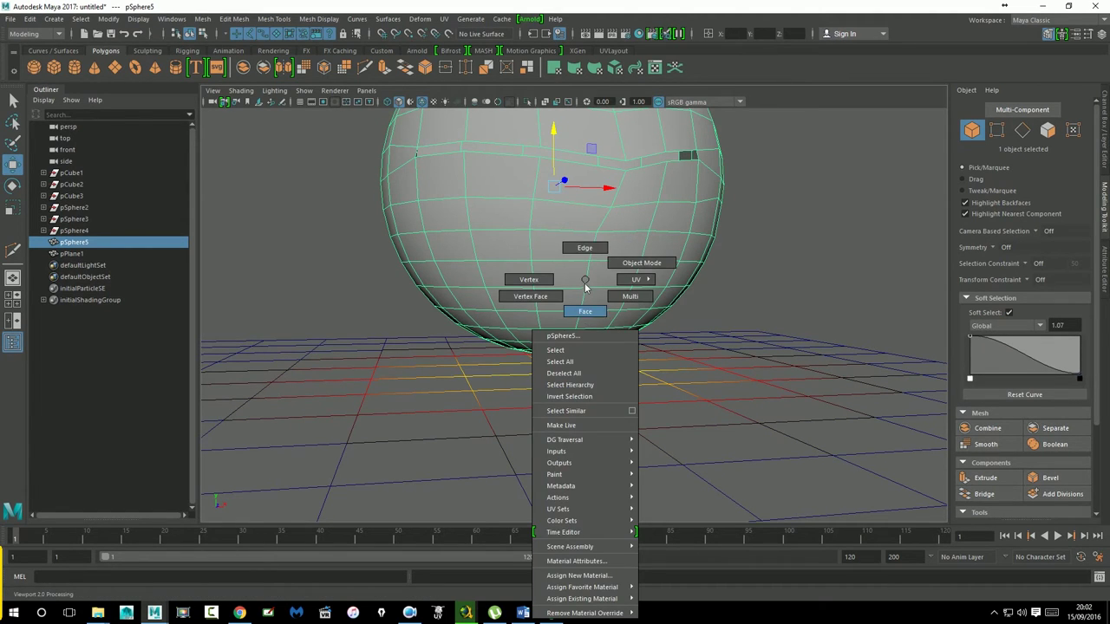
{"action": "left_click", "coordinate": [524, 283]}
{"action": "left_click", "coordinate": [564, 347]}
{"action": "left_click", "coordinate": [733, 306]}
{"action": "left_click_drag", "start_coordinate": [734, 307], "coordinate": [639, 339], "text": "alt"}
{"action": "left_click", "coordinate": [556, 357]}
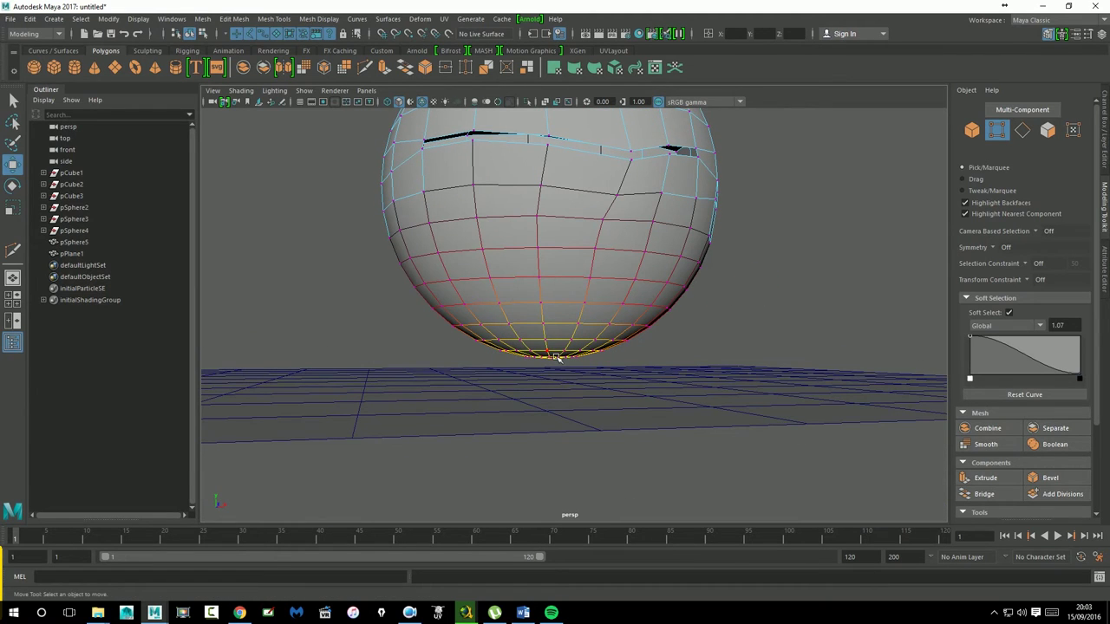
{"action": "left_click", "coordinate": [1022, 325]}
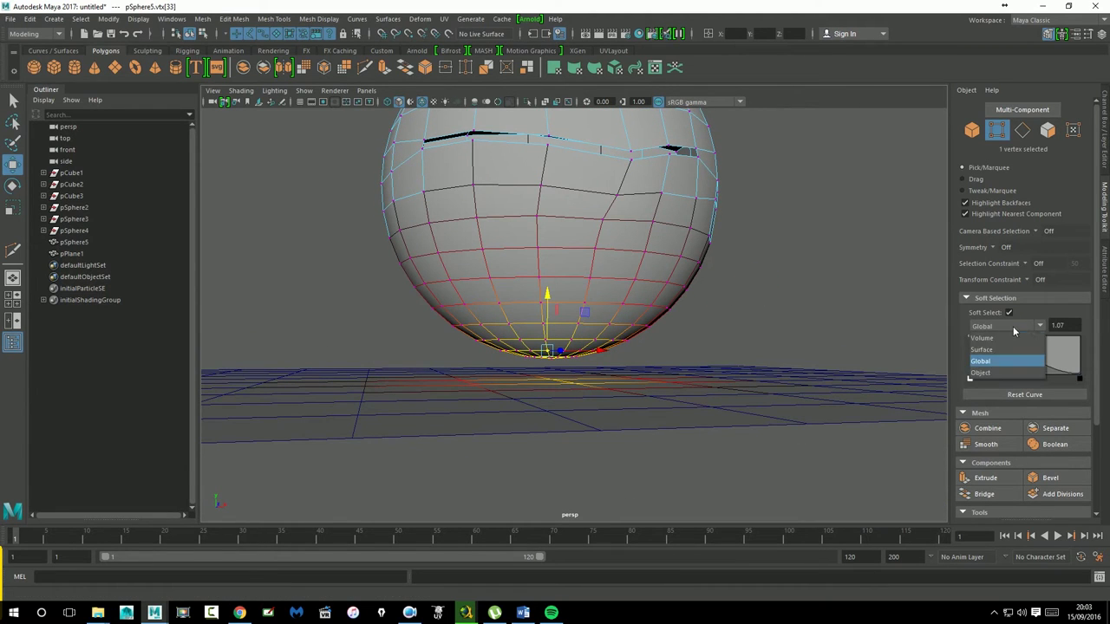
{"action": "left_click", "coordinate": [991, 373]}
Test-move the vertex, undo it, return to object mode and clear the selection
{"action": "mouse_move", "coordinate": [763, 304]}
{"action": "left_mouse_down", "text": "alt"}
{"action": "mouse_move", "coordinate": [602, 360]}
{"action": "mouse_move", "coordinate": [598, 337]}
{"action": "left_mouse_up", "text": "alt"}
{"action": "left_click_drag", "start_coordinate": [563, 293], "coordinate": [627, 309]}
{"action": "key", "text": "ctrl+z"}
{"action": "right_click_drag", "start_coordinate": [584, 269], "coordinate": [630, 241]}
{"action": "left_click", "coordinate": [766, 217]}
{"action": "left_click_drag", "start_coordinate": [639, 235], "coordinate": [613, 242], "text": "alt"}
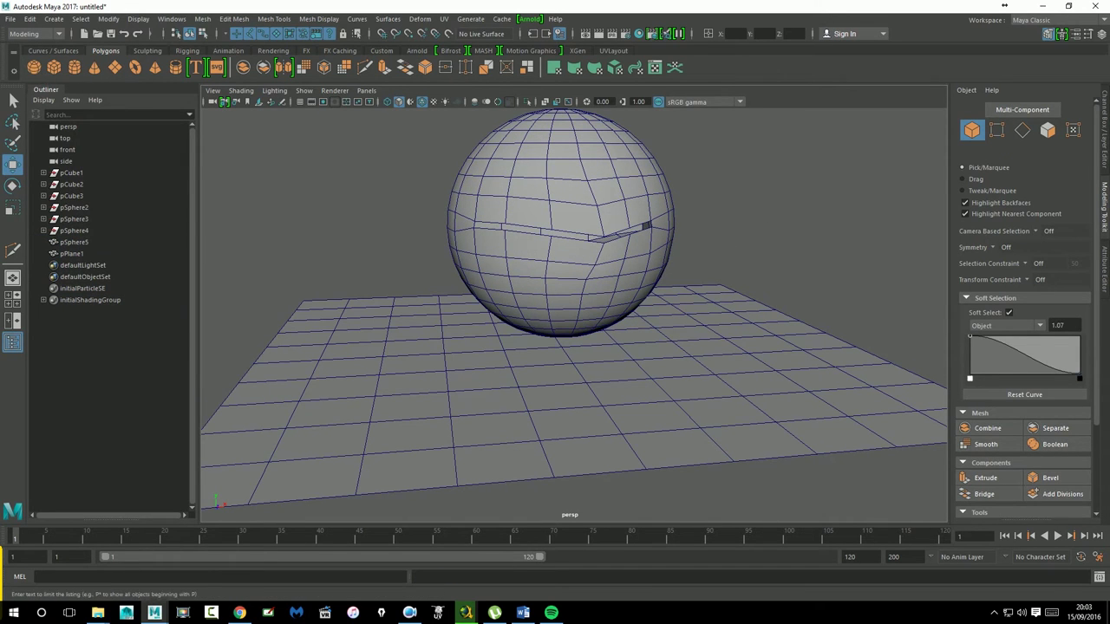
Add another sphere with G, turn soft selection off and move it to the left
{"action": "key", "text": "g"}
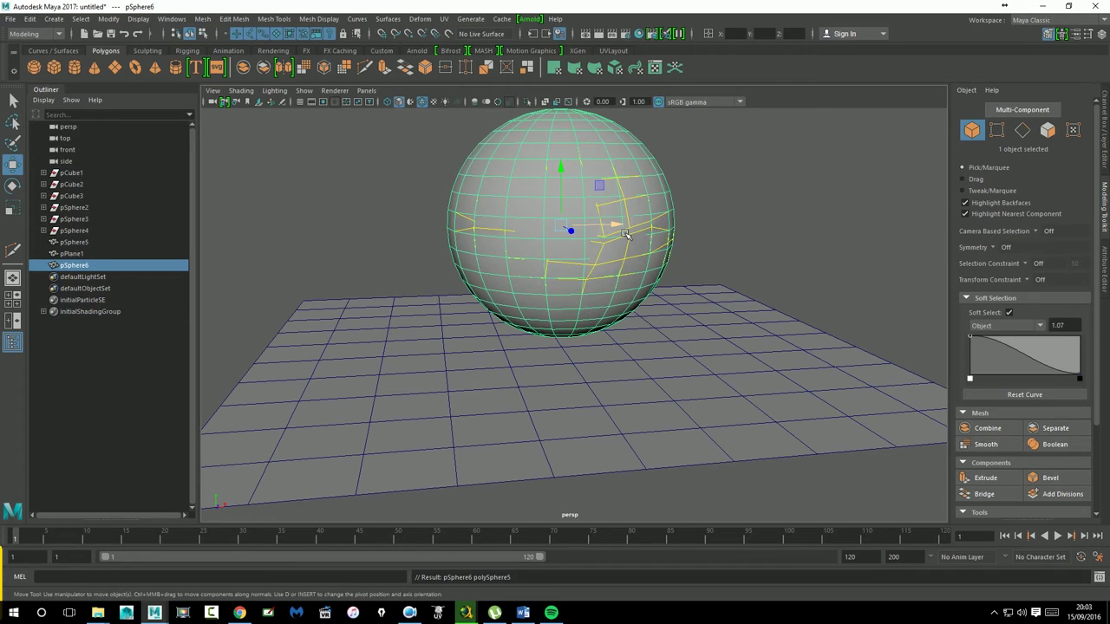
{"action": "key", "text": "b"}
{"action": "mouse_move", "coordinate": [623, 232]}
{"action": "left_mouse_down"}
{"action": "mouse_move", "coordinate": [333, 232]}
{"action": "mouse_move", "coordinate": [405, 236]}
{"action": "left_mouse_up"}
{"action": "scroll", "coordinate": [421, 287], "scroll_direction": "down", "scroll_amount": 3}
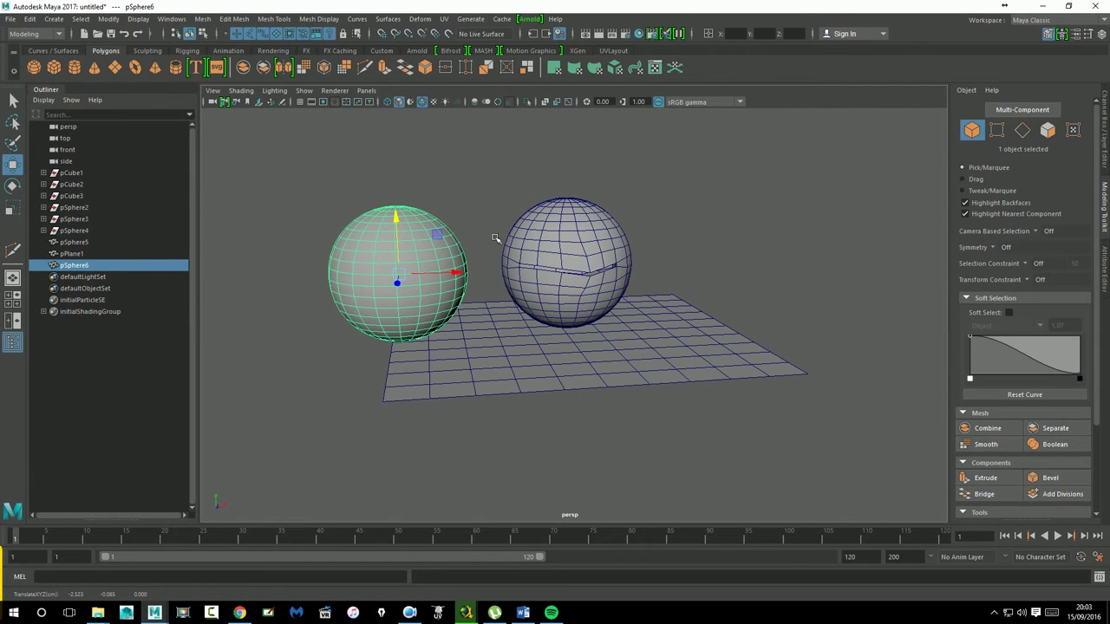
Create a polygon cube, move it right of the dented sphere and lower it toward the plane
{"action": "left_click", "coordinate": [55, 68]}
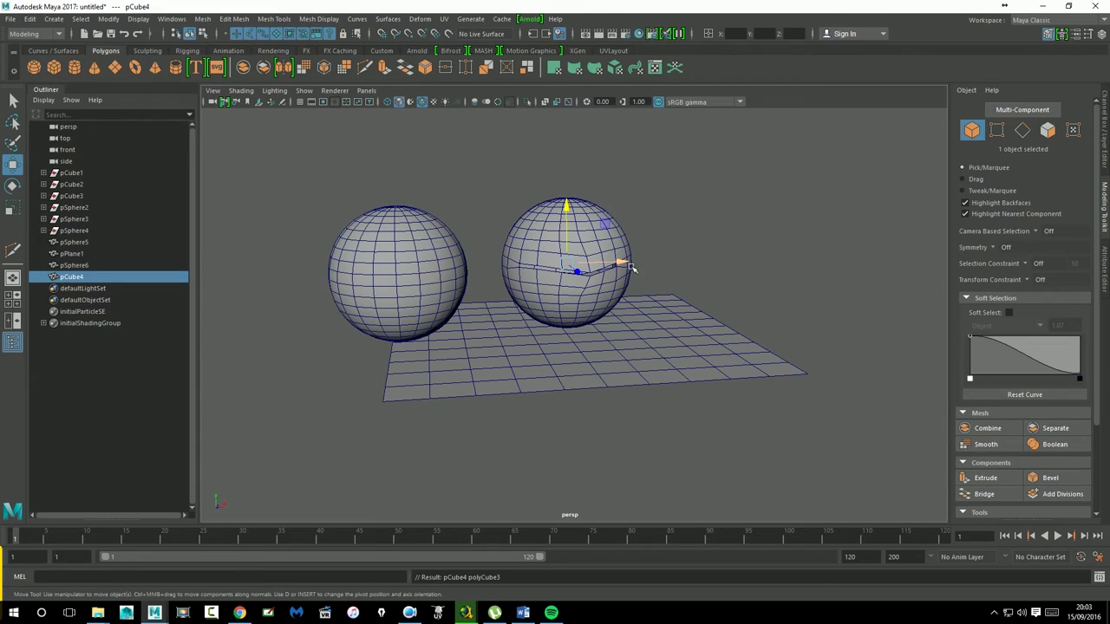
{"action": "left_click_drag", "start_coordinate": [633, 268], "coordinate": [743, 317]}
{"action": "left_click_drag", "start_coordinate": [691, 224], "coordinate": [697, 226]}
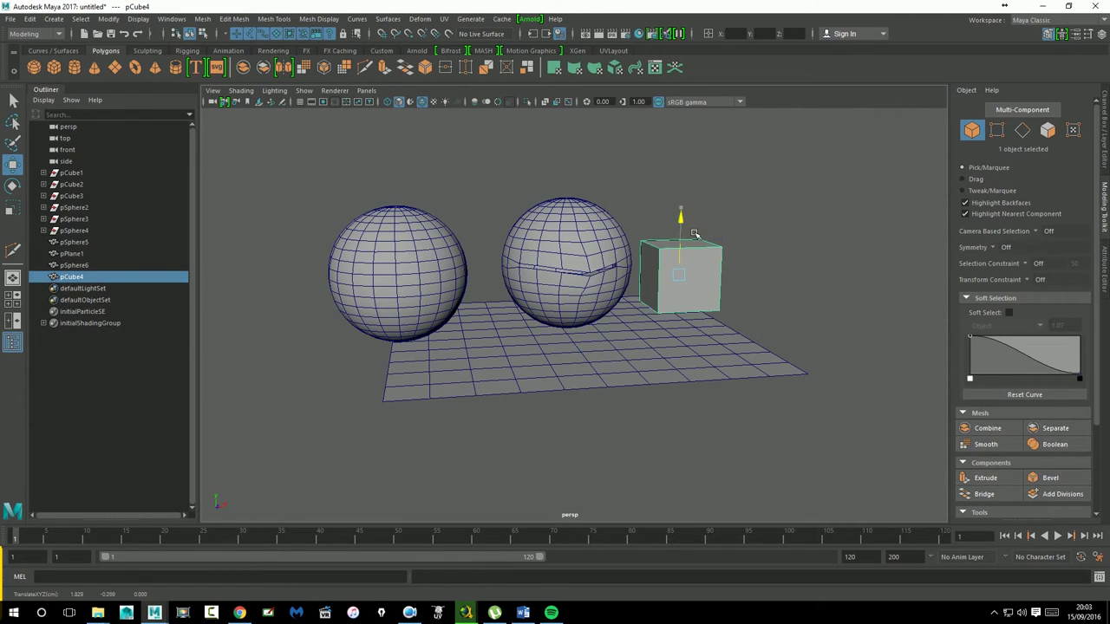
{"action": "left_click", "coordinate": [633, 339]}
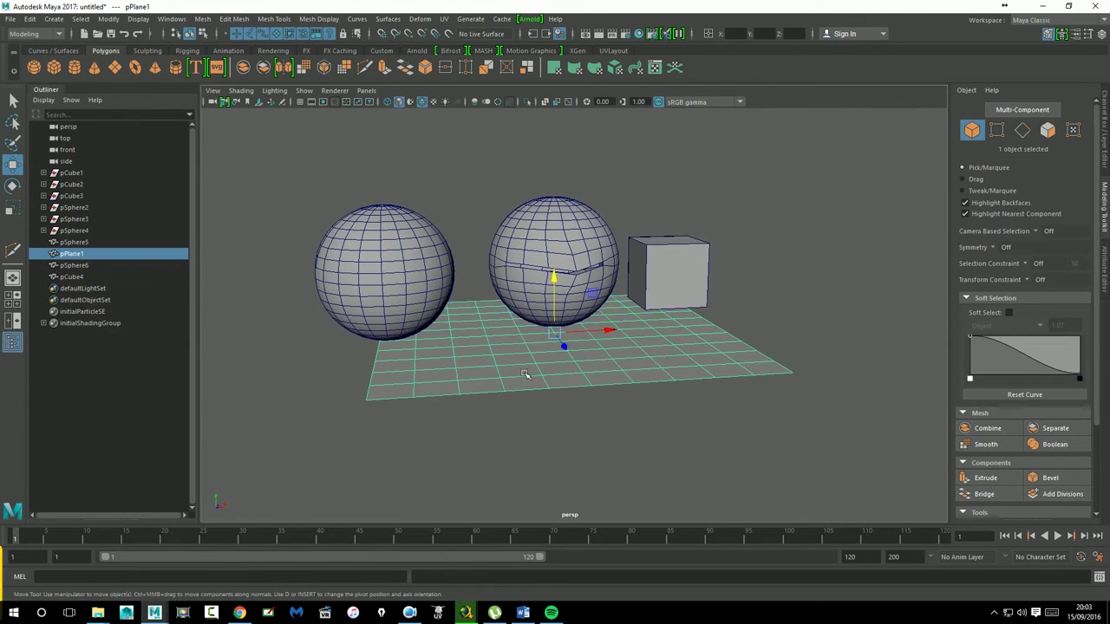
{"action": "scroll", "coordinate": [659, 403], "scroll_direction": "up", "scroll_amount": 5}
{"action": "scroll", "coordinate": [547, 404], "scroll_direction": "down", "scroll_amount": 1}
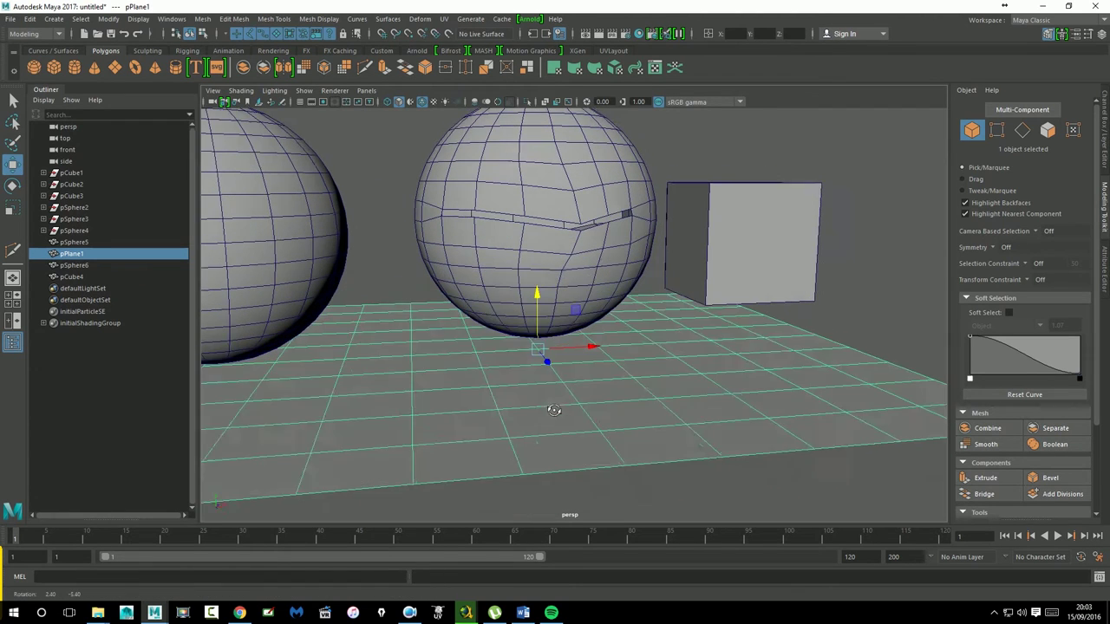
Select a central plane vertex, turn soft selection on, then test-move and undo
{"action": "right_click", "coordinate": [548, 402]}
{"action": "left_click", "coordinate": [515, 284]}
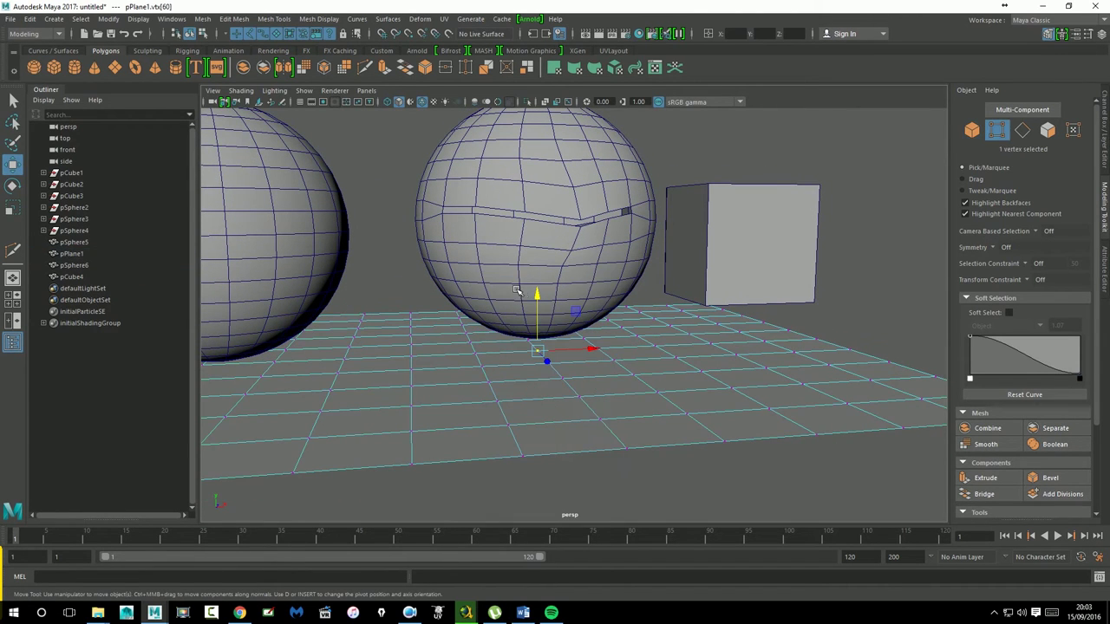
{"action": "left_click", "coordinate": [1009, 314]}
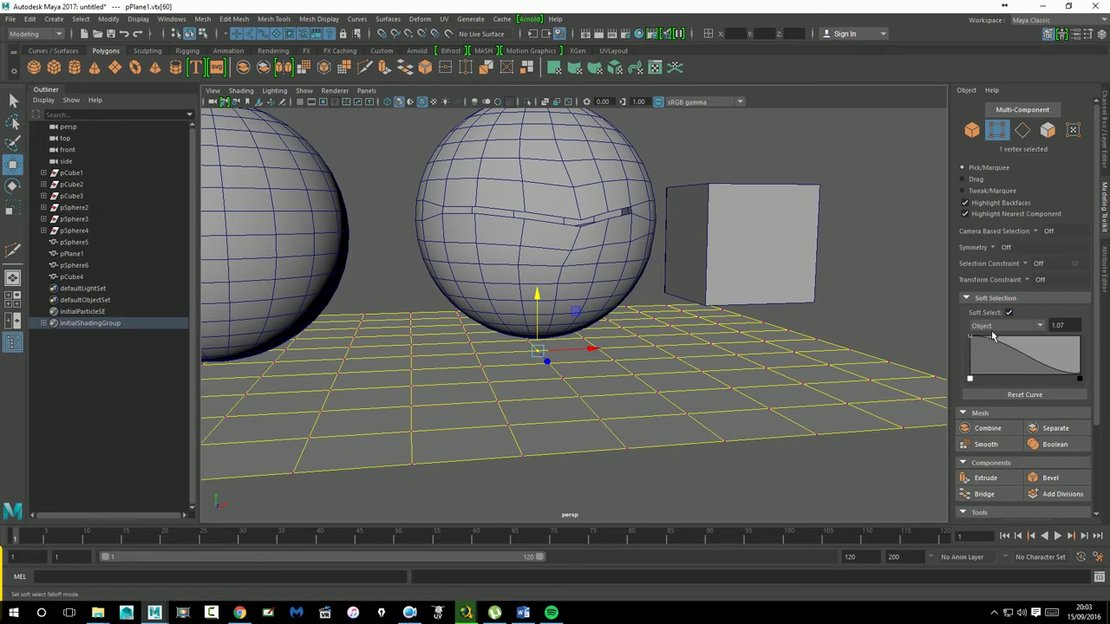
{"action": "scroll", "coordinate": [537, 349], "scroll_direction": "down", "scroll_amount": 3}
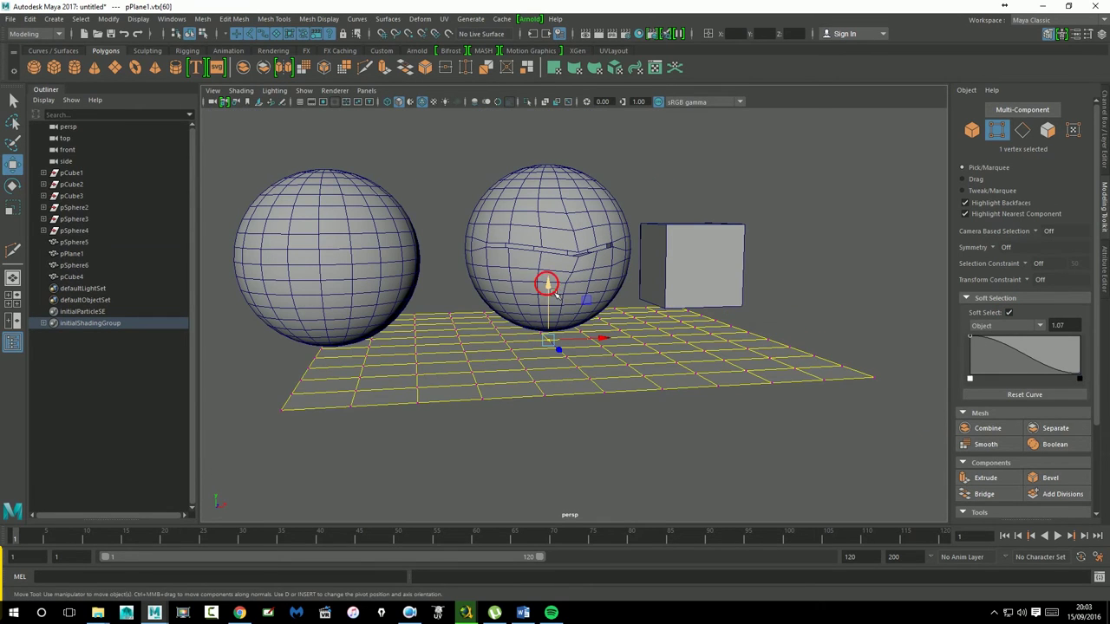
{"action": "left_click_drag", "start_coordinate": [554, 294], "coordinate": [571, 320]}
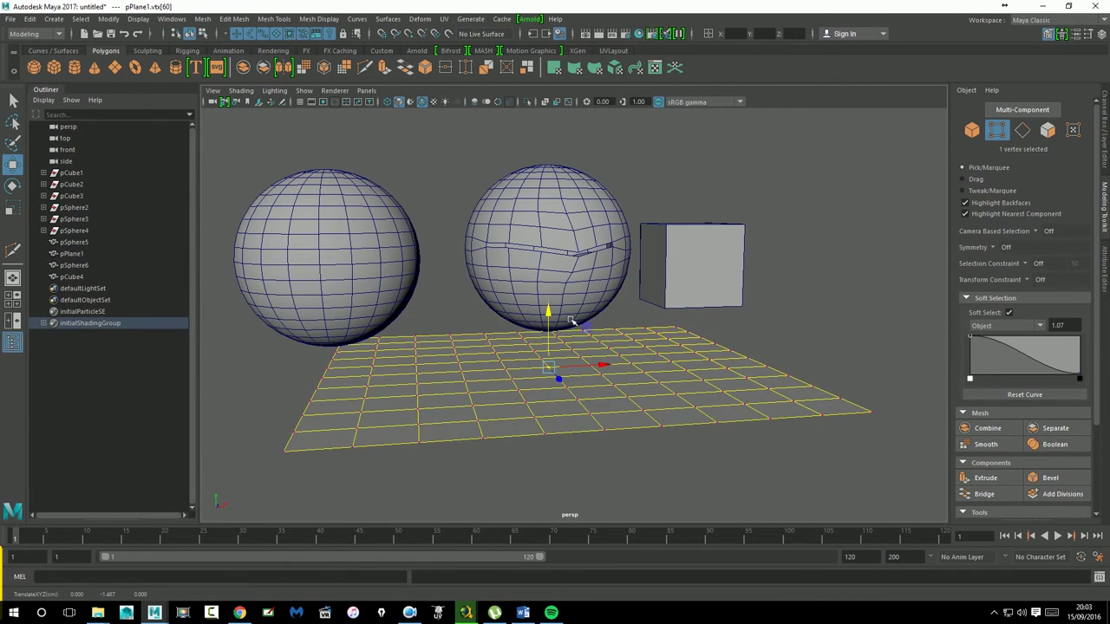
{"action": "key", "text": "ctrl+z"}
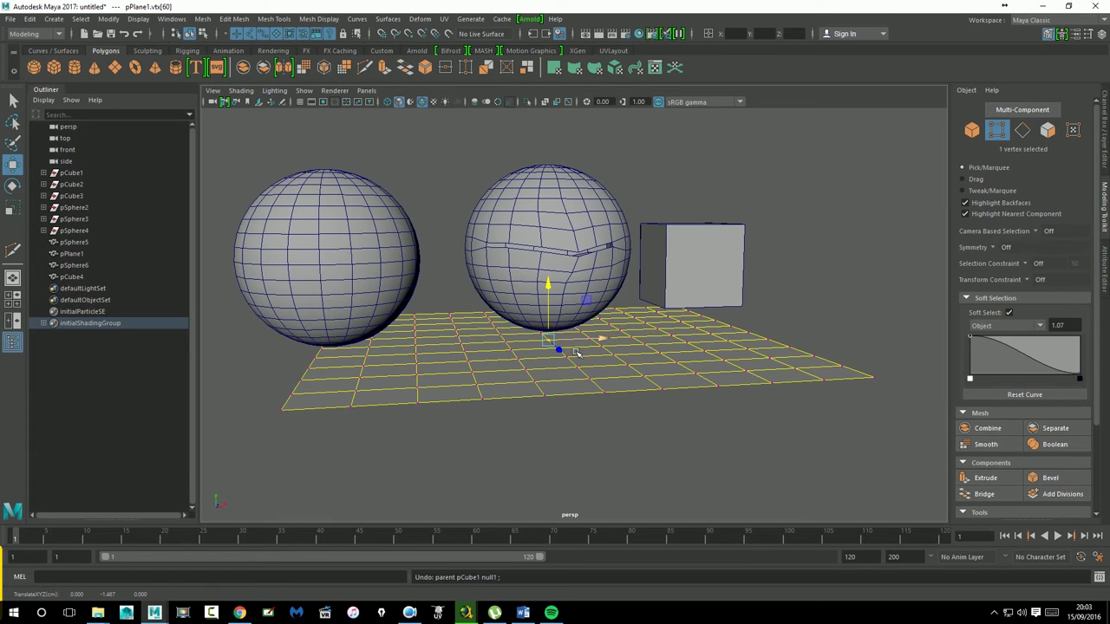
Widen the Object falloff radius to 6.60 and pull the vertex, dragging plane and sphere
{"action": "mouse_move", "coordinate": [649, 348]}
{"action": "left_mouse_down"}
{"action": "mouse_move", "coordinate": [584, 350]}
{"action": "mouse_move", "coordinate": [893, 317]}
{"action": "mouse_move", "coordinate": [760, 314]}
{"action": "mouse_move", "coordinate": [774, 314]}
{"action": "left_mouse_up"}
{"action": "mouse_move", "coordinate": [549, 303]}
{"action": "left_mouse_down"}
{"action": "mouse_move", "coordinate": [570, 445]}
{"action": "mouse_move", "coordinate": [573, 251]}
{"action": "mouse_move", "coordinate": [593, 475]}
{"action": "mouse_move", "coordinate": [565, 154]}
{"action": "mouse_move", "coordinate": [560, 297]}
{"action": "mouse_move", "coordinate": [574, 390]}
{"action": "mouse_move", "coordinate": [721, 315]}
{"action": "mouse_move", "coordinate": [870, 272]}
{"action": "left_mouse_up"}
{"action": "scroll", "coordinate": [574, 353], "scroll_direction": "down", "scroll_amount": 2}
{"action": "scroll", "coordinate": [574, 353], "scroll_direction": "down", "scroll_amount": 2}
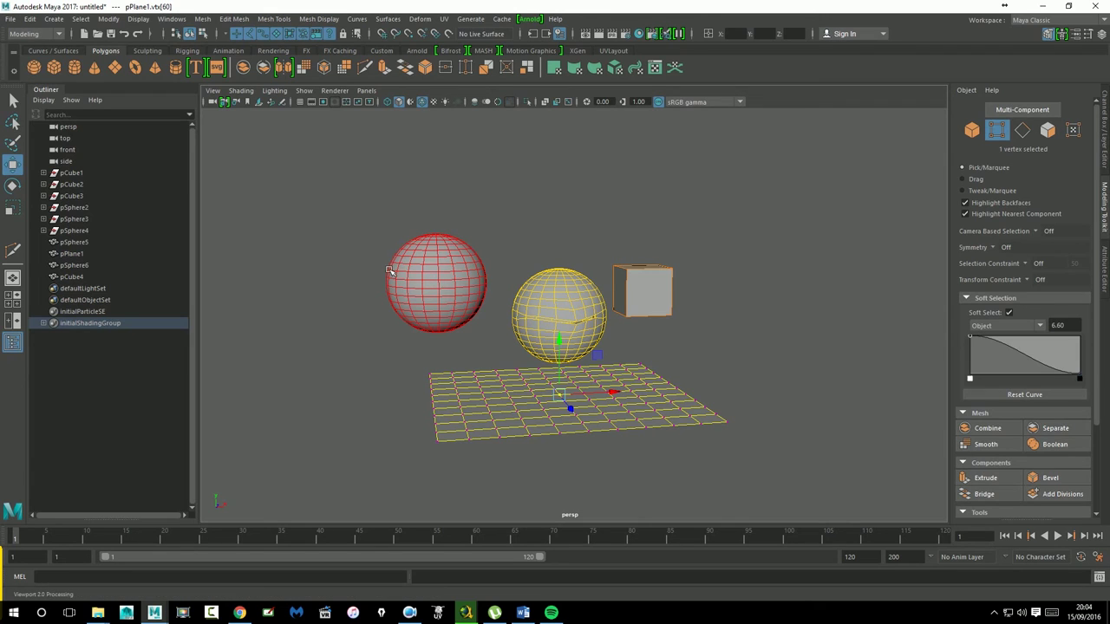
Push the soft-selected geometry down, then switch the falloff mode to Volume
{"action": "mouse_move", "coordinate": [568, 349]}
{"action": "left_mouse_down"}
{"action": "mouse_move", "coordinate": [590, 395]}
{"action": "mouse_move", "coordinate": [587, 350]}
{"action": "left_mouse_up"}
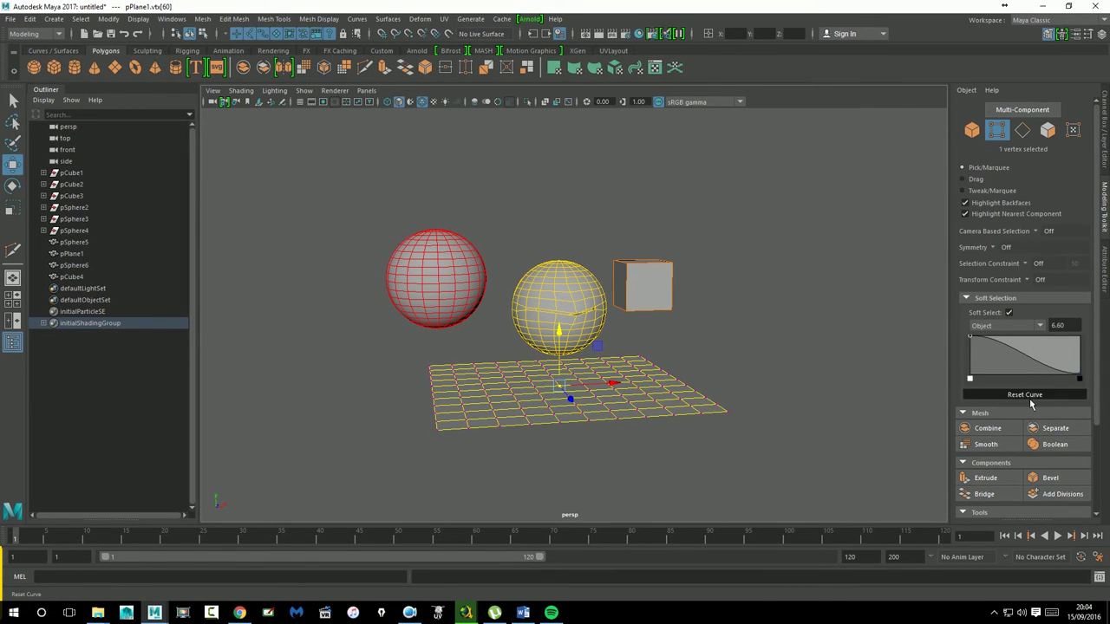
{"action": "left_click", "coordinate": [994, 327]}
{"action": "left_click", "coordinate": [992, 337]}
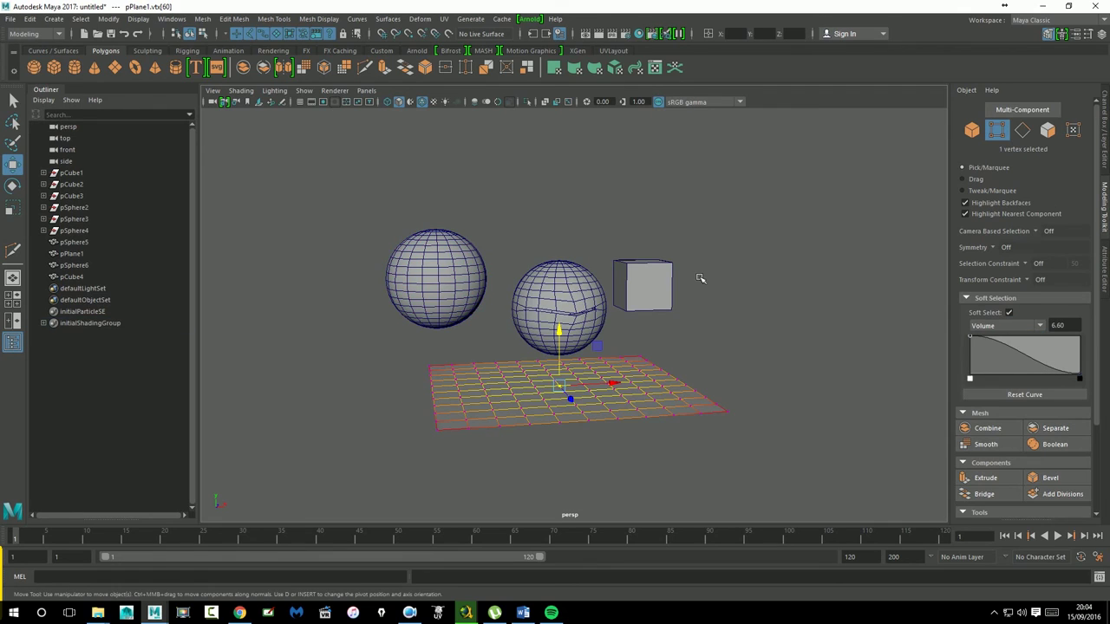
Return the plane to object mode and collapse the Soft Selection settings
{"action": "right_click_drag", "start_coordinate": [602, 295], "coordinate": [652, 265]}
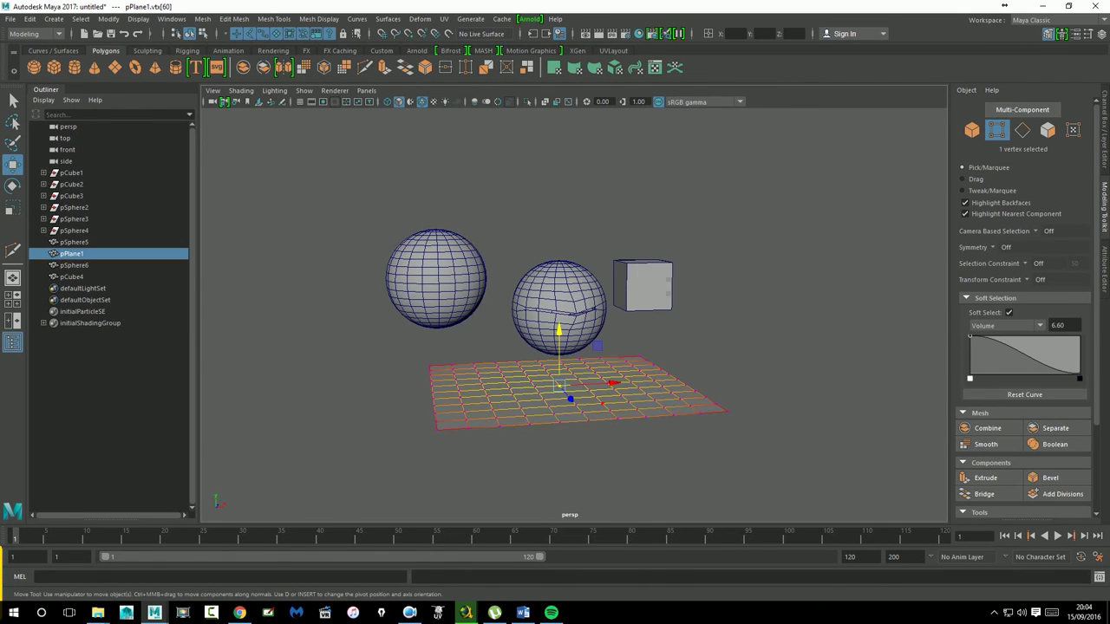
{"action": "left_click_drag", "start_coordinate": [764, 309], "coordinate": [765, 313], "text": "alt"}
{"action": "middle_click_drag", "start_coordinate": [764, 314], "coordinate": [725, 310], "text": "alt"}
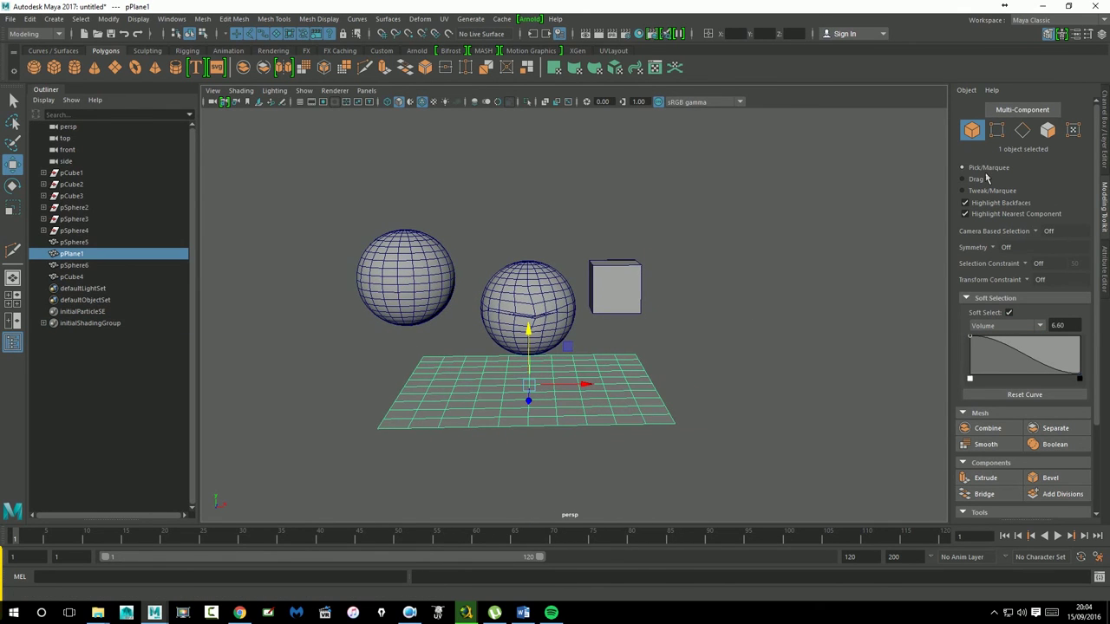
{"action": "left_click", "coordinate": [988, 299]}
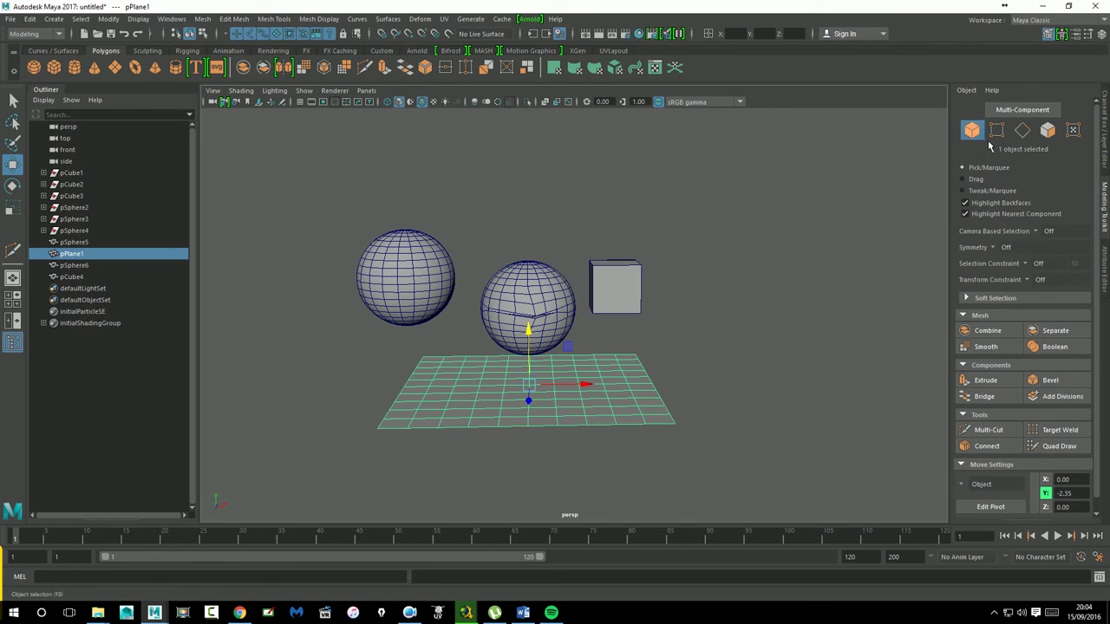